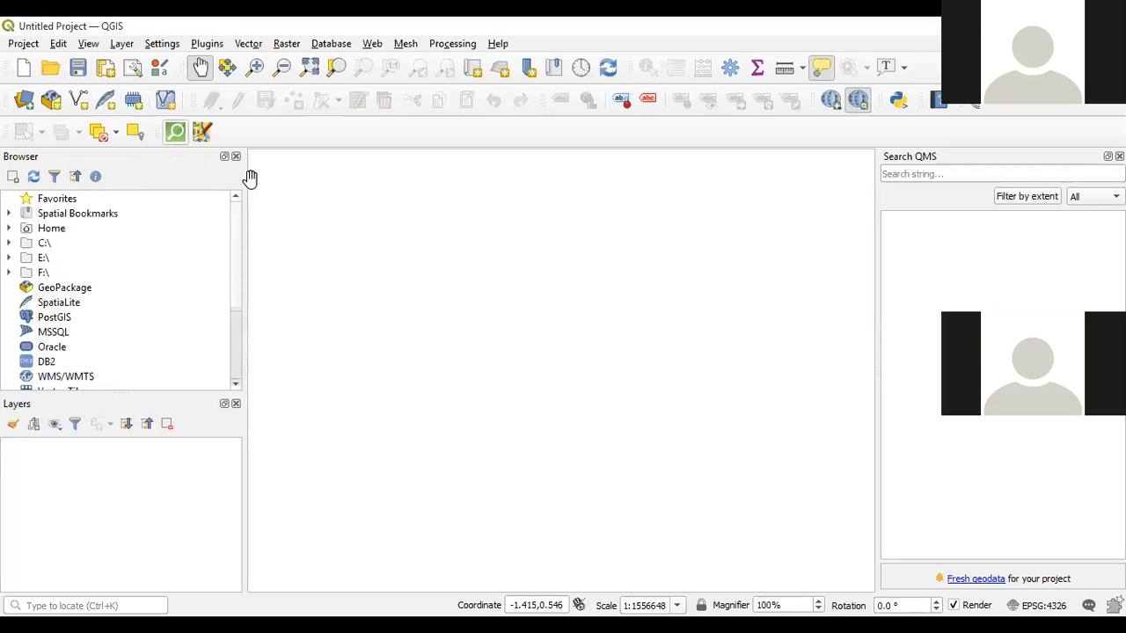
Add the OSM Standard basemap from QuickMapServices to the empty project
drag(290, 197, 308, 106)
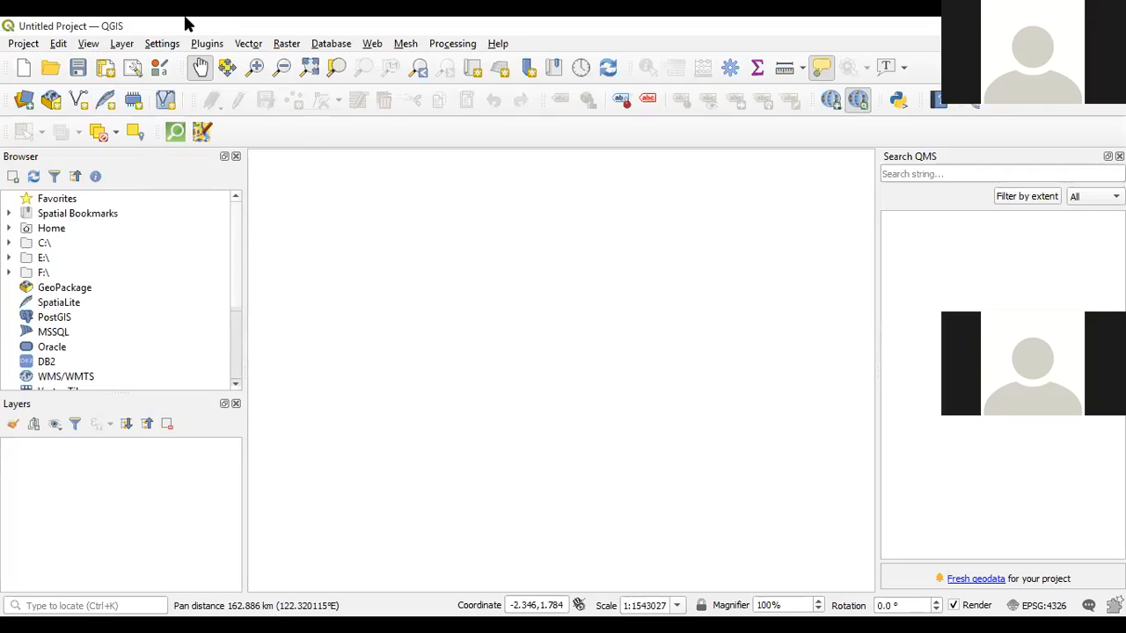
click(370, 44)
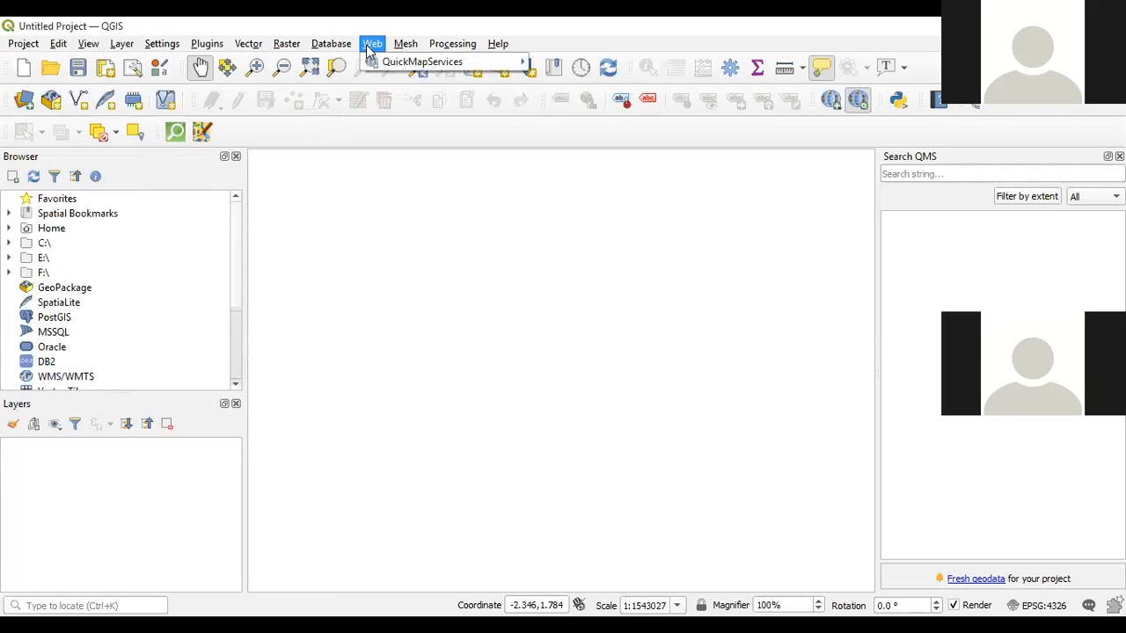
mouse_move(387, 63)
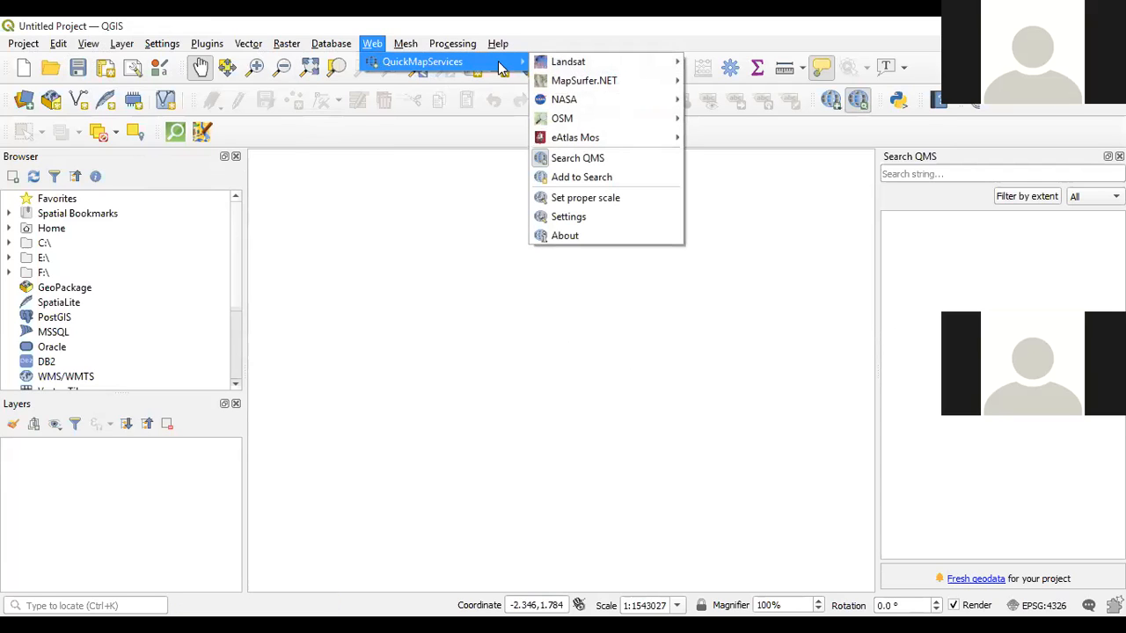
mouse_move(563, 118)
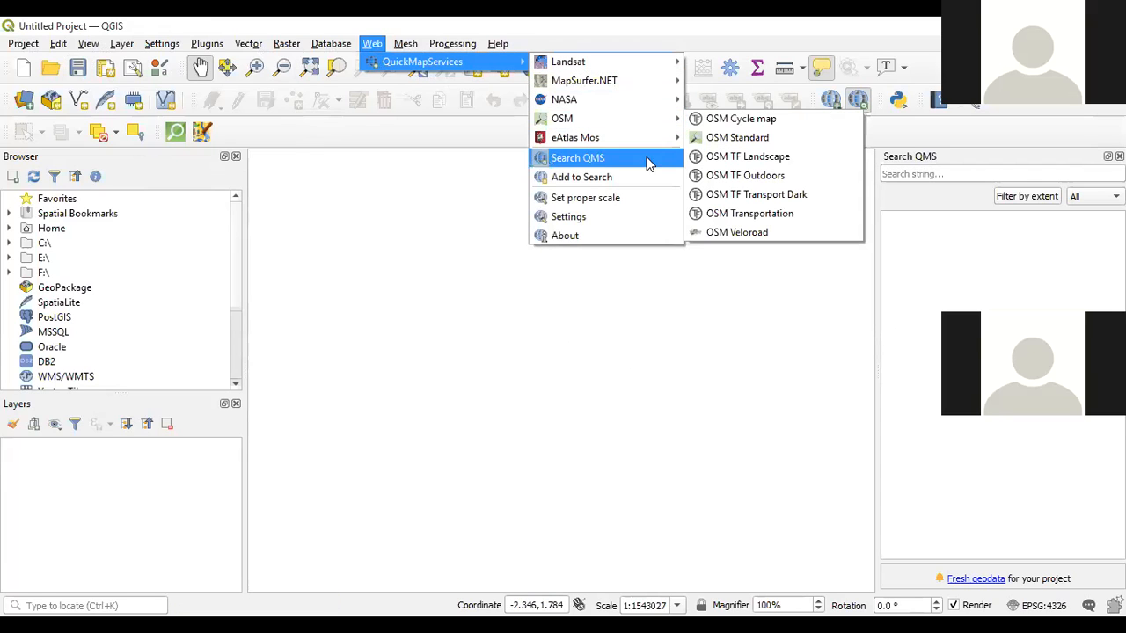
click(717, 143)
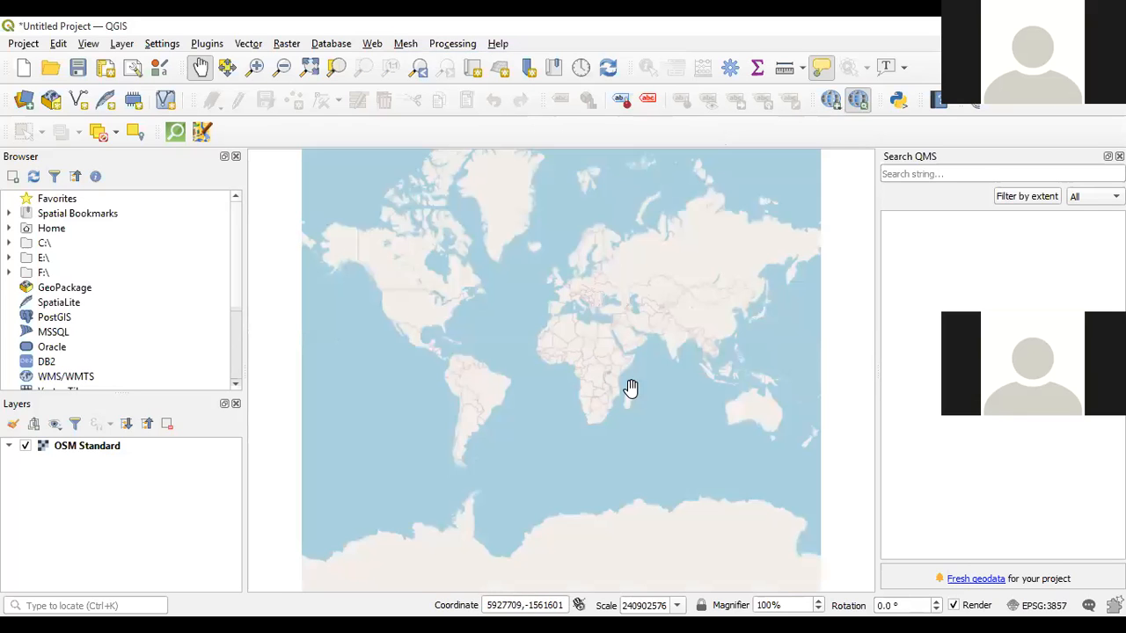
Navigate the basemap to Mugumu Town in Tanzania, southeast of Lake Victoria, with its surrounding villages in view
scroll(624, 387, up, 2)
scroll(619, 384, up, 2)
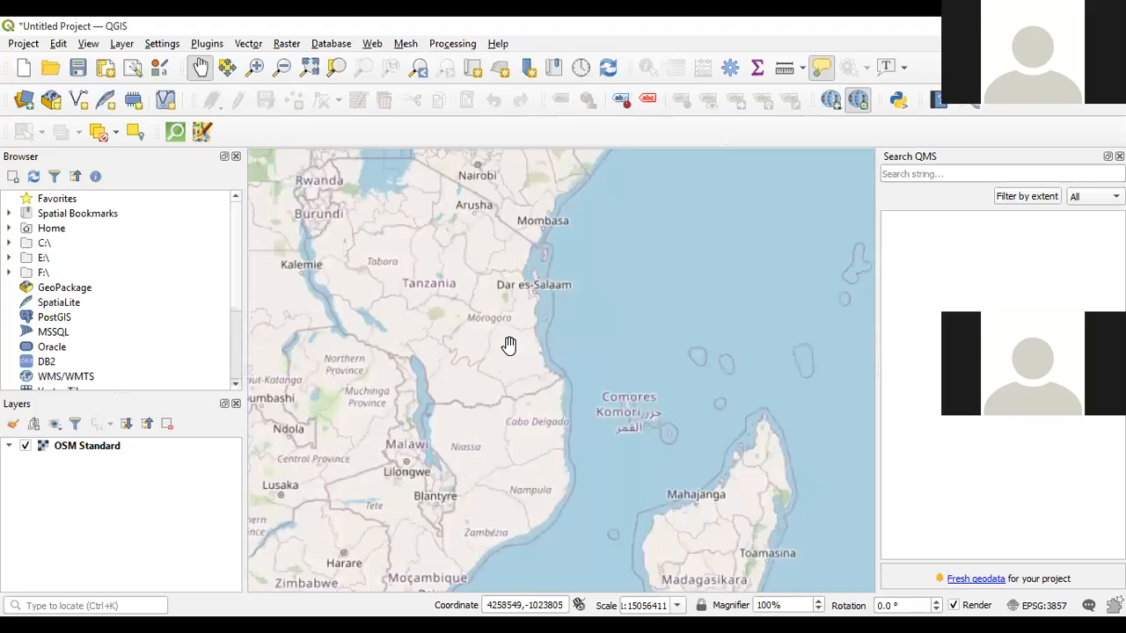
drag(422, 220, 473, 440)
scroll(472, 440, up, 3)
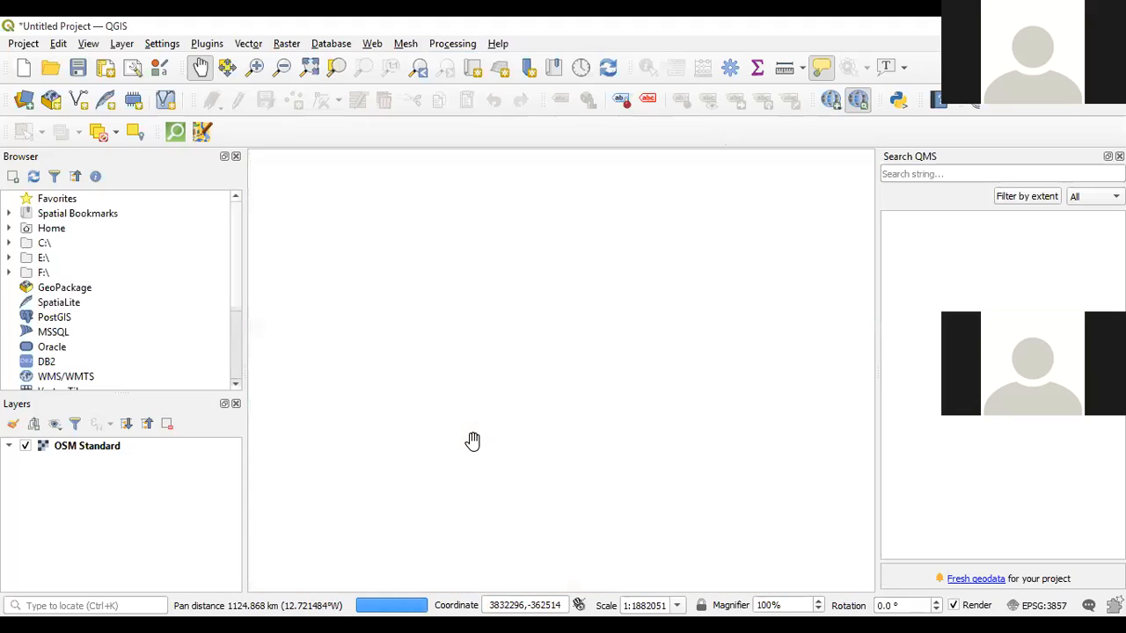
scroll(474, 436, down, 1)
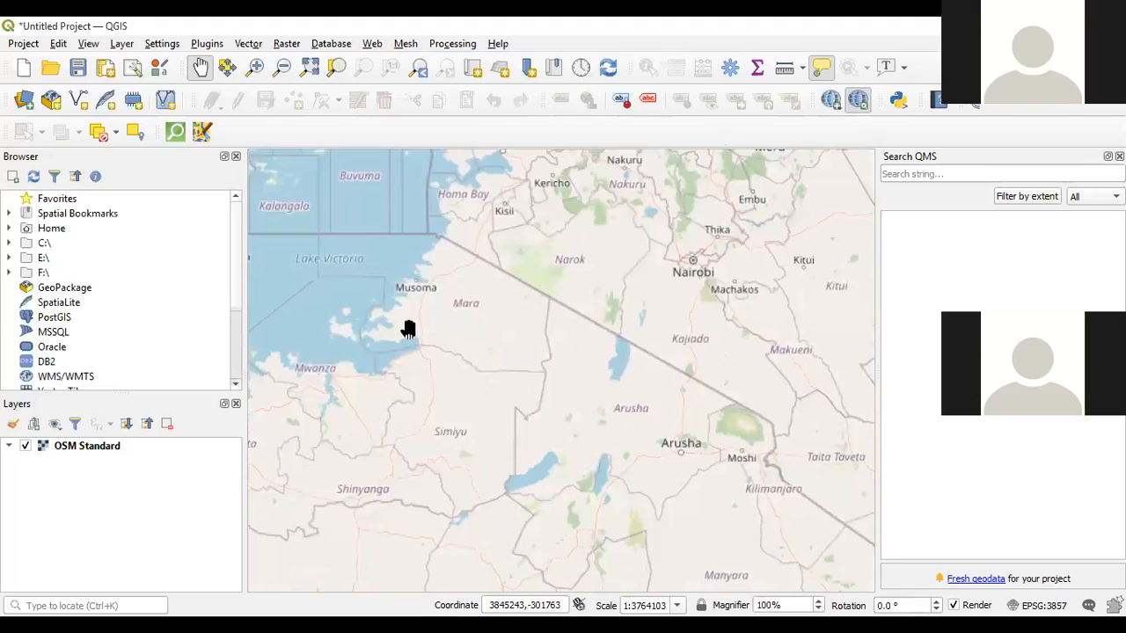
drag(587, 395, 666, 354)
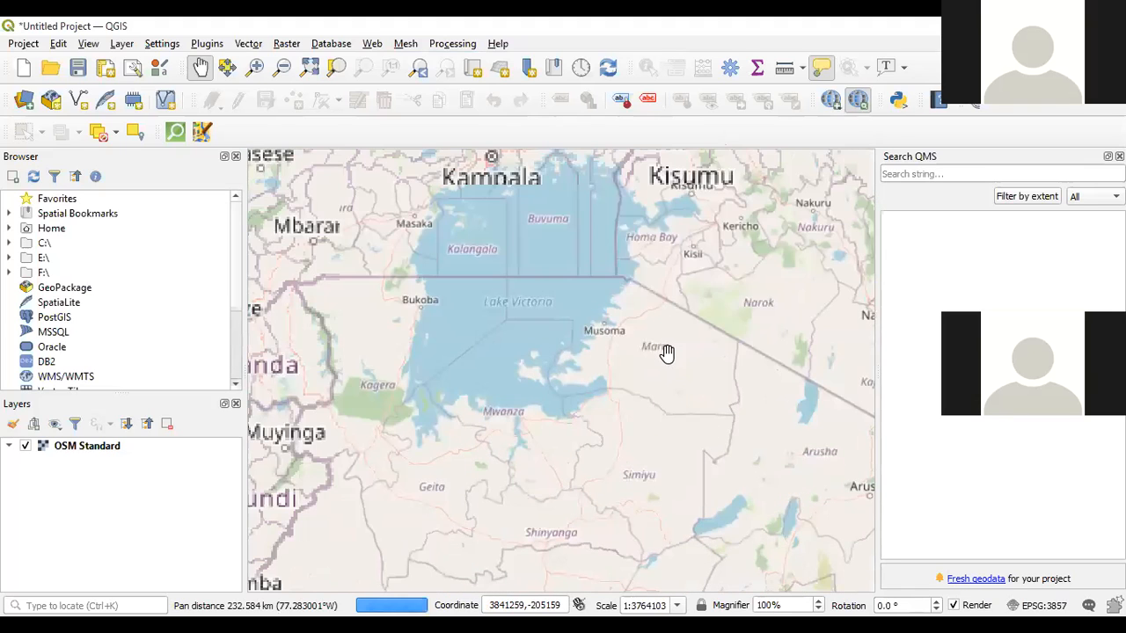
scroll(668, 354, up, 4)
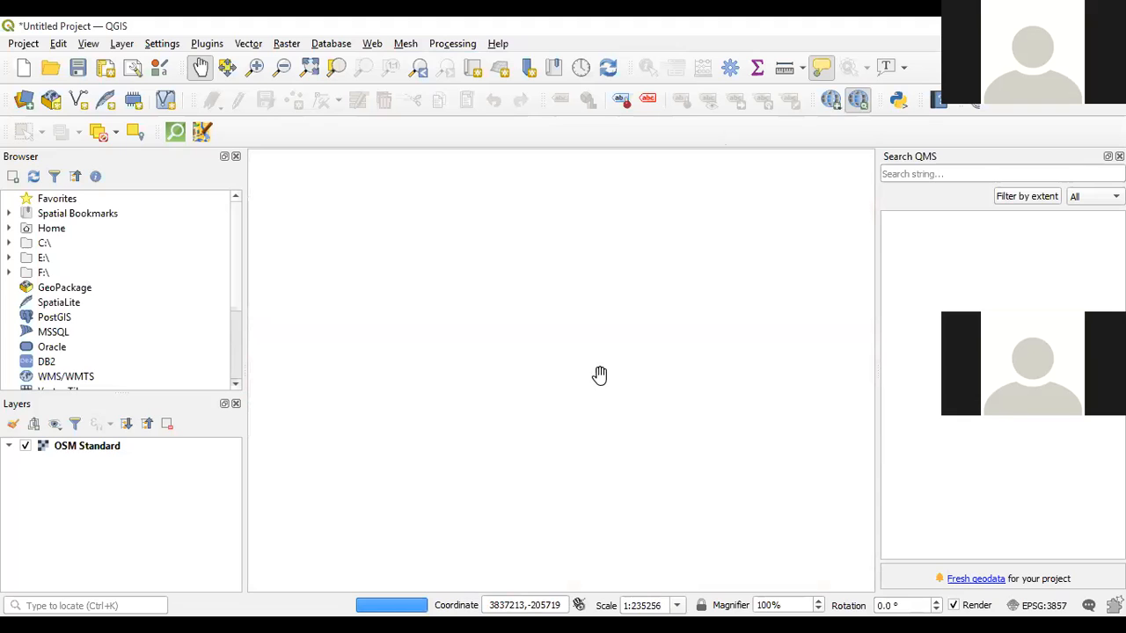
scroll(590, 256, down, 1)
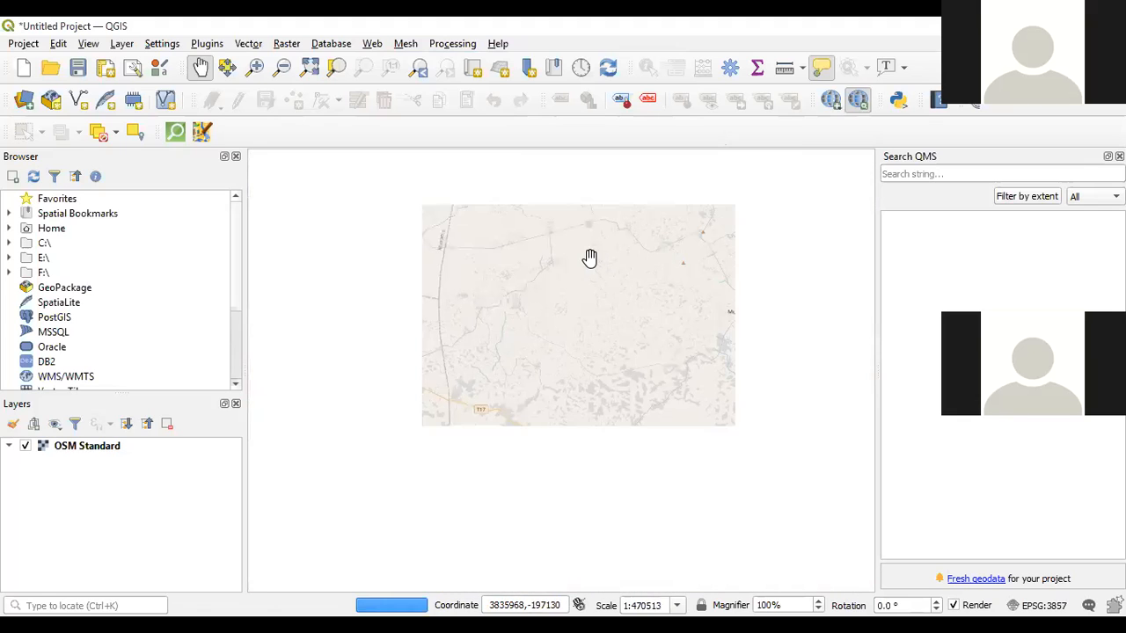
drag(721, 308, 522, 331)
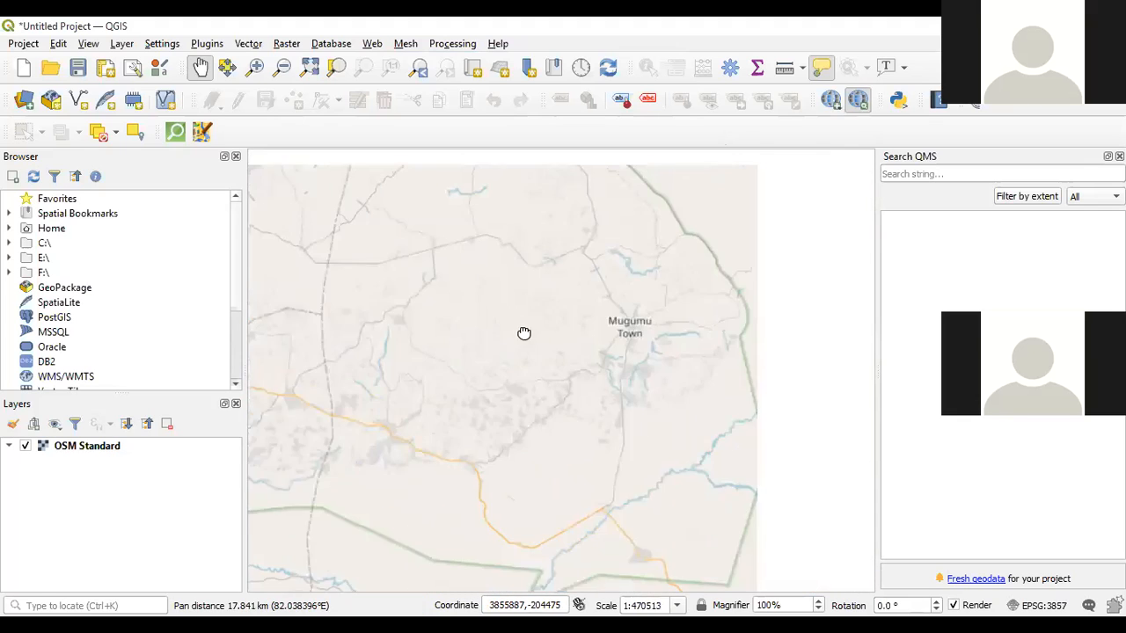
scroll(522, 333, up, 2)
scroll(523, 333, up, 2)
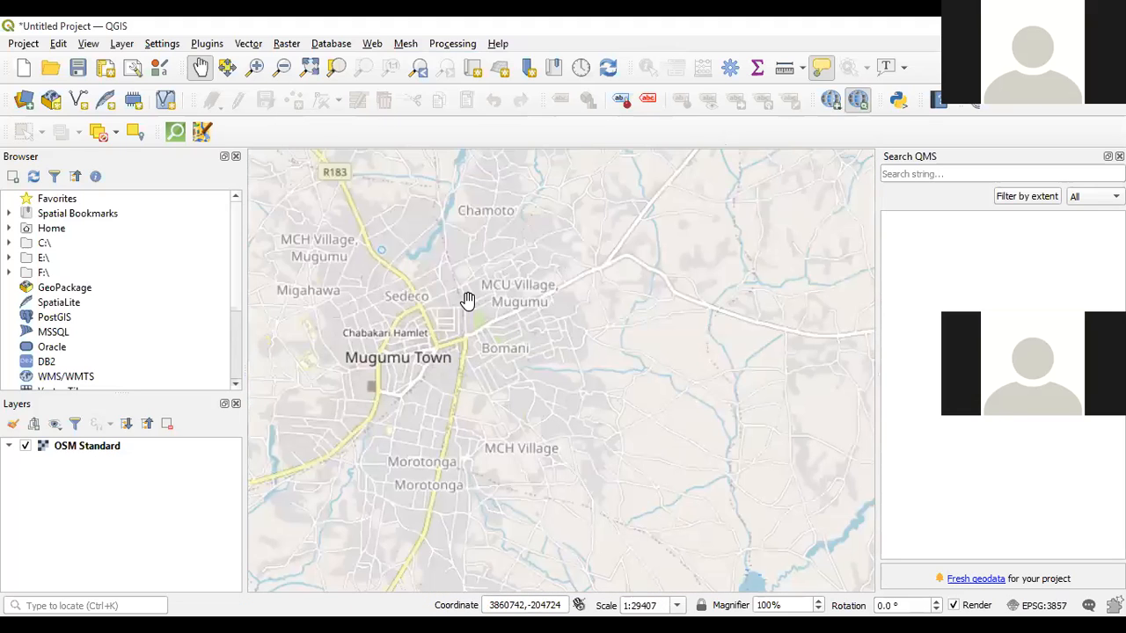
scroll(467, 300, down, 2)
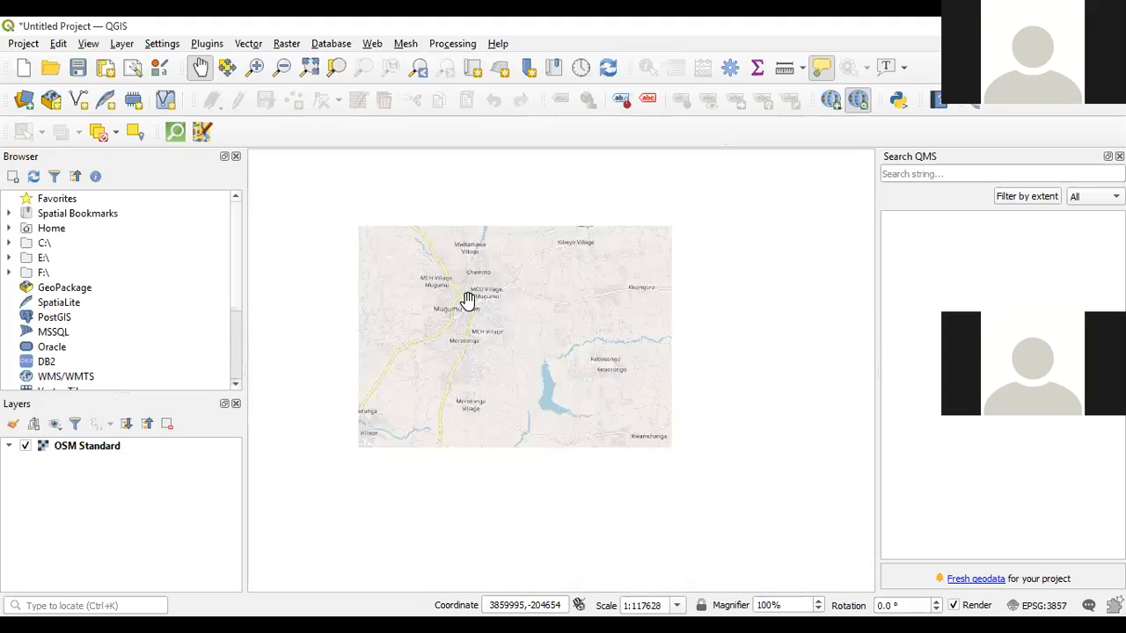
drag(441, 254, 459, 295)
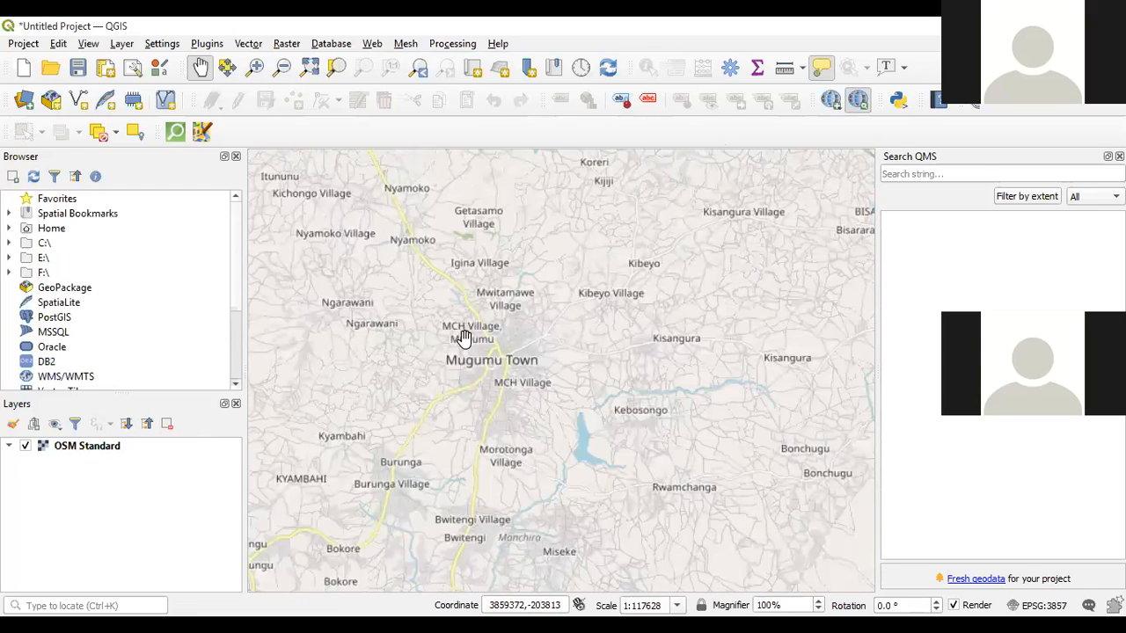
scroll(464, 339, up, 1)
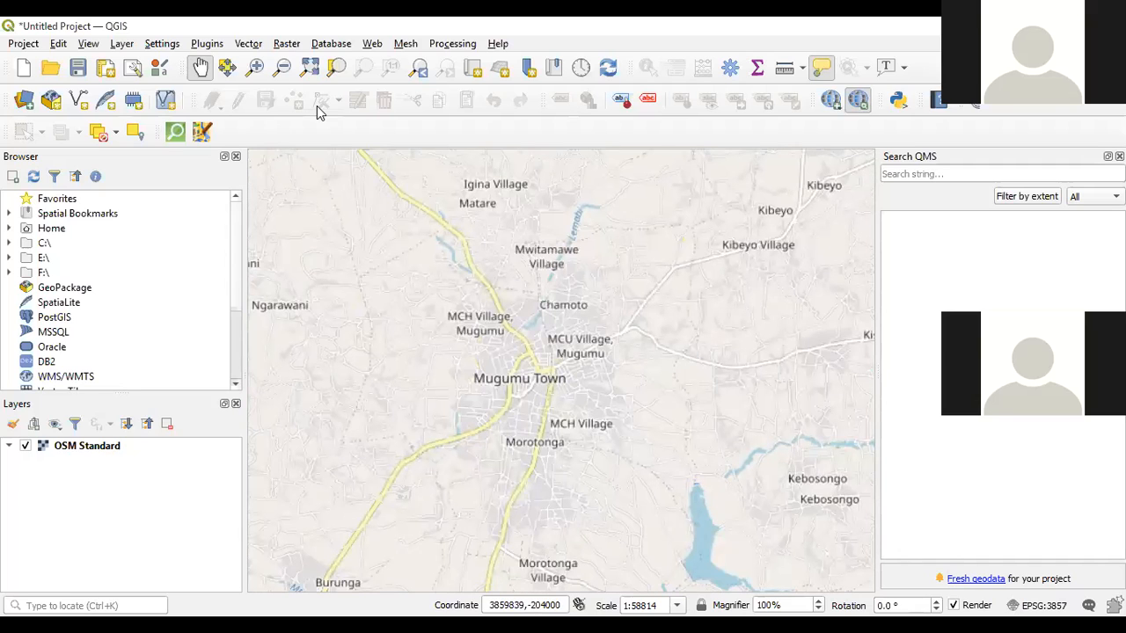
key(alt+w)
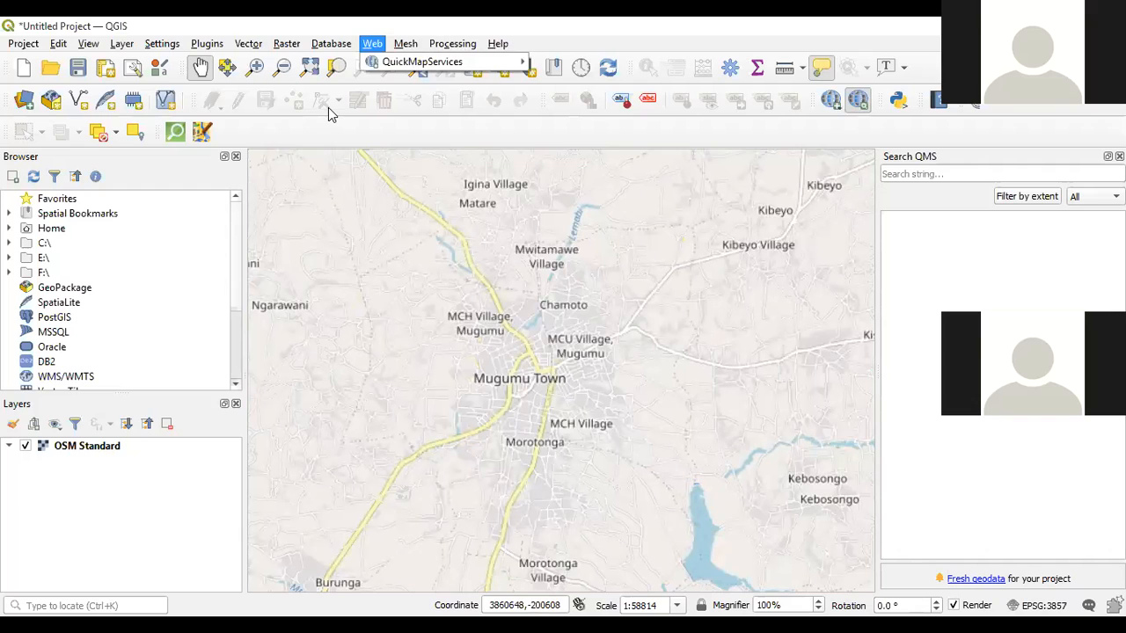
mouse_move(413, 66)
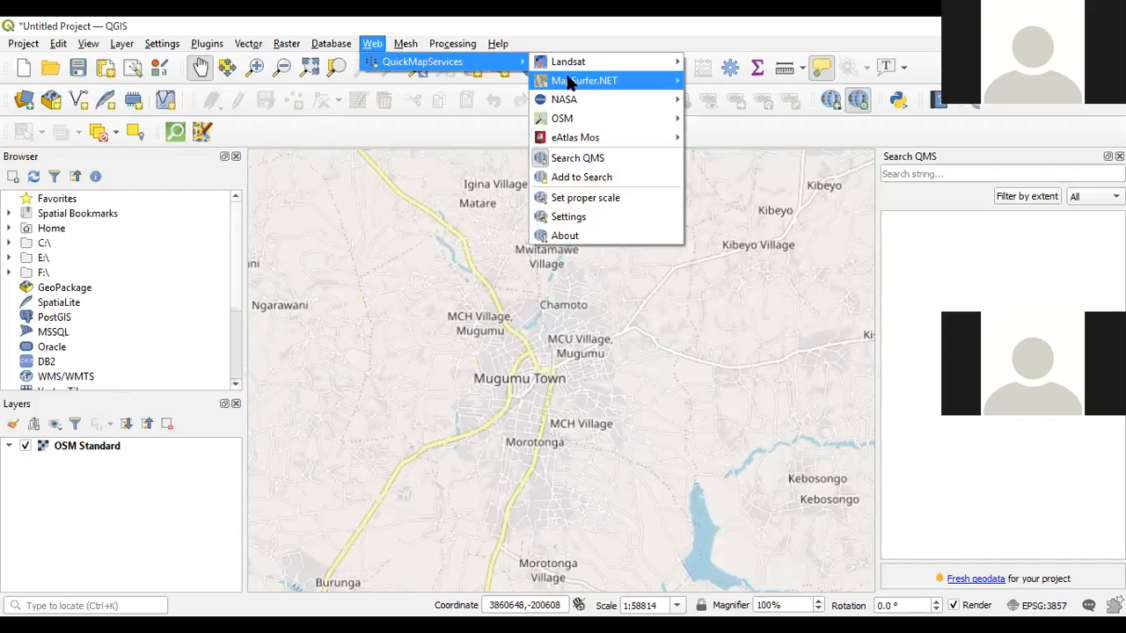
mouse_move(607, 119)
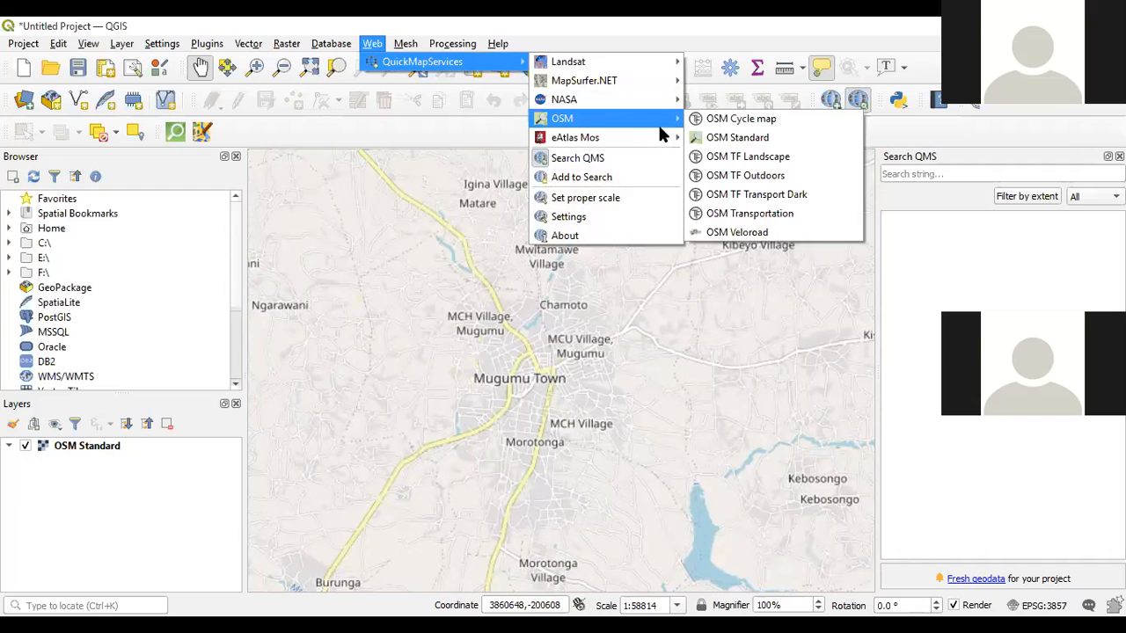
drag(477, 302, 425, 361)
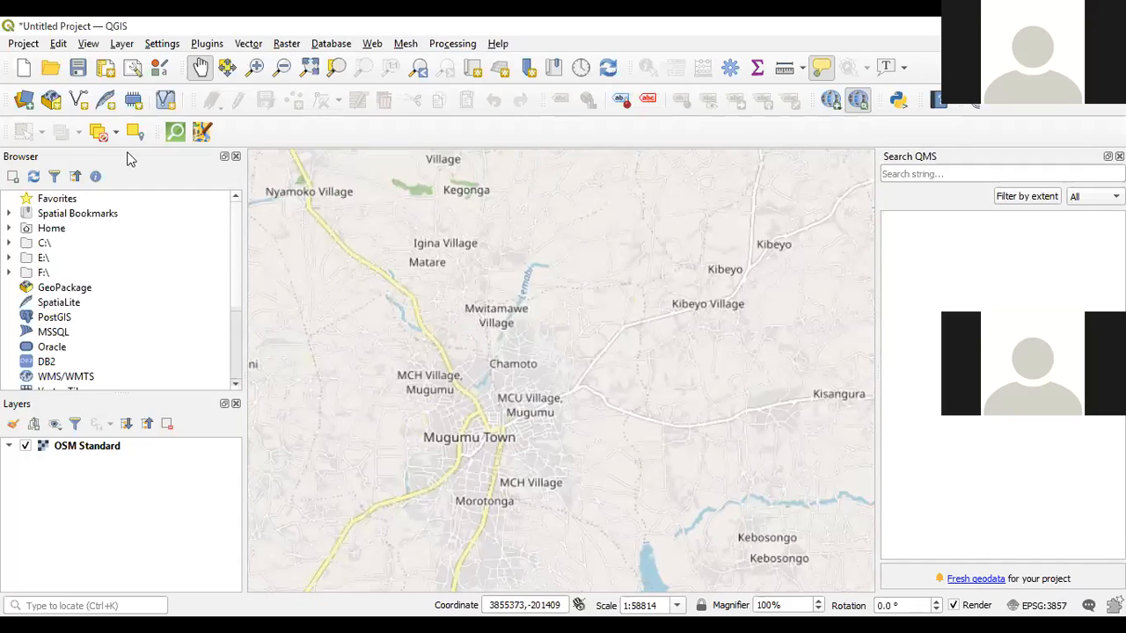
Open the plugin manager and browse the list of all plugins
click(205, 45)
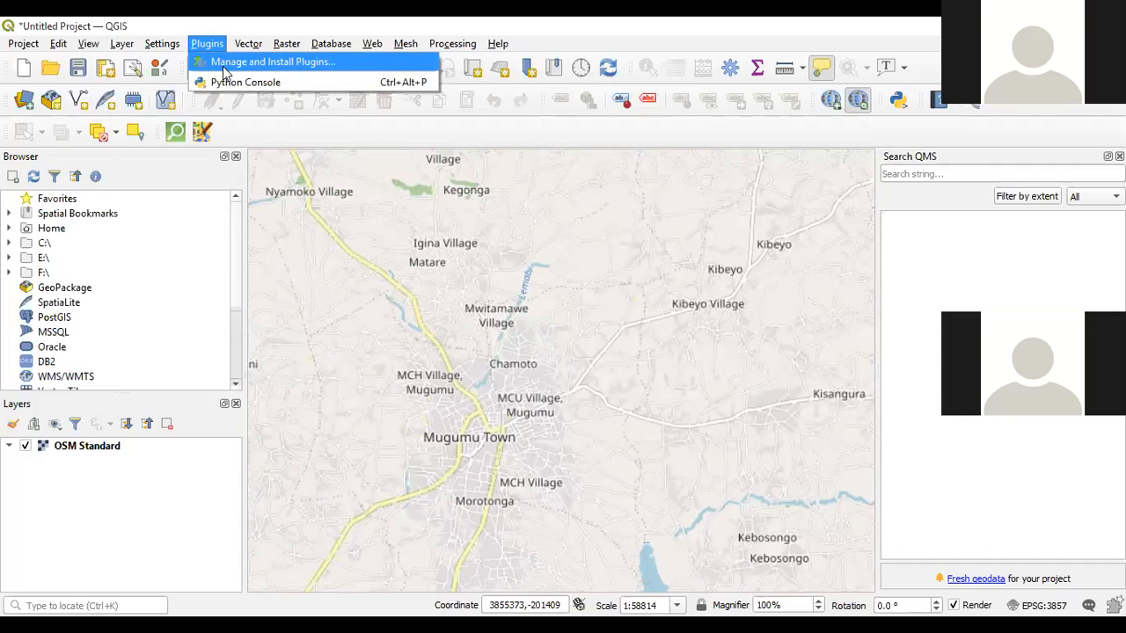
click(224, 72)
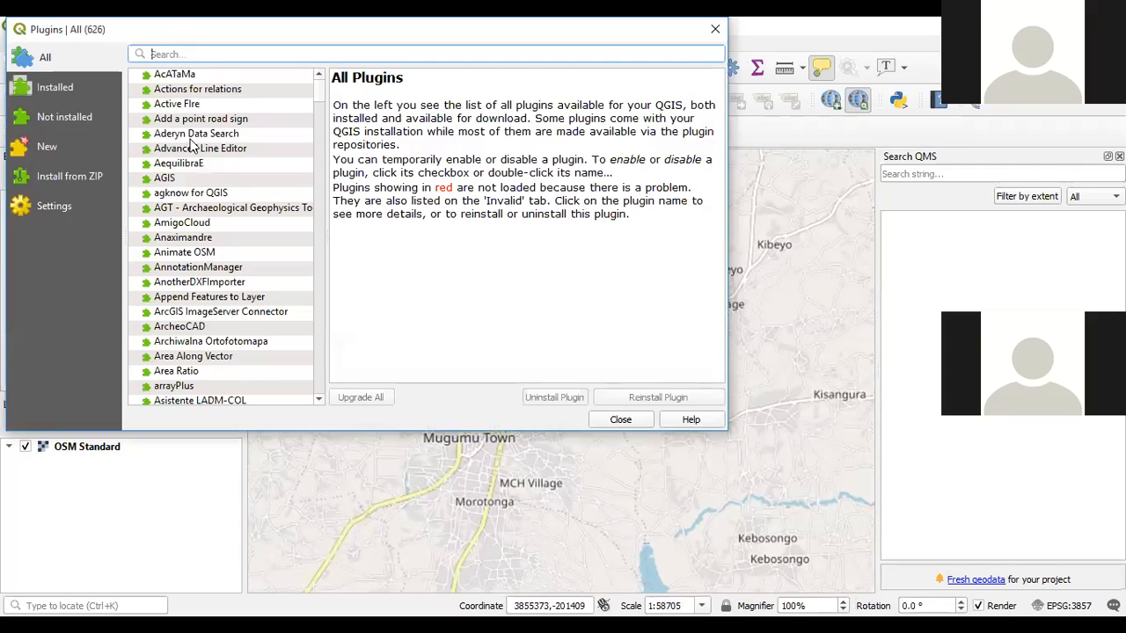
scroll(183, 78, down, 7)
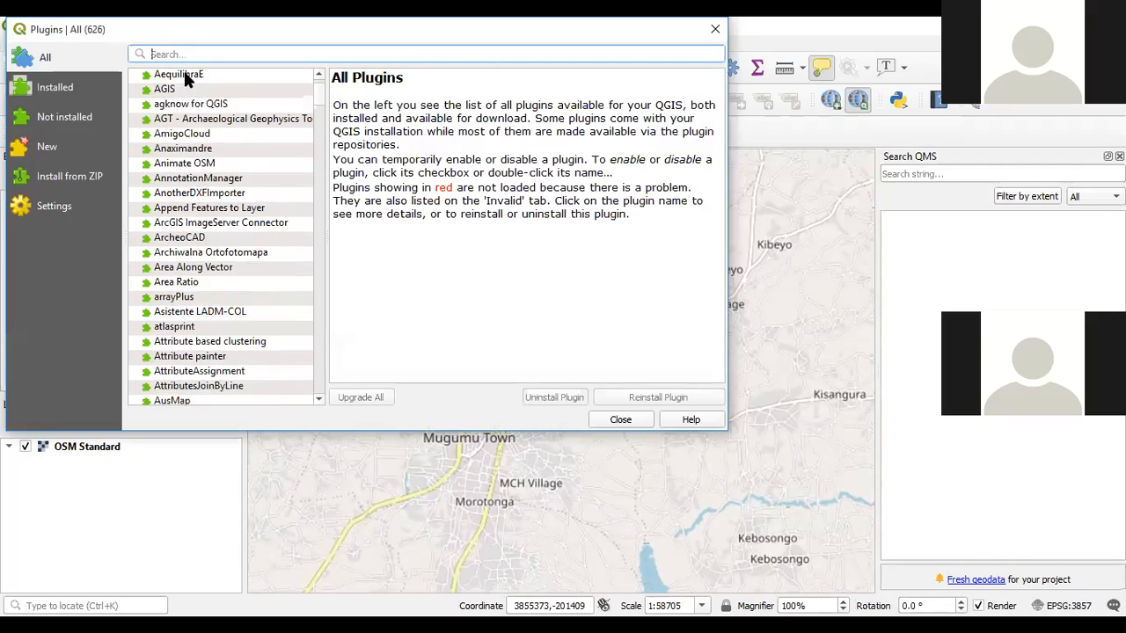
scroll(185, 79, up, 5)
scroll(185, 77, up, 2)
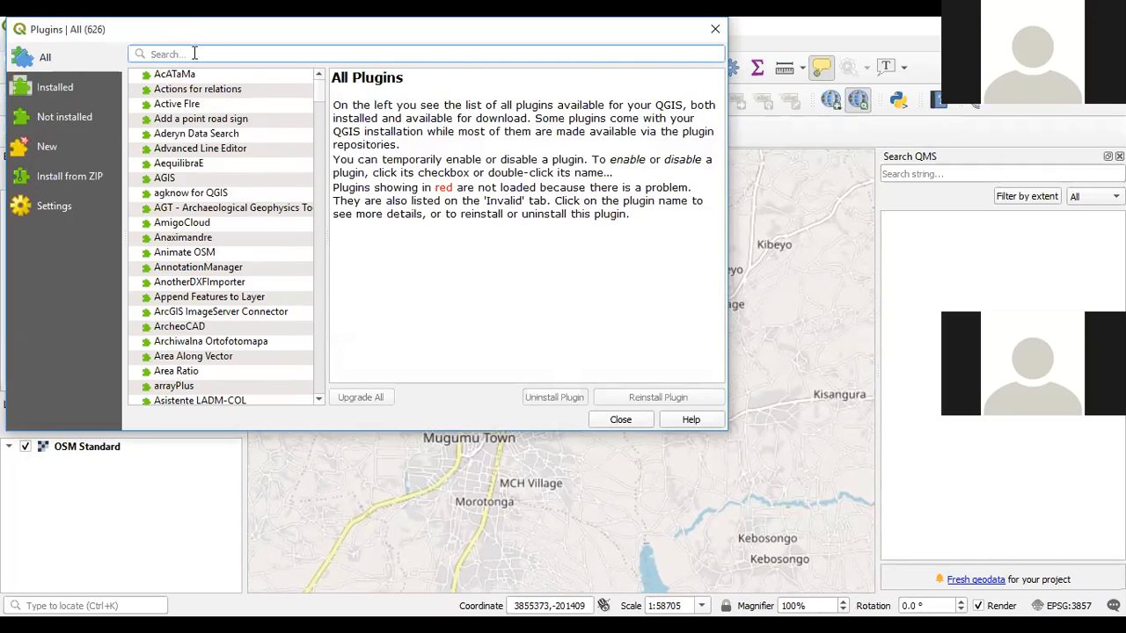
Search all plugins for "quickOs" to check whether QuickOSM is installed, and close the plugin manager
text(q)
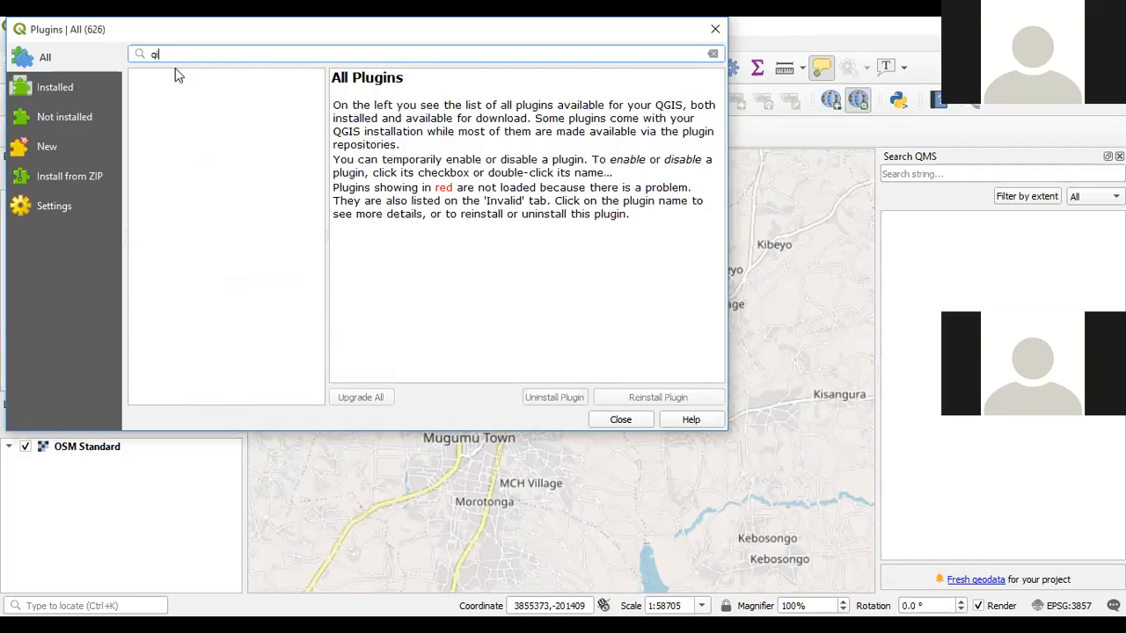
key(BackSpace)
key(BackSpace)
key(BackSpace)
key(BackSpace)
text(qui)
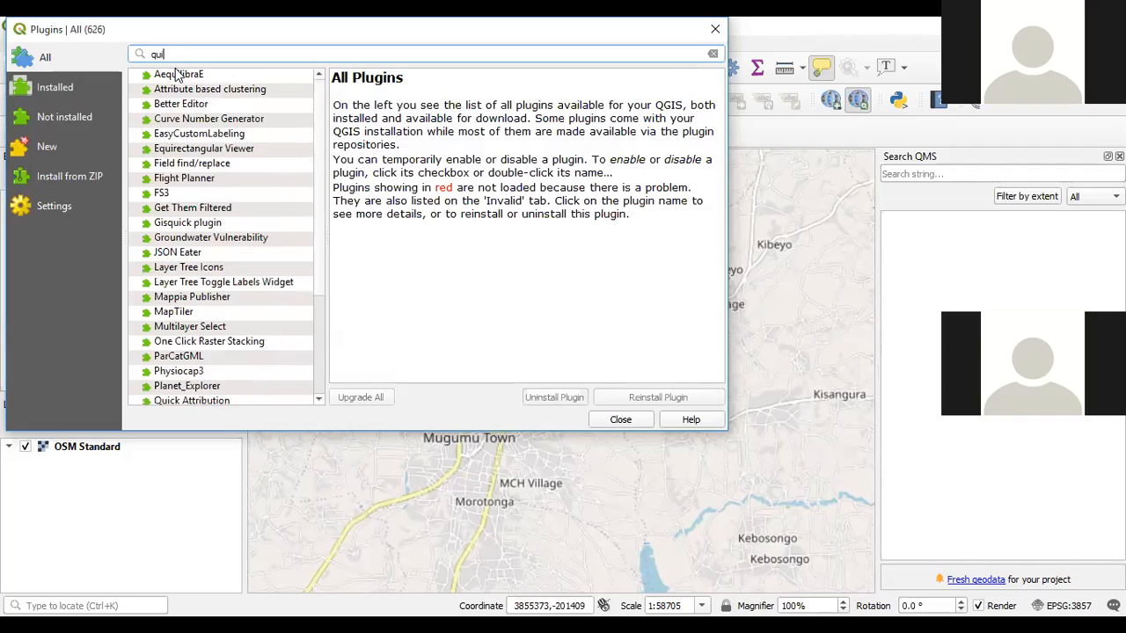
text(ckOs)
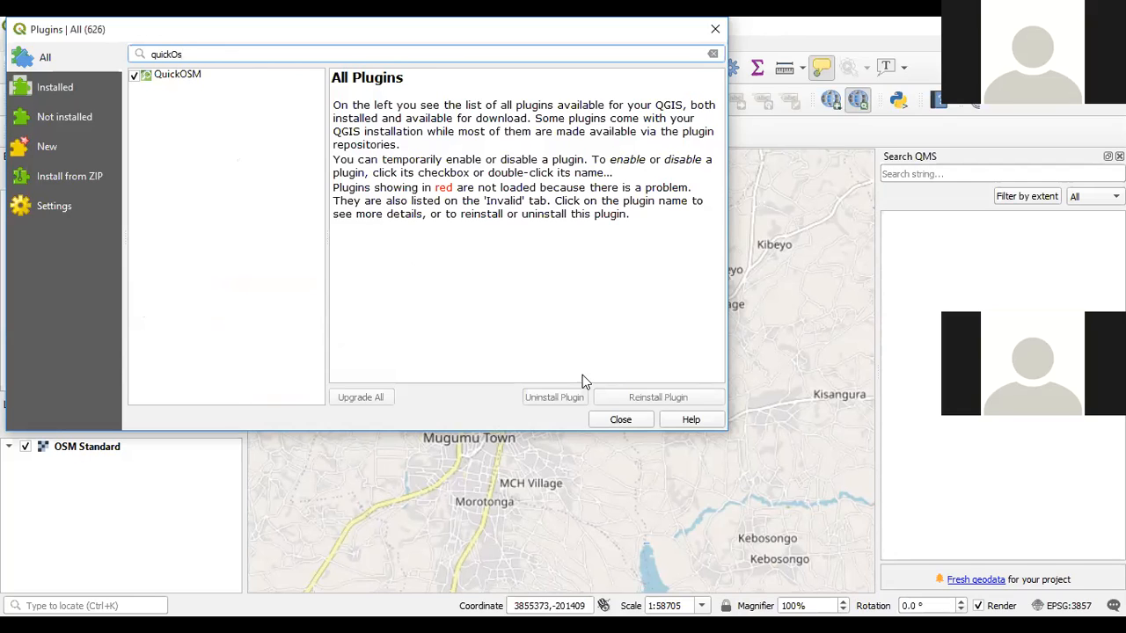
click(621, 421)
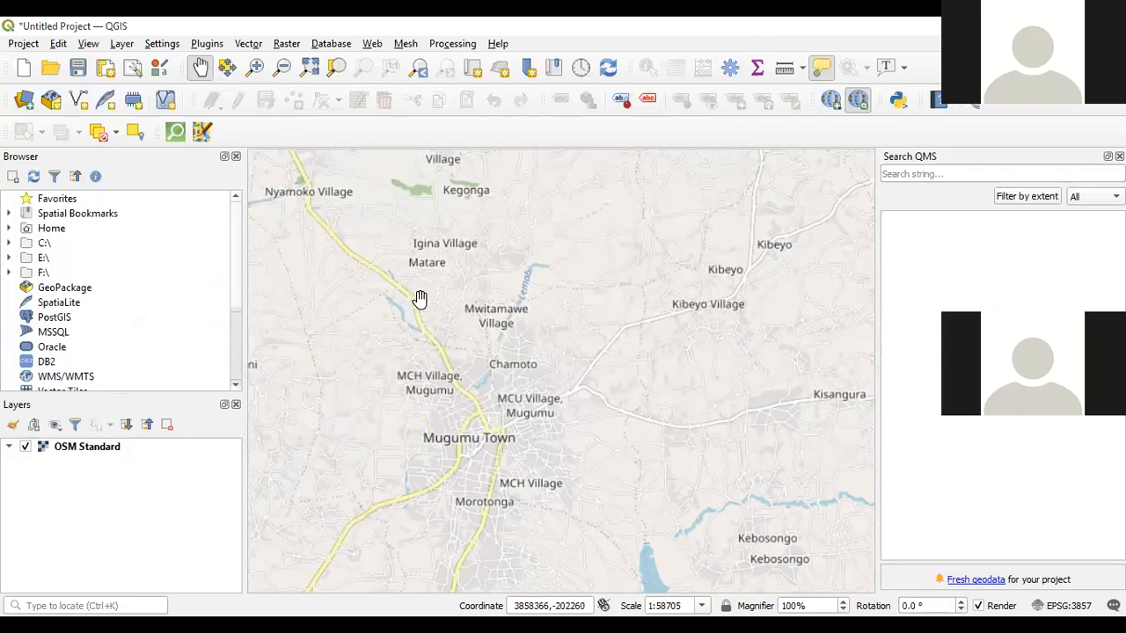
Examine the roads, buildings and health facilities mapped around the centre of Mugumu Town
scroll(442, 328, up, 1)
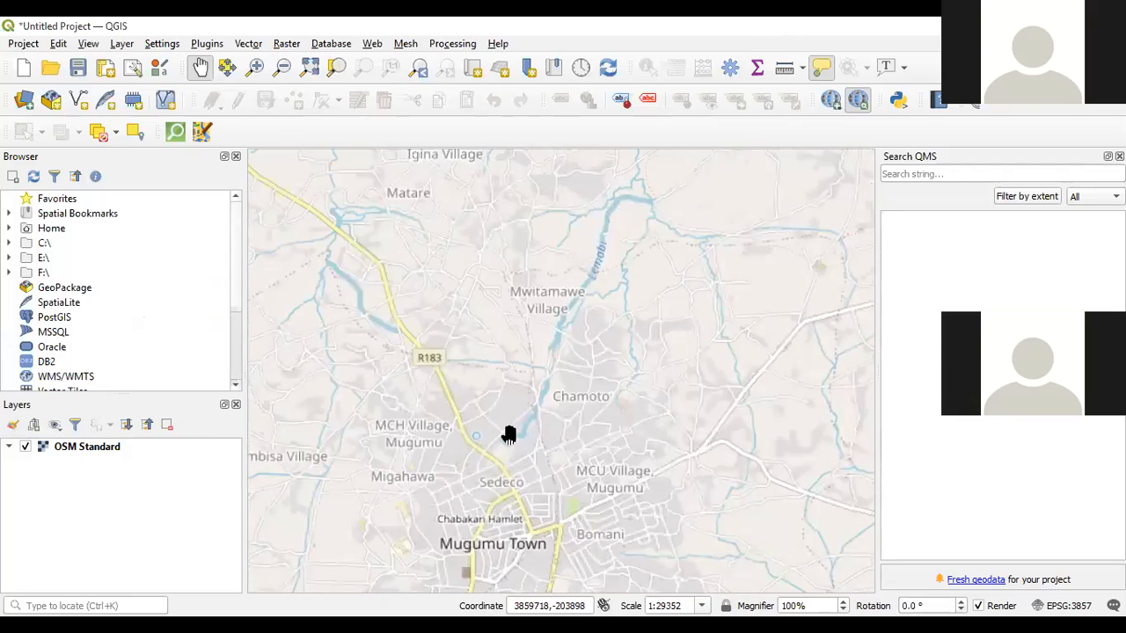
scroll(510, 431, down, 1)
drag(536, 416, 512, 359)
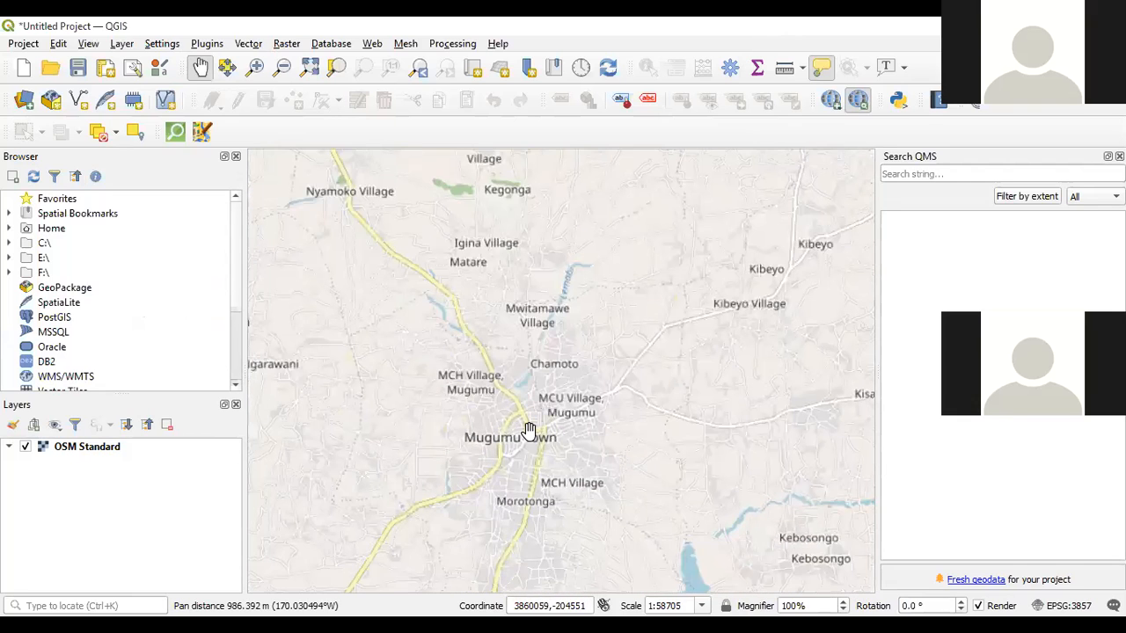
scroll(527, 430, up, 2)
drag(482, 442, 552, 357)
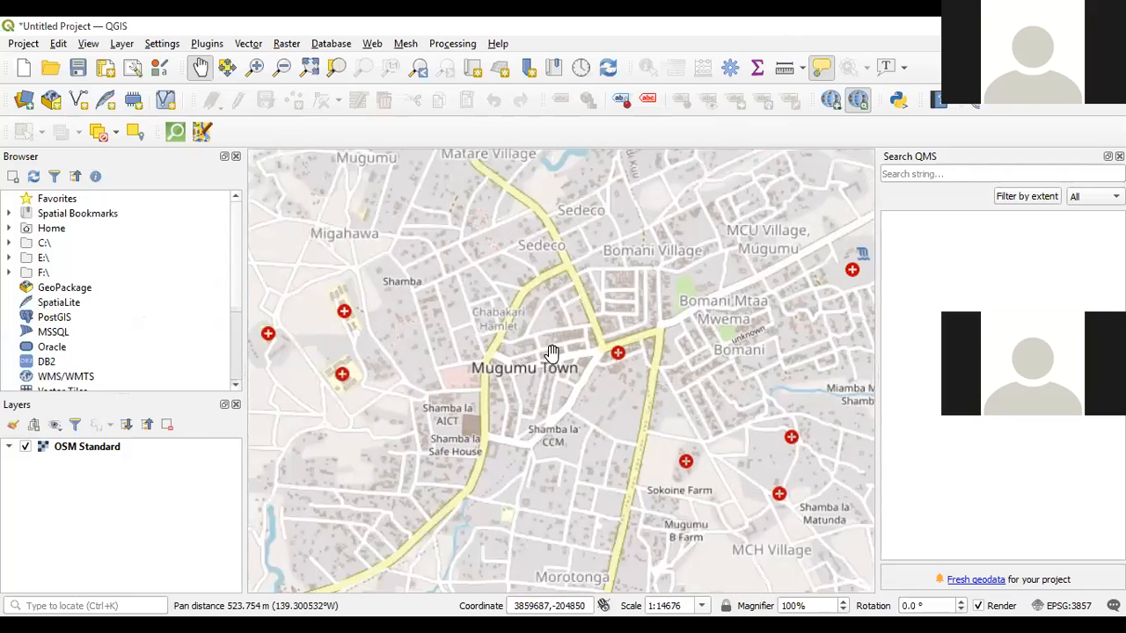
scroll(549, 355, down, 1)
scroll(507, 355, up, 1)
drag(458, 371, 533, 334)
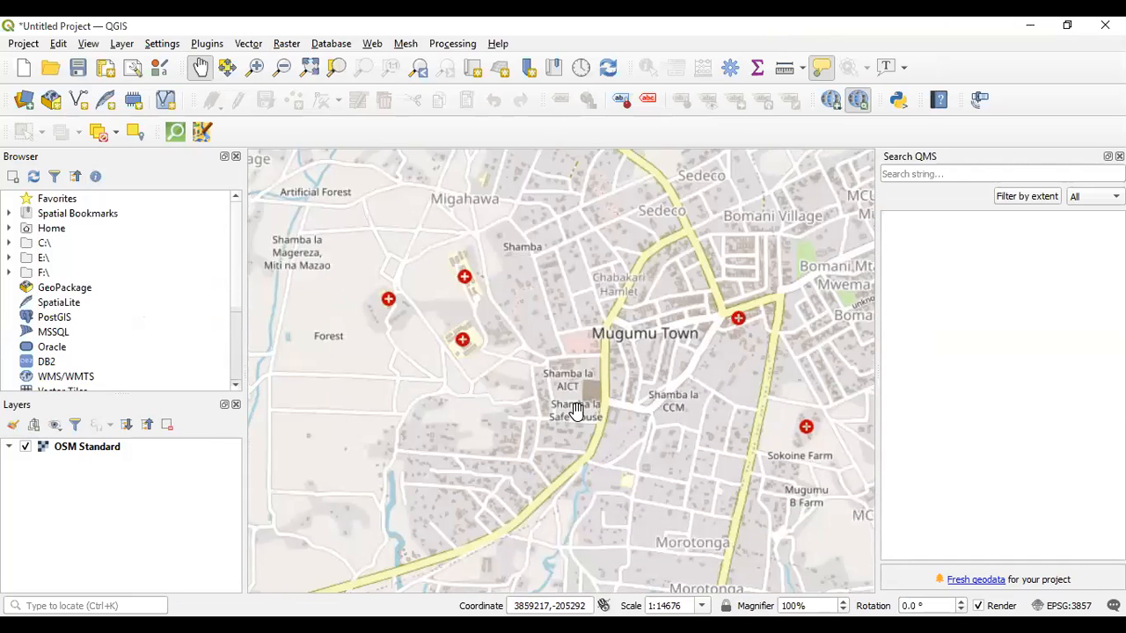
scroll(576, 411, down, 1)
scroll(576, 411, up, 1)
drag(649, 470, 581, 490)
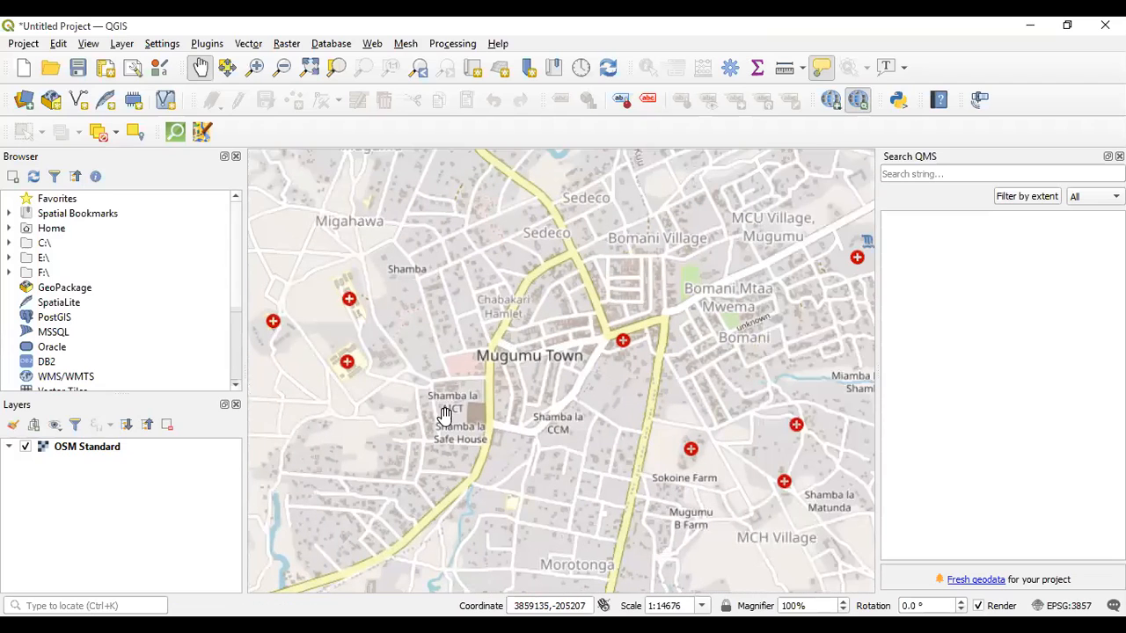
drag(497, 375, 565, 404)
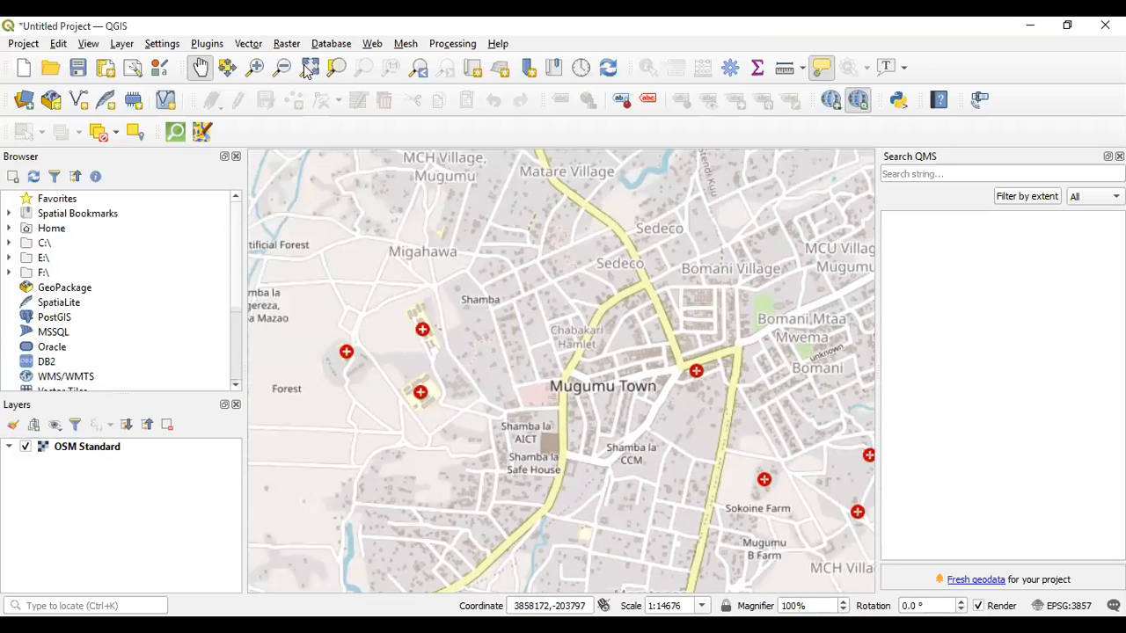
Open the QuickOSM plugin, look at its Overpass query page and return to the quick query page
key(alt+o)
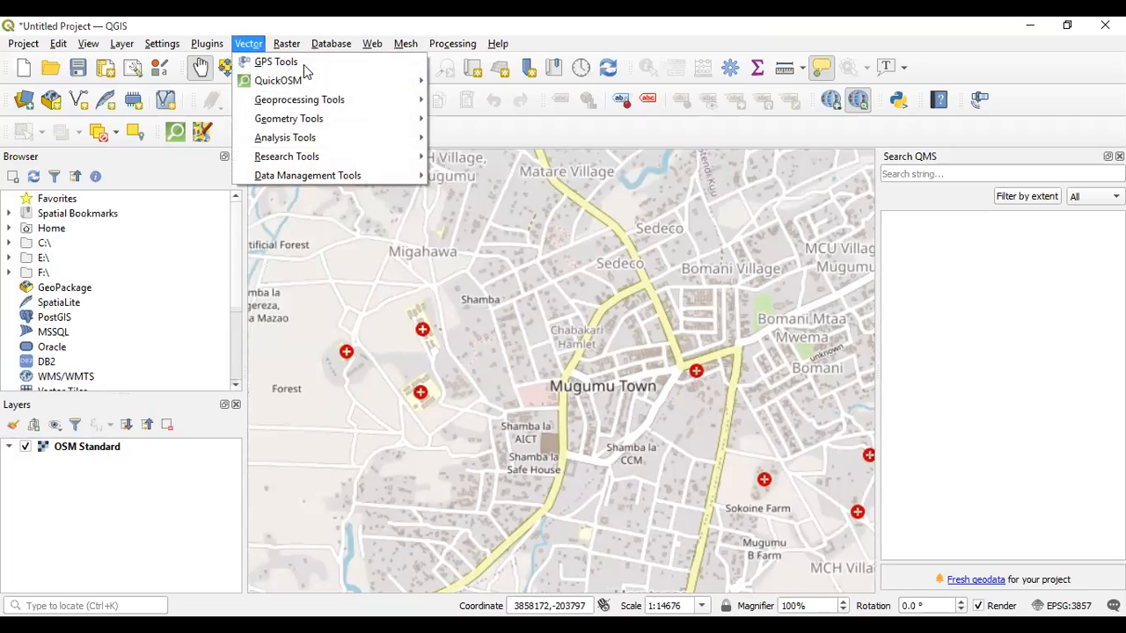
mouse_move(310, 81)
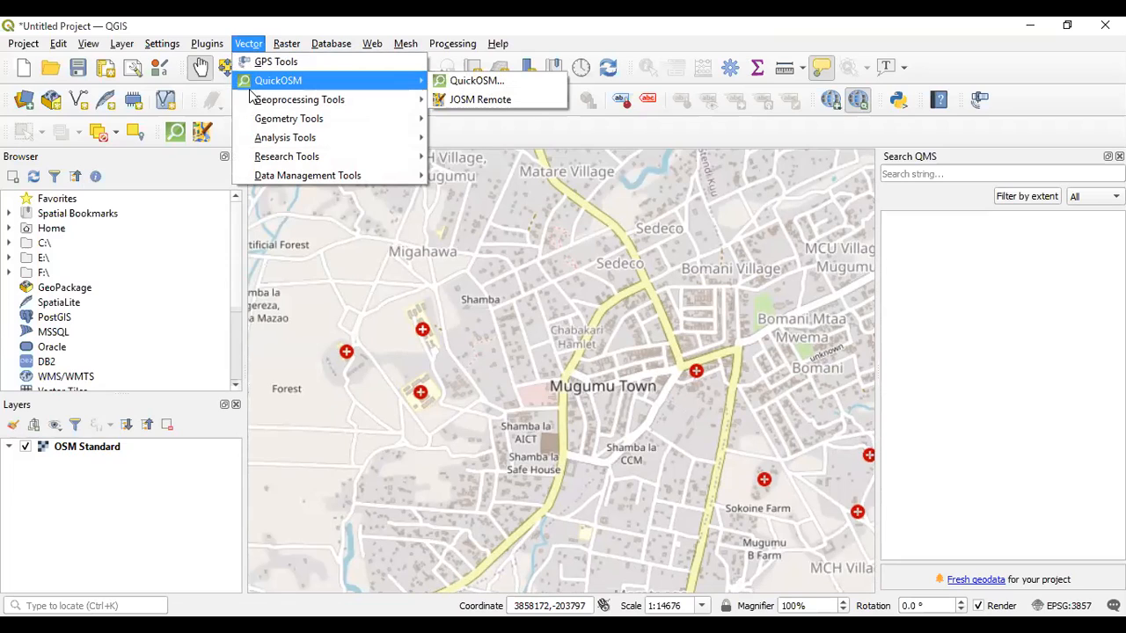
click(477, 83)
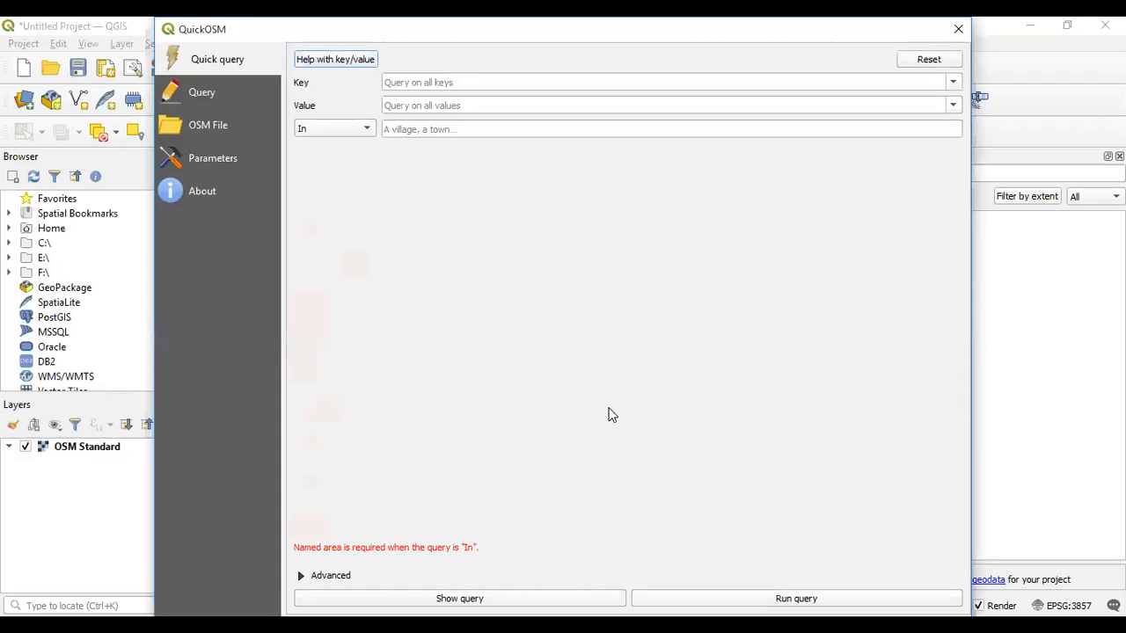
click(194, 92)
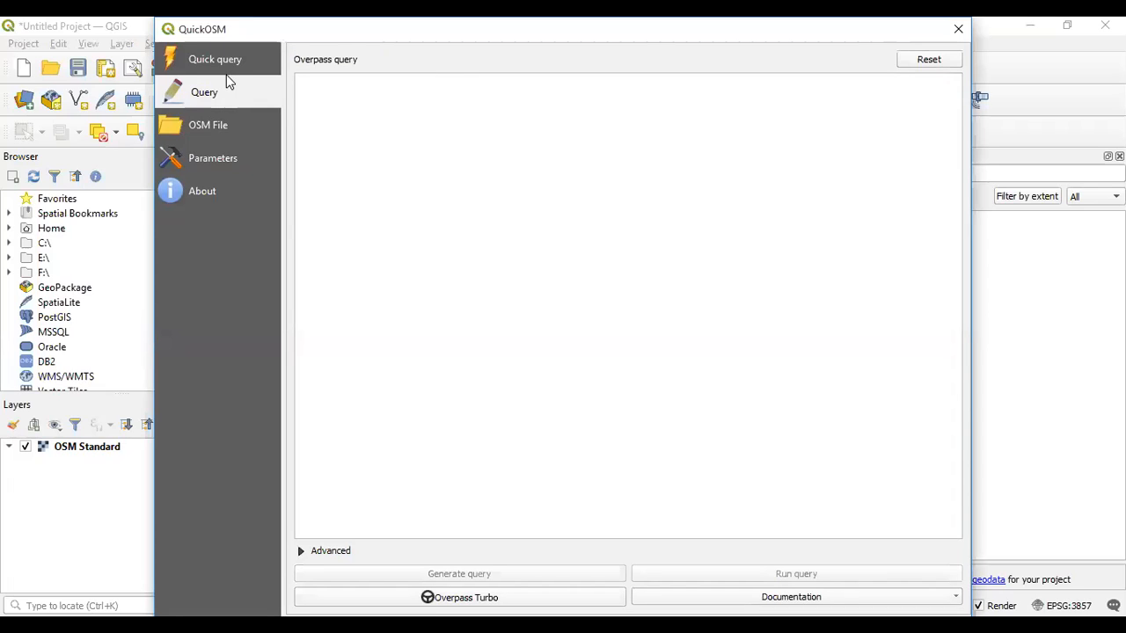
click(230, 67)
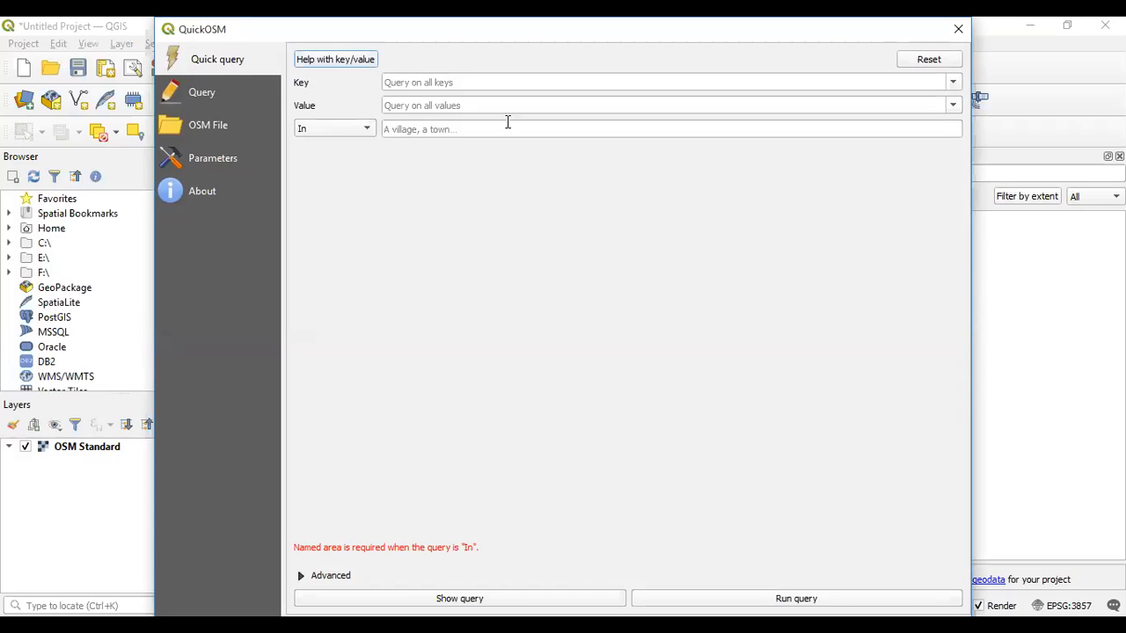
Set the quick query's key to amenity and its value to hospital
click(948, 82)
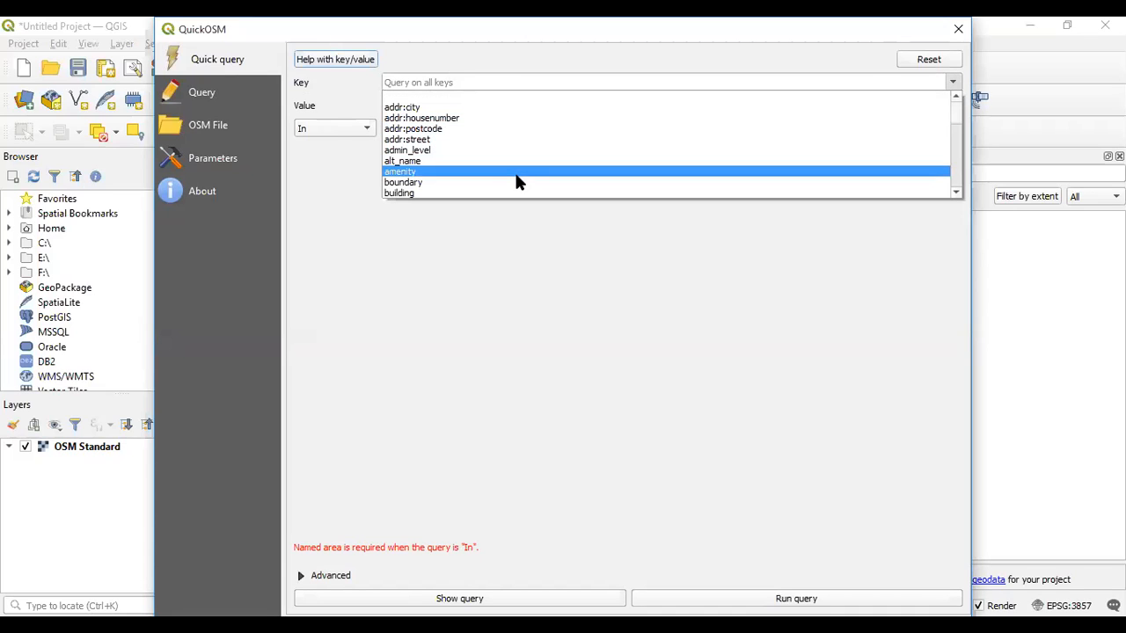
click(456, 172)
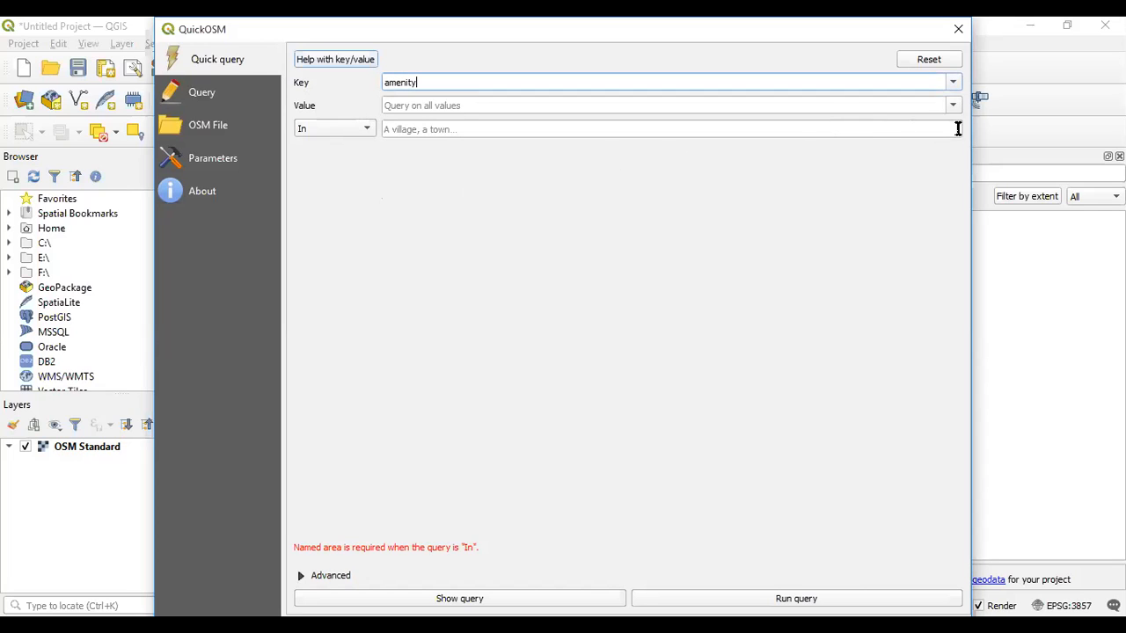
click(814, 97)
scroll(577, 165, down, 1)
scroll(575, 163, down, 5)
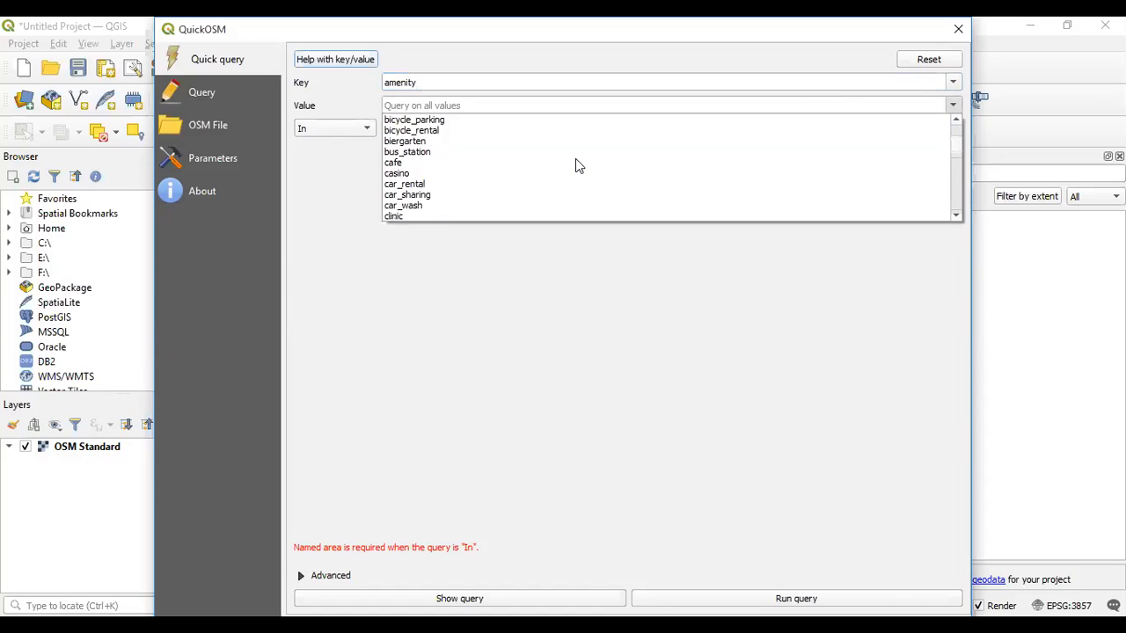
scroll(536, 172, up, 5)
scroll(535, 173, up, 2)
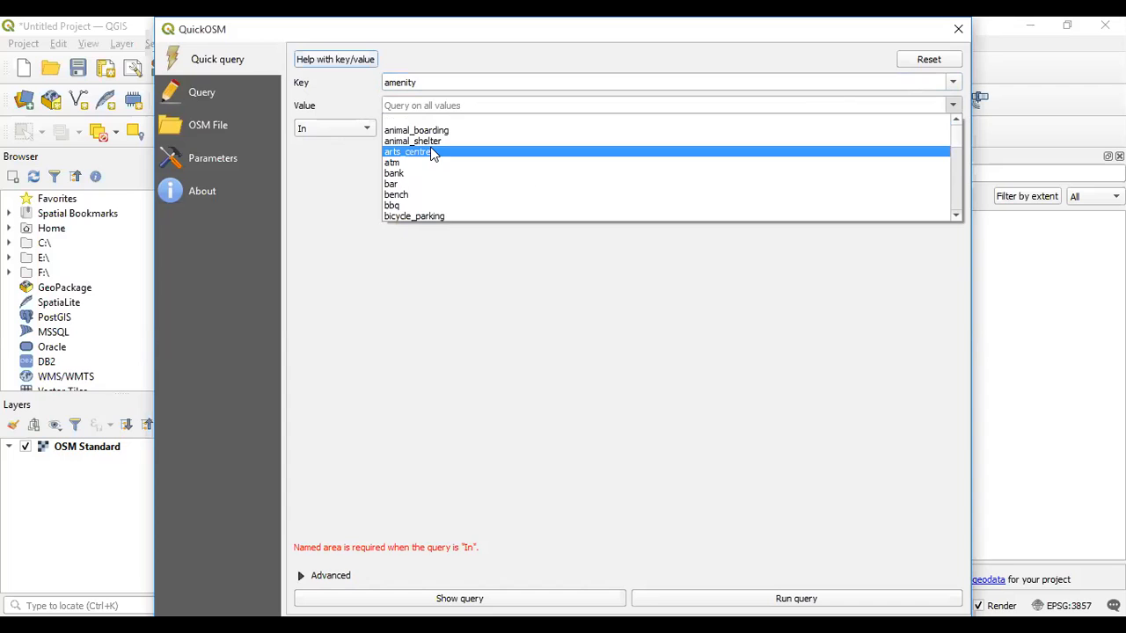
scroll(431, 154, down, 8)
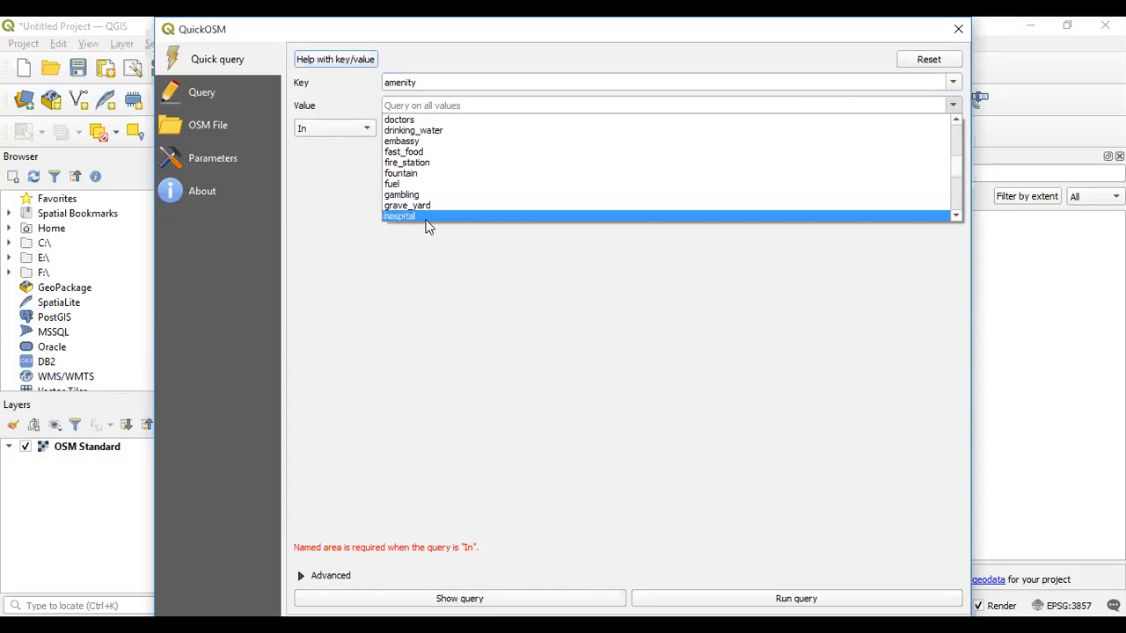
click(426, 218)
Set the query area to Mugumu, run the hospital query and close the QuickOSM dialog
click(400, 128)
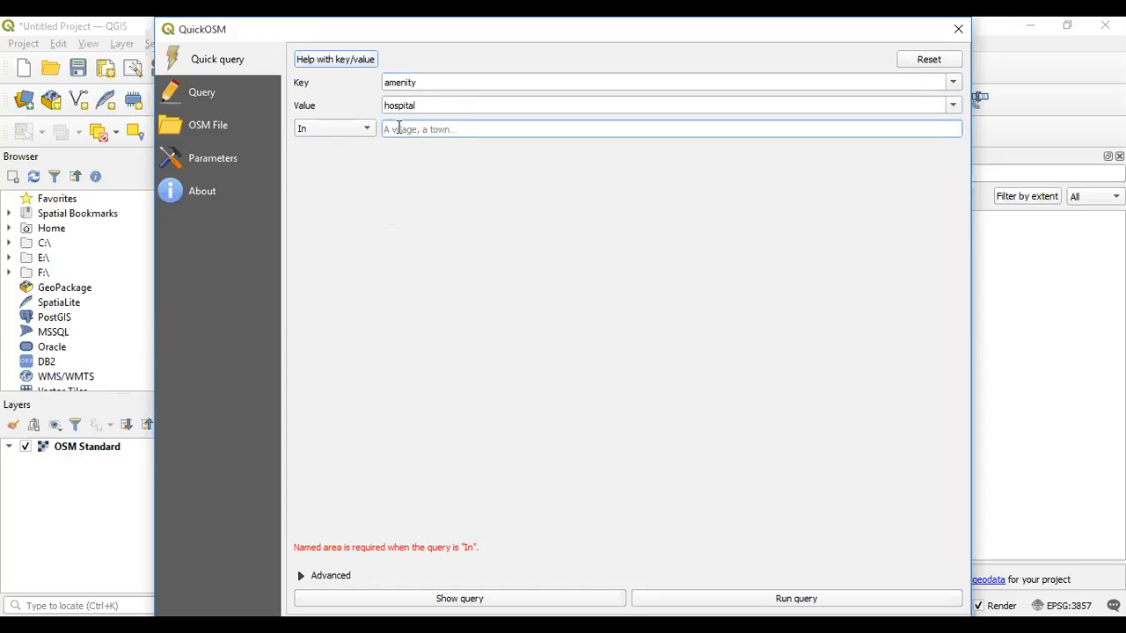
text(Mugumu)
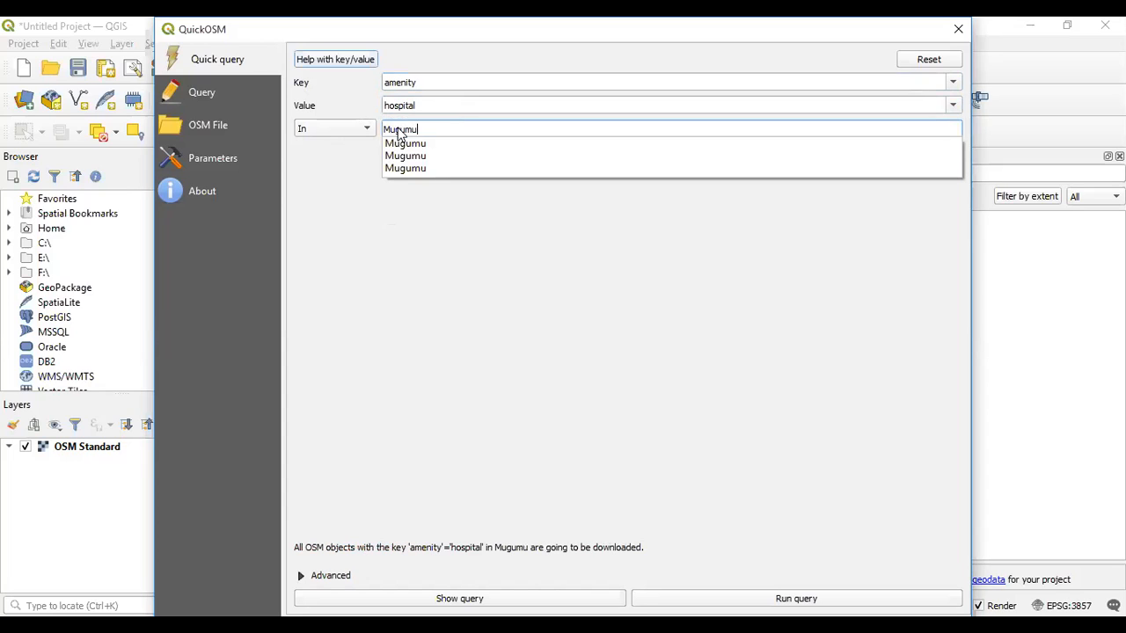
click(404, 144)
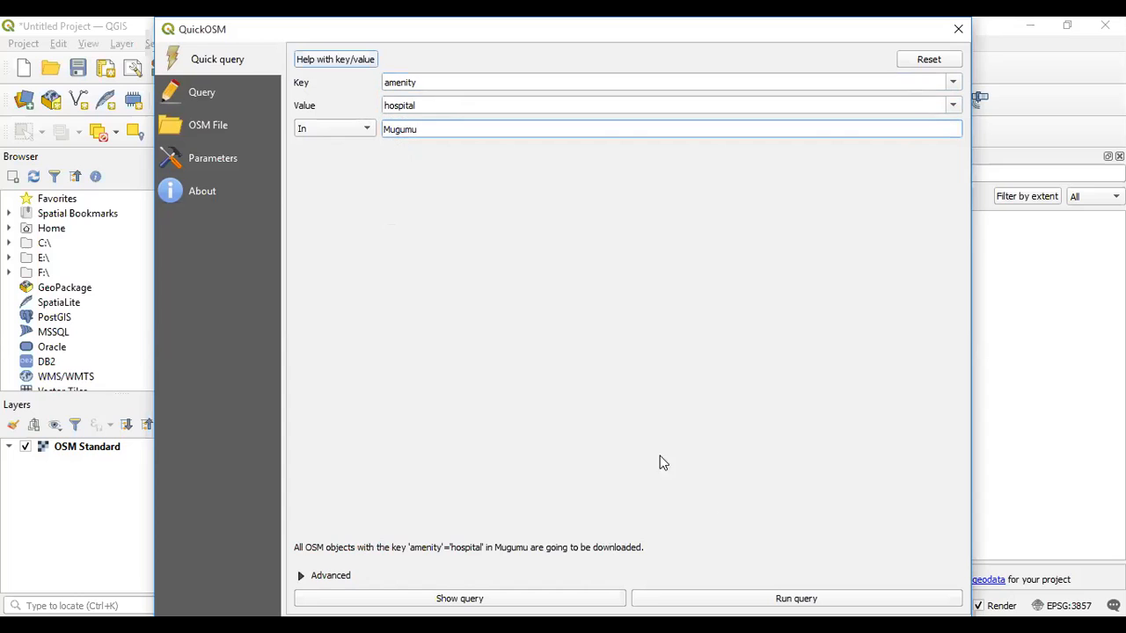
click(706, 598)
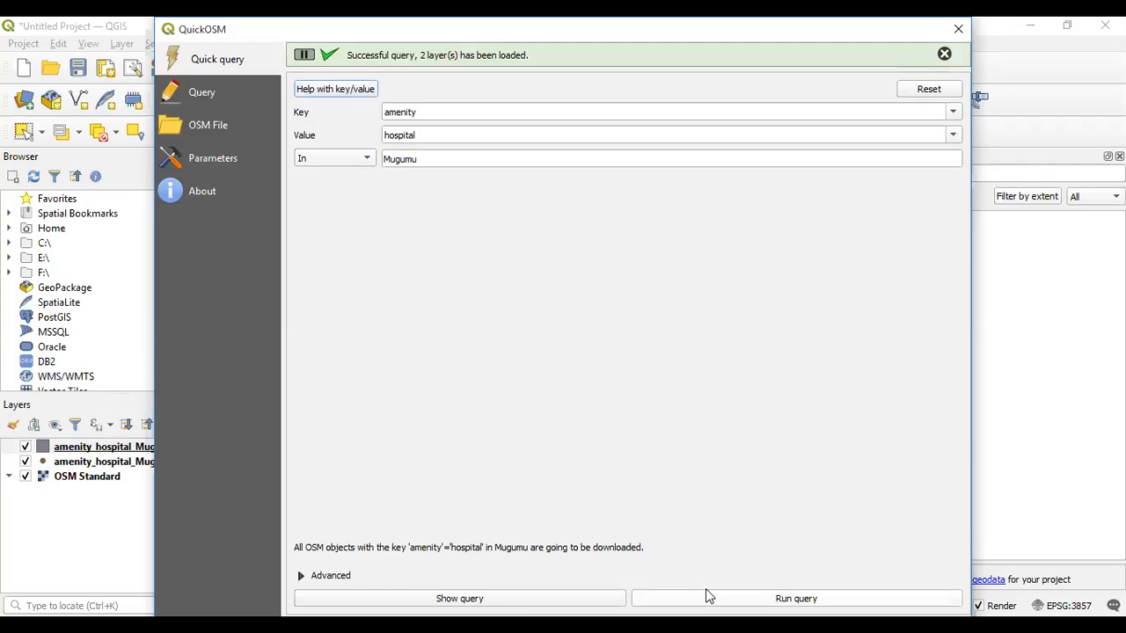
click(945, 56)
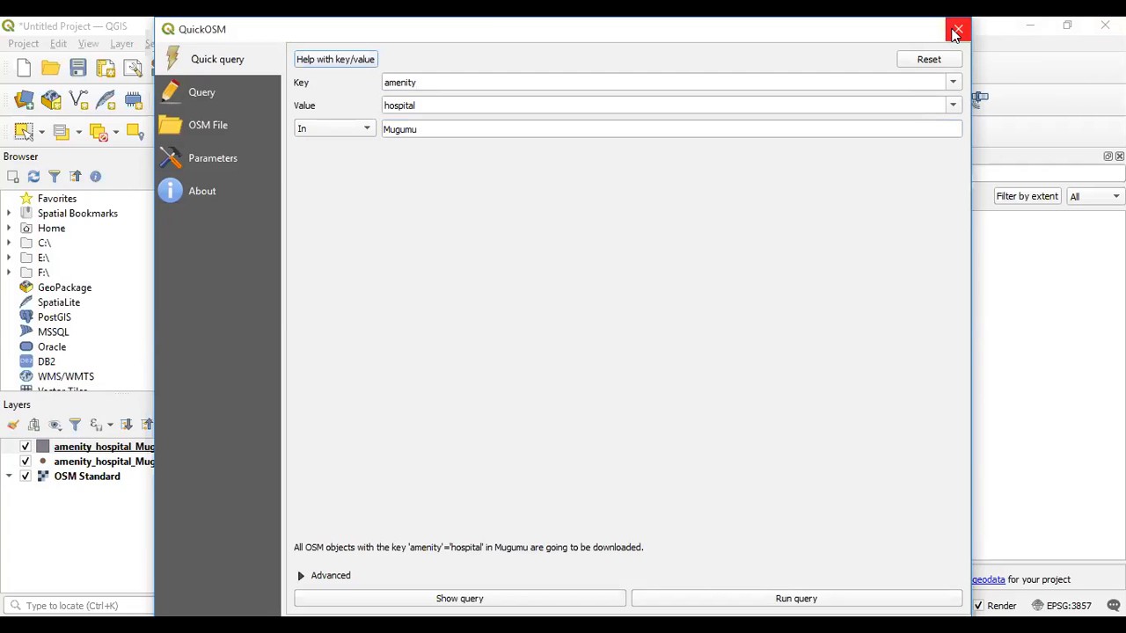
click(956, 31)
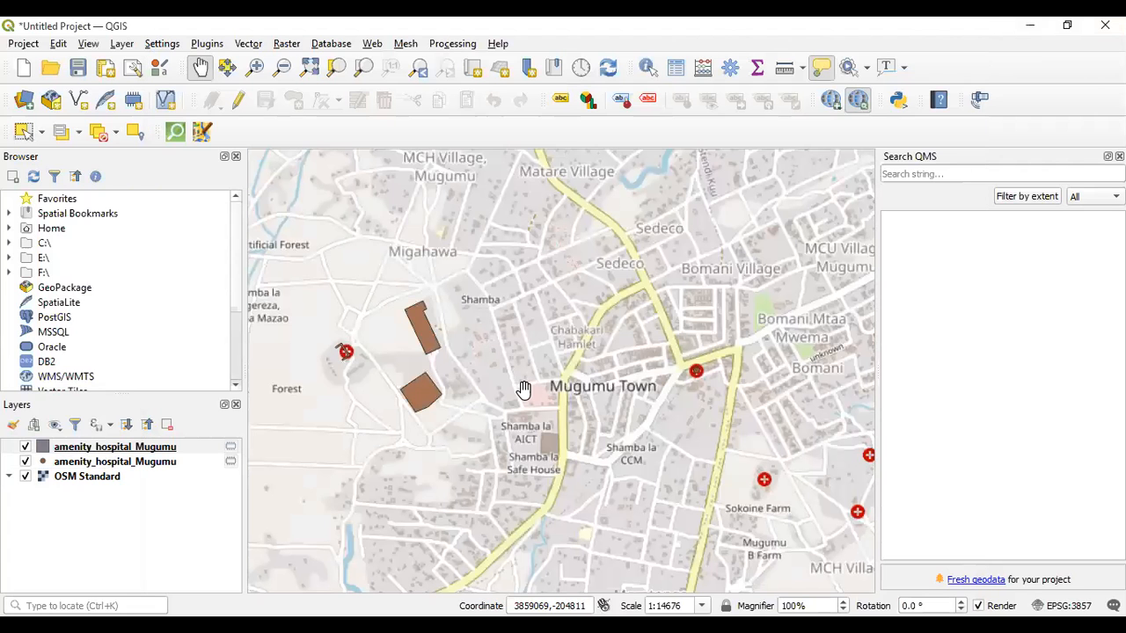
Examine the downloaded hospital polygons and points around Mugumu Town against the health facility symbols on the basemap
scroll(560, 389, down, 1)
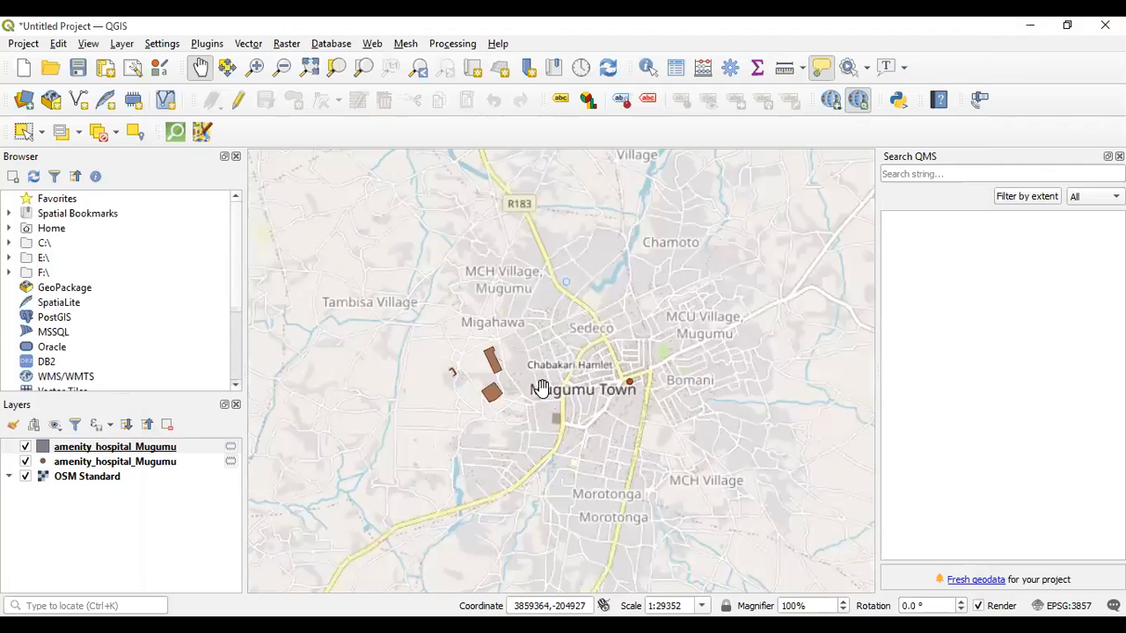
scroll(550, 396, down, 1)
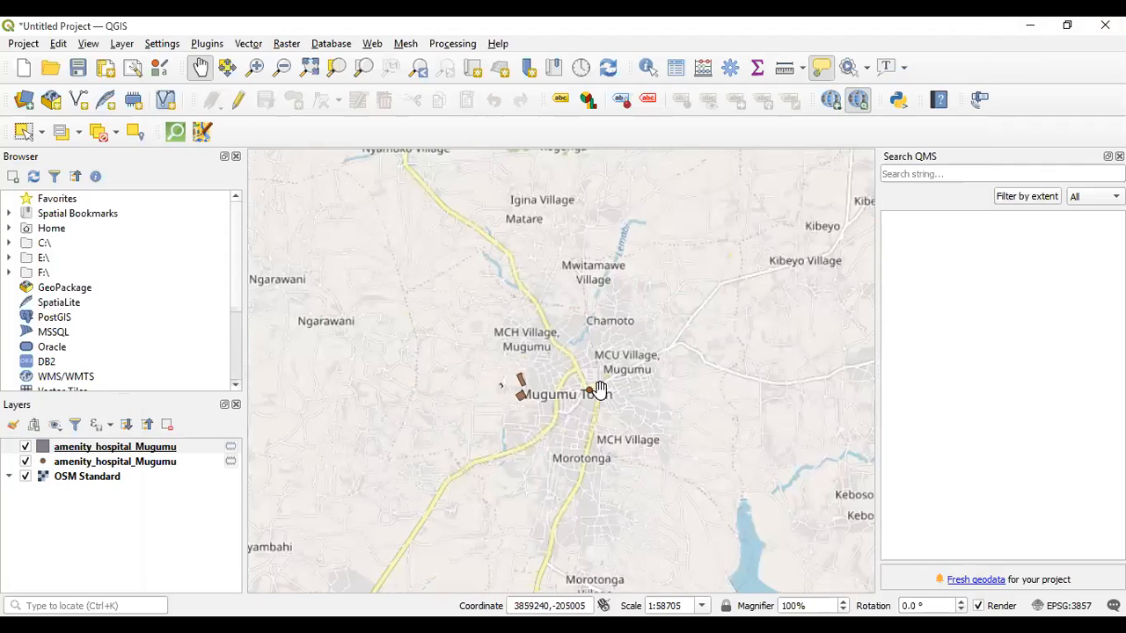
scroll(600, 387, down, 1)
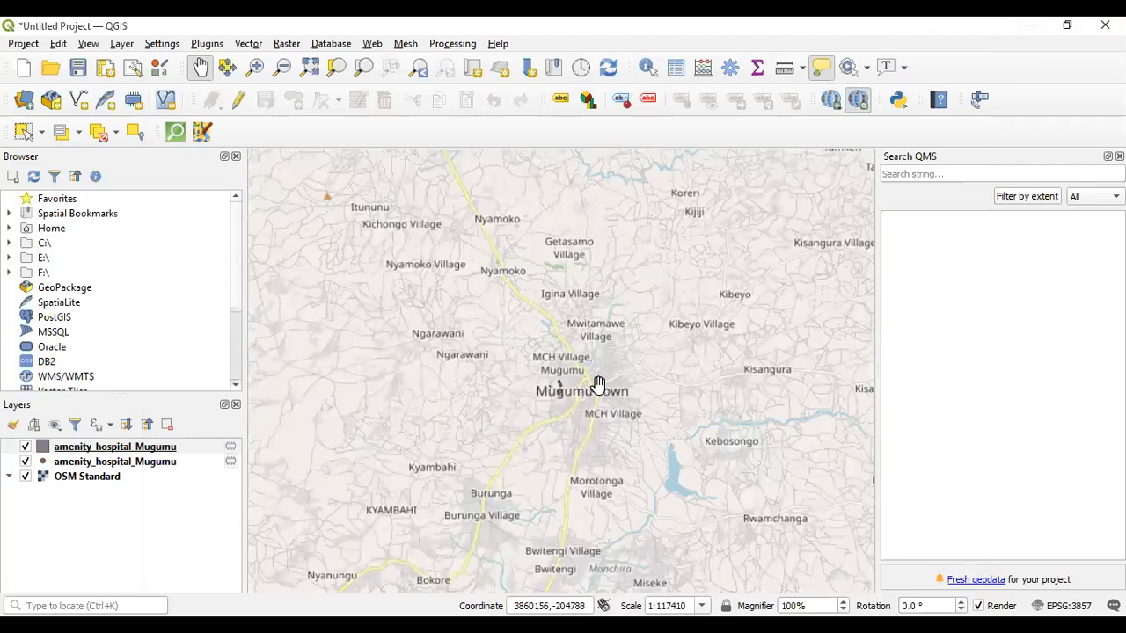
scroll(563, 393, up, 4)
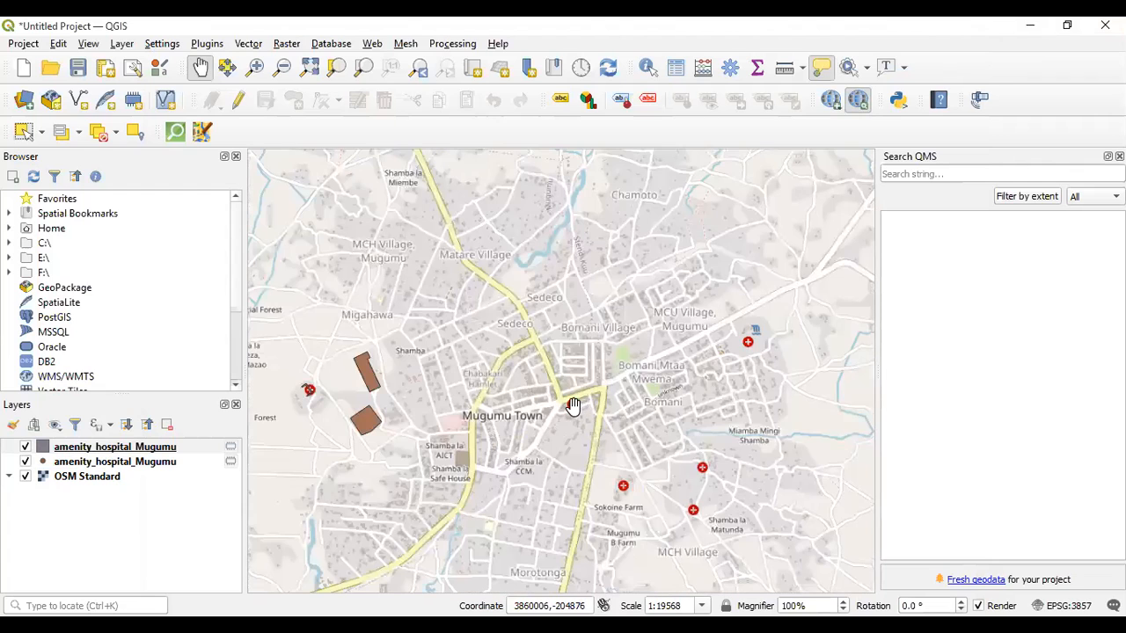
scroll(570, 403, up, 1)
scroll(570, 403, down, 2)
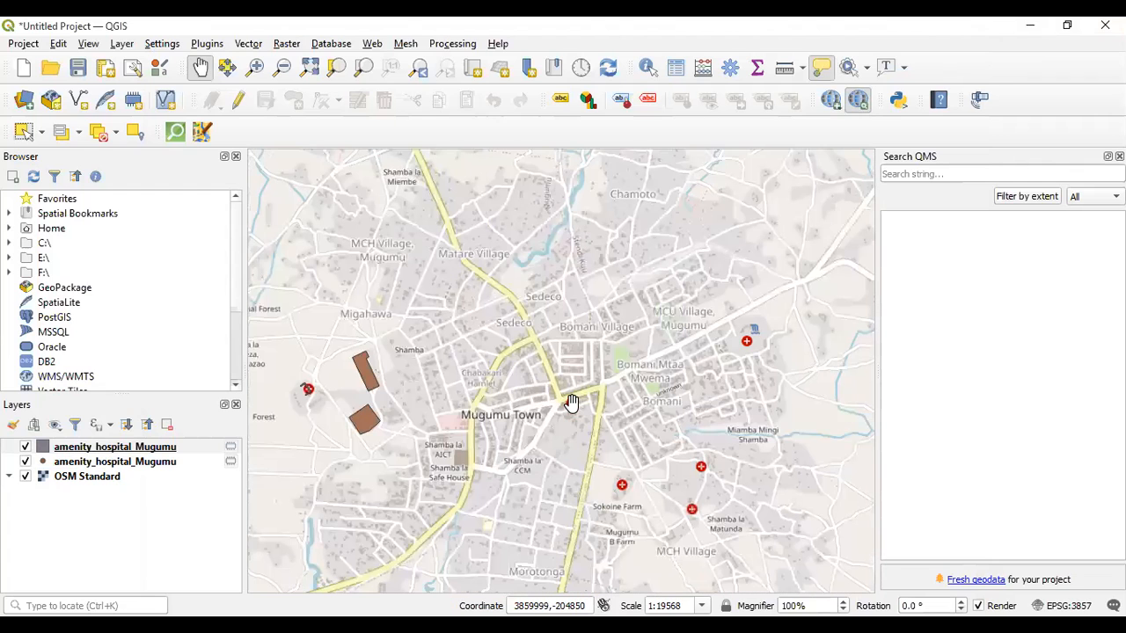
scroll(571, 402, down, 1)
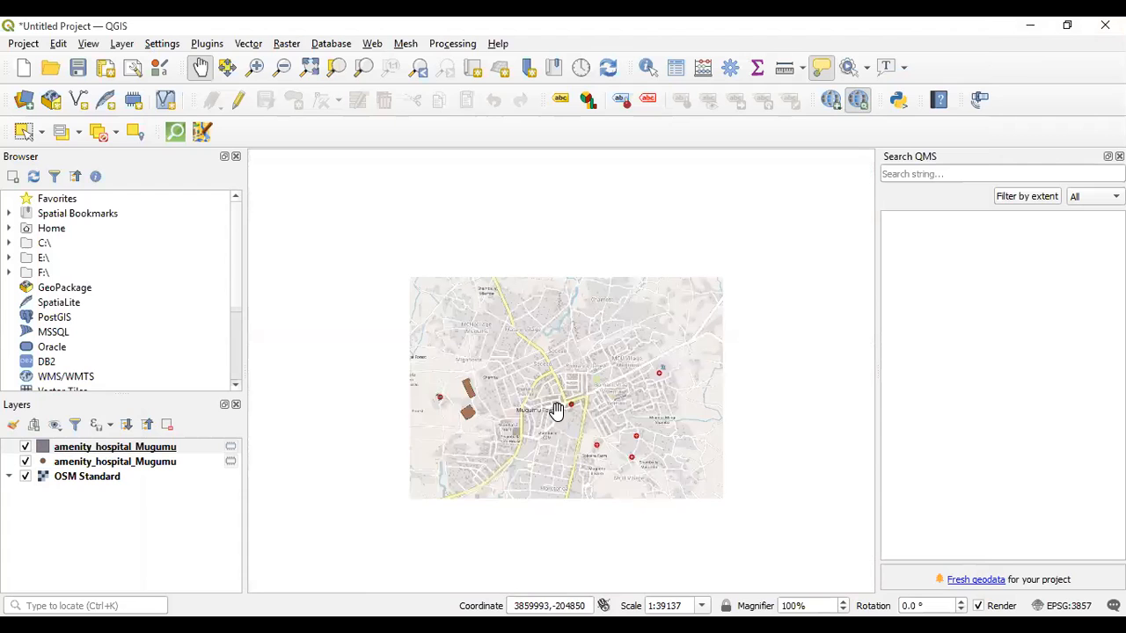
scroll(568, 407, up, 3)
scroll(593, 392, down, 2)
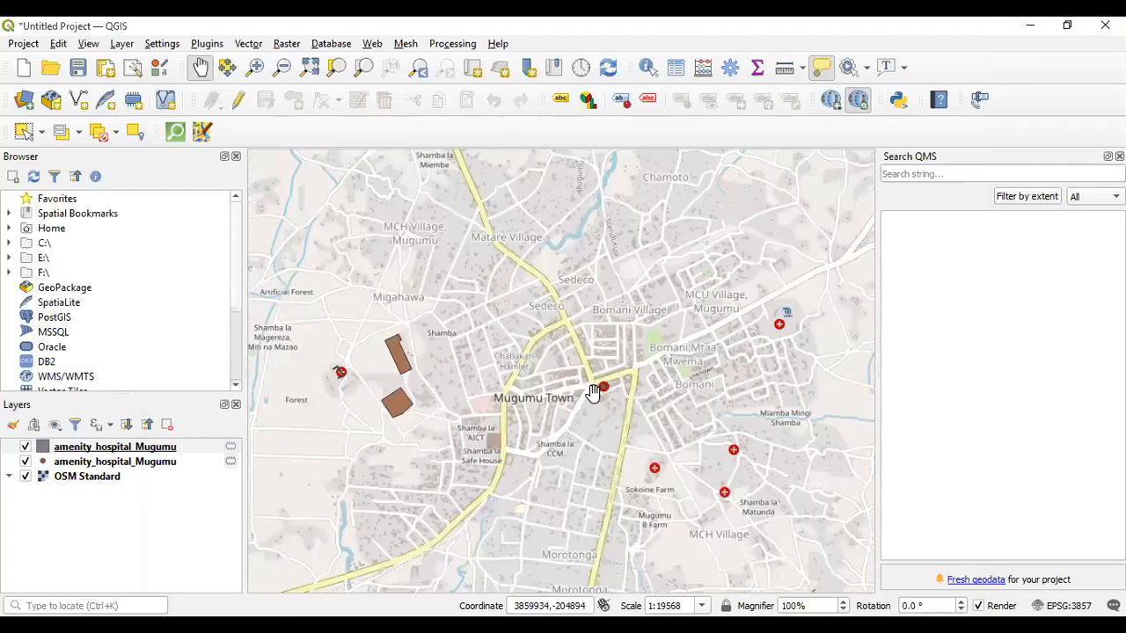
scroll(606, 392, up, 2)
scroll(631, 371, down, 1)
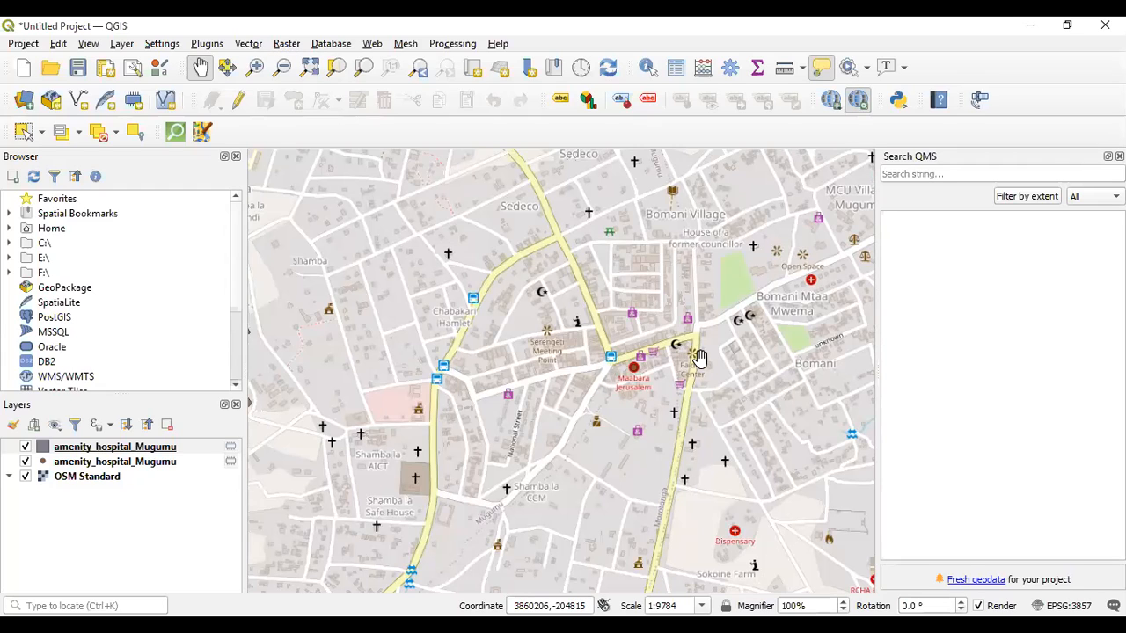
scroll(701, 359, up, 2)
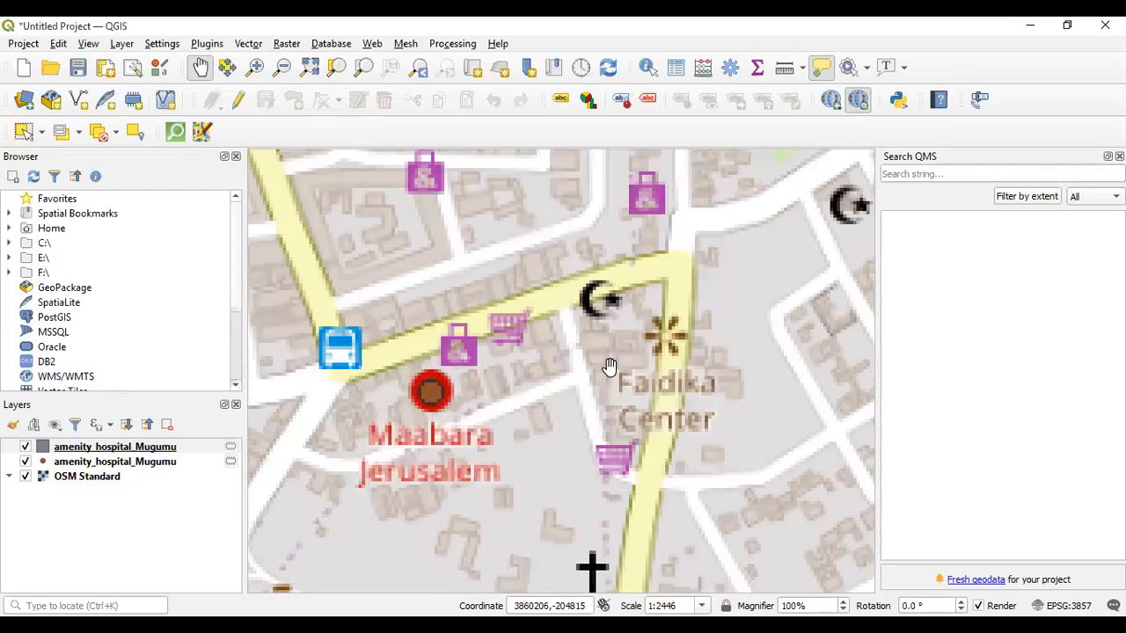
scroll(610, 366, down, 1)
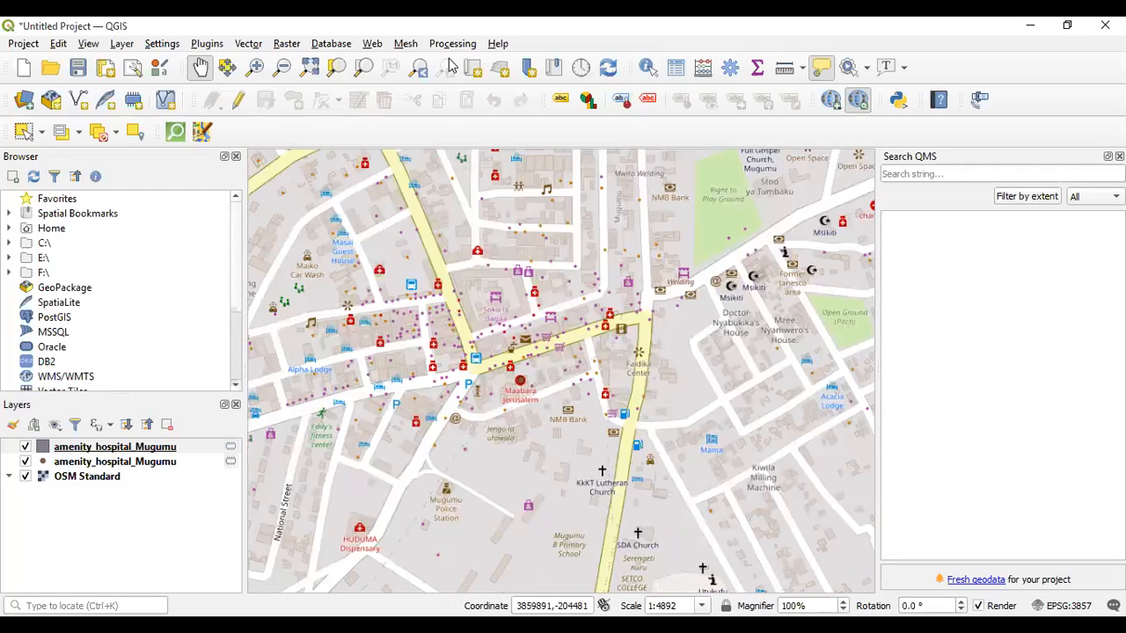
Reopen QuickOSM and set the quick query's key to amenity and its value to clinic
click(248, 43)
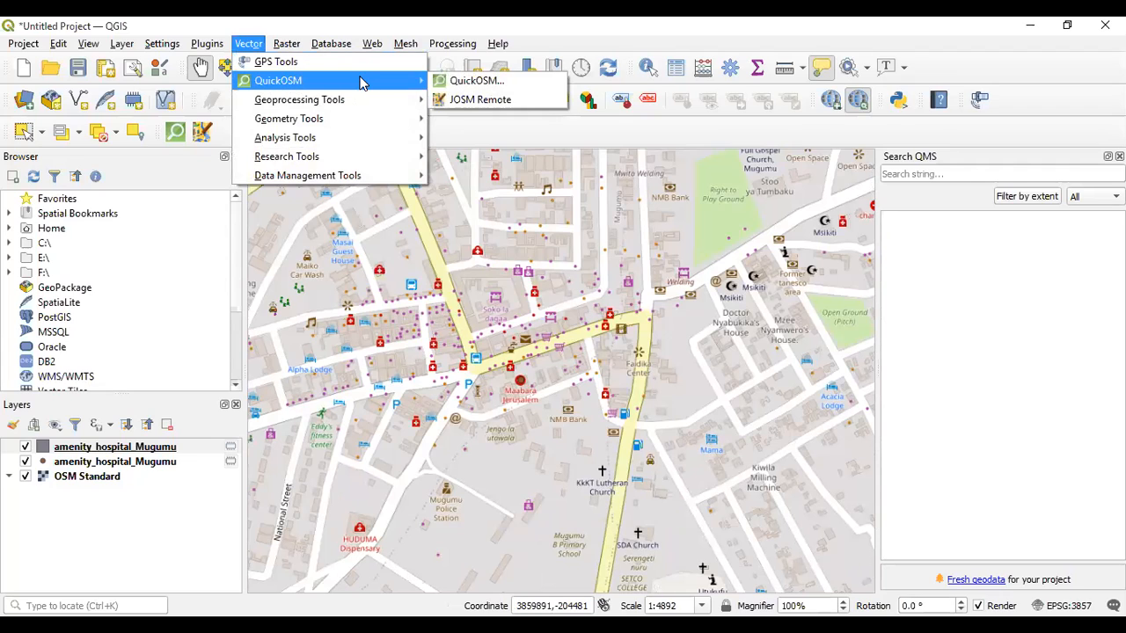
click(493, 84)
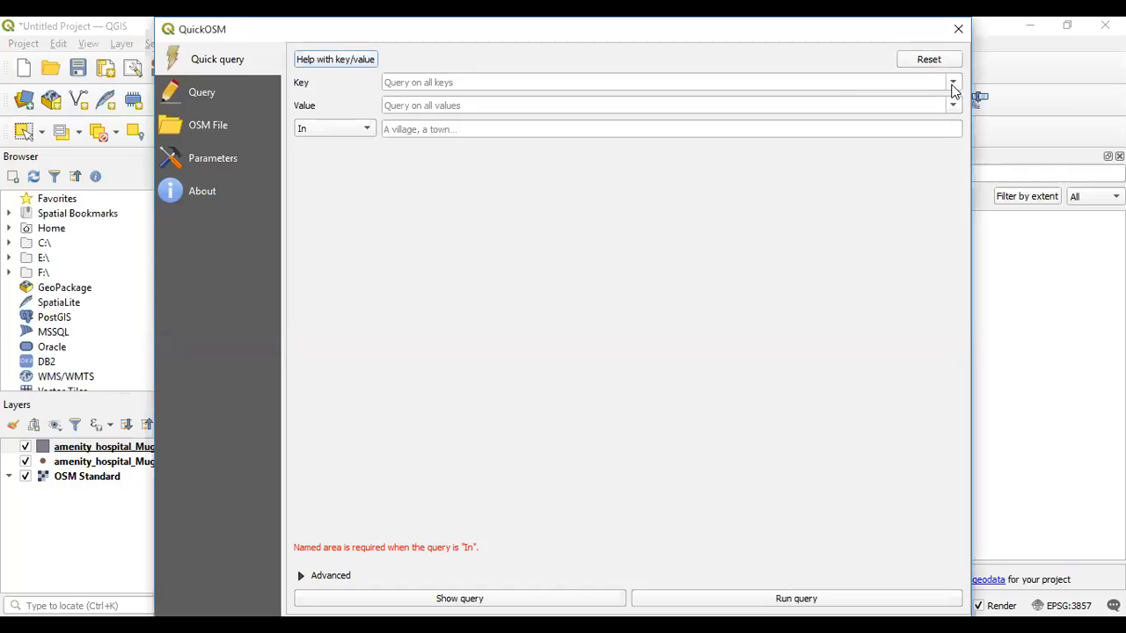
click(953, 85)
click(420, 180)
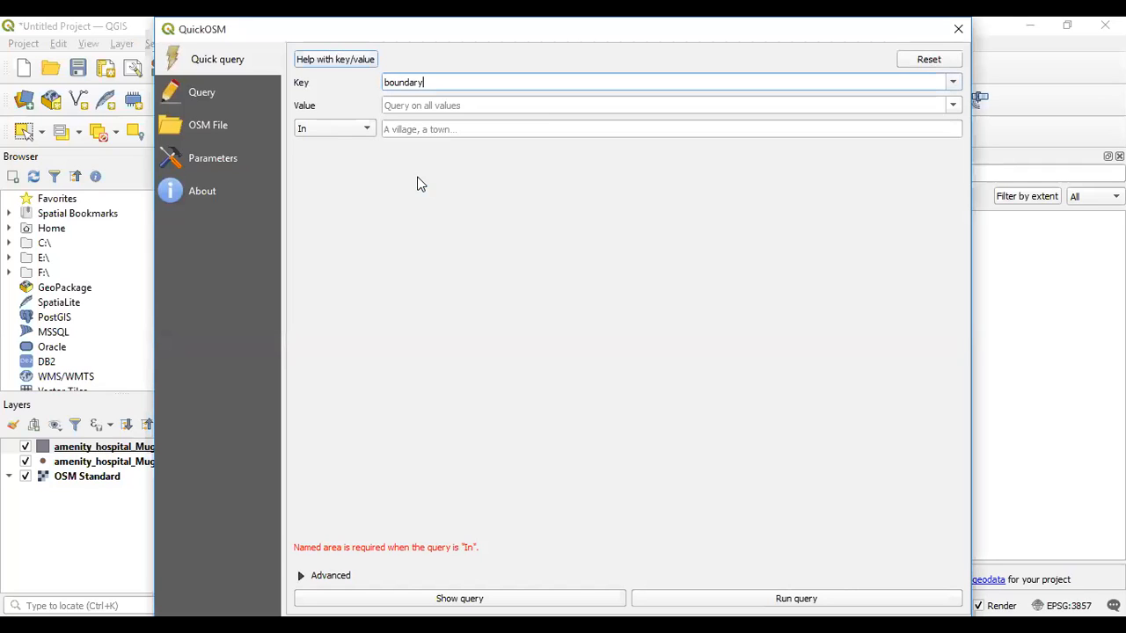
click(691, 88)
click(498, 170)
click(954, 106)
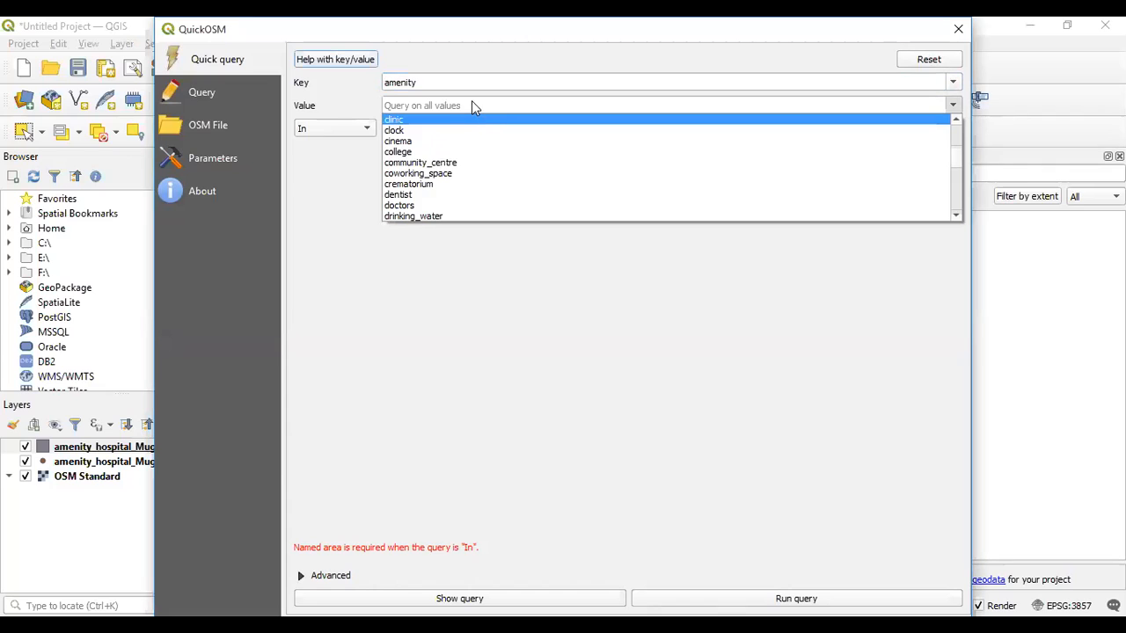
click(457, 120)
Set the query area to Mugumu and run the clinic query
click(388, 128)
text(Mugumu)
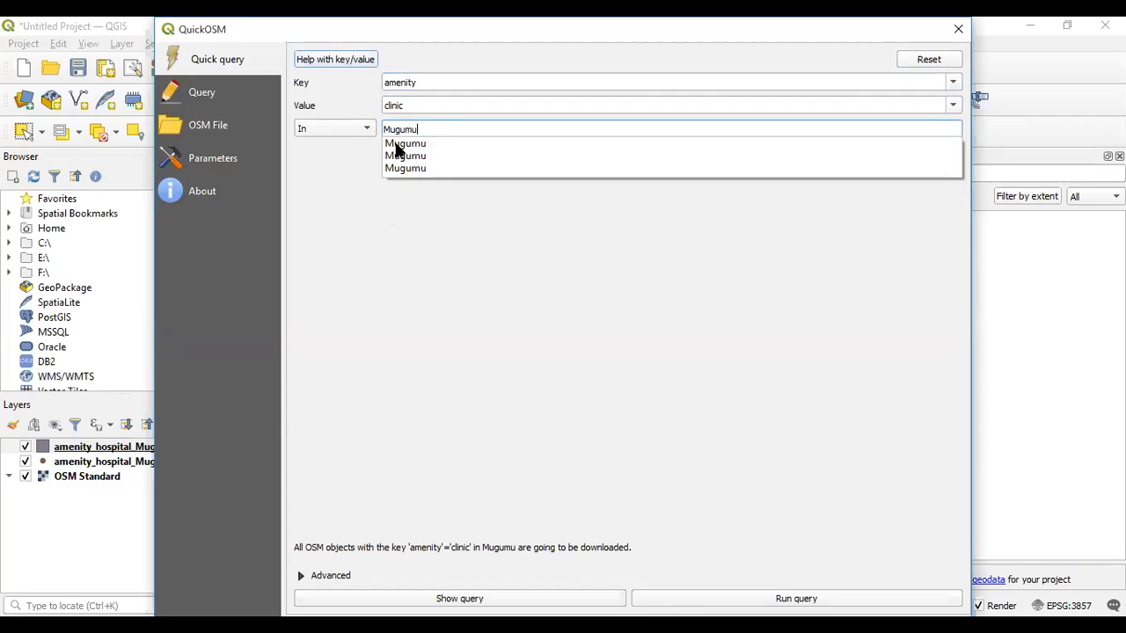
click(397, 151)
click(727, 598)
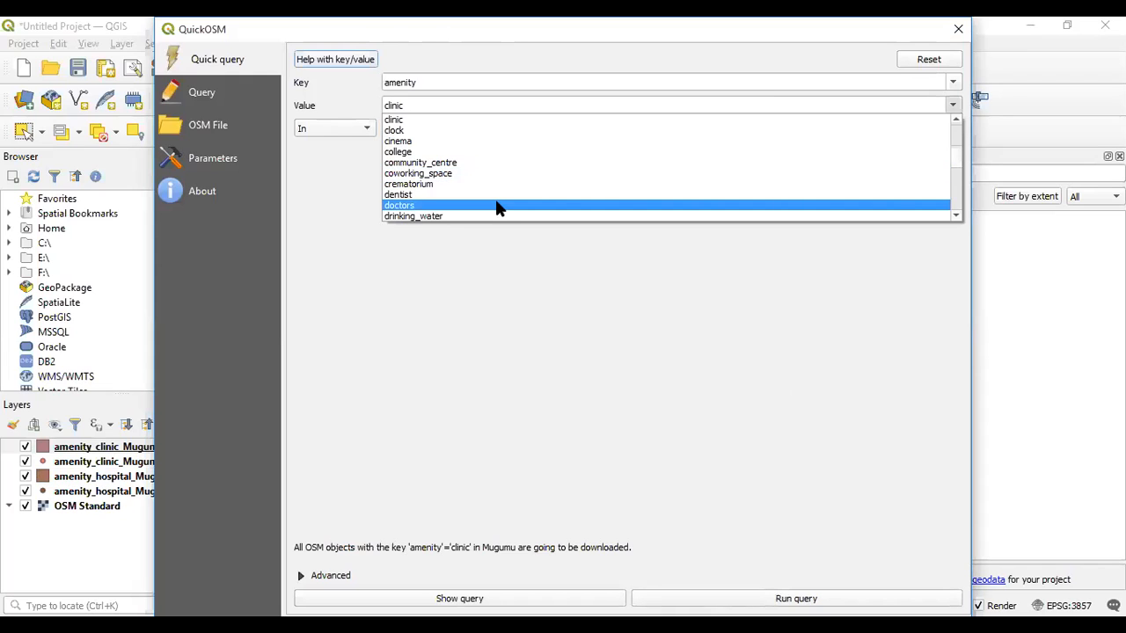
Change the amenity value to doctors and run the query for Mugumu
click(497, 205)
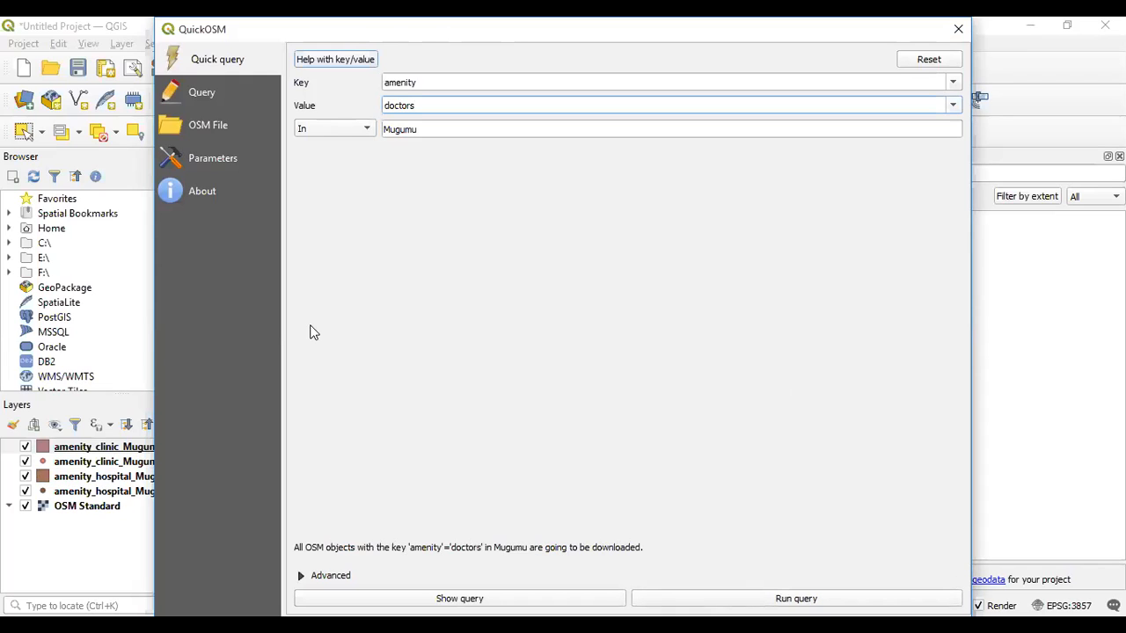
click(797, 598)
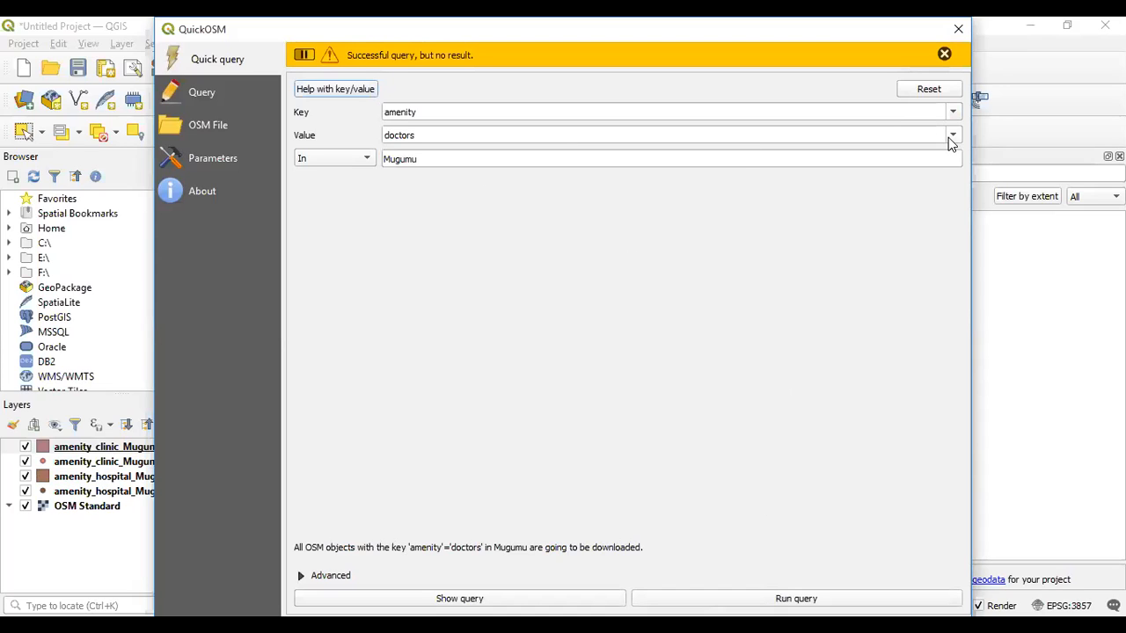
Change the amenity value to dentist and run the query for Mugumu
click(912, 138)
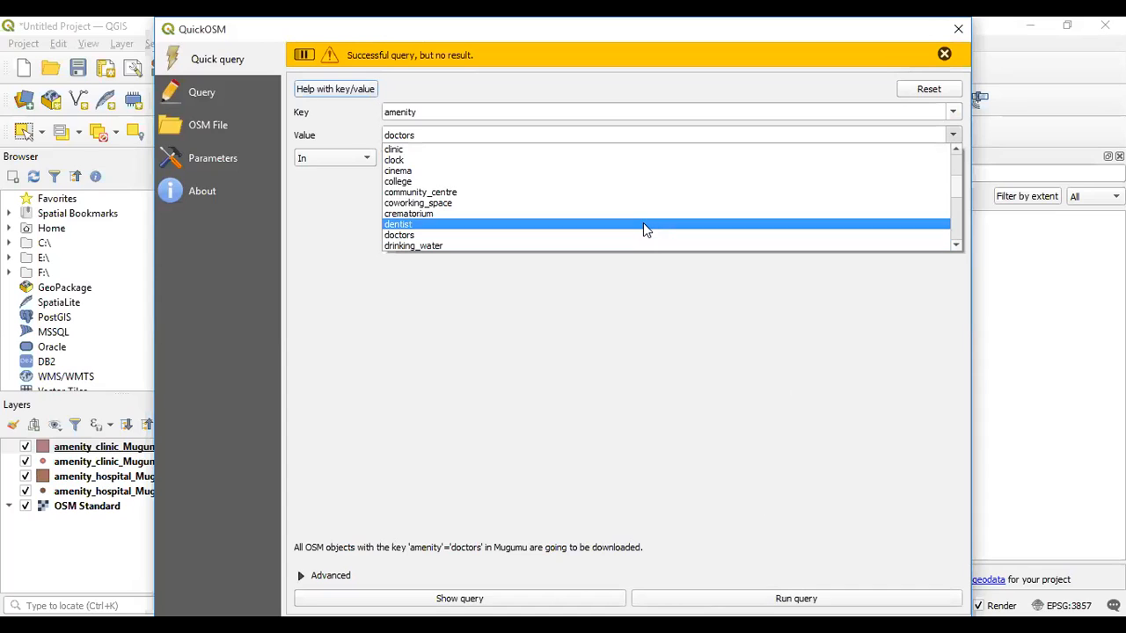
click(642, 226)
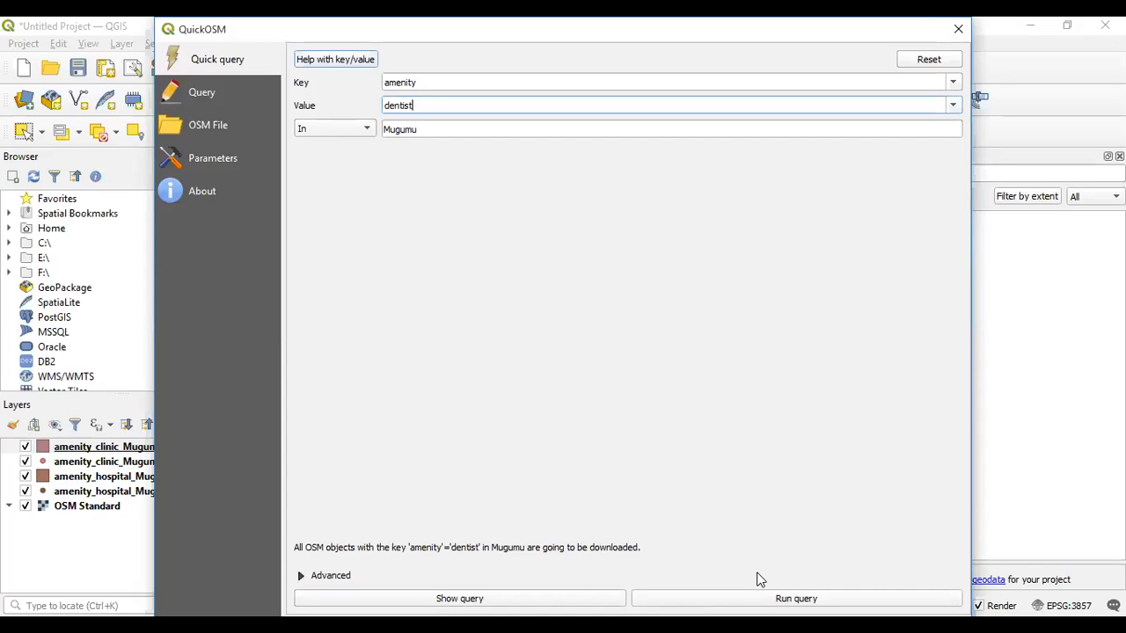
click(737, 597)
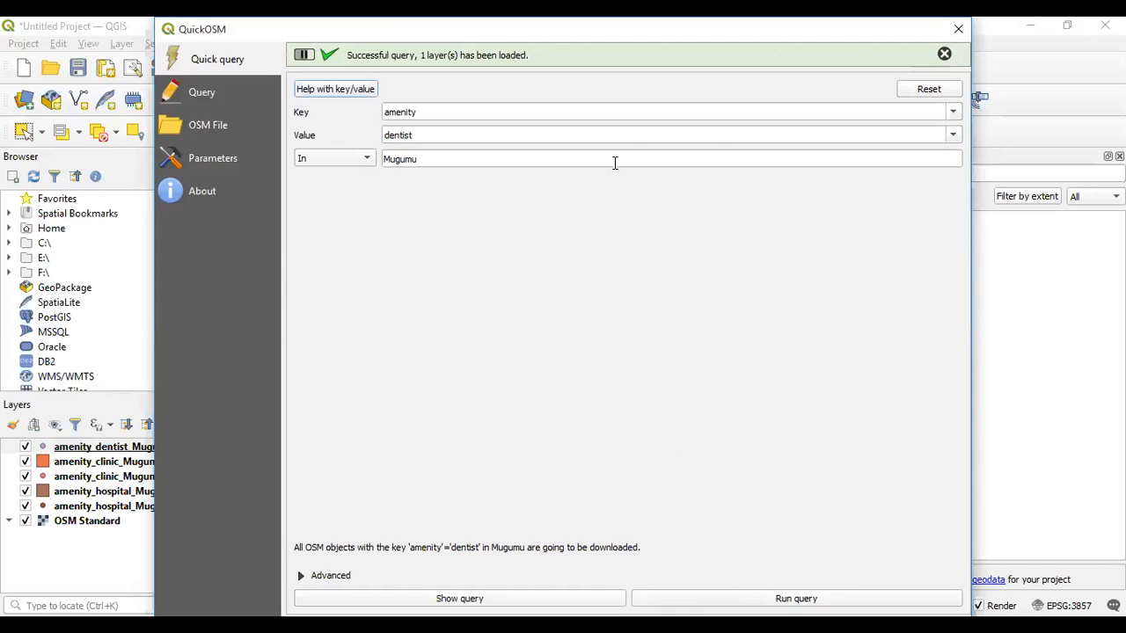
Change the amenity value to pharmacy and run the query for Mugumu
click(955, 135)
scroll(679, 233, down, 1)
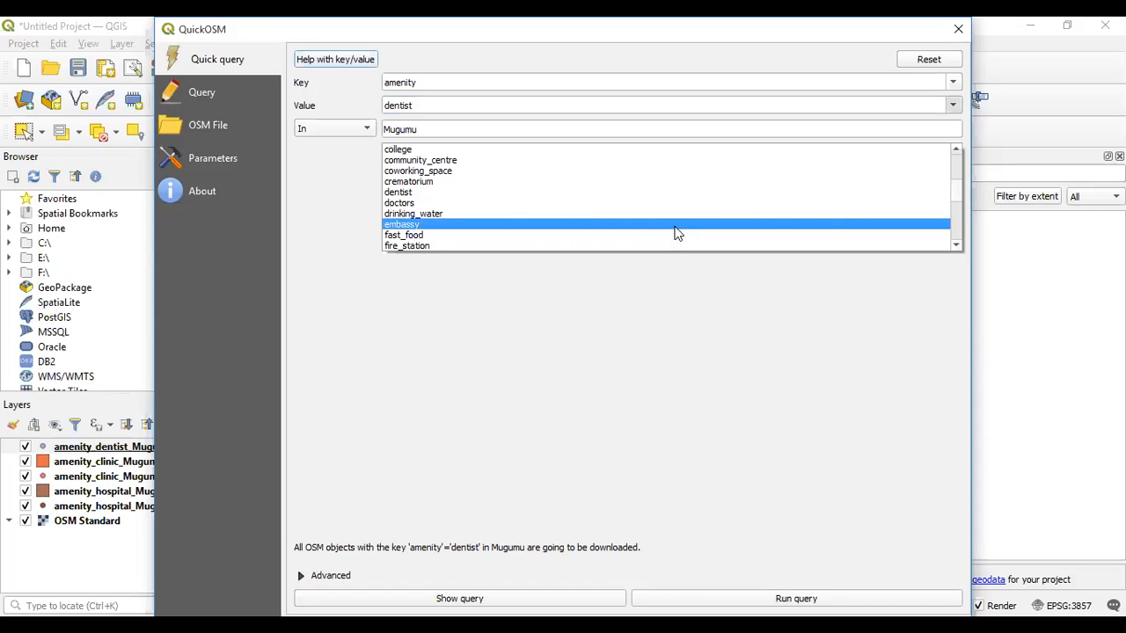
scroll(654, 233, down, 1)
scroll(653, 231, down, 3)
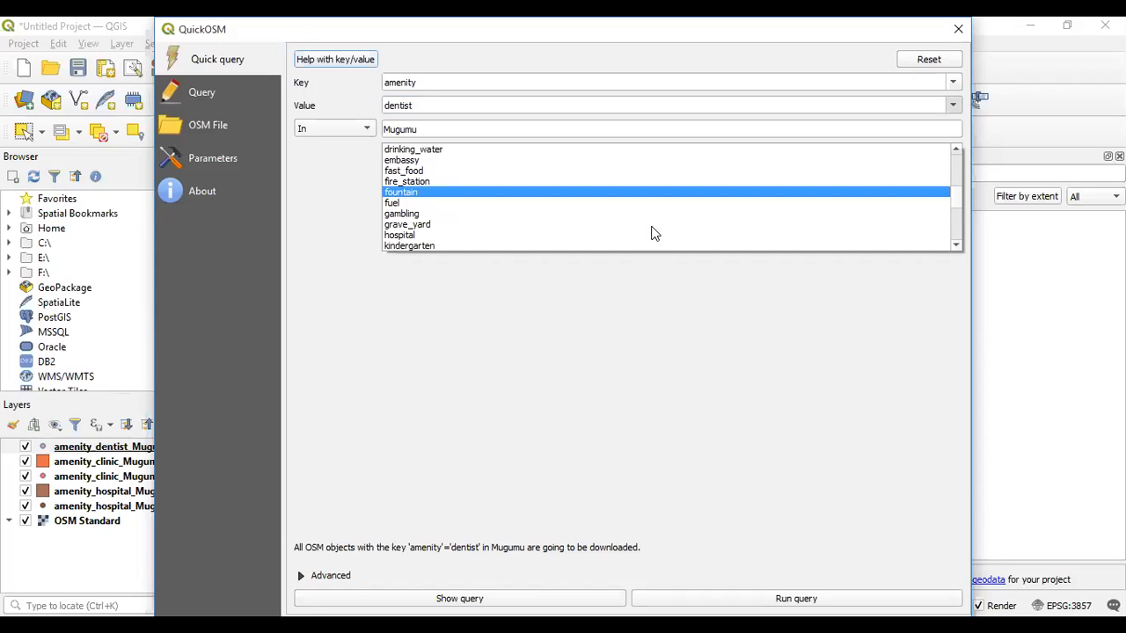
click(584, 236)
click(868, 597)
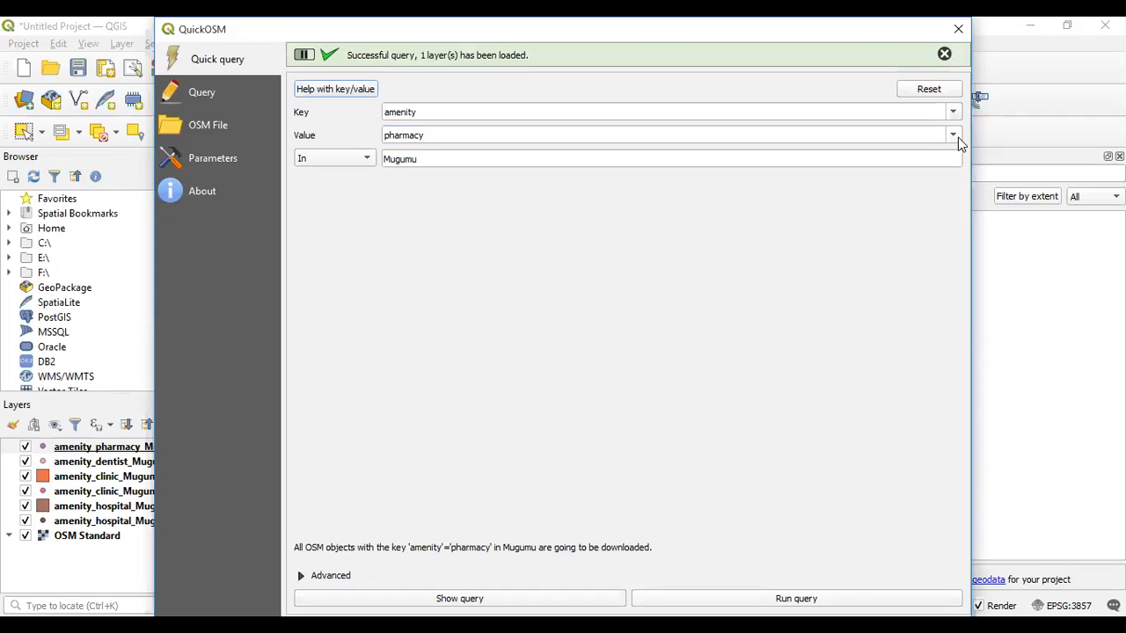
Look through the whole list of amenity values for further health facility types, leaving pharmacy selected, and close QuickOSM
click(839, 136)
scroll(676, 185, down, 2)
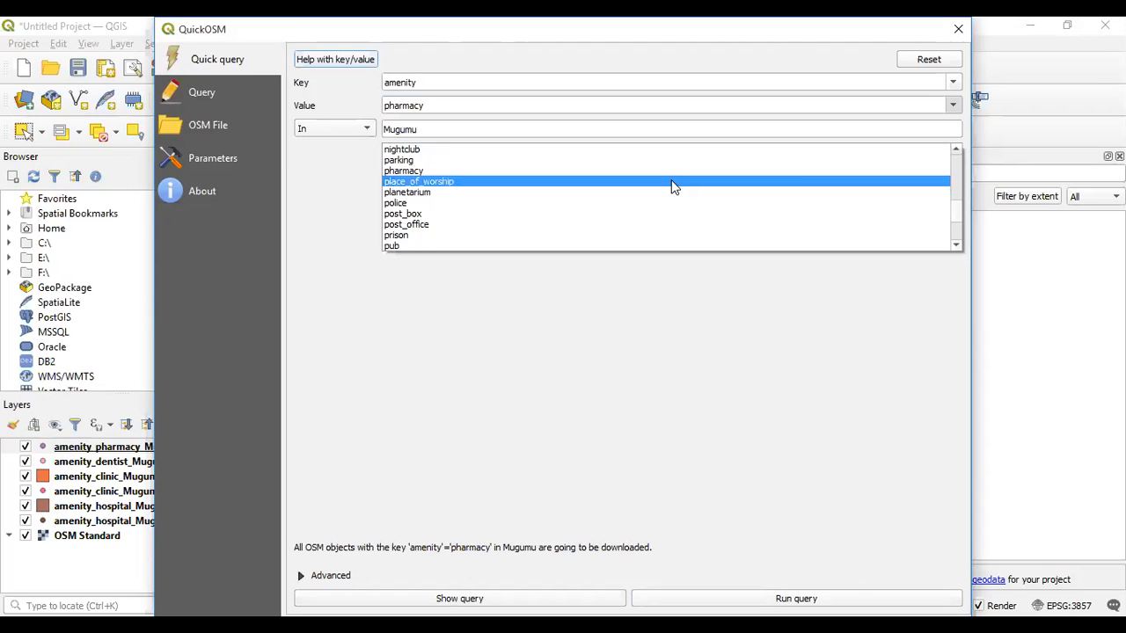
scroll(648, 204, down, 1)
scroll(645, 207, down, 2)
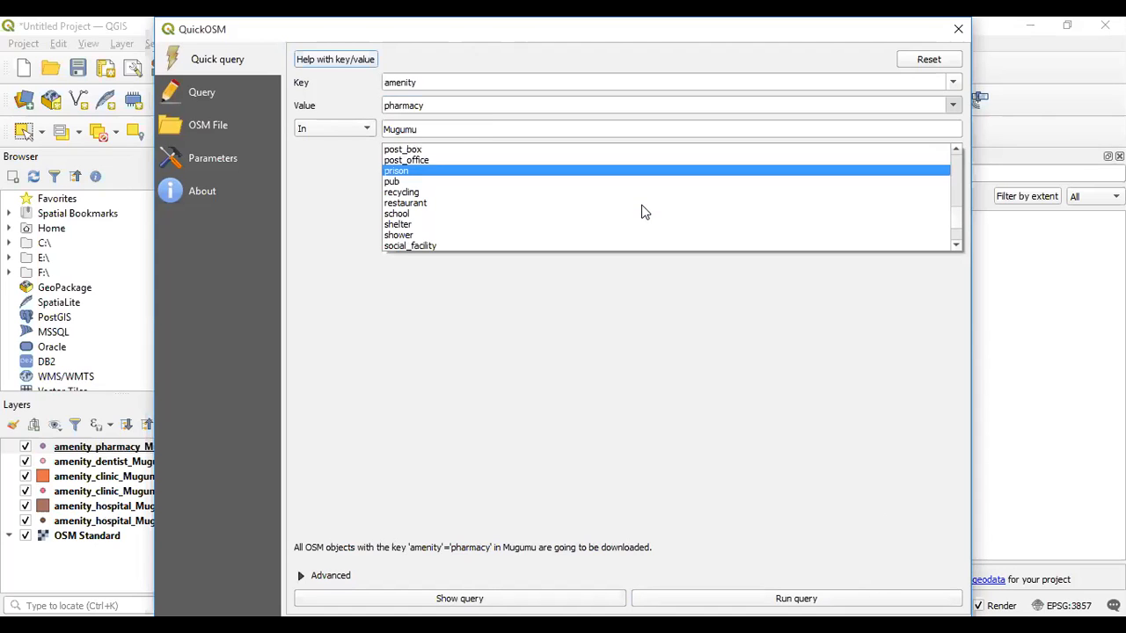
scroll(642, 211, down, 2)
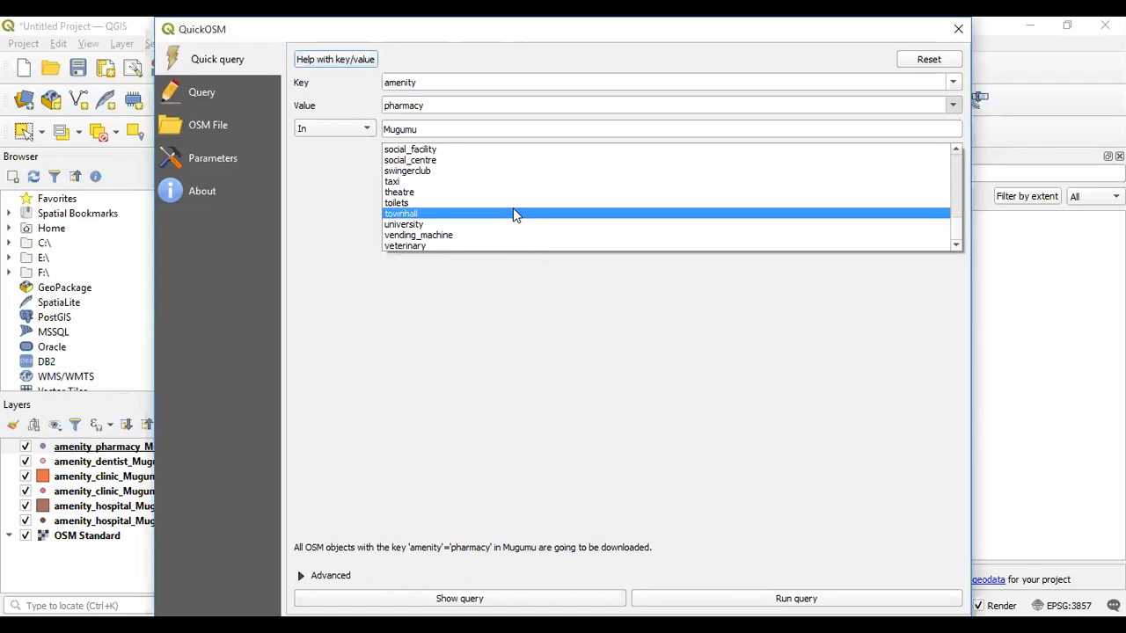
scroll(514, 192, up, 2)
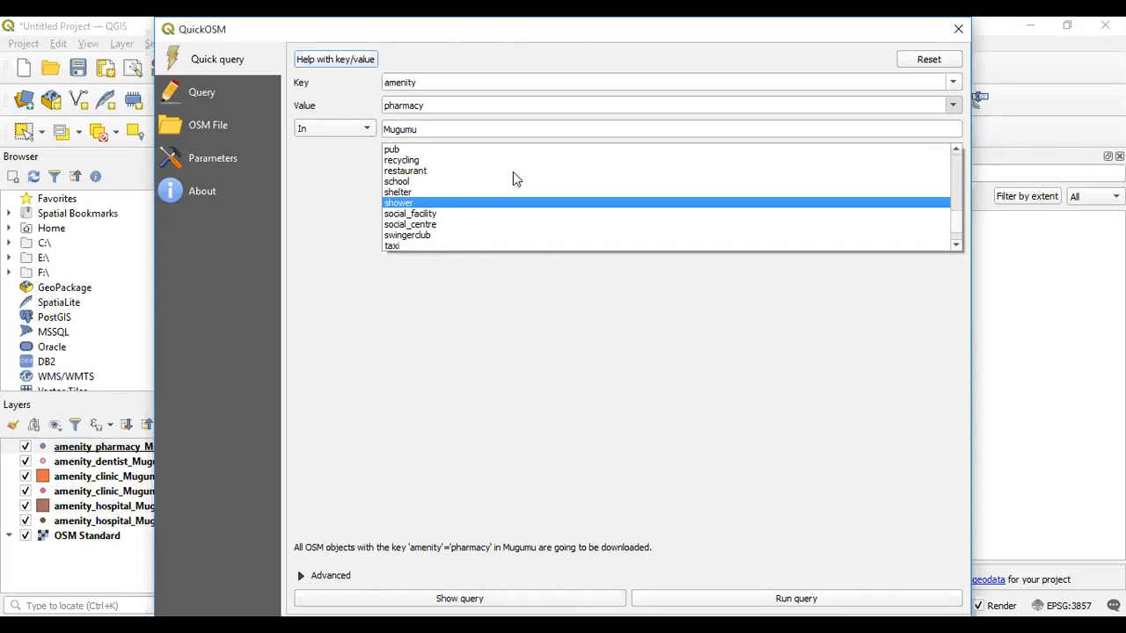
scroll(495, 158, up, 1)
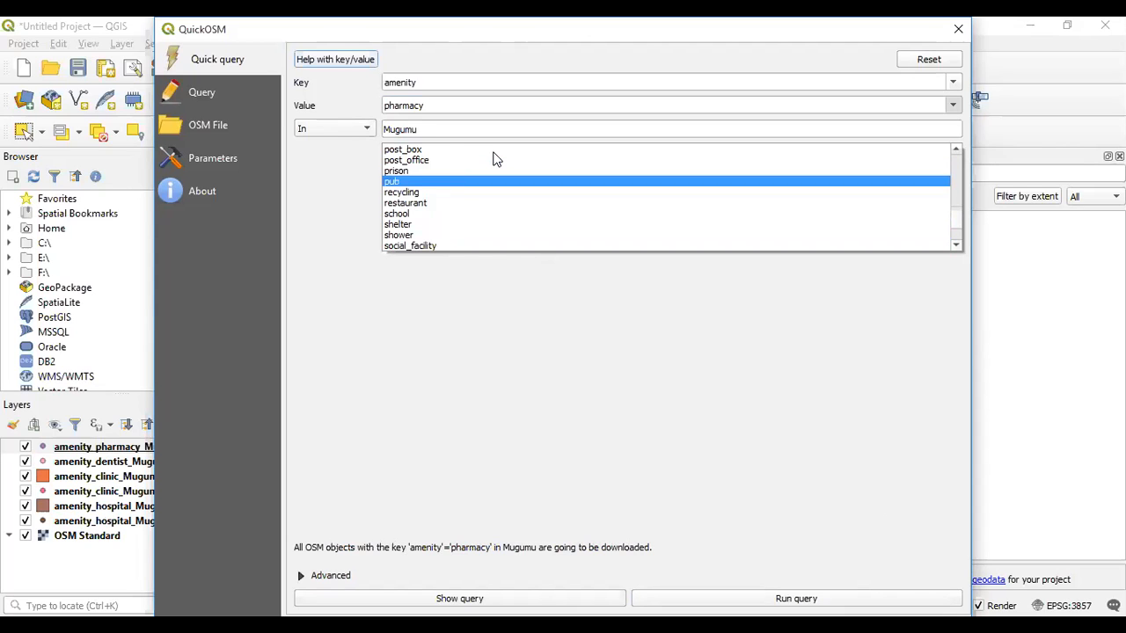
scroll(495, 158, up, 1)
scroll(487, 158, up, 1)
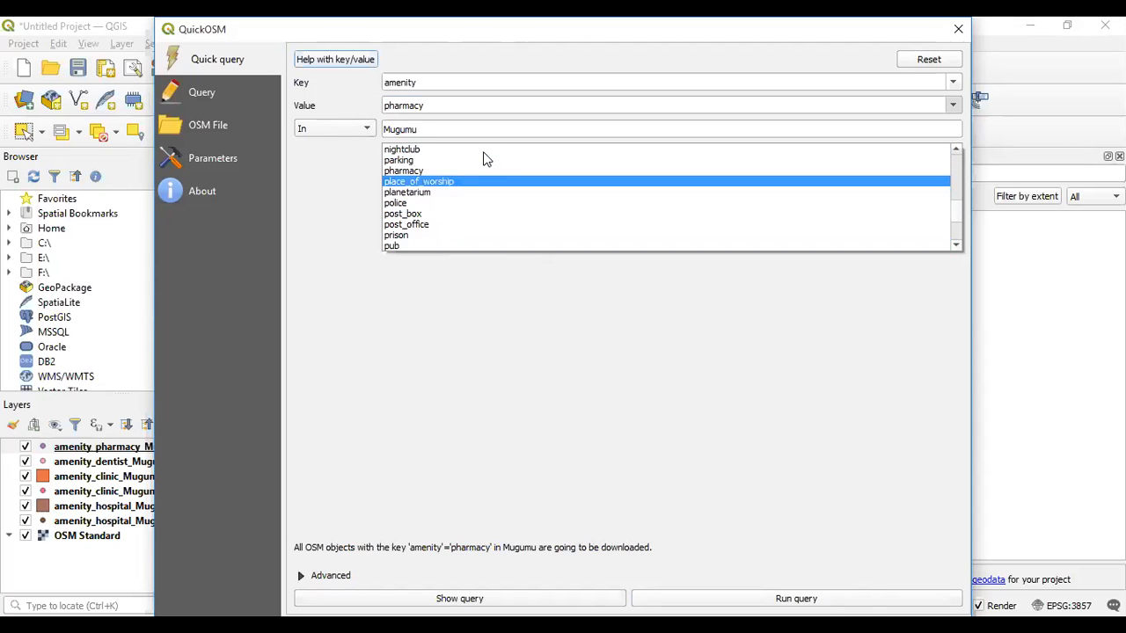
scroll(483, 156, up, 1)
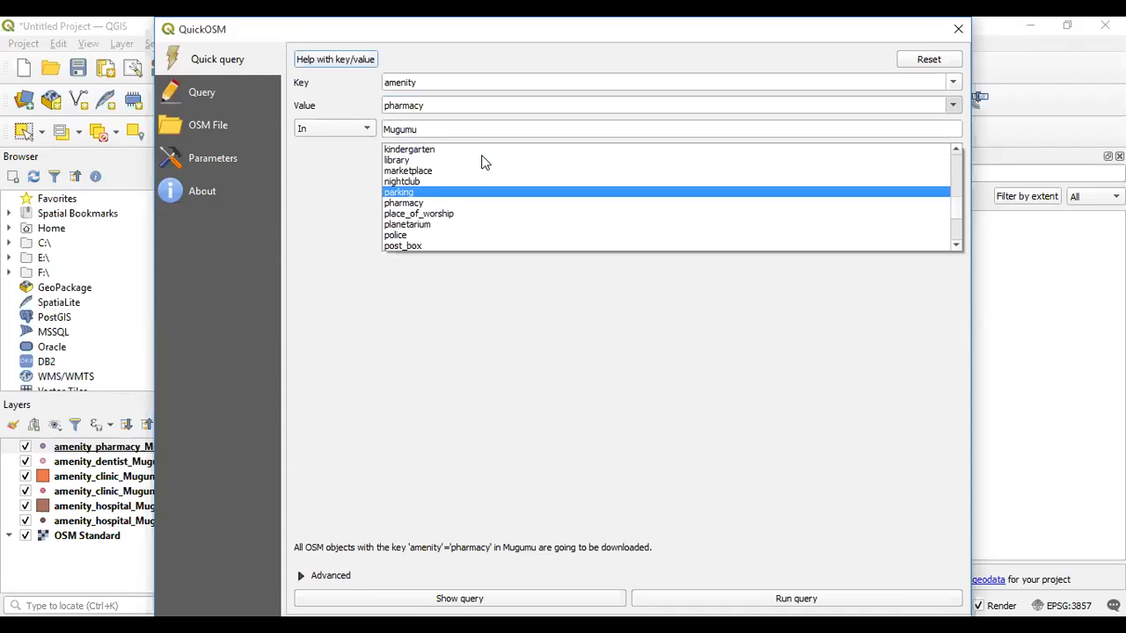
scroll(483, 160, up, 3)
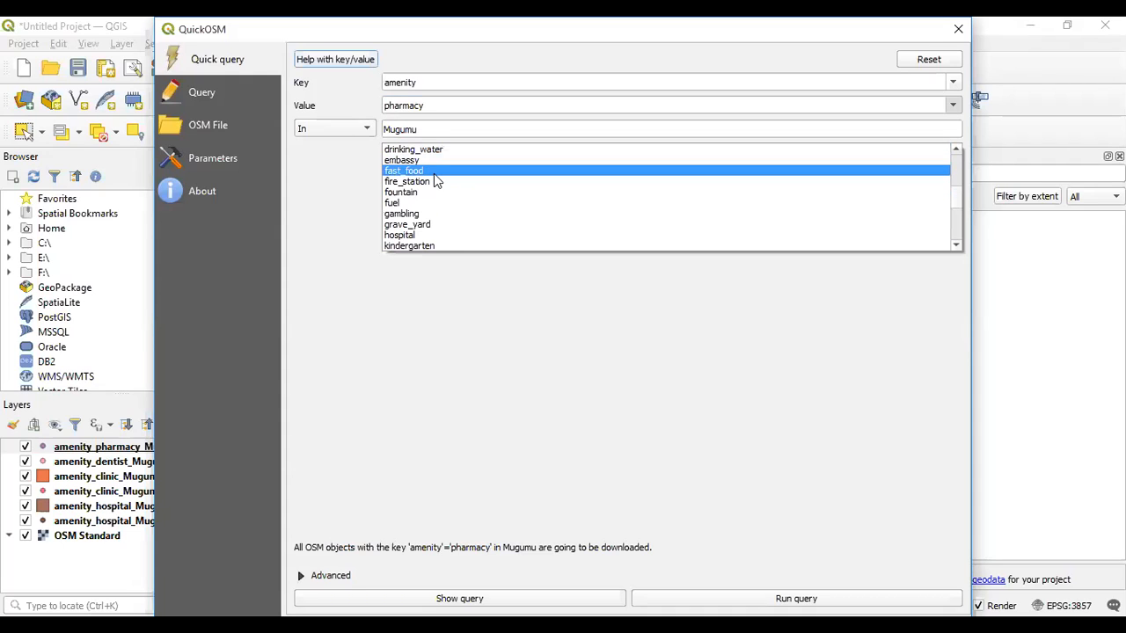
scroll(431, 171, up, 2)
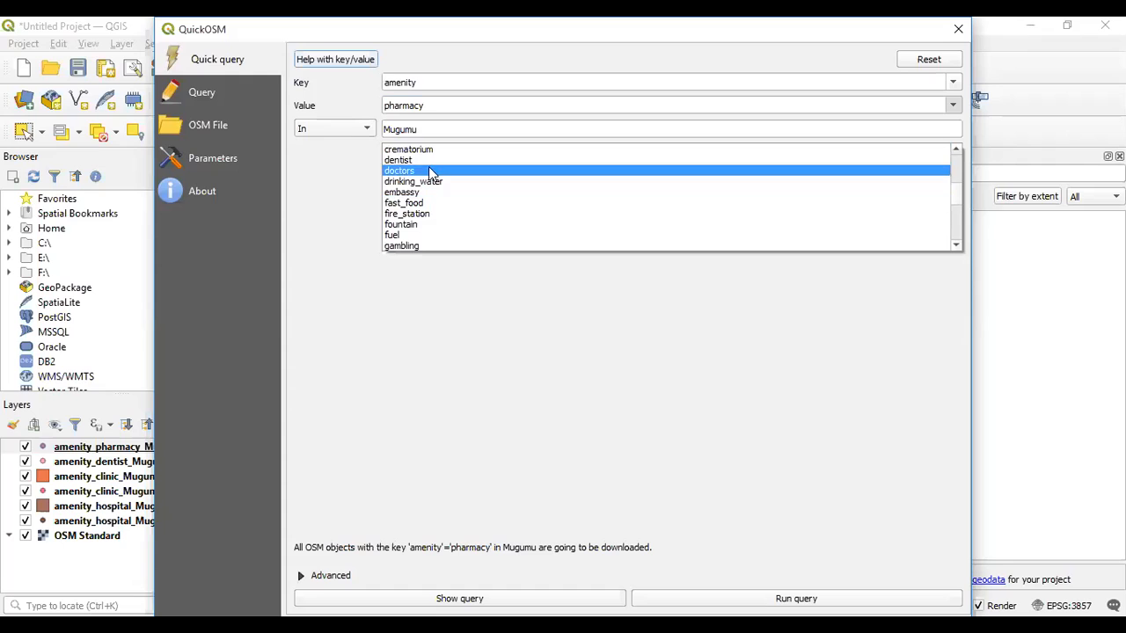
scroll(427, 167, up, 1)
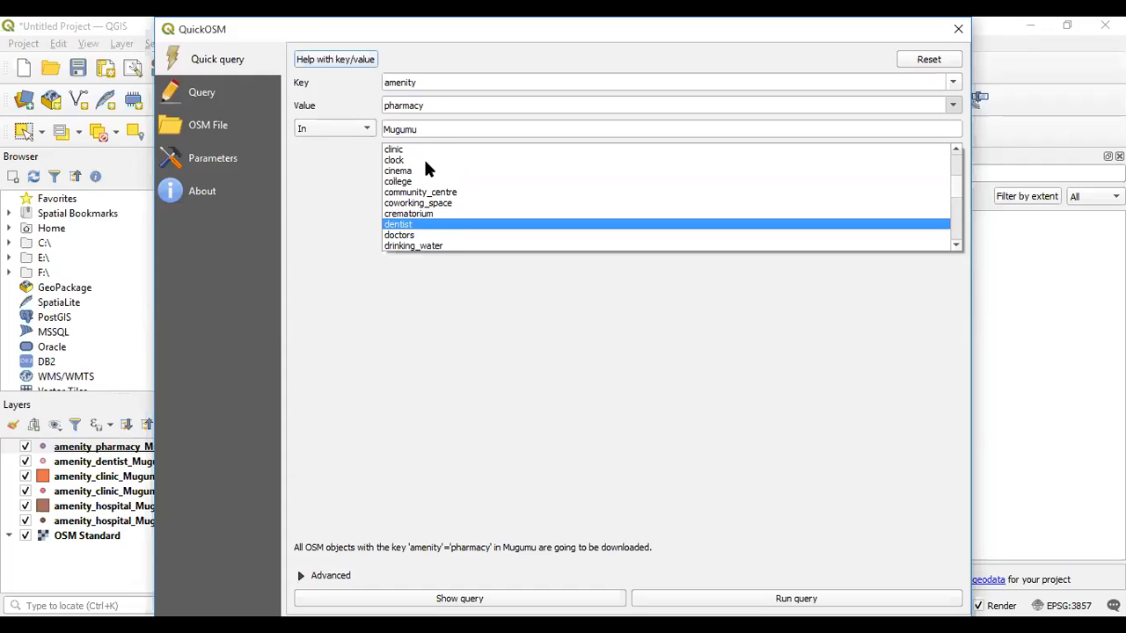
scroll(427, 168, up, 1)
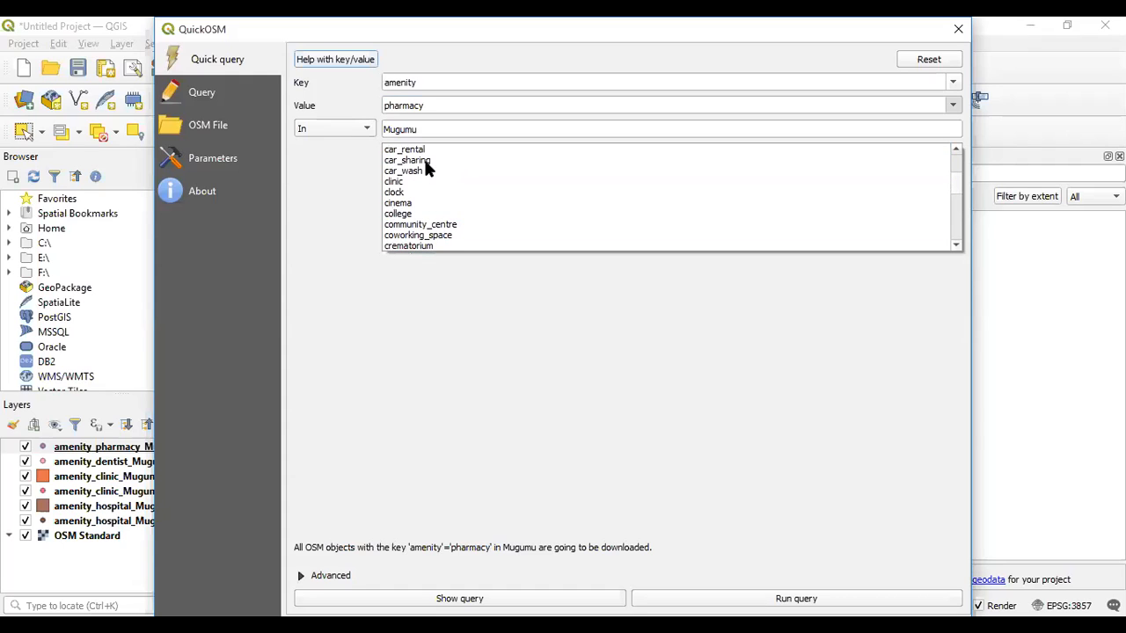
scroll(426, 167, up, 1)
scroll(426, 168, up, 1)
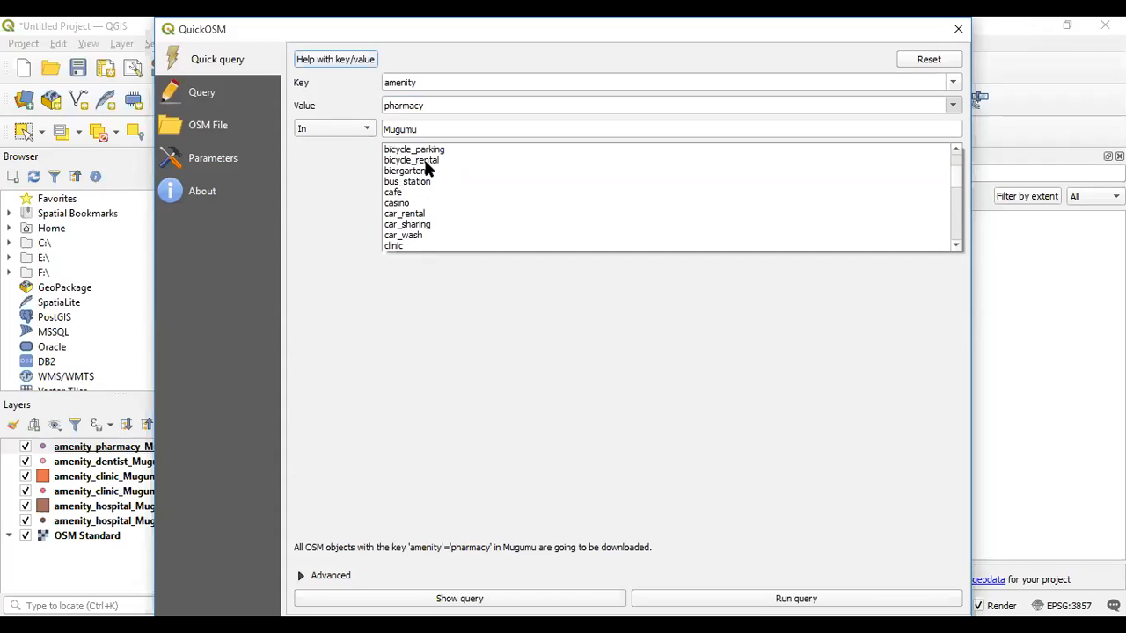
scroll(427, 168, up, 3)
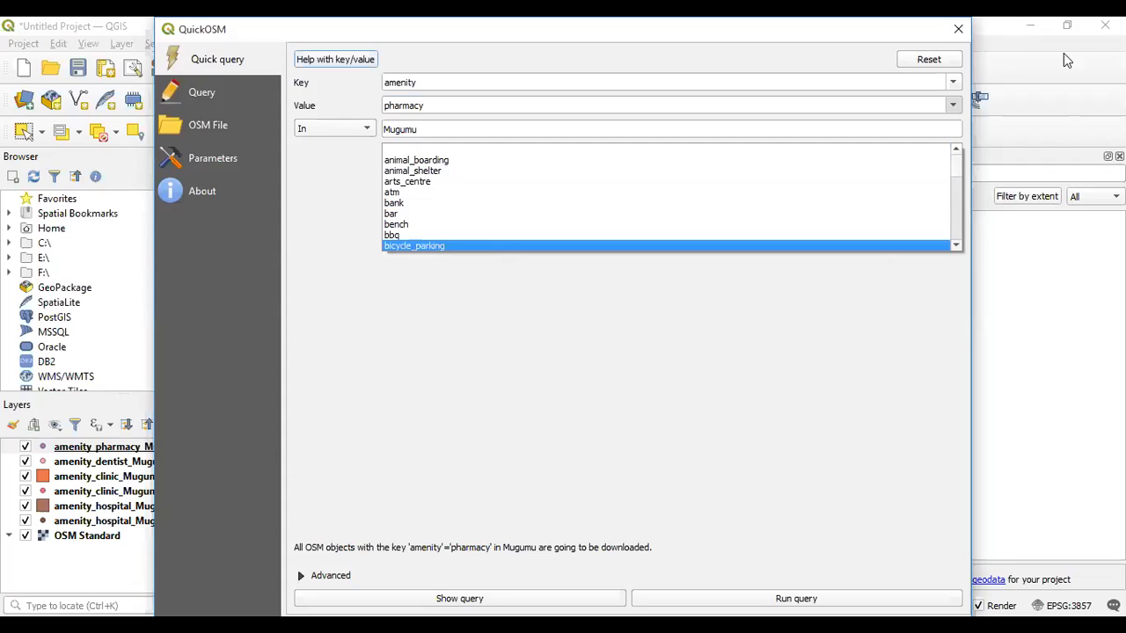
click(956, 29)
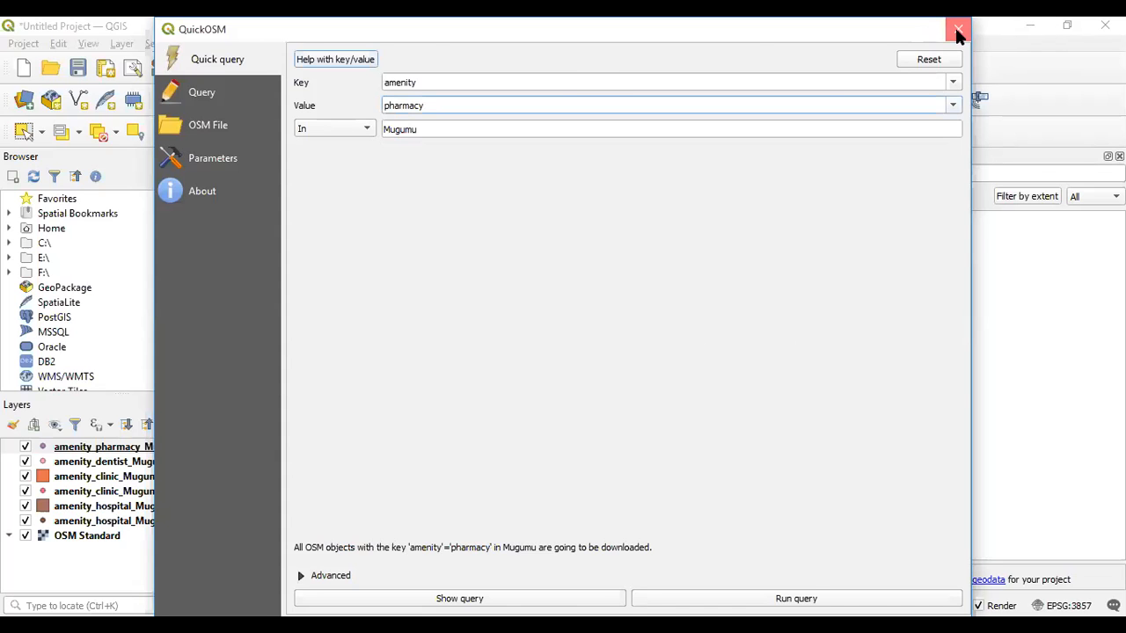
click(958, 31)
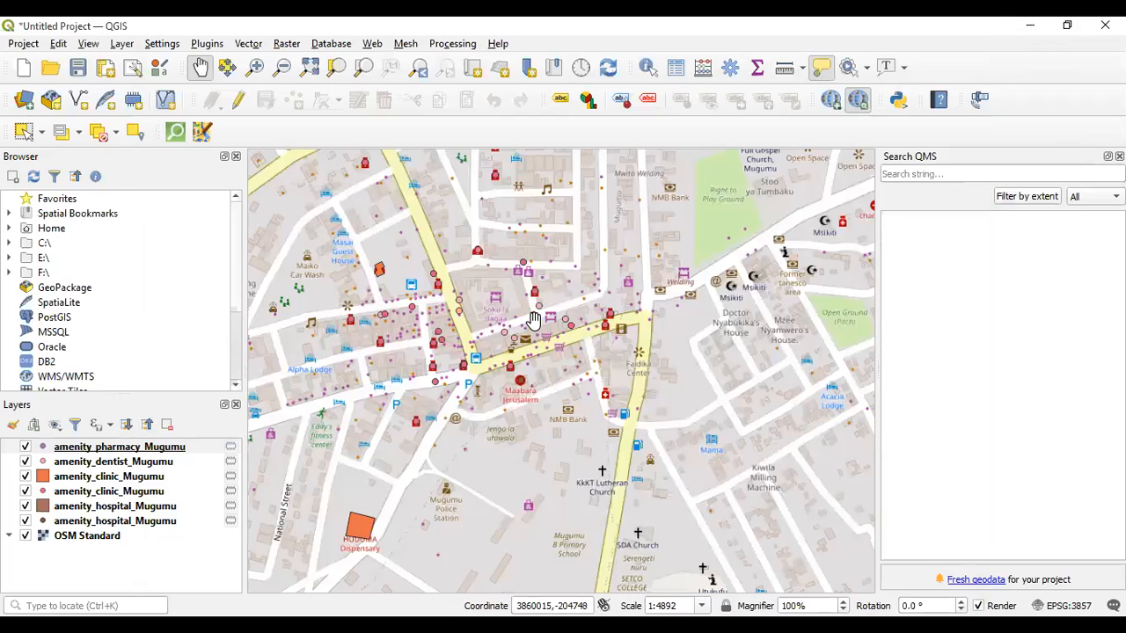
Compare the downloaded dentist, pharmacy and clinic features in central Mugumu Town with the health facility symbols on the basemap
scroll(533, 320, up, 2)
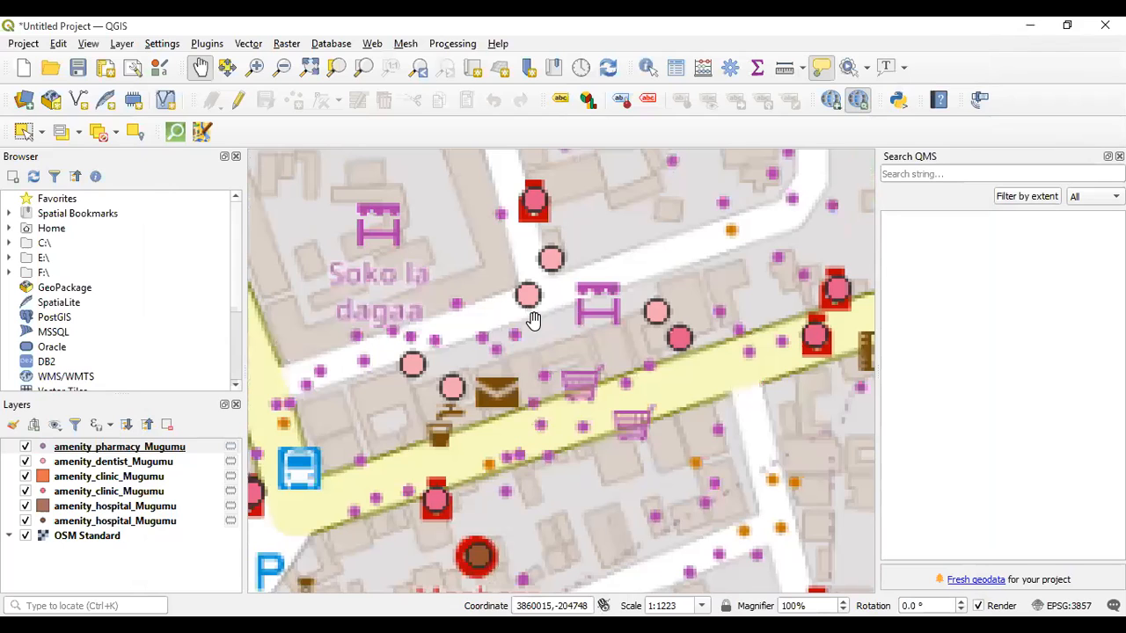
scroll(533, 320, up, 1)
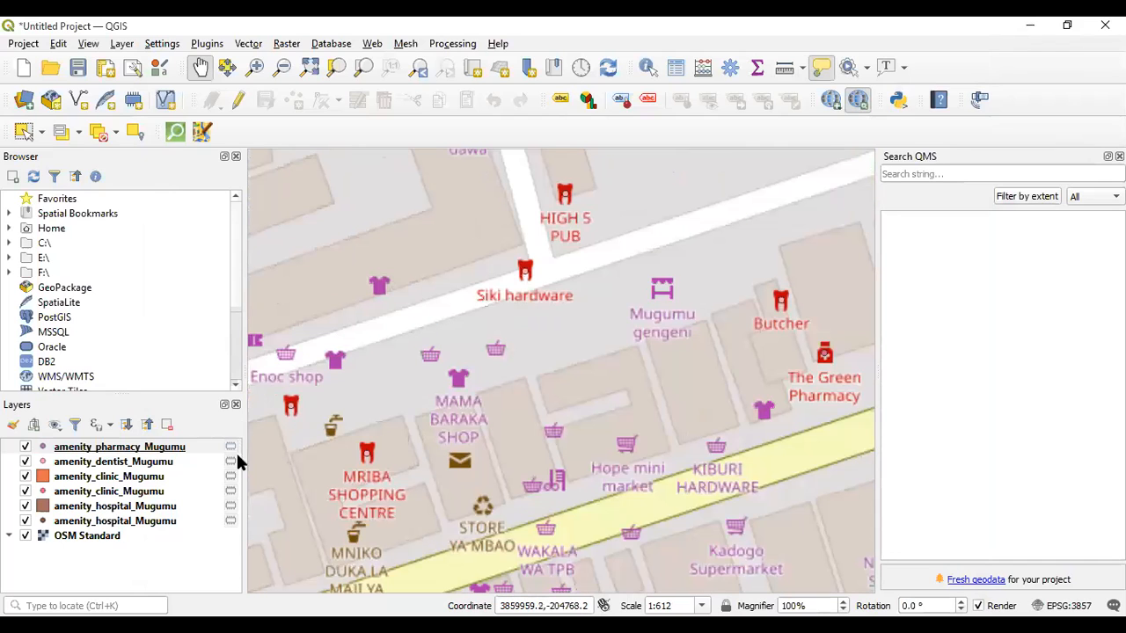
scroll(523, 321, down, 1)
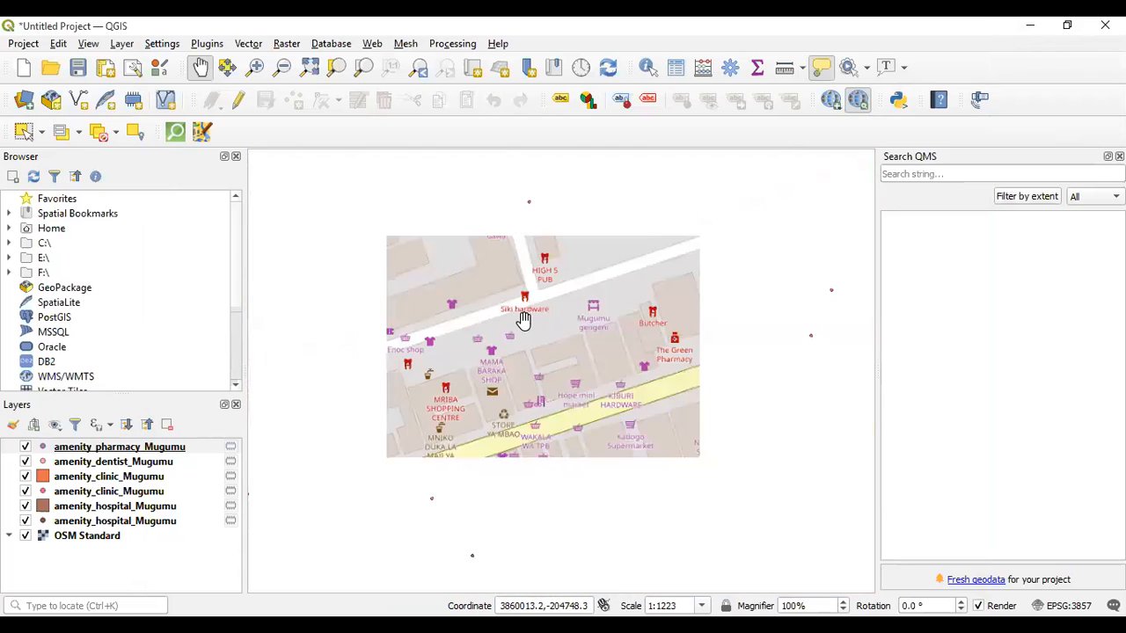
scroll(661, 320, up, 2)
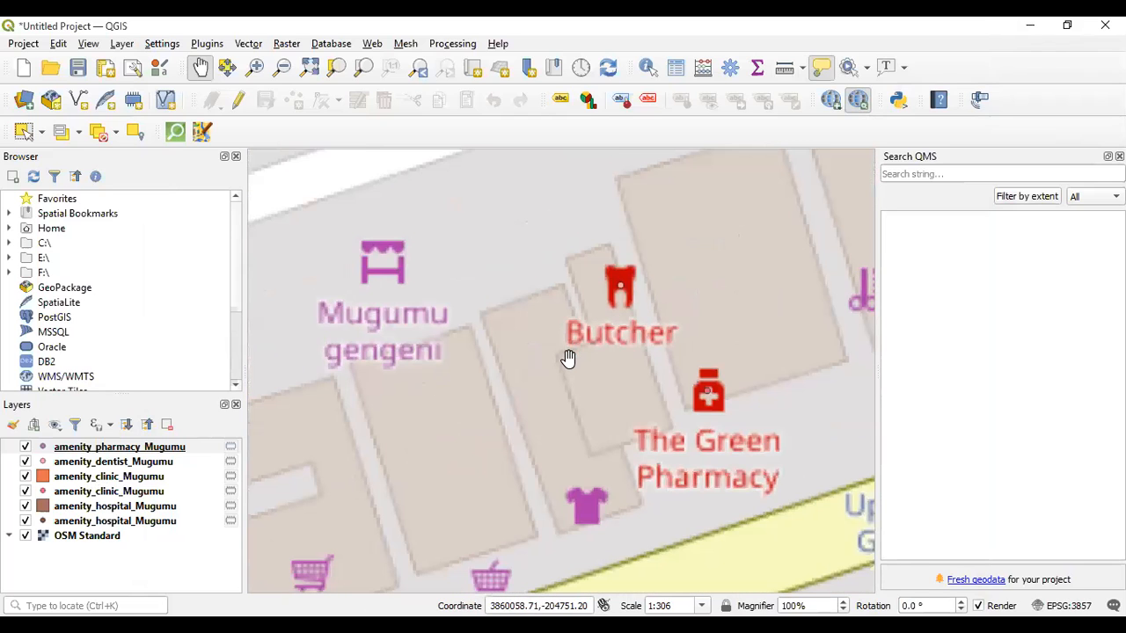
scroll(568, 359, down, 3)
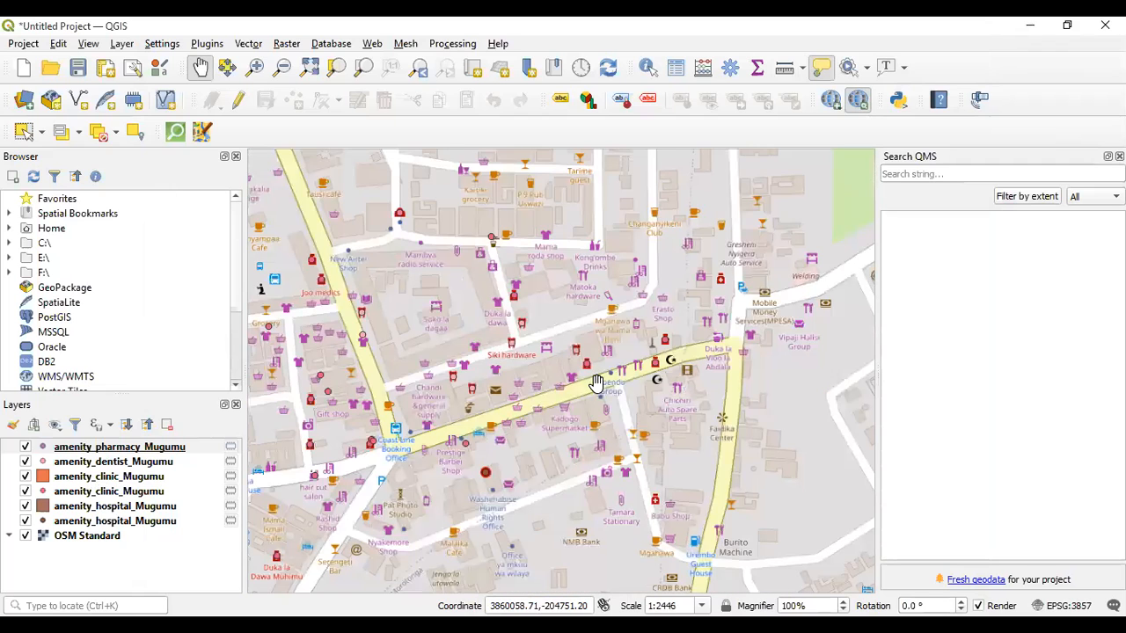
scroll(580, 387, down, 2)
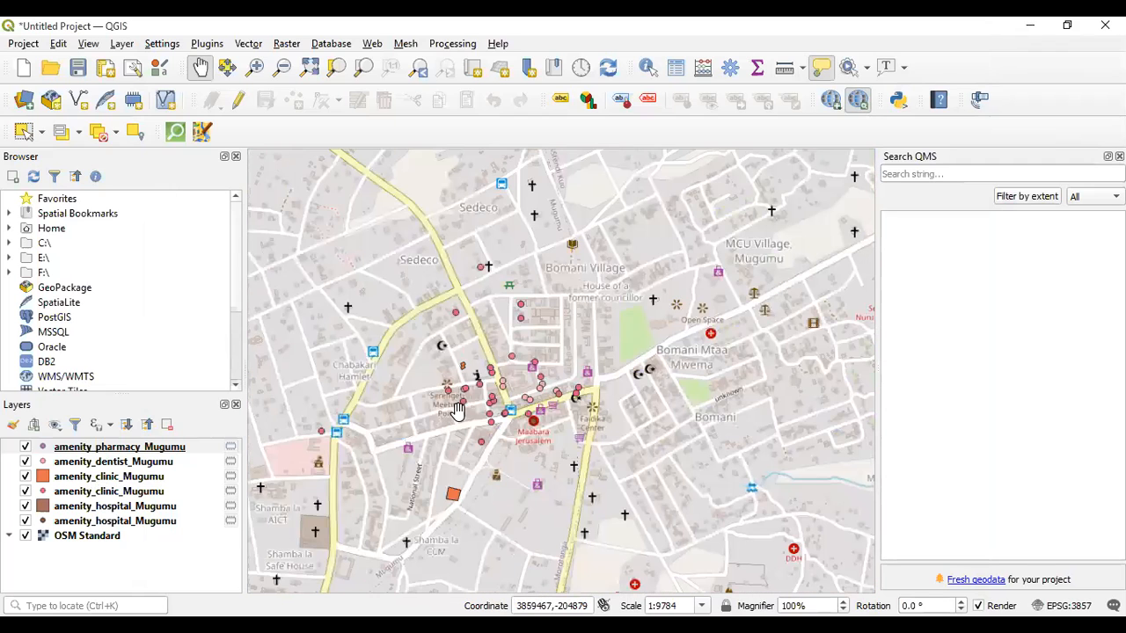
scroll(456, 410, down, 1)
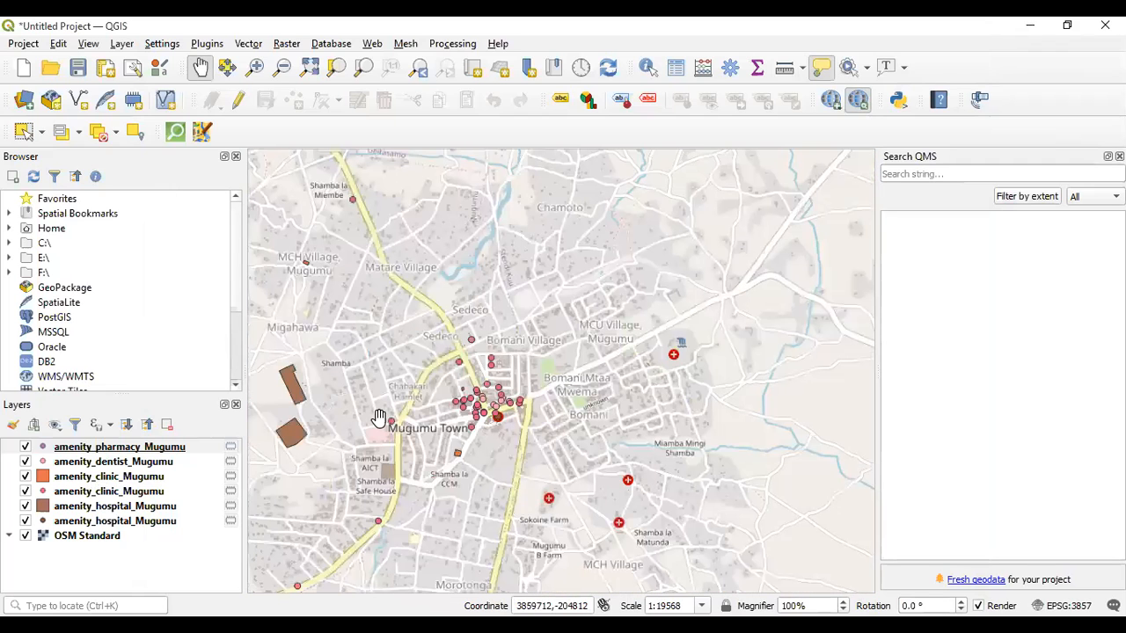
Open the attribute table of the amenity_pharmacy_Mugumu layer and review its records from first to last
click(114, 448)
right_click(114, 452)
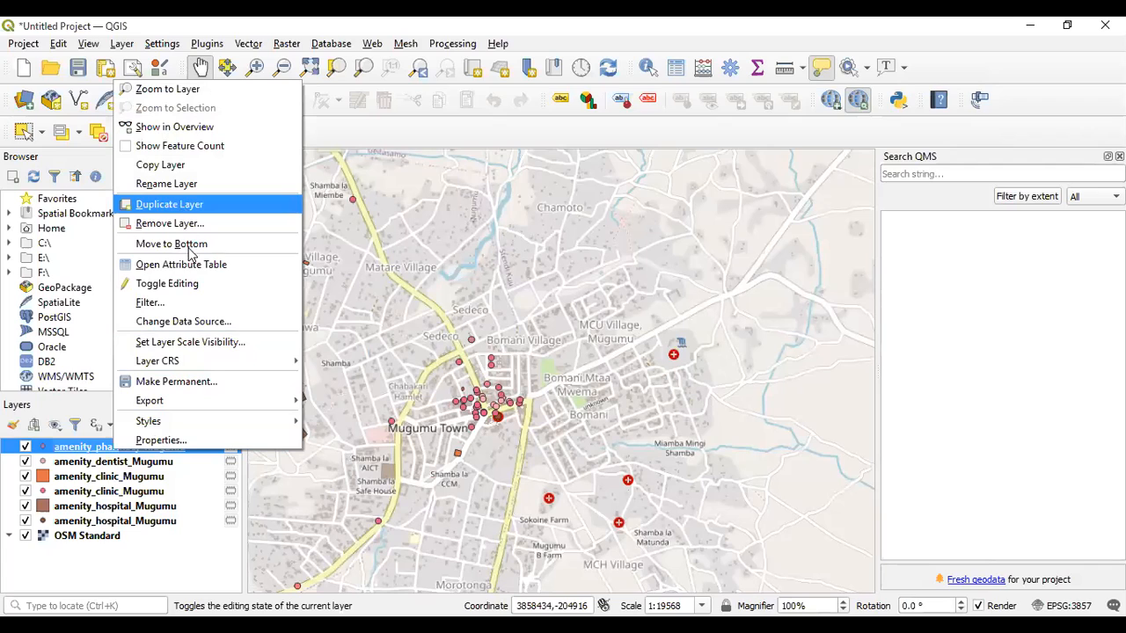
click(188, 267)
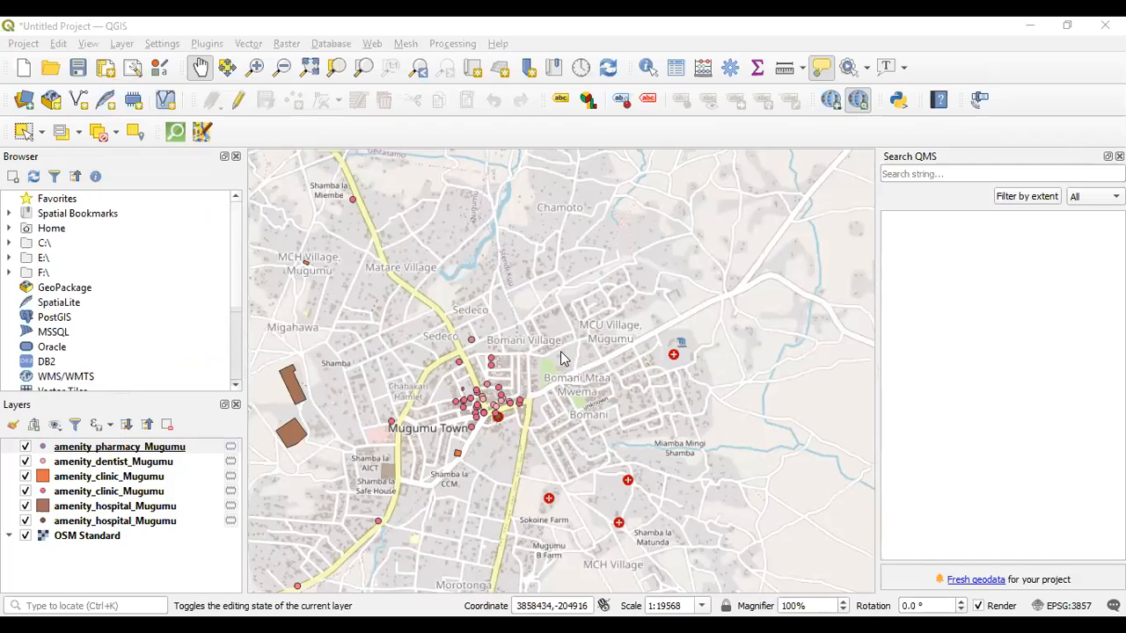
key(alt+Tab)
scroll(563, 342, up, 2)
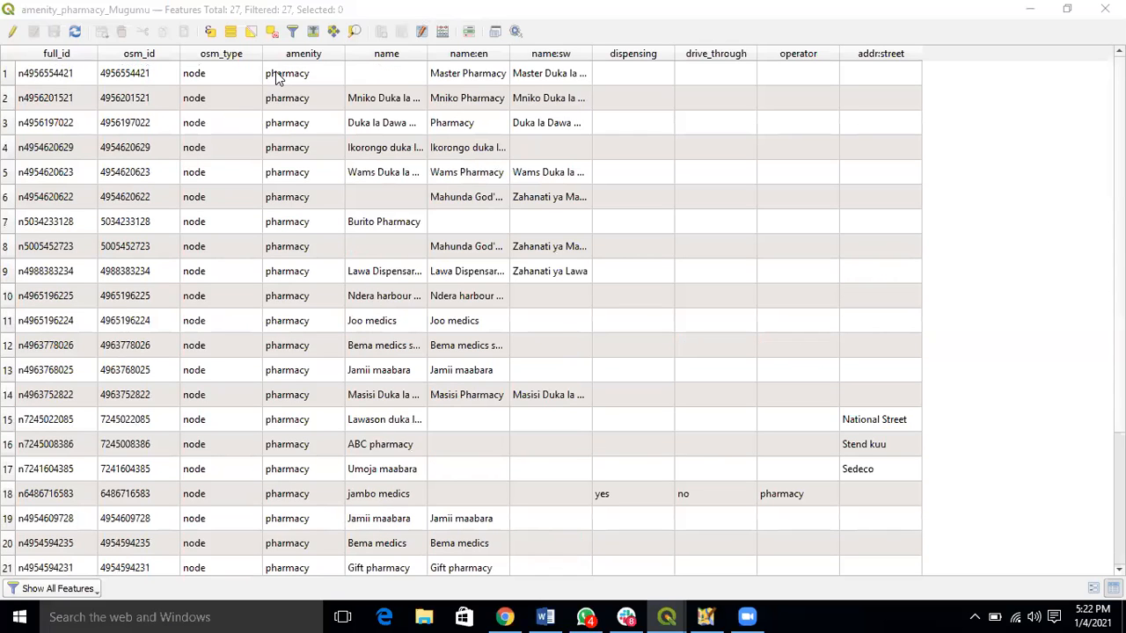
scroll(311, 75, down, 2)
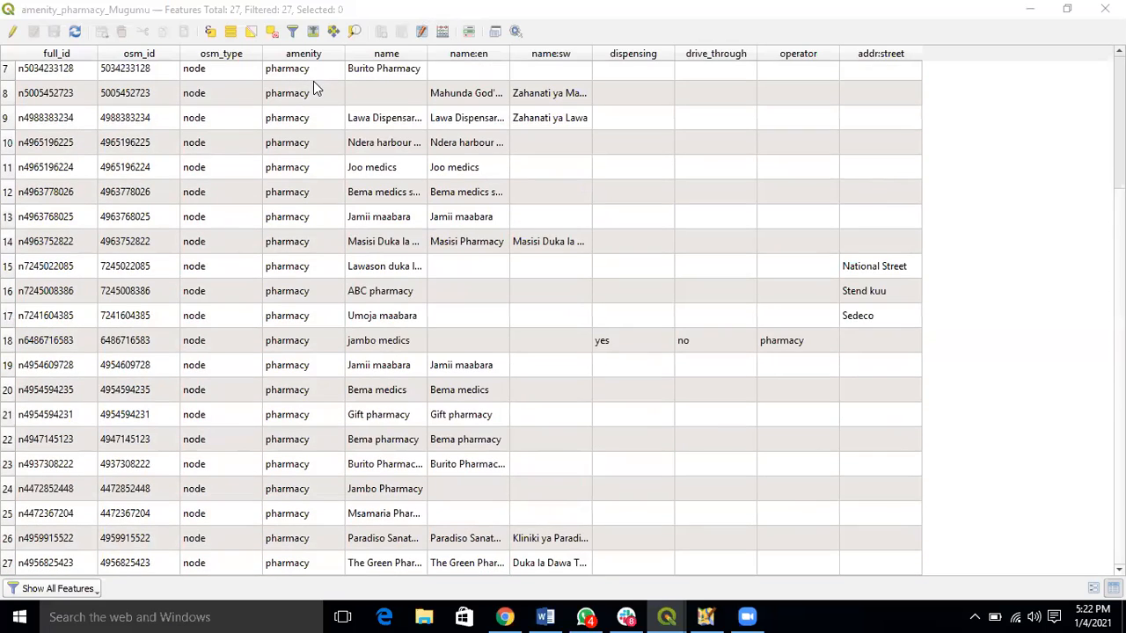
scroll(290, 172, up, 2)
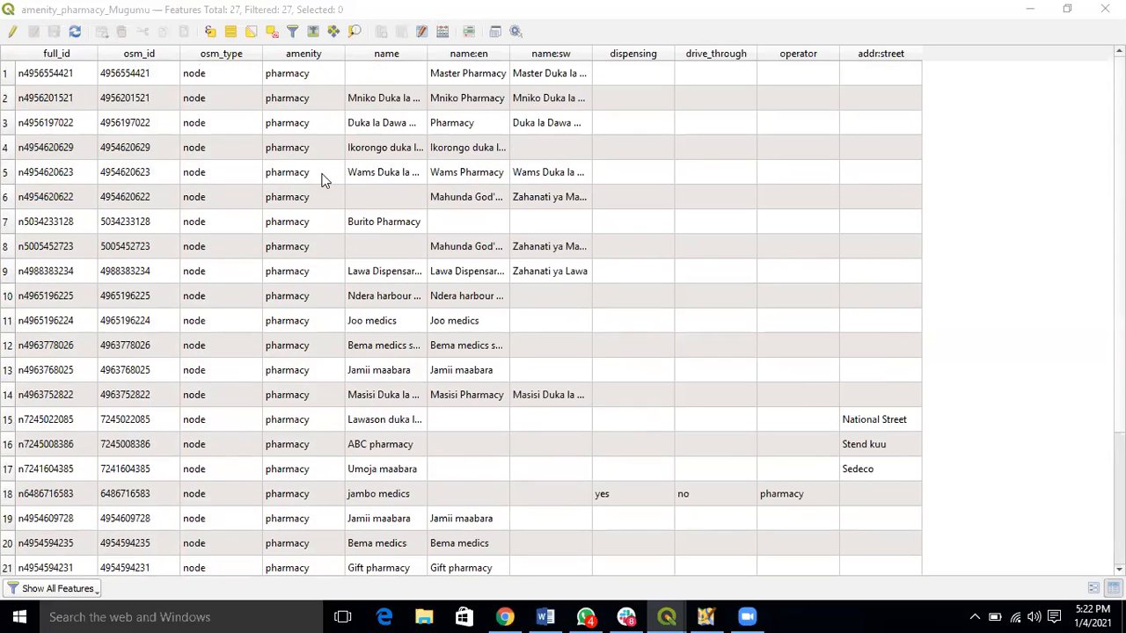
scroll(313, 112, down, 2)
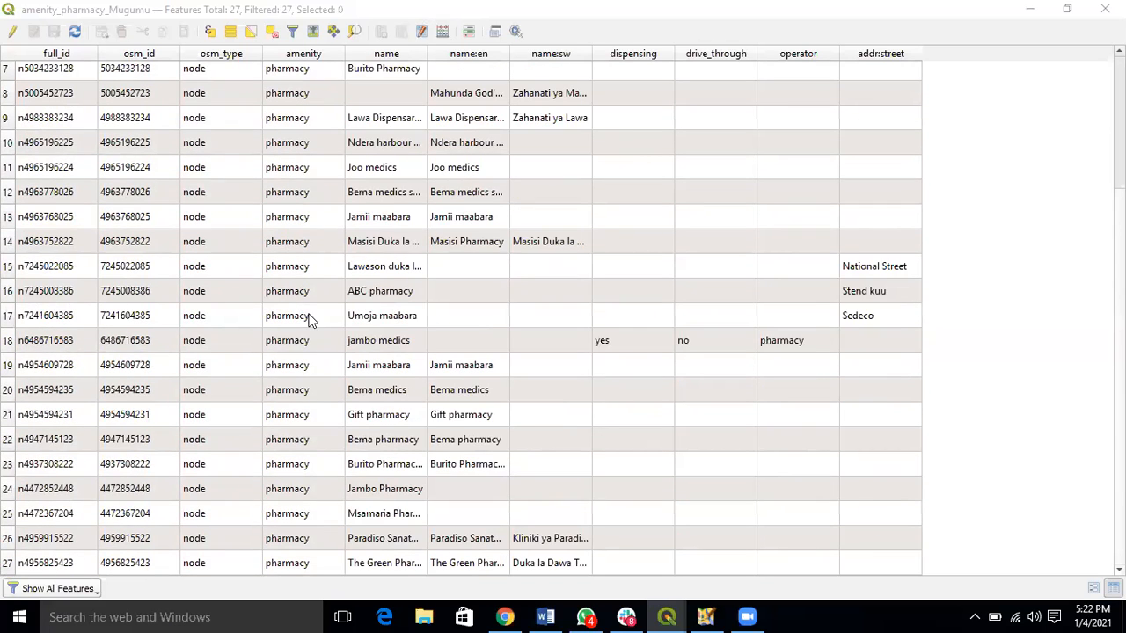
scroll(304, 323, up, 2)
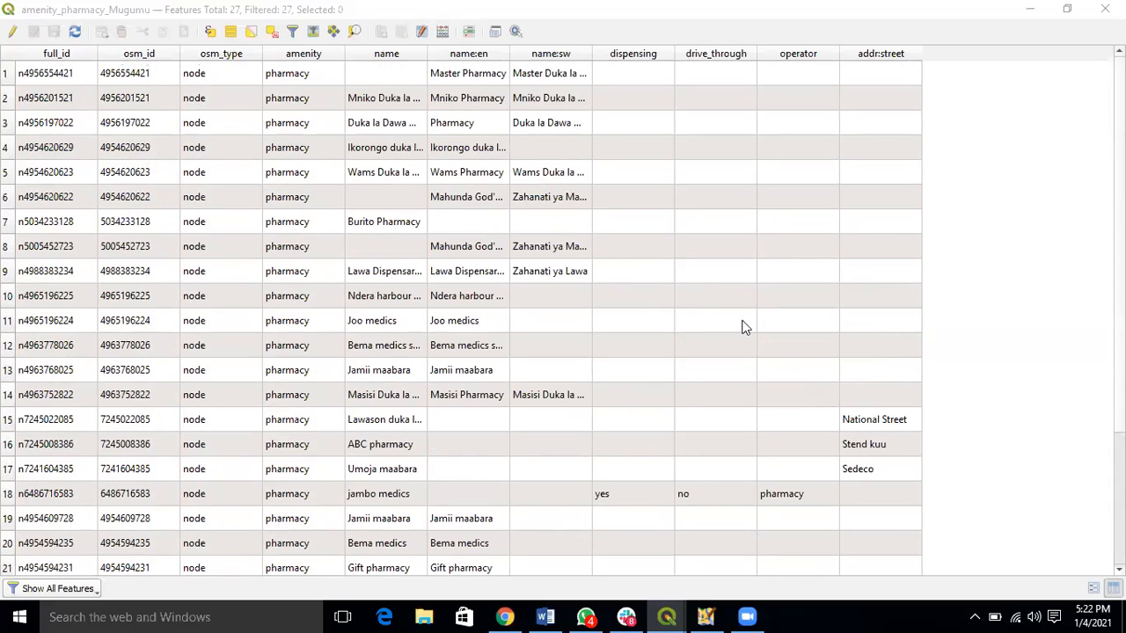
Put the pharmacy table away, then open the attribute table of amenity_dentist_Mugumu, review its records and close it
click(1029, 9)
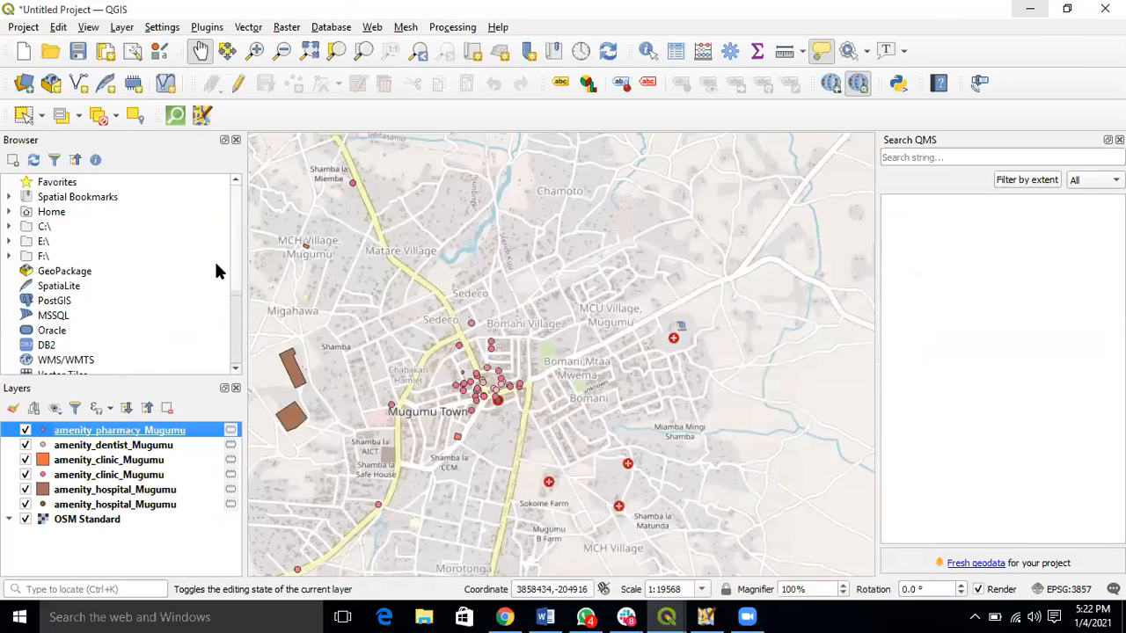
right_click(125, 445)
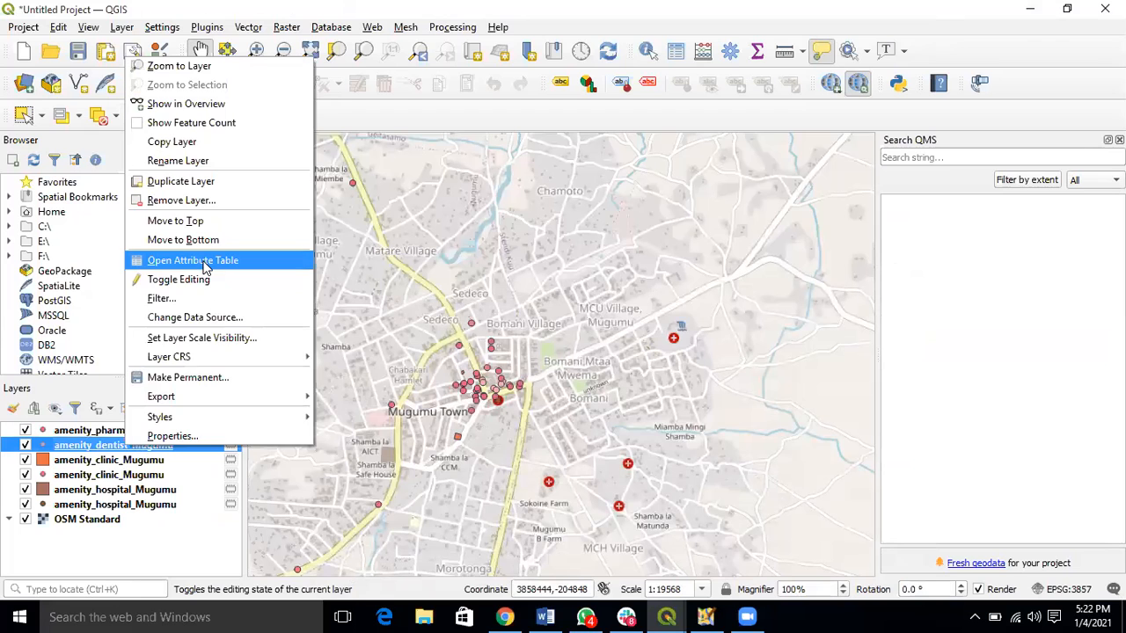
click(193, 261)
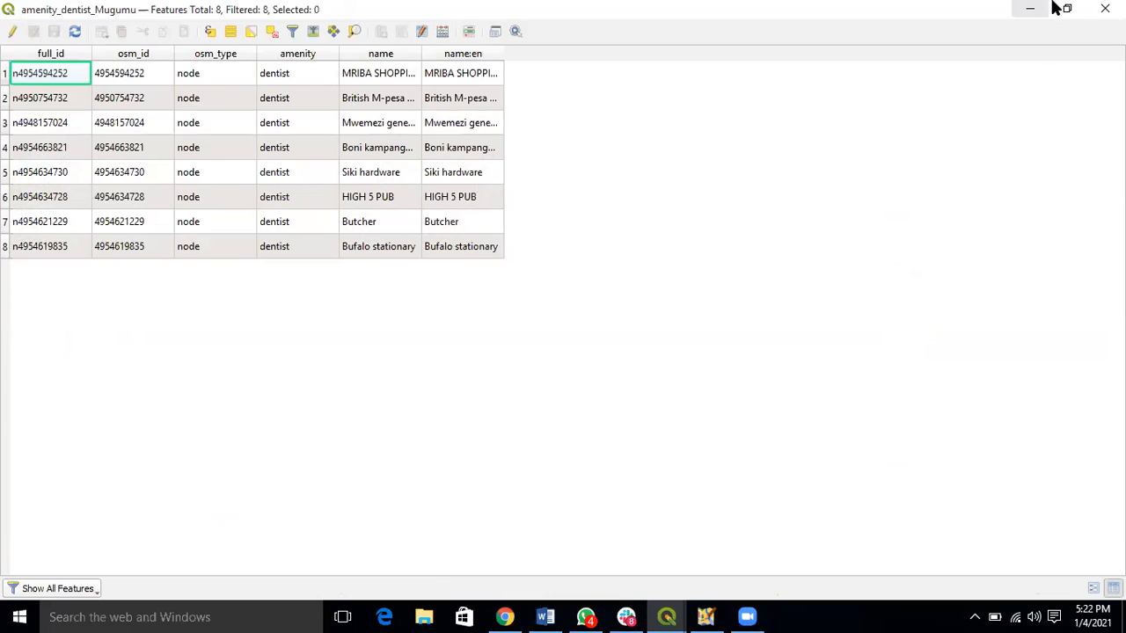
click(1104, 9)
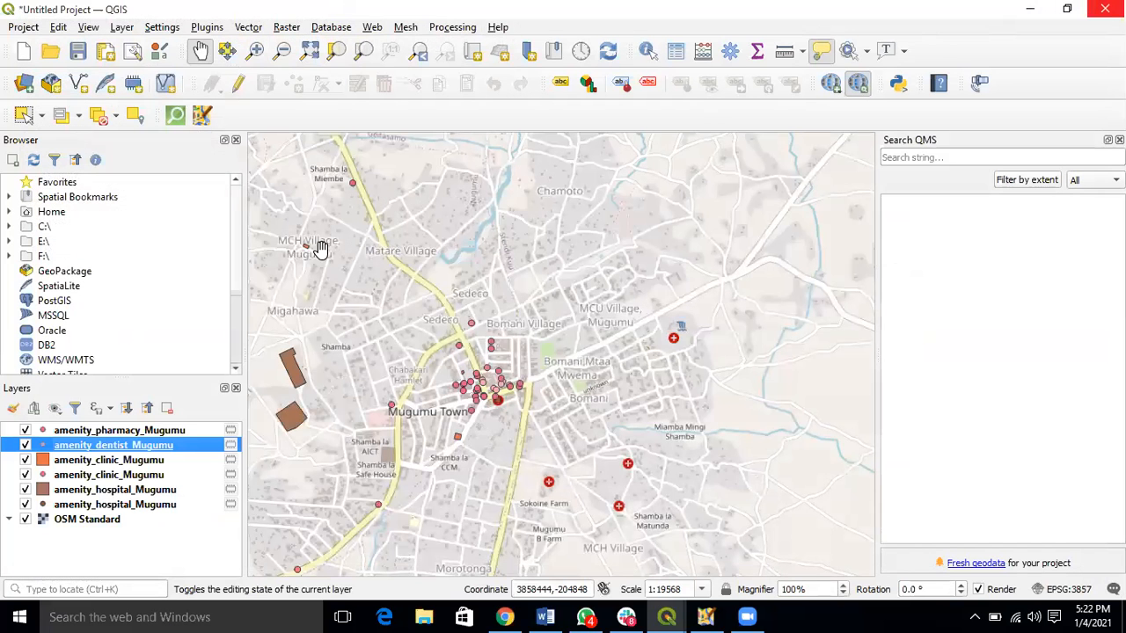
Open the attribute table of the amenity_clinic_Mugumu point layer, review its records and close it
click(111, 473)
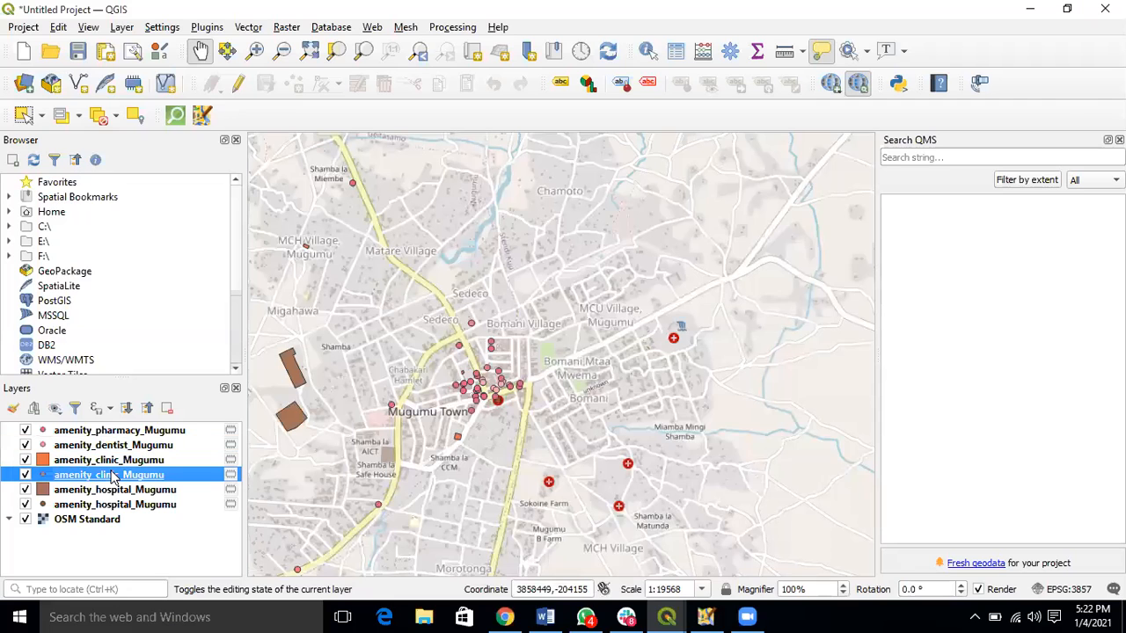
right_click(110, 473)
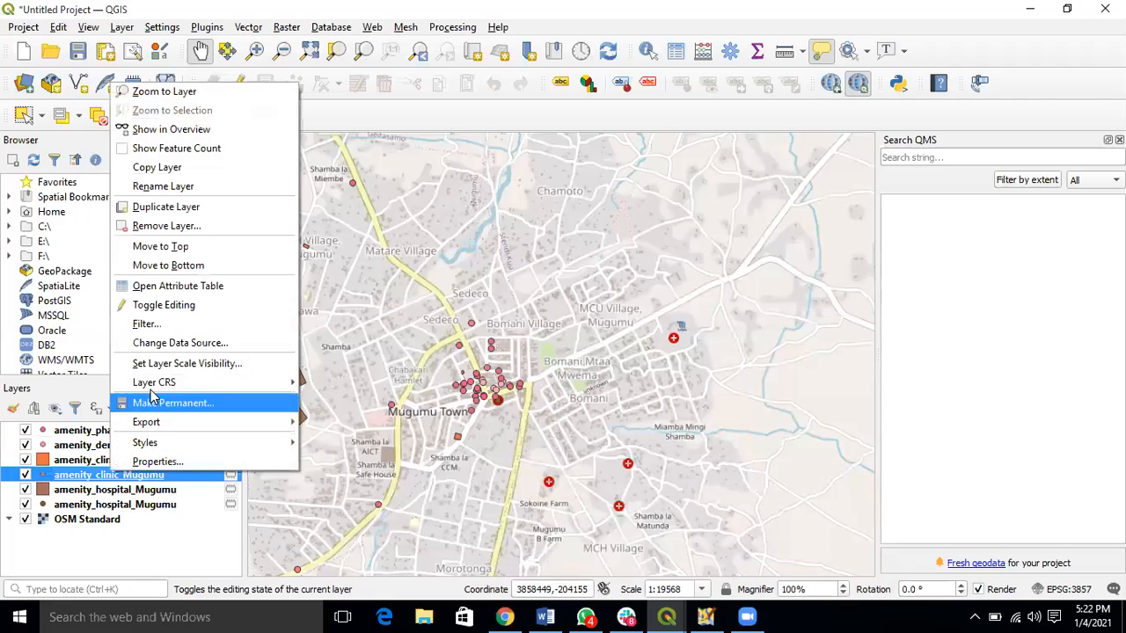
click(157, 287)
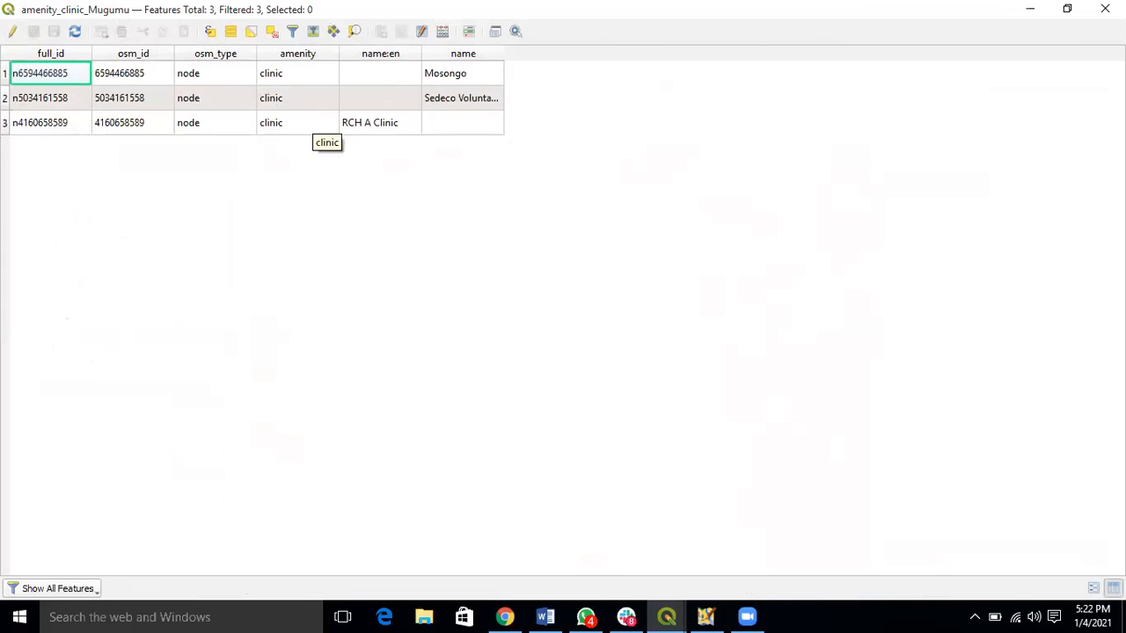
click(1107, 8)
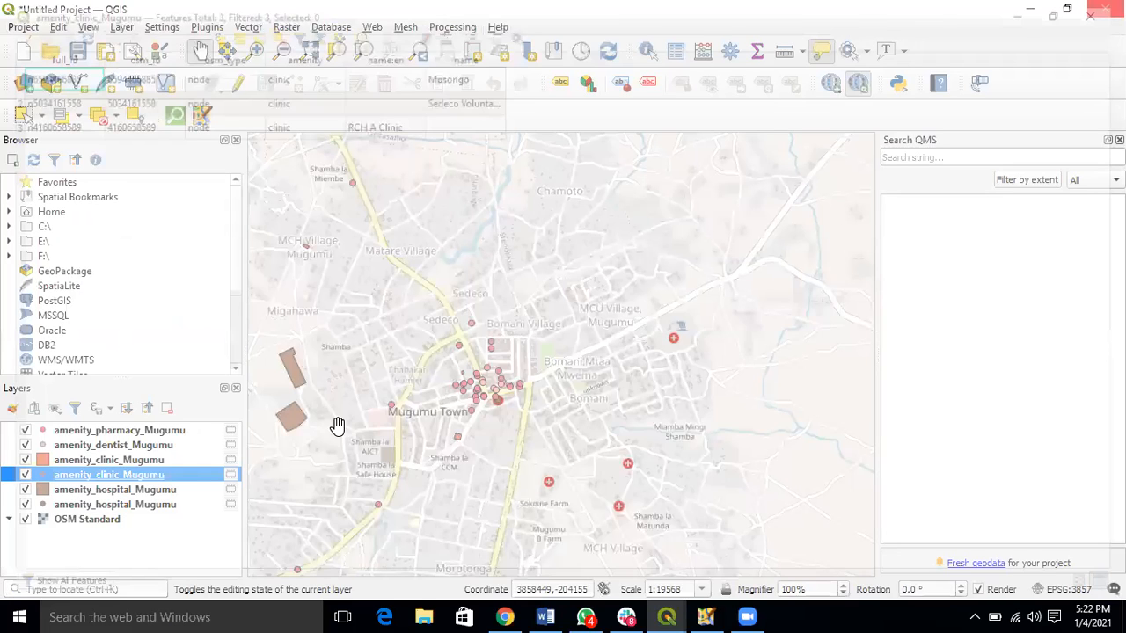
Select the first record in the attribute table of the amenity_hospital_Mugumu point layer and close the table
right_click(111, 506)
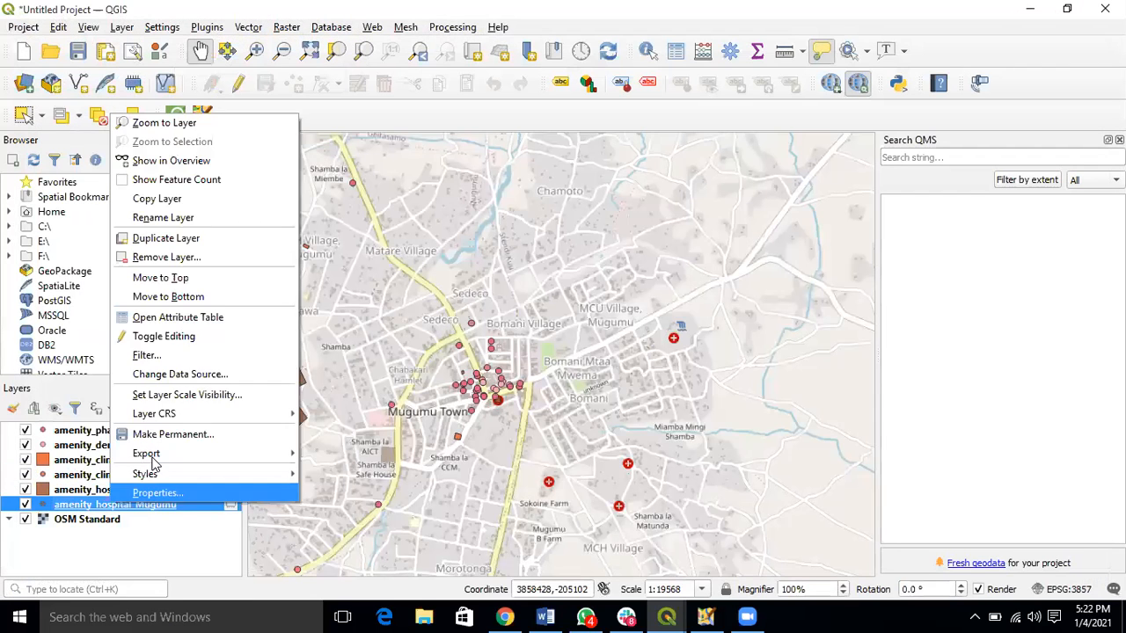
click(161, 317)
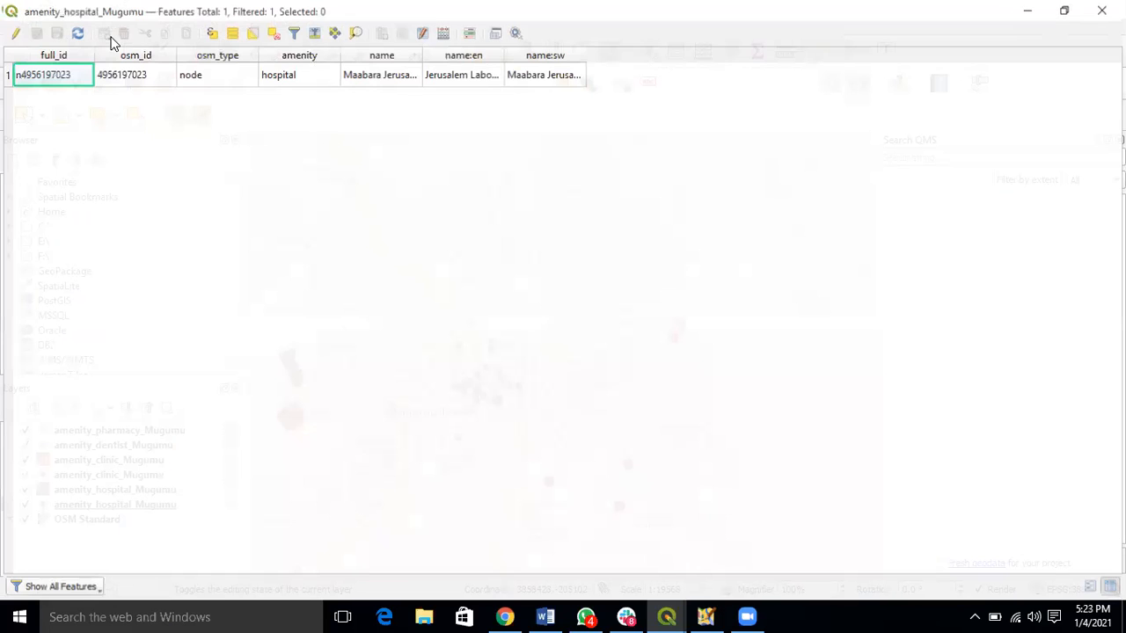
click(6, 77)
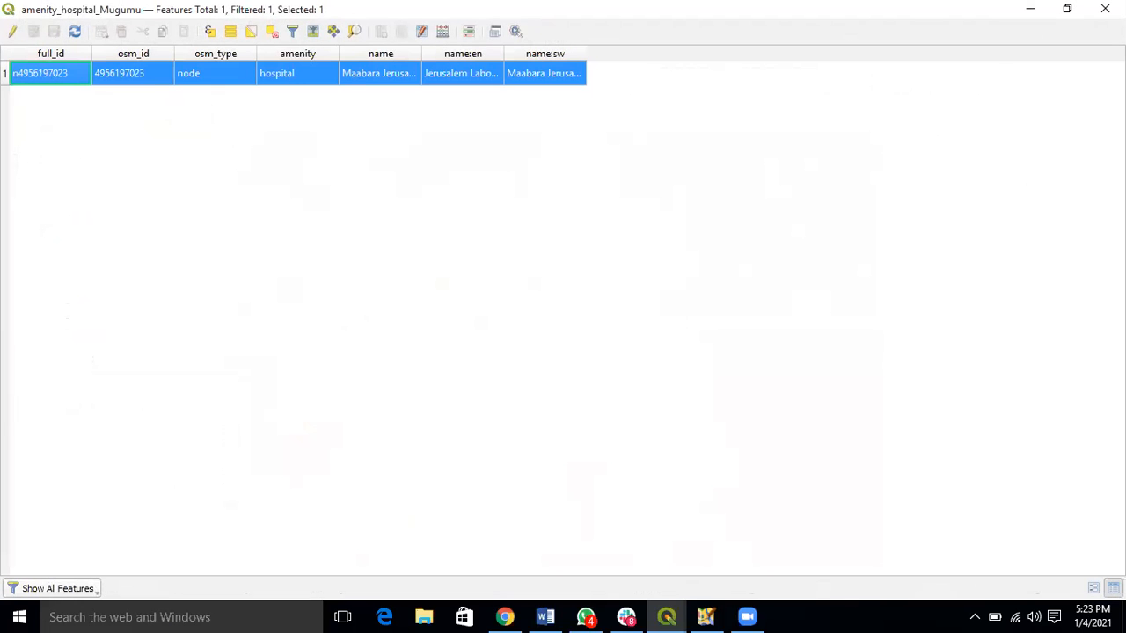
click(1105, 9)
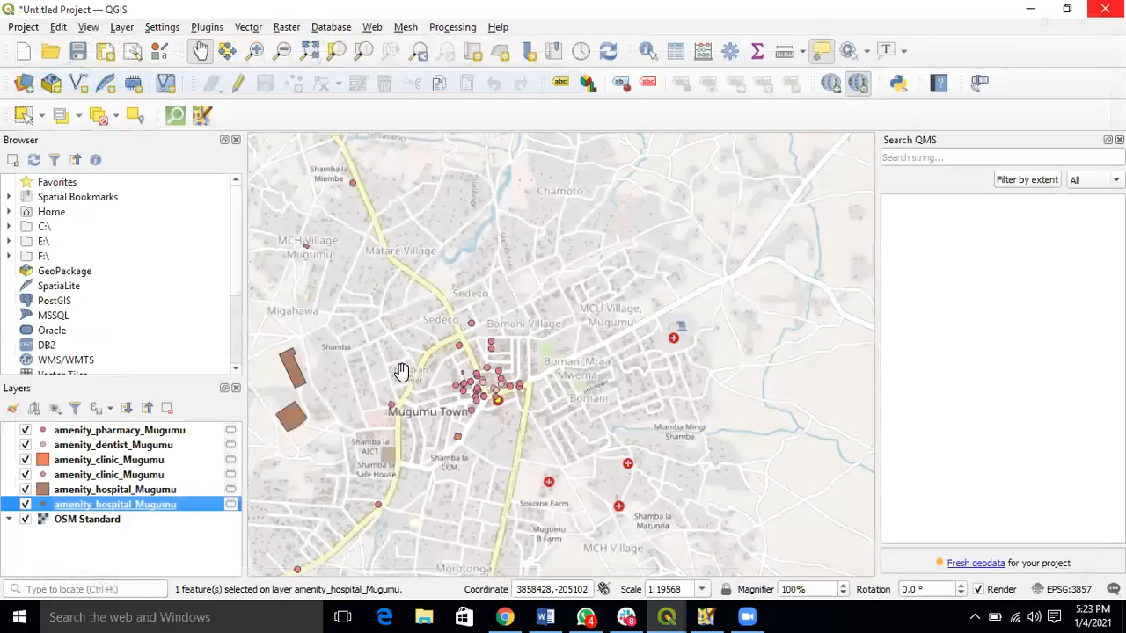
Locate the selected hospital feature on the map and compare it with the surrounding facilities in Mugumu Town
scroll(401, 359, up, 2)
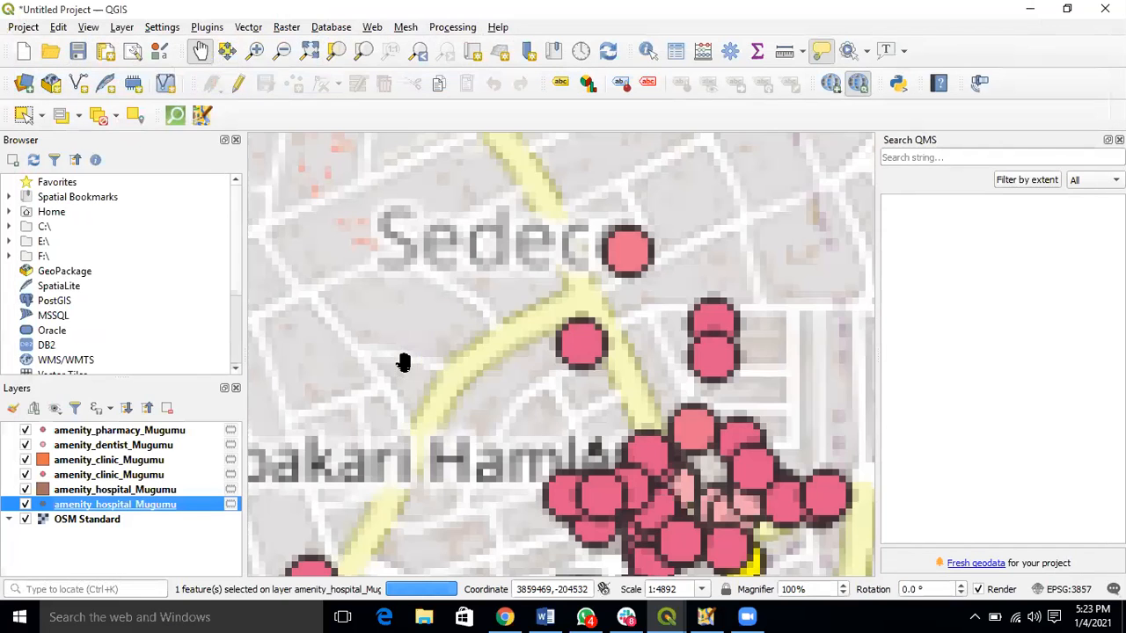
scroll(728, 533, up, 1)
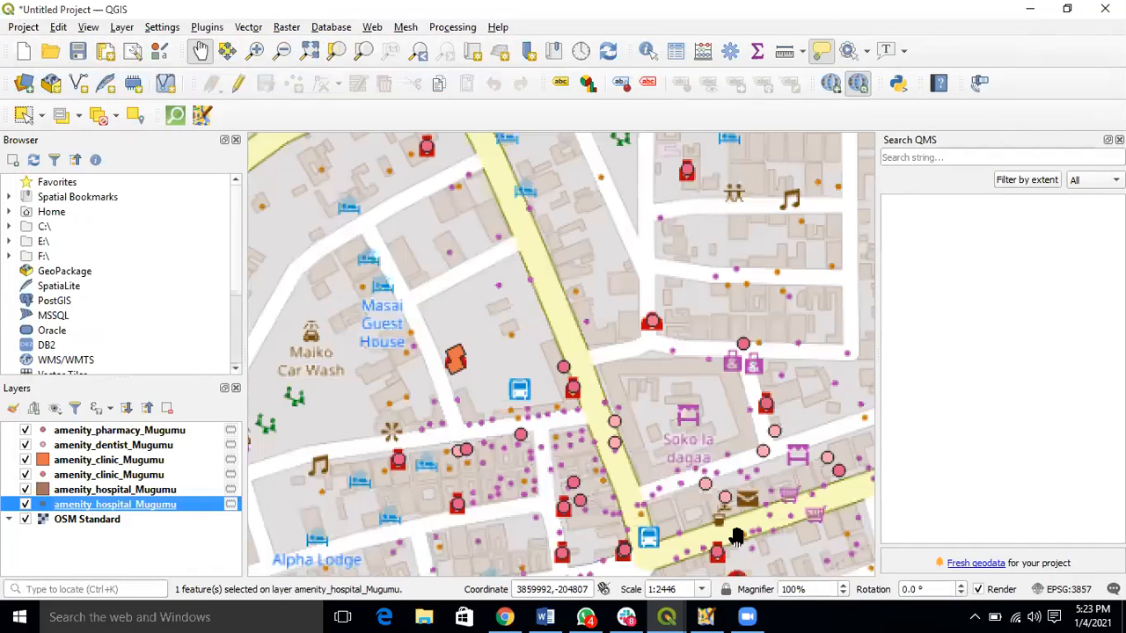
scroll(703, 482, down, 1)
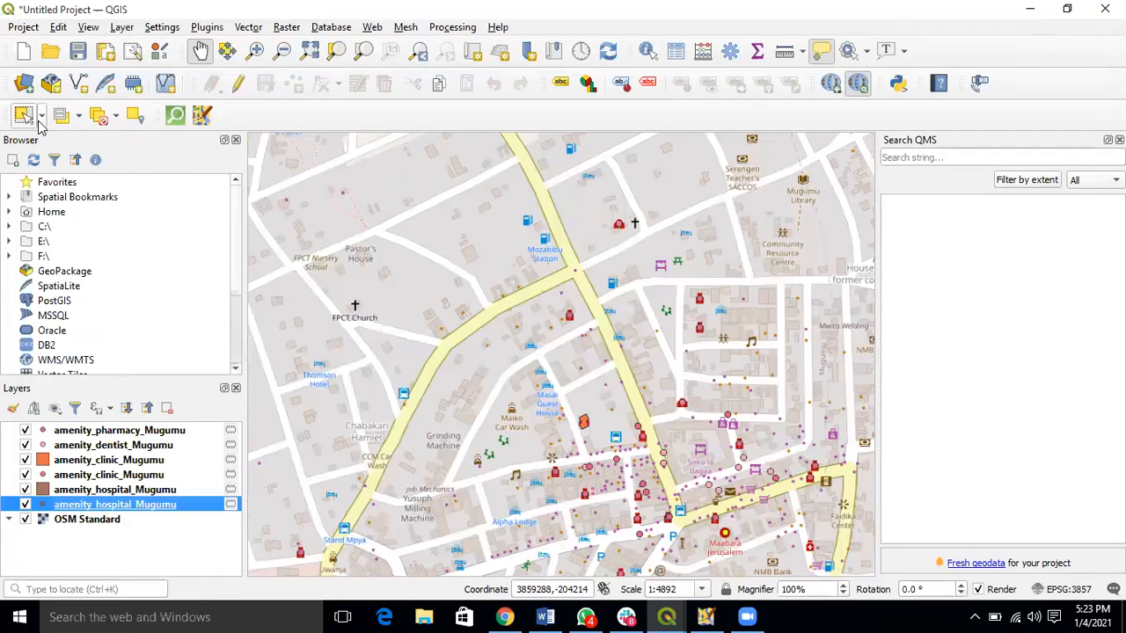
drag(401, 286, 560, 354)
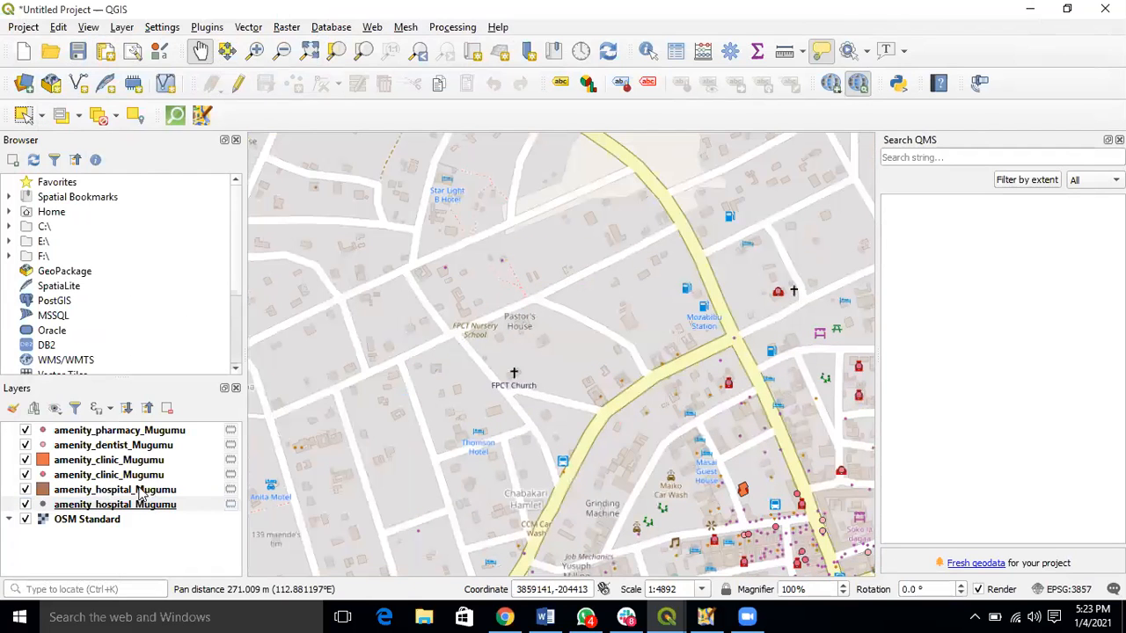
scroll(567, 422, down, 1)
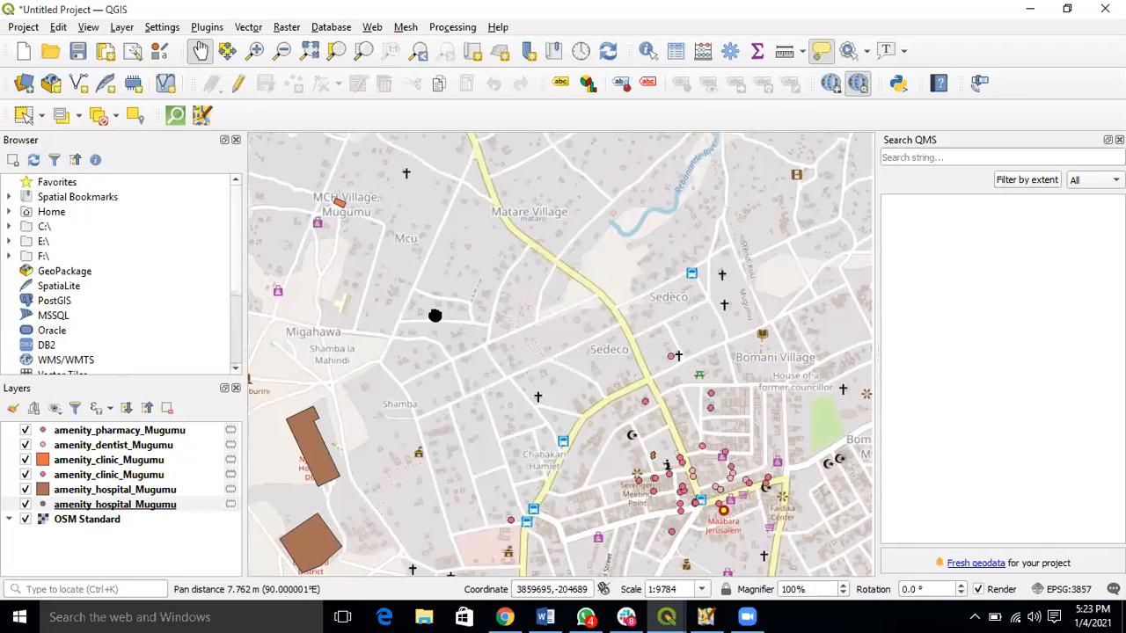
click(108, 506)
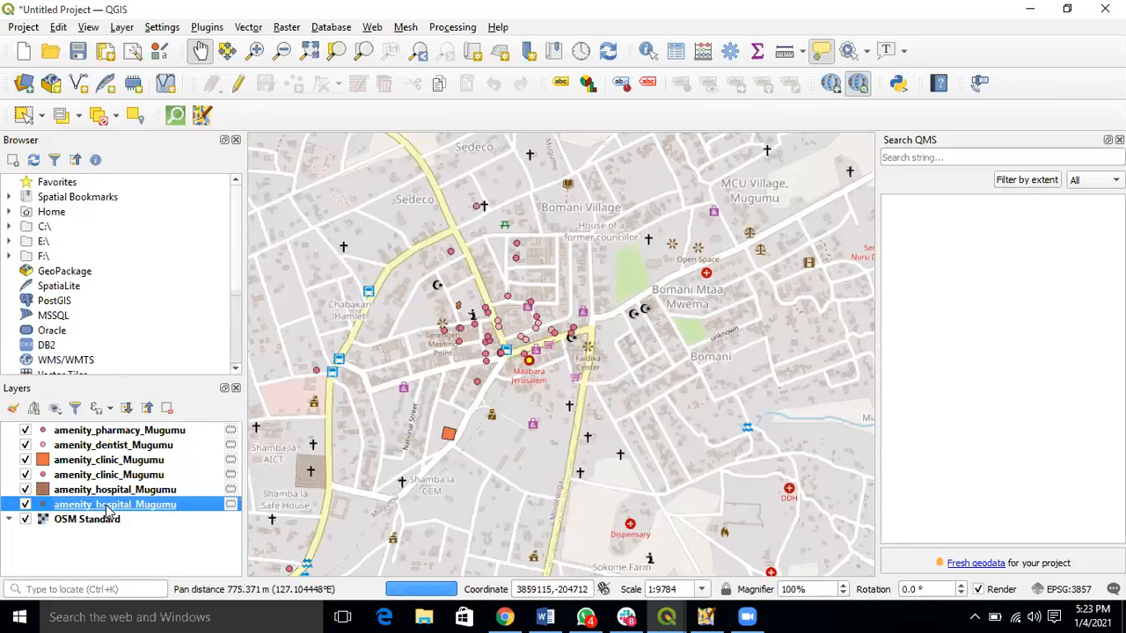
right_click(108, 508)
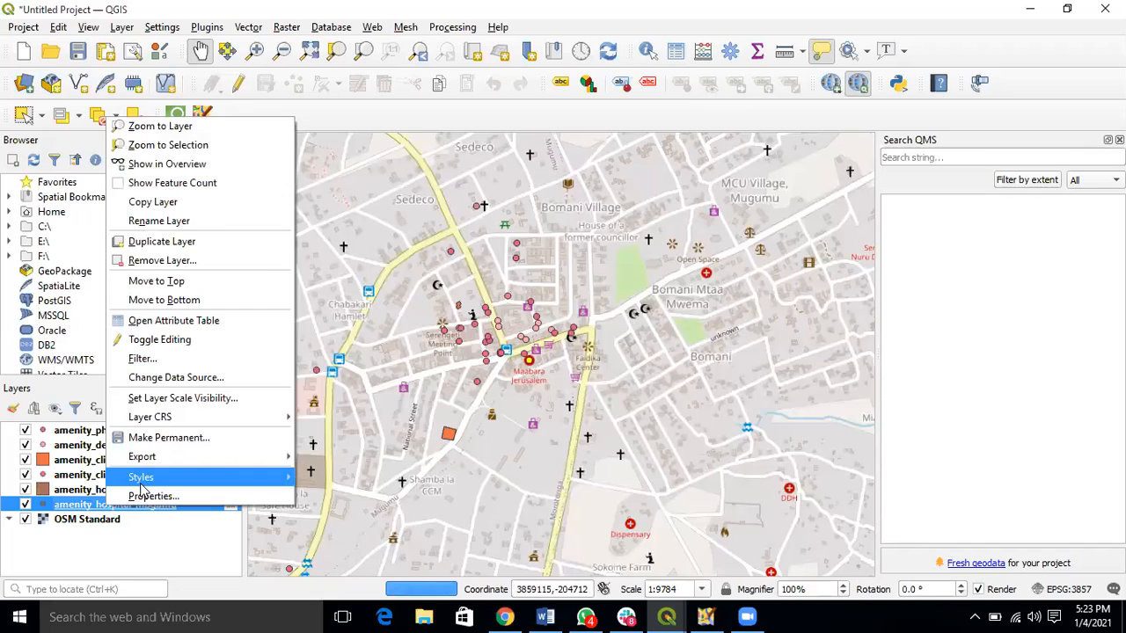
mouse_move(141, 482)
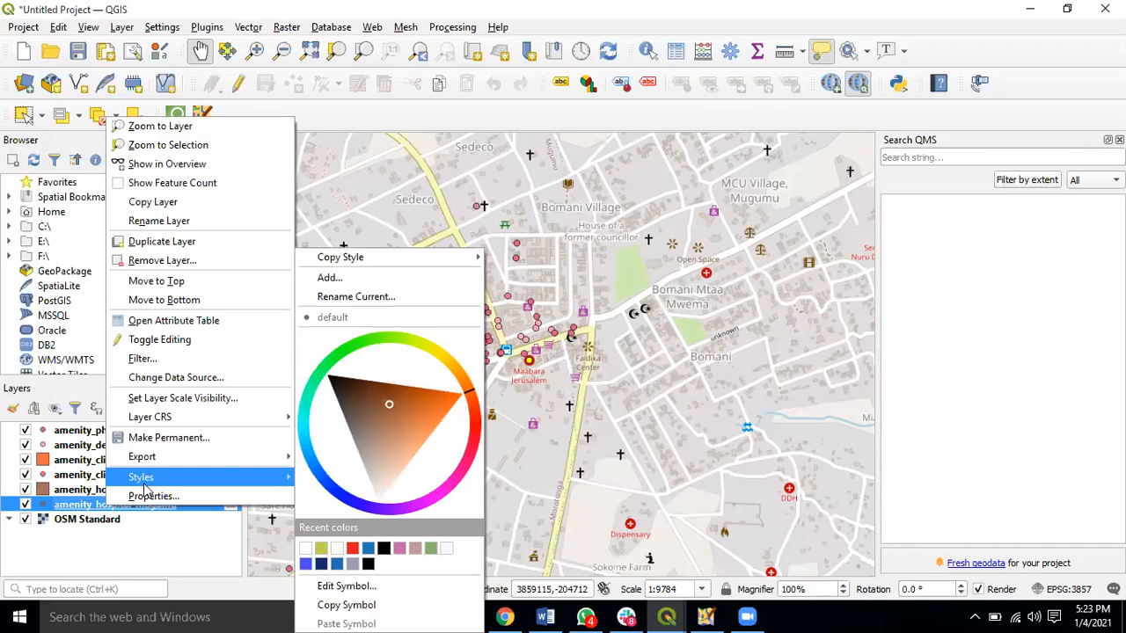
click(117, 528)
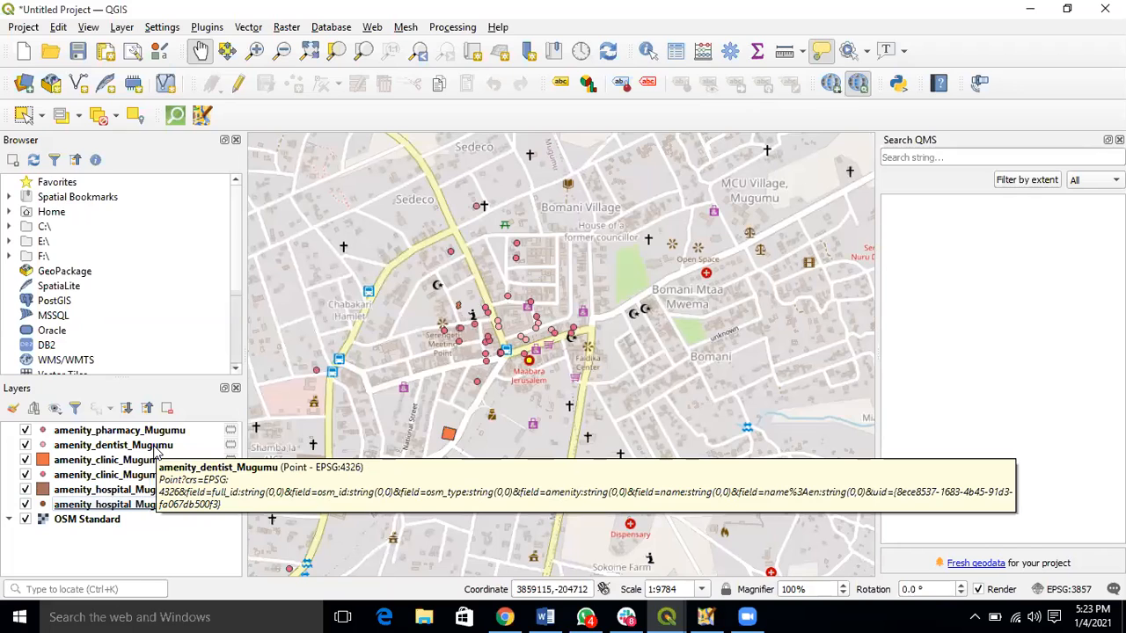
Start exporting the amenity_pharmacy_Mugumu layer as an ESRI Shapefile and browse for the output location
click(73, 436)
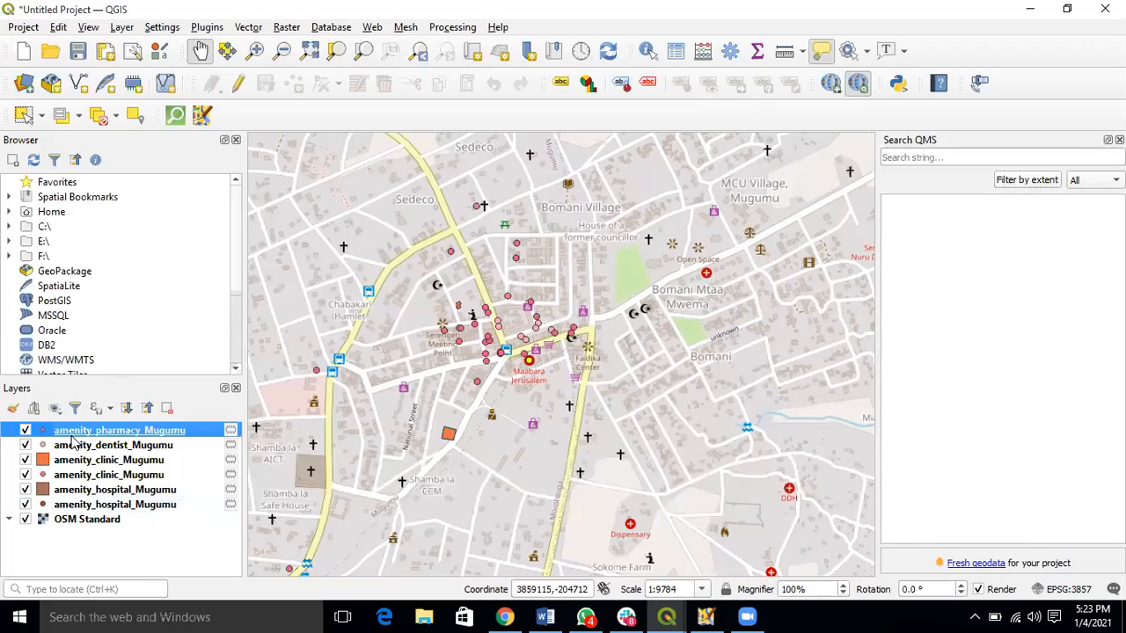
right_click(71, 437)
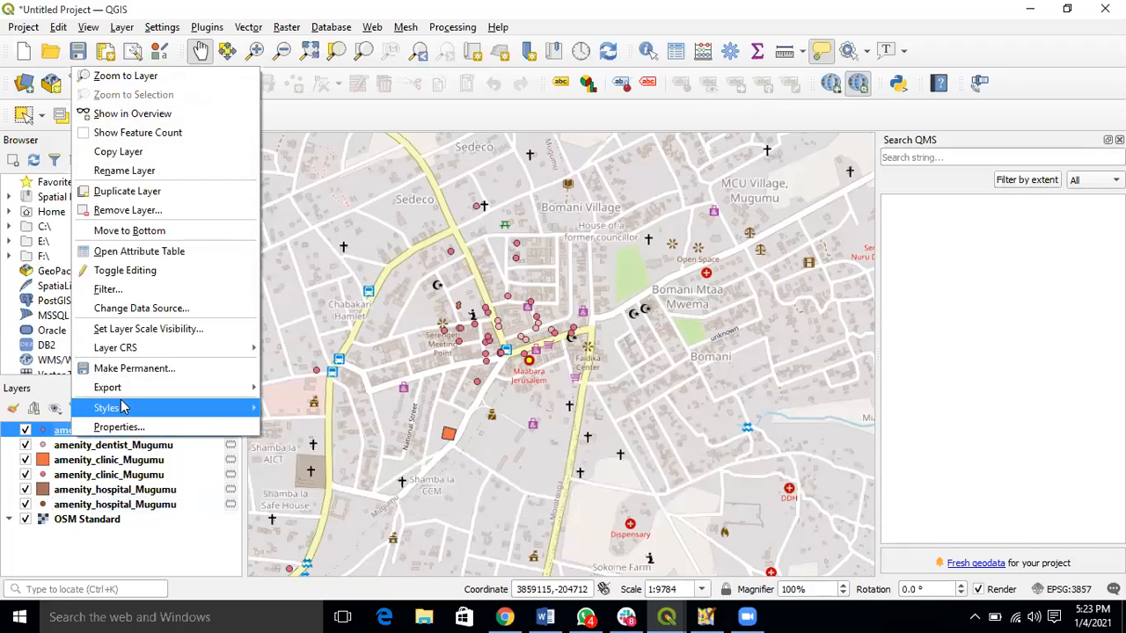
mouse_move(129, 400)
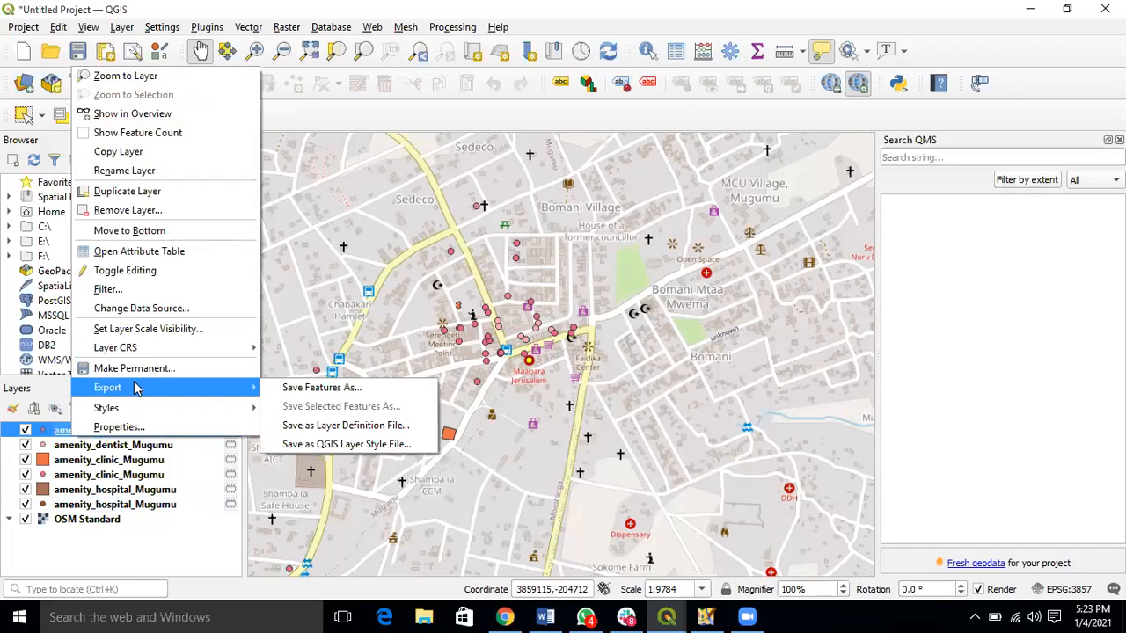
click(284, 392)
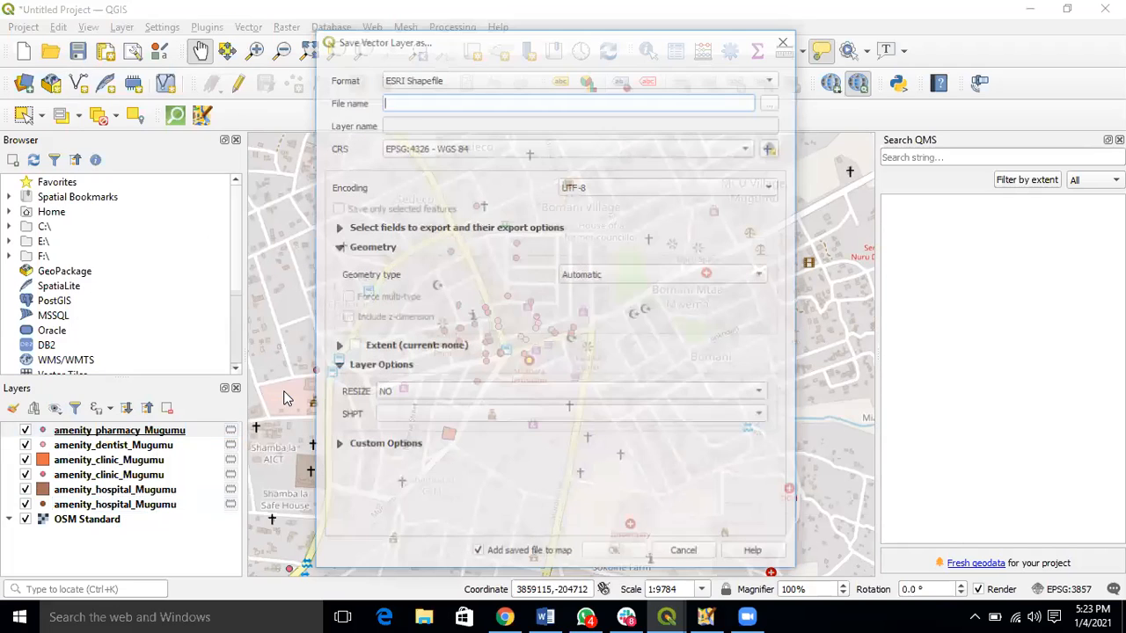
click(773, 101)
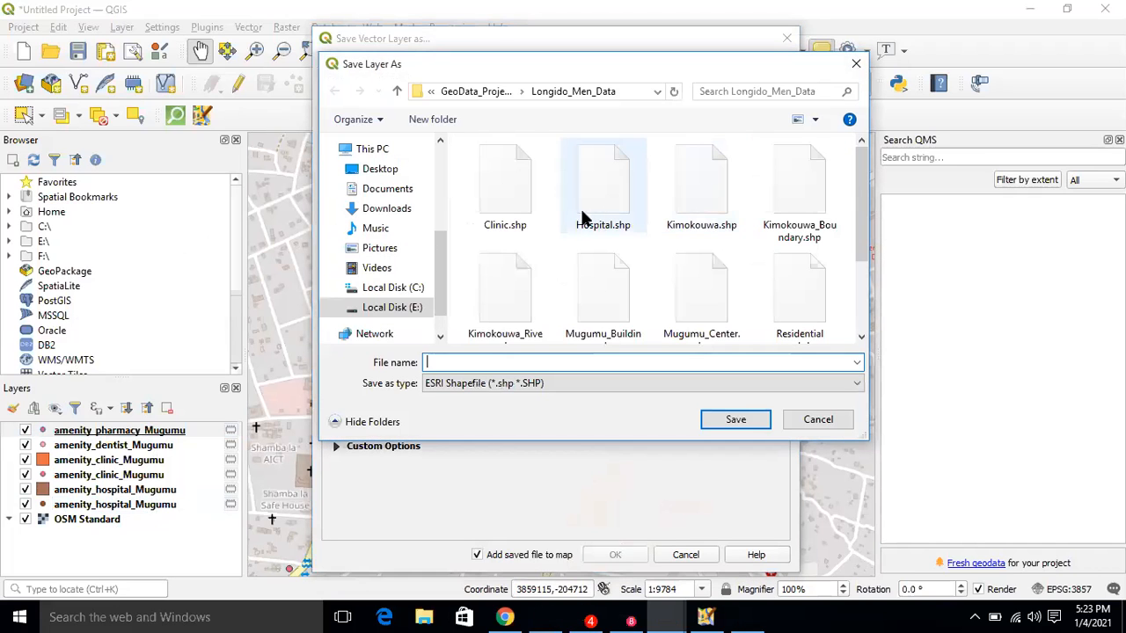
Create a folder named OSM_Training on Local Disk (E:) and open it as the save location
click(383, 307)
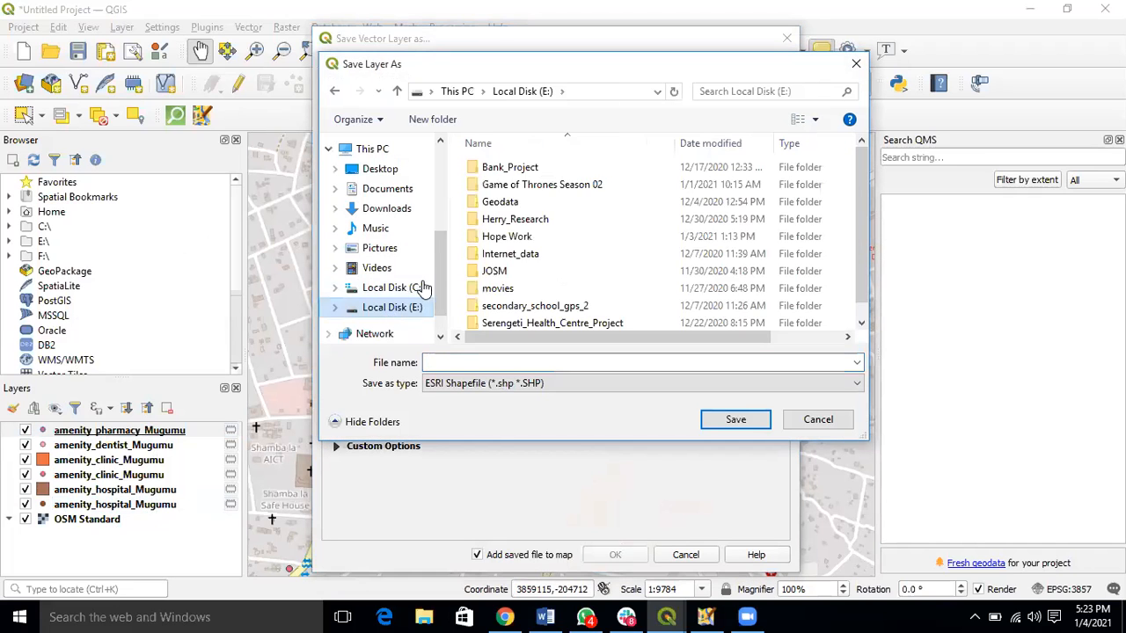
scroll(587, 183, down, 1)
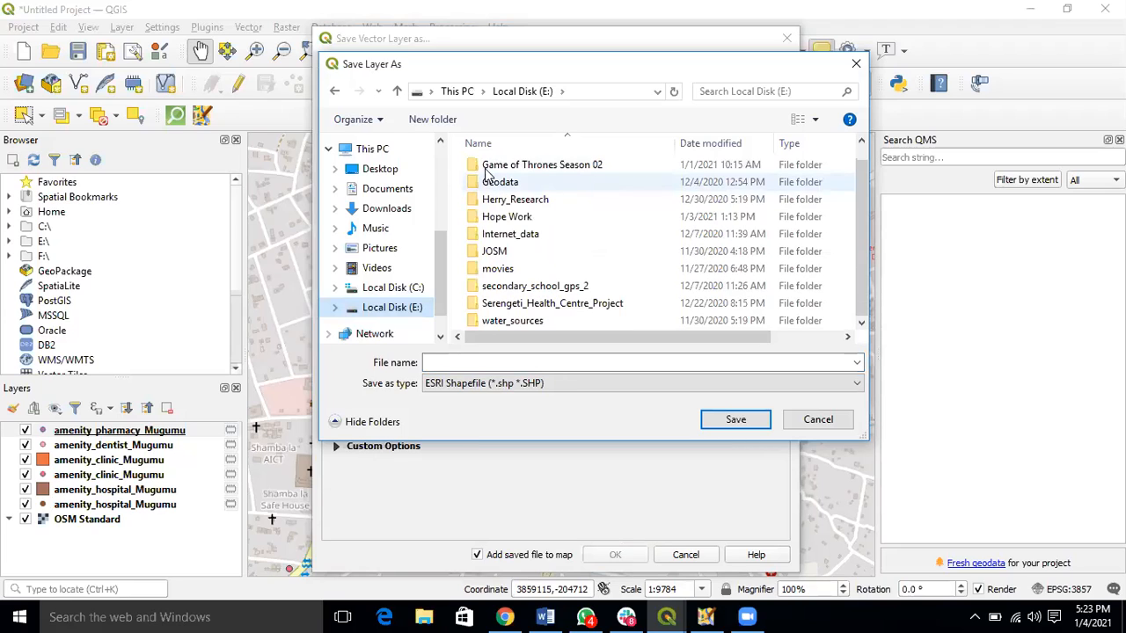
click(435, 119)
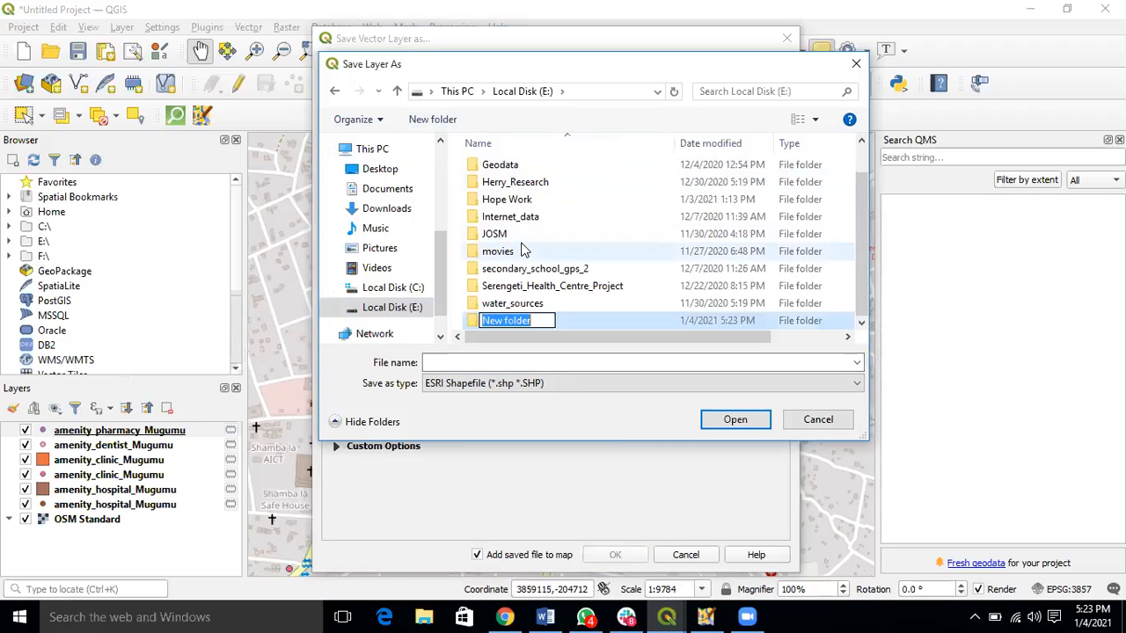
text(OSM_Ta)
key(BackSpace)
text(raining)
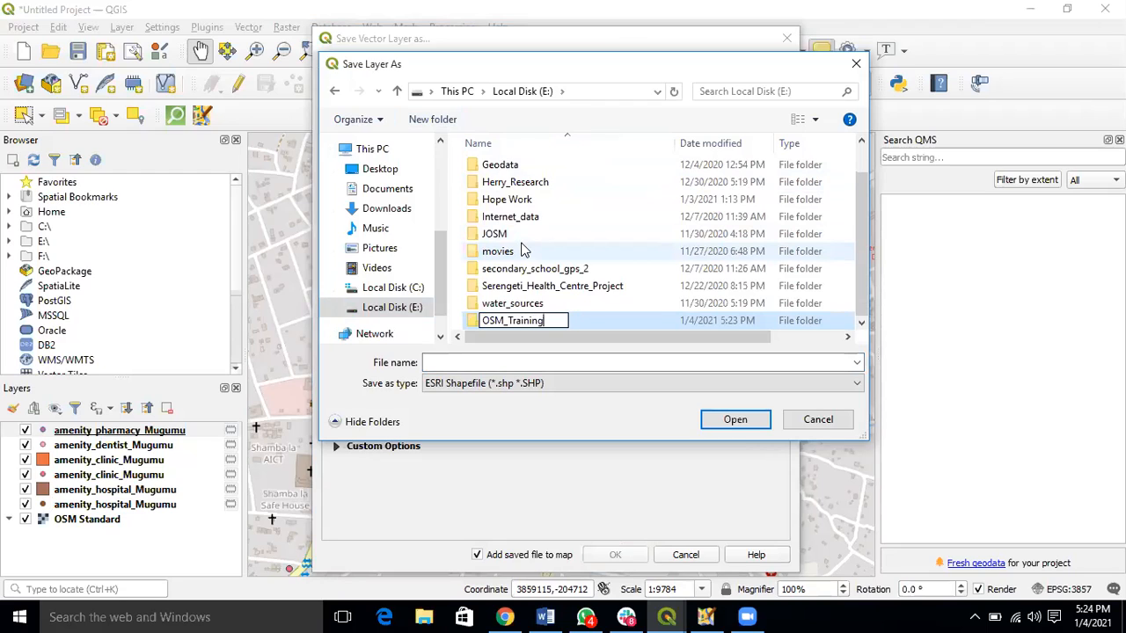
key(Return)
double_click(520, 322)
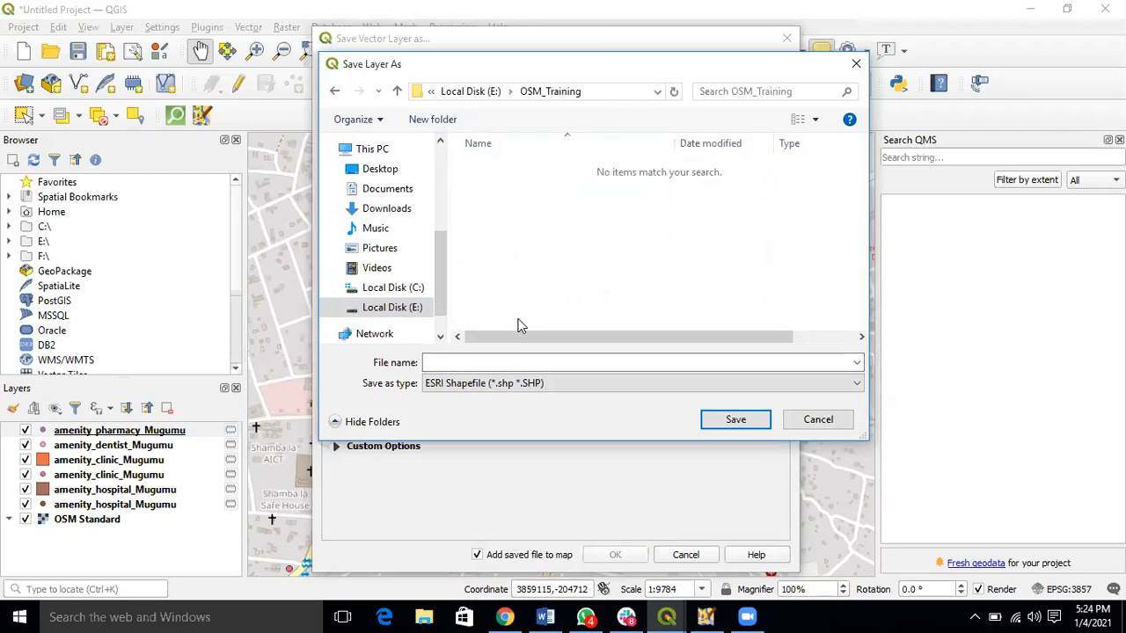
Name the shapefile Phamarcy and export the pharmacy layer in EPSG:4326 - WGS 84, adding the saved file to the map
click(486, 363)
text(Phamarcy)
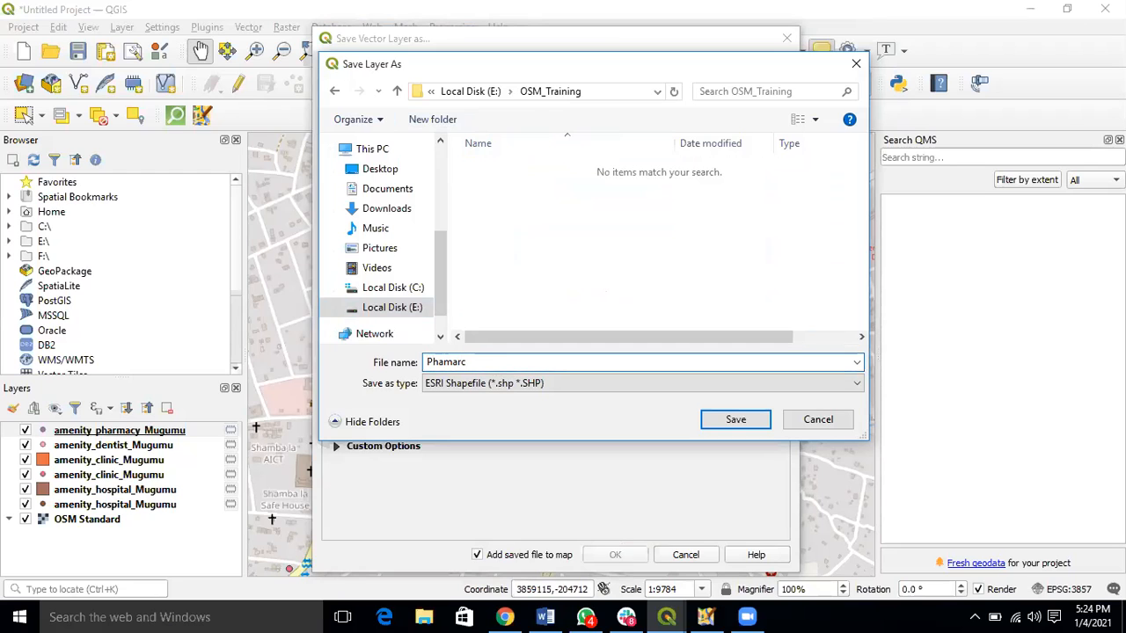
click(736, 420)
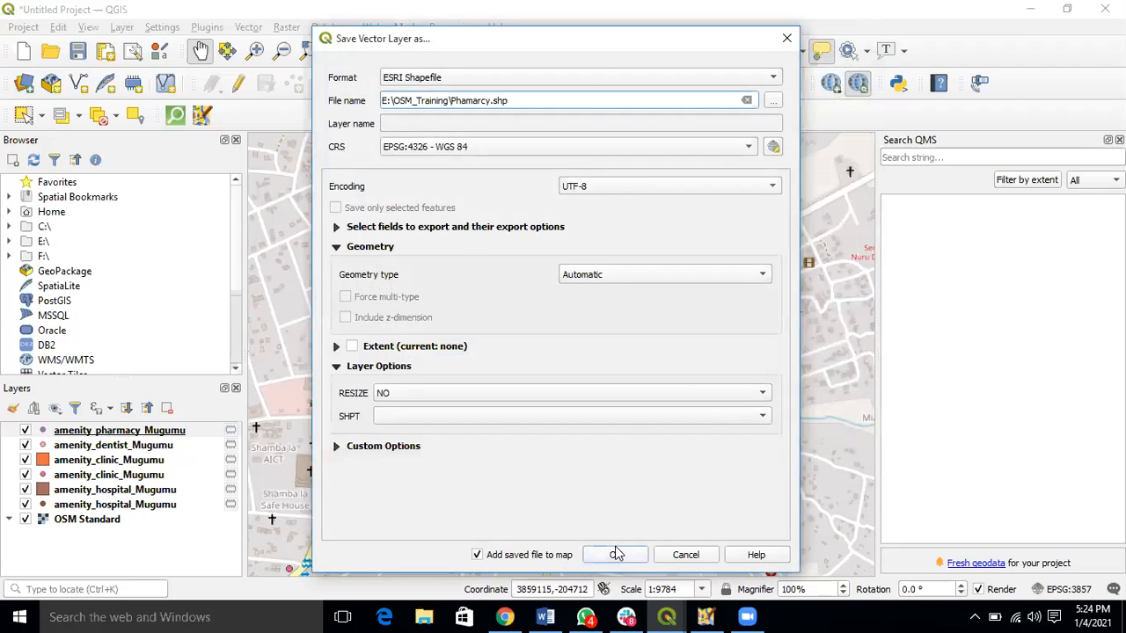
click(614, 556)
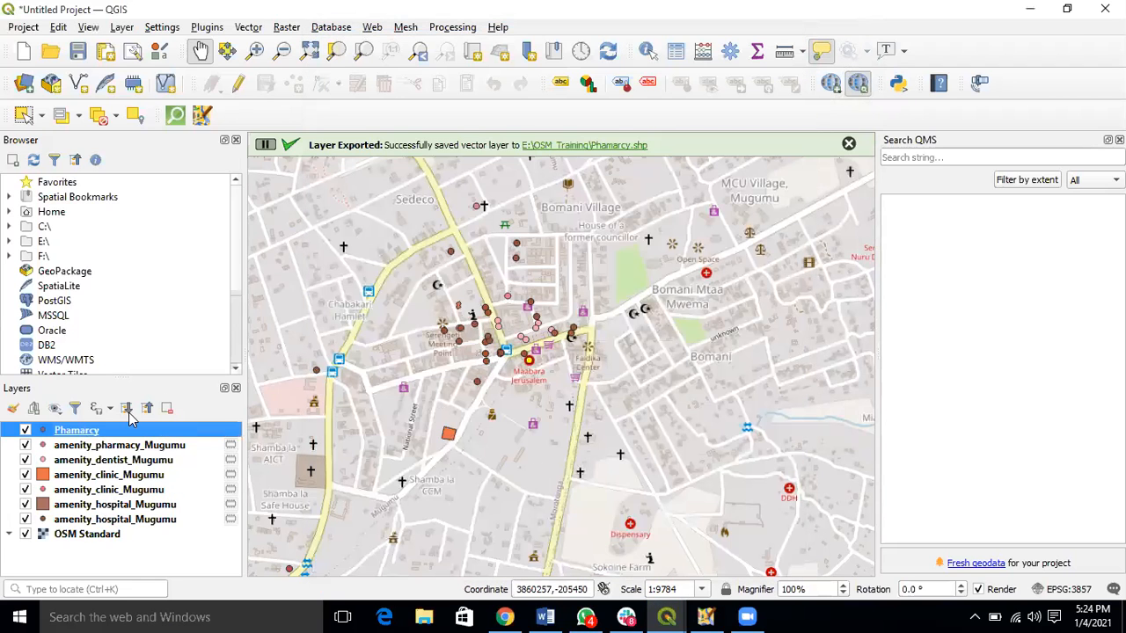
Export the amenity_dentist_Mugumu layer as an ESRI Shapefile named Dentist in the OSM_Training folder, adding it to the map
click(124, 463)
right_click(124, 463)
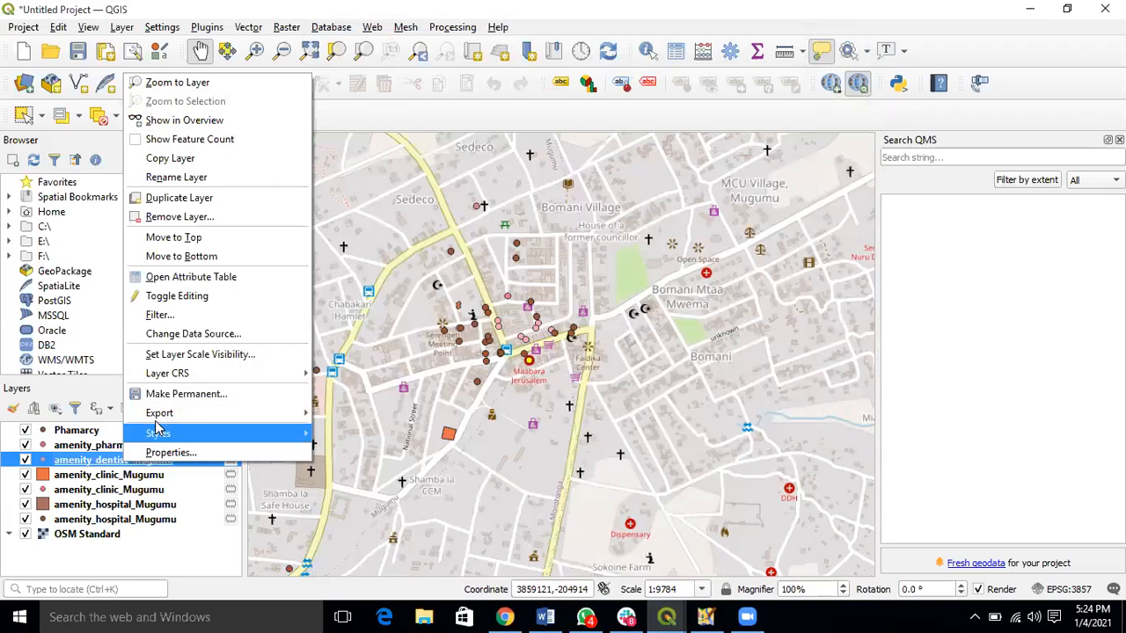
mouse_move(162, 413)
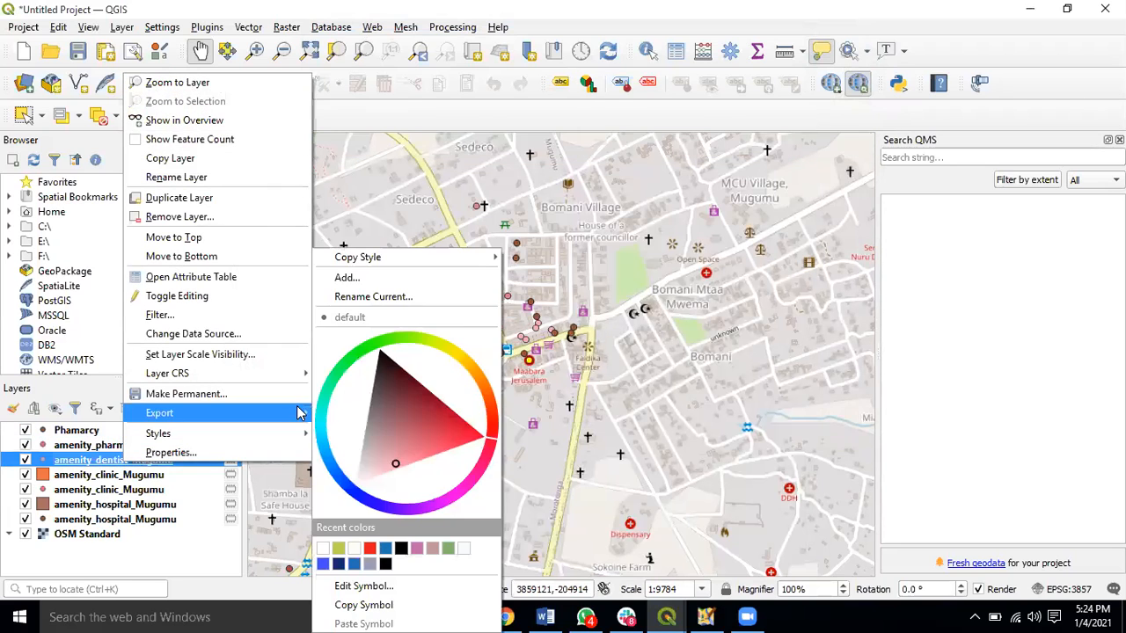
click(353, 413)
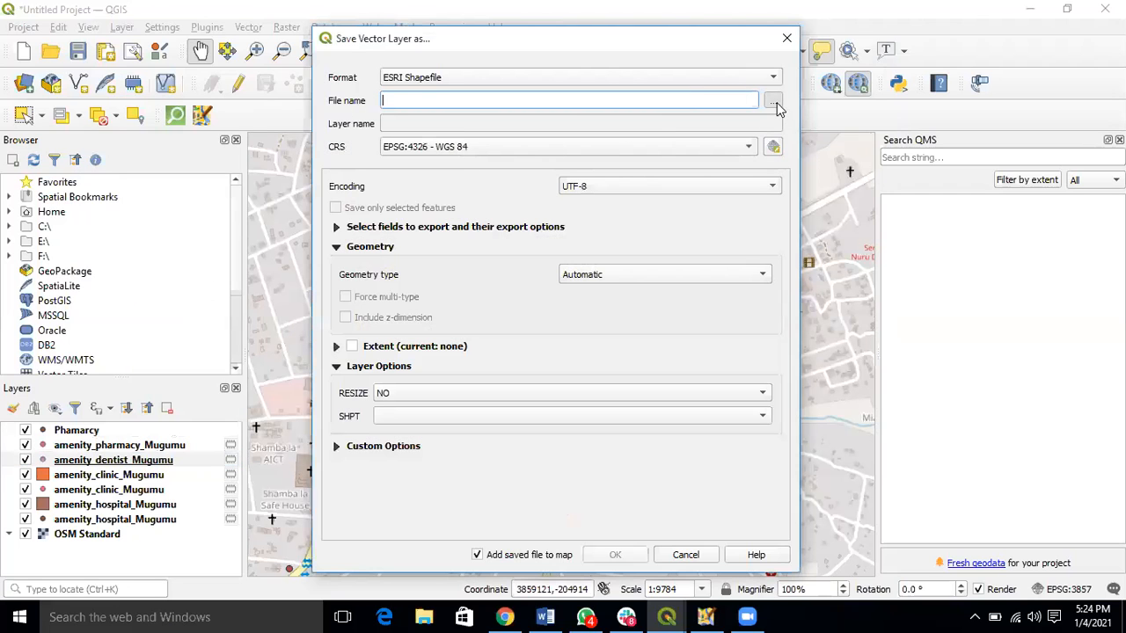
click(773, 101)
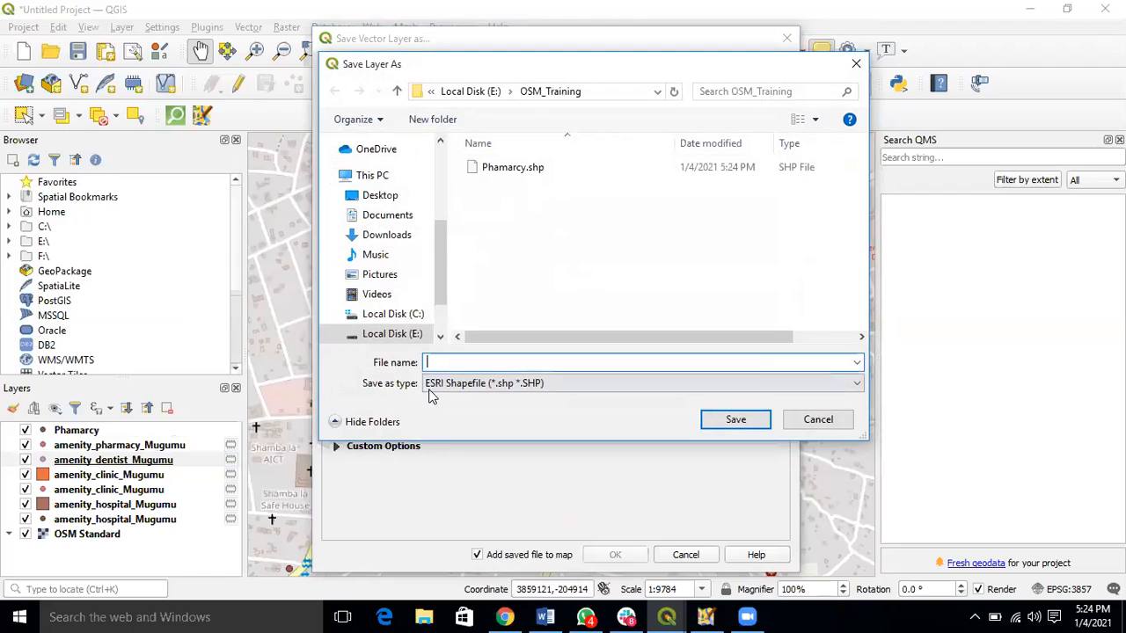
text(Dentist)
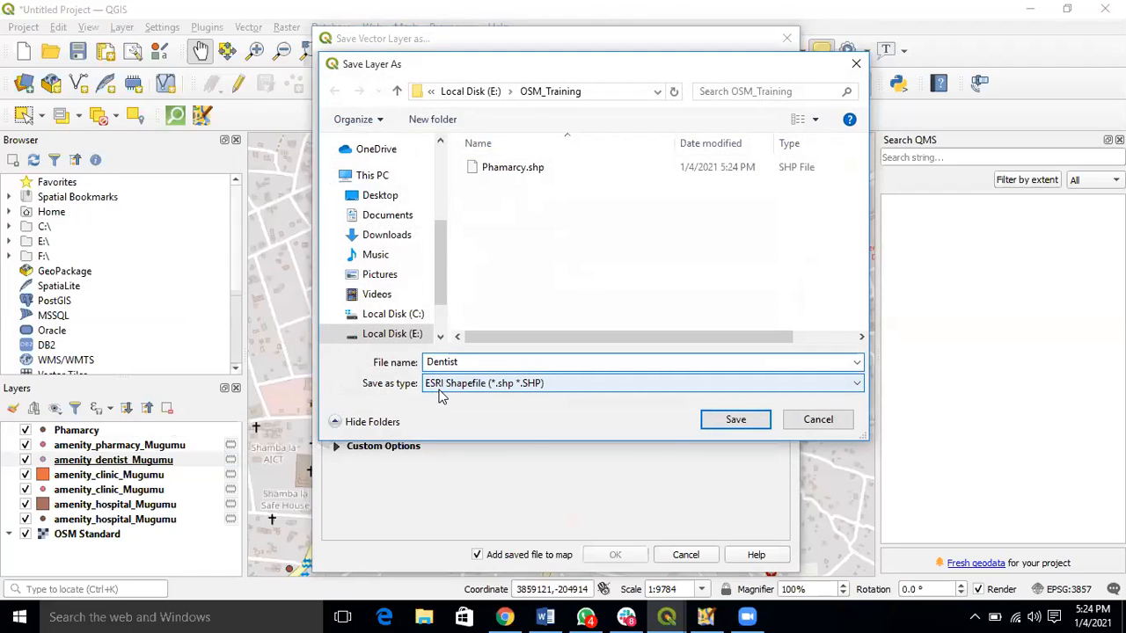
click(728, 419)
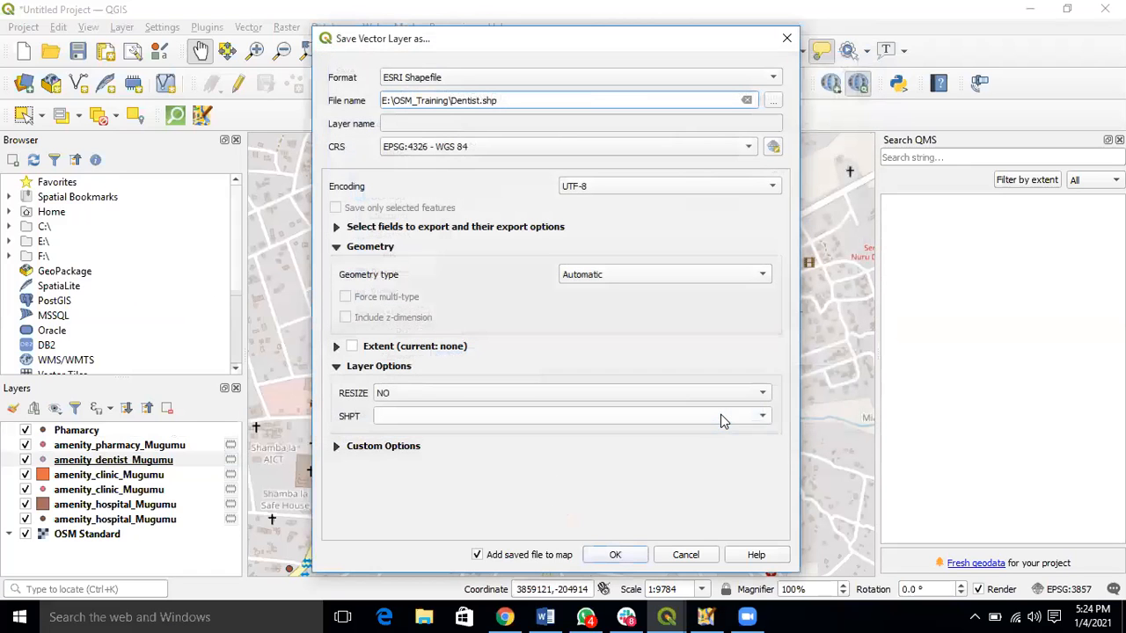
click(607, 554)
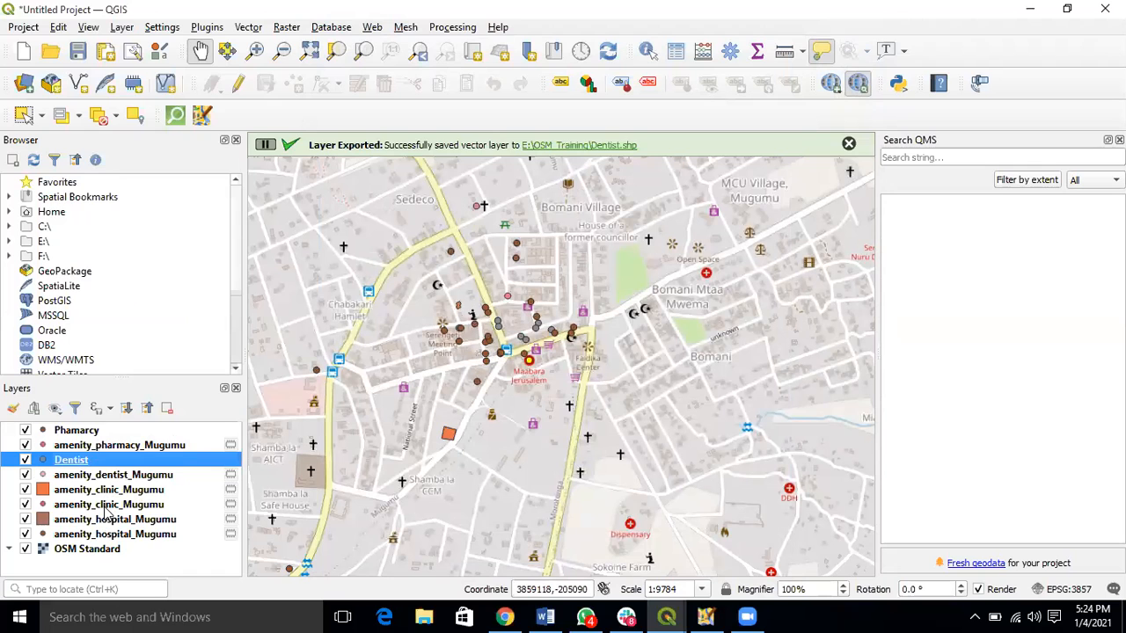
Export the amenity_clinic_Mugumu point layer as an ESRI Shapefile named Clinic in the OSM_Training folder, adding it to the map
right_click(104, 509)
mouse_move(176, 458)
click(339, 458)
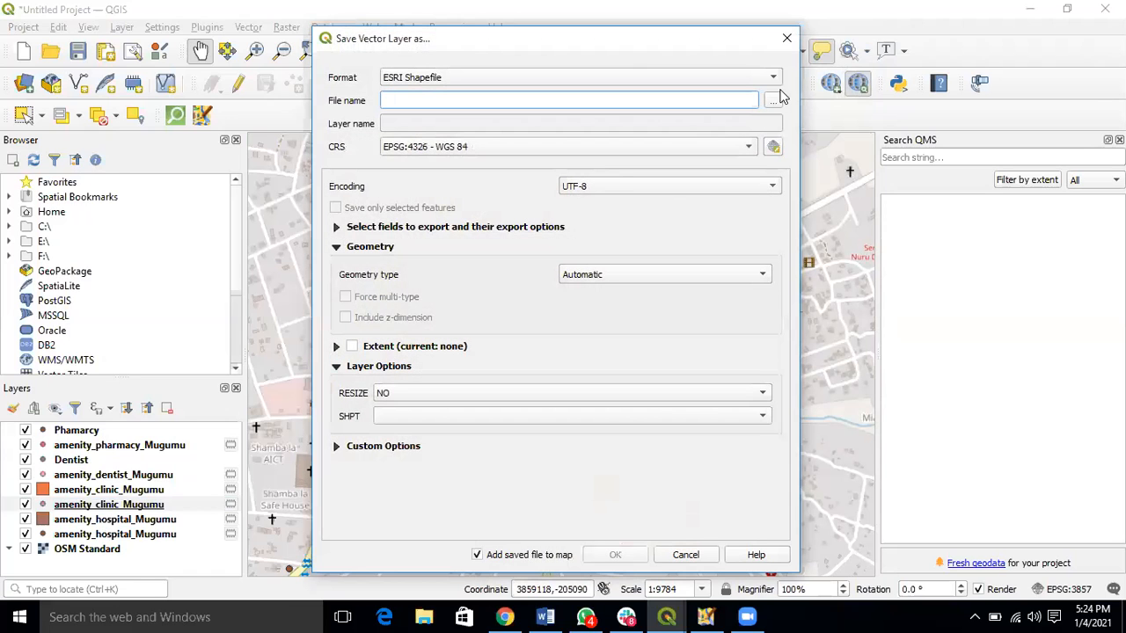
click(774, 101)
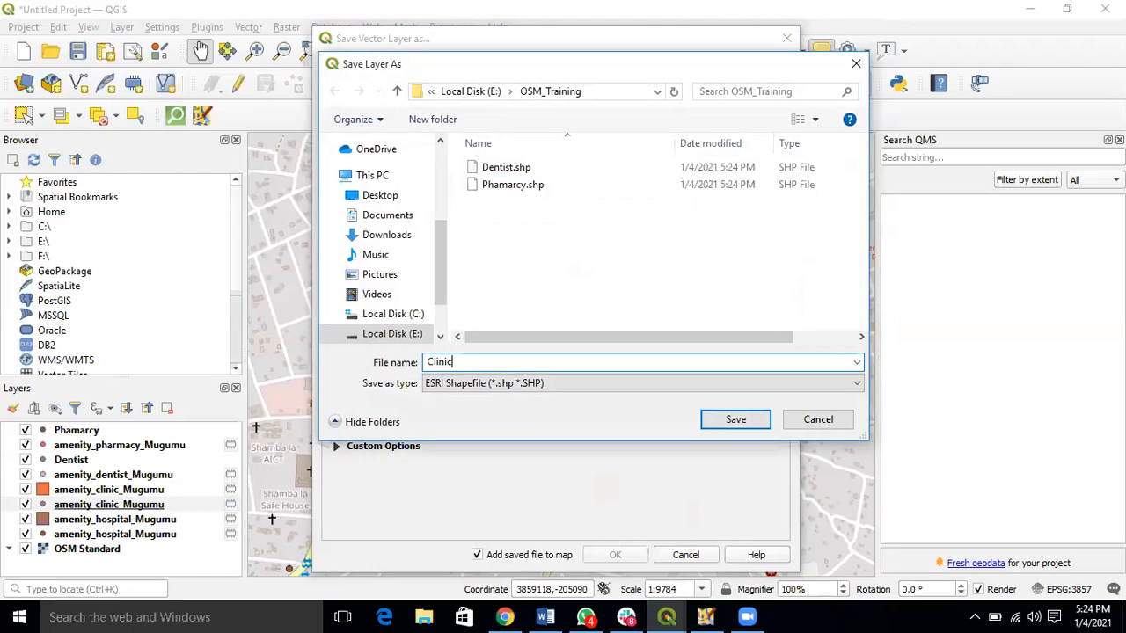
click(717, 419)
click(617, 552)
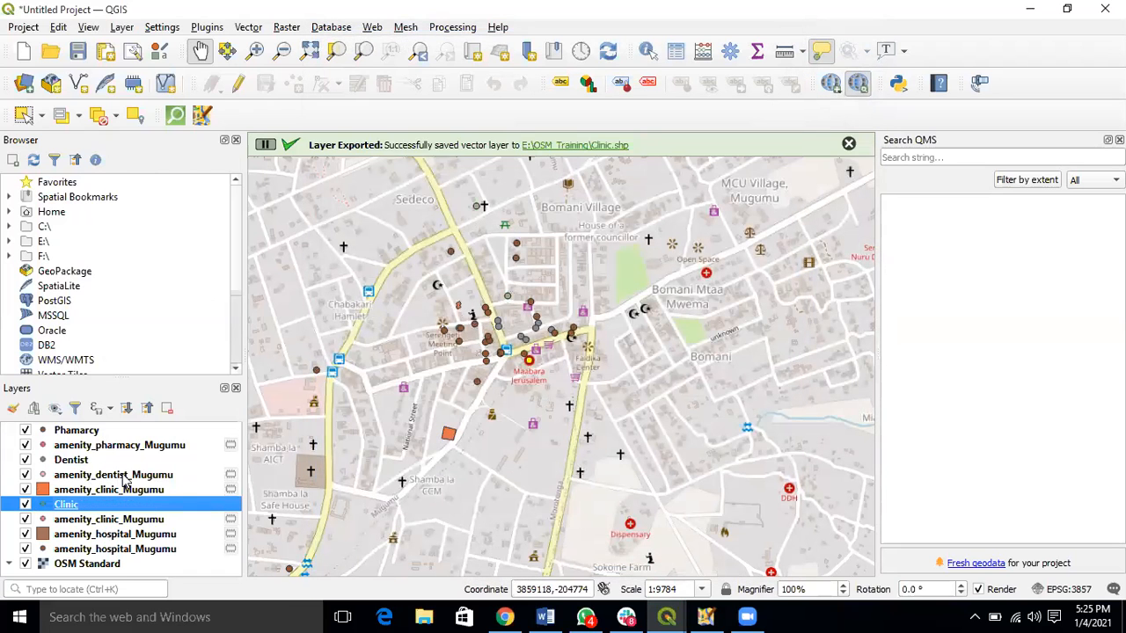
Export the amenity_hospital_Mugumu point layer as an ESRI Shapefile named Hospital in the OSM_Training folder, adding it to the map
right_click(122, 550)
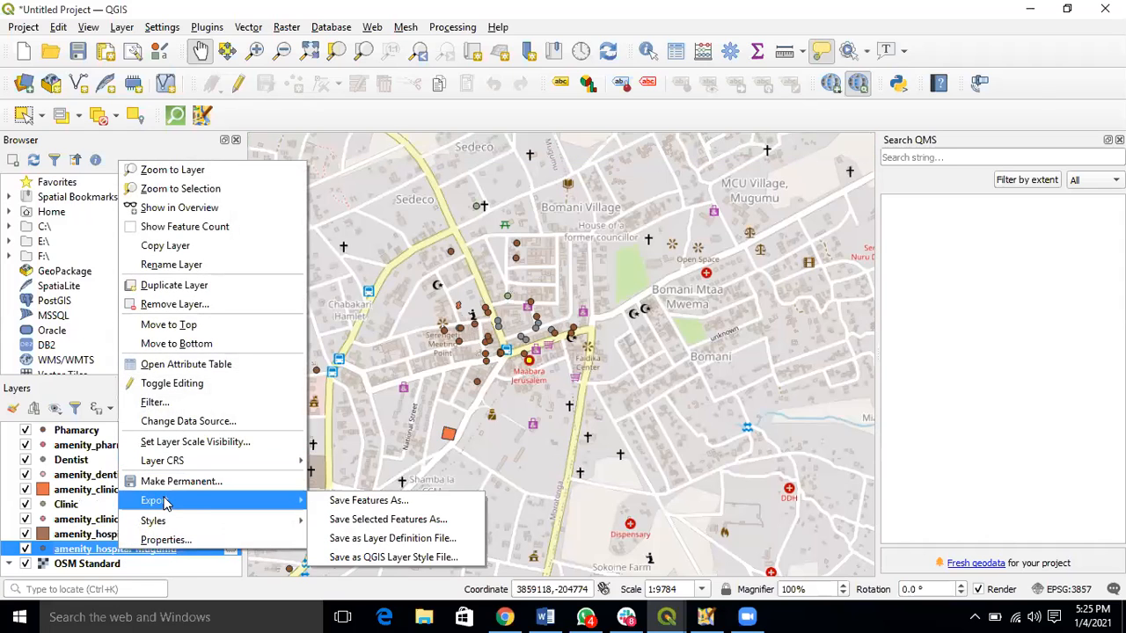
mouse_move(200, 501)
click(372, 514)
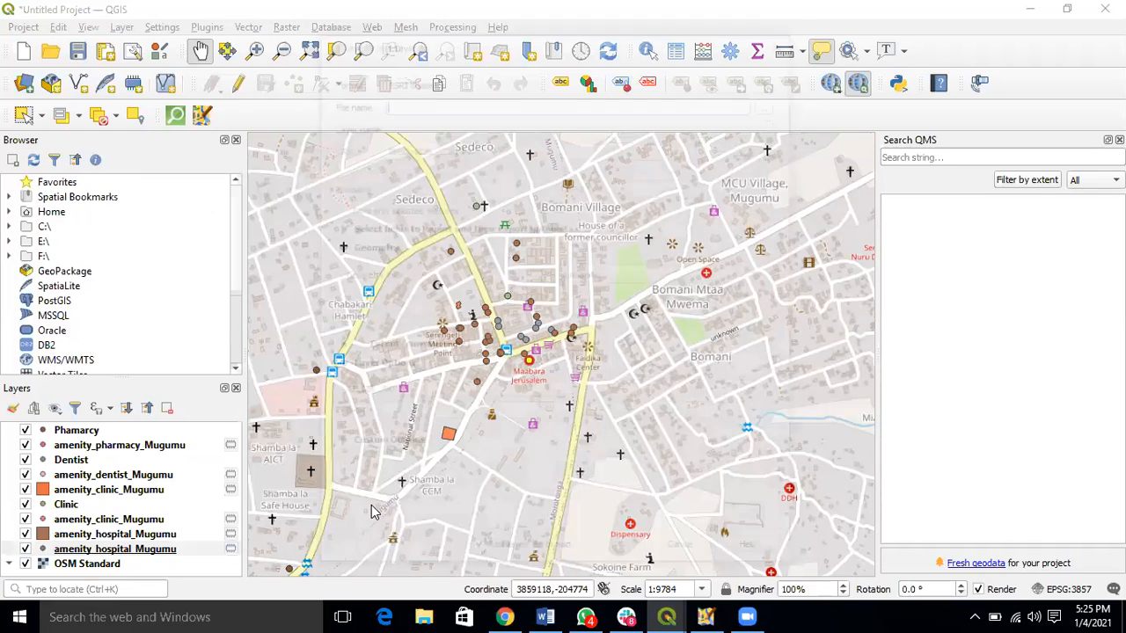
click(771, 100)
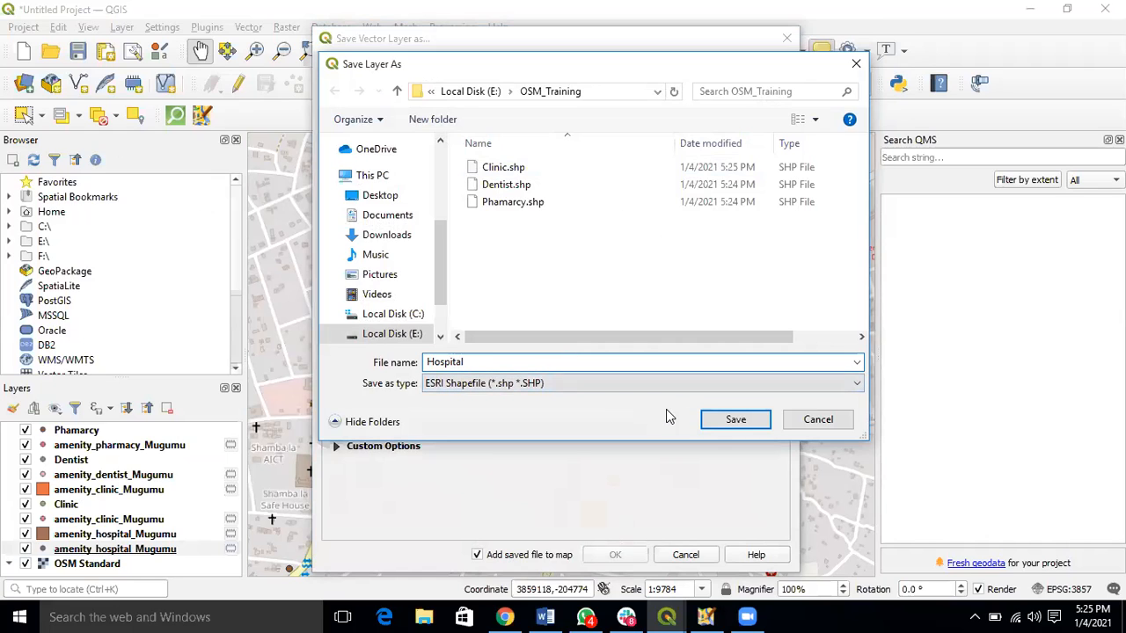
click(727, 422)
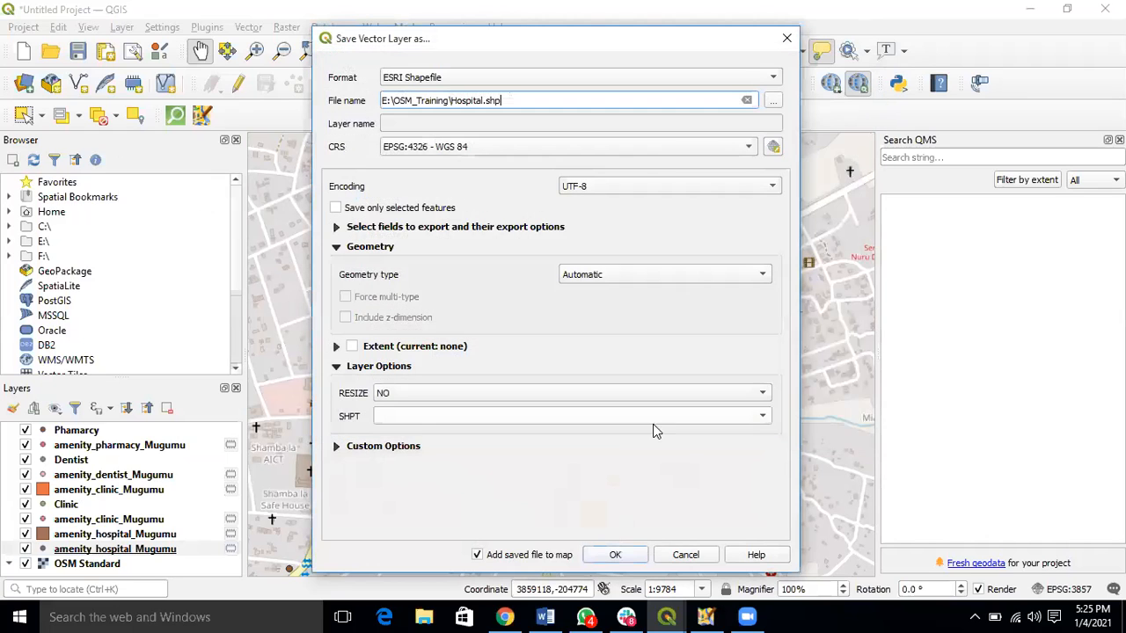
click(607, 555)
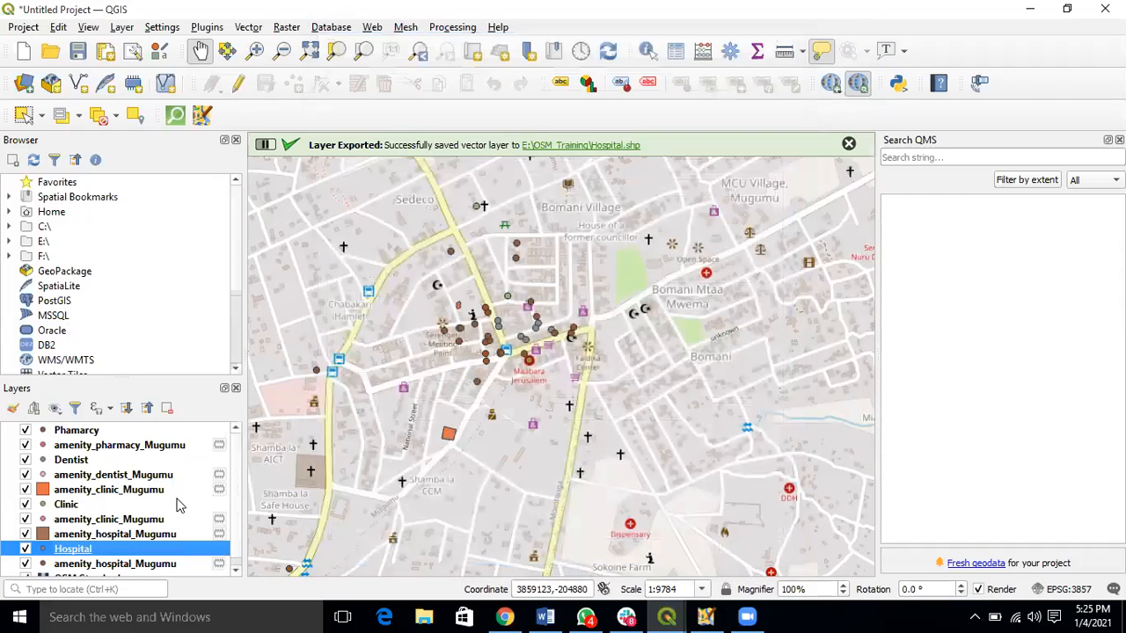
Remove both temporary amenity_hospital_Mugumu layers, point and polygon, from the project
scroll(177, 504, down, 1)
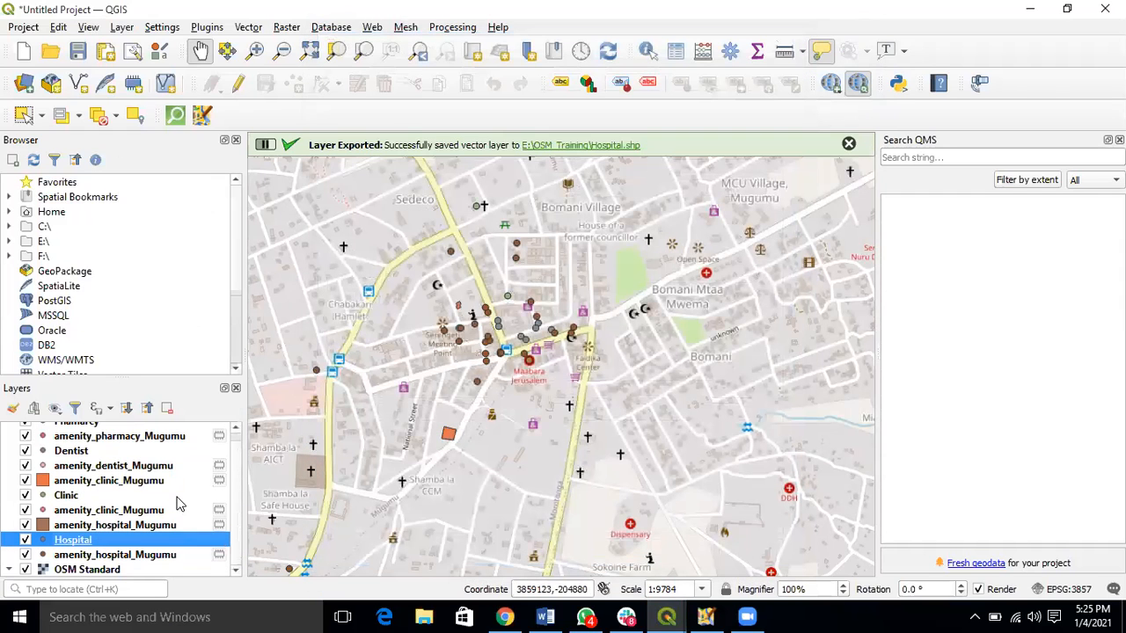
click(134, 555)
right_click(134, 555)
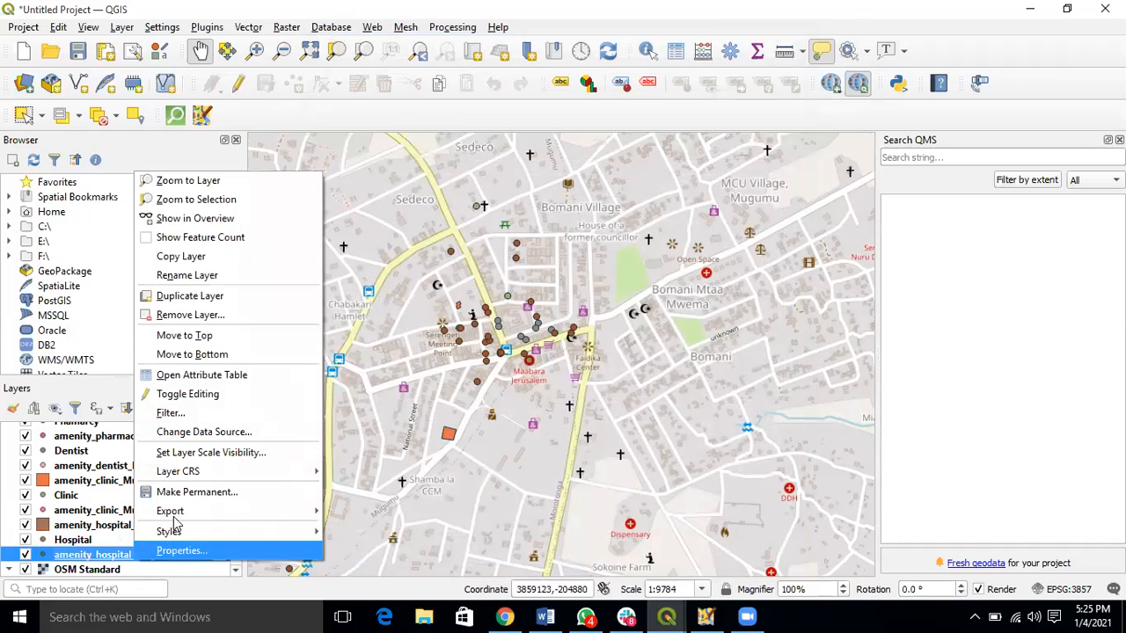
click(190, 314)
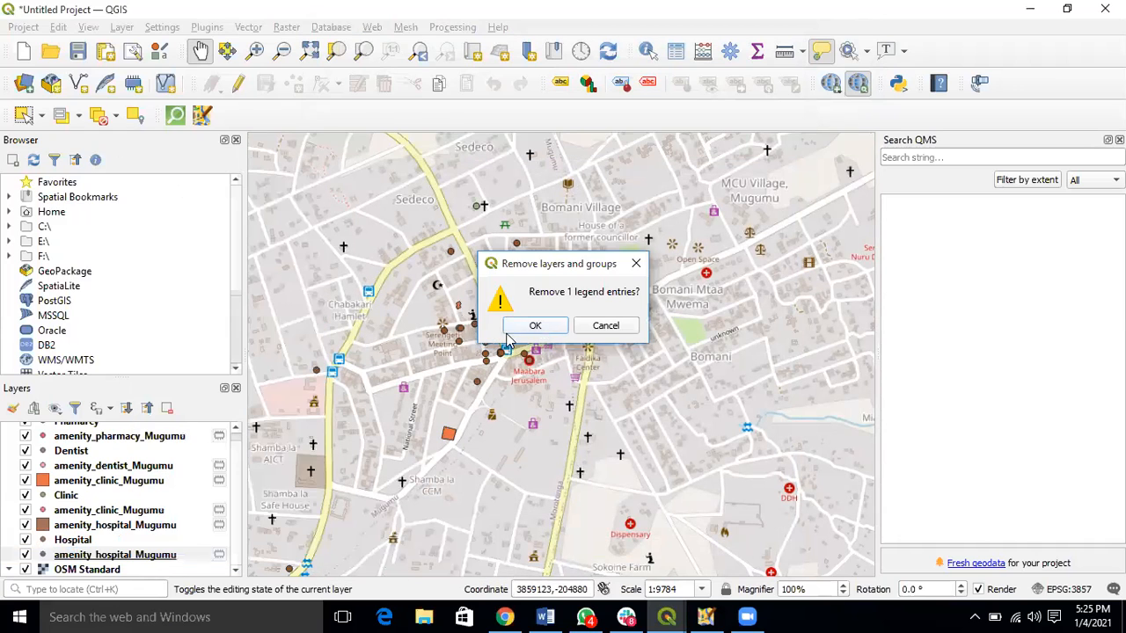
click(526, 326)
right_click(125, 538)
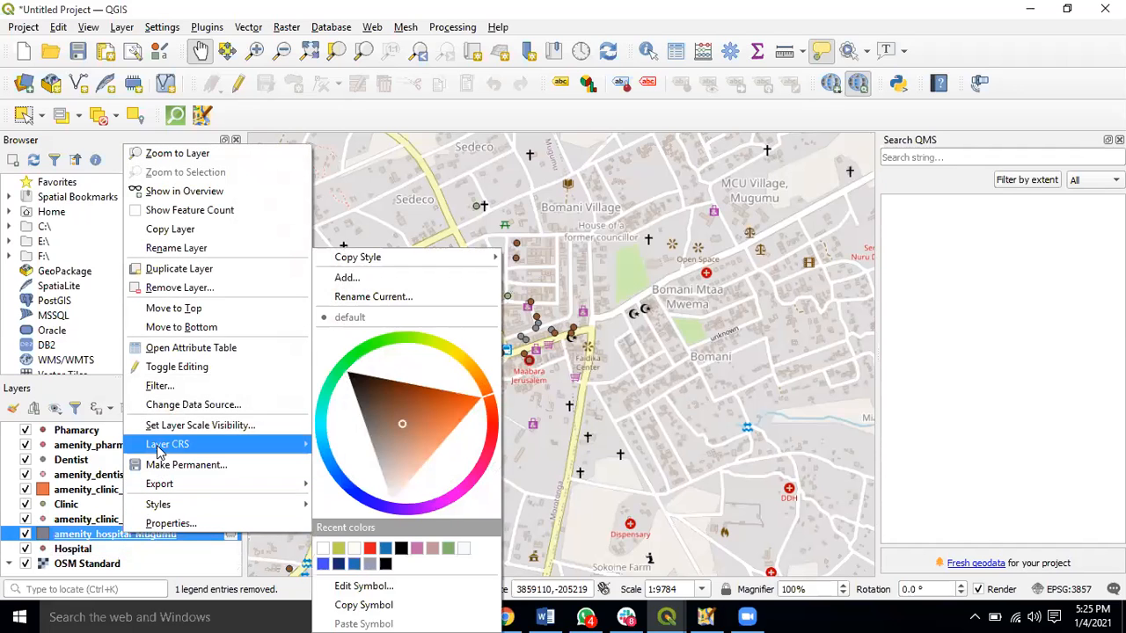
click(179, 288)
click(516, 323)
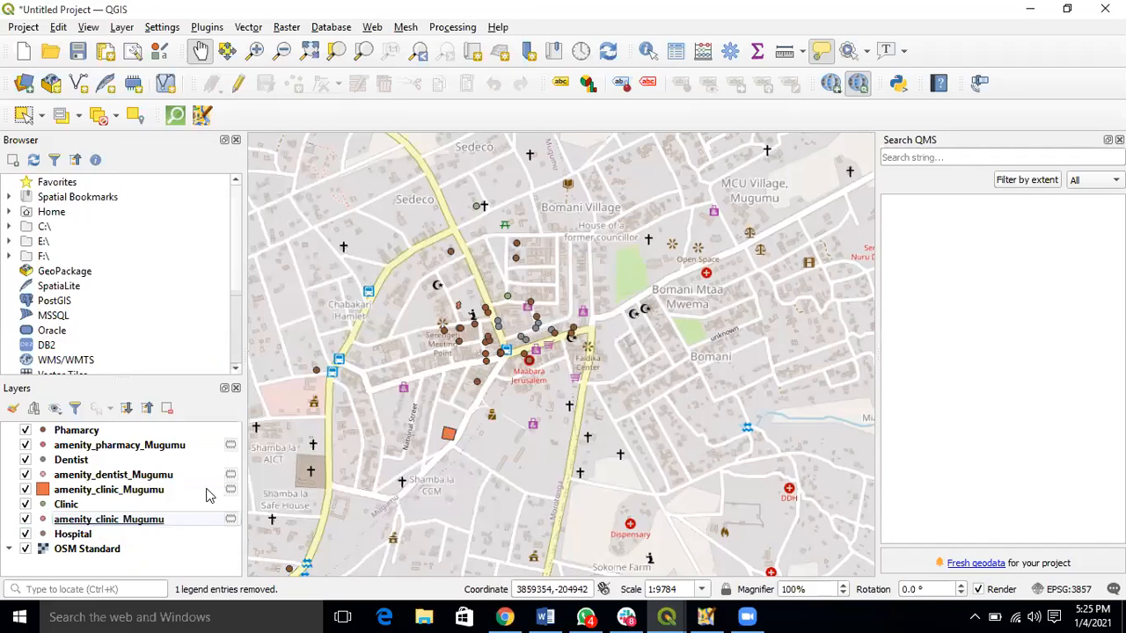
Remove both temporary amenity_clinic_Mugumu layers, point and polygon, from the project
right_click(121, 521)
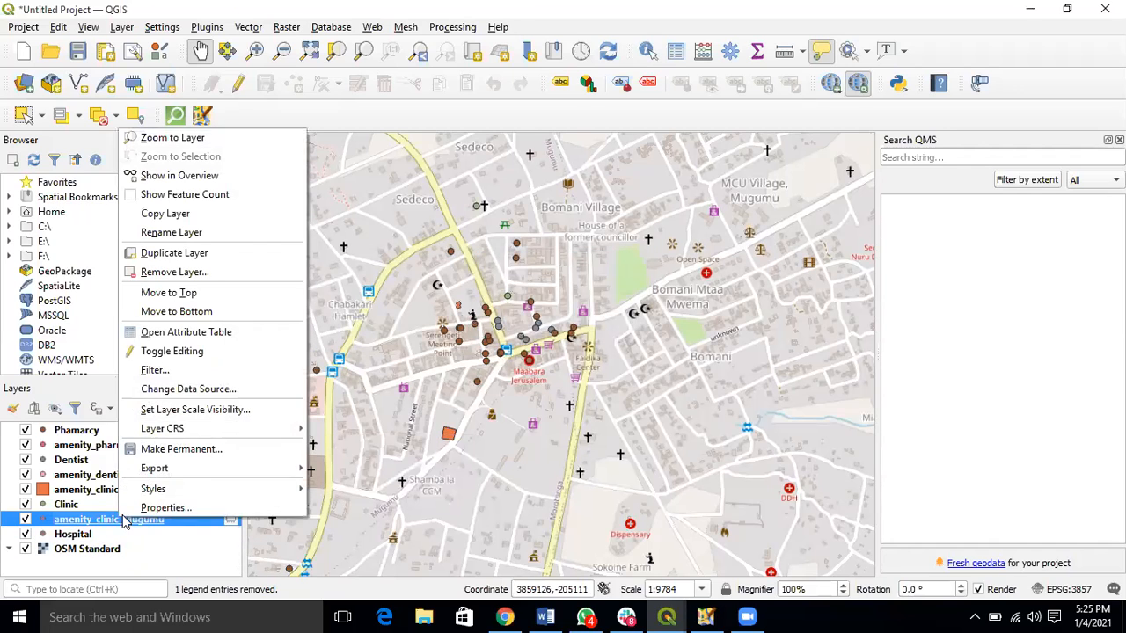
click(170, 275)
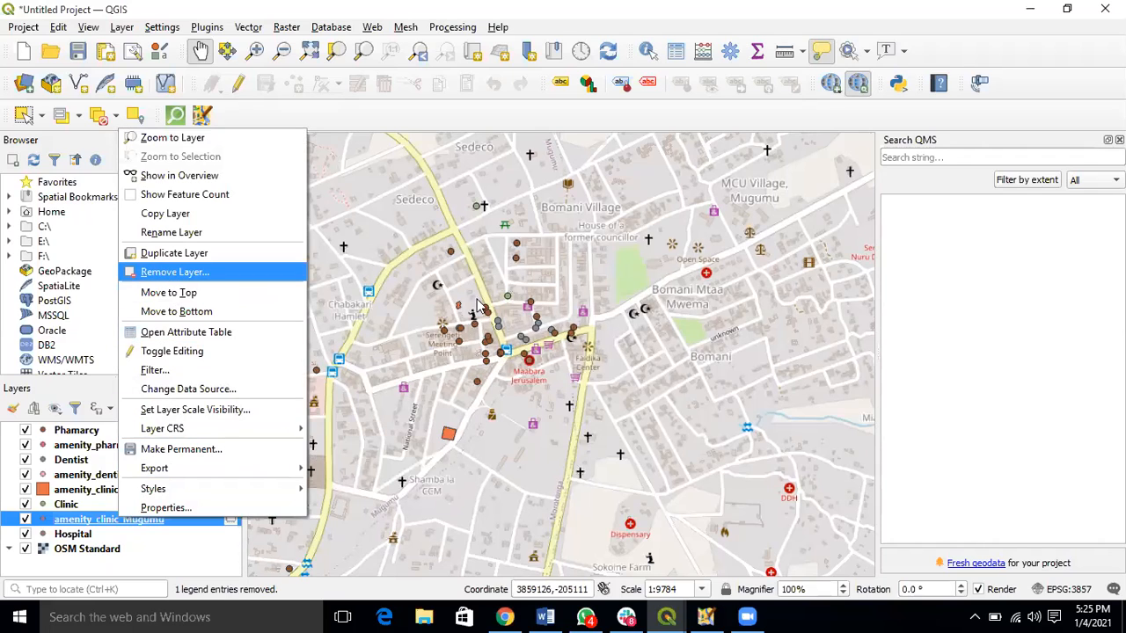
click(528, 321)
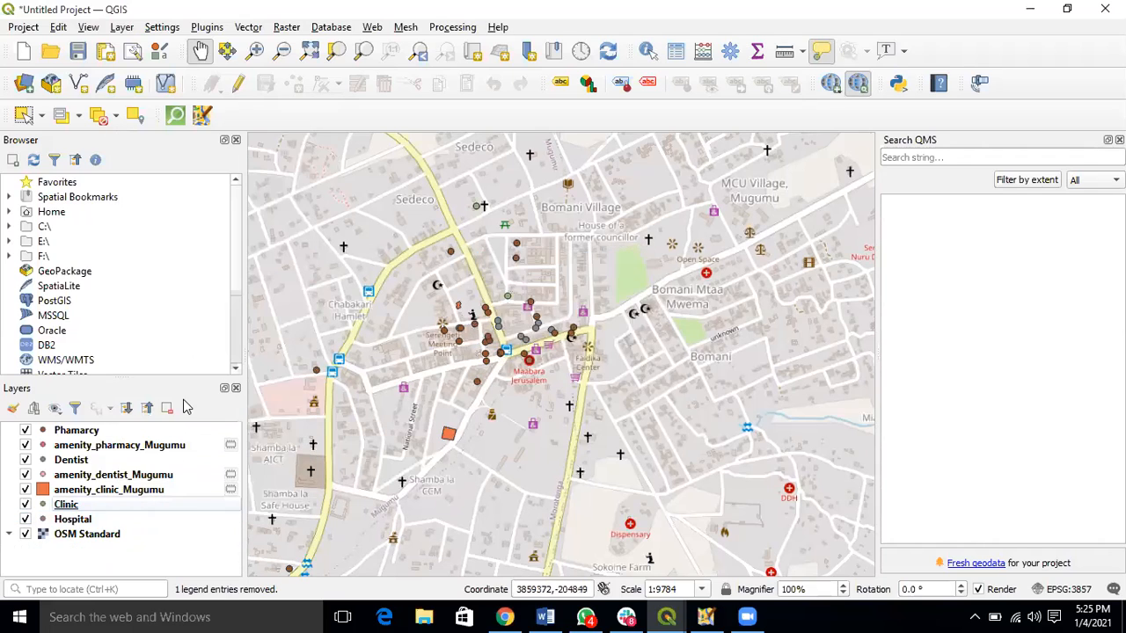
right_click(77, 493)
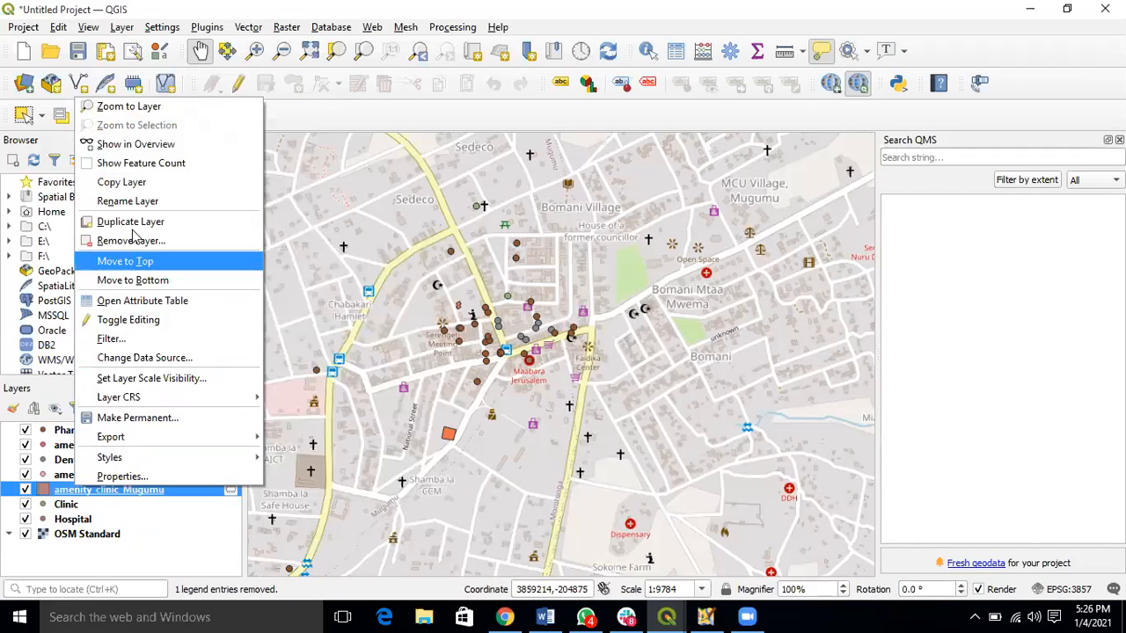
click(537, 327)
Remove the temporary amenity_dentist_Mugumu and amenity_pharmacy_Mugumu layers from the project
right_click(159, 477)
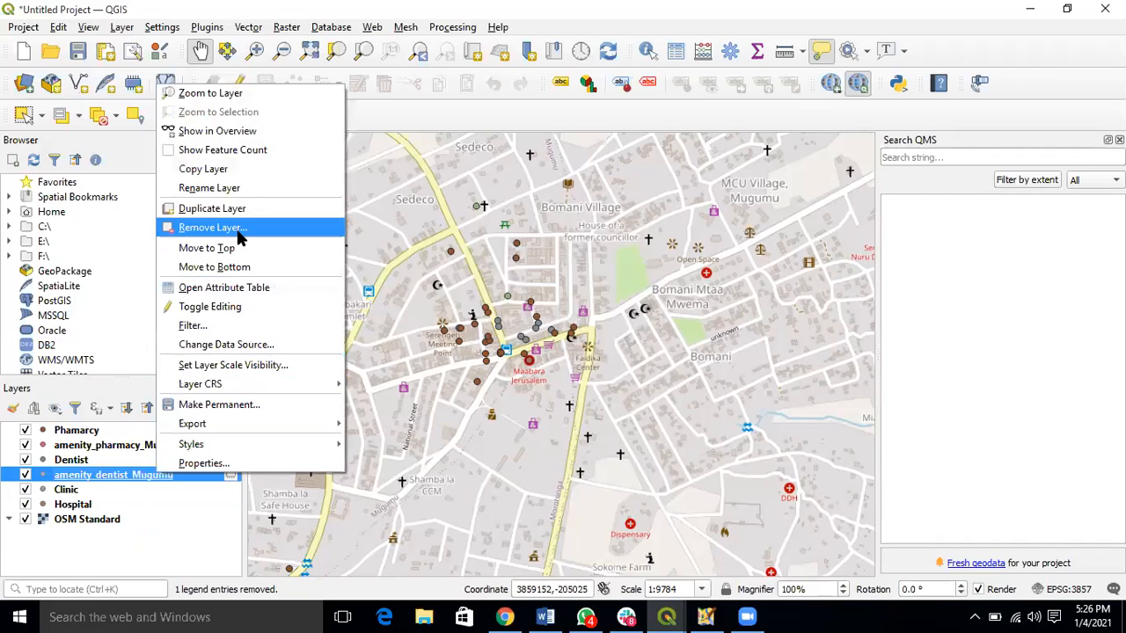
click(239, 229)
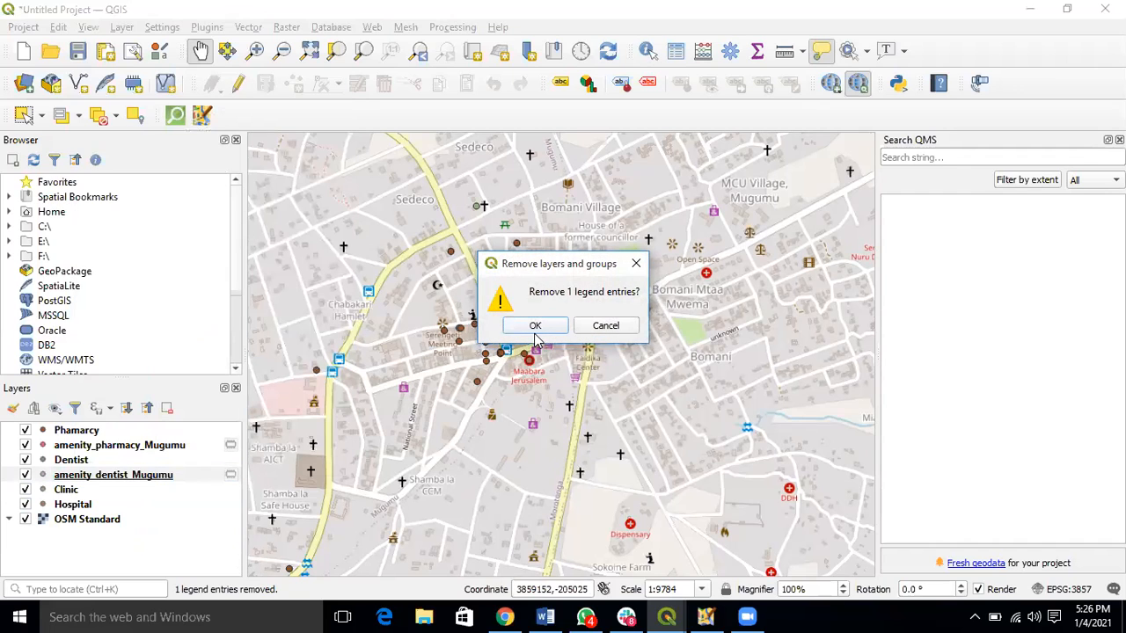
click(534, 327)
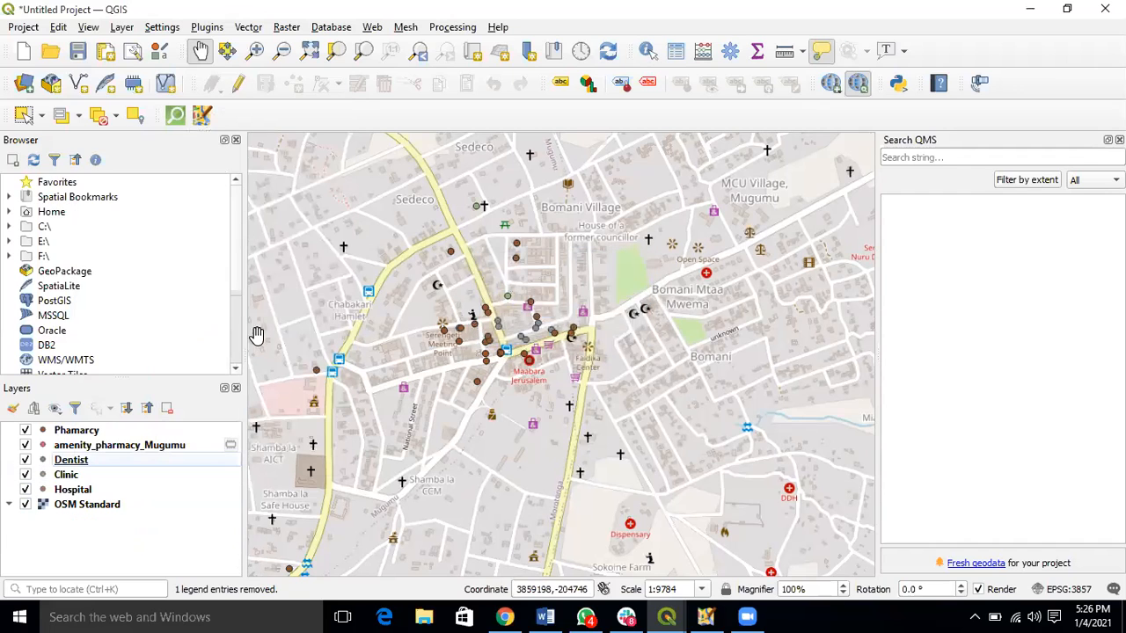
right_click(134, 444)
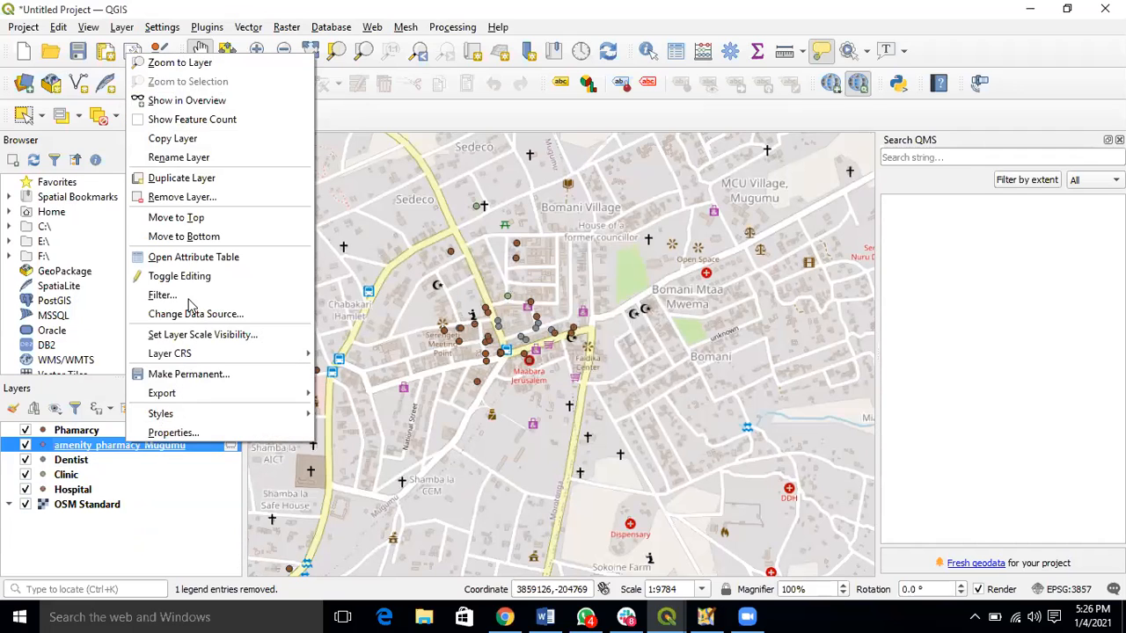
click(180, 198)
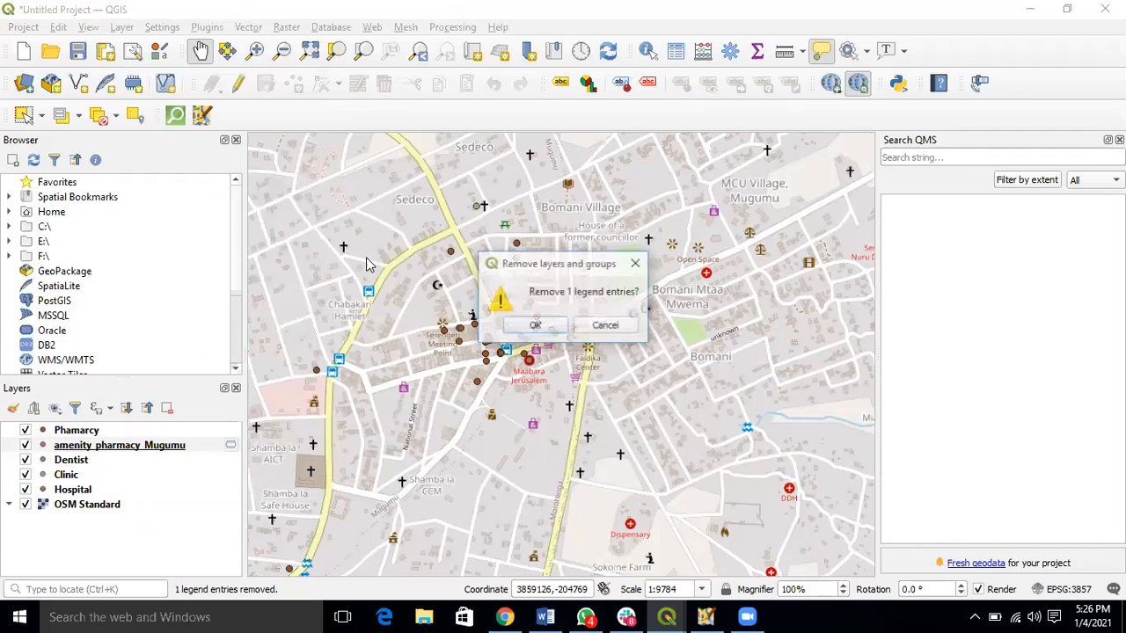
click(535, 325)
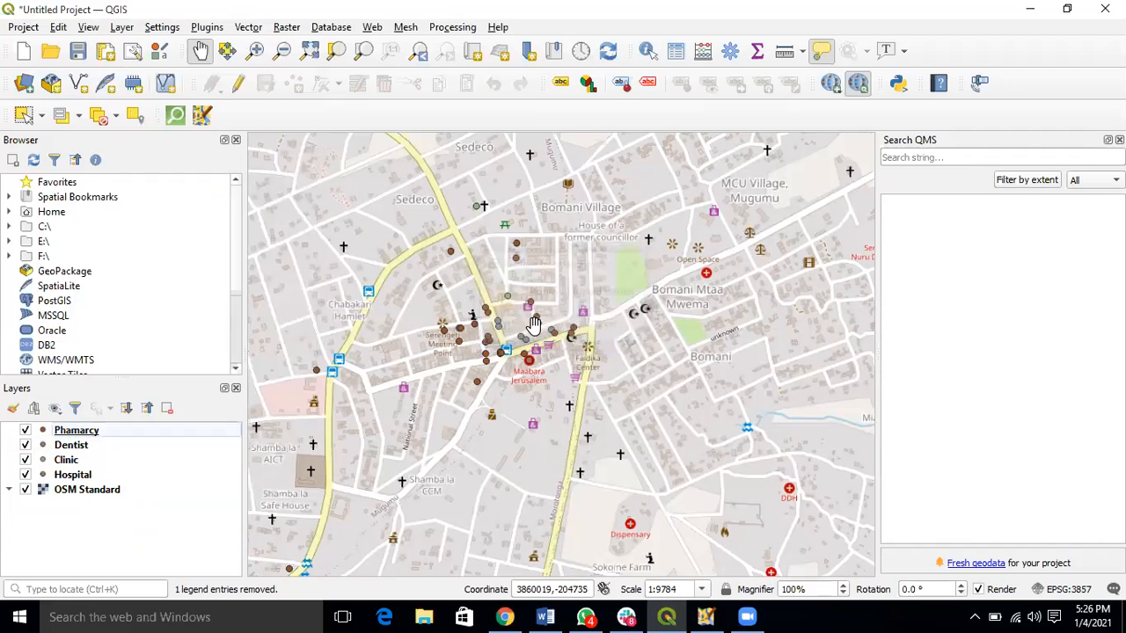
Hide the OSM Standard basemap to inspect the exported facility points on their own, and turn off the Dentist layer
click(27, 490)
scroll(443, 239, down, 2)
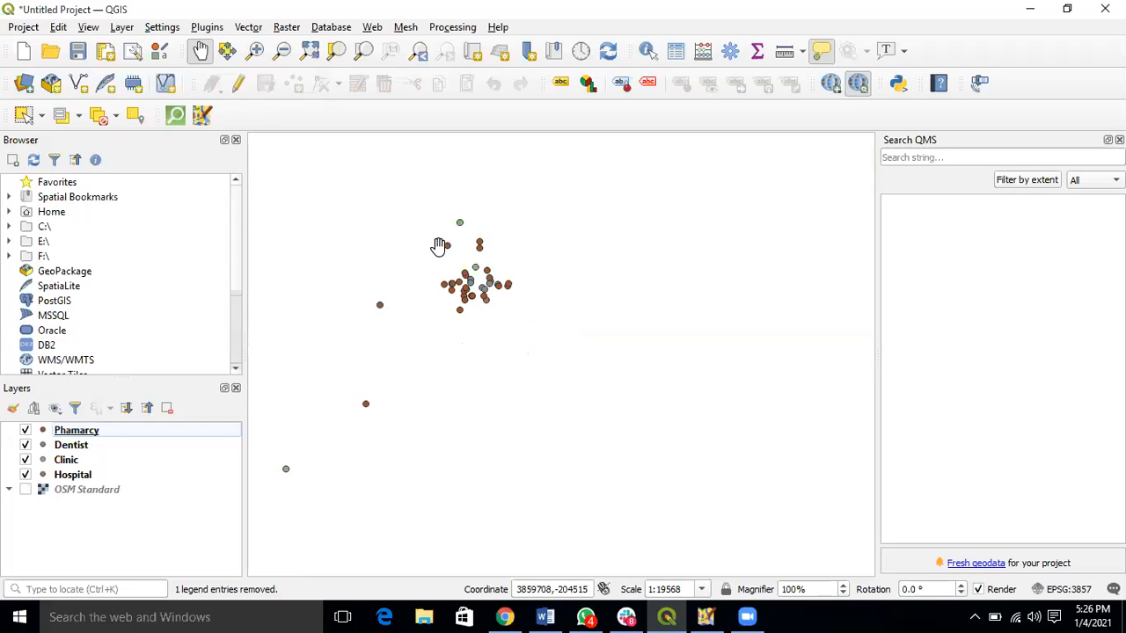
drag(411, 275, 492, 410)
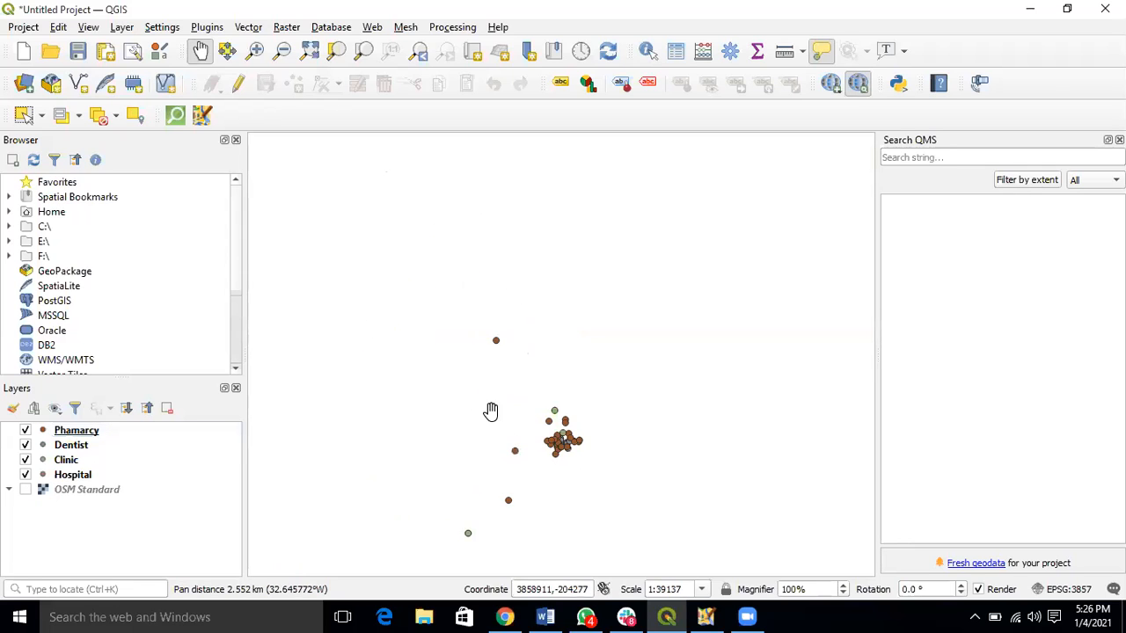
scroll(560, 420, up, 3)
scroll(561, 420, down, 2)
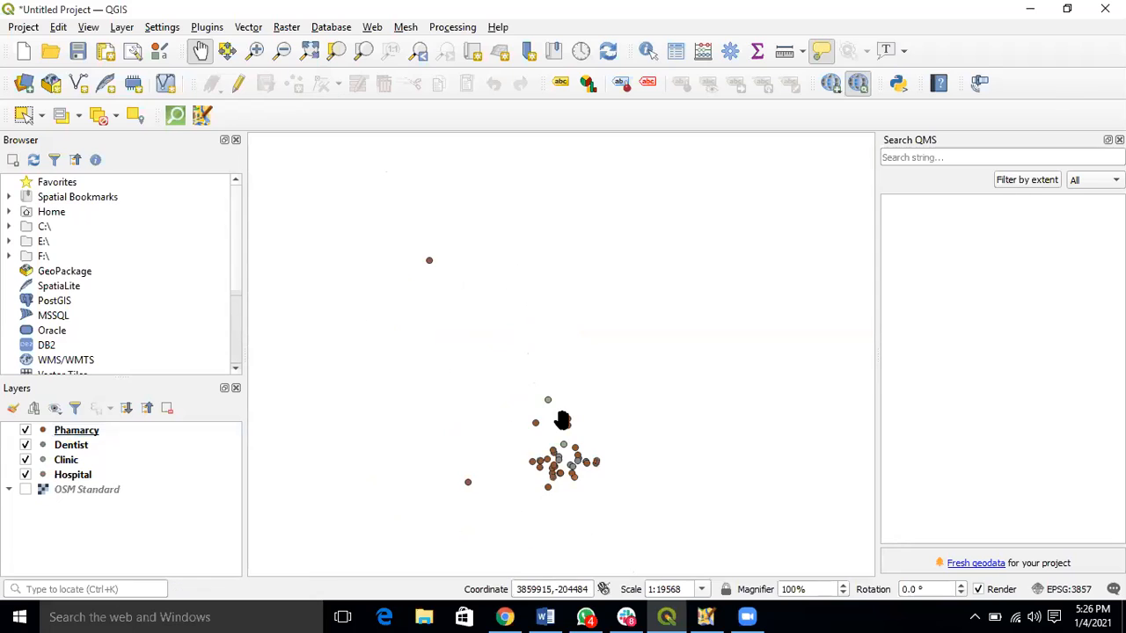
scroll(528, 419, up, 2)
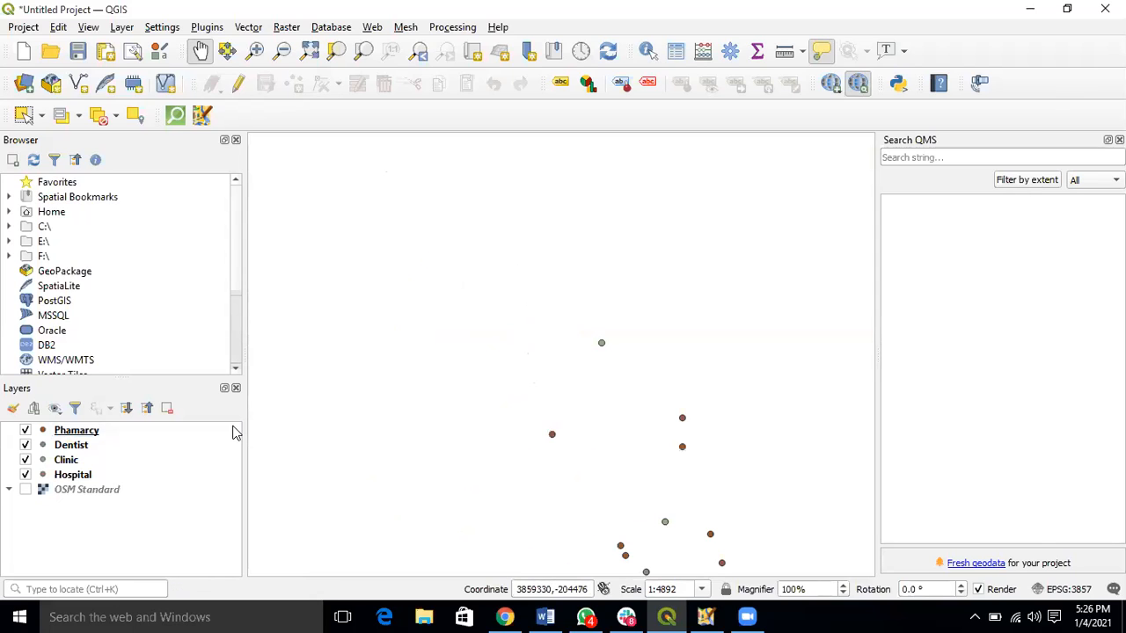
click(25, 446)
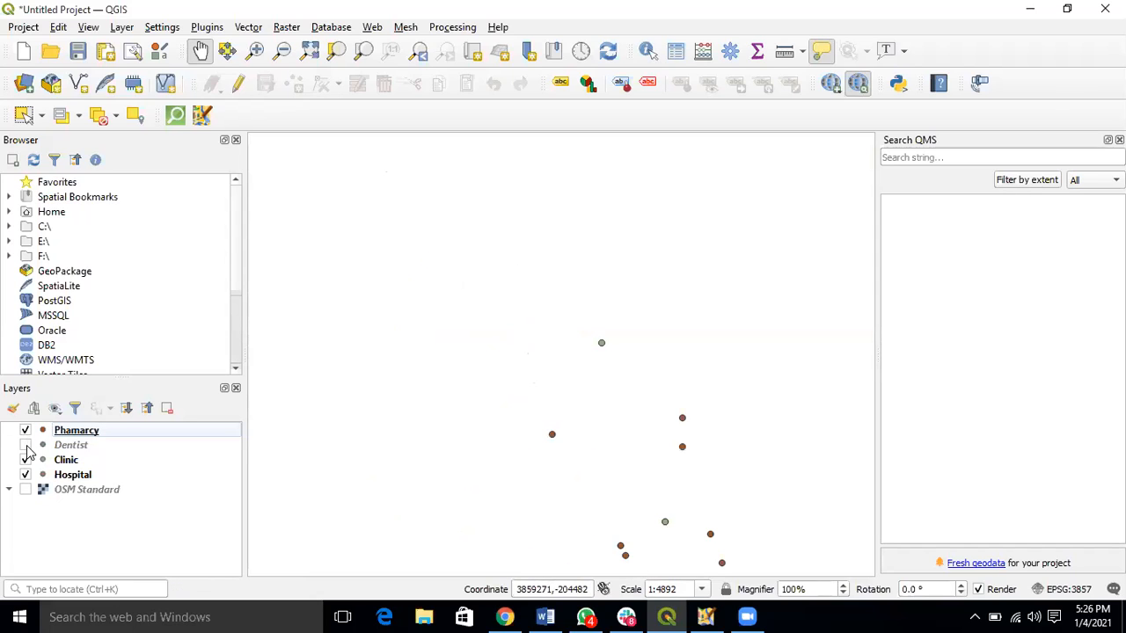
Hide the Clinic, Hospital and Phamarcy layers and turn on Dentist to inspect the dentist points alone
click(26, 460)
click(25, 475)
click(26, 431)
click(25, 445)
scroll(556, 517, down, 1)
drag(602, 511, 580, 276)
scroll(601, 303, up, 2)
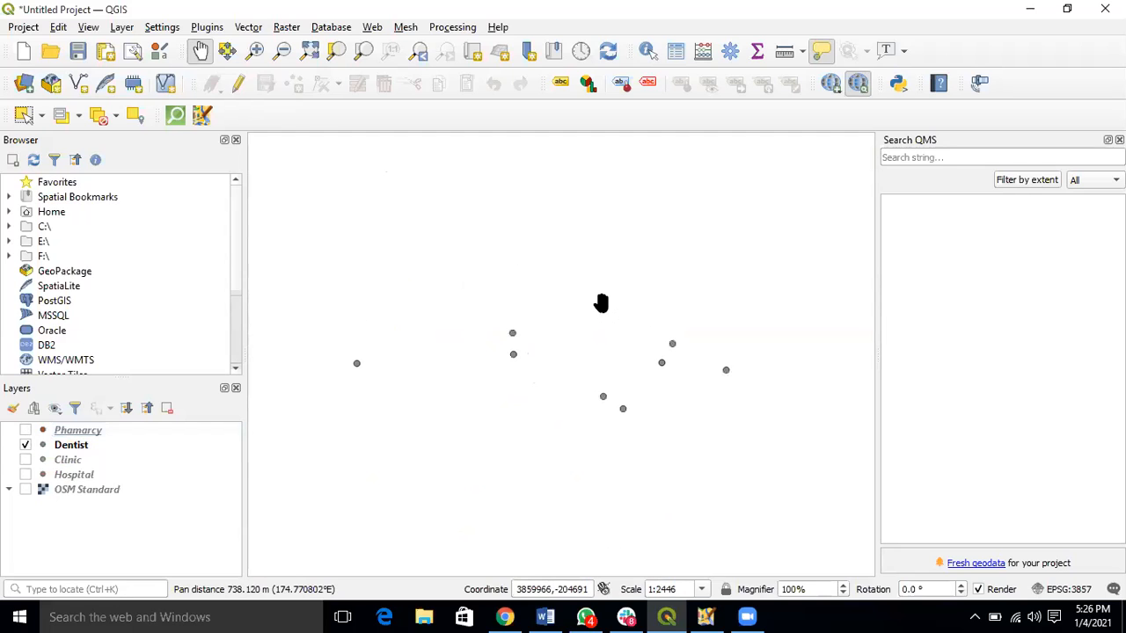
Swap the visible layer from Dentist to Clinic to inspect the clinic points alone
click(25, 446)
click(26, 460)
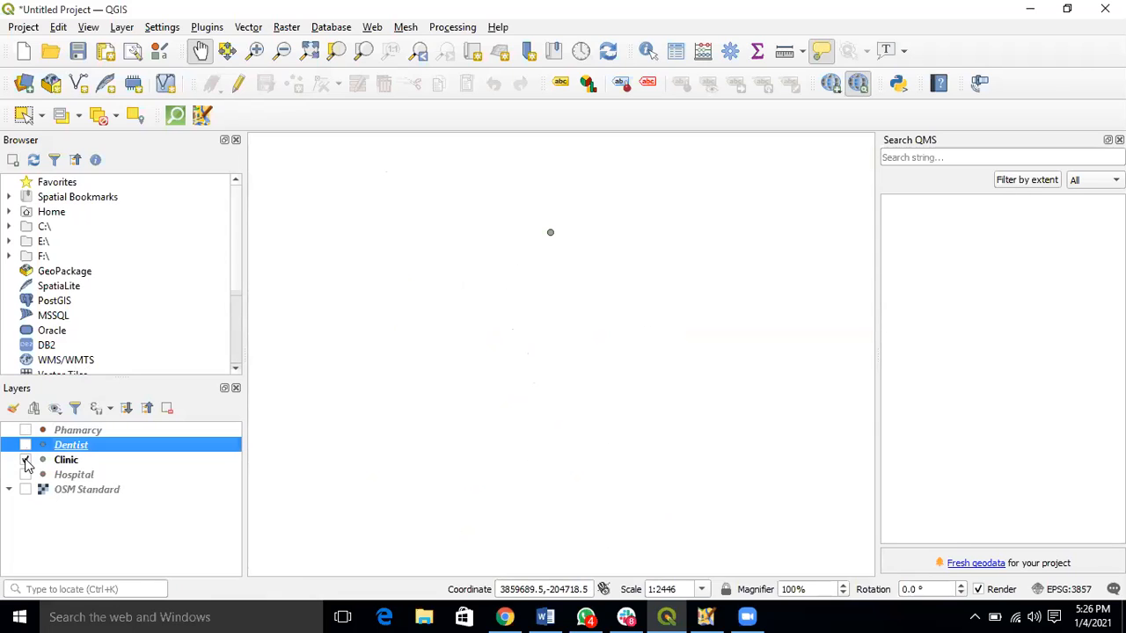
scroll(550, 240, down, 3)
scroll(544, 331, down, 1)
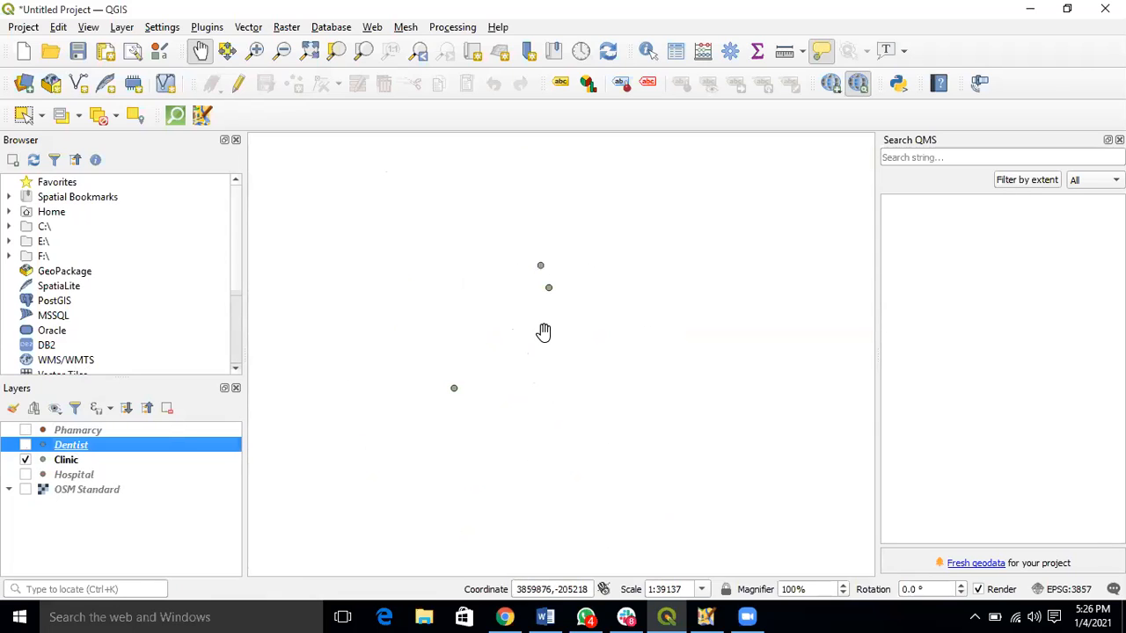
Hide the Clinic layer and show Hospital to inspect the hospital points alone
click(26, 460)
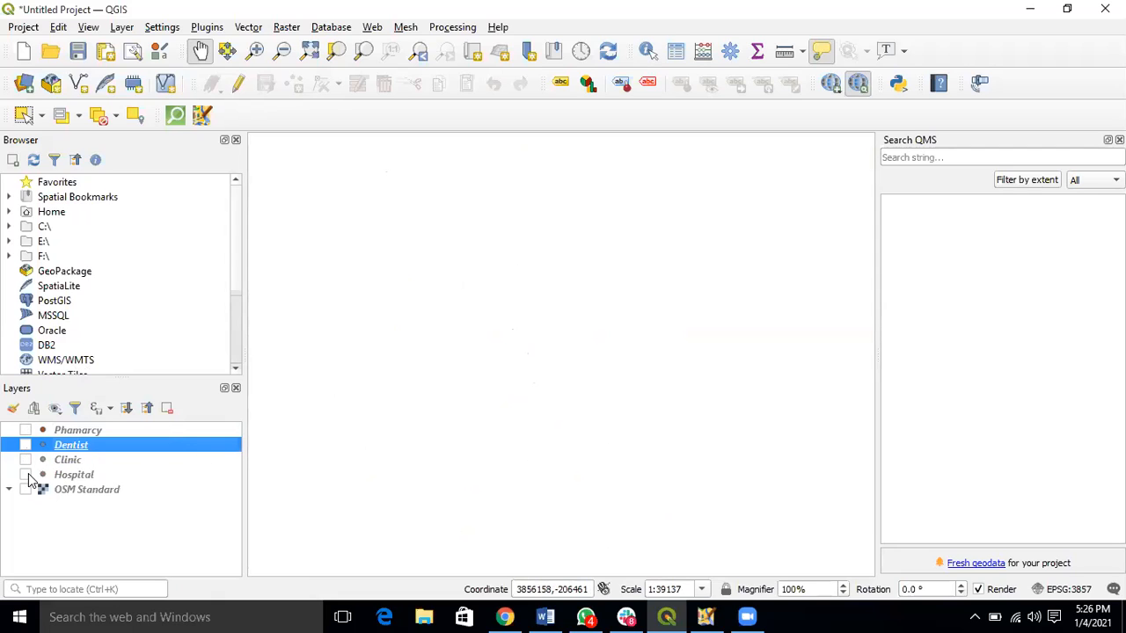
click(25, 475)
scroll(548, 291, up, 4)
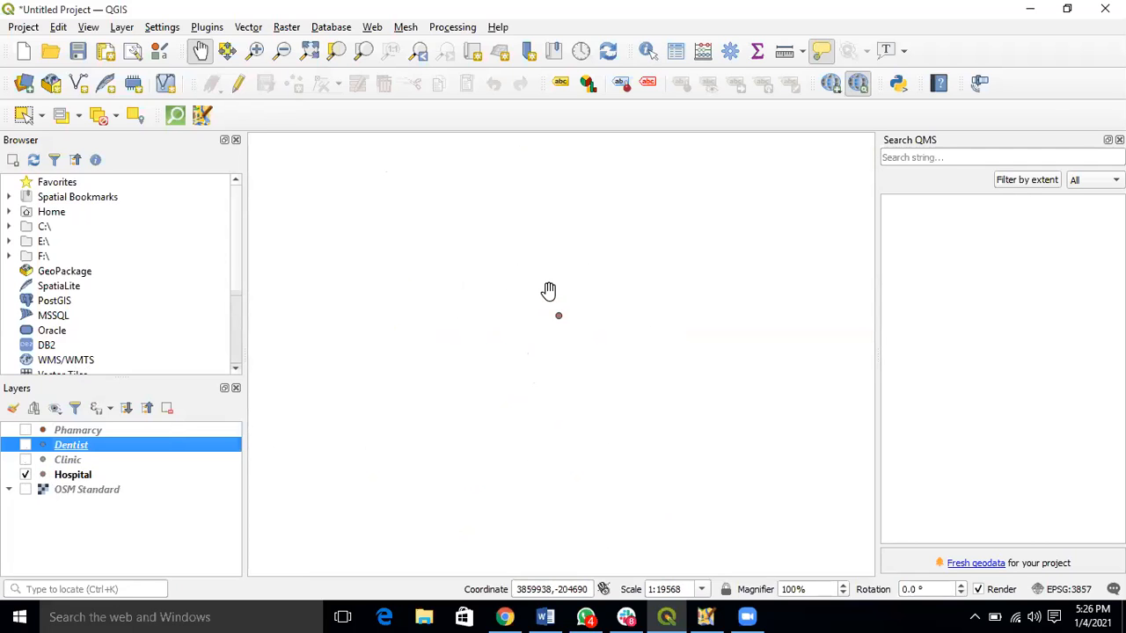
scroll(548, 291, down, 2)
Turn the Phamarcy, Dentist and Clinic layers back on alongside Hospital
click(25, 431)
click(25, 446)
click(25, 460)
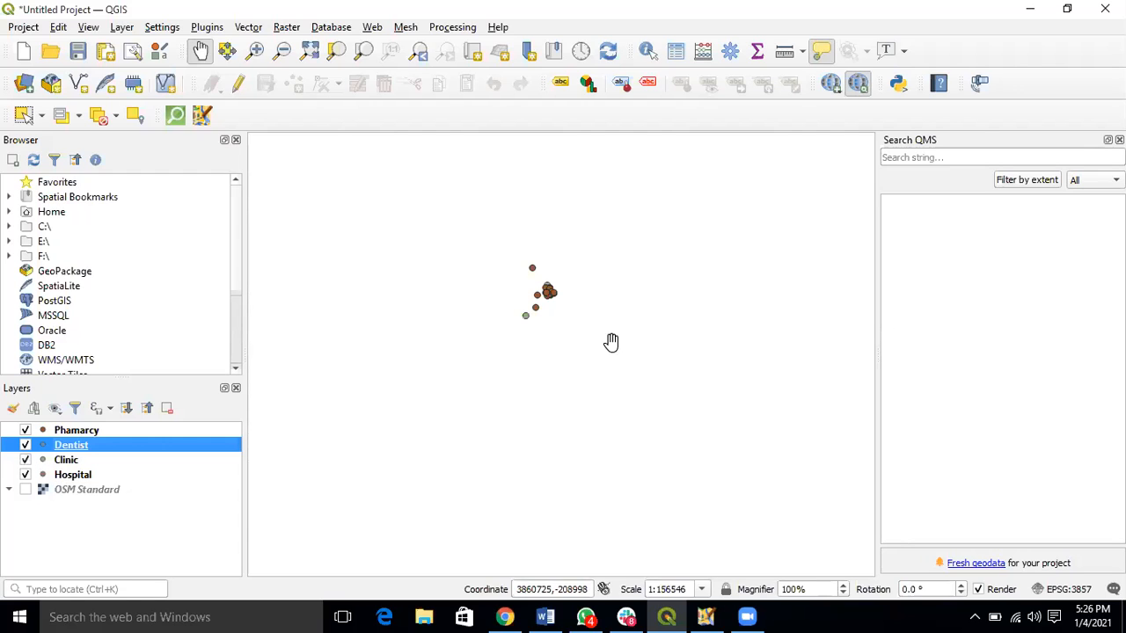
Examine how all health facility points are distributed across Mugumu, briefly comparing them with the OSM Standard basemap
scroll(518, 255, up, 3)
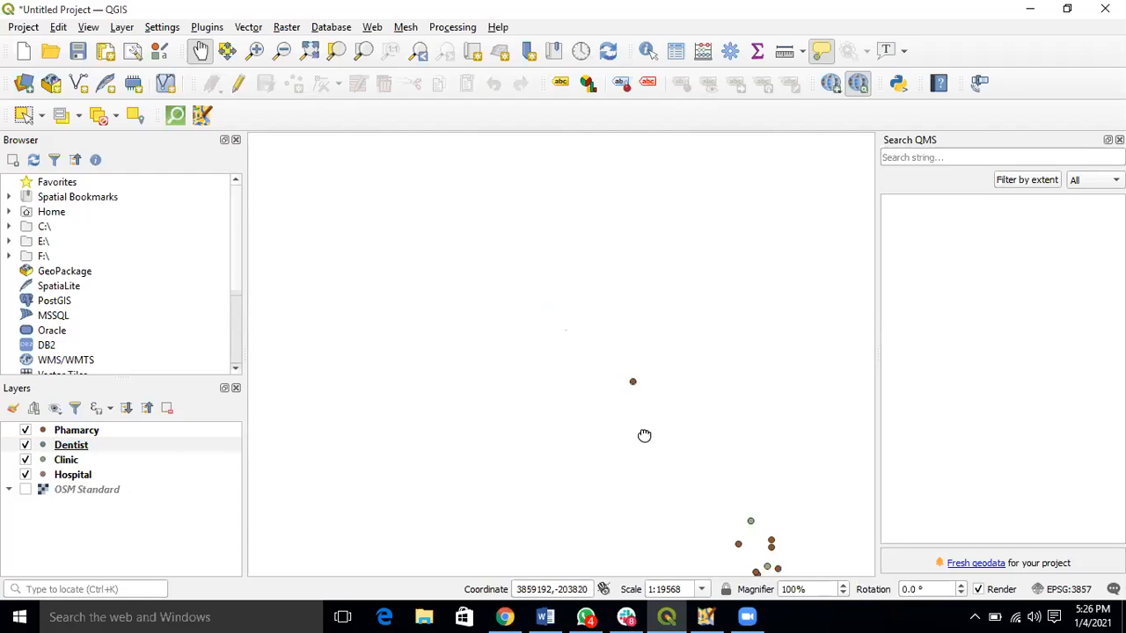
drag(646, 437, 495, 232)
scroll(557, 343, up, 3)
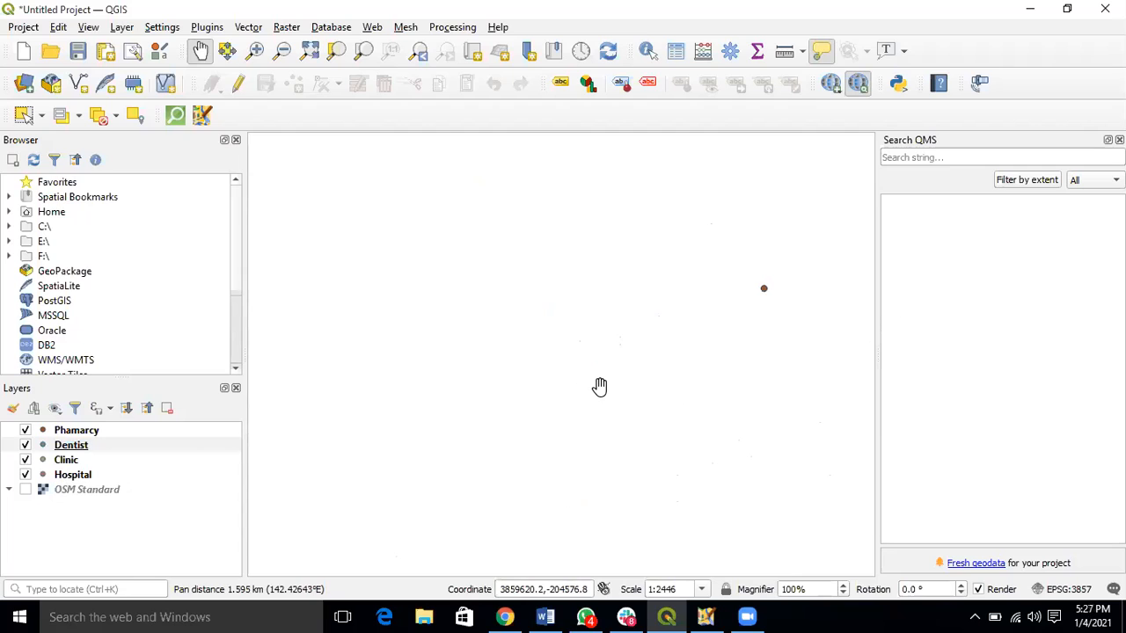
scroll(599, 385, down, 3)
drag(599, 388, 437, 325)
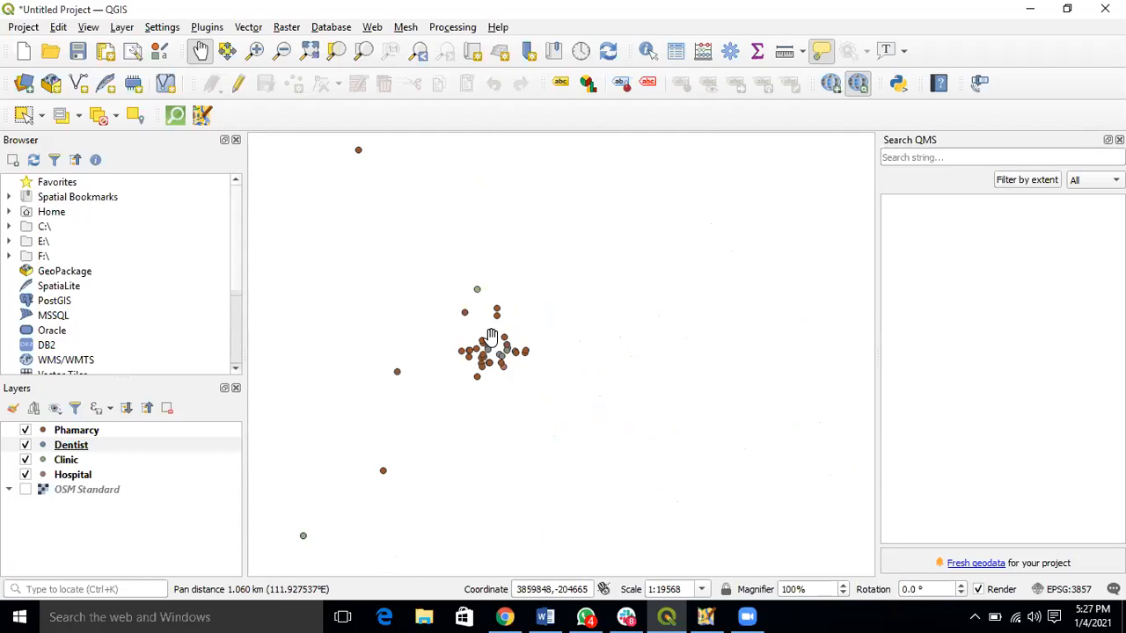
scroll(493, 337, up, 3)
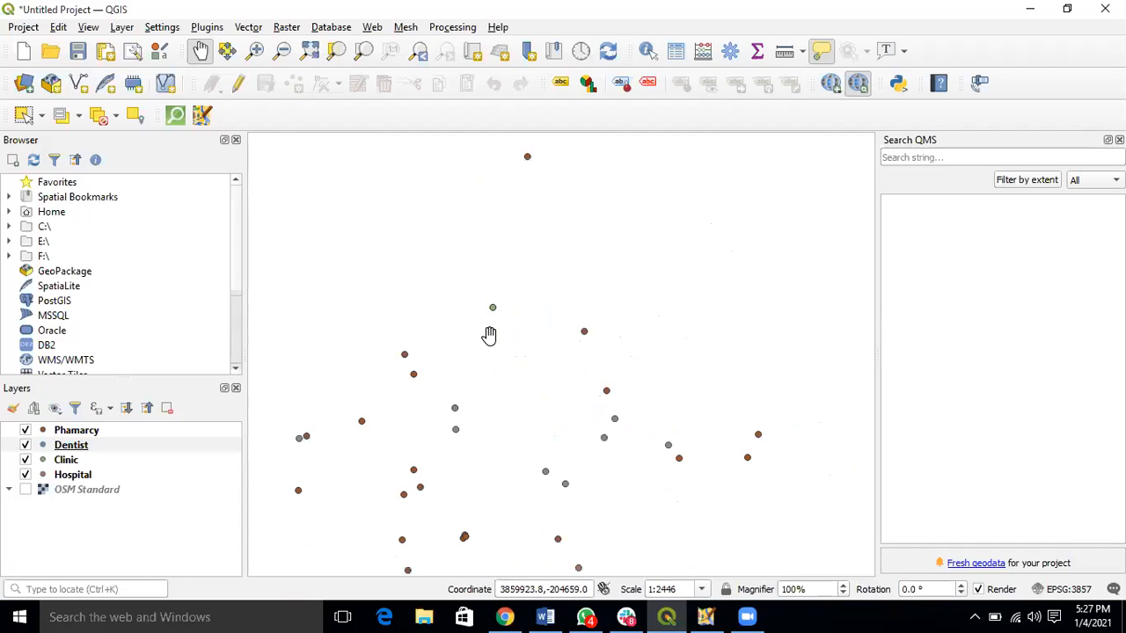
scroll(520, 349, down, 3)
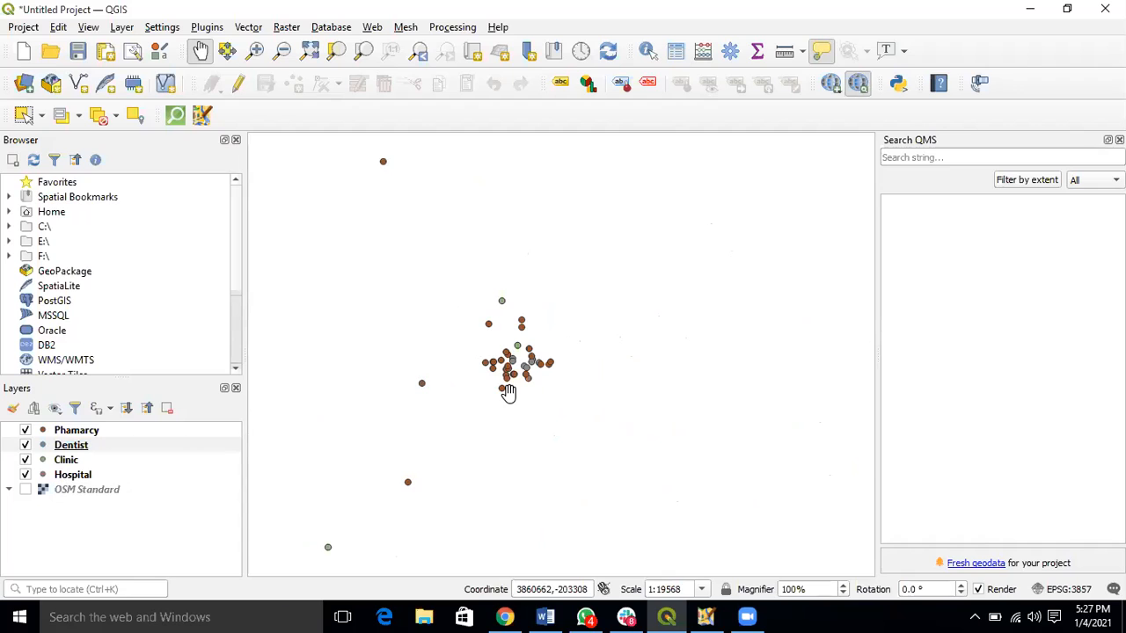
scroll(472, 366, down, 1)
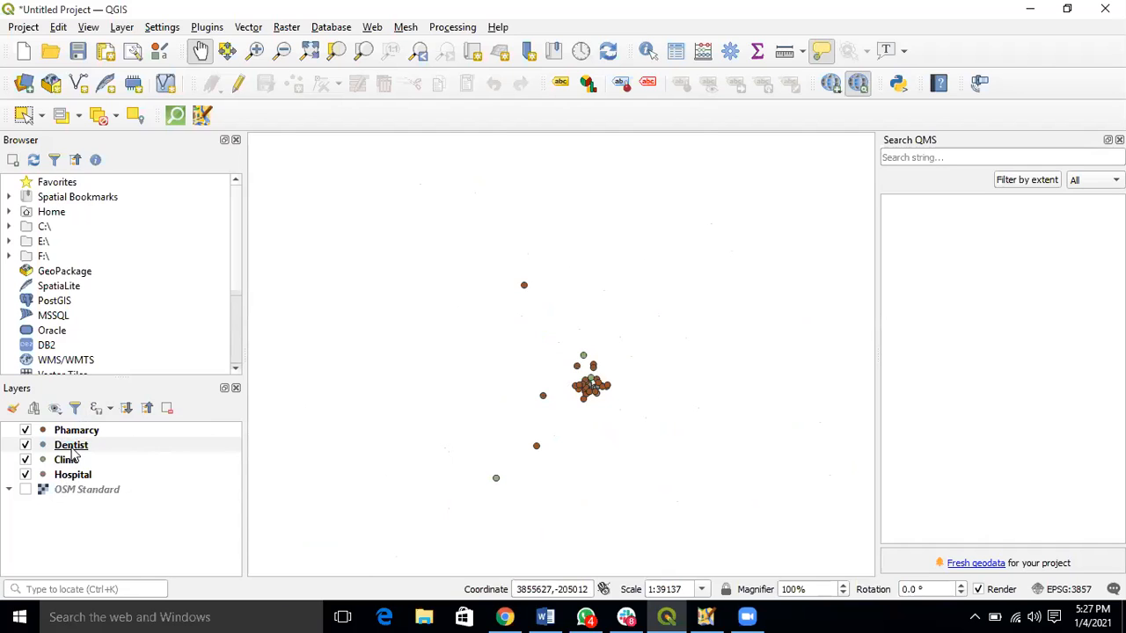
scroll(601, 393, up, 3)
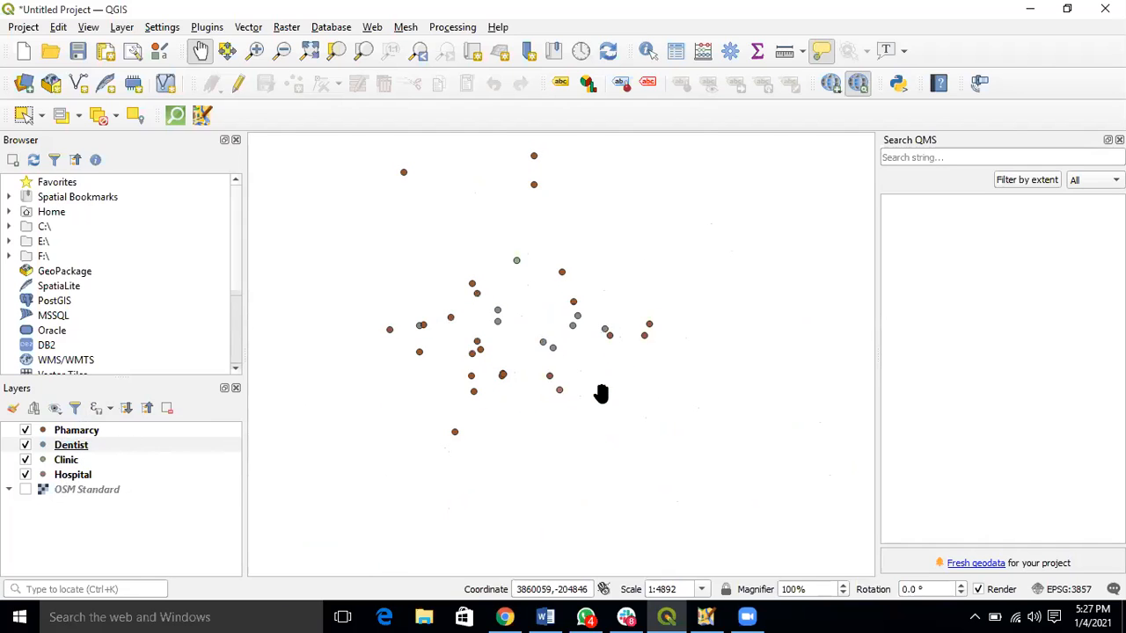
scroll(520, 356, down, 2)
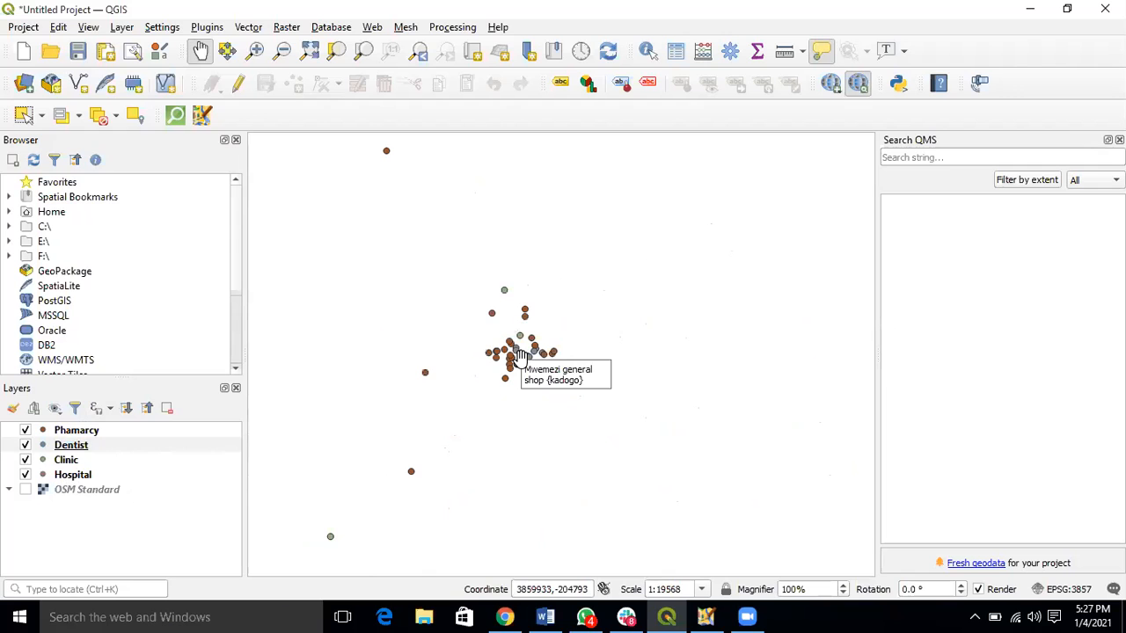
scroll(505, 308, up, 2)
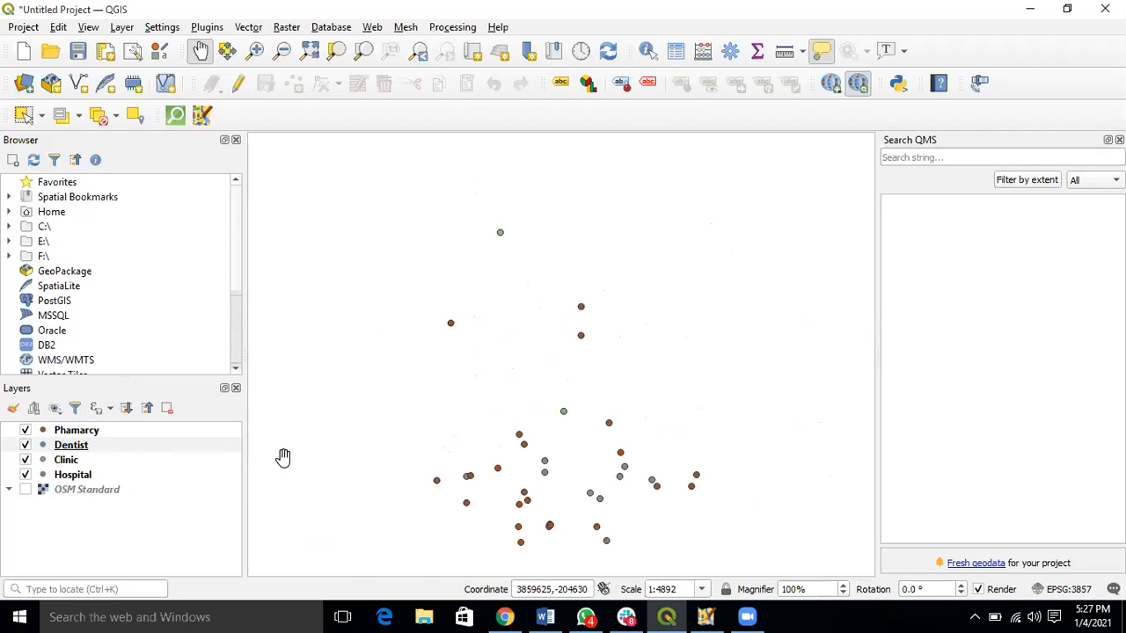
click(25, 490)
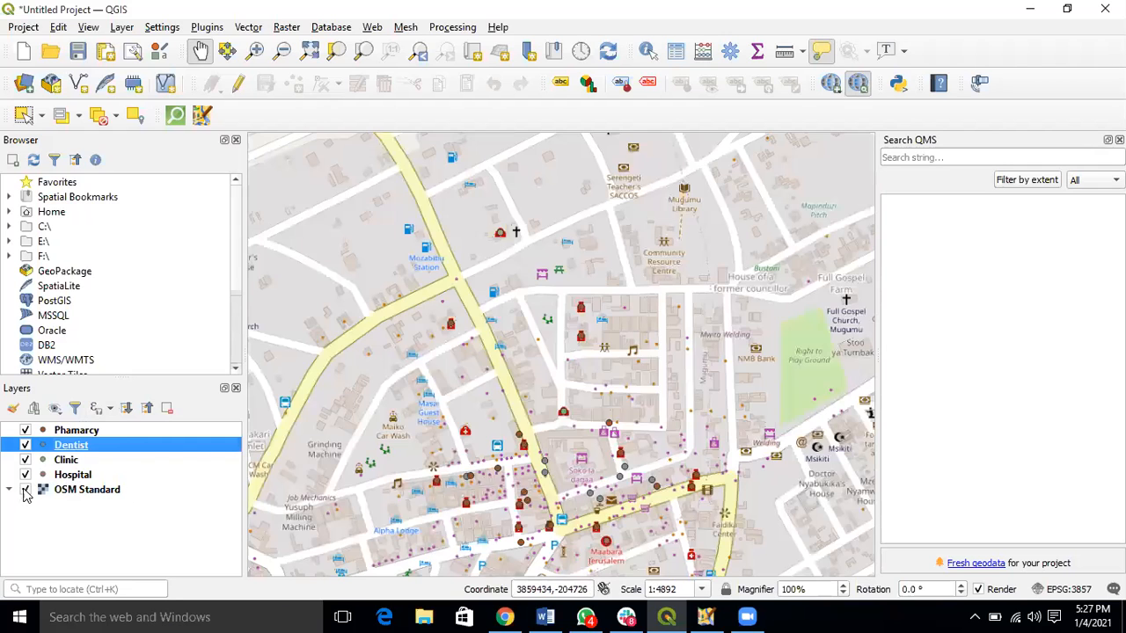
click(25, 490)
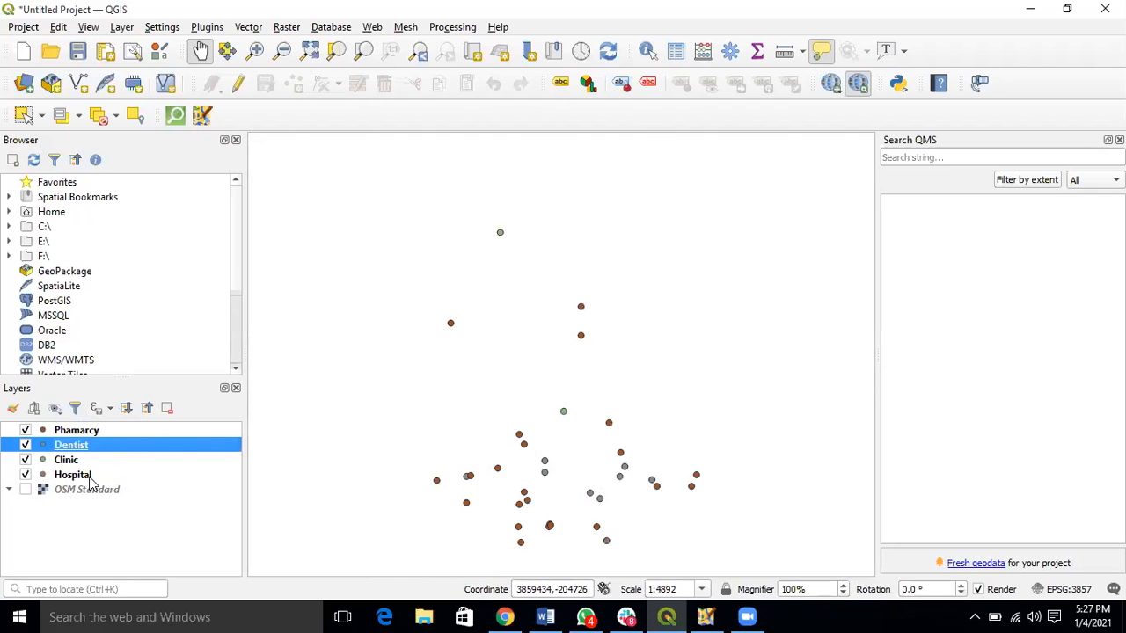
Open a new QuickOSM quick query and choose highway as its key
click(250, 31)
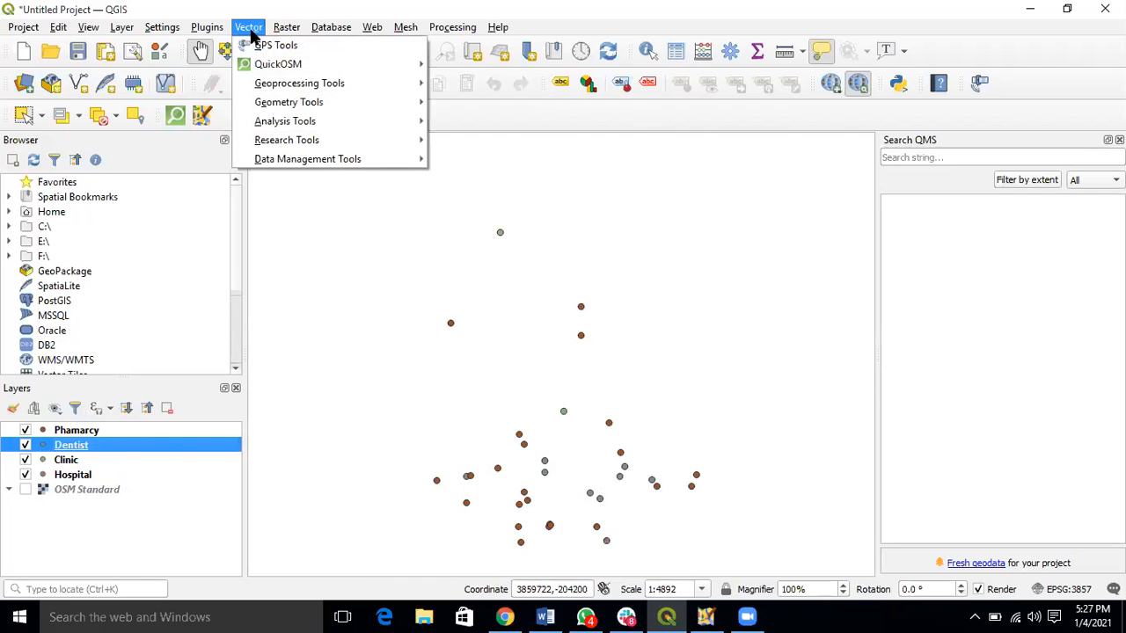
mouse_move(352, 64)
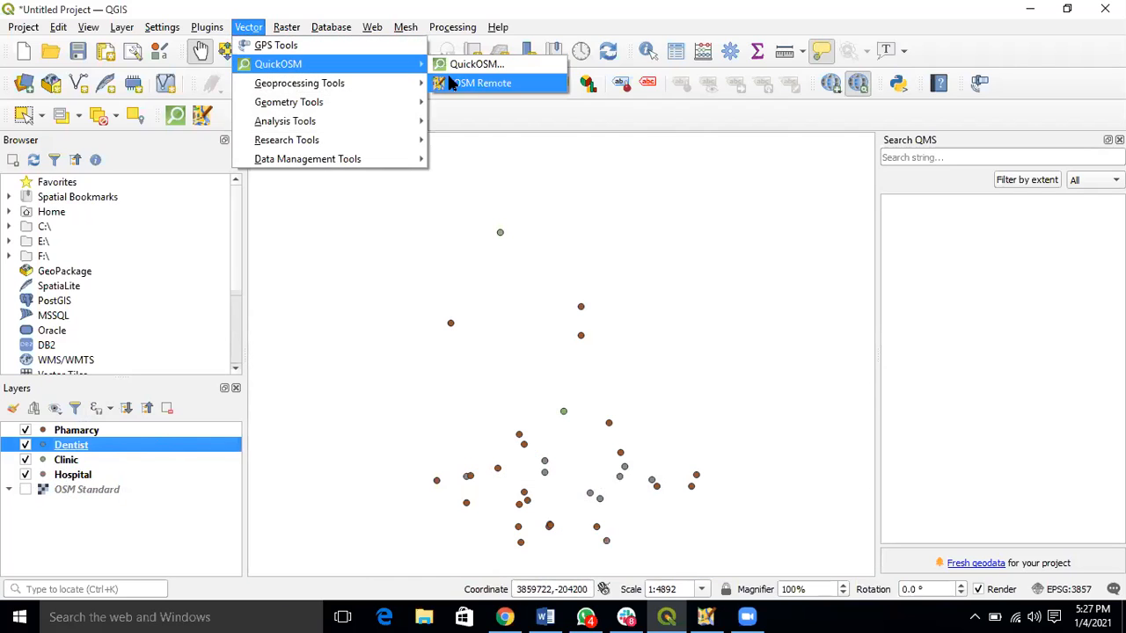
click(480, 64)
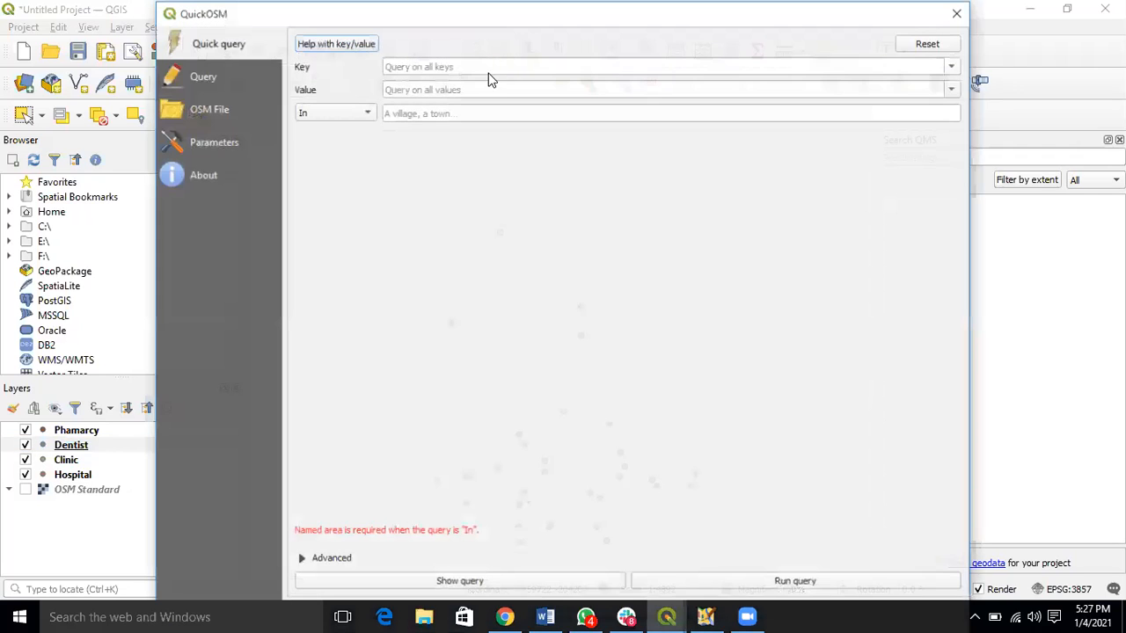
click(952, 66)
scroll(428, 117, down, 1)
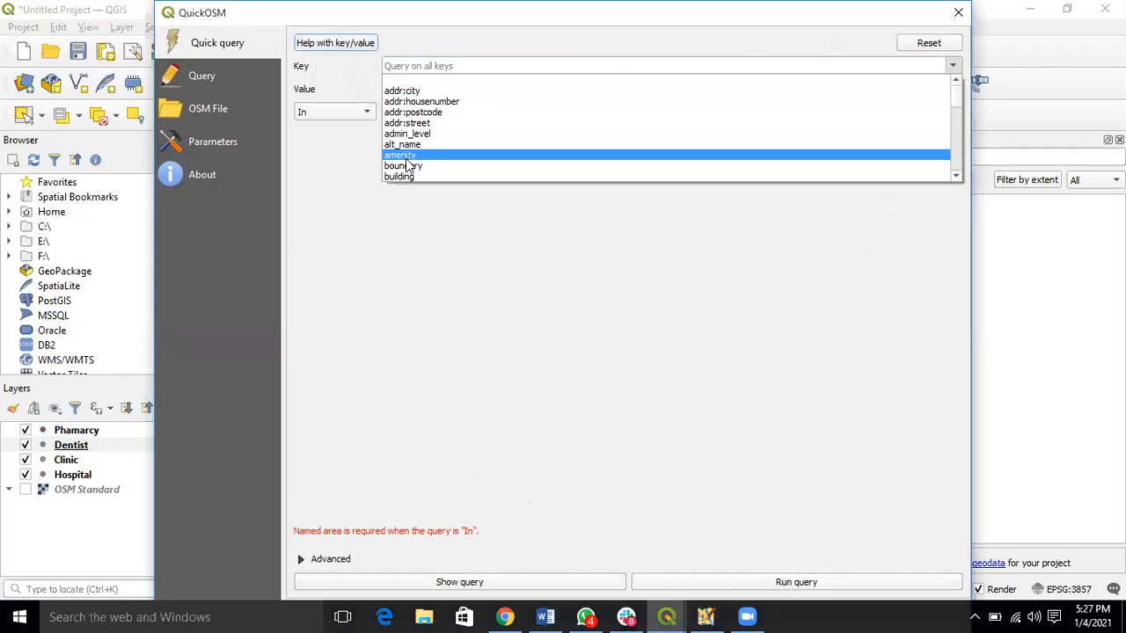
scroll(413, 167, down, 4)
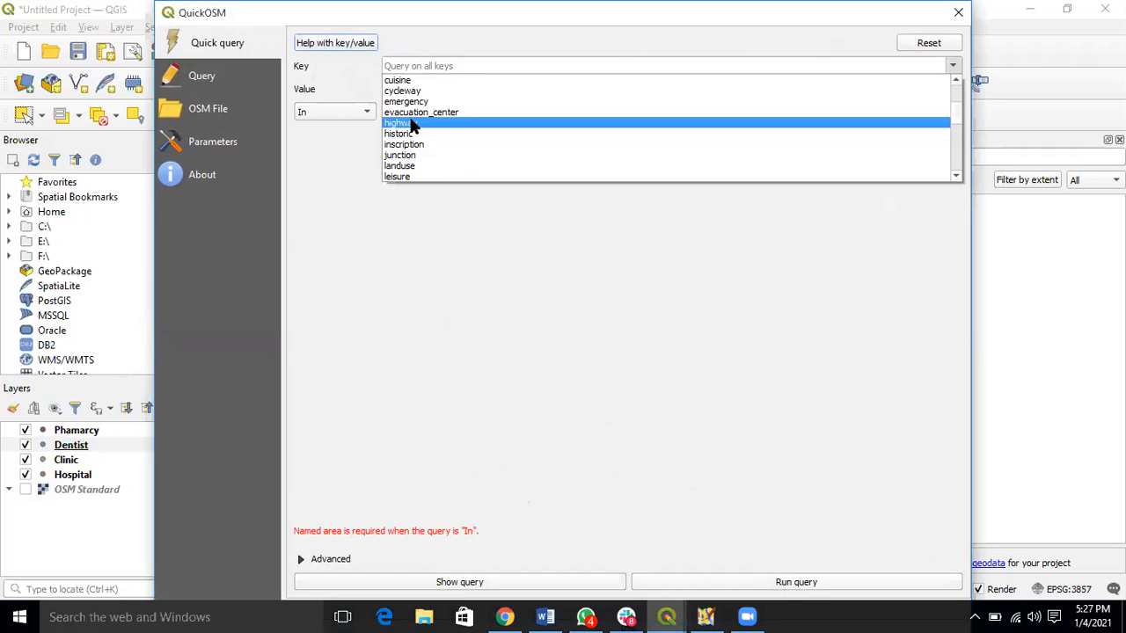
click(413, 125)
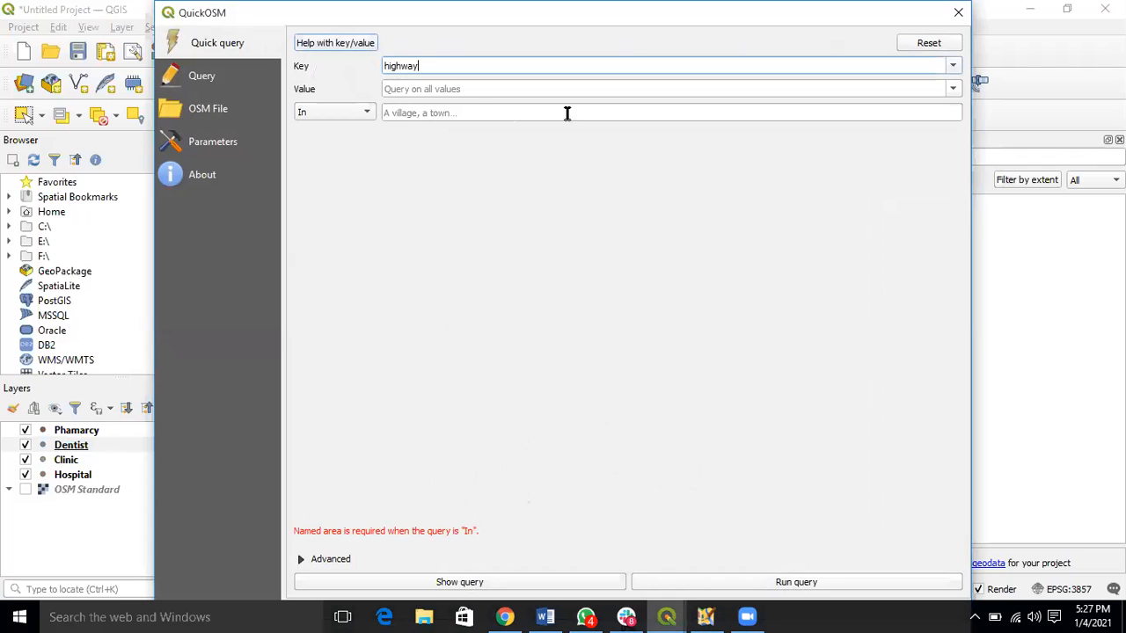
Set the query value to unclassified and the area to Mugumu, run the query, and close QuickOSM
click(950, 89)
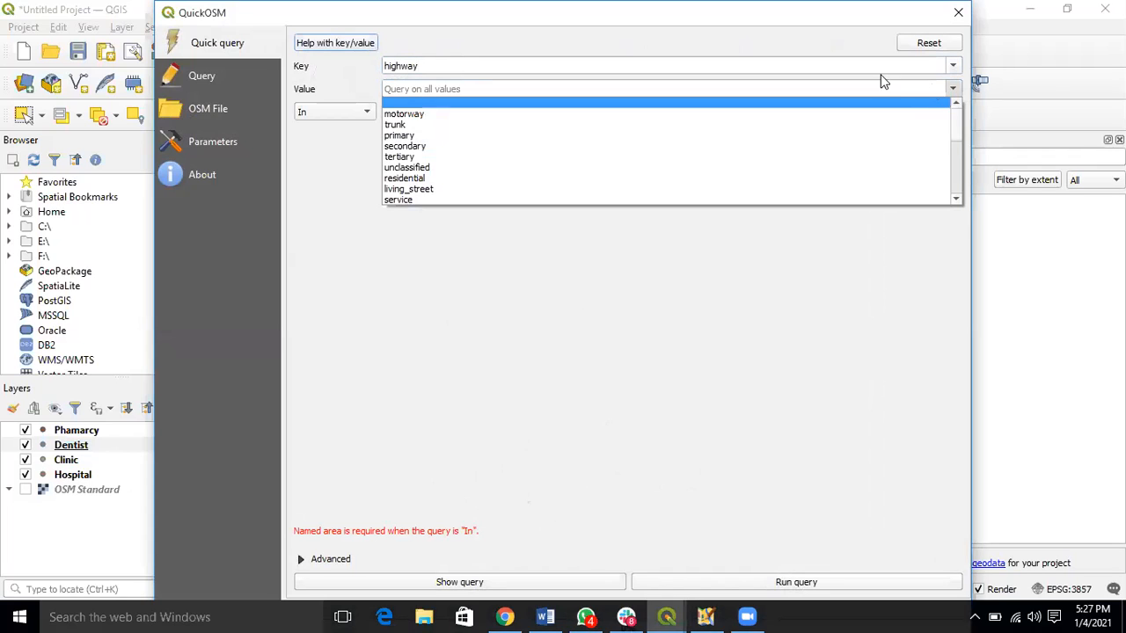
click(419, 169)
click(405, 112)
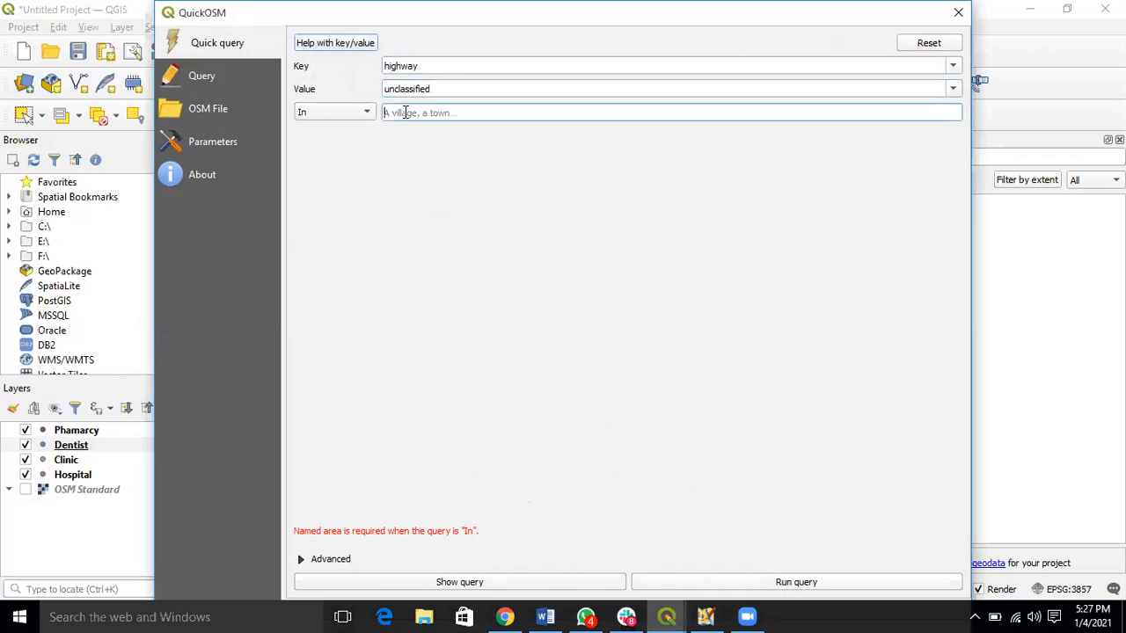
text(Mugumu)
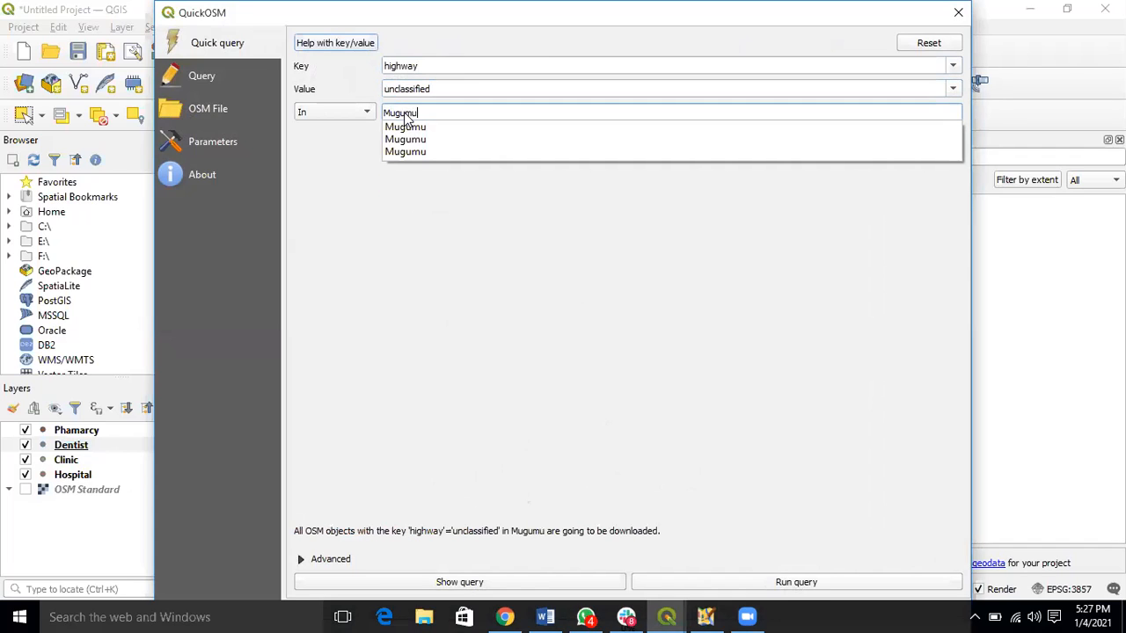
click(405, 129)
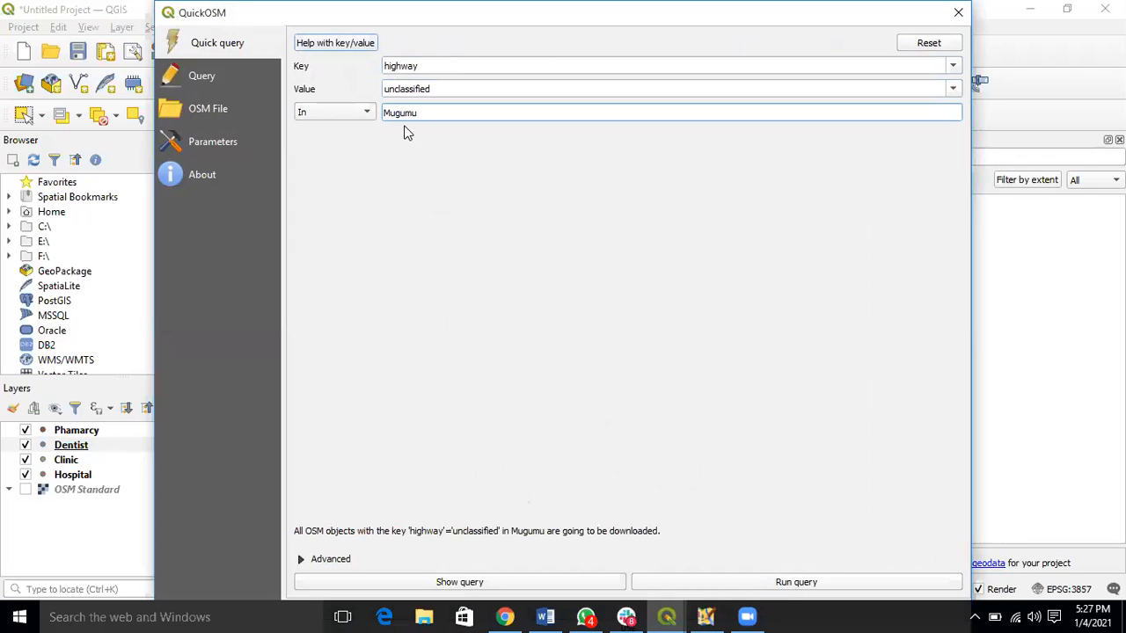
click(712, 585)
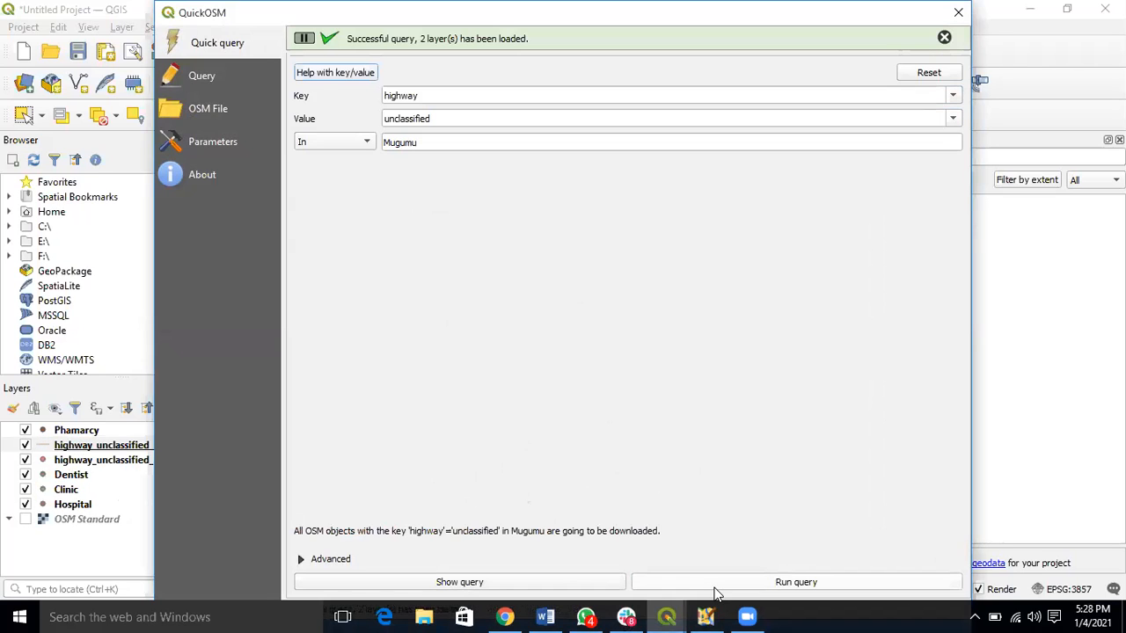
click(958, 12)
Export the highway_unclassified_Mugumu line layer as an ESRI Shapefile named Road and add it to the map
scroll(770, 334, down, 4)
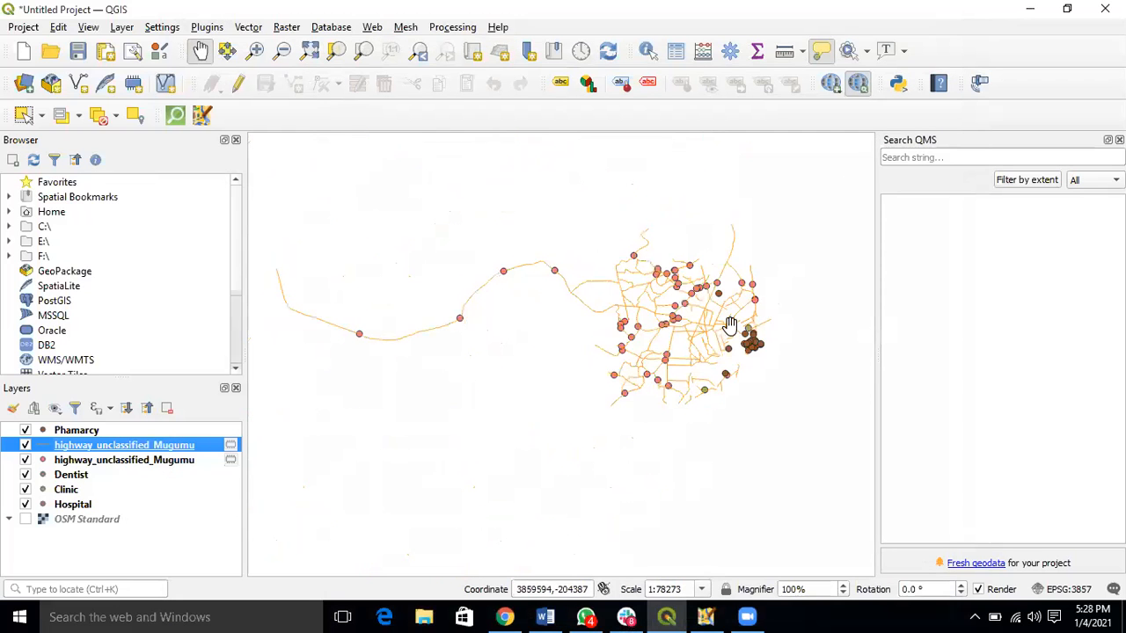
scroll(711, 293, up, 1)
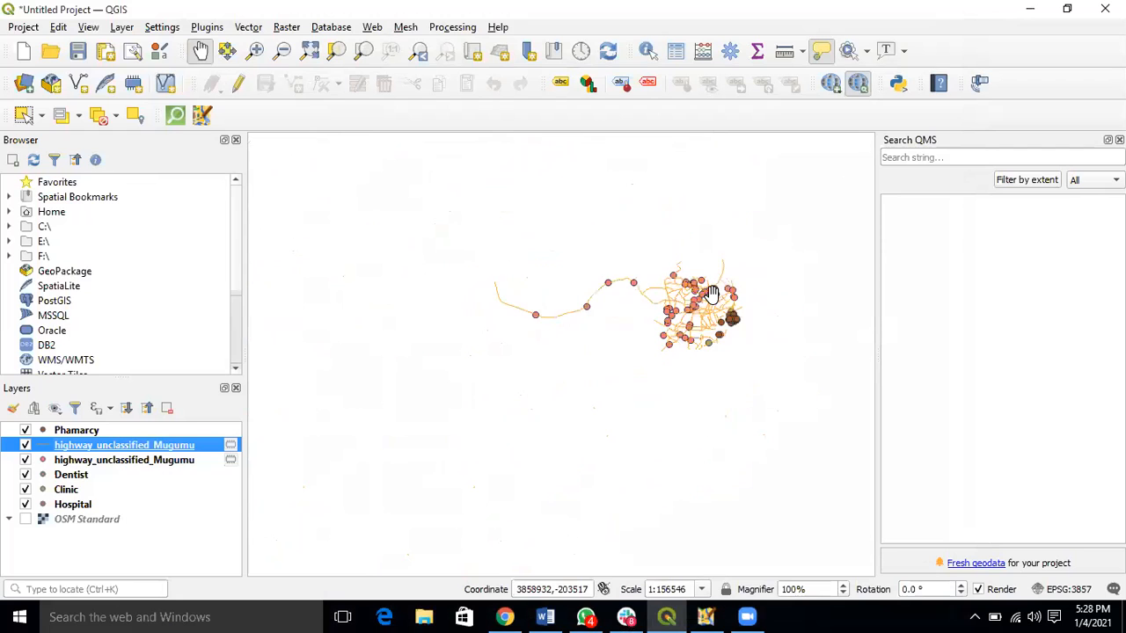
scroll(717, 301, up, 1)
scroll(718, 300, down, 2)
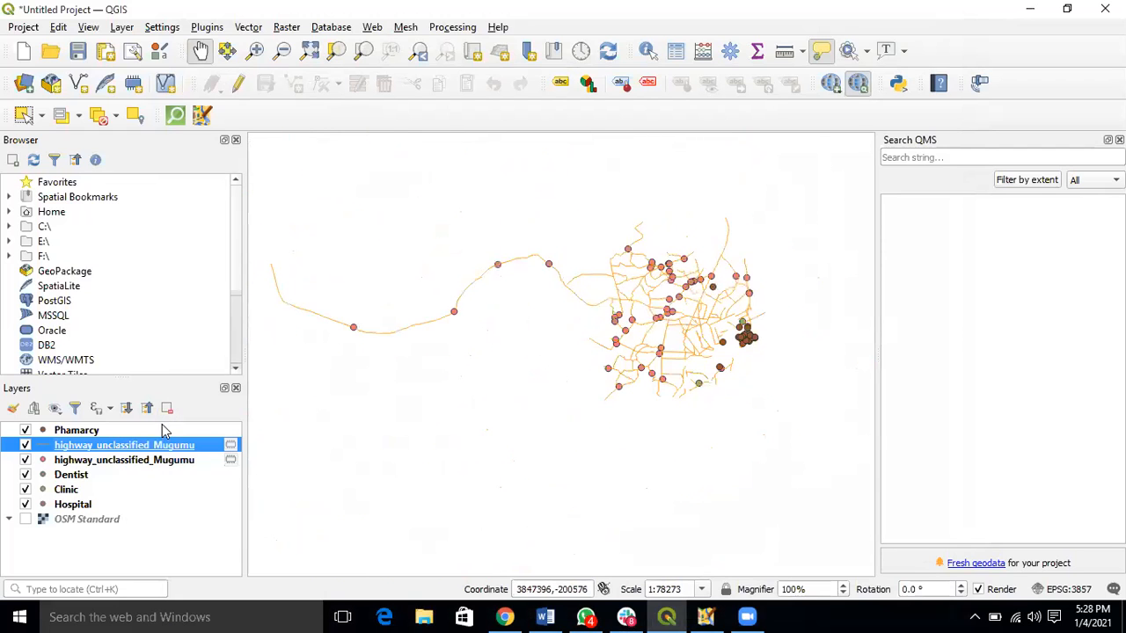
right_click(150, 448)
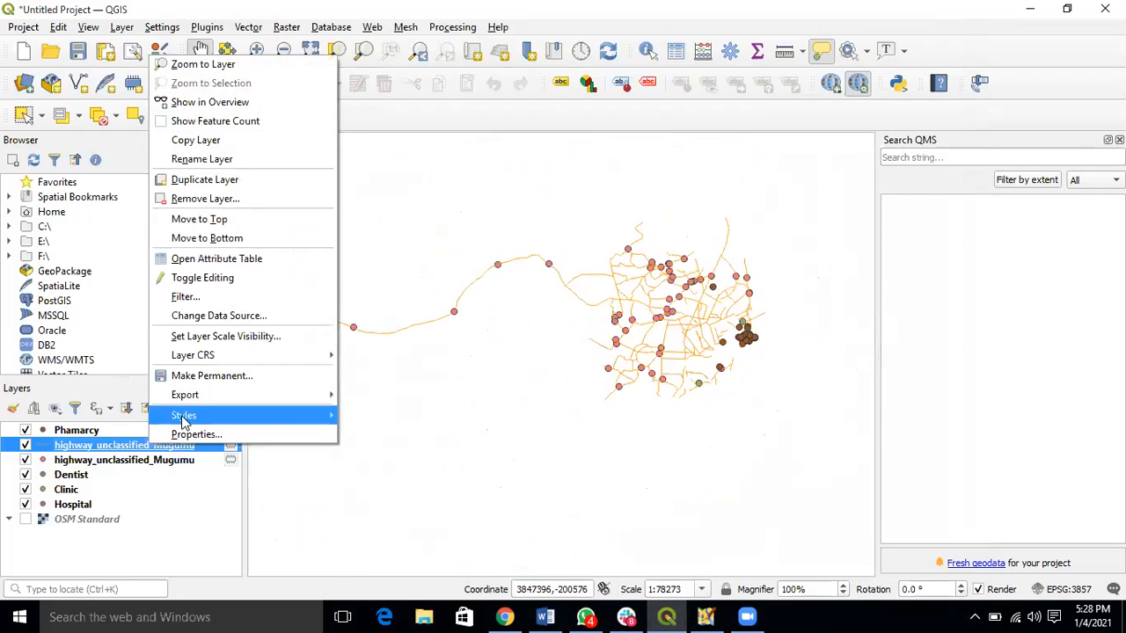
mouse_move(232, 402)
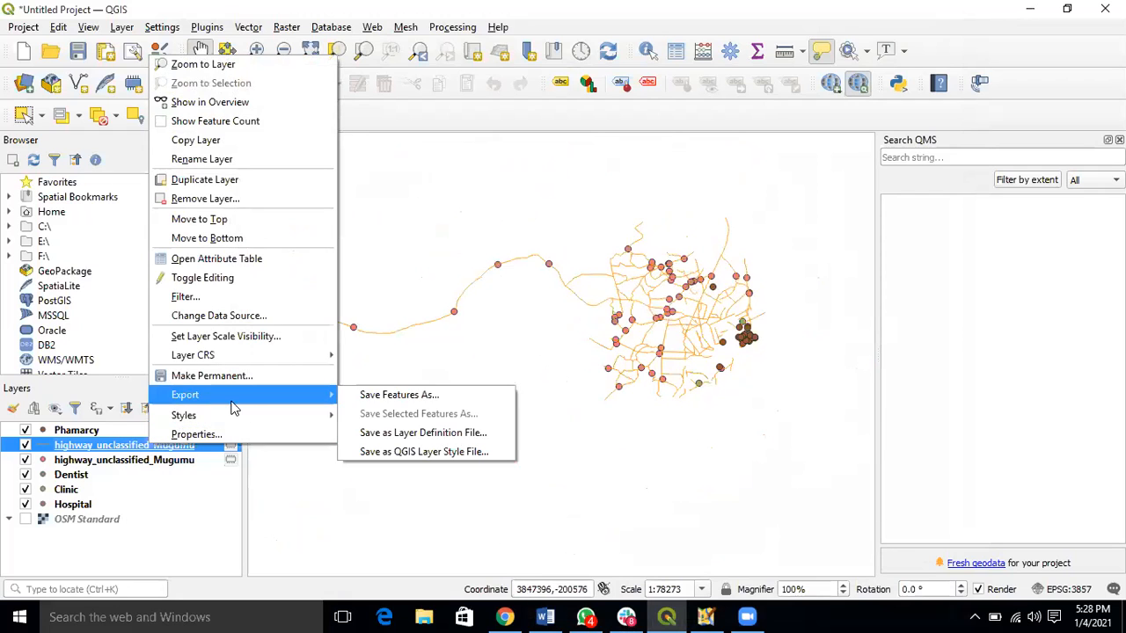
click(360, 398)
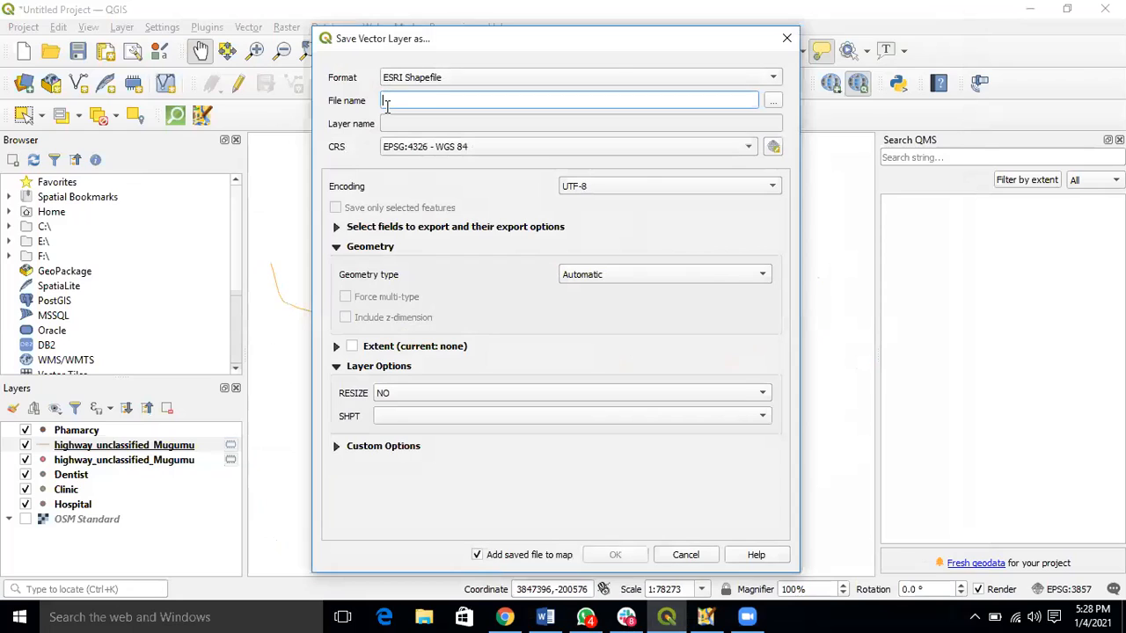
text(Road)
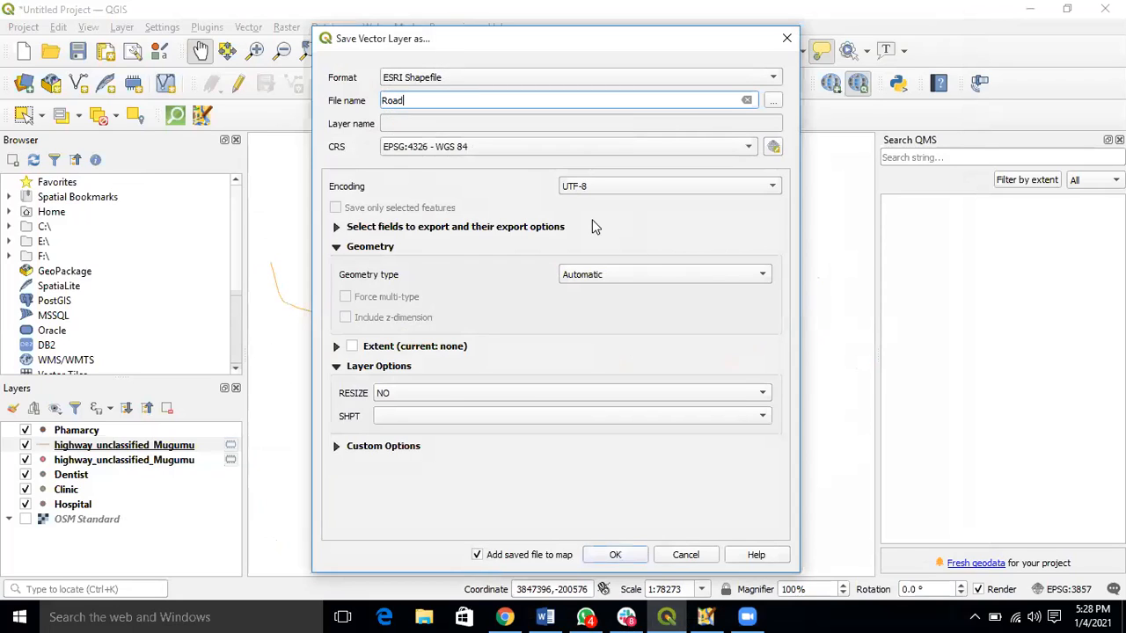
click(610, 556)
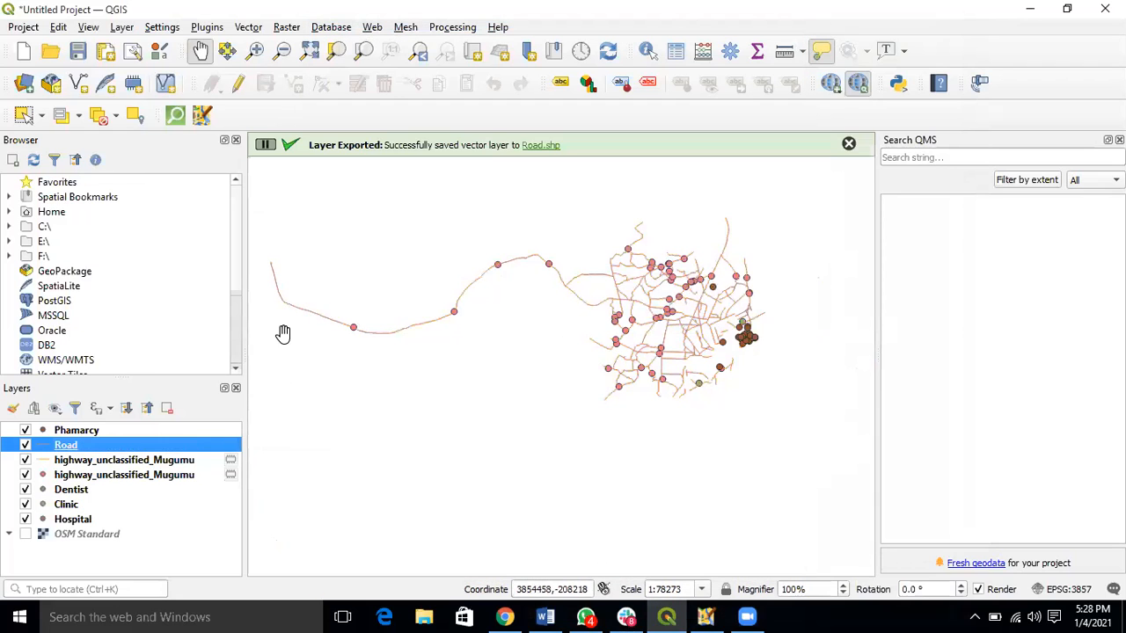
Remove the temporary highway_unclassified_Mugumu line layer from the project
click(113, 461)
right_click(113, 463)
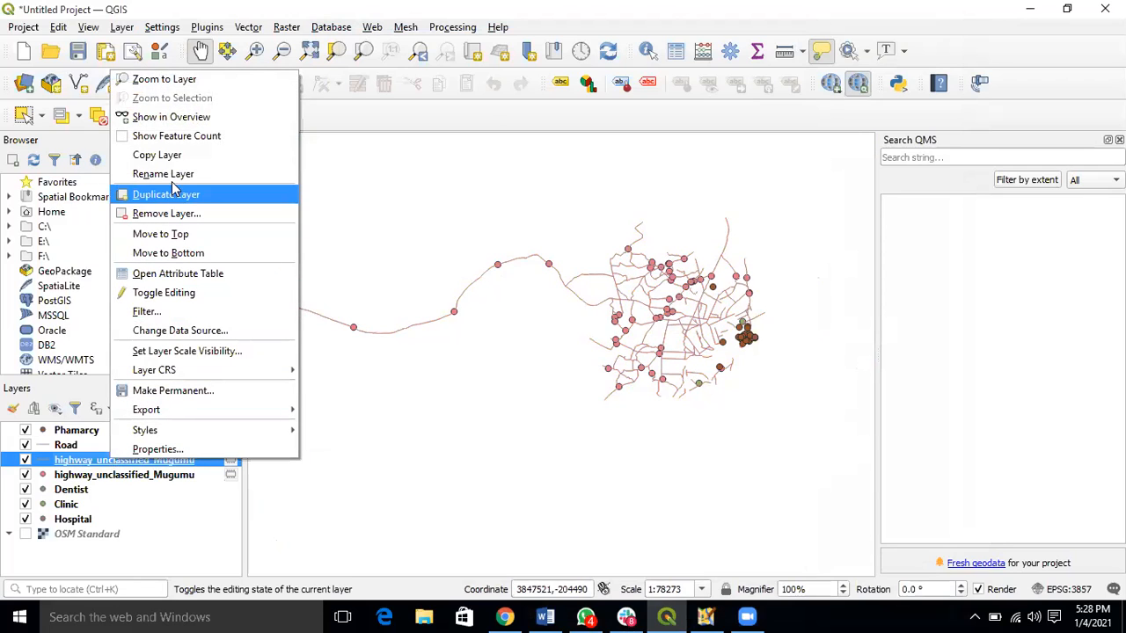
click(173, 214)
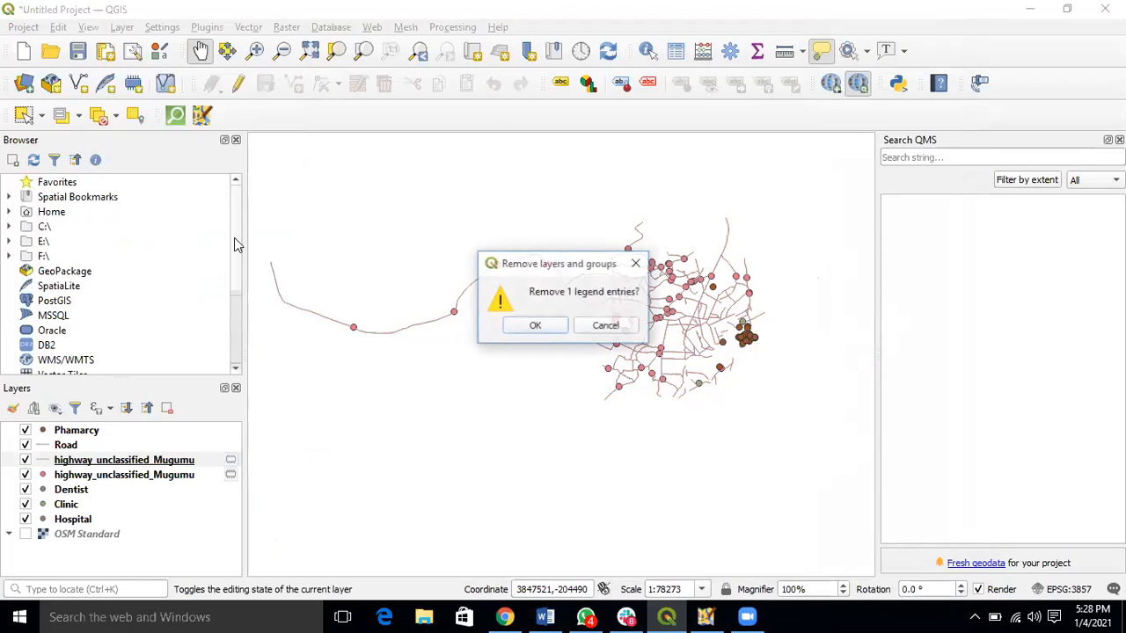
click(531, 325)
Move the Road layer below Hospital in the layer order so the facility points draw above the roads
drag(719, 376, 556, 424)
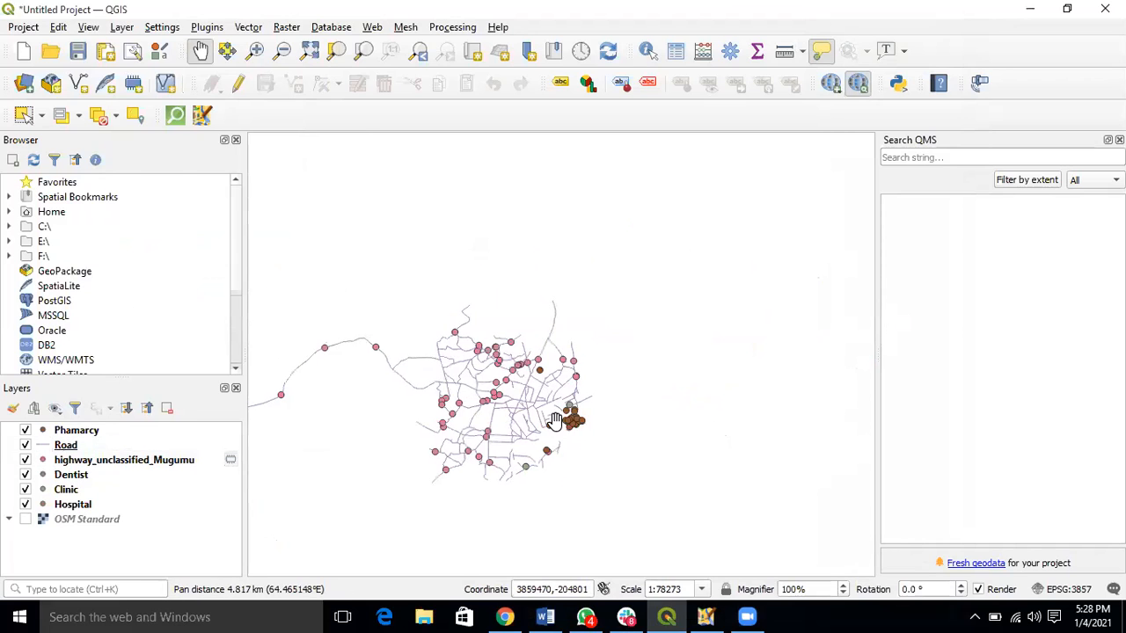
scroll(556, 424, up, 3)
scroll(597, 400, up, 2)
scroll(597, 400, down, 4)
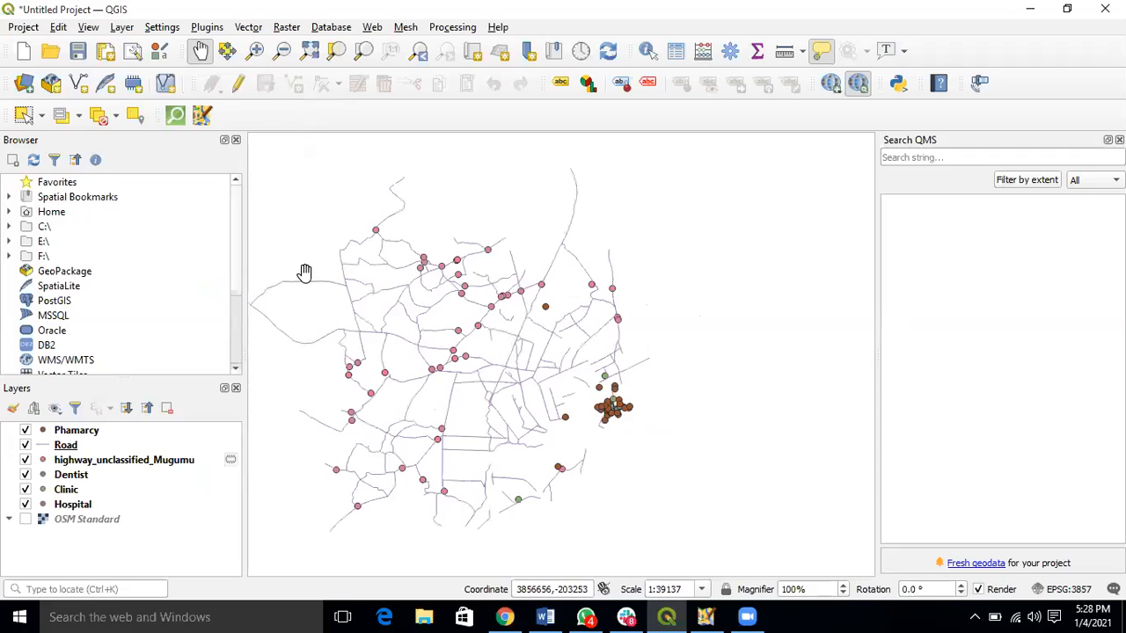
drag(307, 256, 492, 249)
scroll(585, 263, up, 3)
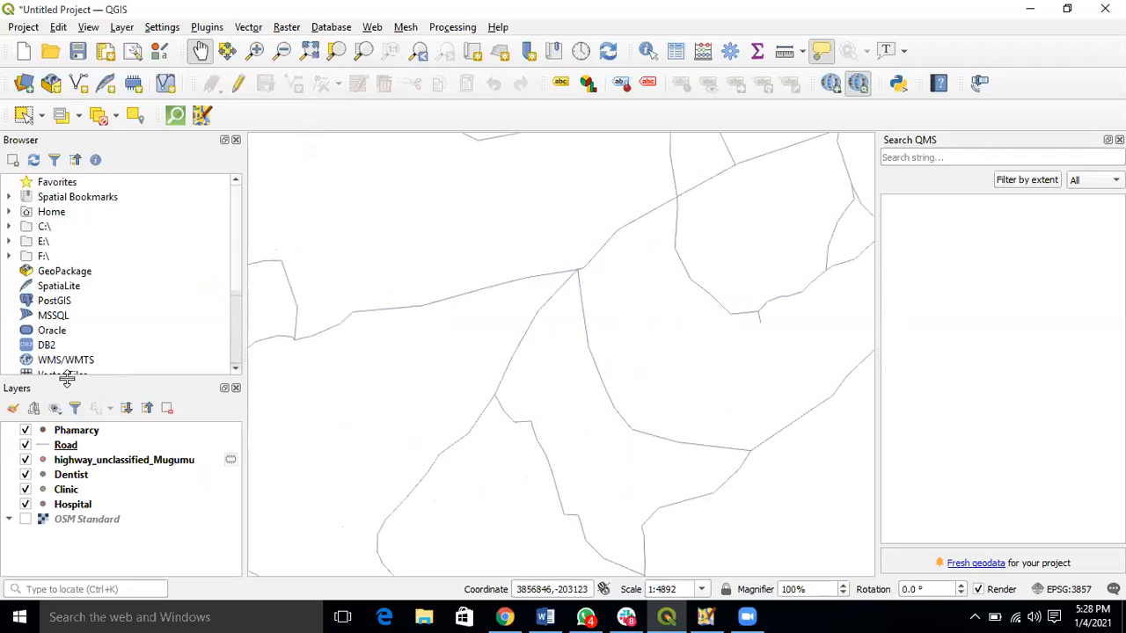
mouse_move(70, 434)
mouse_down()
mouse_move(63, 464)
mouse_move(80, 452)
mouse_up()
scroll(569, 349, down, 1)
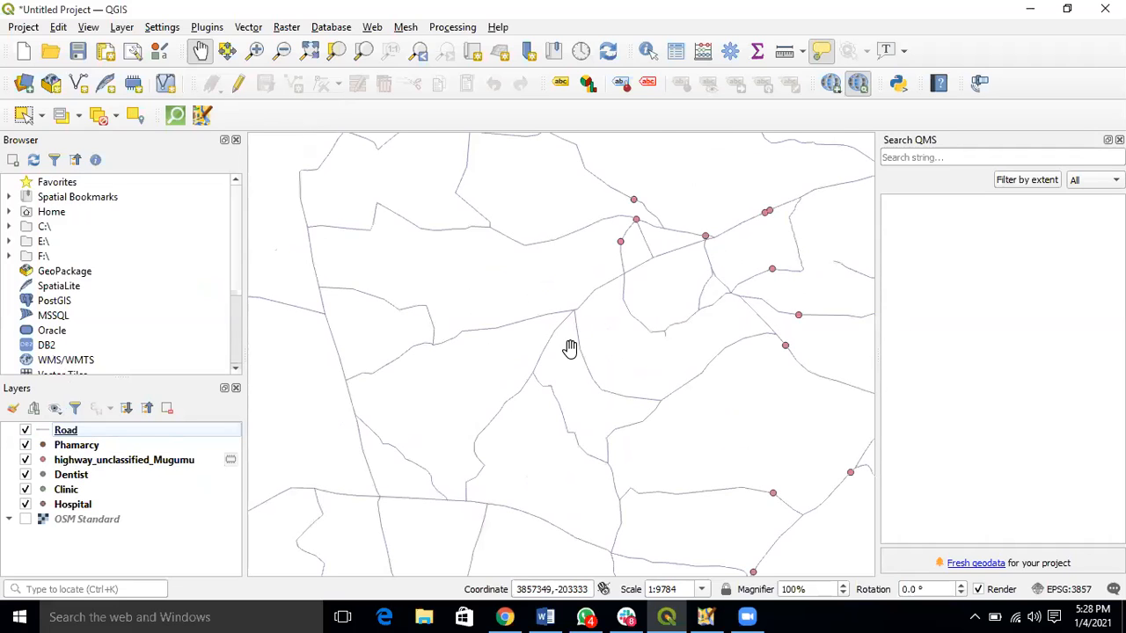
scroll(576, 356, down, 1)
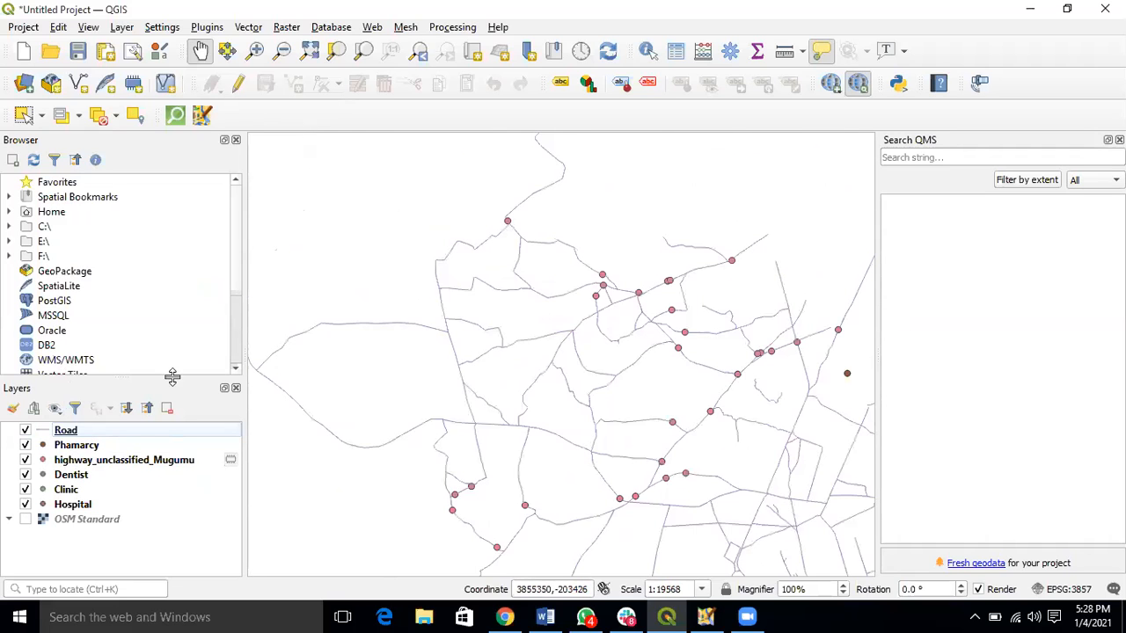
drag(92, 434, 84, 512)
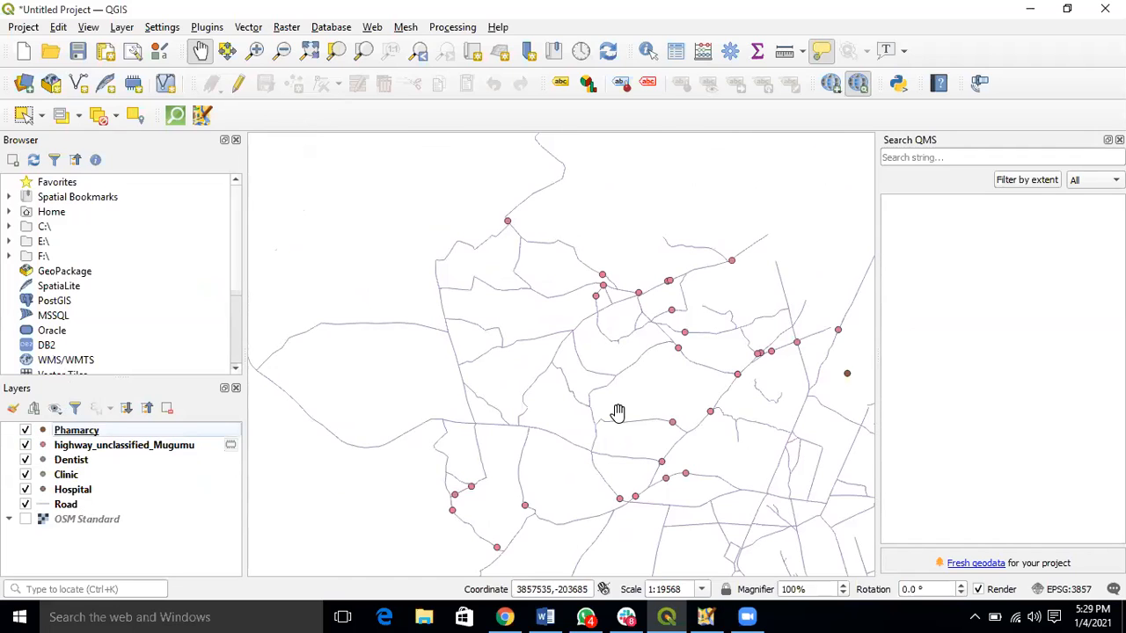
Examine the Mugumu road network together with the health facility points at several scales
scroll(617, 413, down, 1)
scroll(618, 413, down, 1)
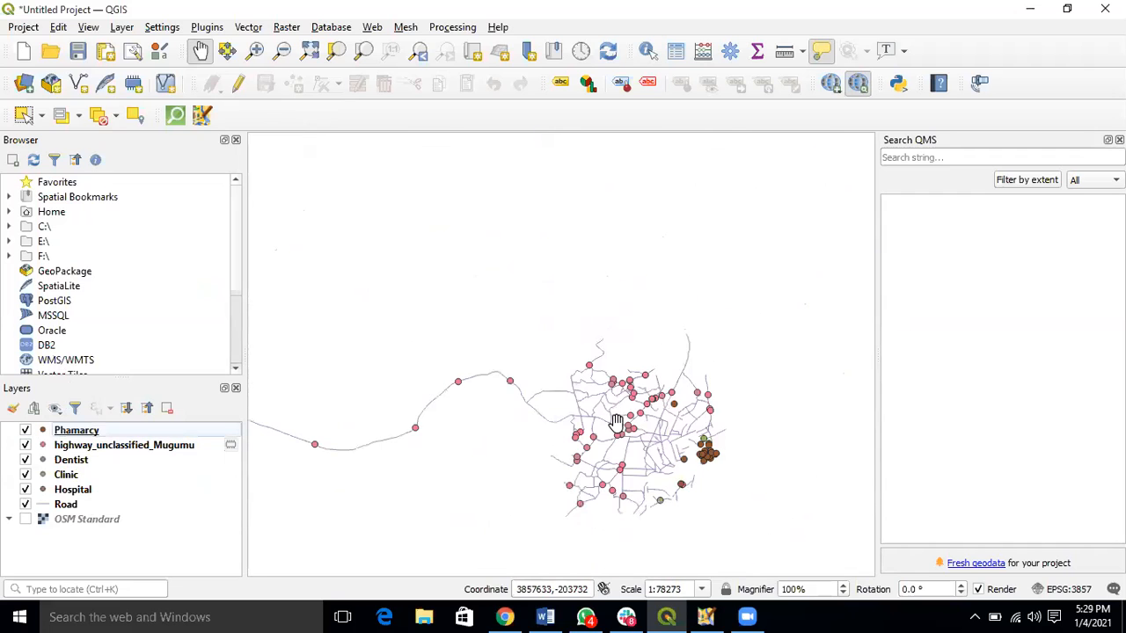
scroll(701, 453, up, 2)
scroll(701, 453, down, 1)
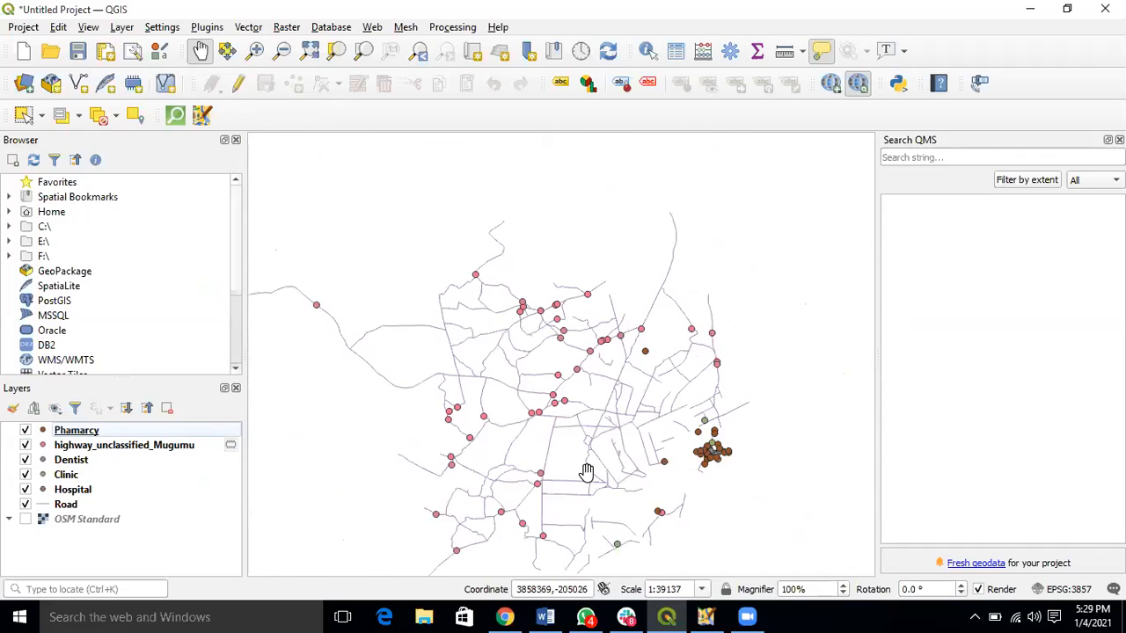
scroll(585, 467, down, 1)
scroll(576, 470, down, 1)
scroll(571, 472, up, 2)
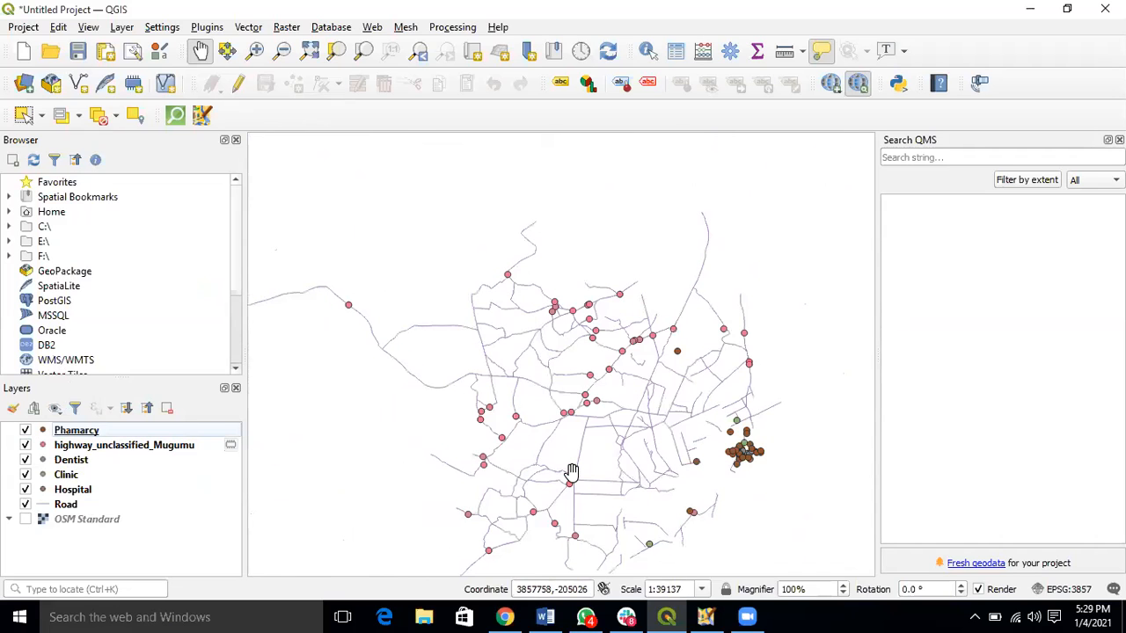
scroll(668, 443, down, 1)
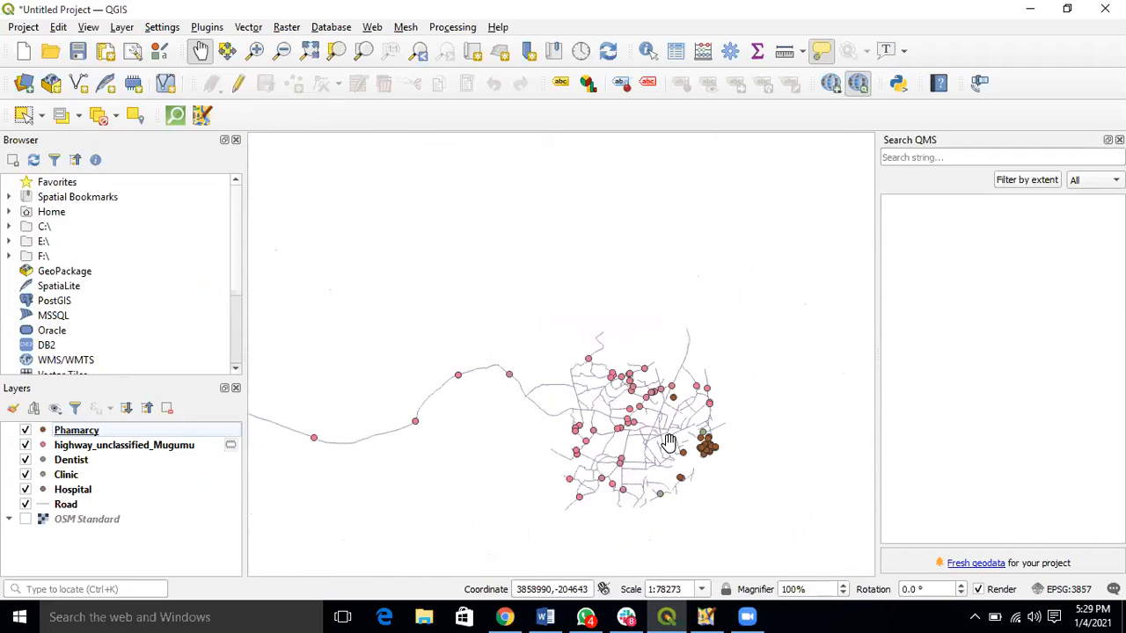
scroll(668, 442, down, 1)
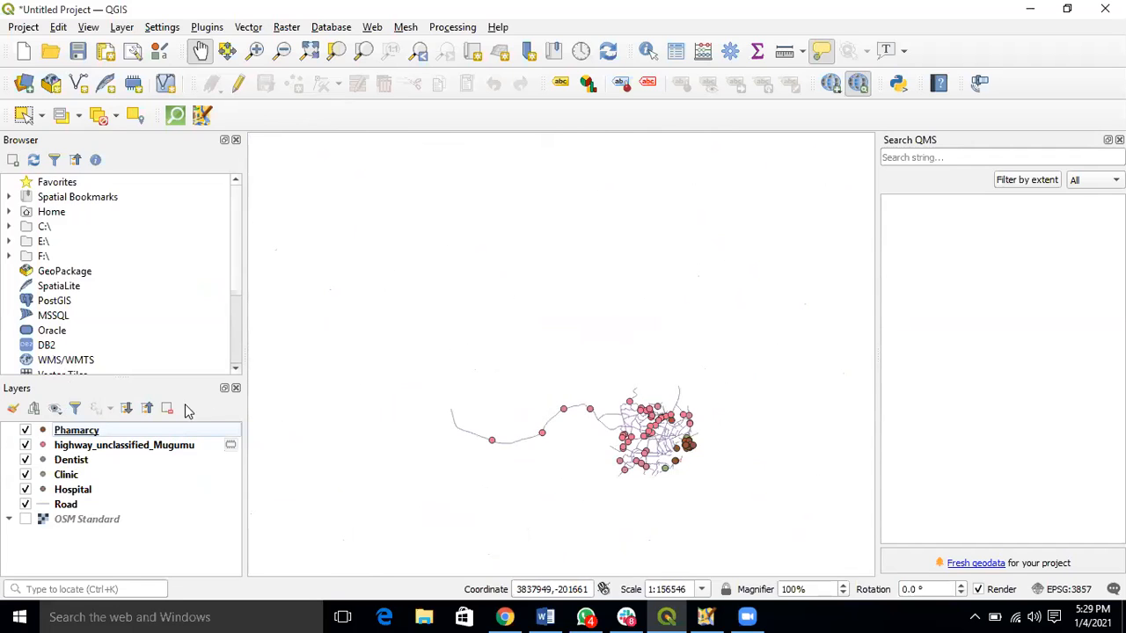
Start adding a vector layer from a file and open the browser for its dataset
click(250, 28)
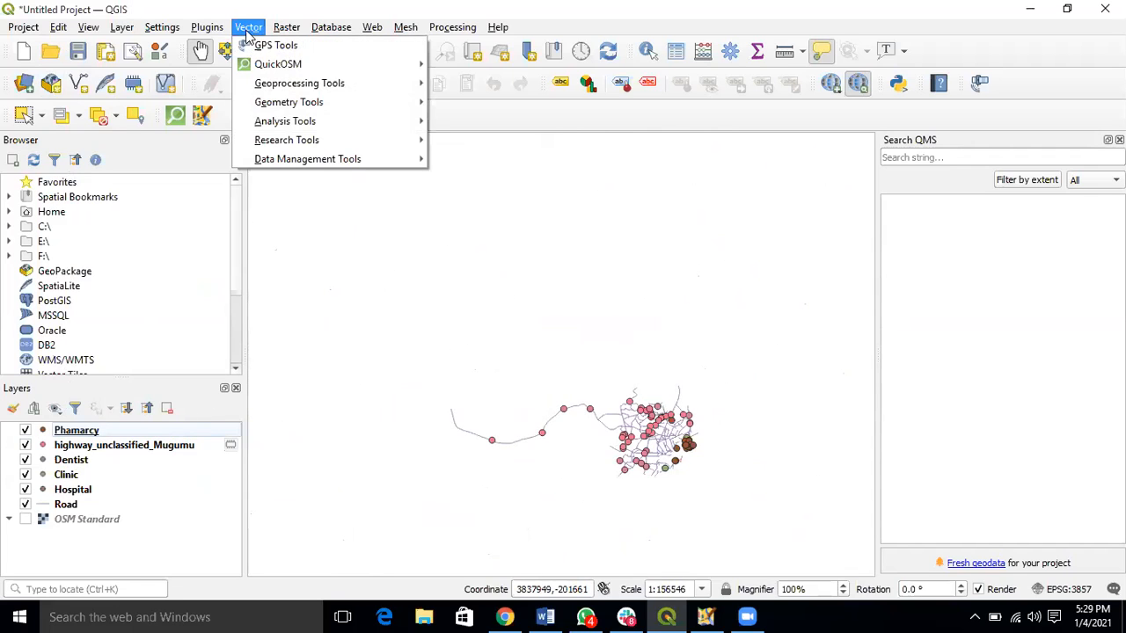
click(121, 28)
mouse_move(149, 86)
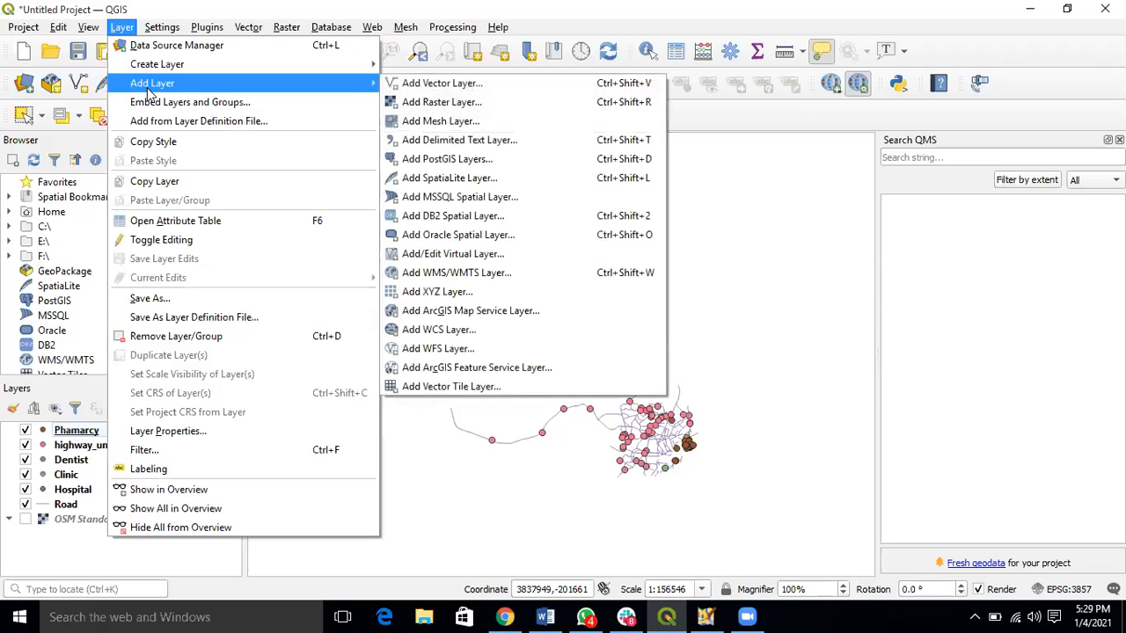
click(418, 88)
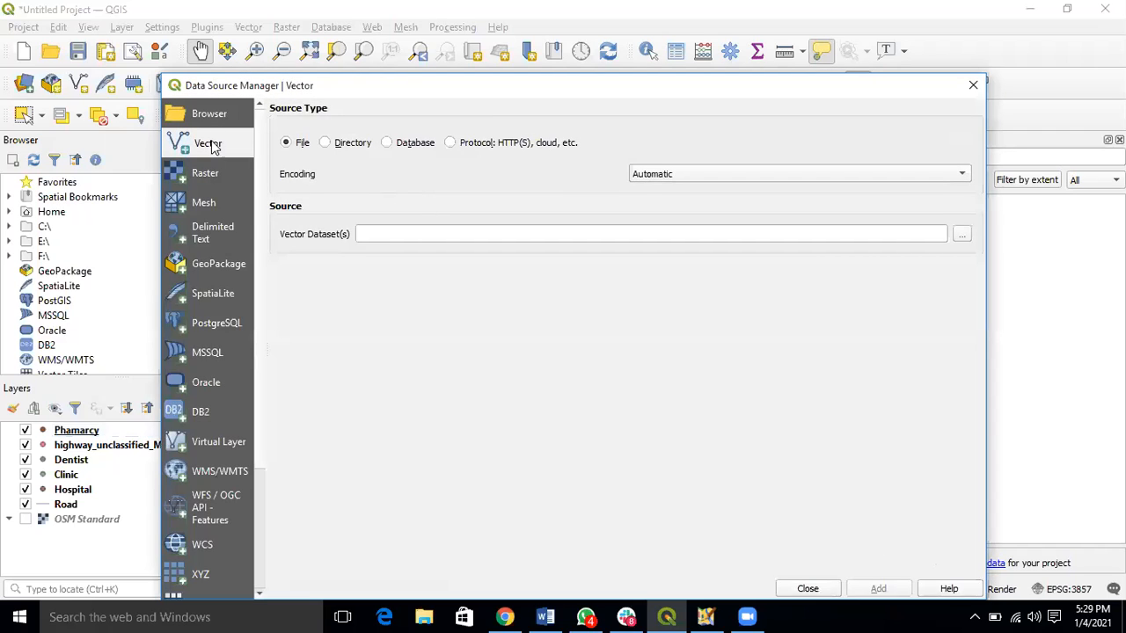
click(962, 234)
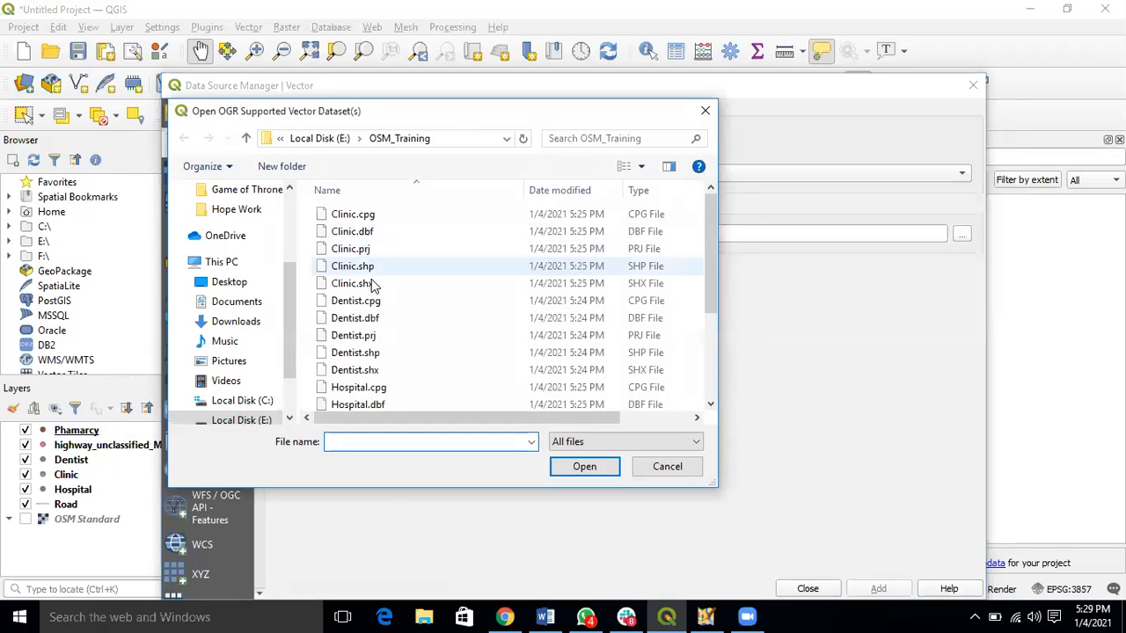
Look through the OSM_Training folder and the C: and E: drives for a vector dataset to add
scroll(373, 284, down, 3)
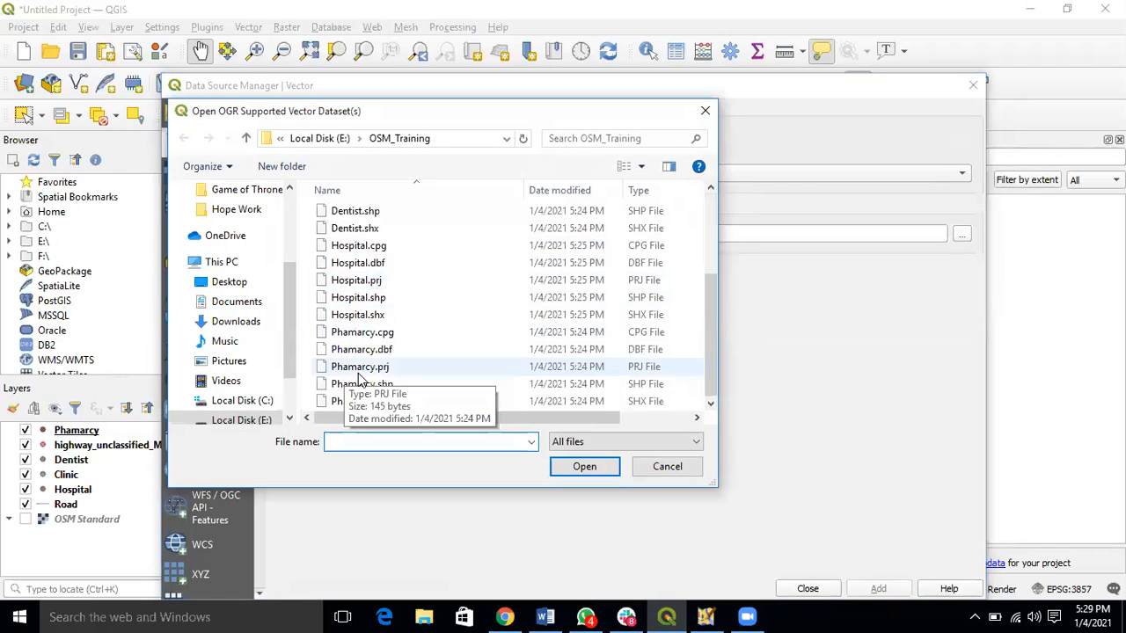
scroll(361, 365, up, 3)
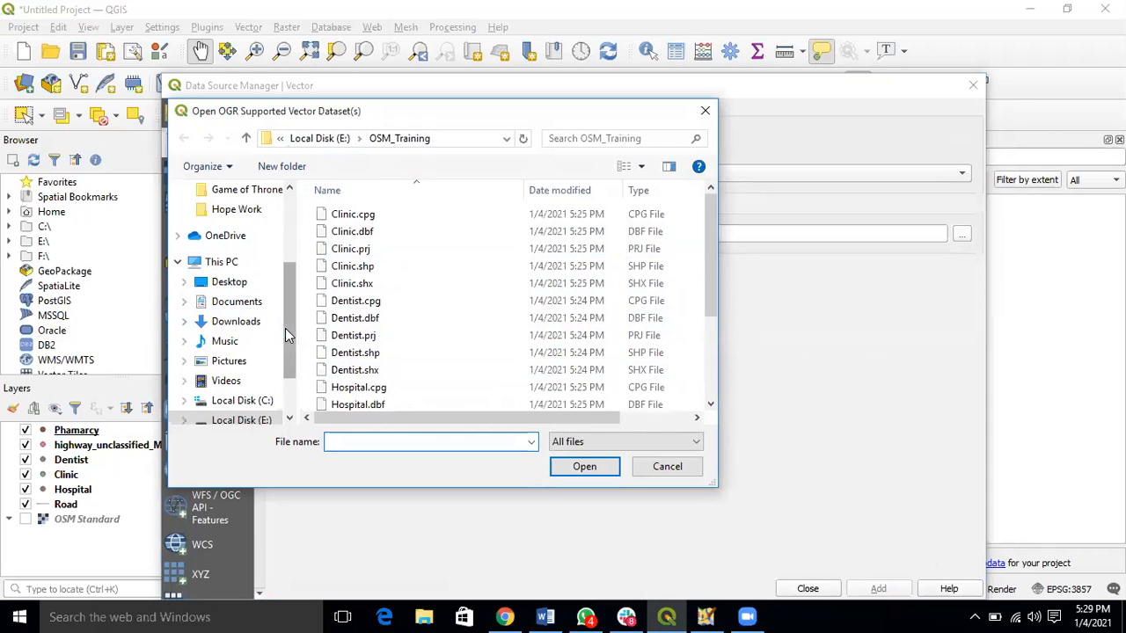
scroll(285, 328, down, 1)
click(242, 335)
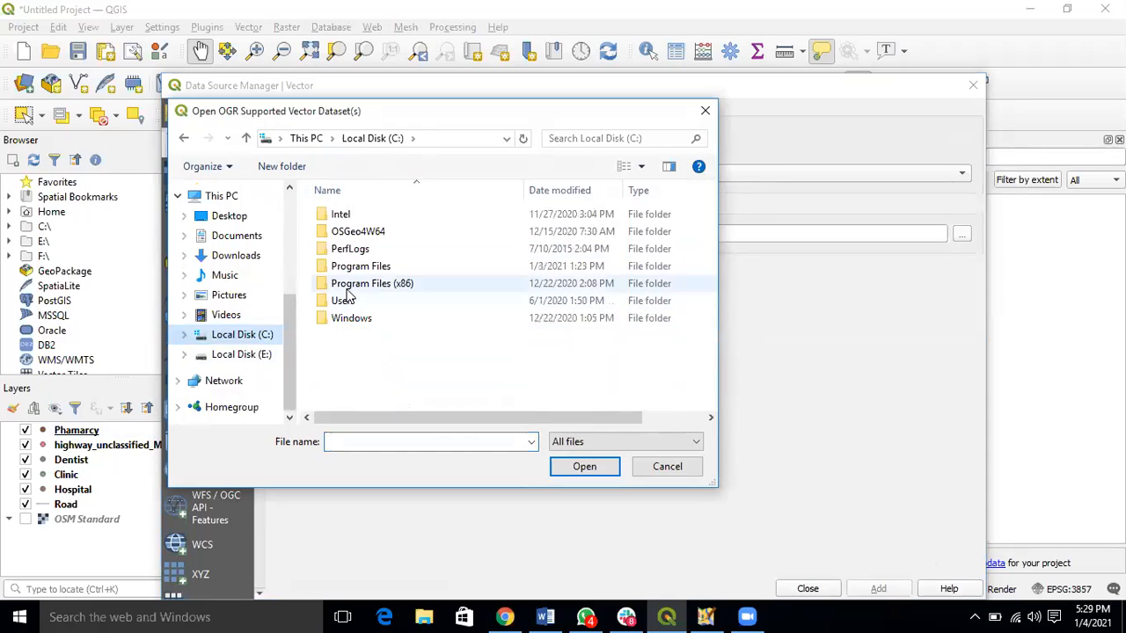
click(233, 354)
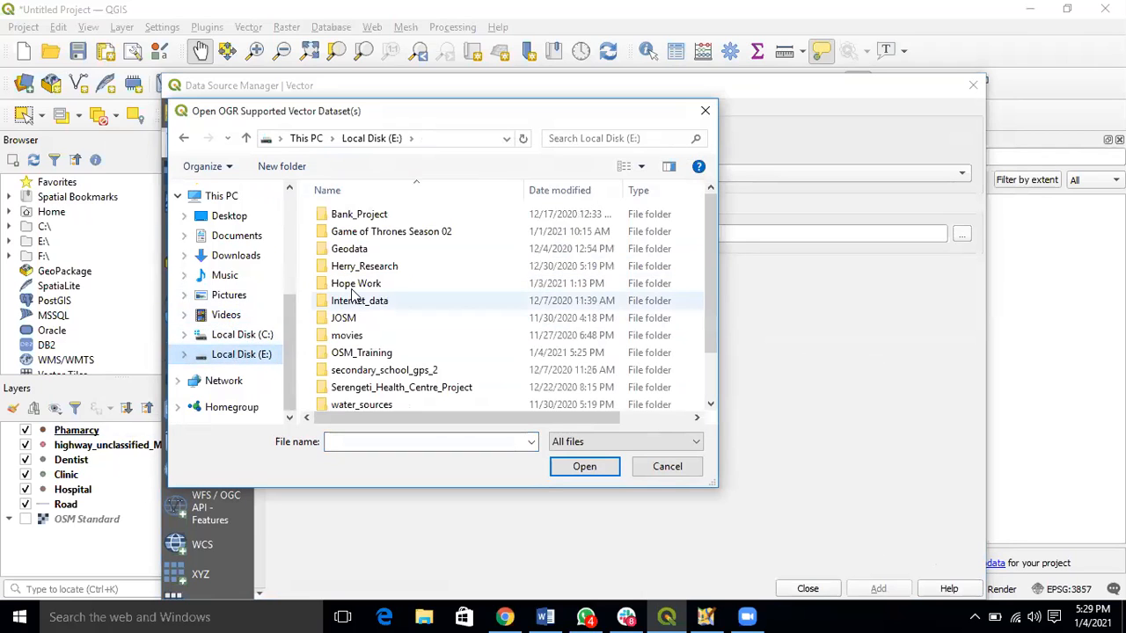
scroll(393, 249, down, 1)
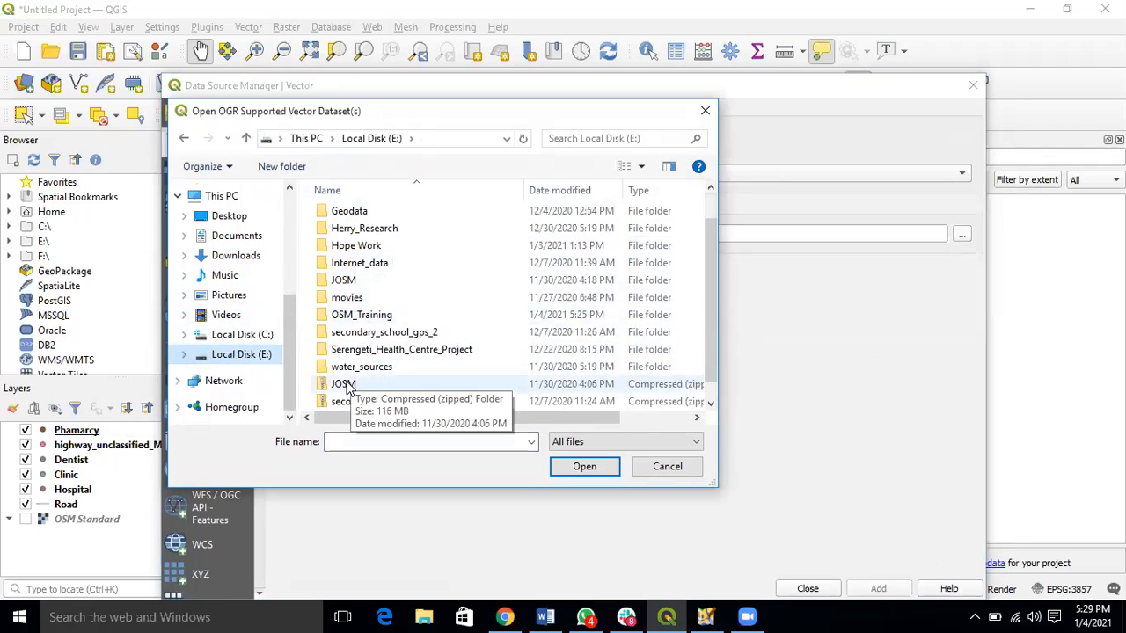
scroll(349, 390, down, 1)
scroll(357, 349, up, 1)
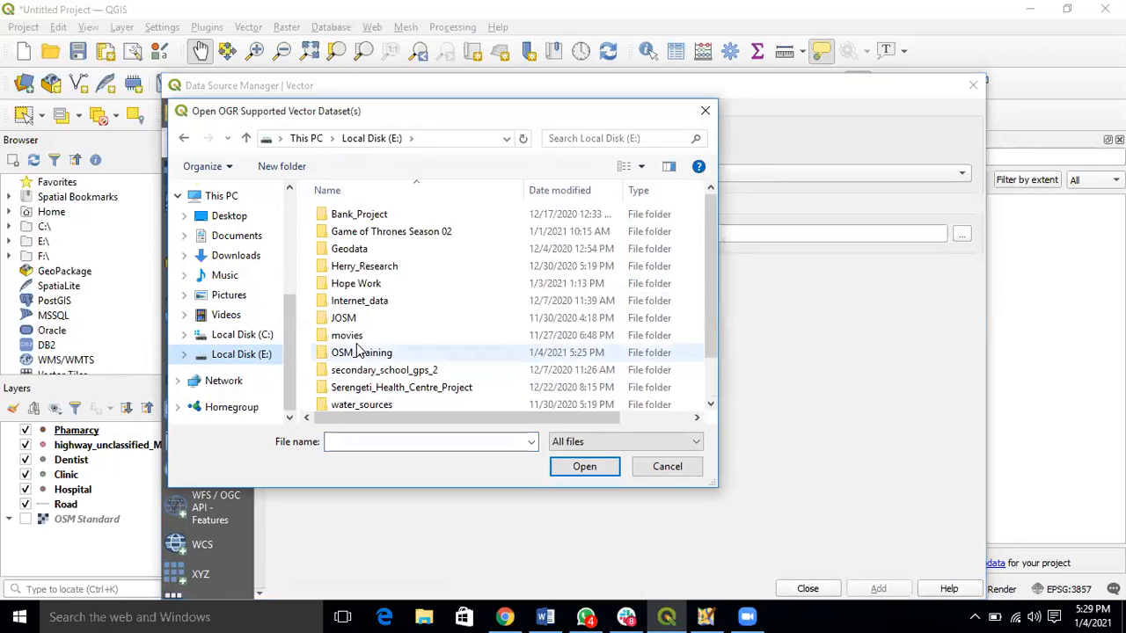
scroll(387, 396, down, 2)
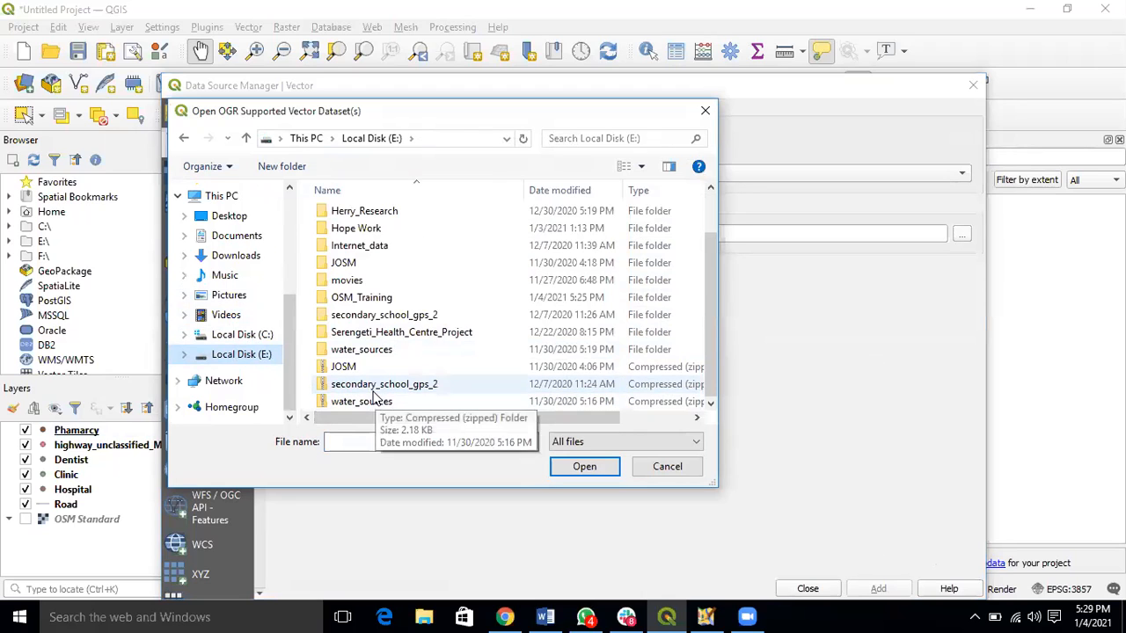
Add TZwards.shp from the 2012 Wards Shapefiles folder under E:\Geodata\GeoData_Project_Dodoma as a vector layer
double_click(359, 336)
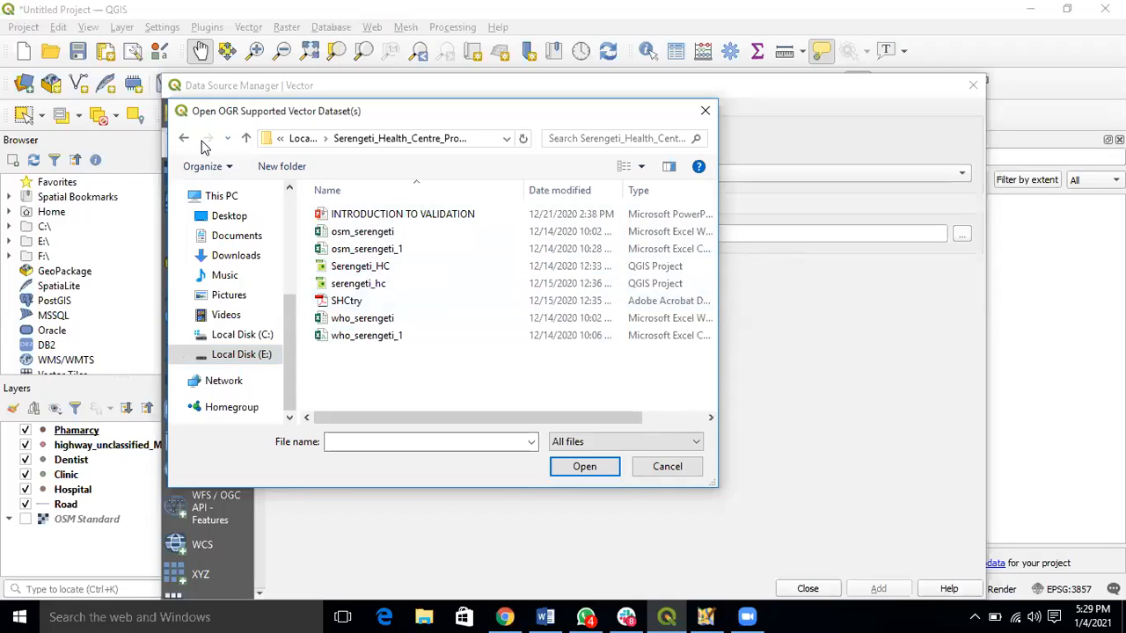
click(183, 139)
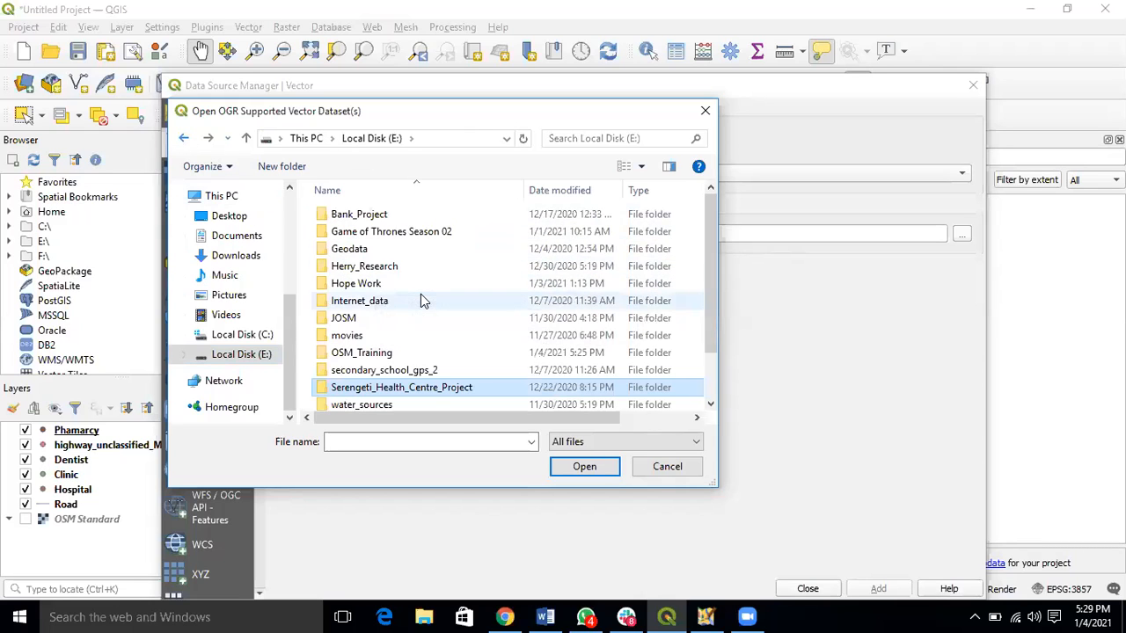
double_click(350, 252)
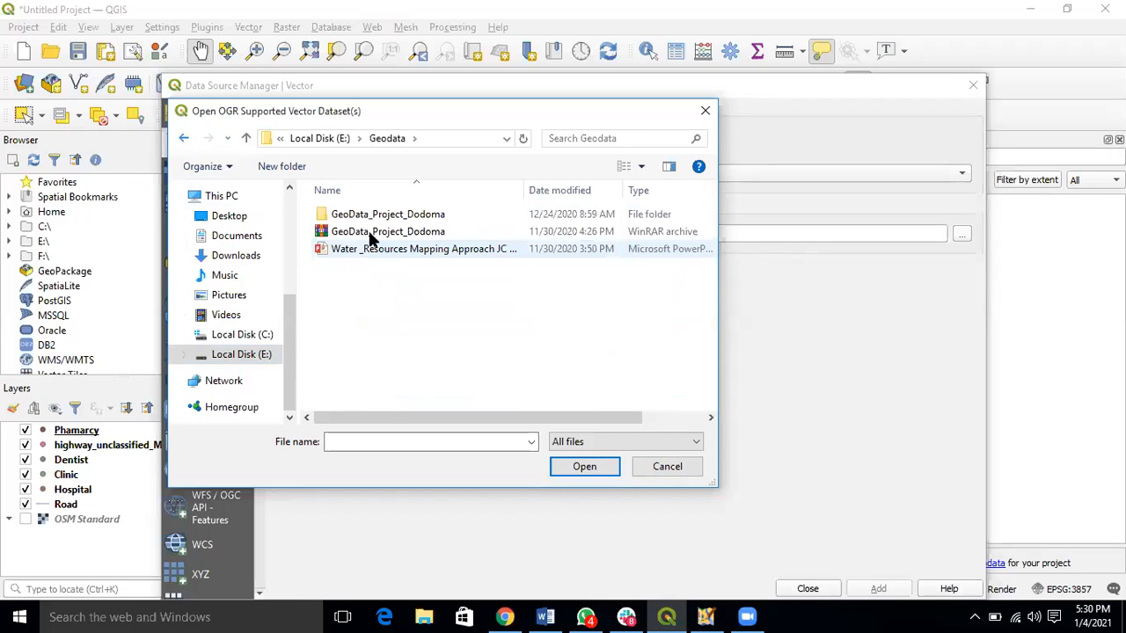
double_click(380, 220)
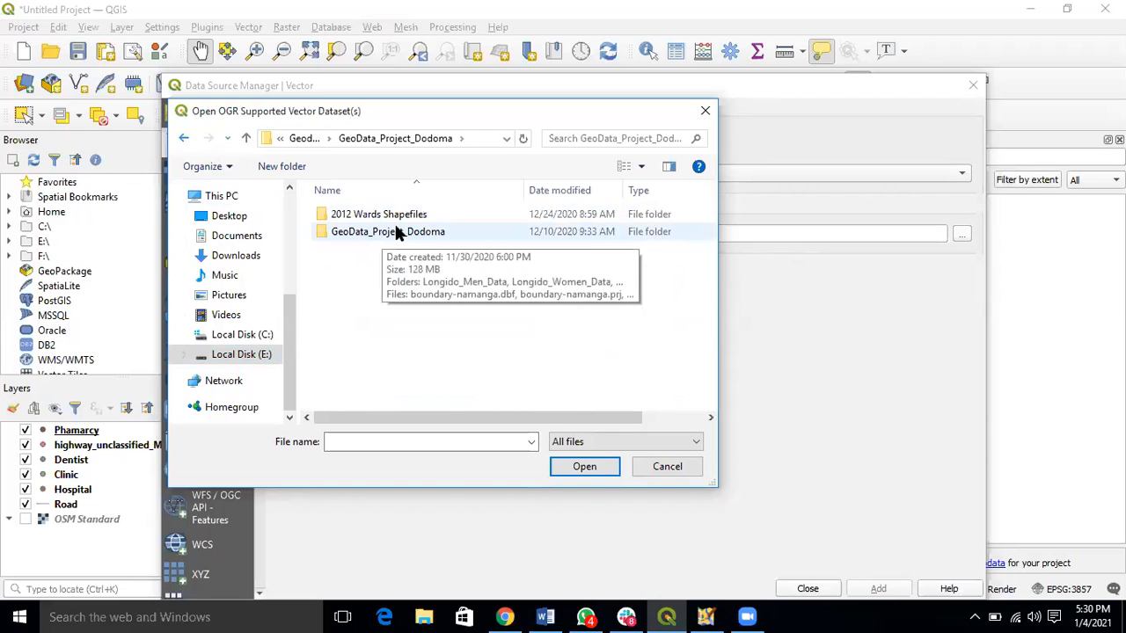
click(405, 224)
double_click(404, 224)
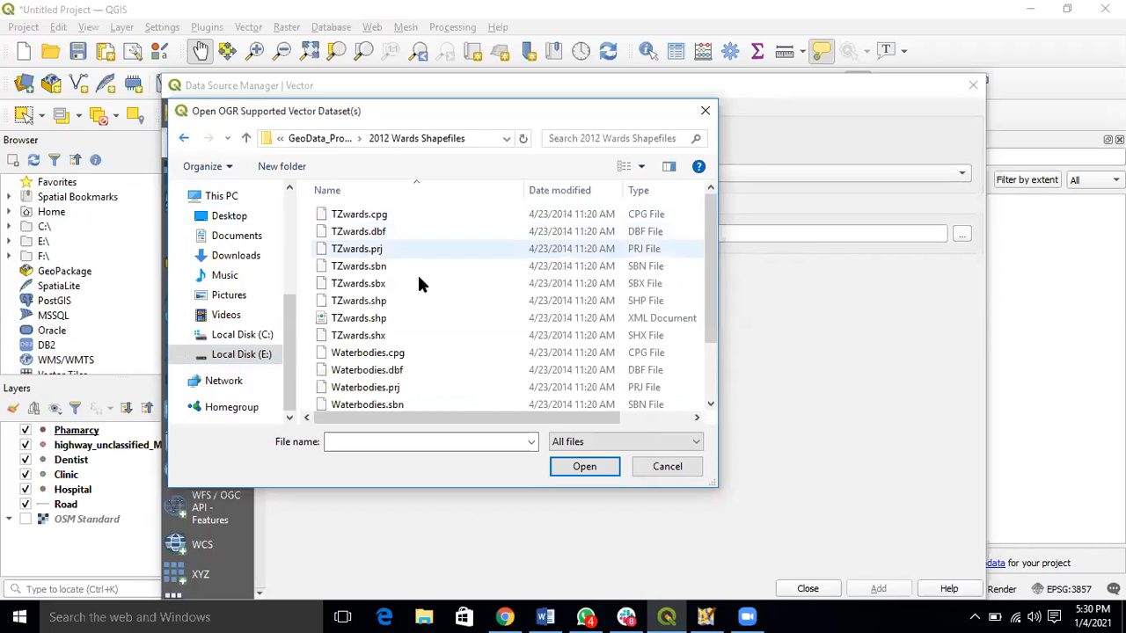
scroll(420, 280, down, 2)
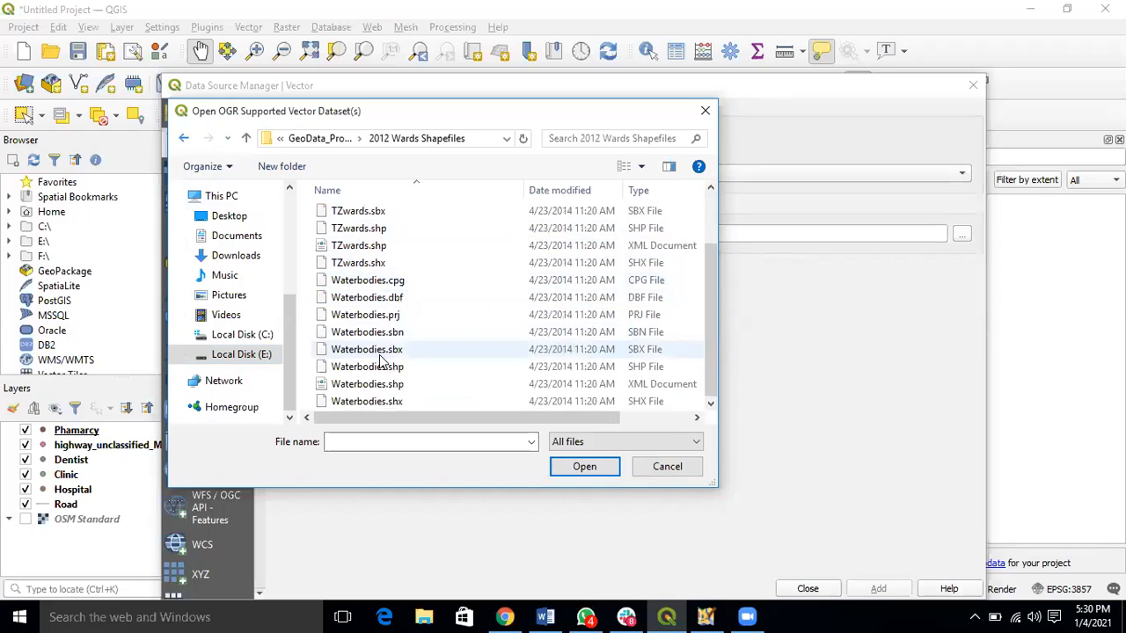
scroll(387, 307, up, 2)
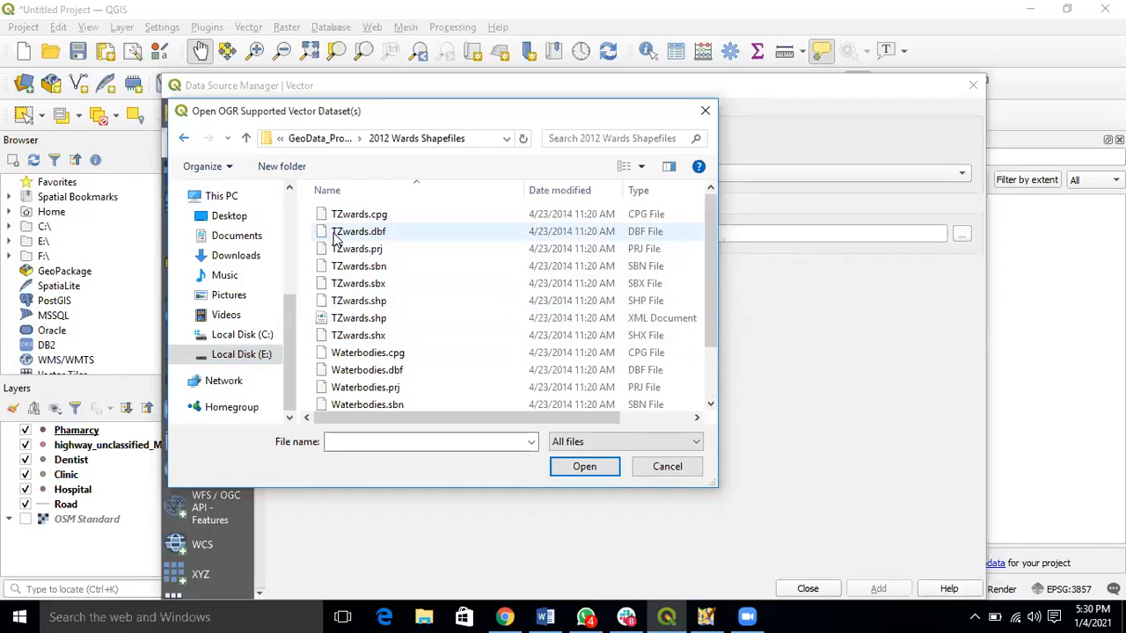
click(390, 301)
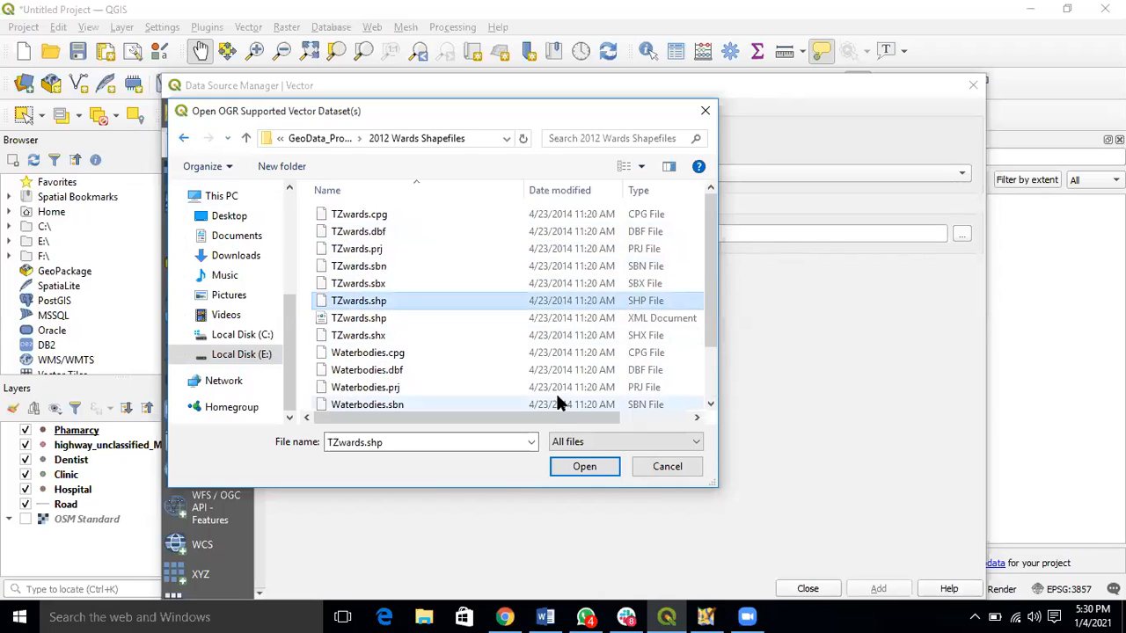
click(589, 471)
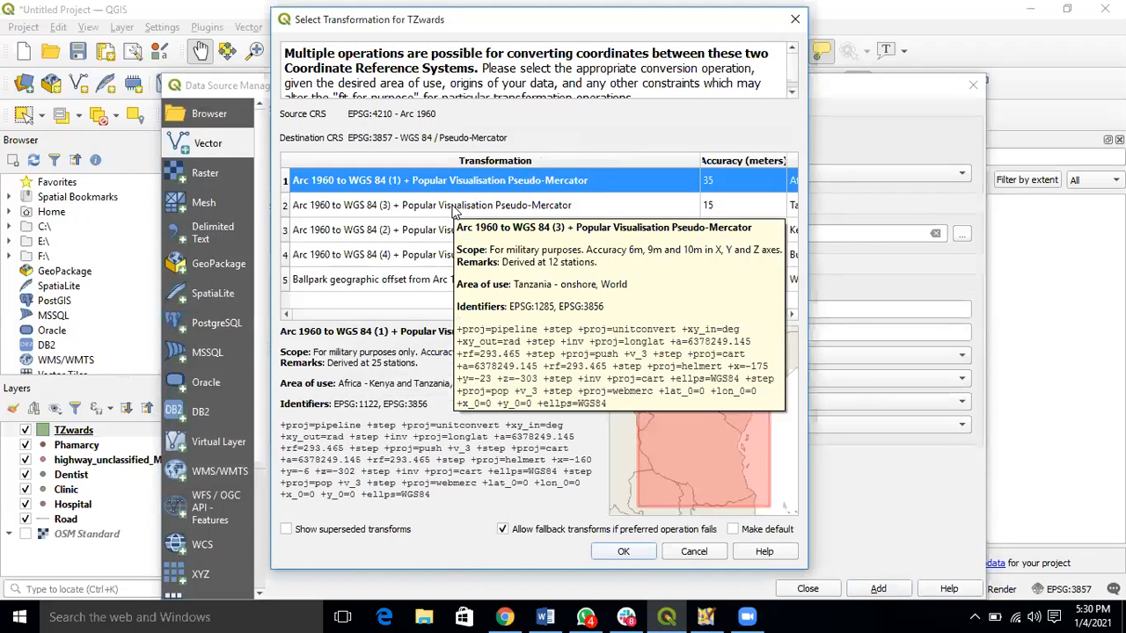
Apply the Arc 1960 to WGS 84 (3) + Popular Visualisation Pseudo-Mercator transformation to TZwards and move the layer below Road
click(475, 209)
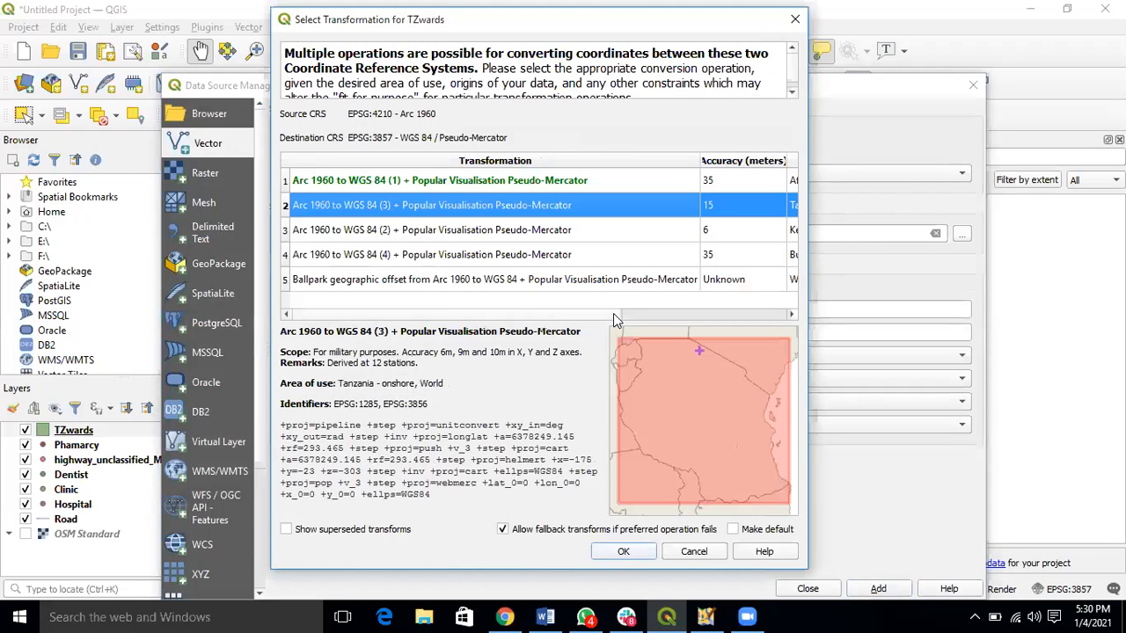
click(626, 552)
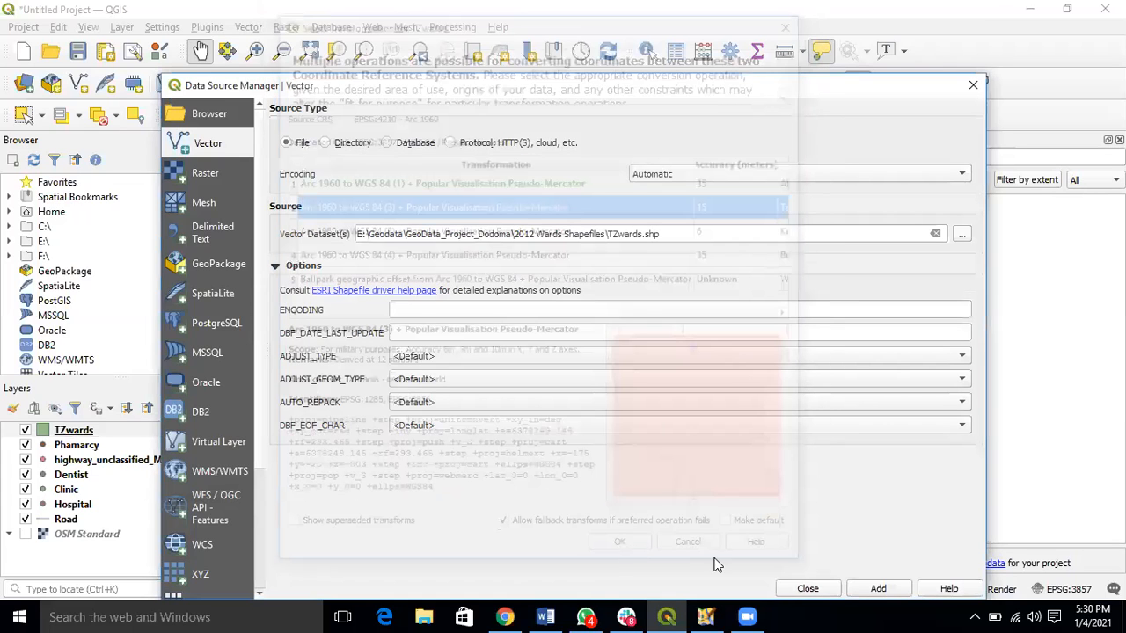
click(808, 588)
drag(132, 433, 127, 533)
Select the ward polygon in the TZwards layer that encloses the Mugumu road network
scroll(694, 423, up, 1)
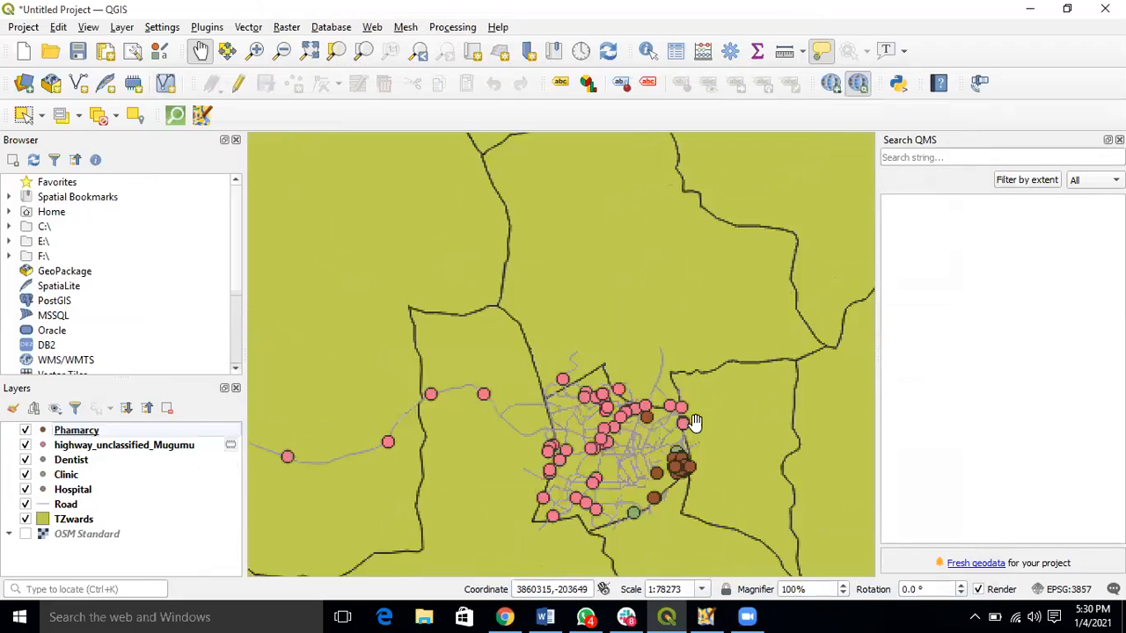
scroll(695, 423, up, 1)
scroll(695, 423, down, 2)
scroll(695, 423, up, 2)
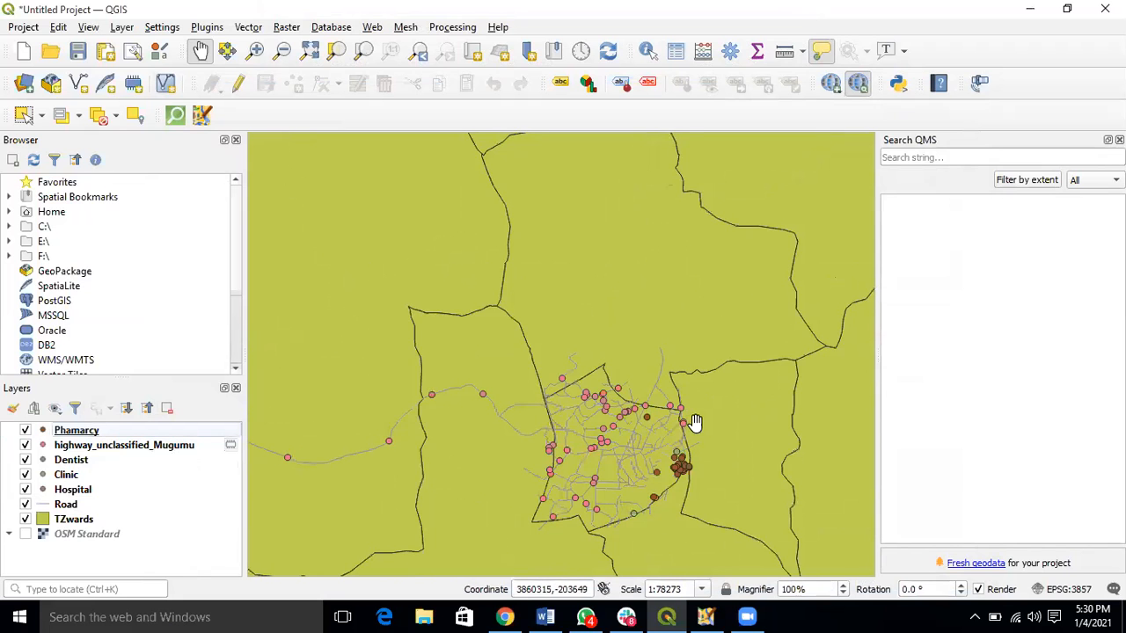
drag(589, 453, 643, 249)
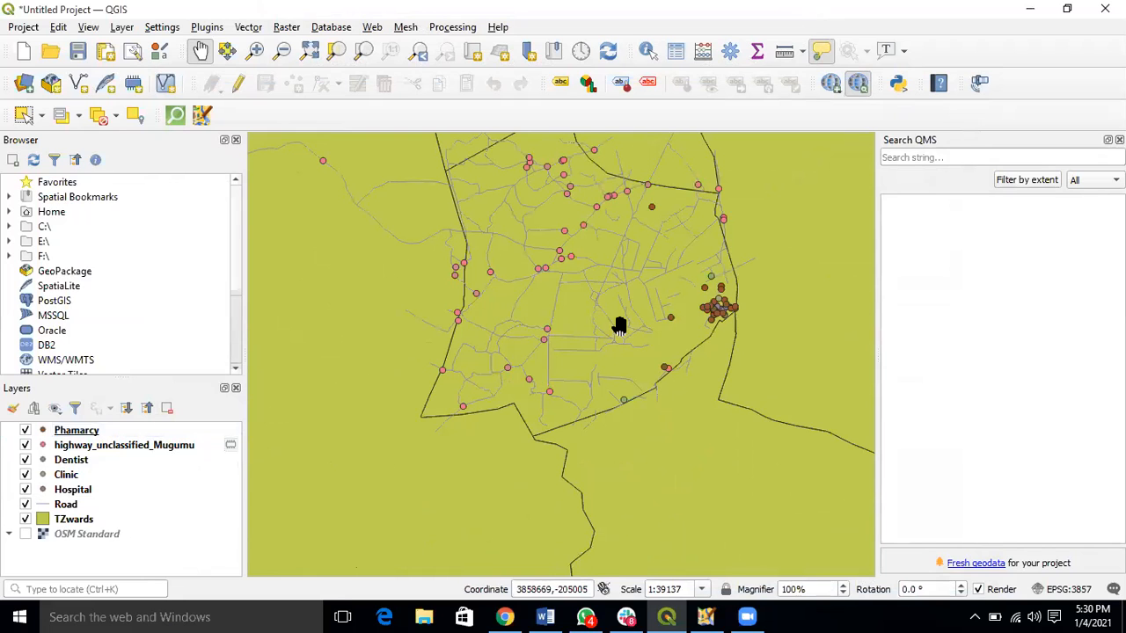
drag(597, 343, 502, 428)
drag(547, 306, 513, 338)
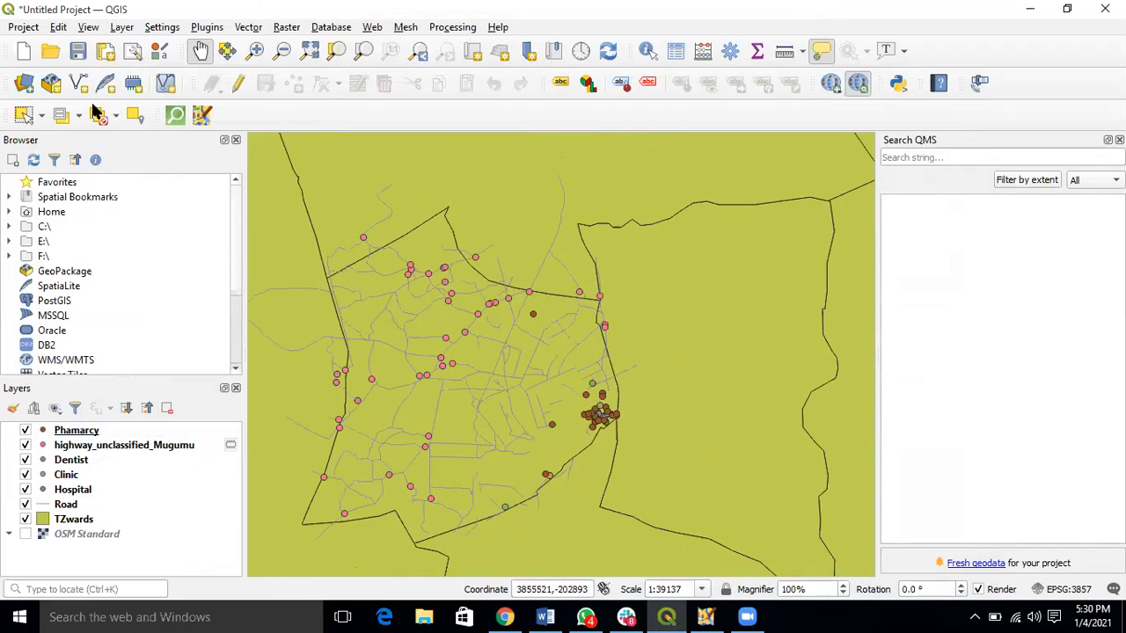
click(26, 118)
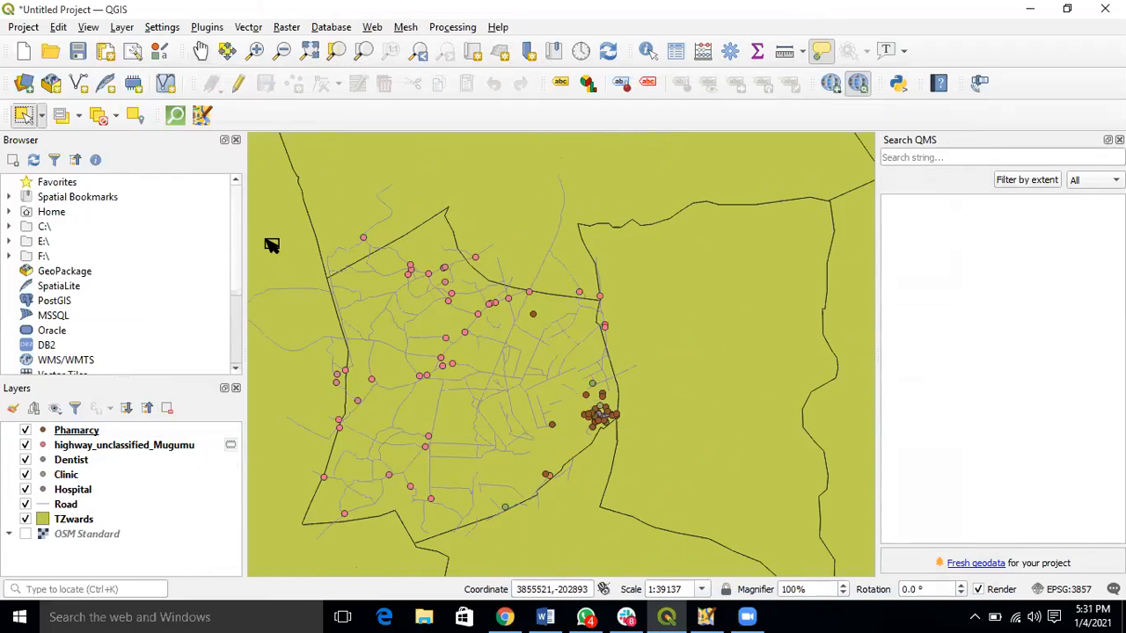
click(79, 519)
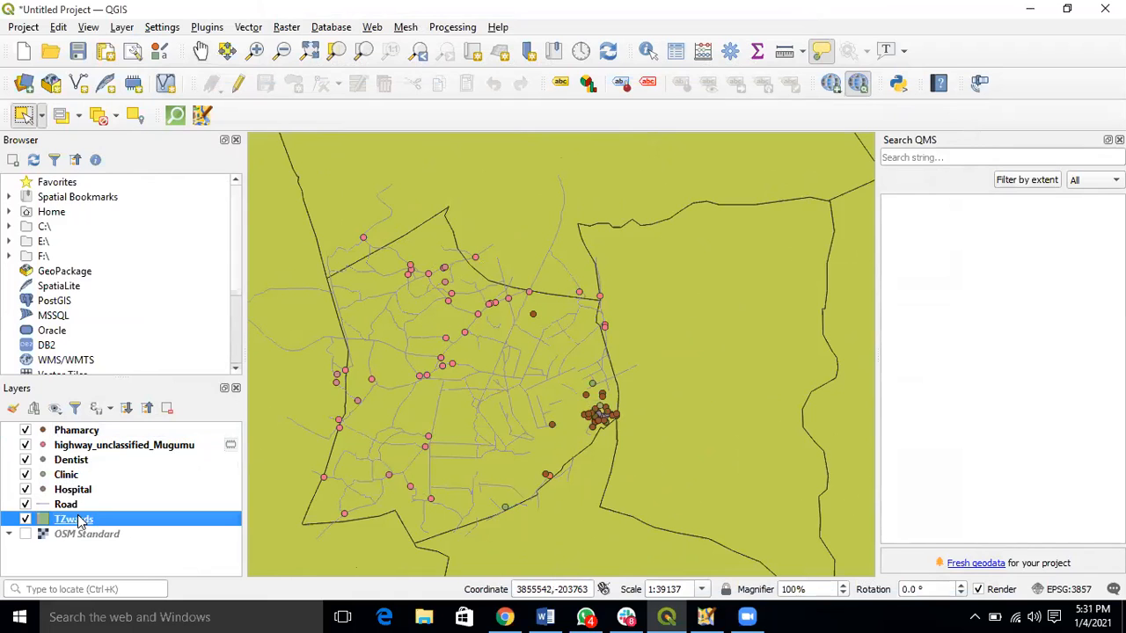
click(466, 403)
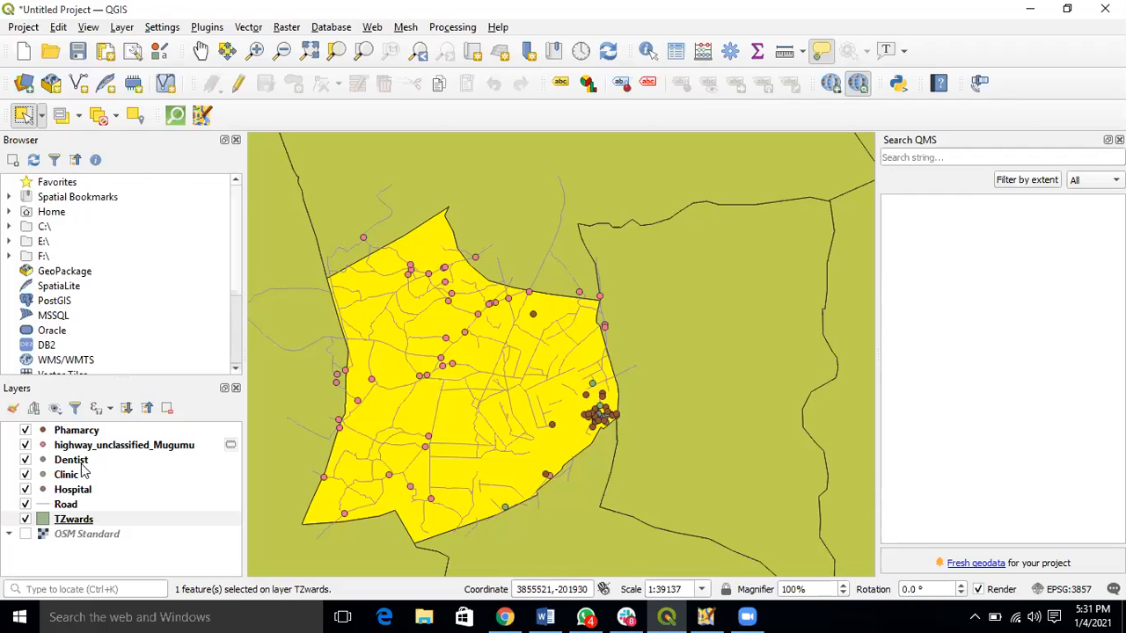
Start exporting the TZwards layer's features as an ESRI Shapefile with the file name Boundary
right_click(91, 522)
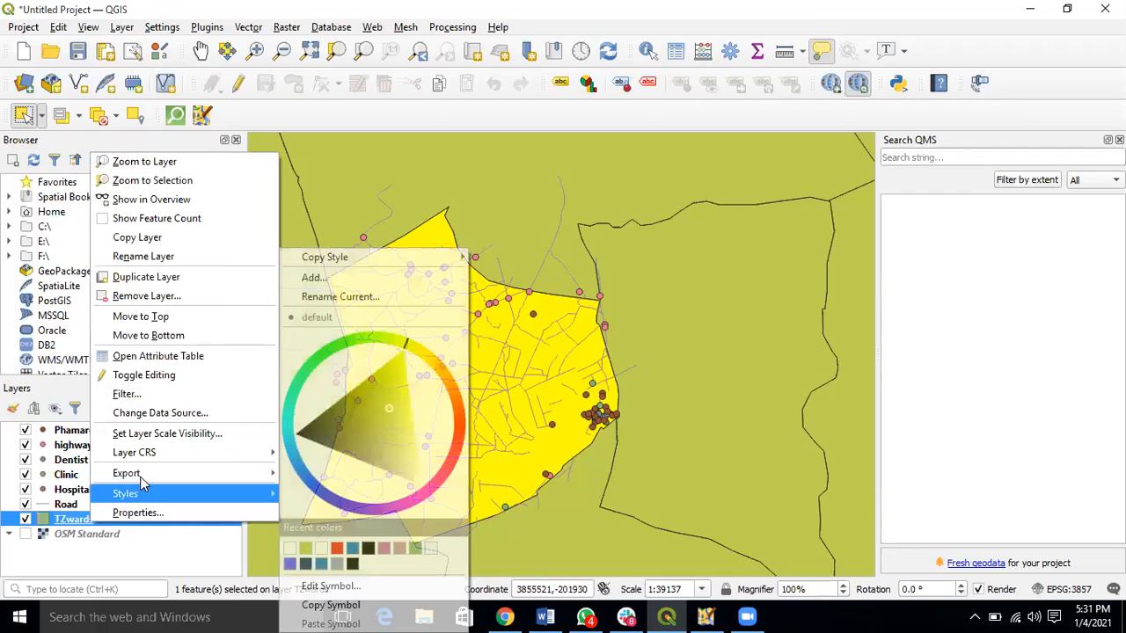
mouse_move(207, 475)
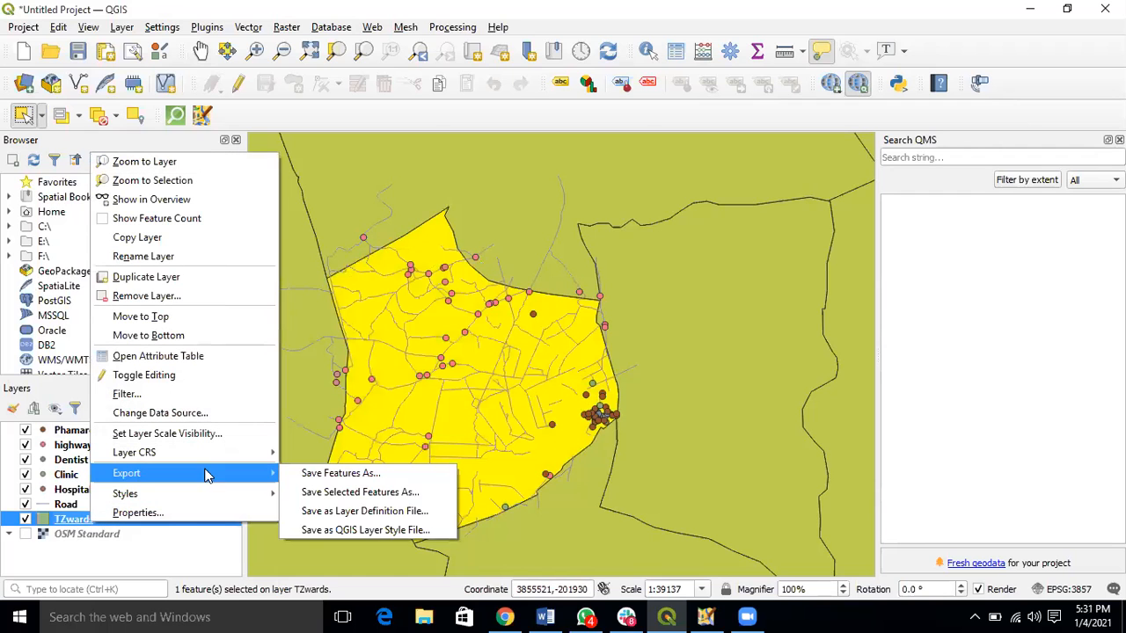
click(321, 474)
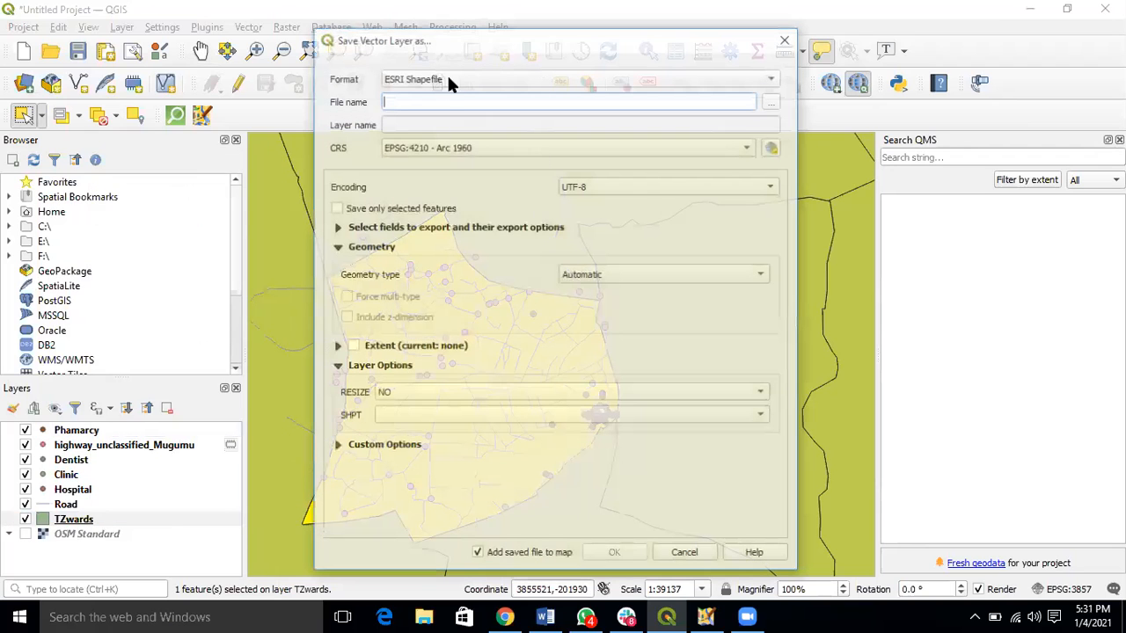
text(Boundary)
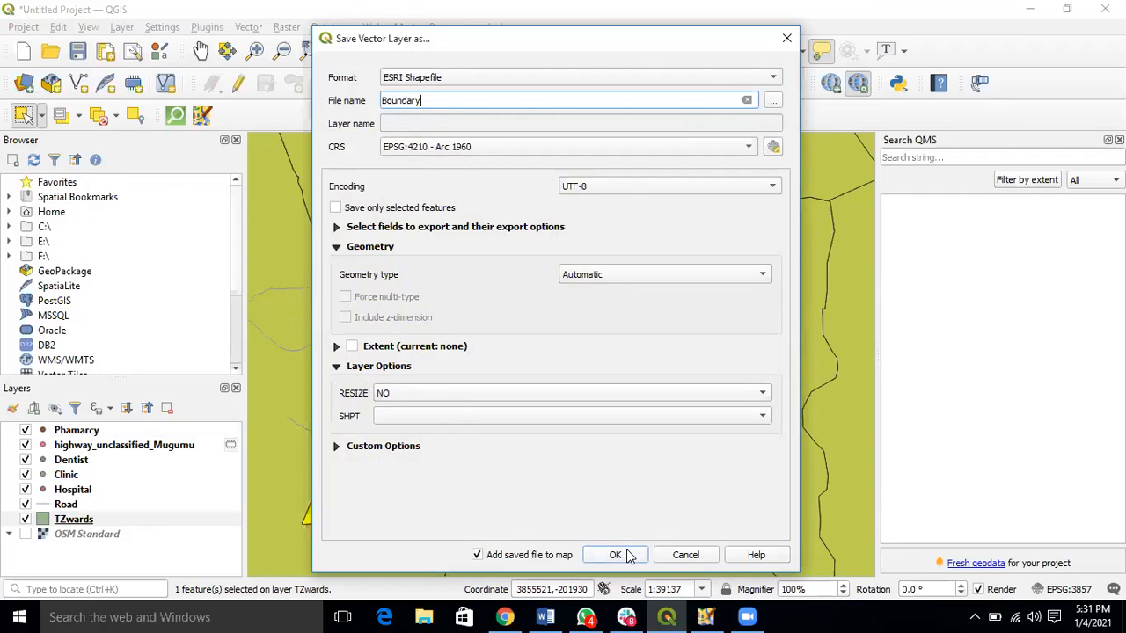
Set the OSM_Training folder on the E: drive as the destination for Boundary and complete the export
click(771, 103)
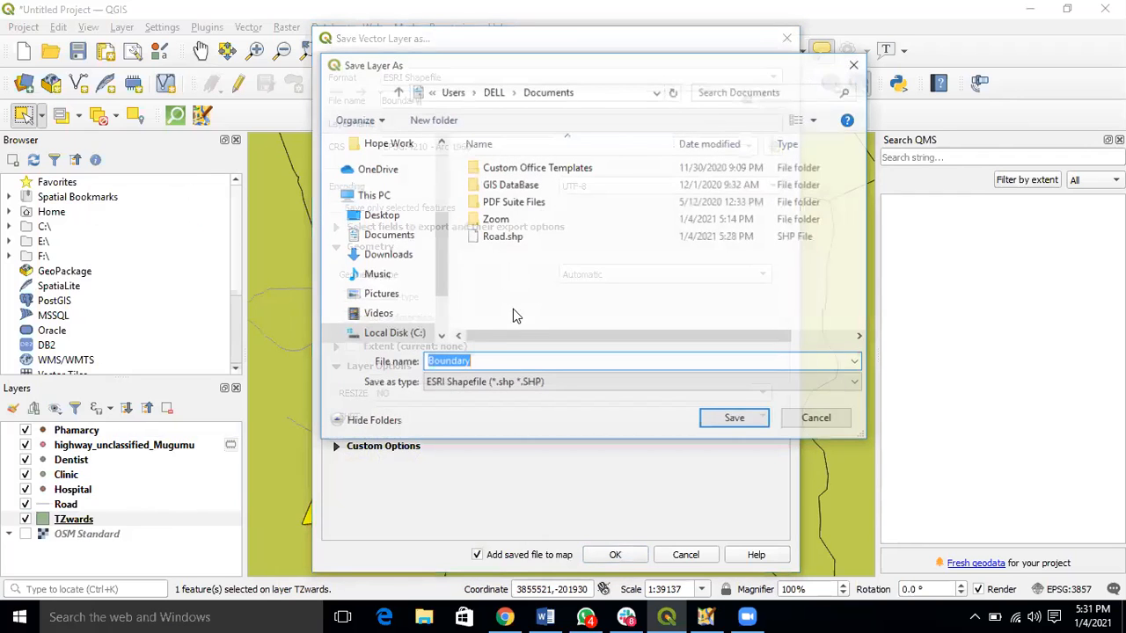
click(452, 294)
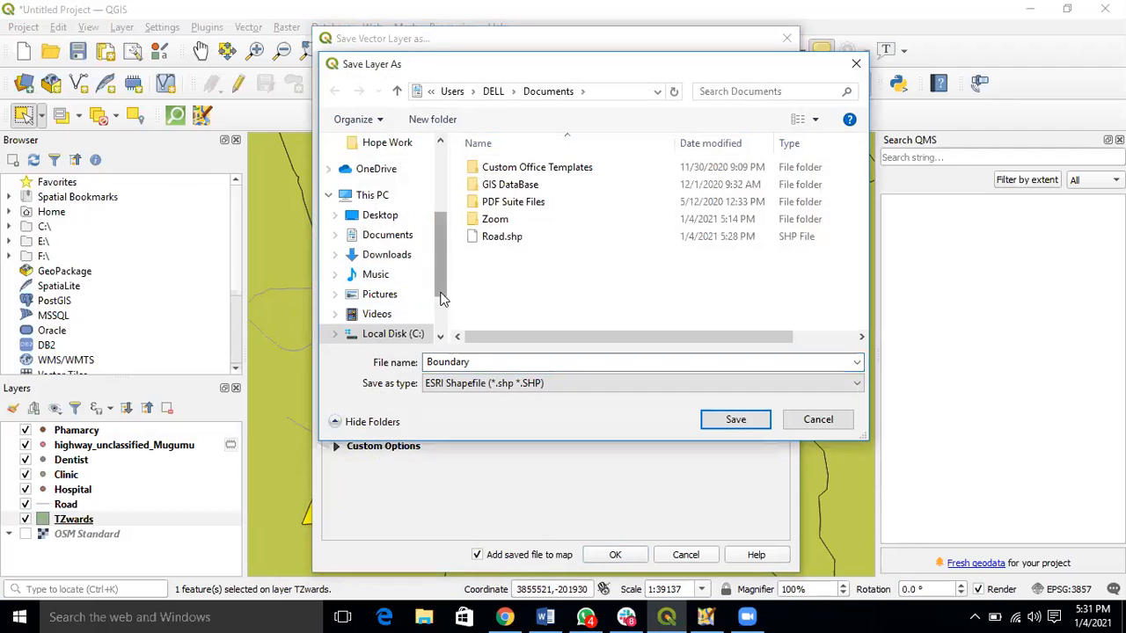
drag(442, 299, 443, 326)
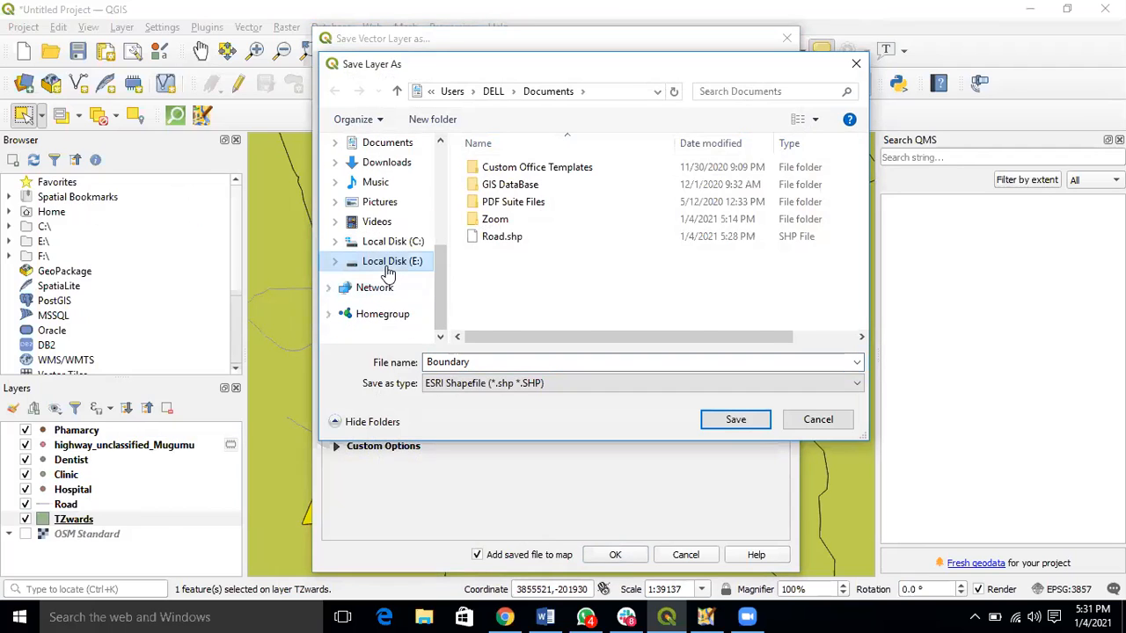
click(387, 267)
scroll(523, 264, down, 1)
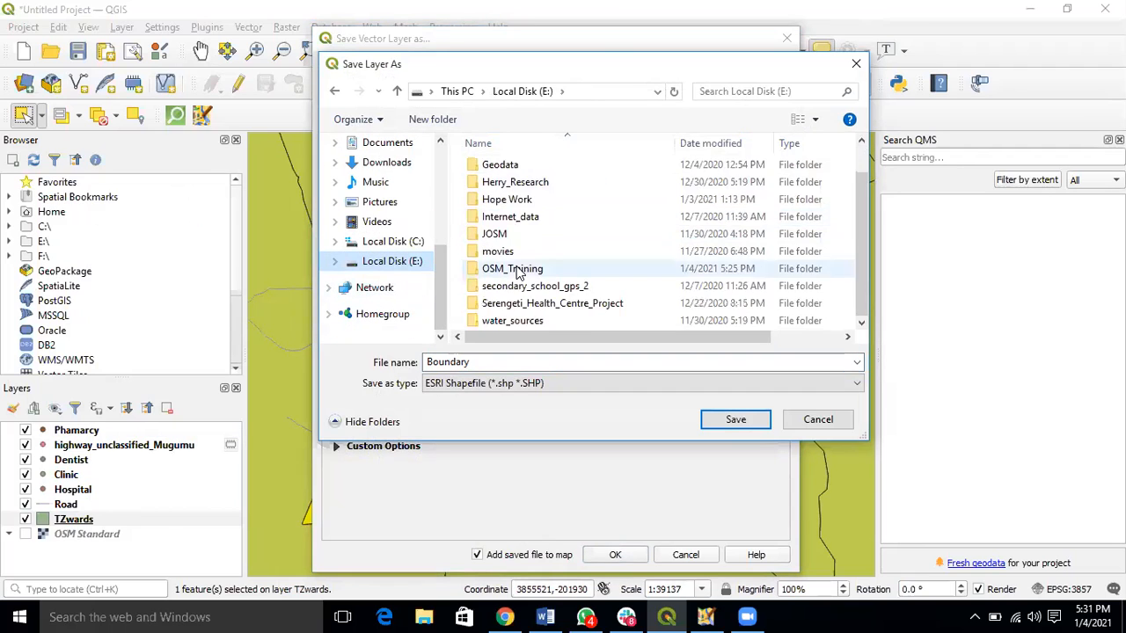
double_click(517, 271)
double_click(479, 361)
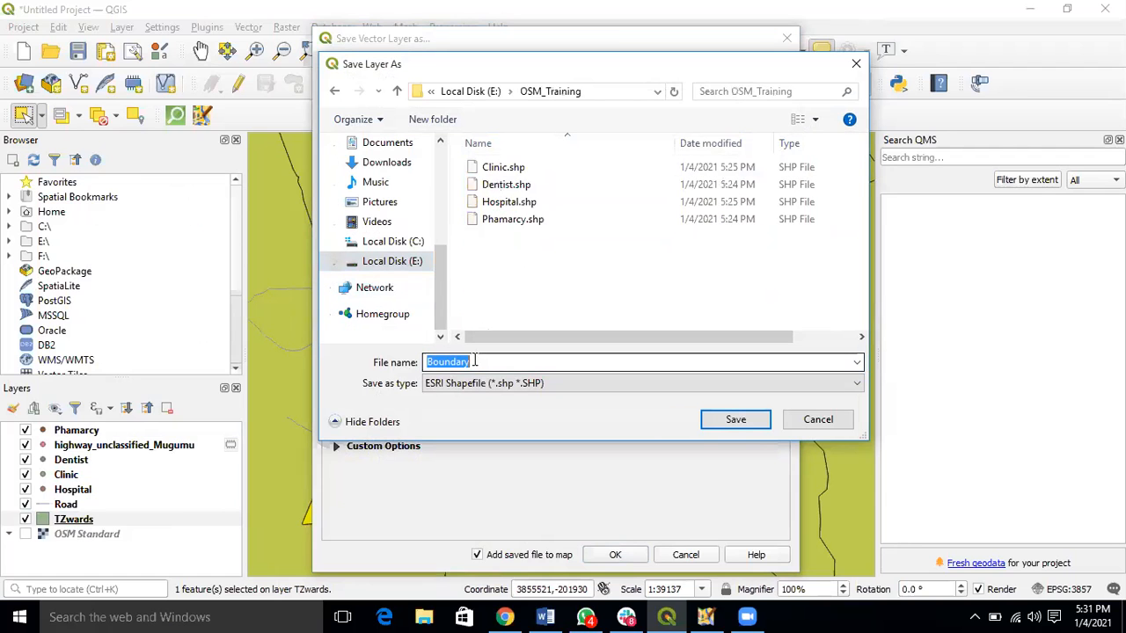
click(721, 420)
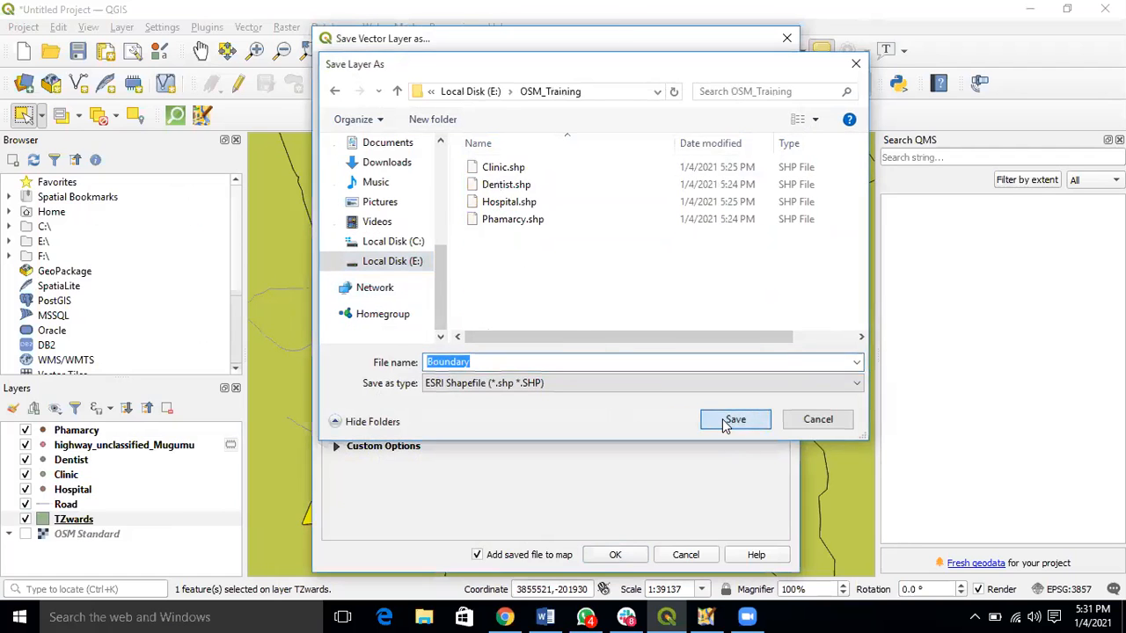
click(615, 554)
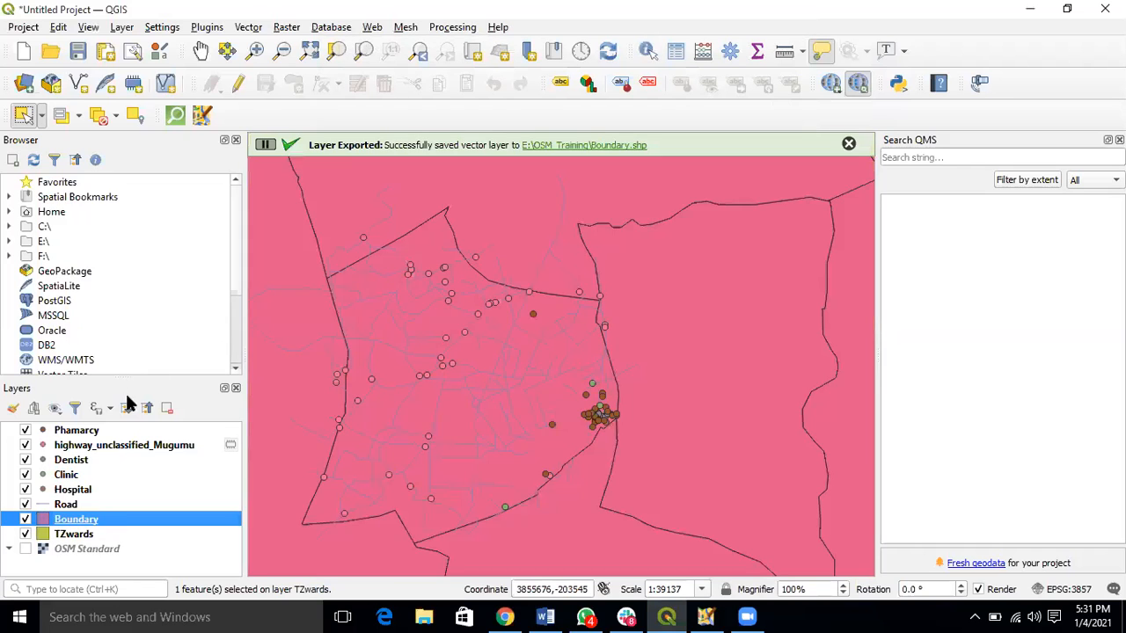
Check the coverage of the exported Boundary layer and remove the TZwards layer from the project
scroll(572, 420, down, 3)
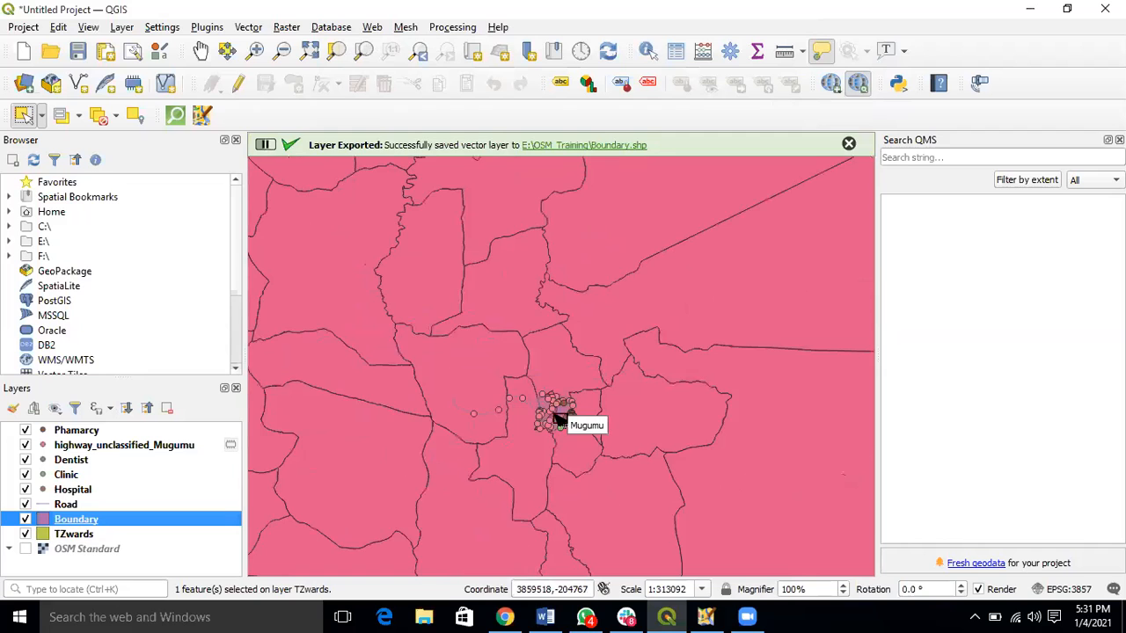
scroll(567, 420, down, 1)
scroll(495, 434, down, 1)
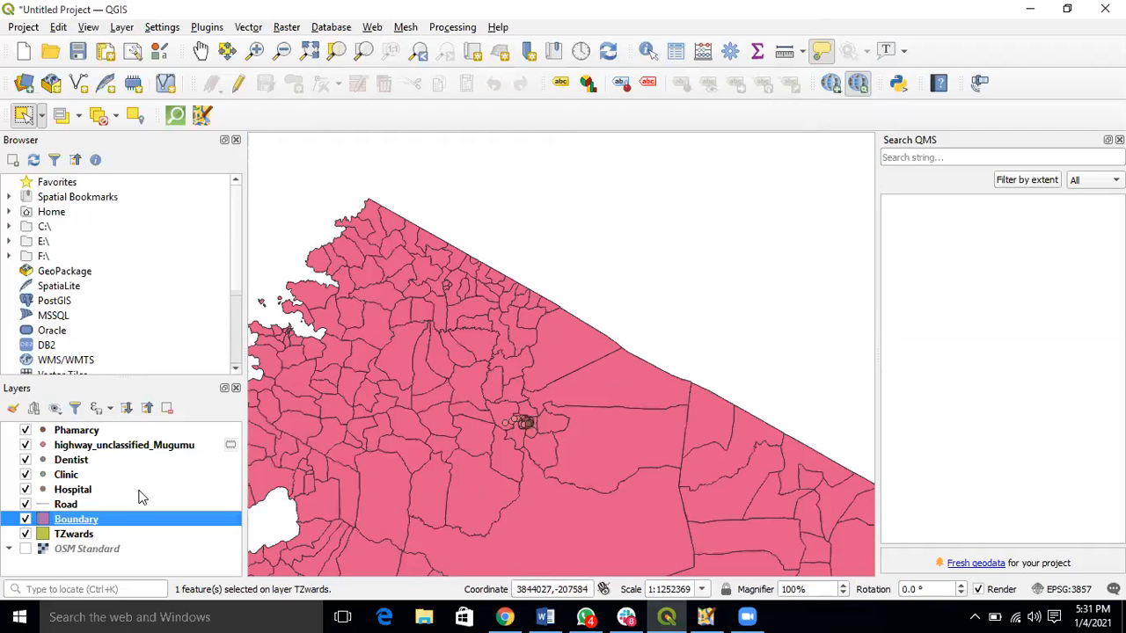
click(25, 519)
click(25, 519)
right_click(72, 535)
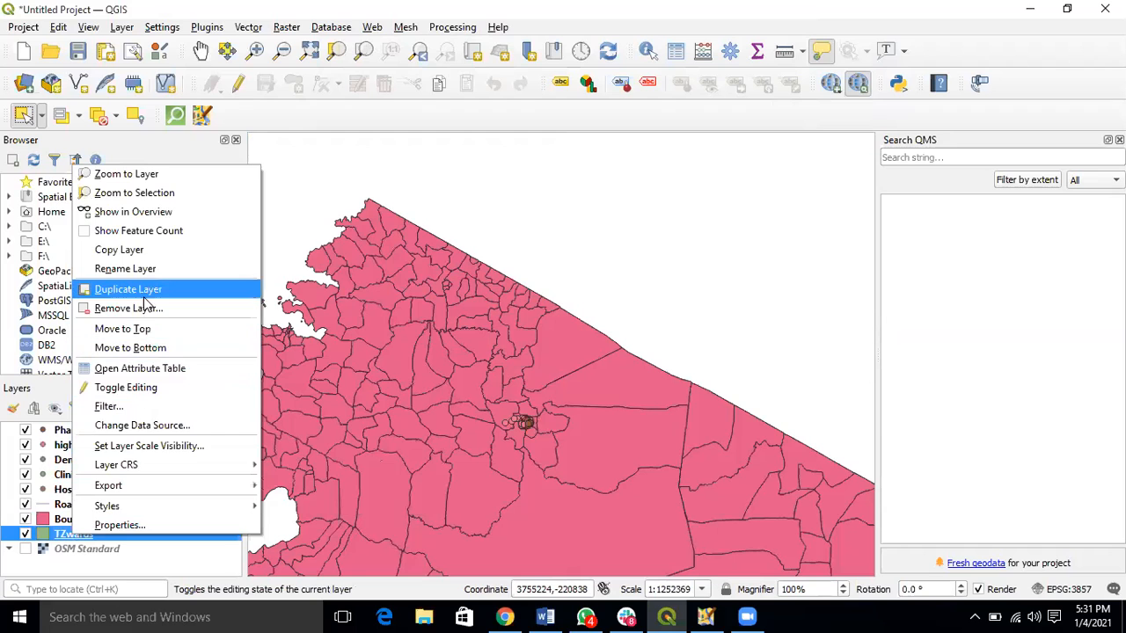
click(127, 308)
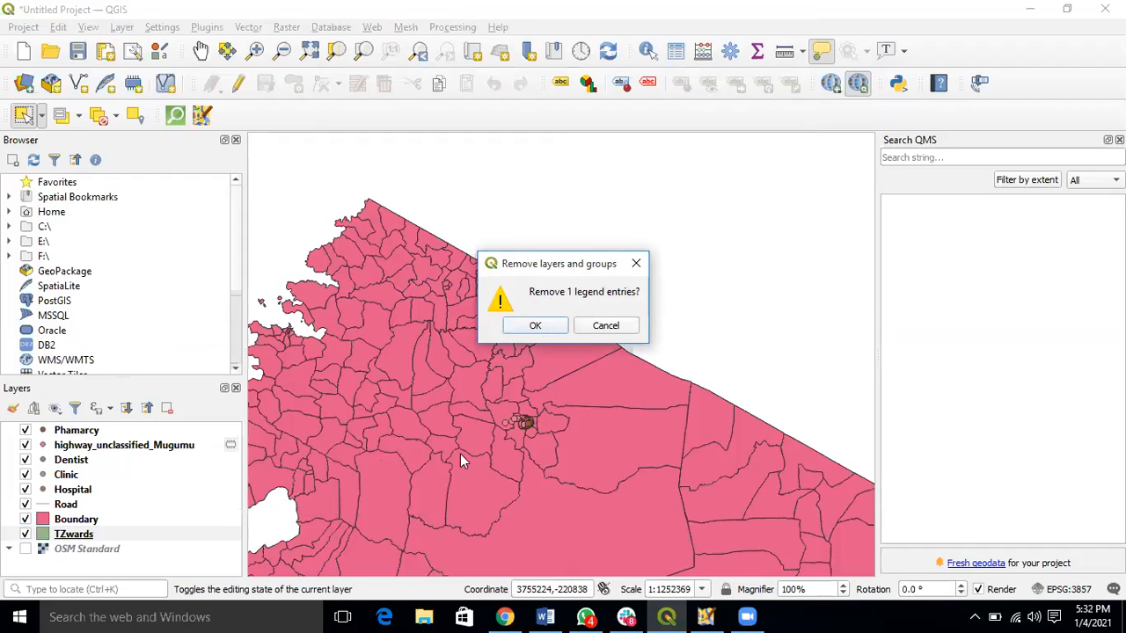
click(534, 326)
scroll(538, 423, up, 3)
scroll(539, 423, up, 1)
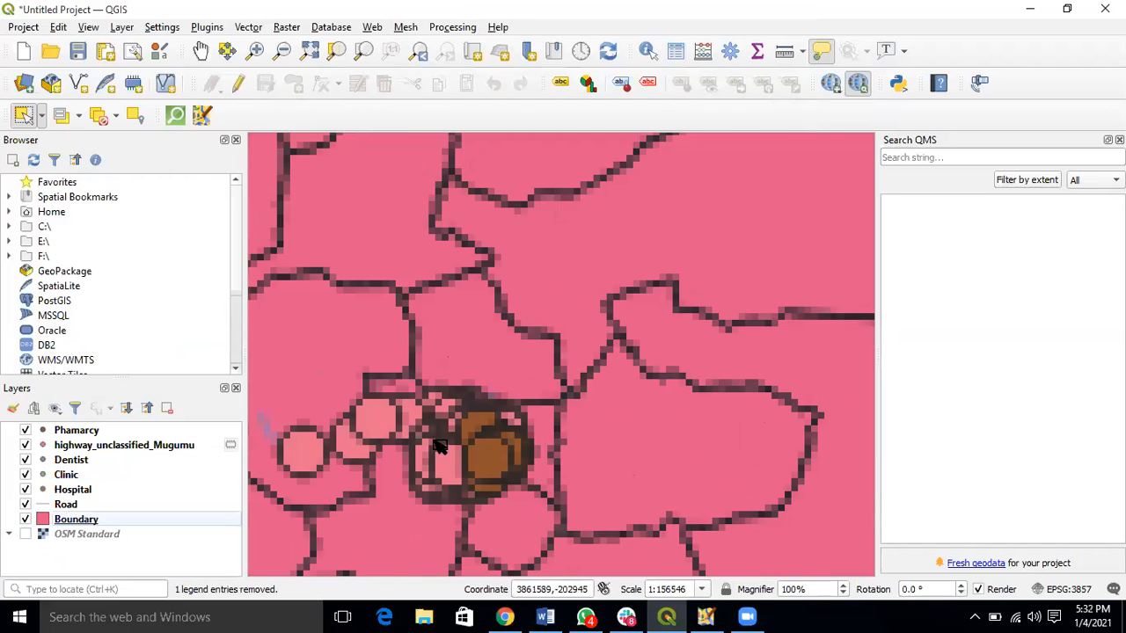
scroll(362, 422, up, 2)
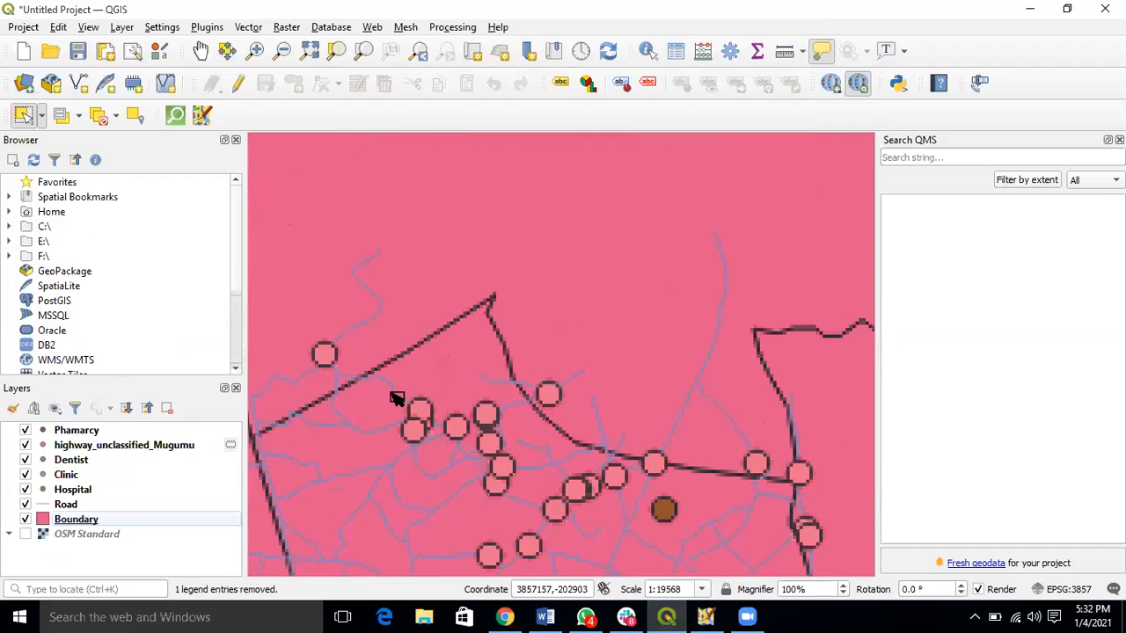
Select the ward polygon covering the Mugumu roads in the Boundary layer and start exporting only the selected feature
click(439, 377)
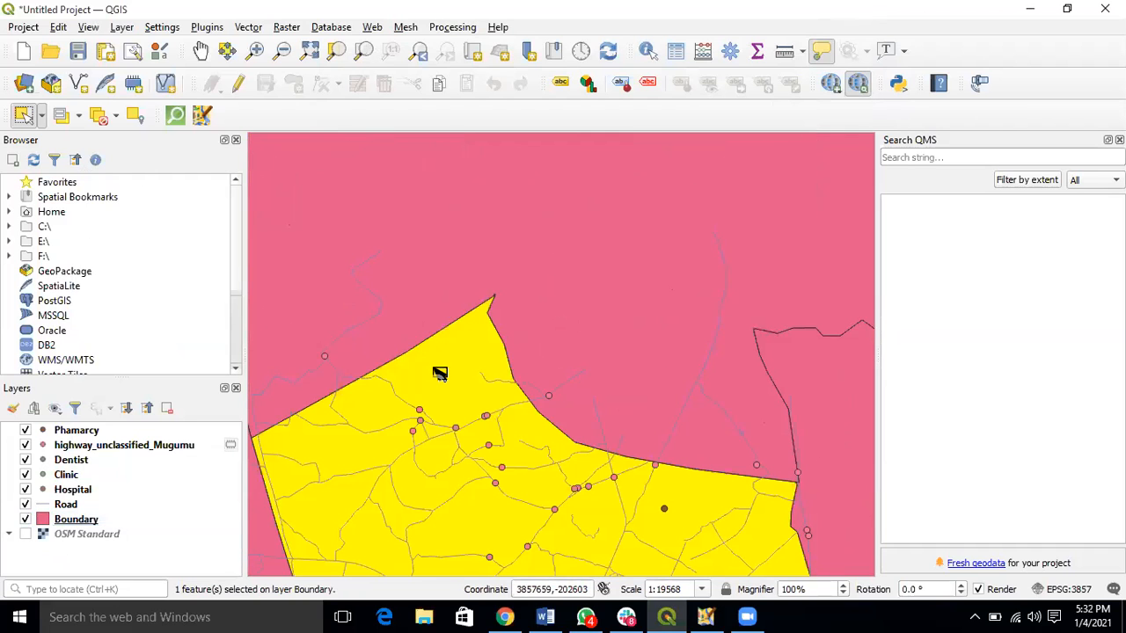
right_click(83, 519)
mouse_move(213, 466)
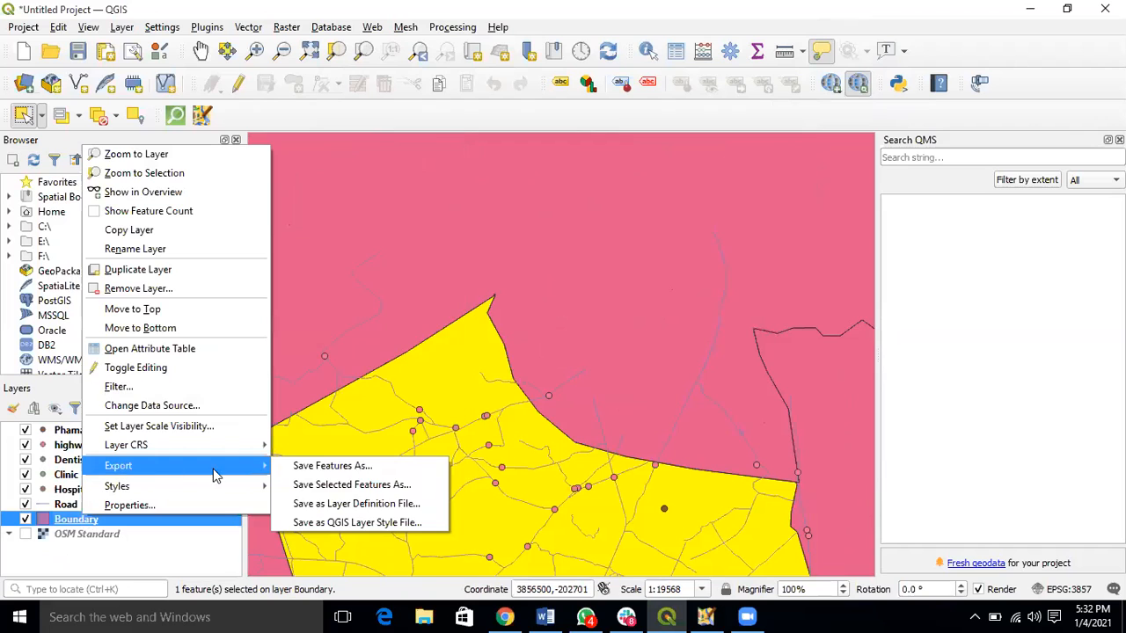
click(331, 486)
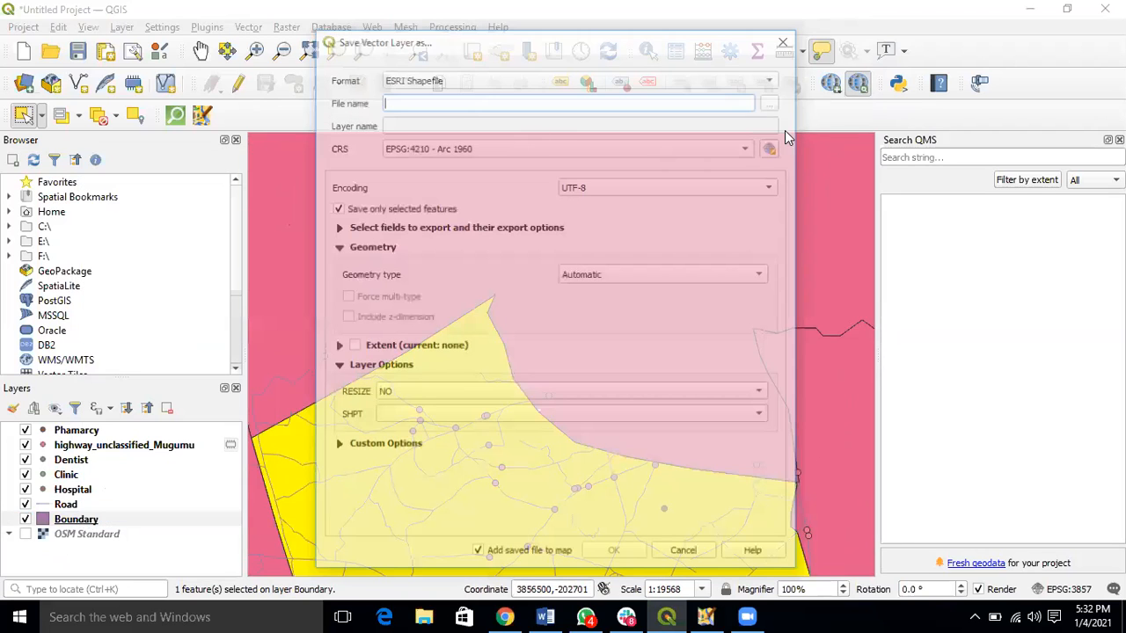
Save the selected ward as the ESRI Shapefile _Boundary.shp in the OSM_Training folder and complete the export
click(774, 105)
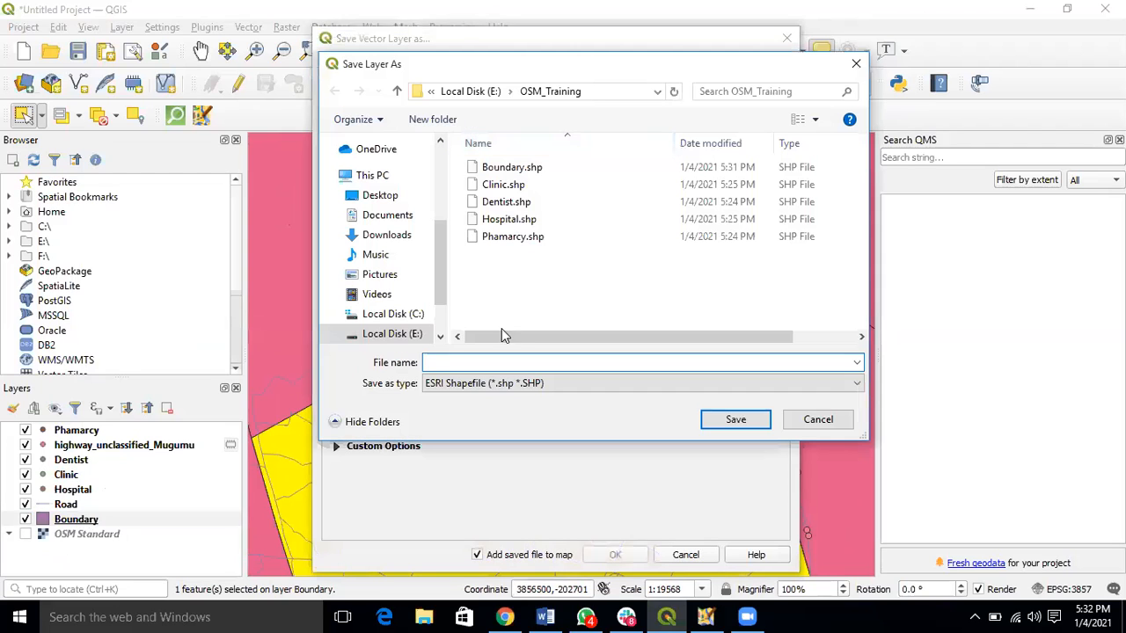
click(495, 167)
double_click(469, 362)
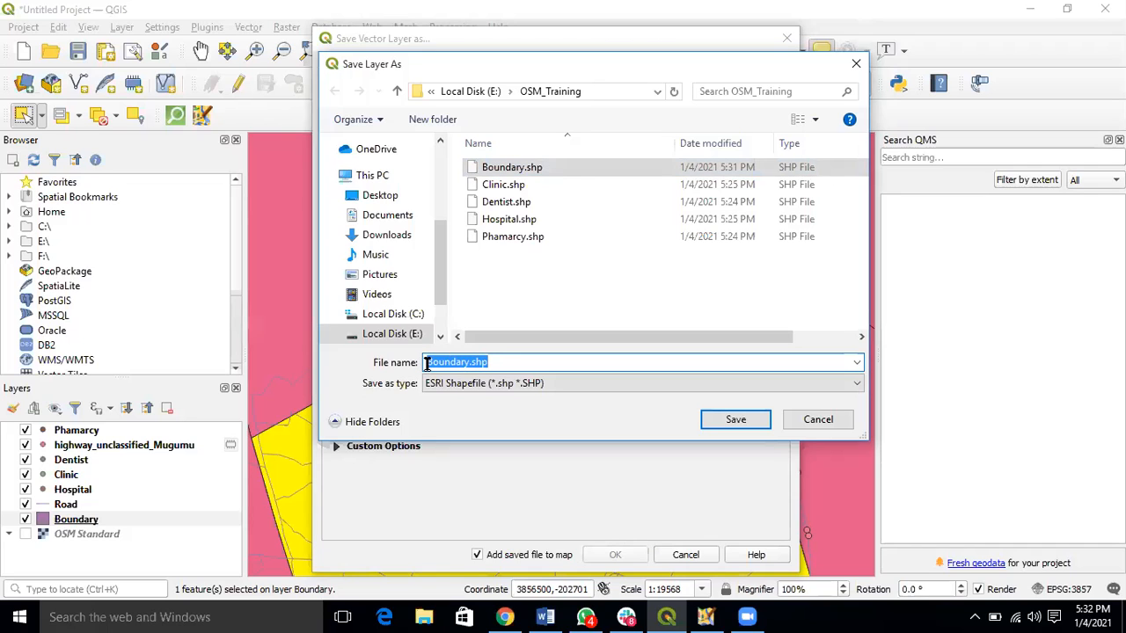
click(428, 362)
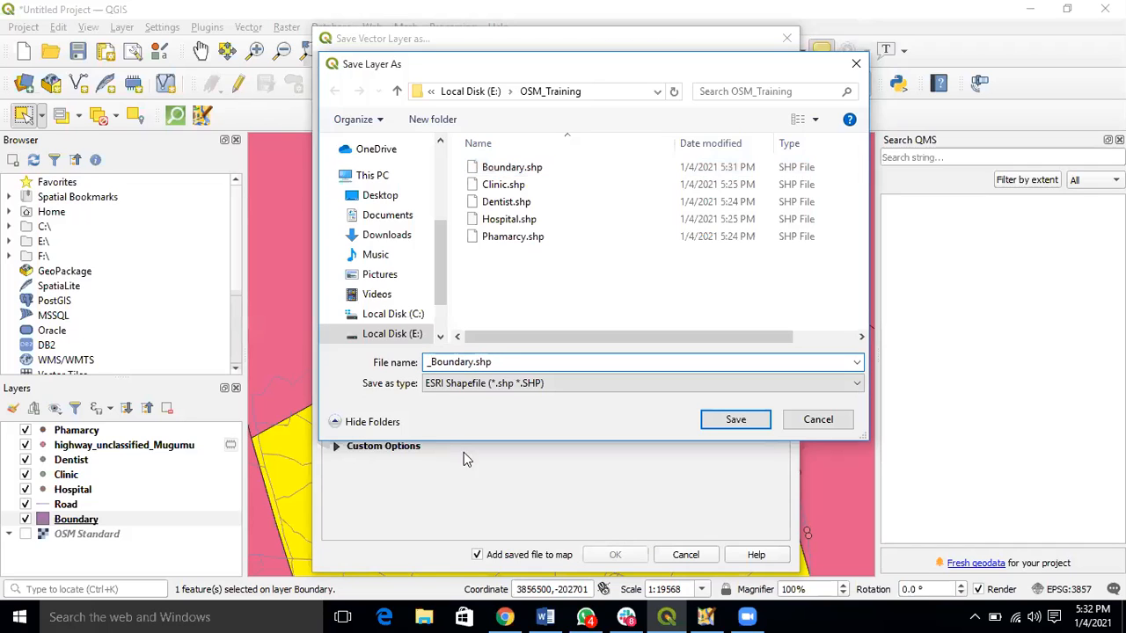
click(729, 419)
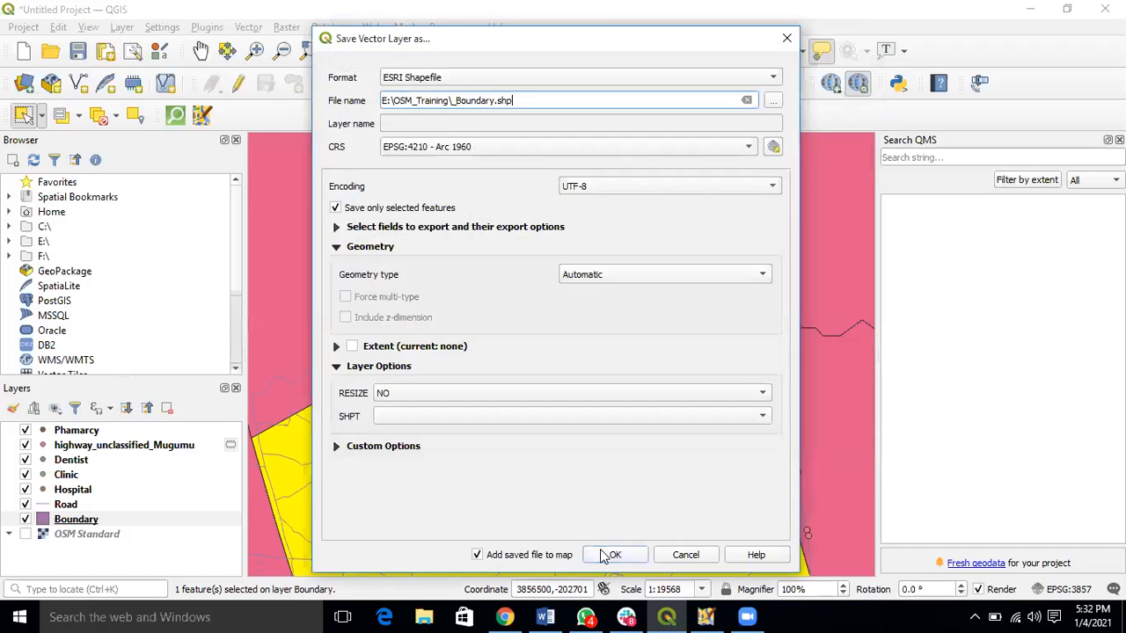
click(607, 555)
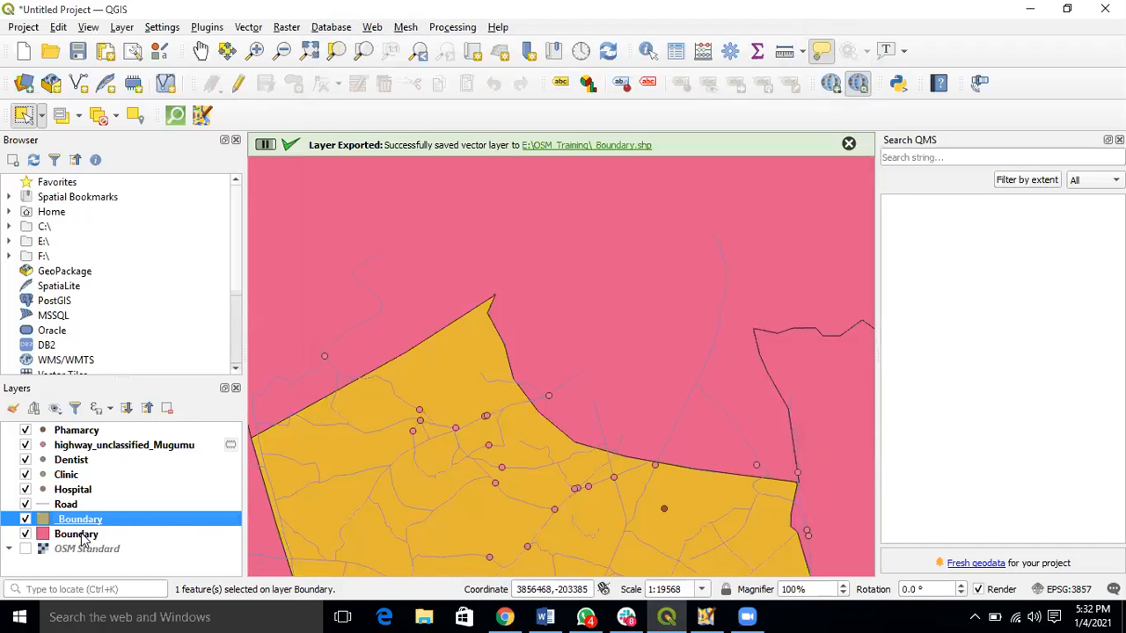
right_click(82, 537)
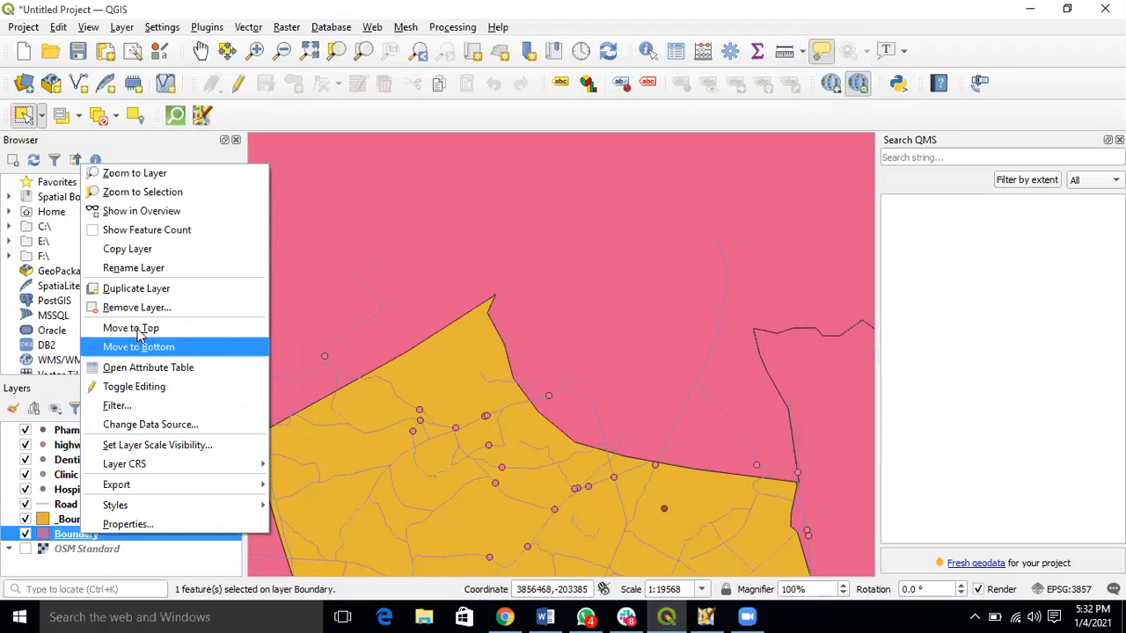
click(139, 268)
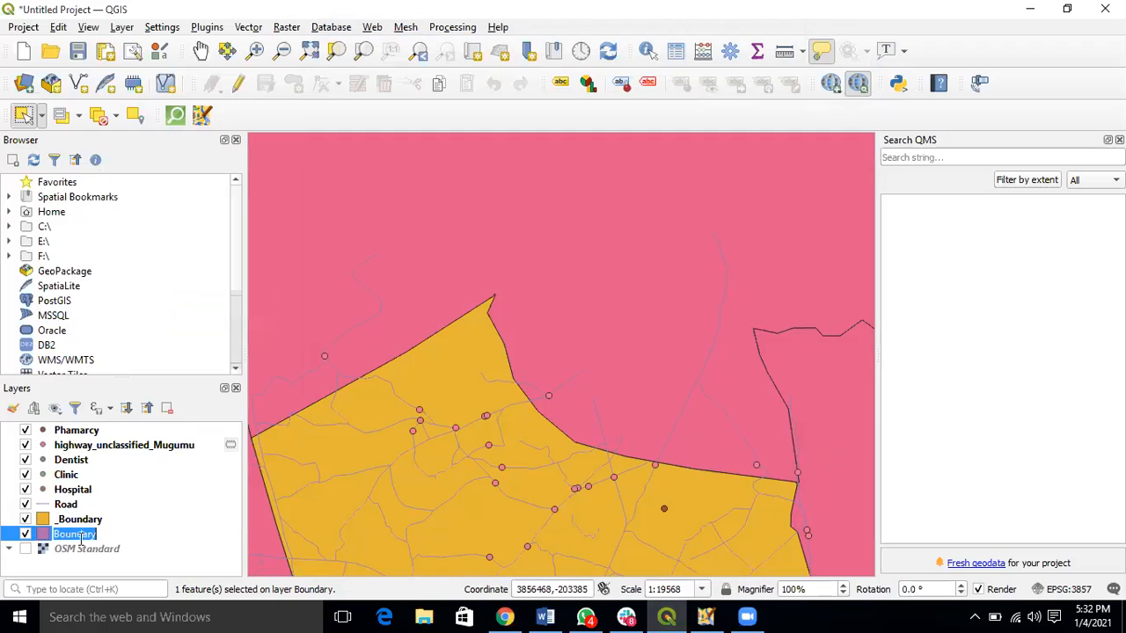
click(158, 518)
Remove the original Boundary layer containing all the wards from the project
click(83, 538)
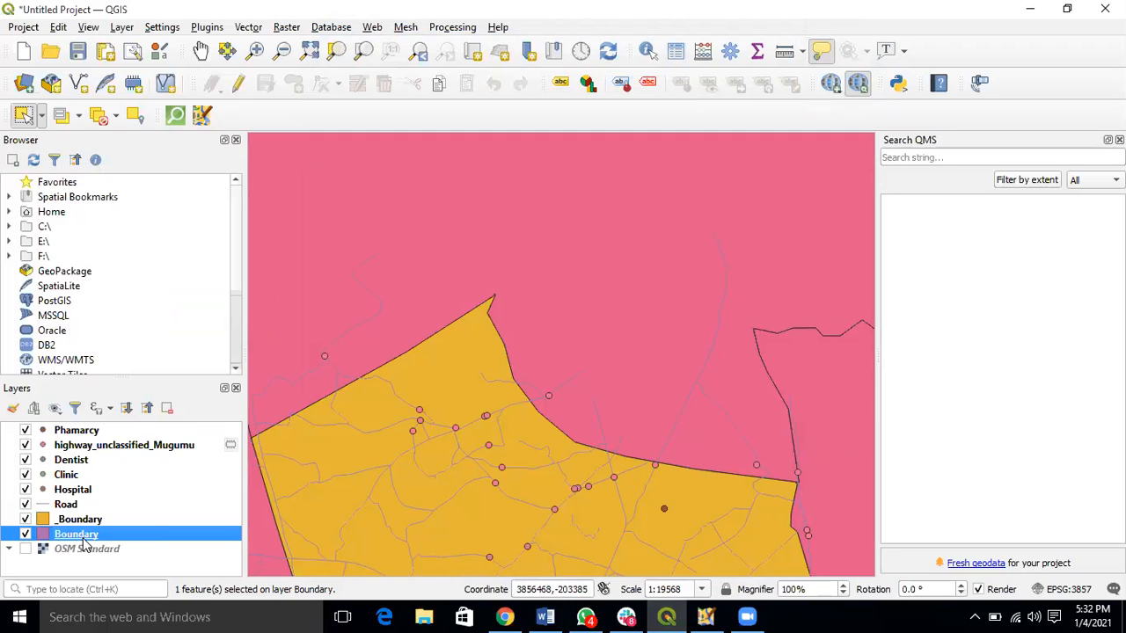
right_click(84, 538)
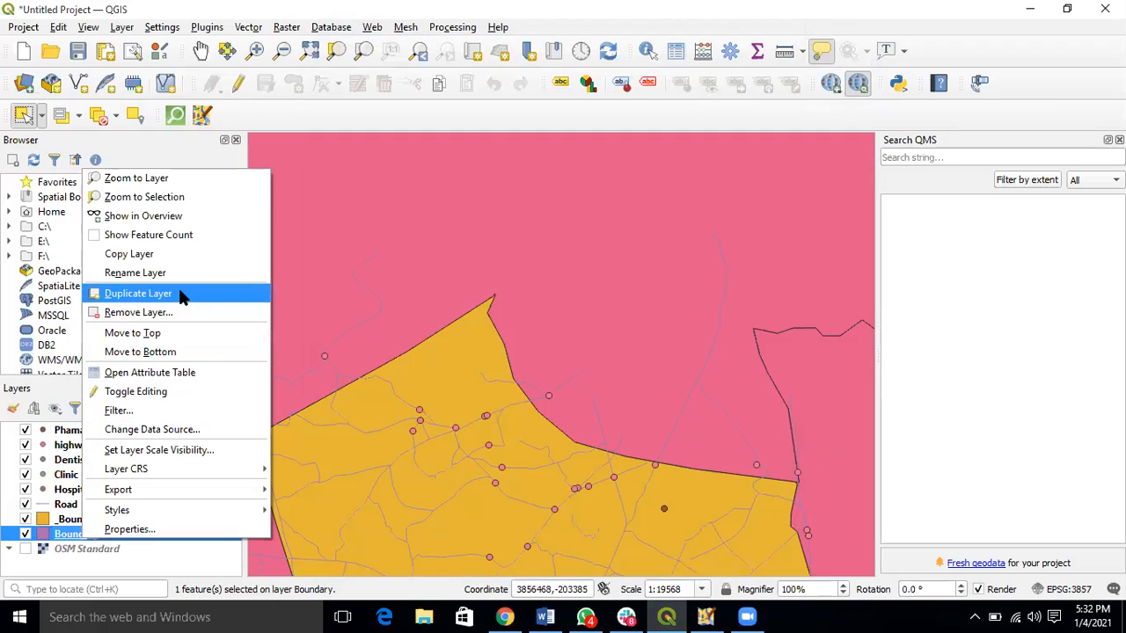
click(163, 313)
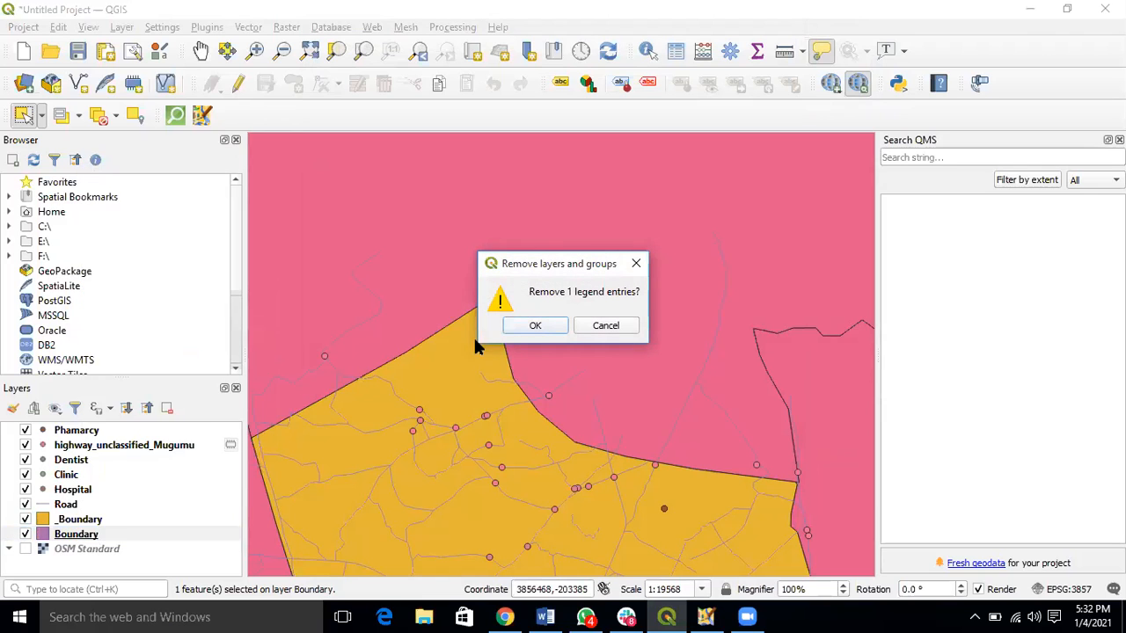
Confirm removing the original Boundary layer with all wards from the project
click(534, 326)
scroll(620, 324, down, 1)
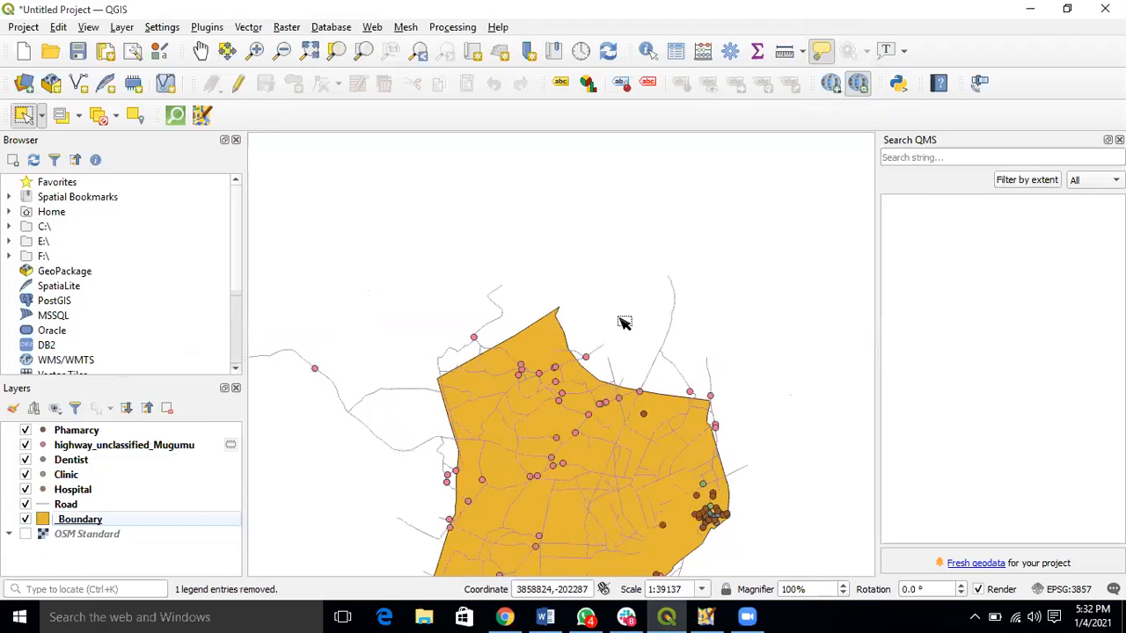
scroll(616, 318, down, 1)
scroll(479, 369, down, 1)
scroll(532, 376, up, 2)
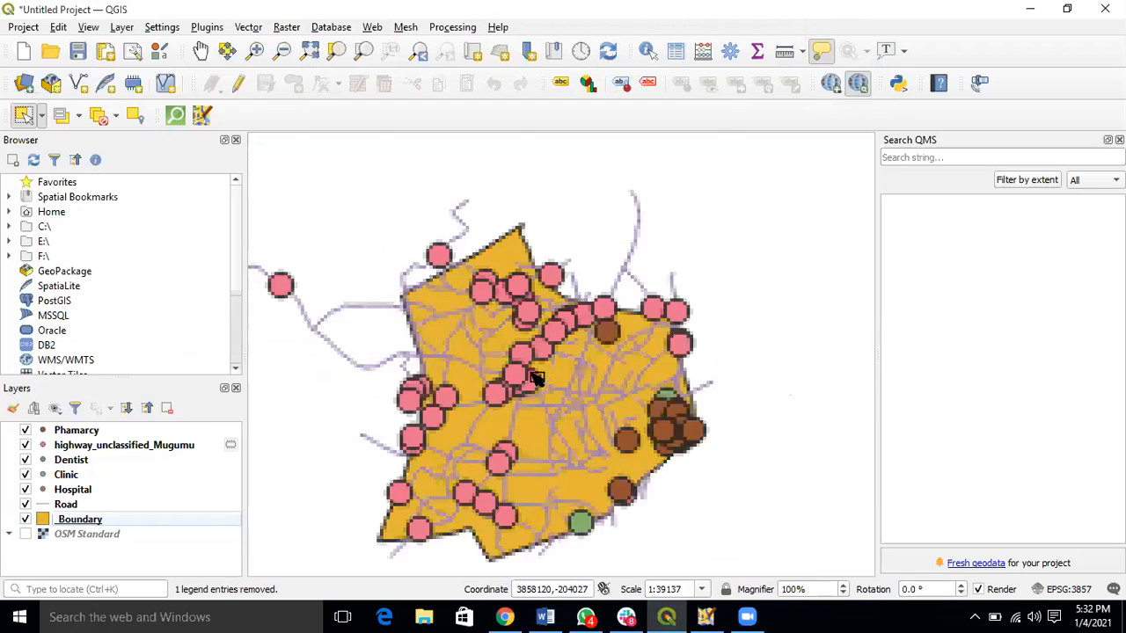
scroll(536, 378, up, 1)
scroll(532, 376, down, 2)
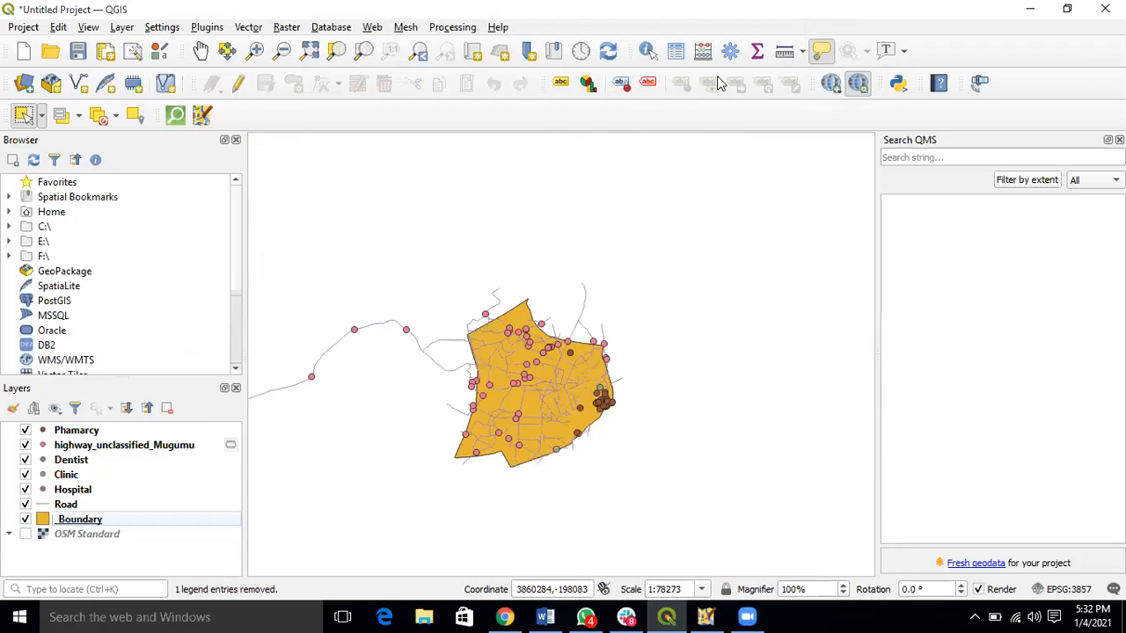
click(748, 617)
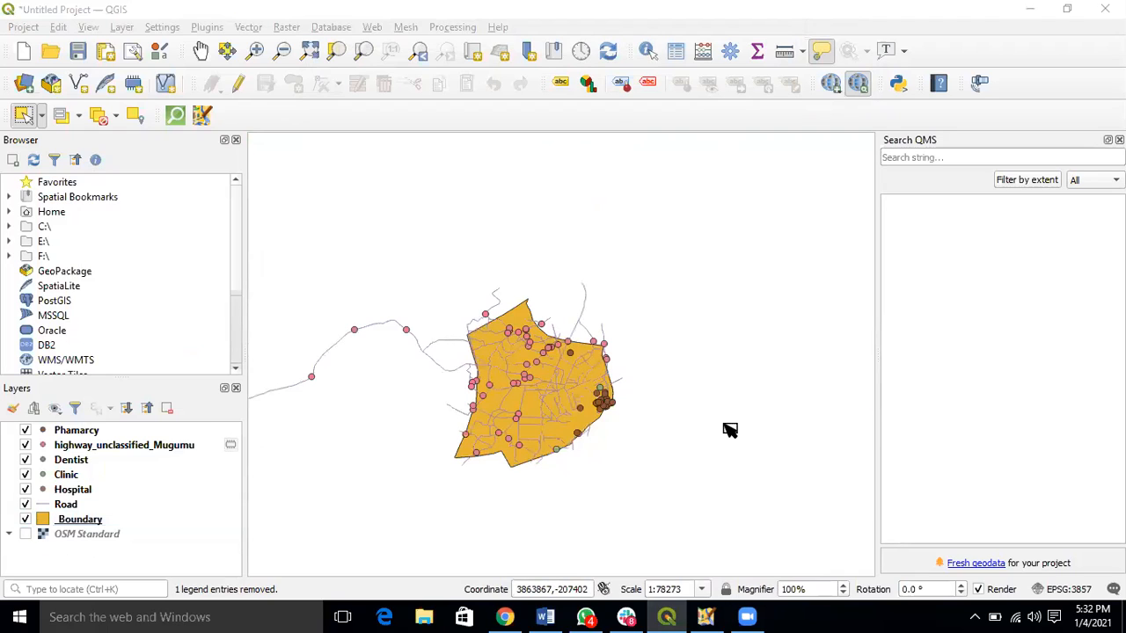
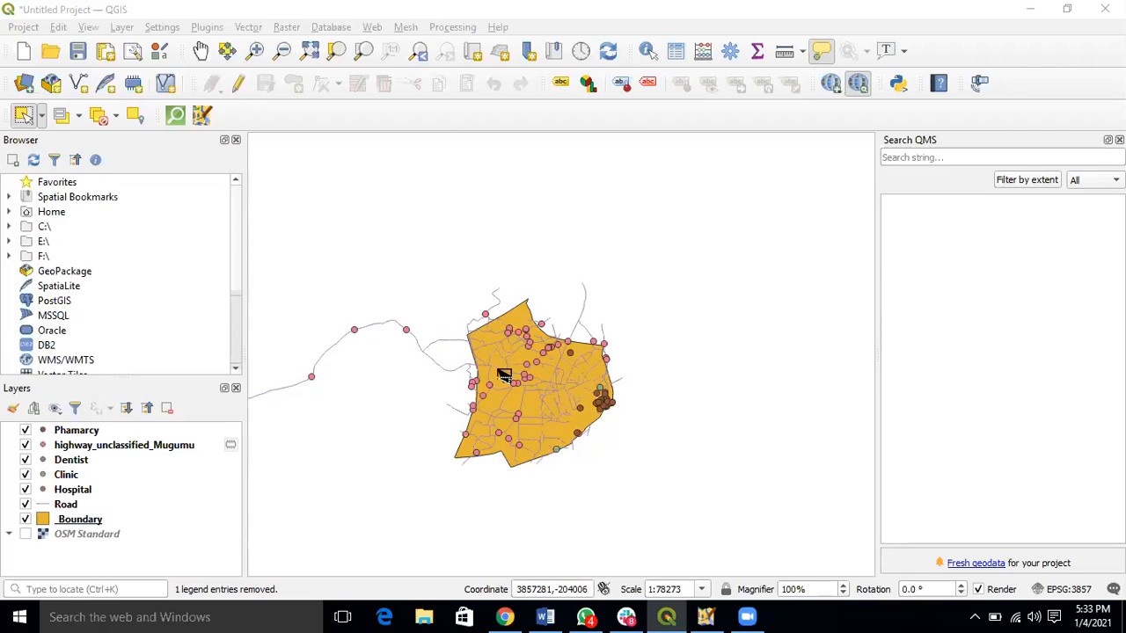
scroll(507, 373, up, 2)
scroll(508, 374, down, 1)
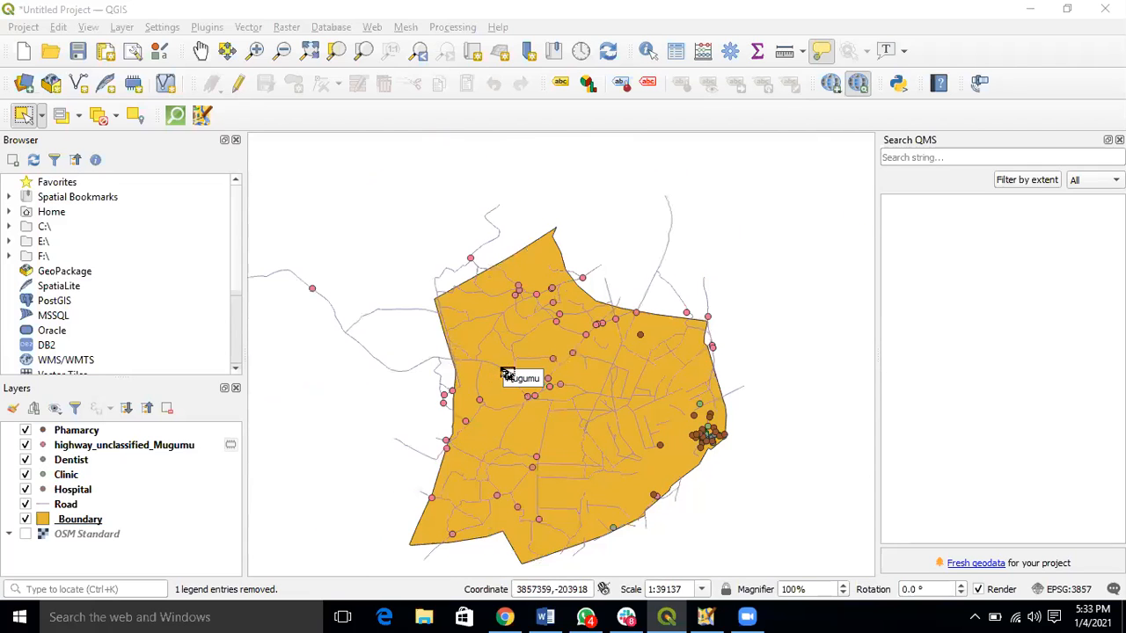
scroll(651, 380, up, 1)
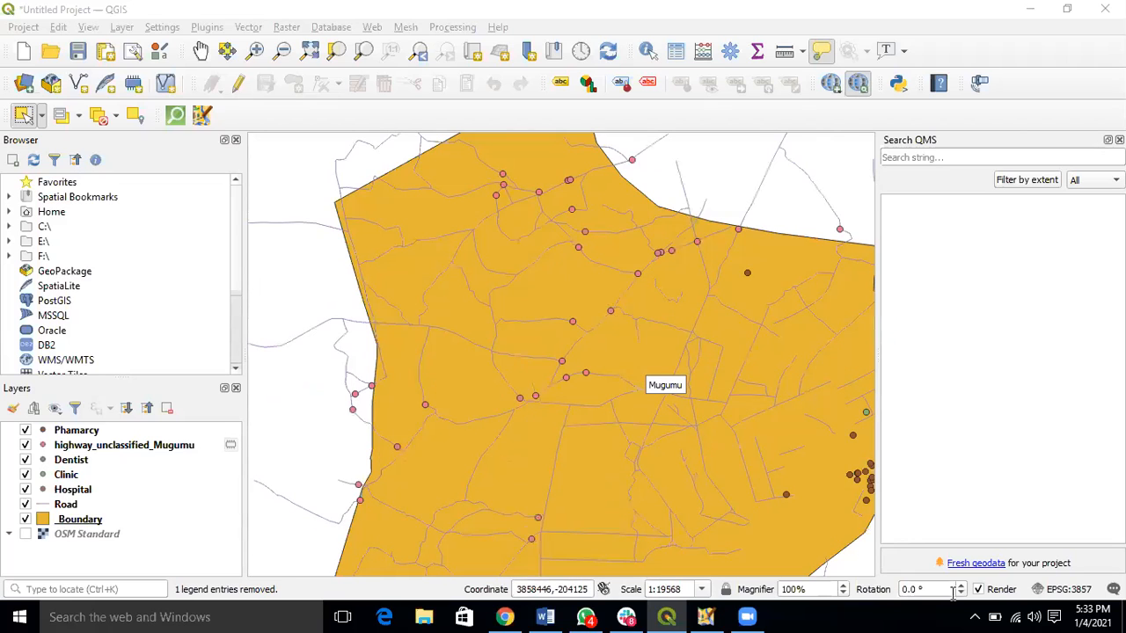
scroll(565, 288, down, 1)
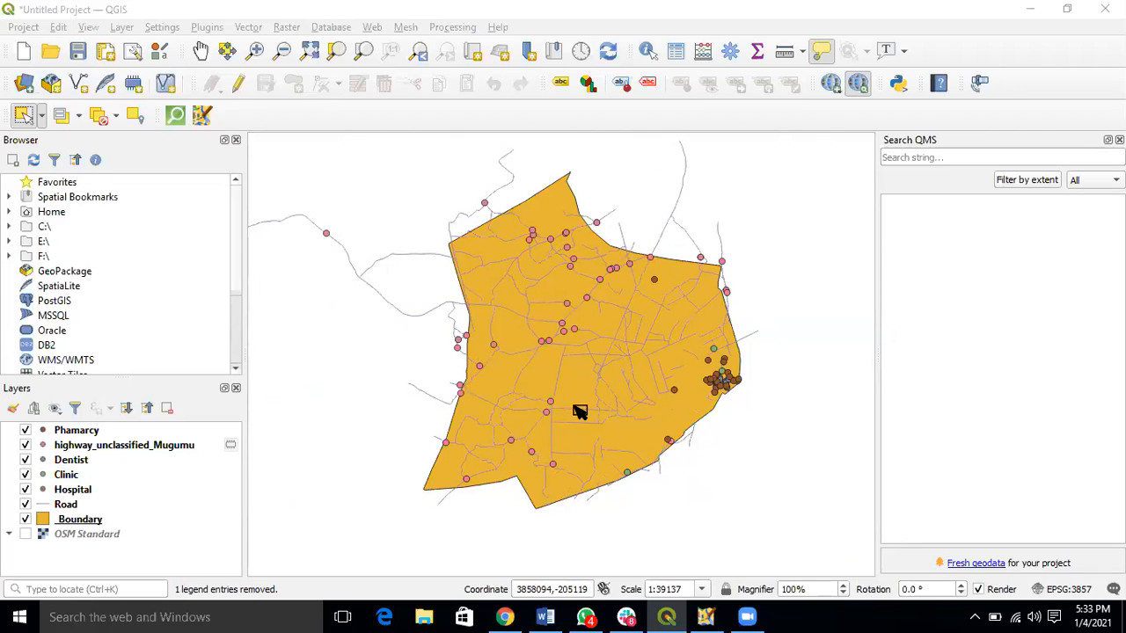
scroll(579, 409, up, 1)
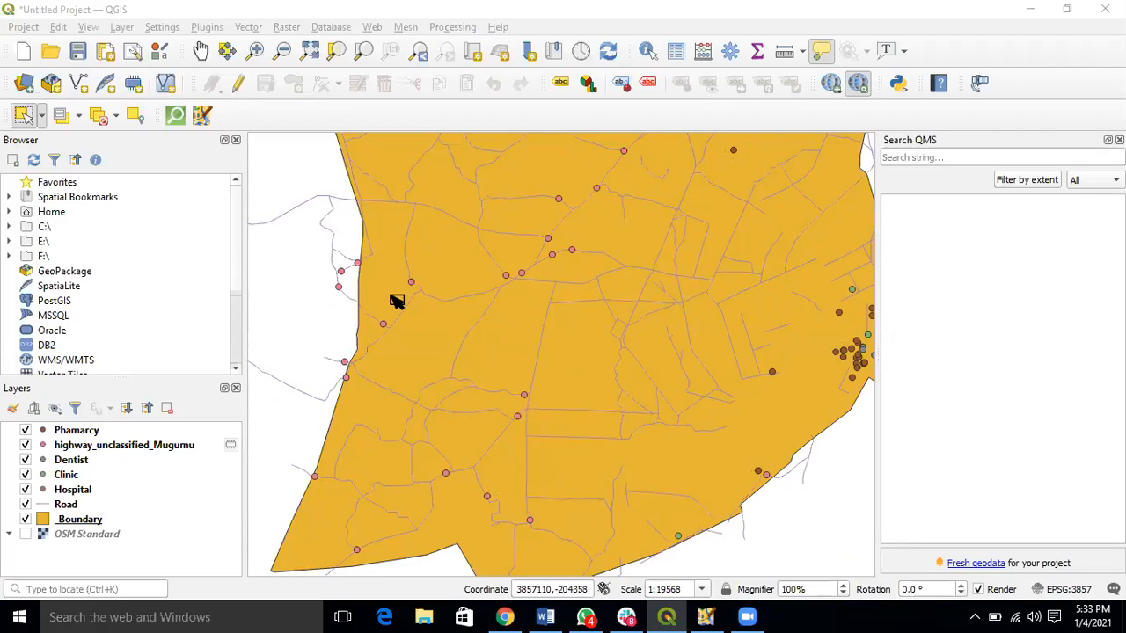
Hide the extracted _Boundary layer on the map
click(26, 520)
click(26, 520)
click(25, 520)
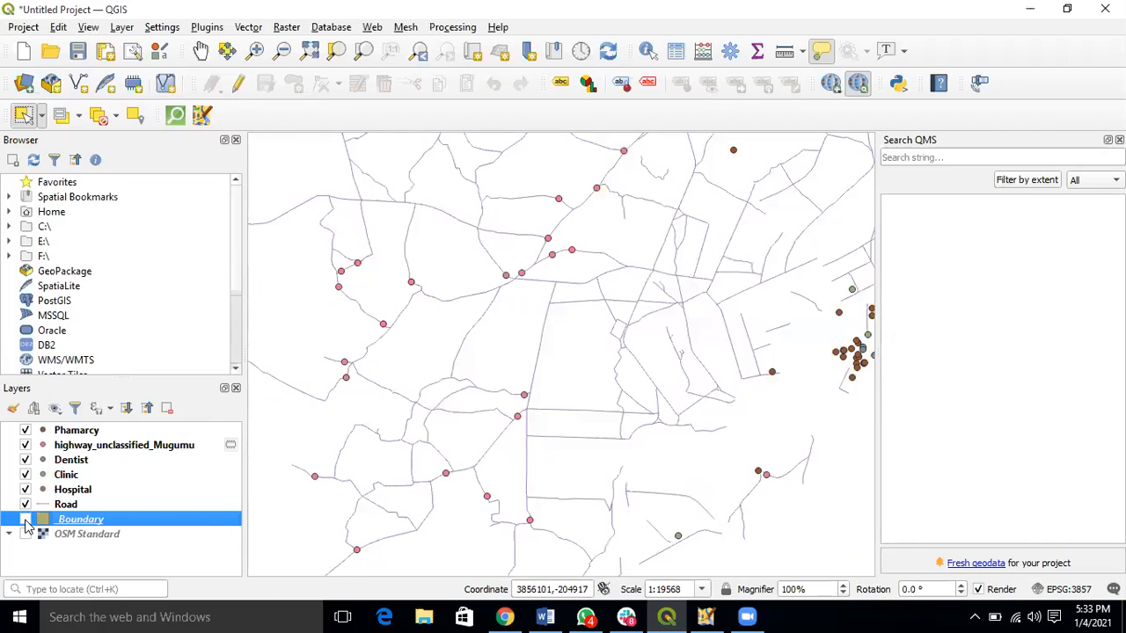
click(25, 520)
click(26, 520)
double_click(27, 521)
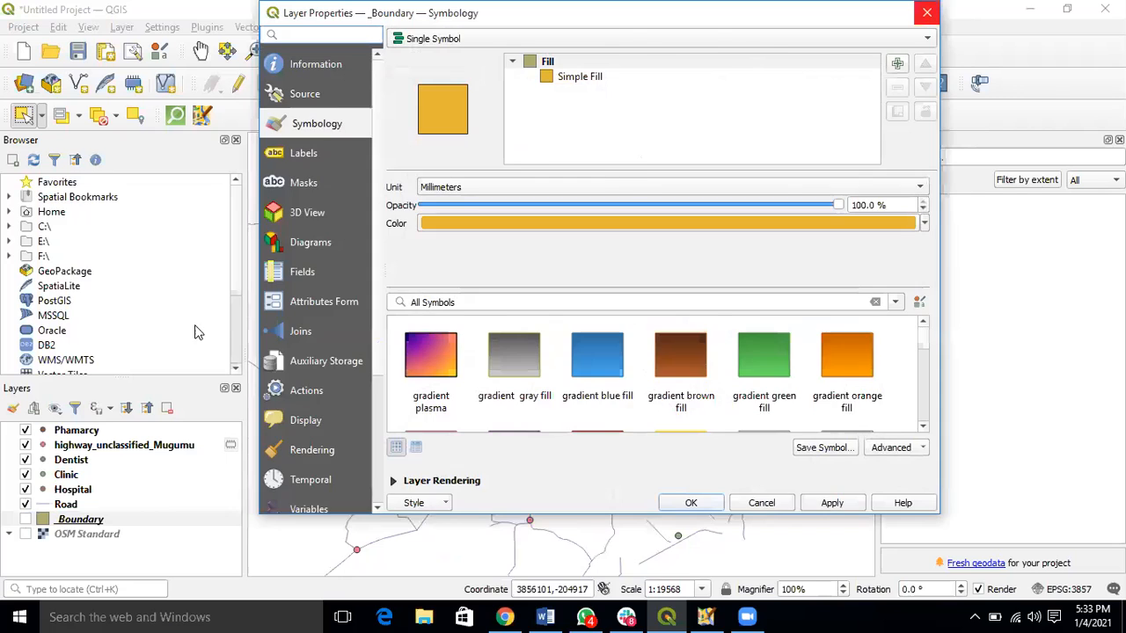
key(Escape)
click(70, 517)
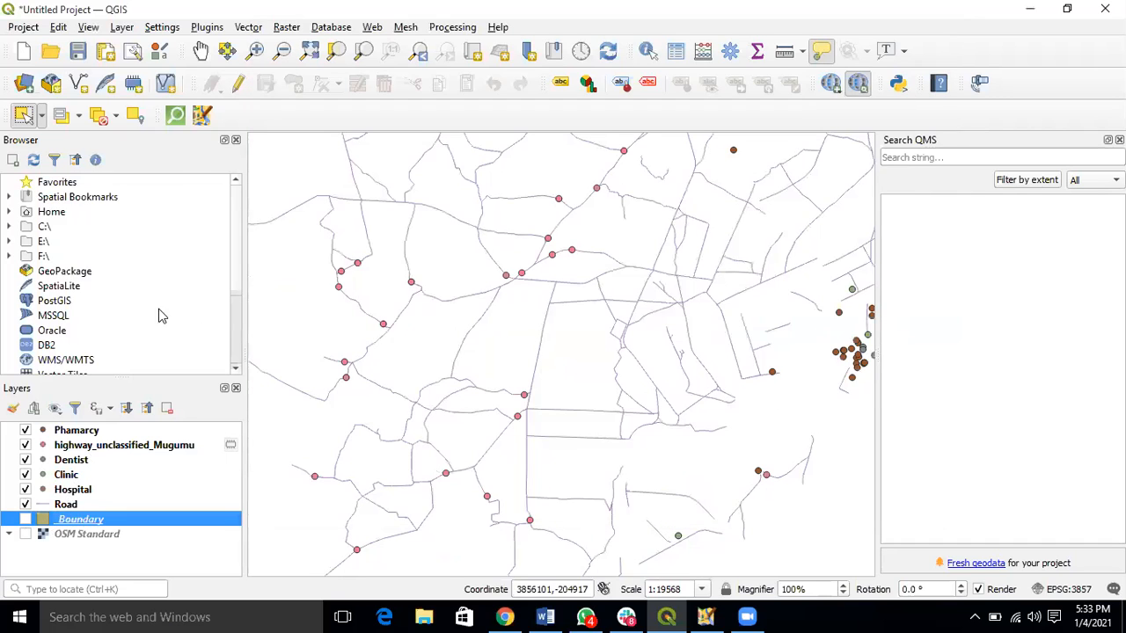
Add the vector layer TZwards.shp from the 2012 Wards Shapefiles folder to the project
click(127, 31)
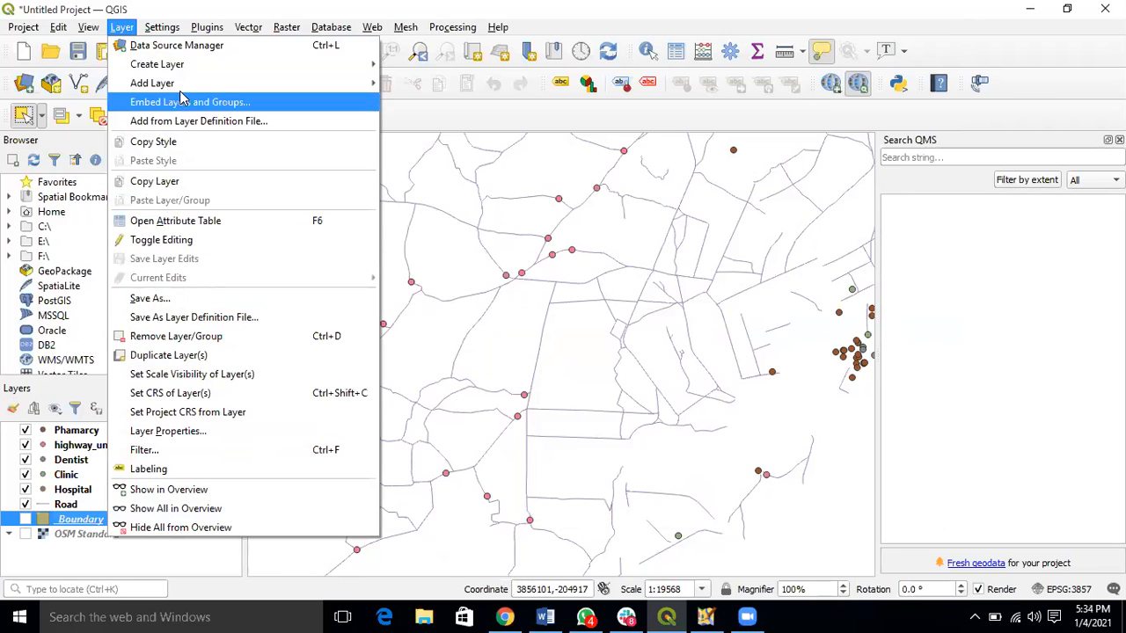
mouse_move(201, 91)
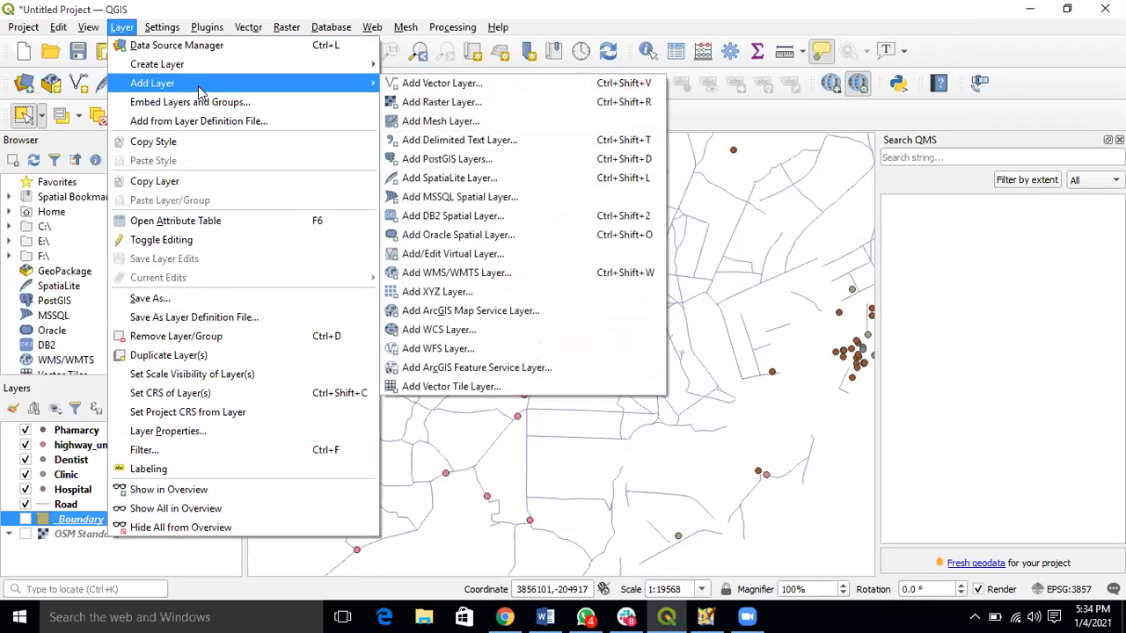
click(423, 90)
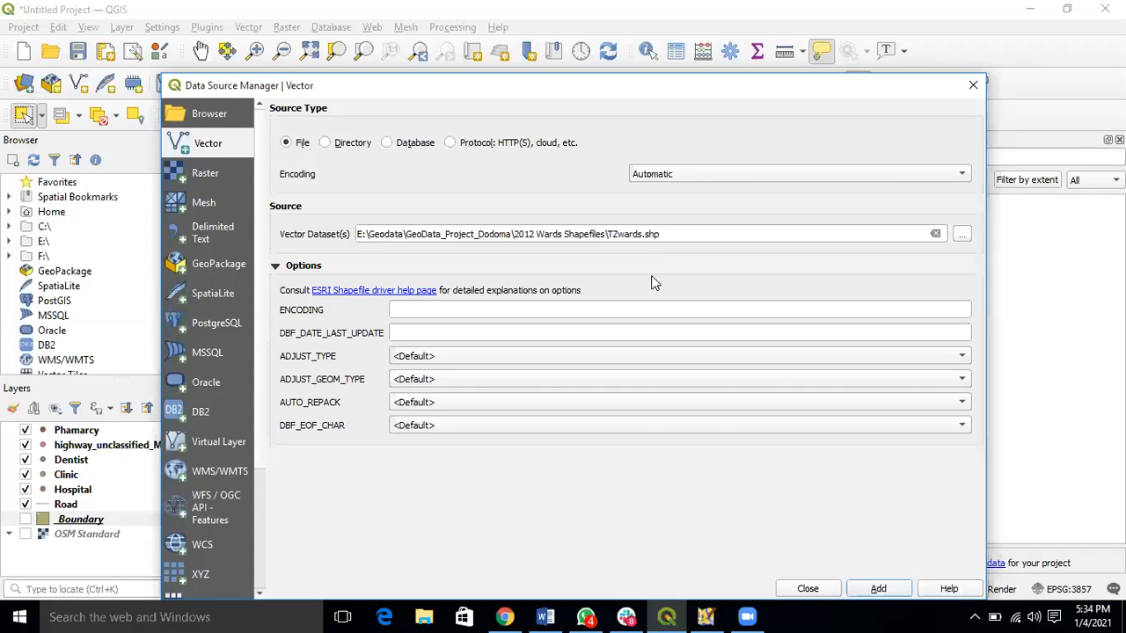
click(865, 591)
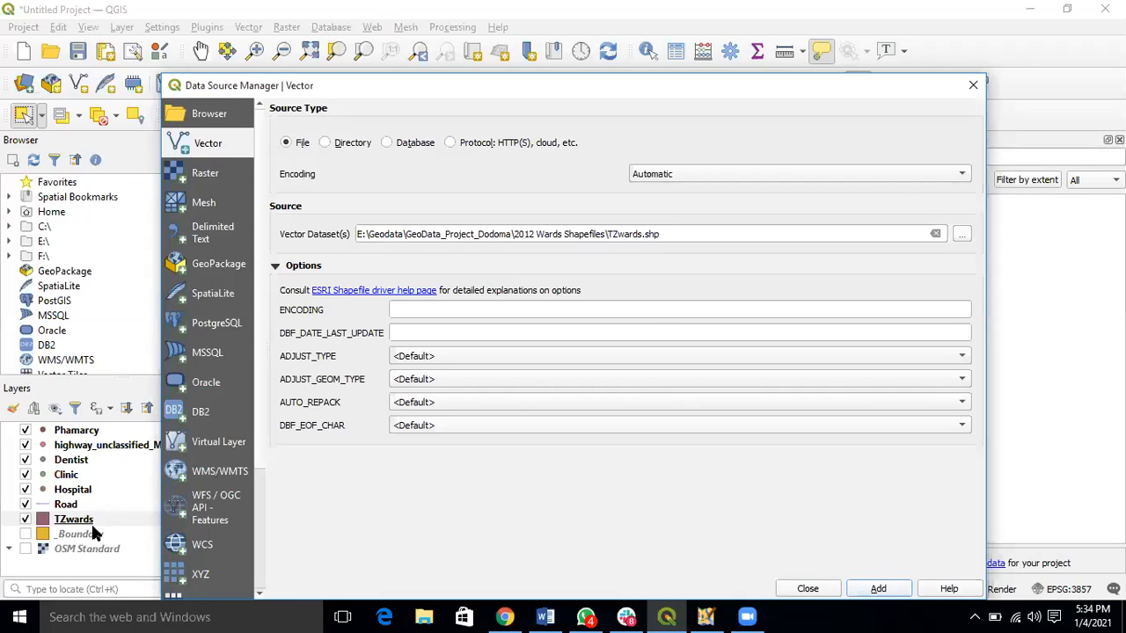
click(973, 88)
Select the Mugumu ward polygon, which contains the road network and health facilities, on the TZwards layer
scroll(515, 314, up, 1)
scroll(492, 276, up, 1)
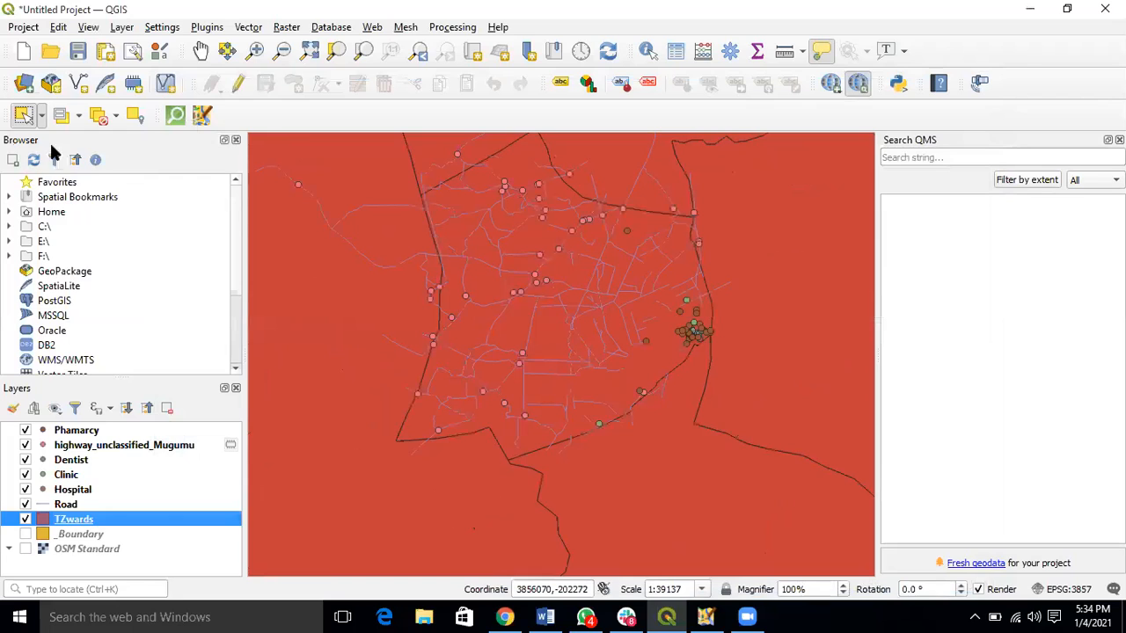
click(42, 116)
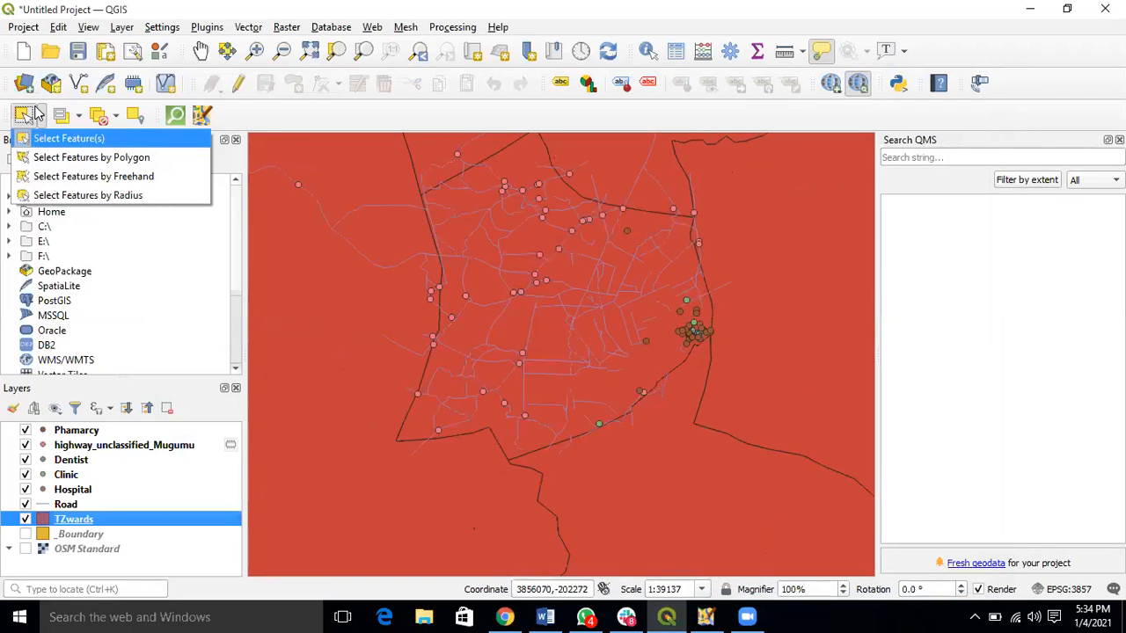
click(41, 117)
click(42, 118)
click(77, 518)
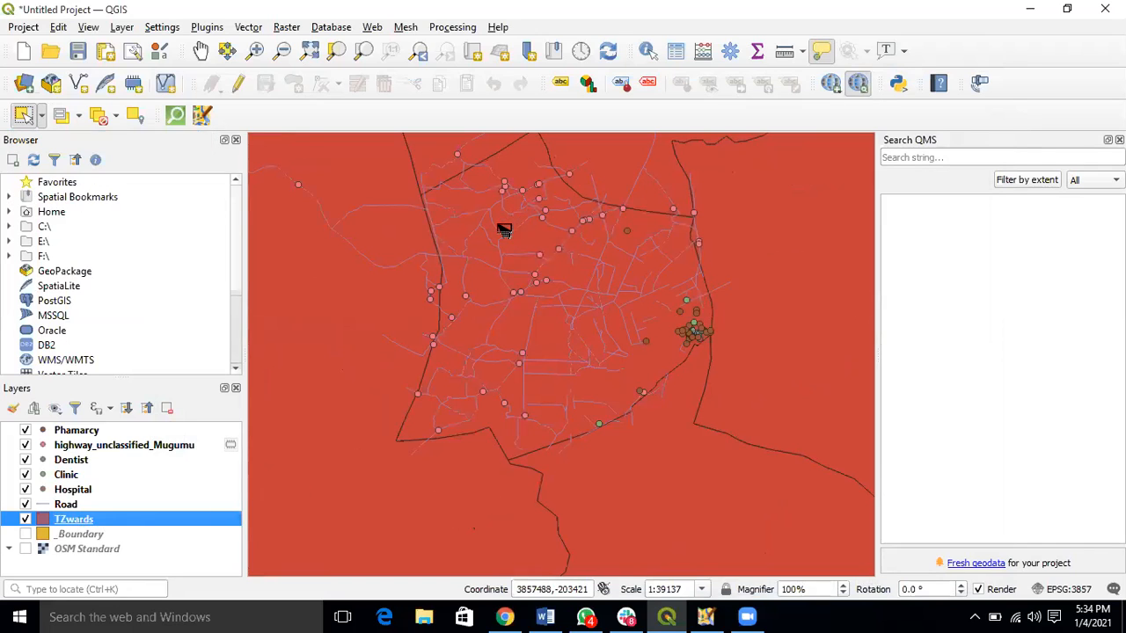
click(523, 165)
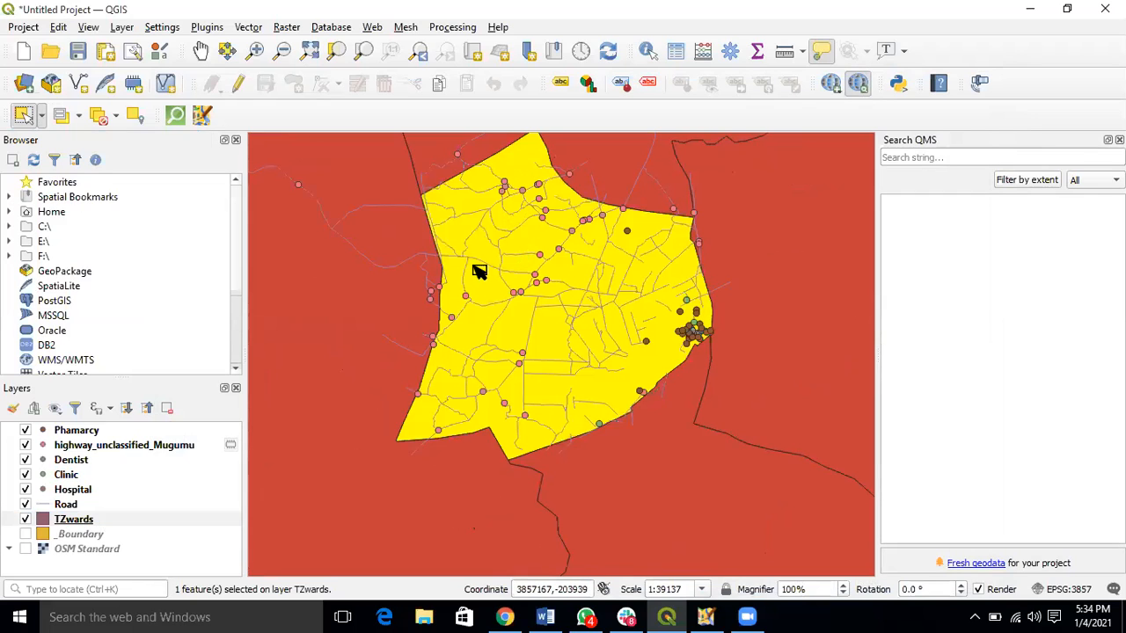
Export only the selected TZwards feature as an ESRI Shapefile named Boundary_1 in E:\OSM_Training and add it to the map
click(74, 519)
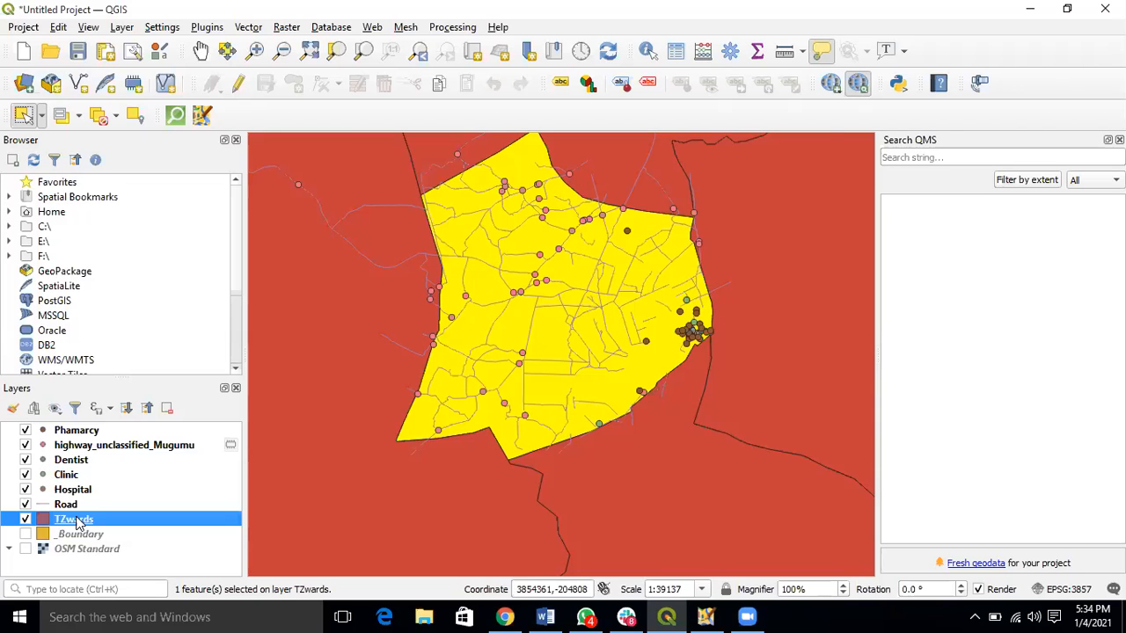
right_click(77, 522)
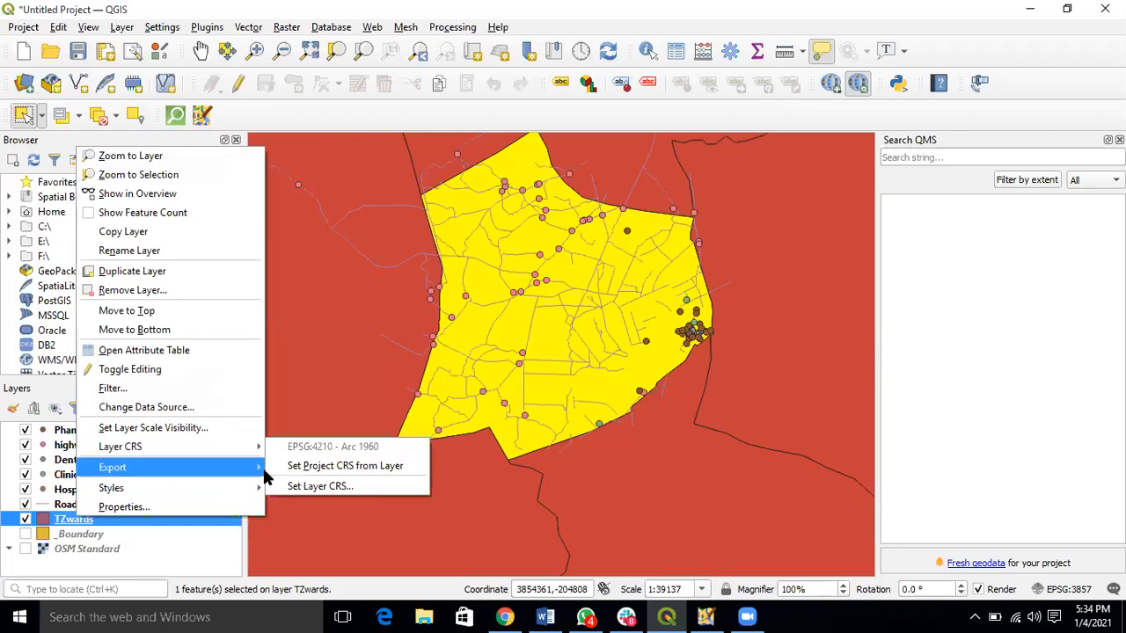
mouse_move(262, 471)
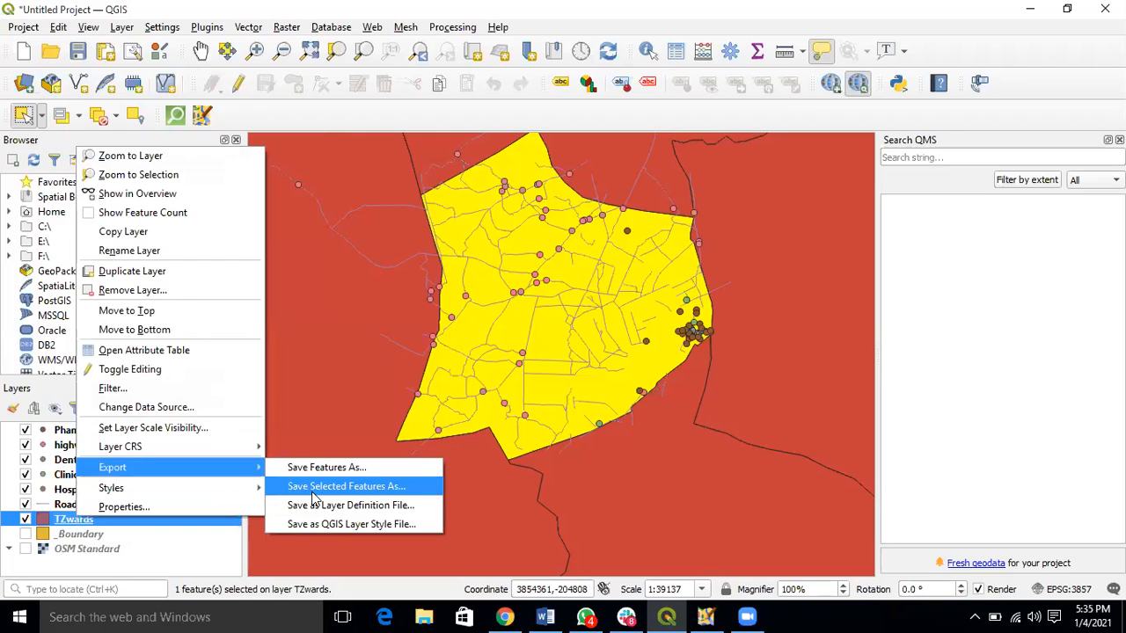
click(322, 490)
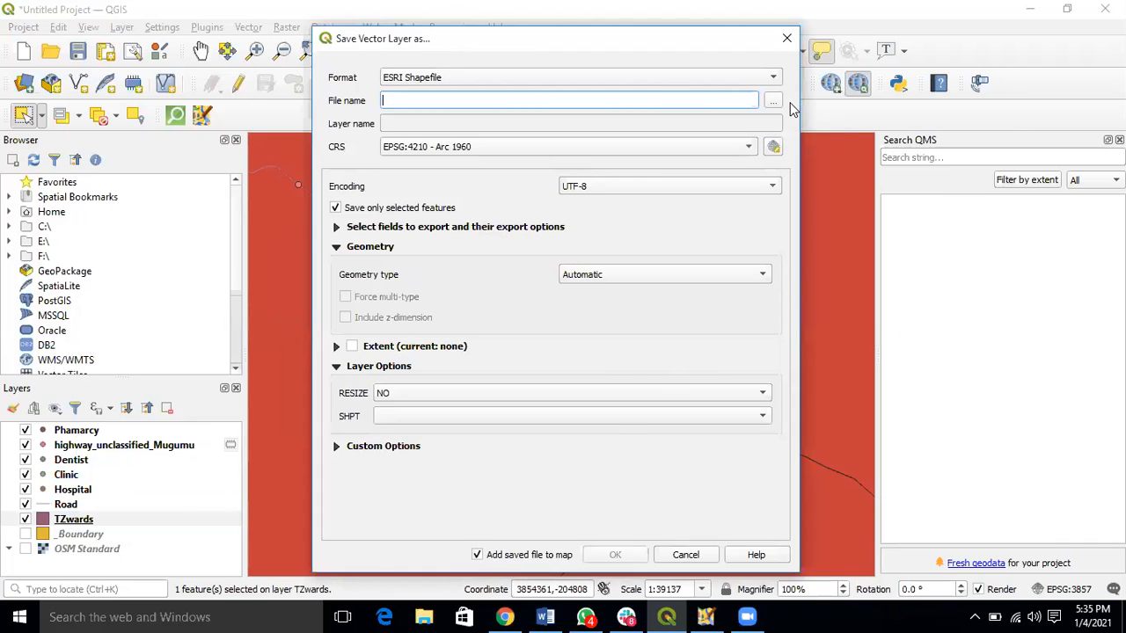
click(772, 100)
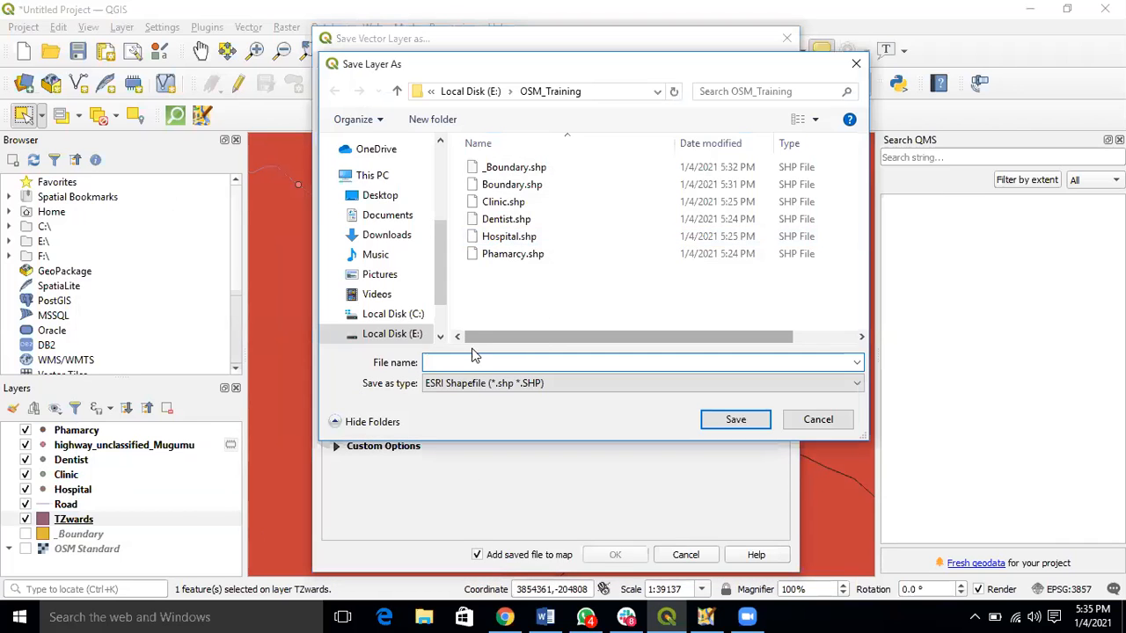
text(Bo)
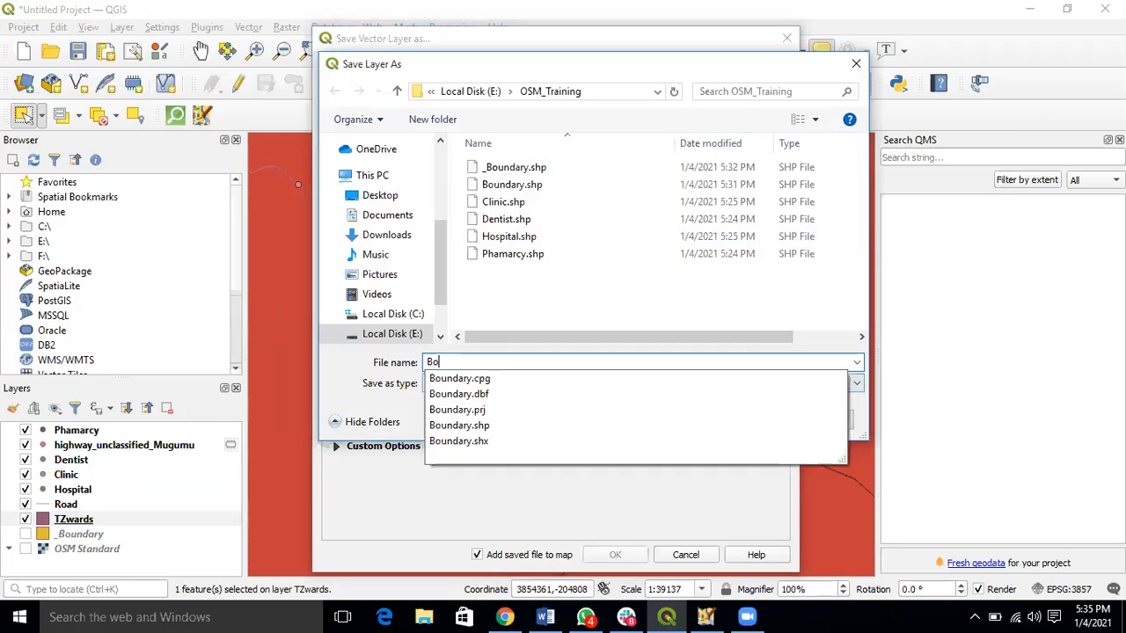
text(undary_1)
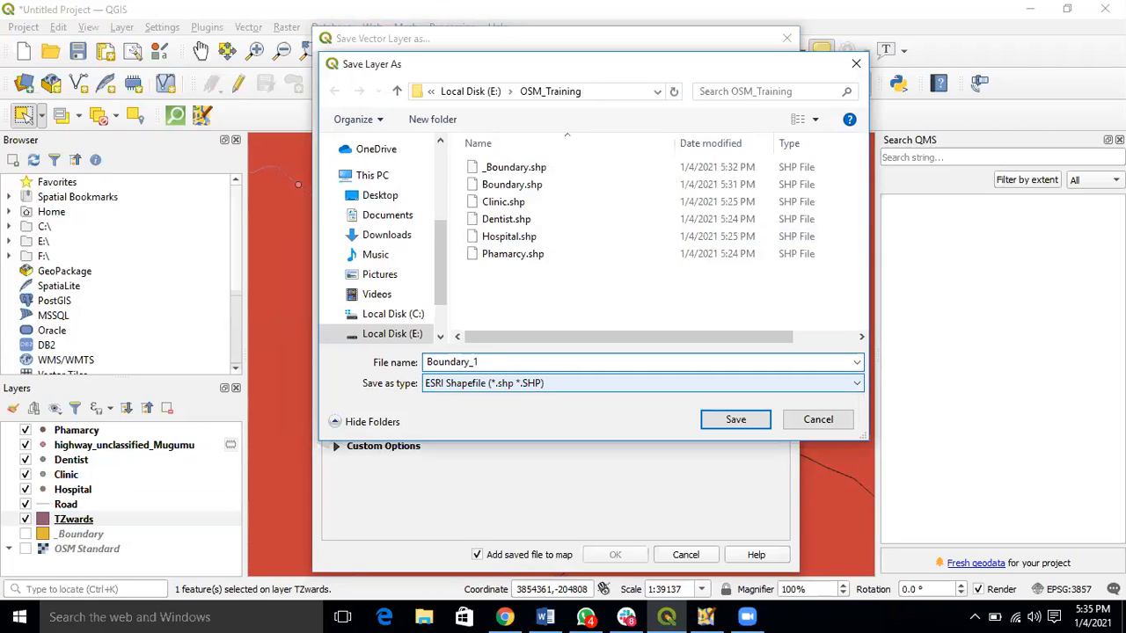
click(735, 419)
click(626, 556)
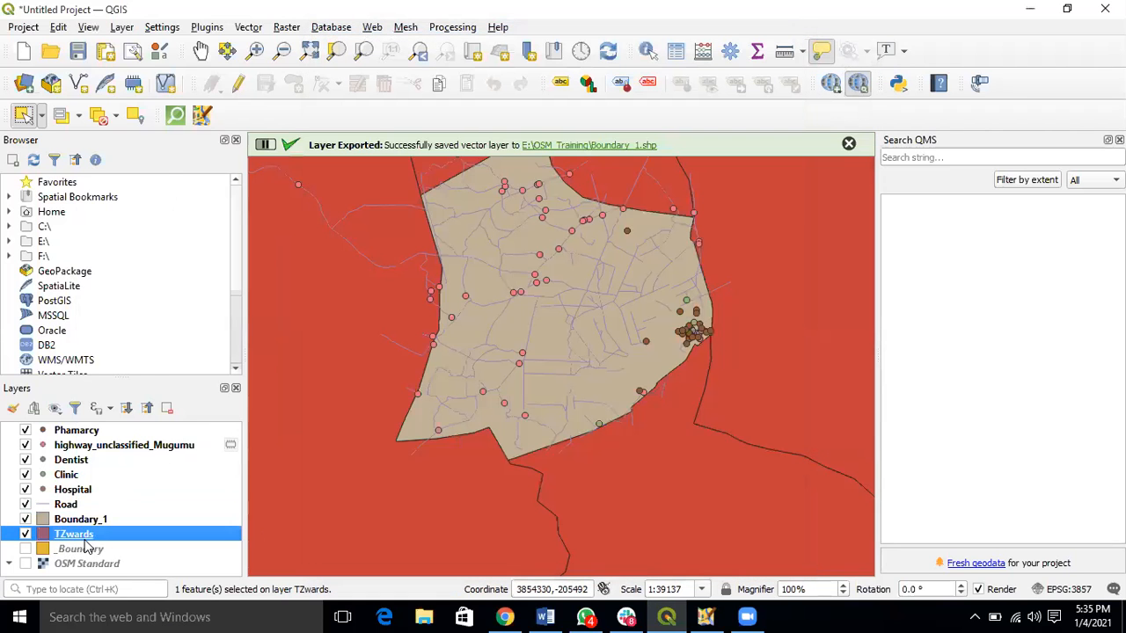
right_click(87, 539)
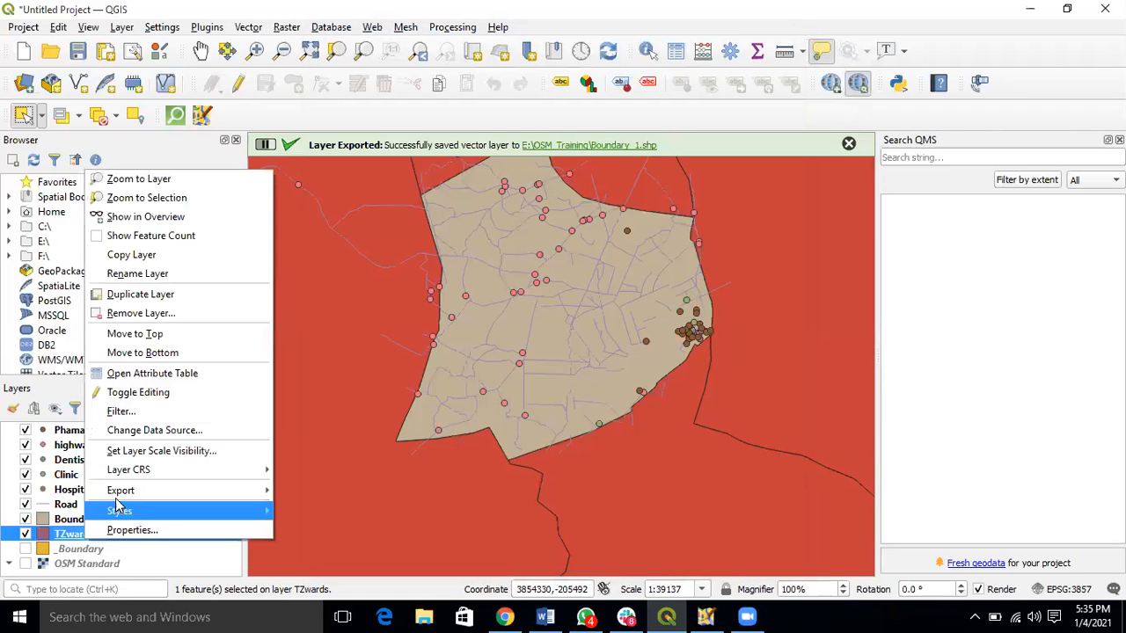
click(145, 273)
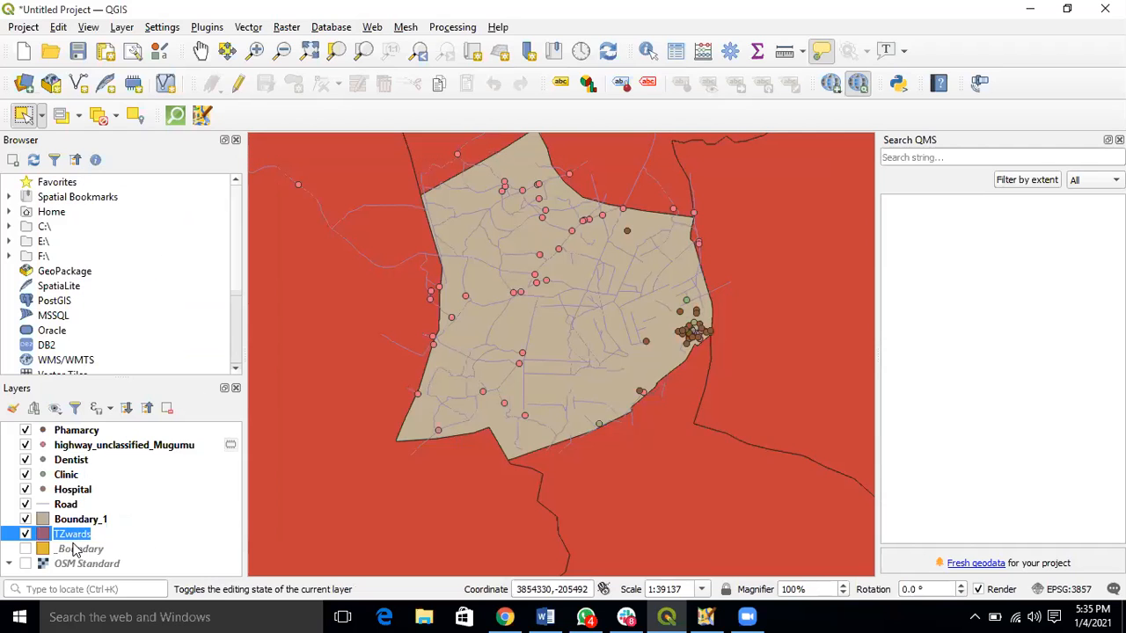
key(Return)
key(Return)
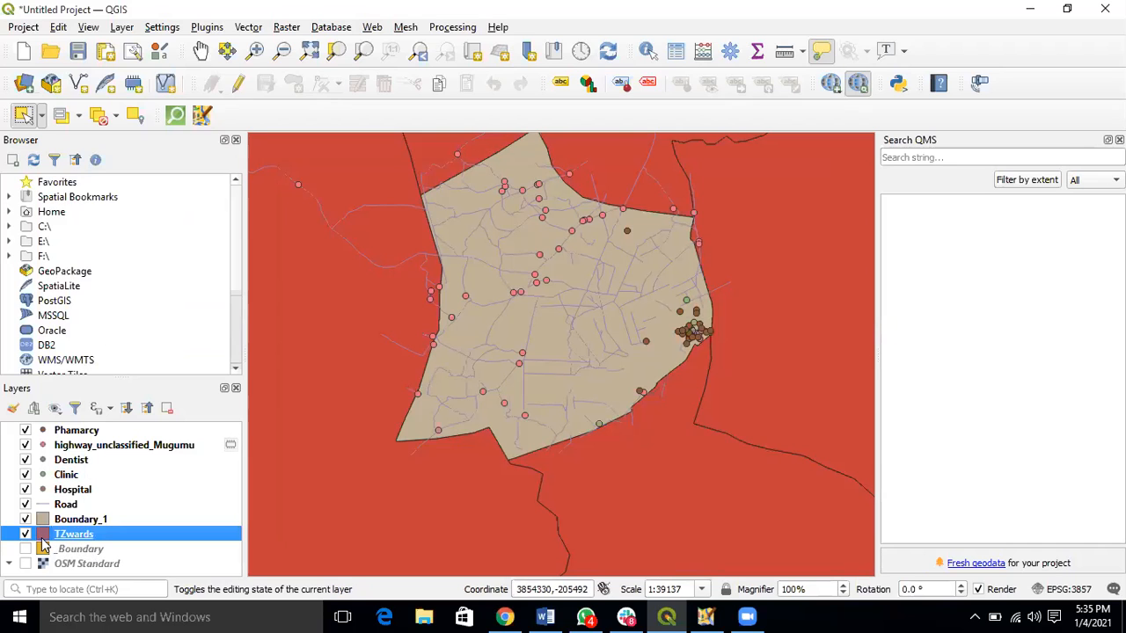
Remove the TZwards layer from the project
right_click(44, 540)
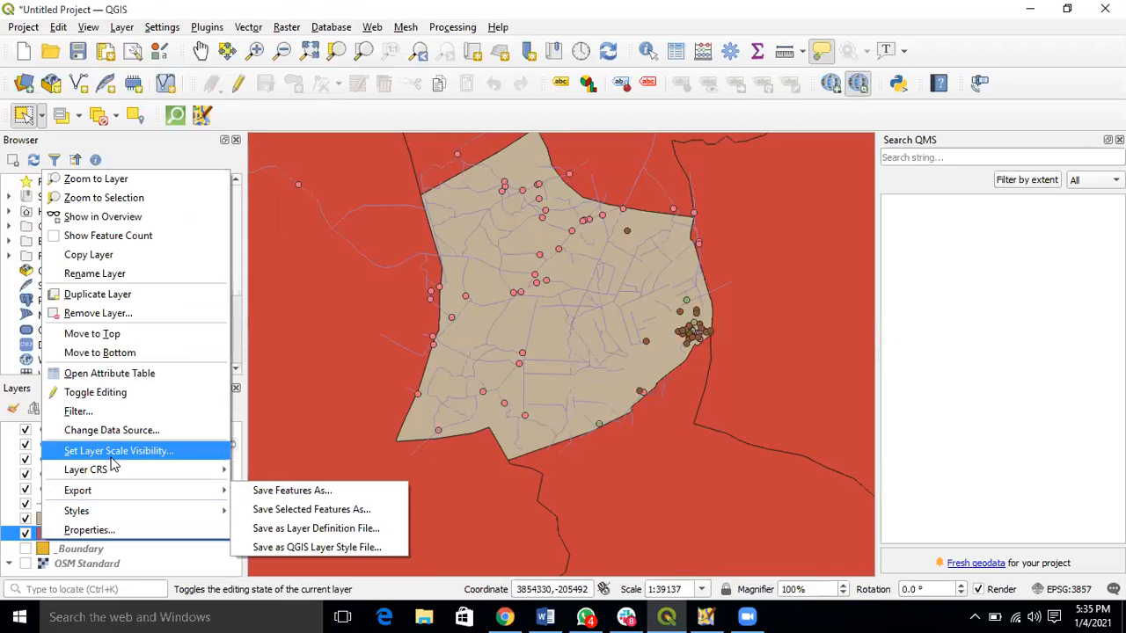
click(138, 315)
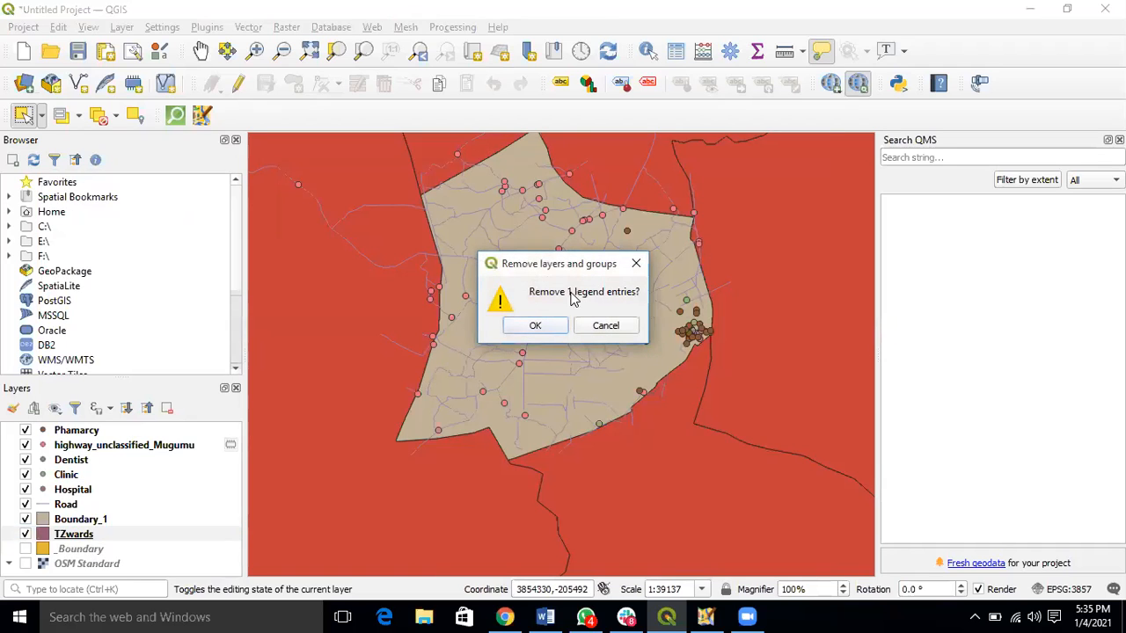
click(532, 327)
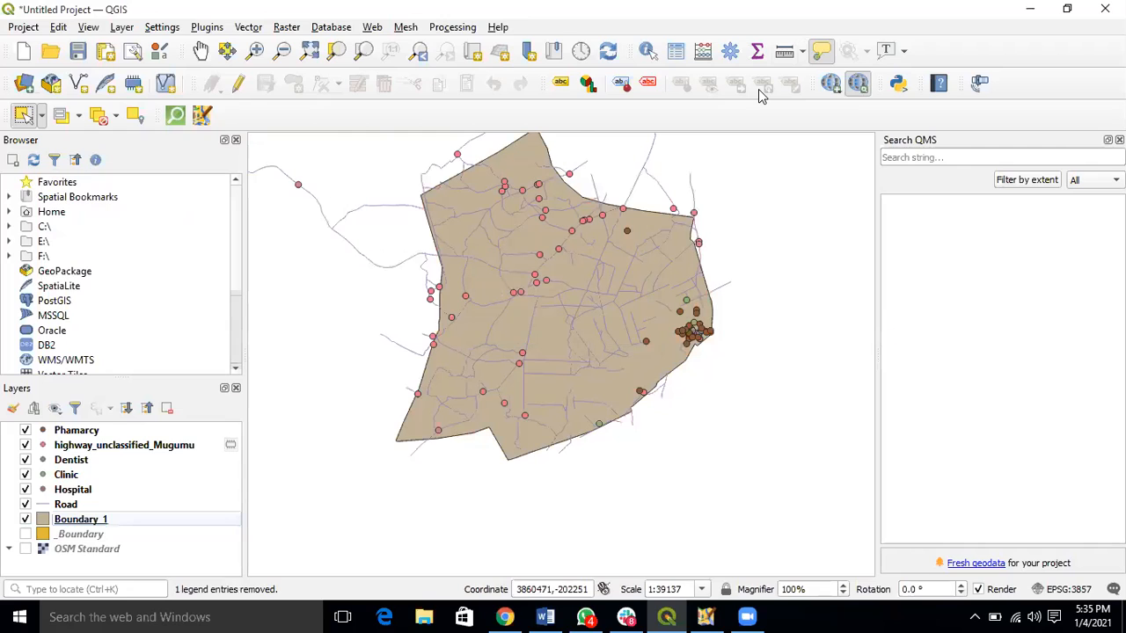
mouse_move(747, 617)
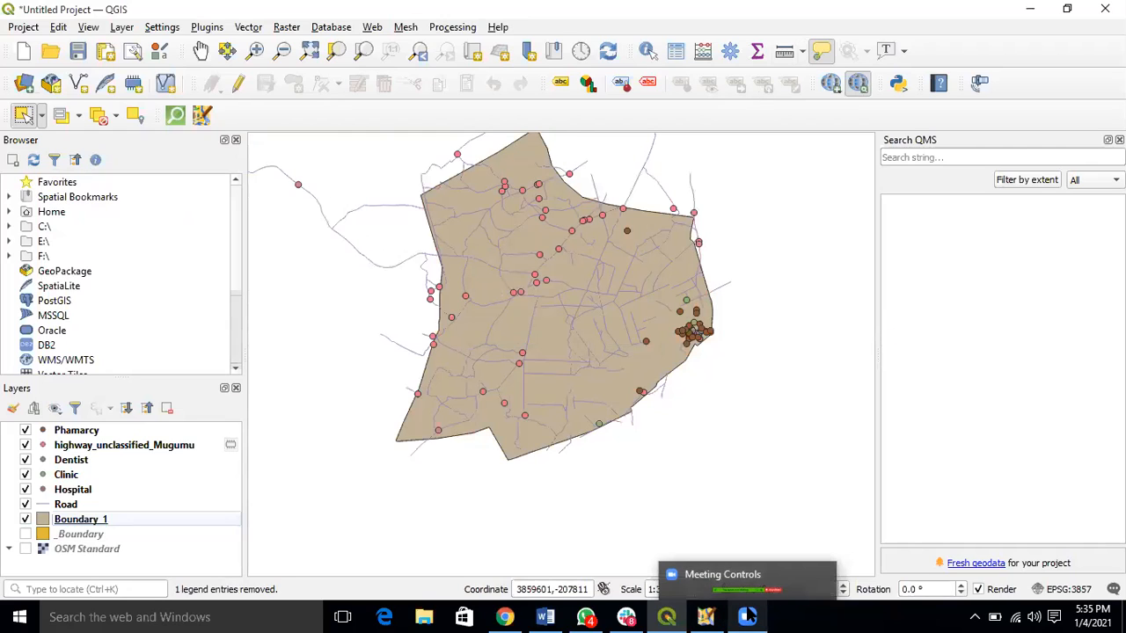
click(772, 584)
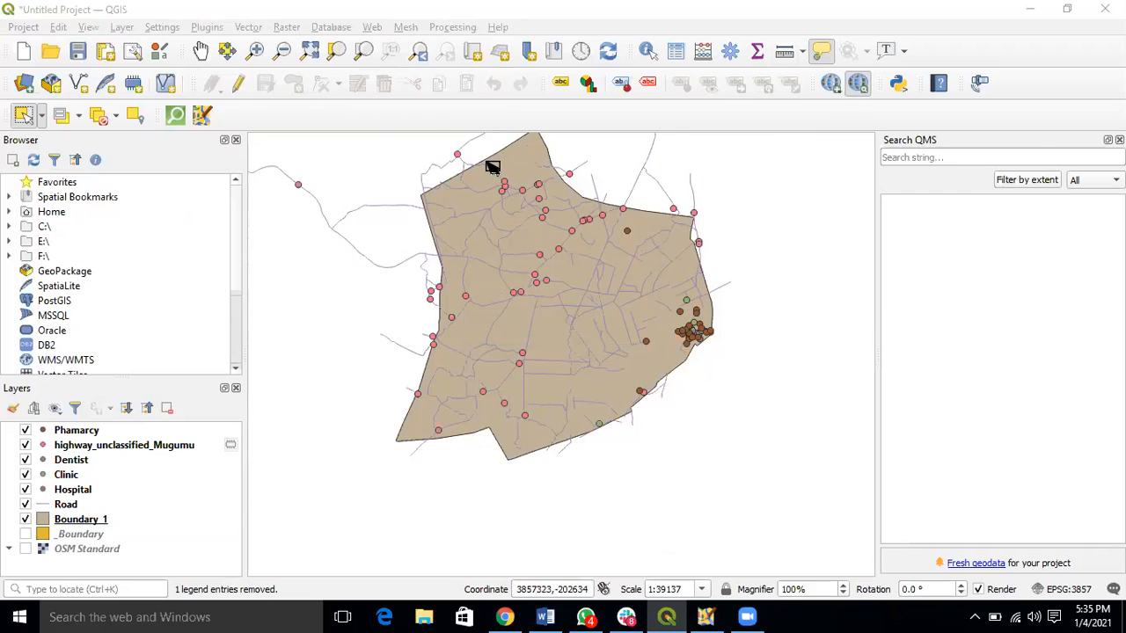
scroll(489, 168, up, 1)
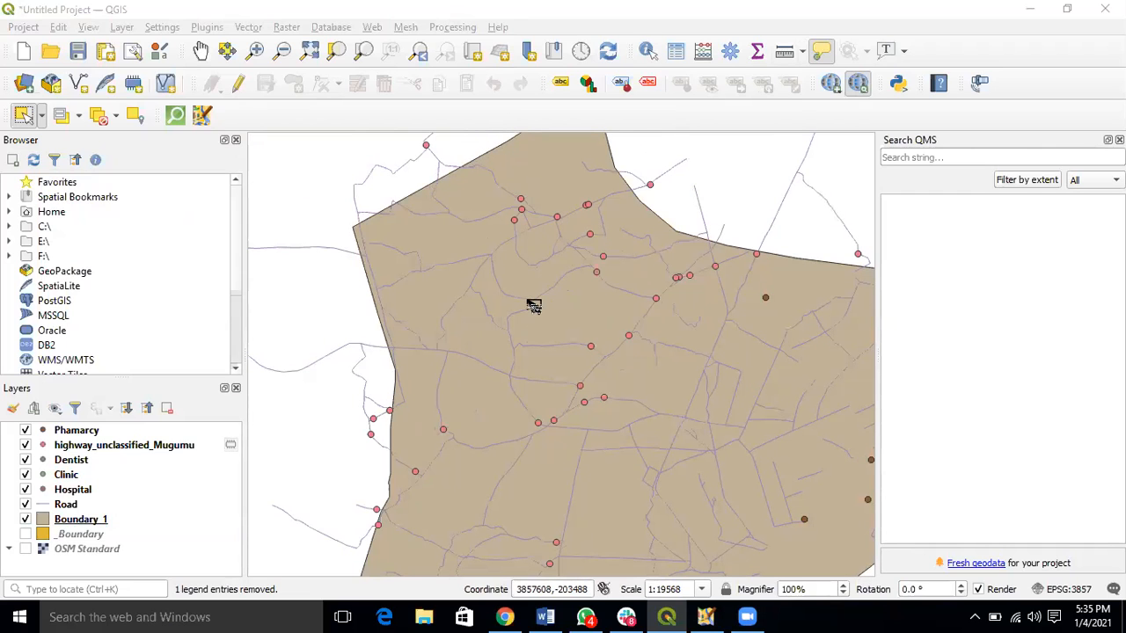
scroll(534, 305, down, 2)
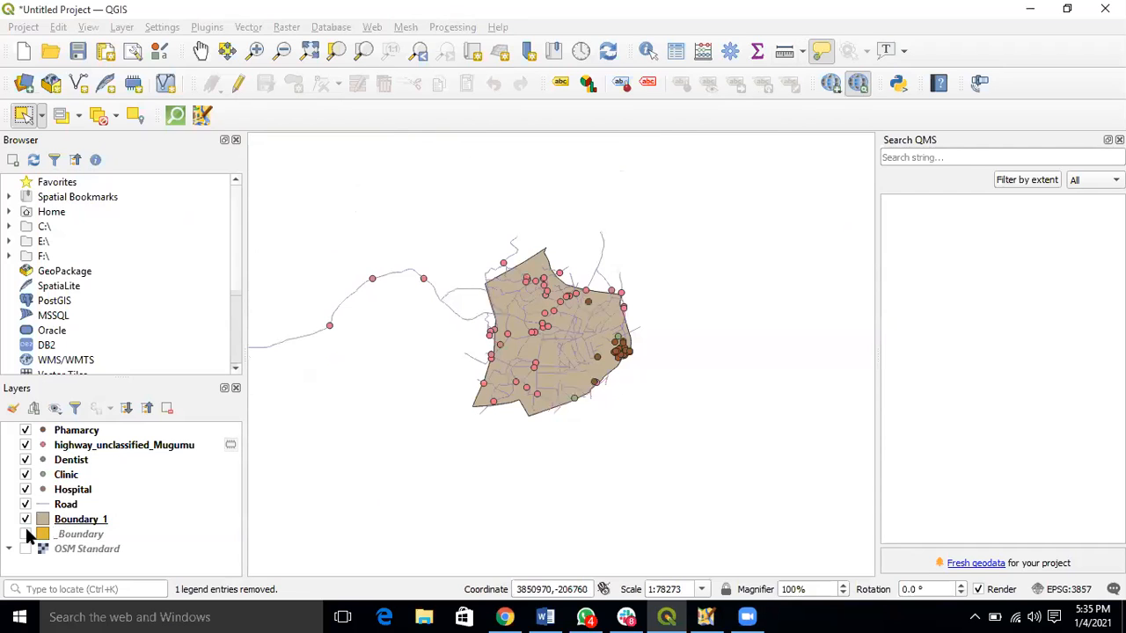
Make the _Boundary layer visible and remove the duplicate Boundary_1 layer from the project
click(25, 534)
click(70, 519)
right_click(76, 518)
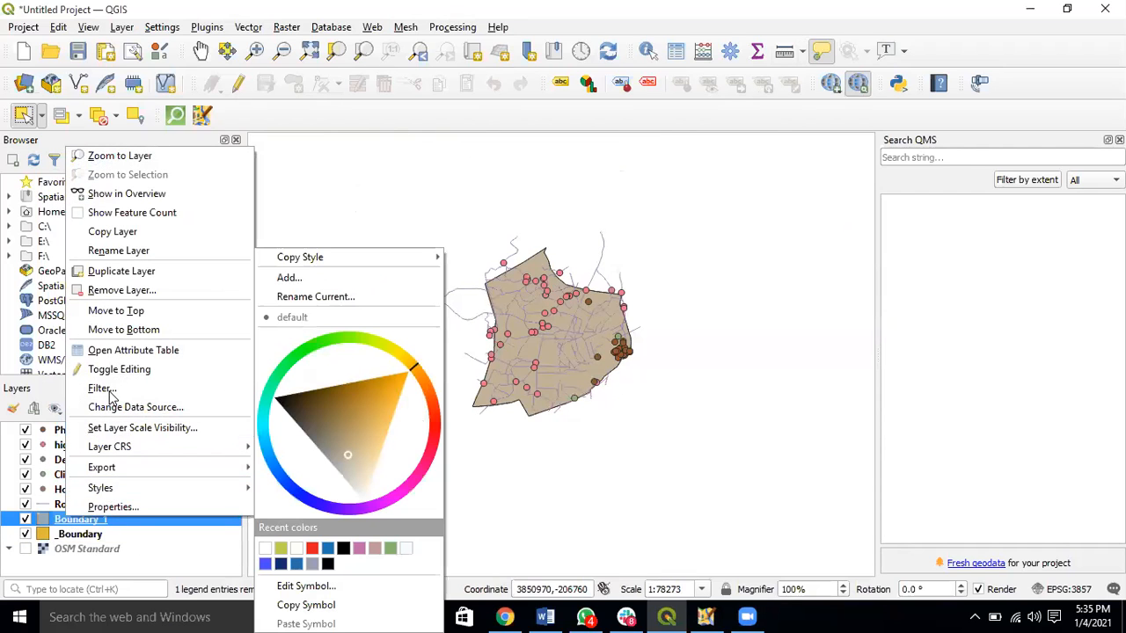
click(112, 292)
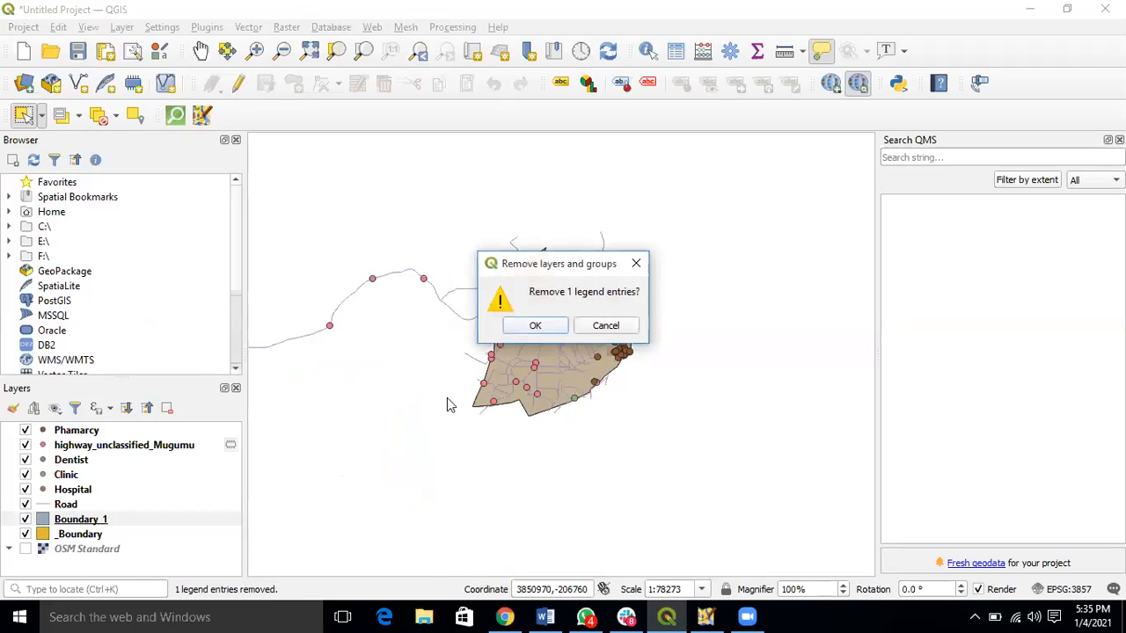
click(533, 324)
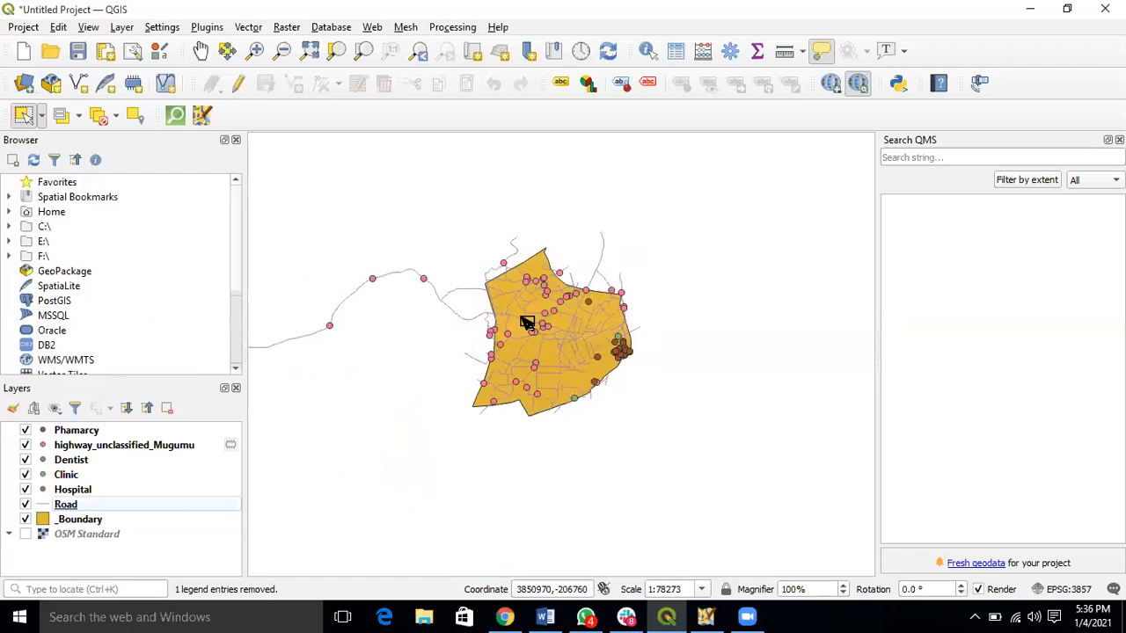
scroll(547, 292, up, 2)
scroll(547, 292, down, 1)
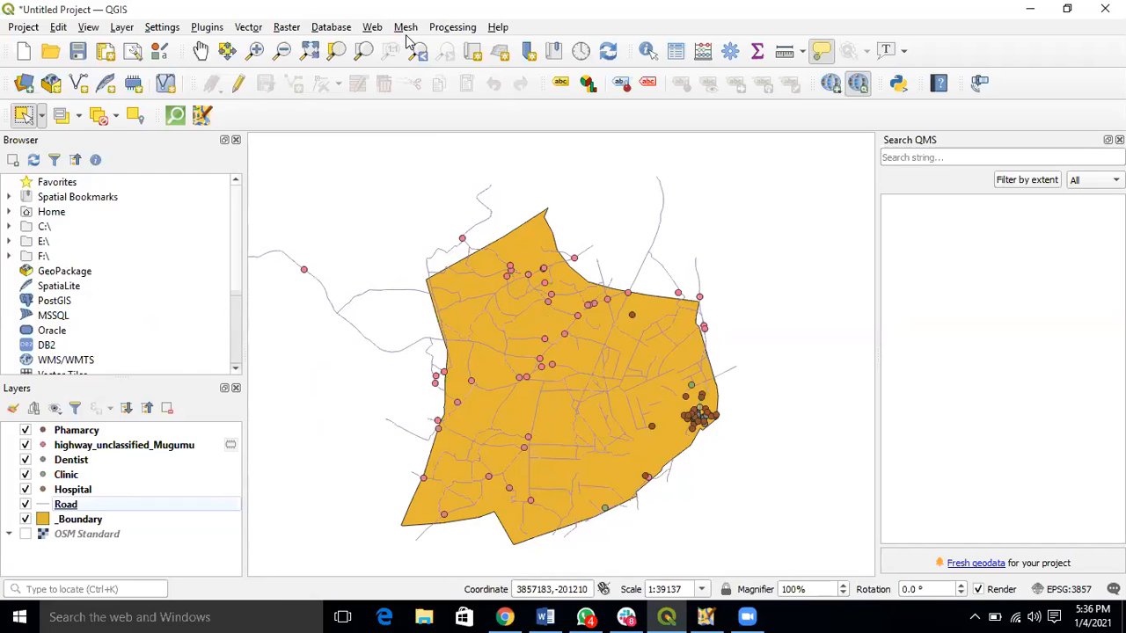
click(444, 28)
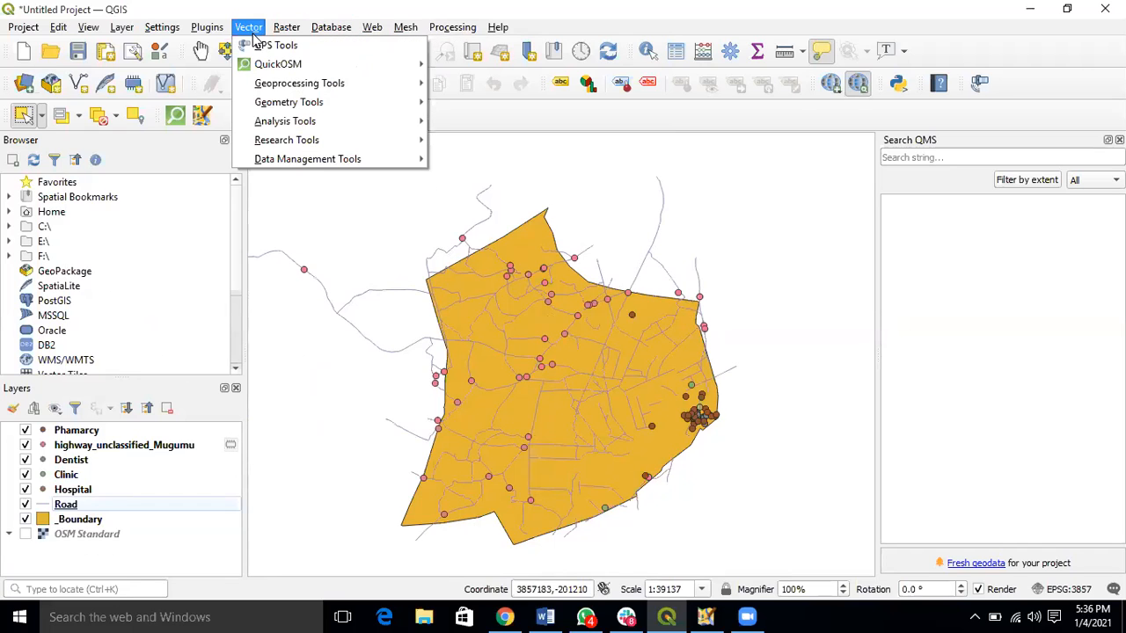
mouse_move(275, 121)
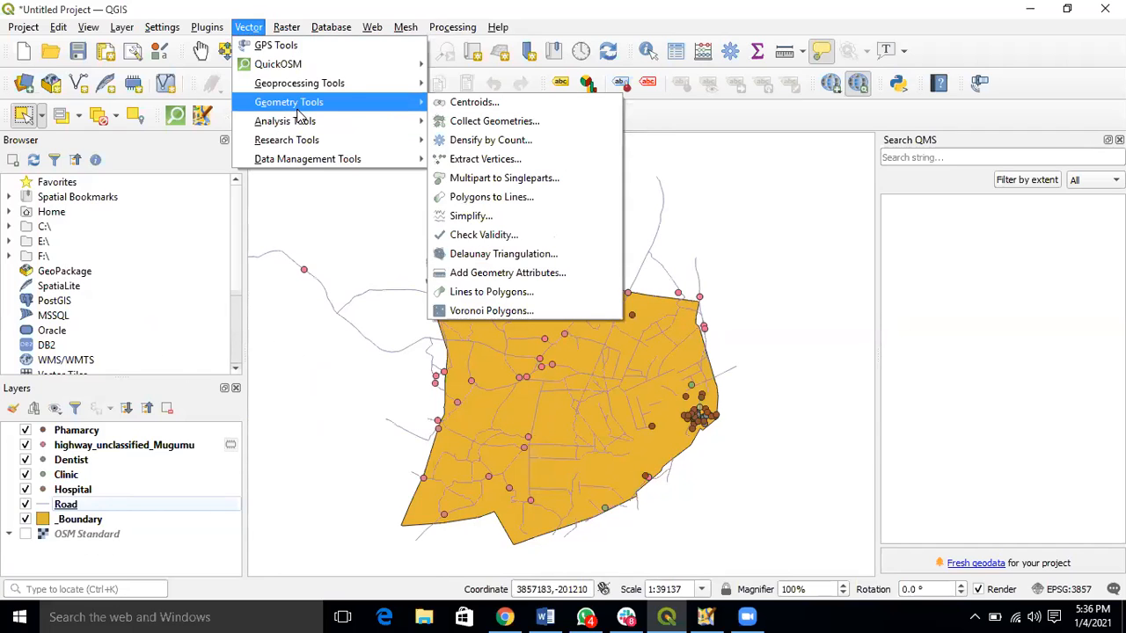
mouse_move(292, 141)
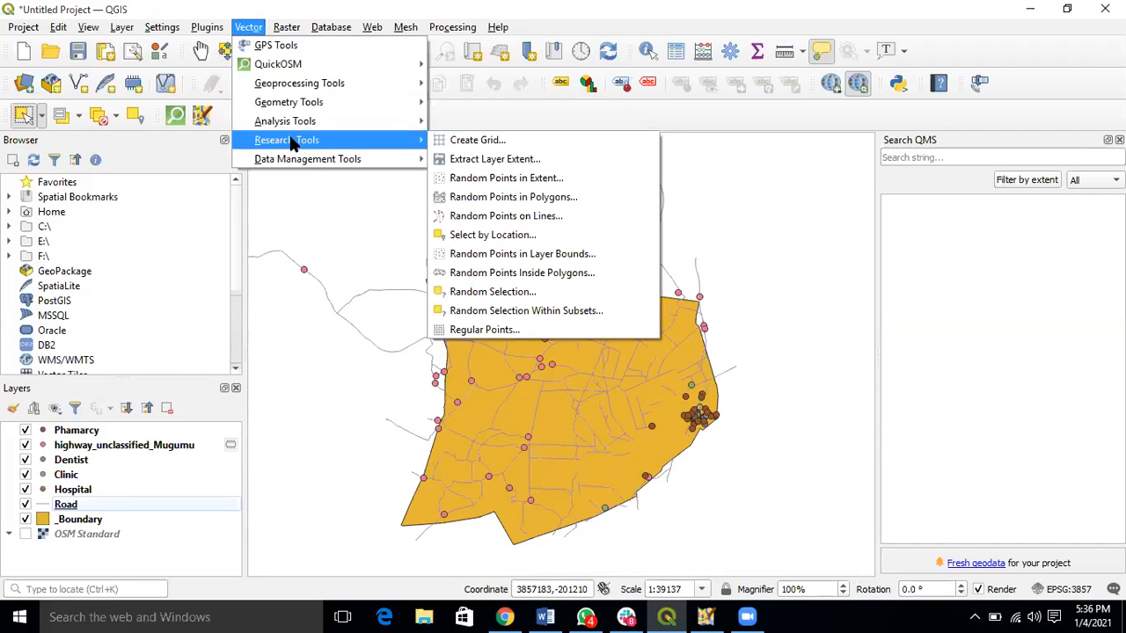
mouse_move(300, 88)
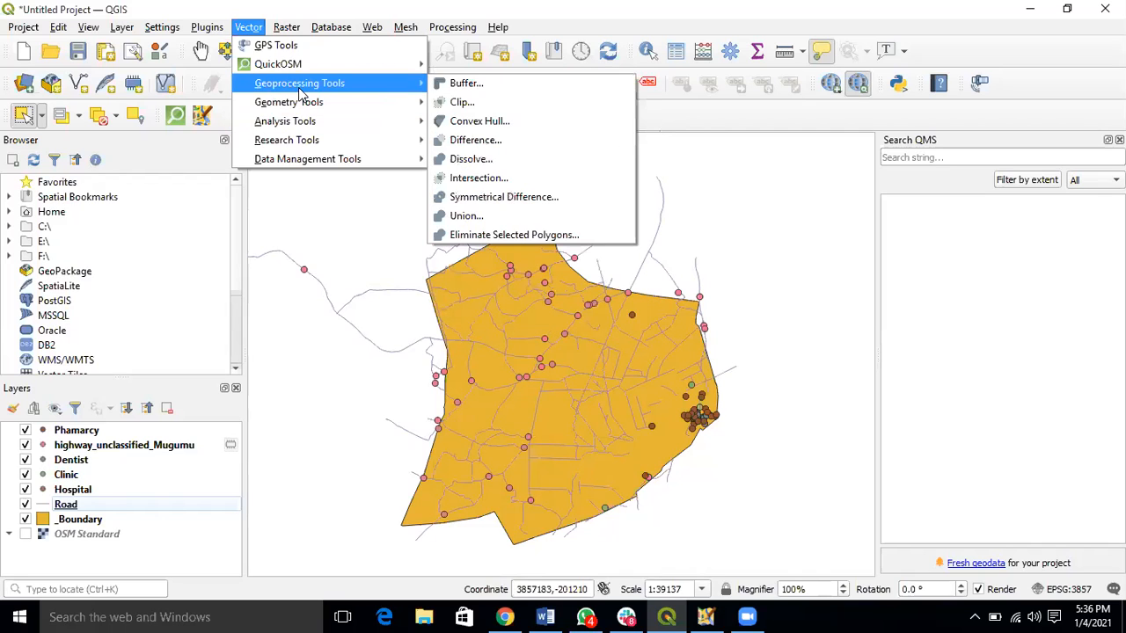
click(462, 103)
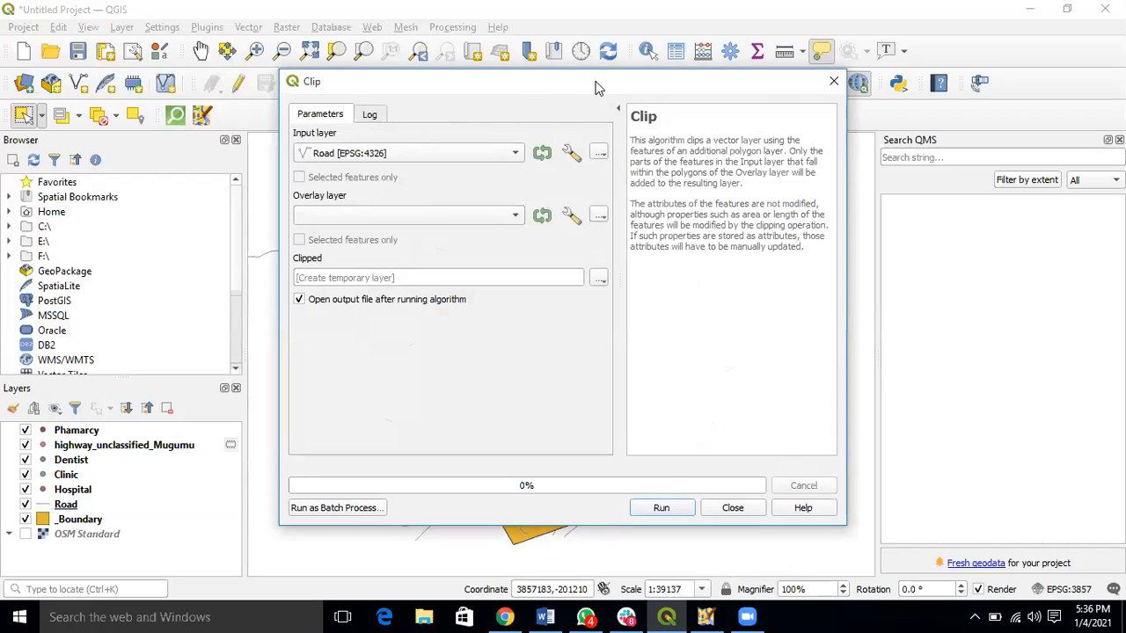
click(836, 85)
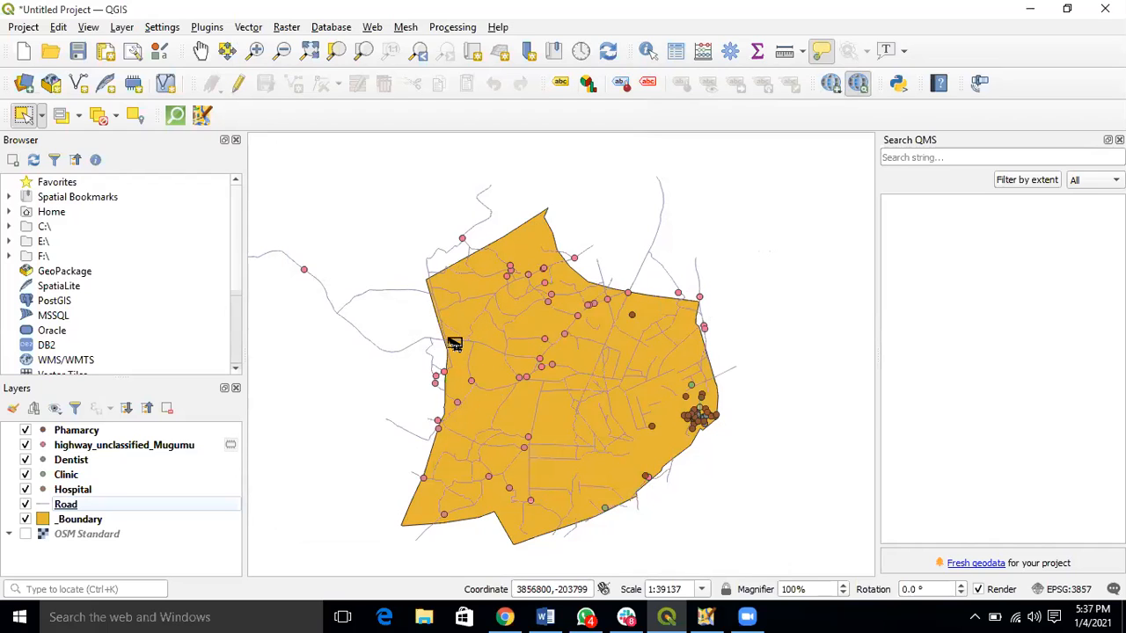
mouse_move(454, 344)
click(290, 31)
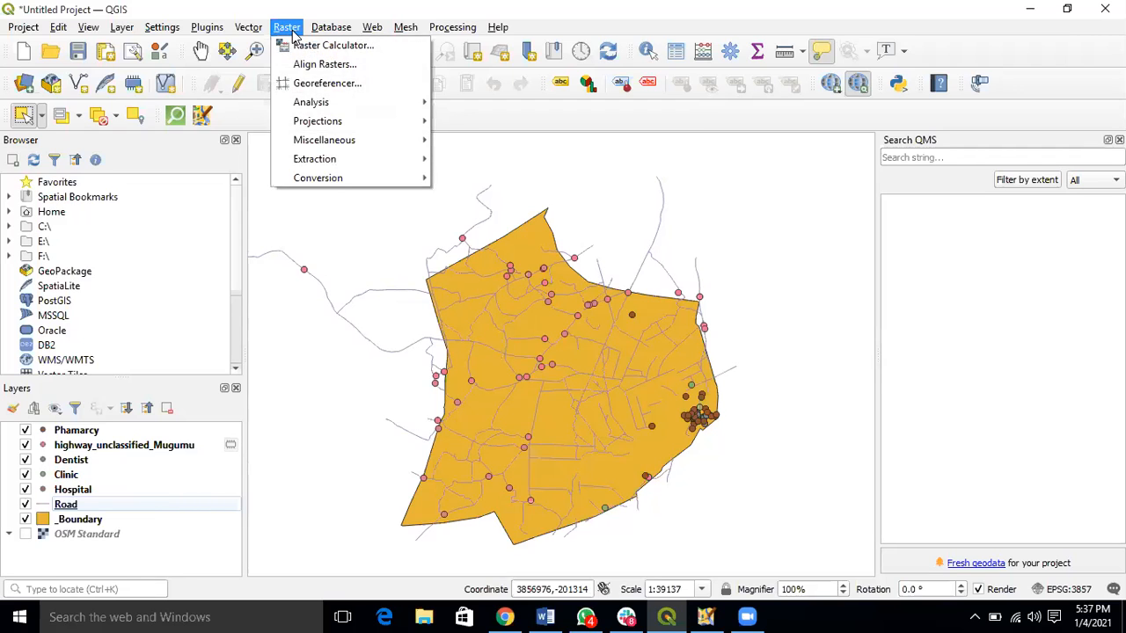
mouse_move(331, 102)
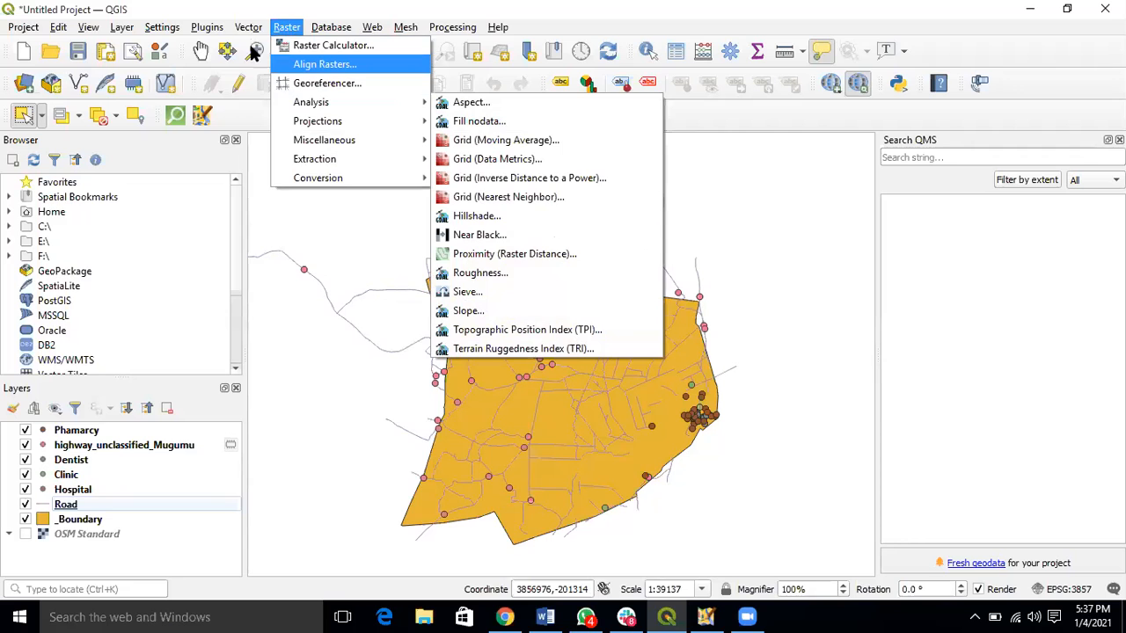
Set up the vector Clip tool with Road as the input layer and _Boundary as the overlay layer
mouse_move(248, 30)
mouse_move(264, 83)
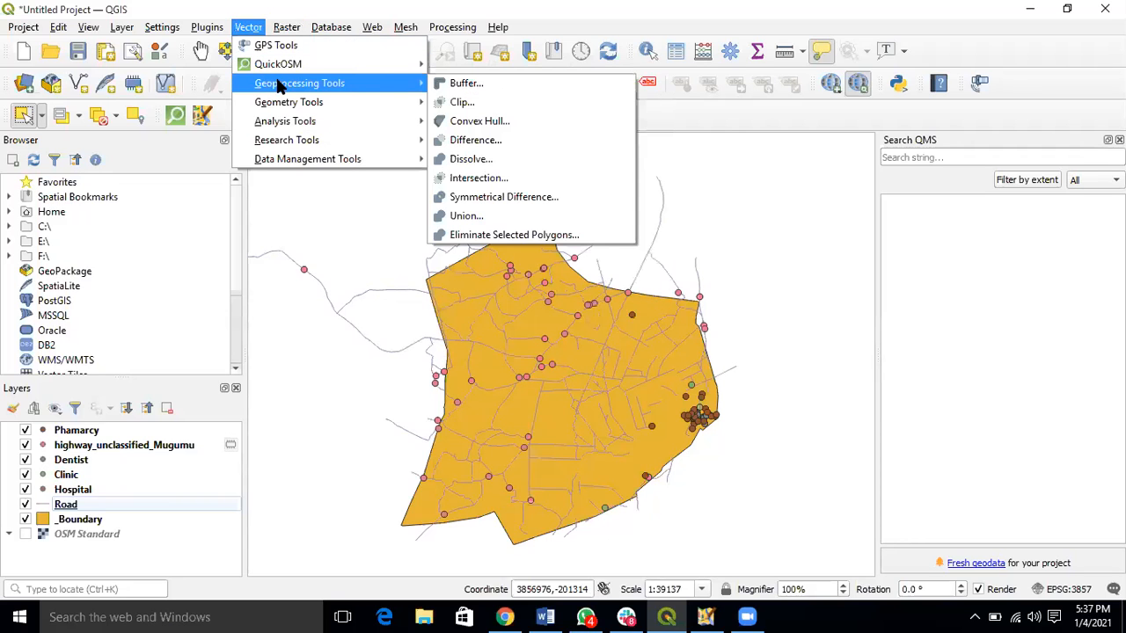
click(460, 102)
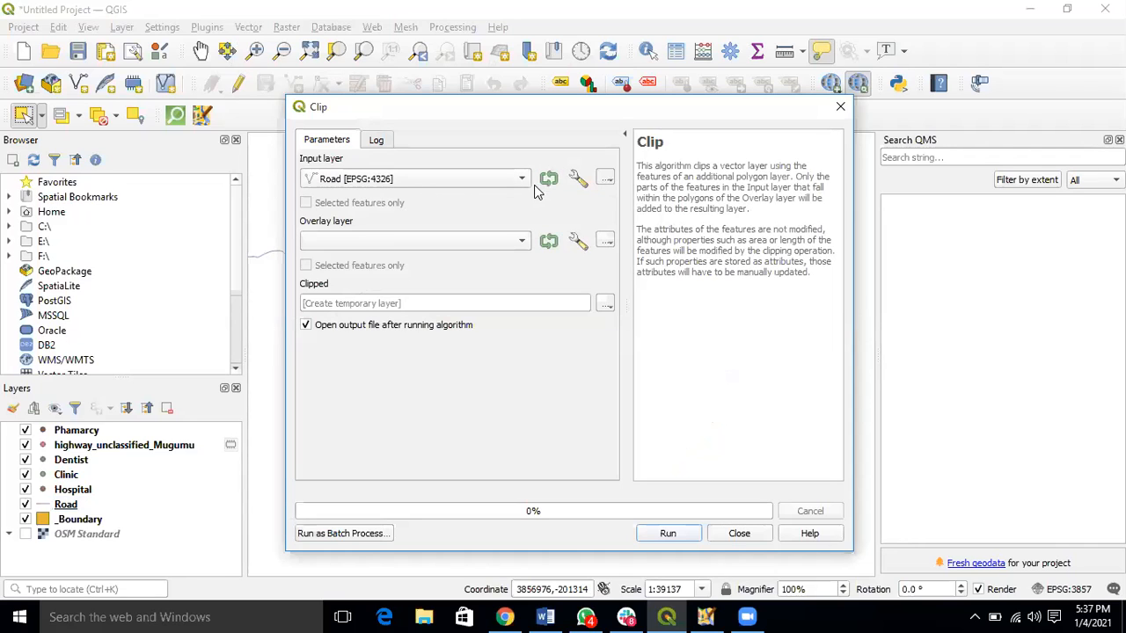
click(524, 243)
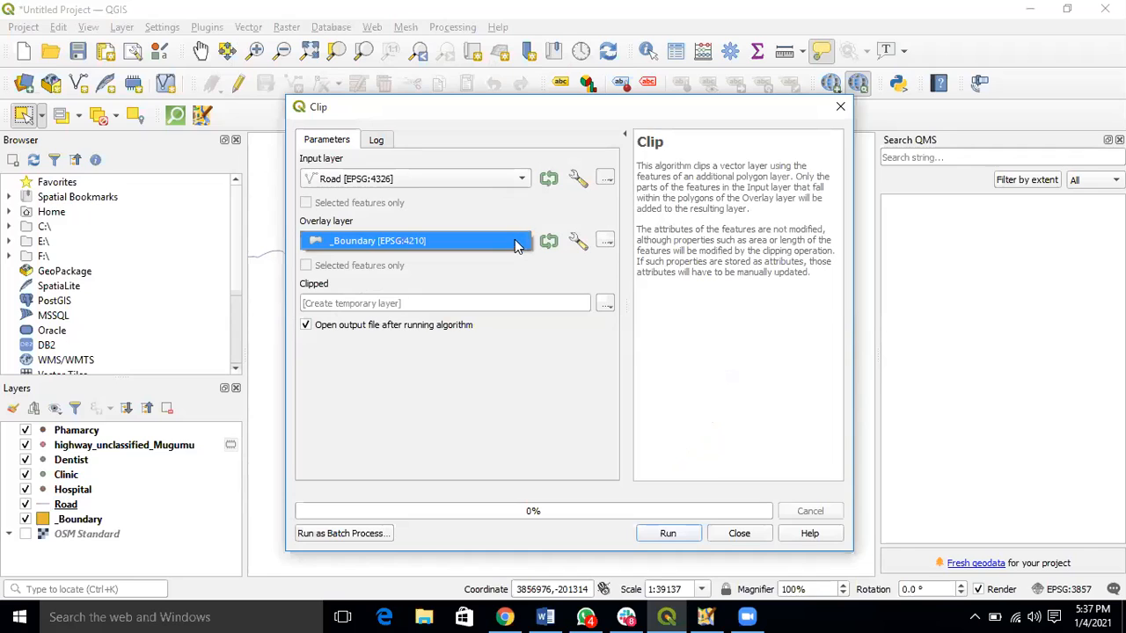
click(510, 248)
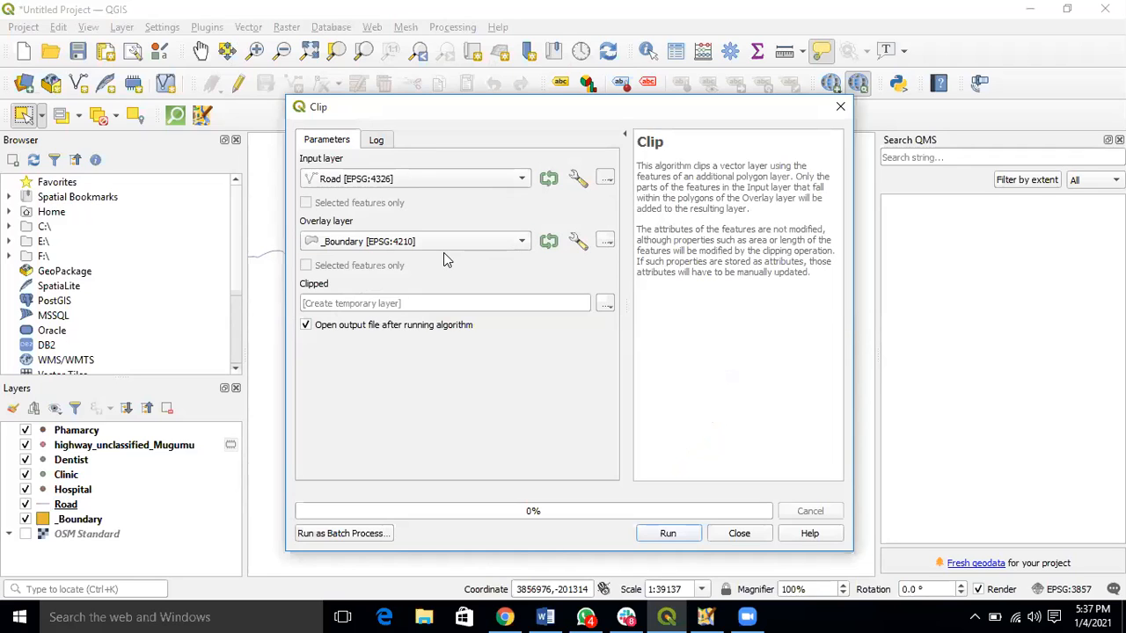
Set the clipped output to a shapefile named Roads in E:\OSM_Training and run the clip
click(605, 302)
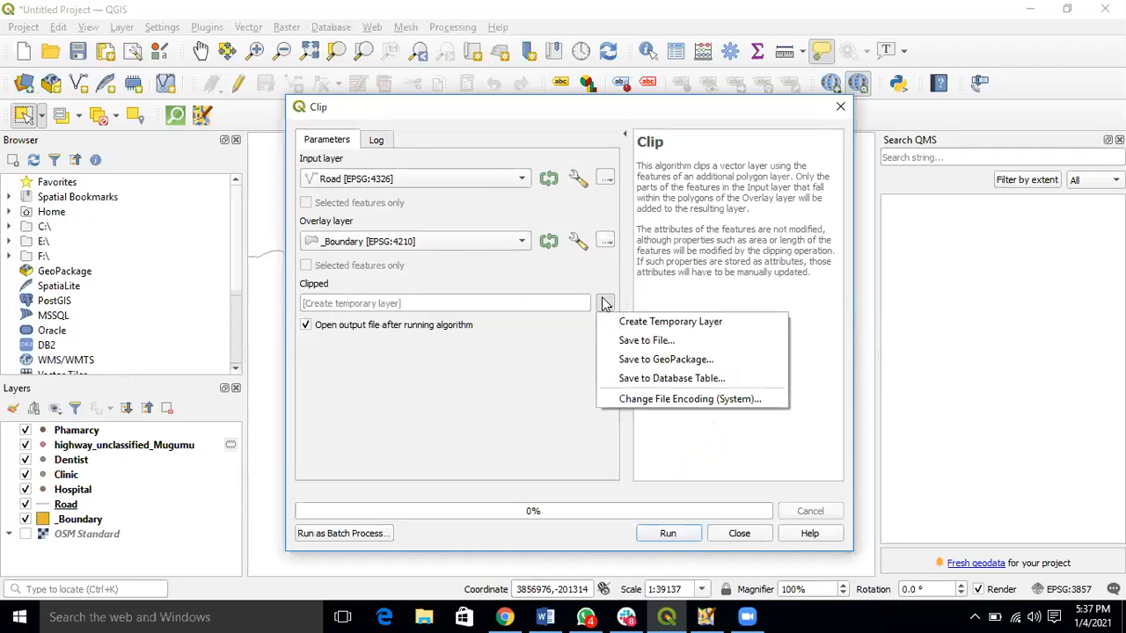
click(646, 341)
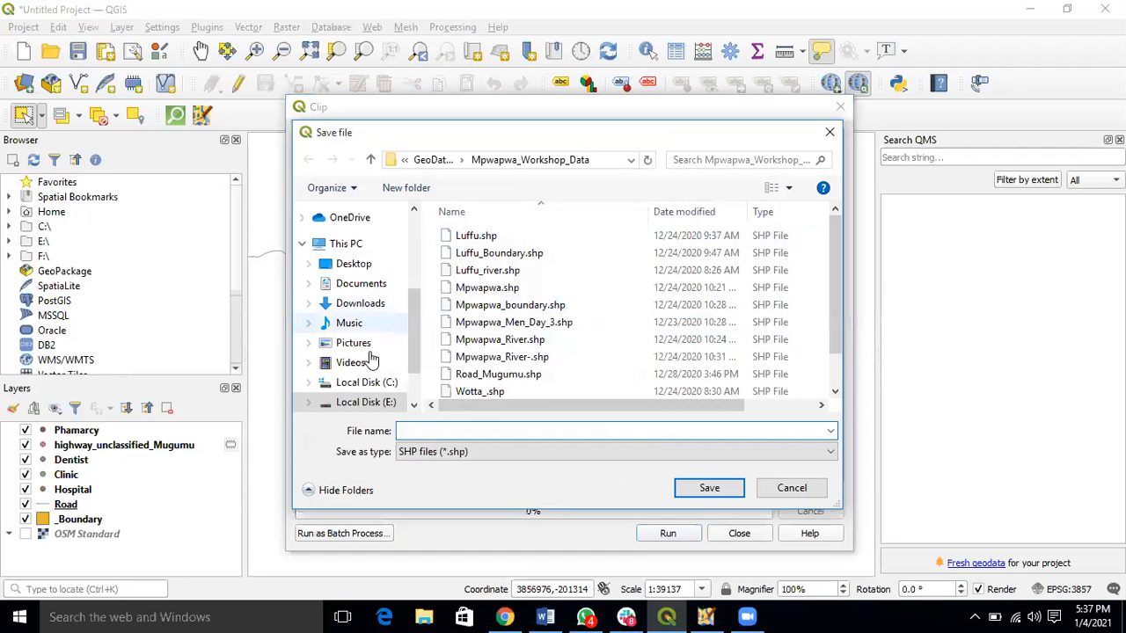
click(440, 161)
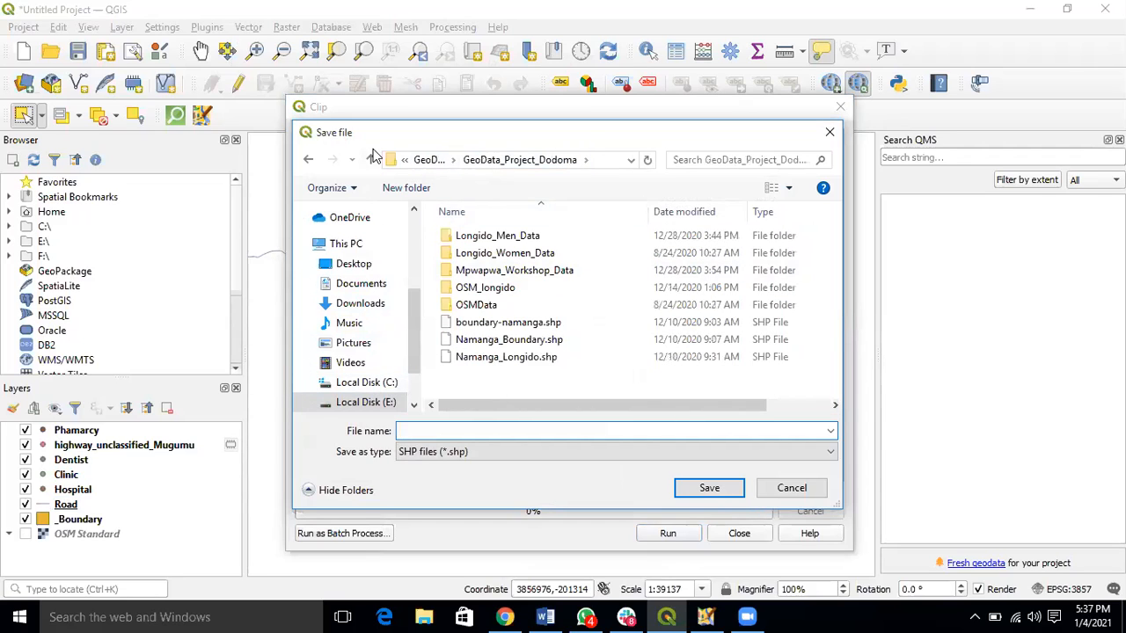
click(370, 160)
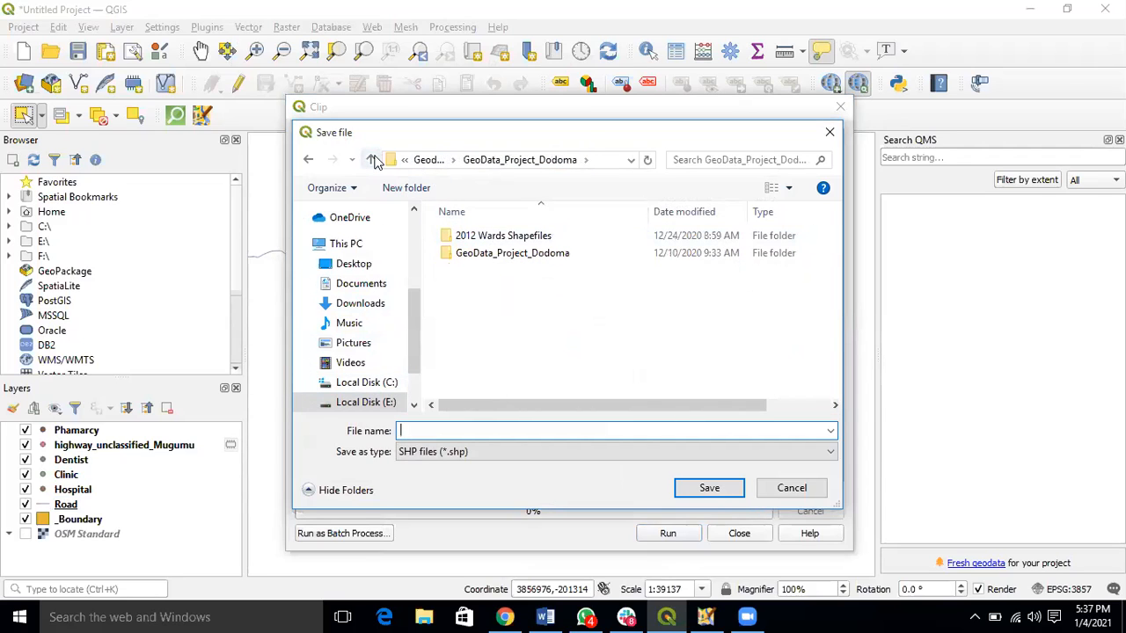
click(372, 160)
click(372, 160)
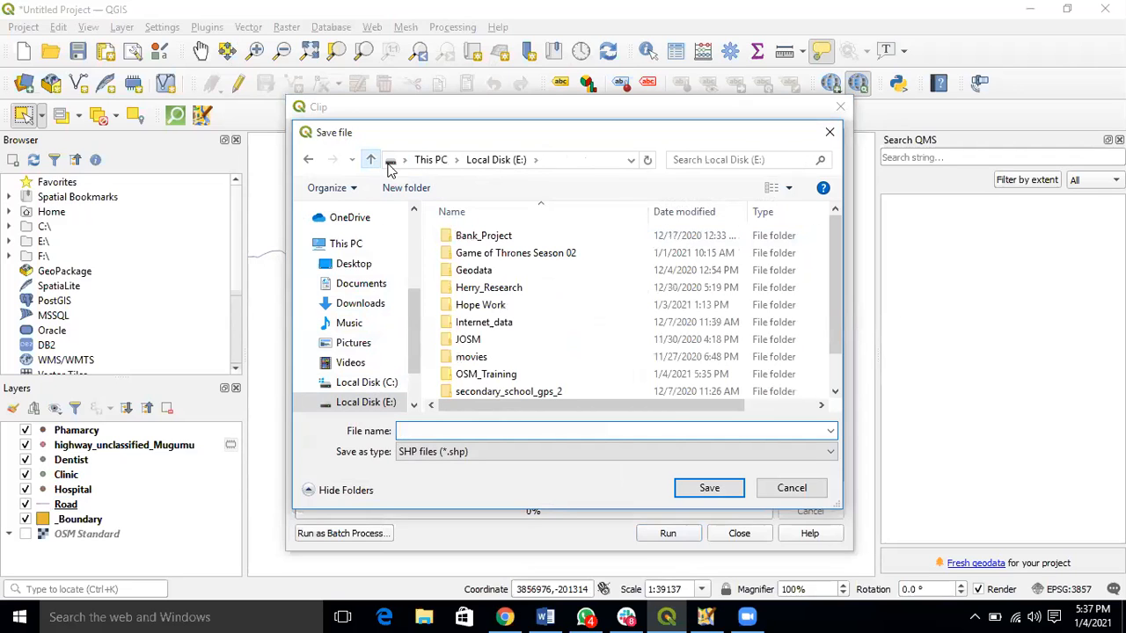
double_click(513, 373)
click(463, 430)
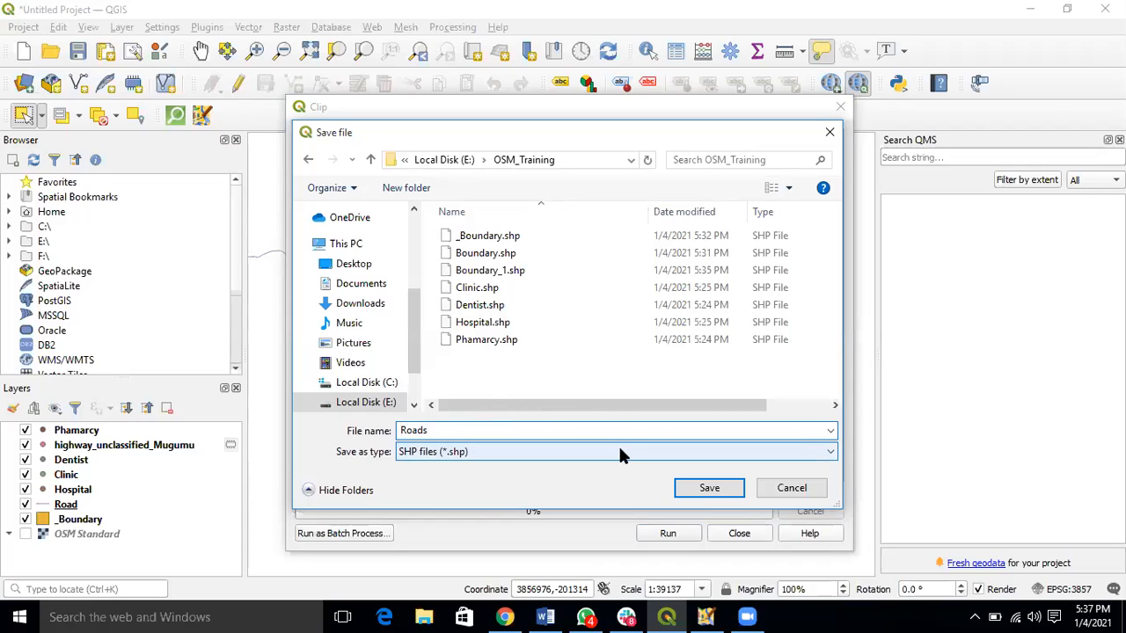
click(710, 489)
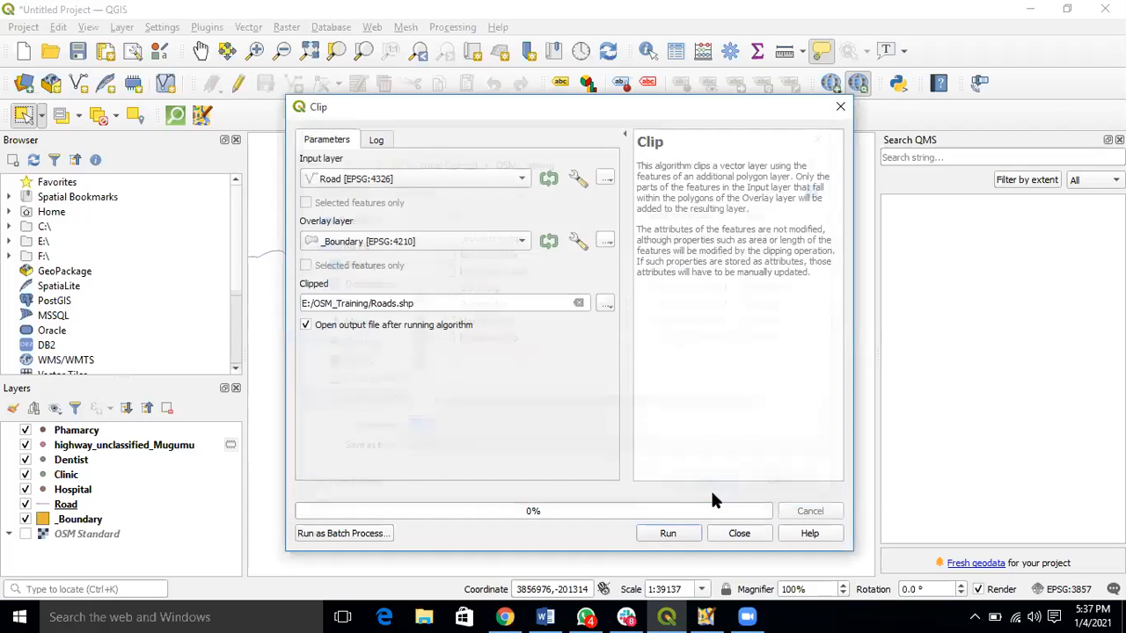
click(669, 534)
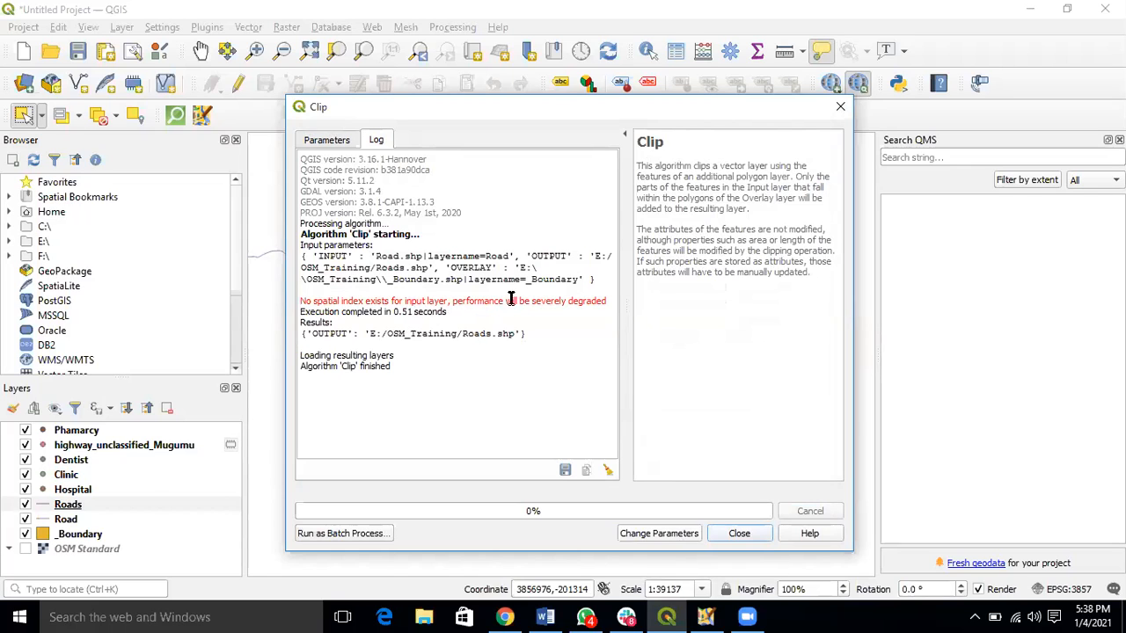
click(747, 540)
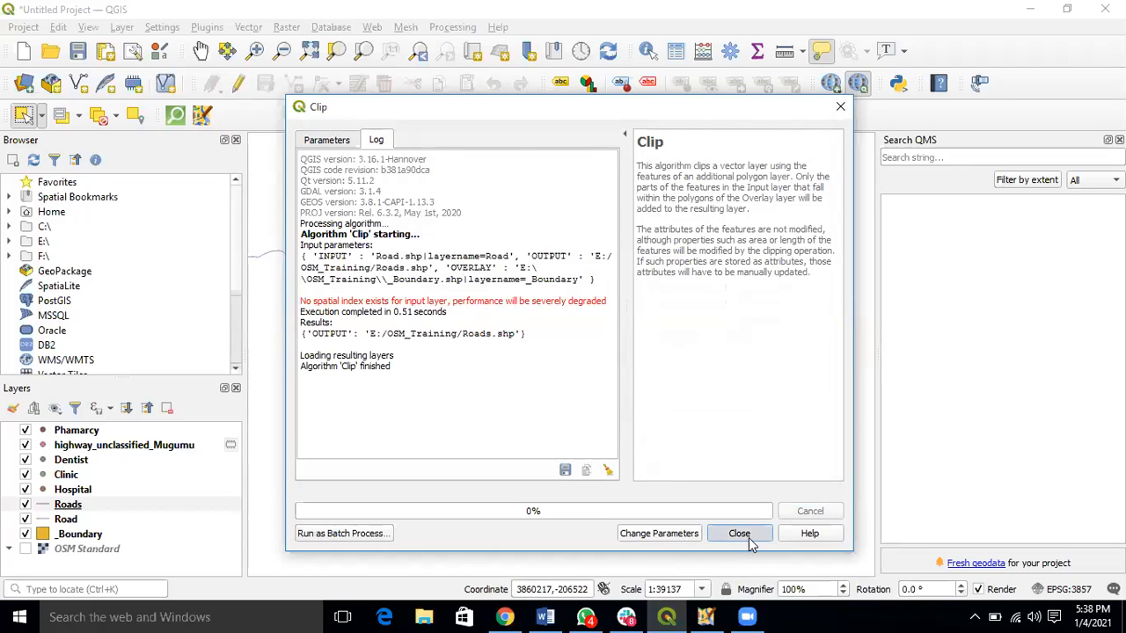
Toggle the _Boundary and original Road layers off and on to compare the clipped Roads with the unclipped road network
click(25, 534)
click(25, 534)
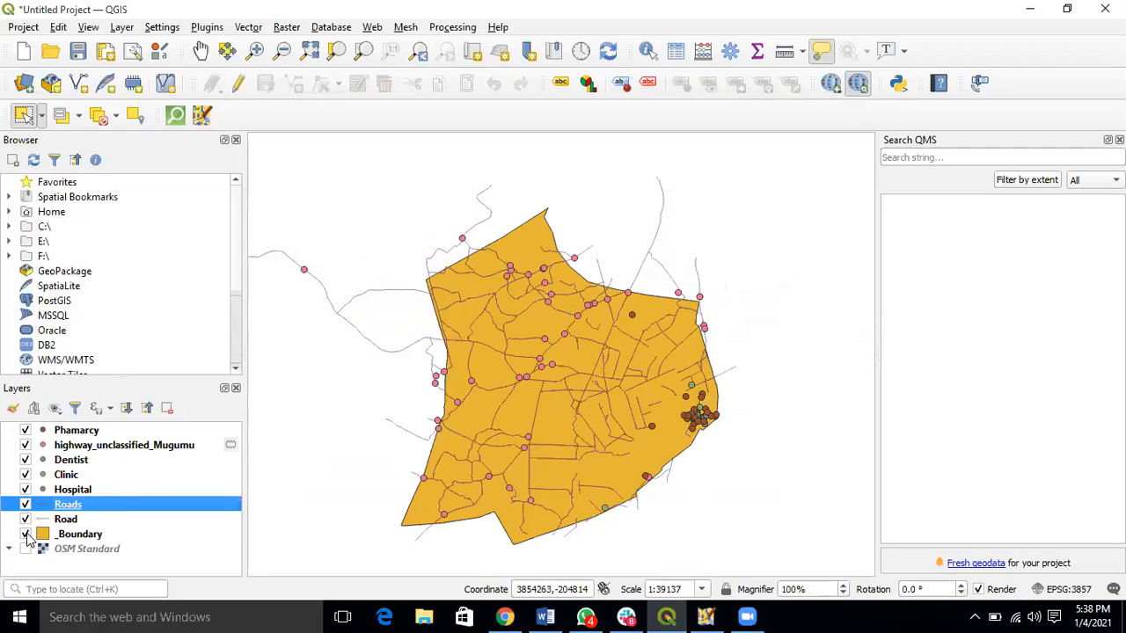
click(26, 520)
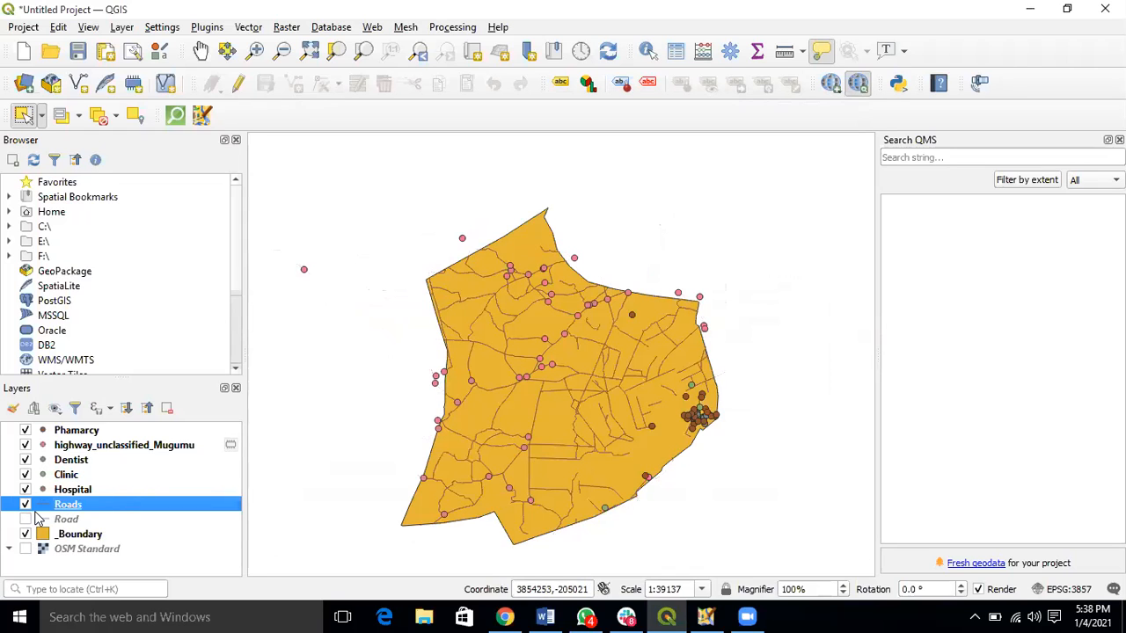
click(25, 520)
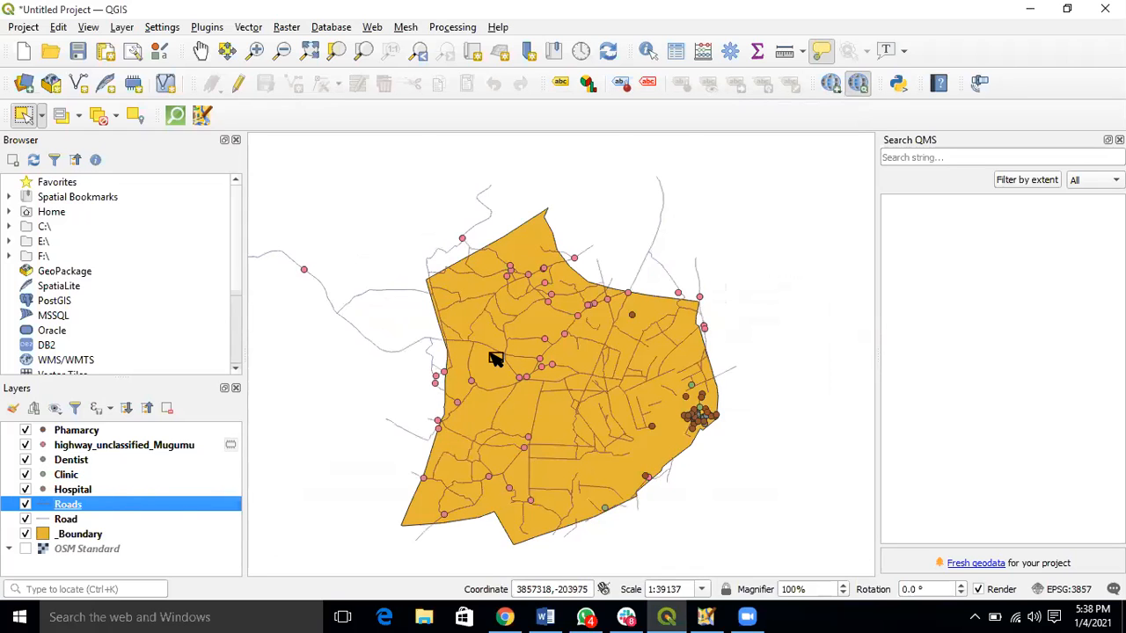
scroll(495, 359, up, 2)
scroll(372, 387, down, 2)
Remove the original unclipped Road layer from the project
click(75, 520)
right_click(75, 520)
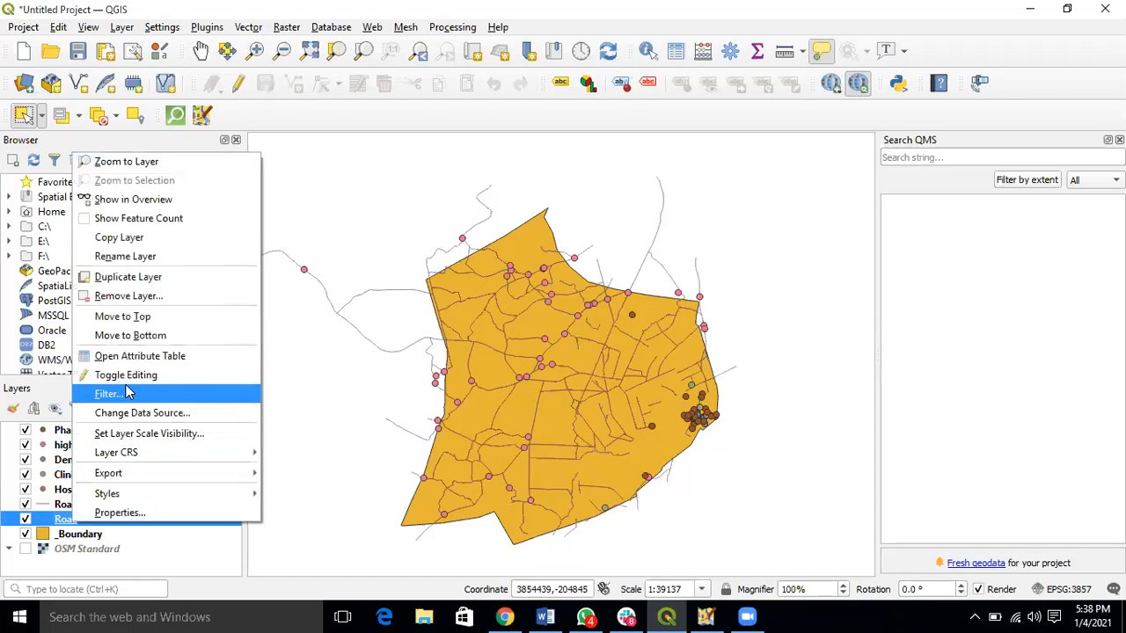
click(123, 295)
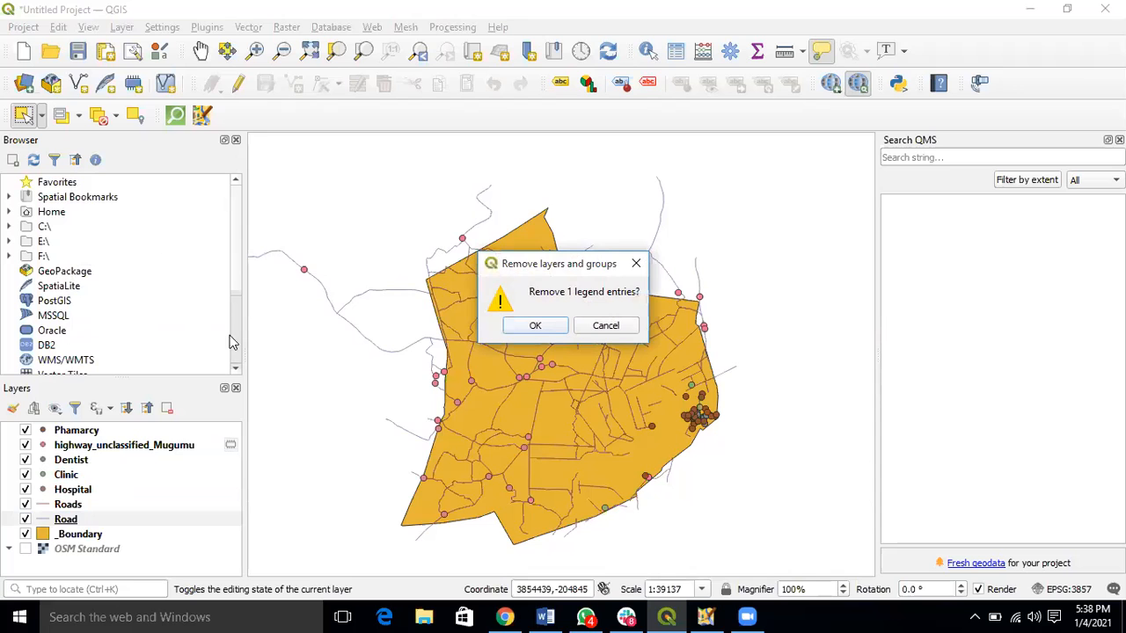
click(531, 329)
scroll(536, 334, up, 2)
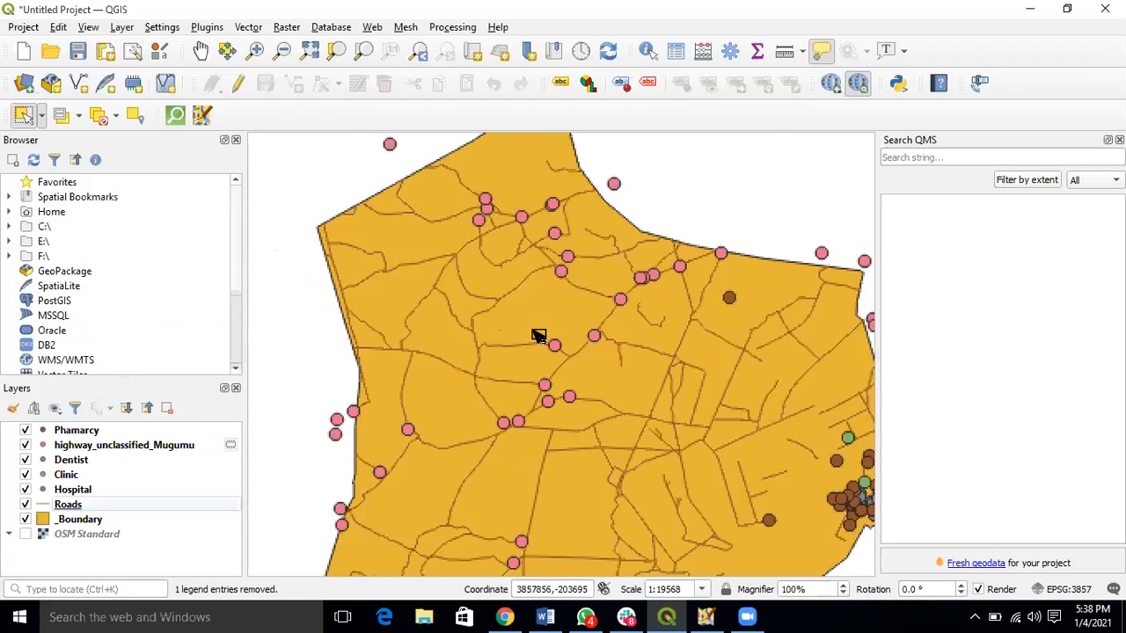
scroll(538, 336, down, 2)
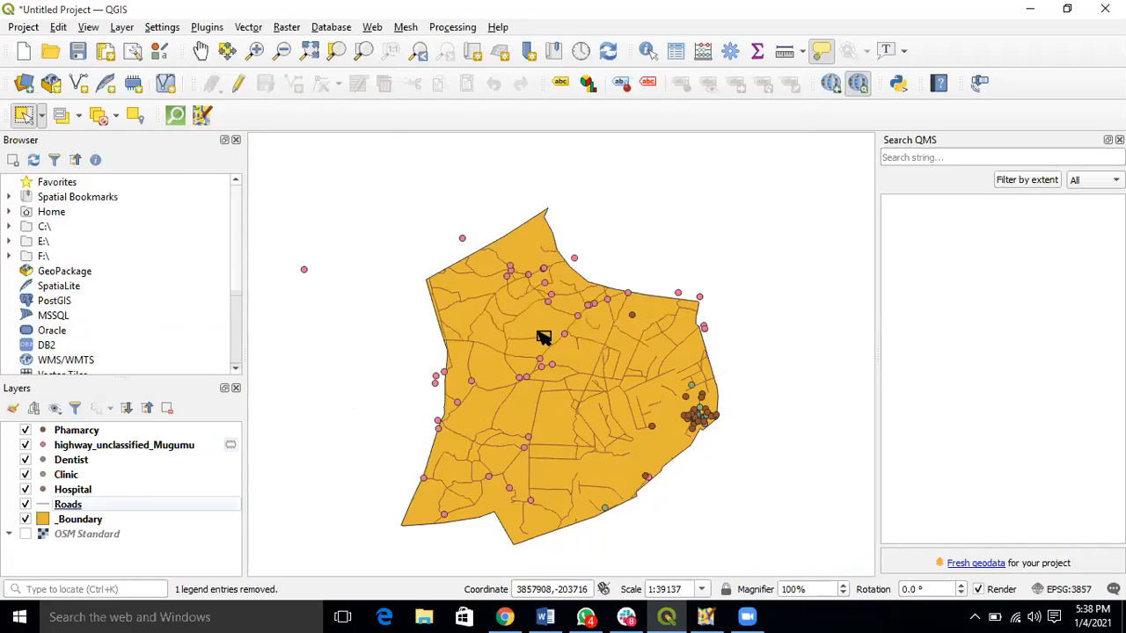
Toggle the highway_unclassified_Mugumu layer off and on to identify its points, and remove that layer from the project
scroll(544, 337, down, 3)
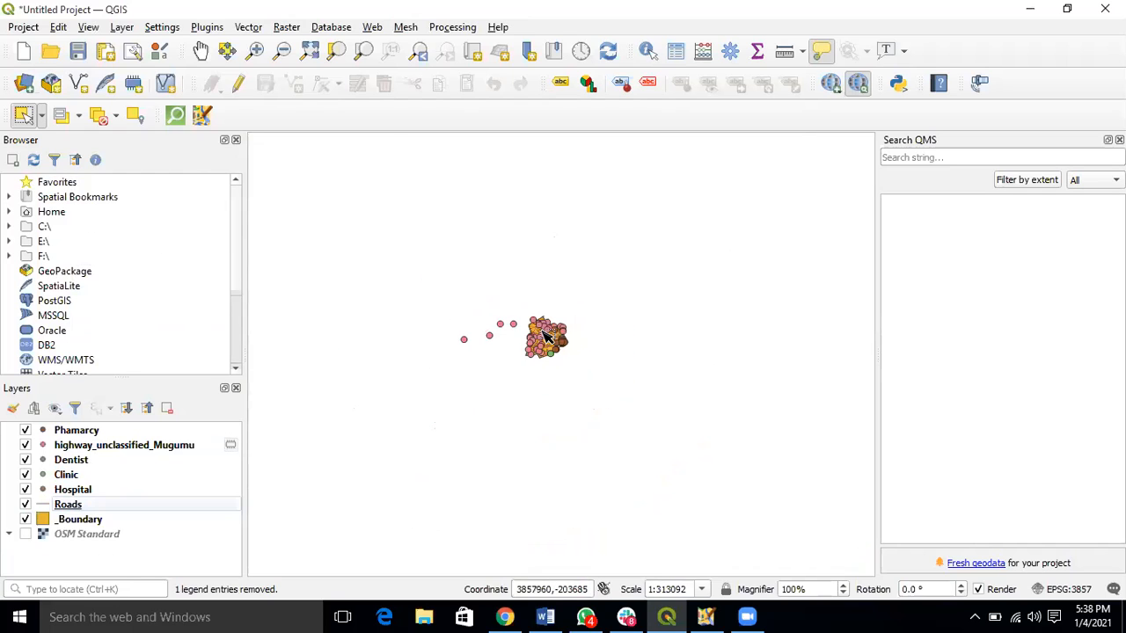
scroll(543, 336, up, 3)
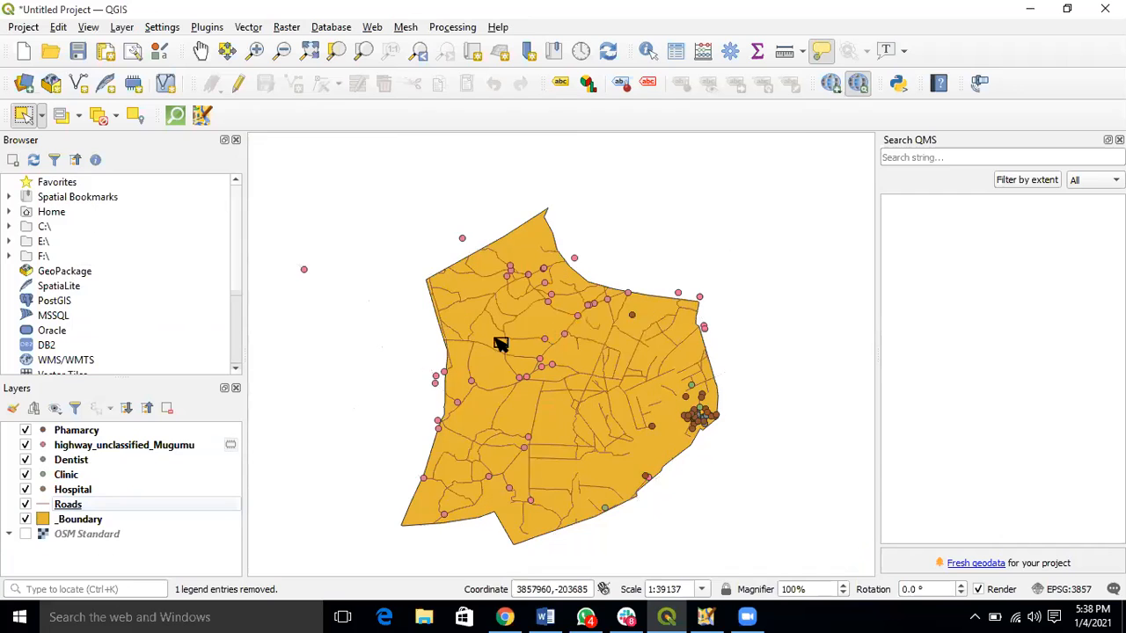
click(25, 446)
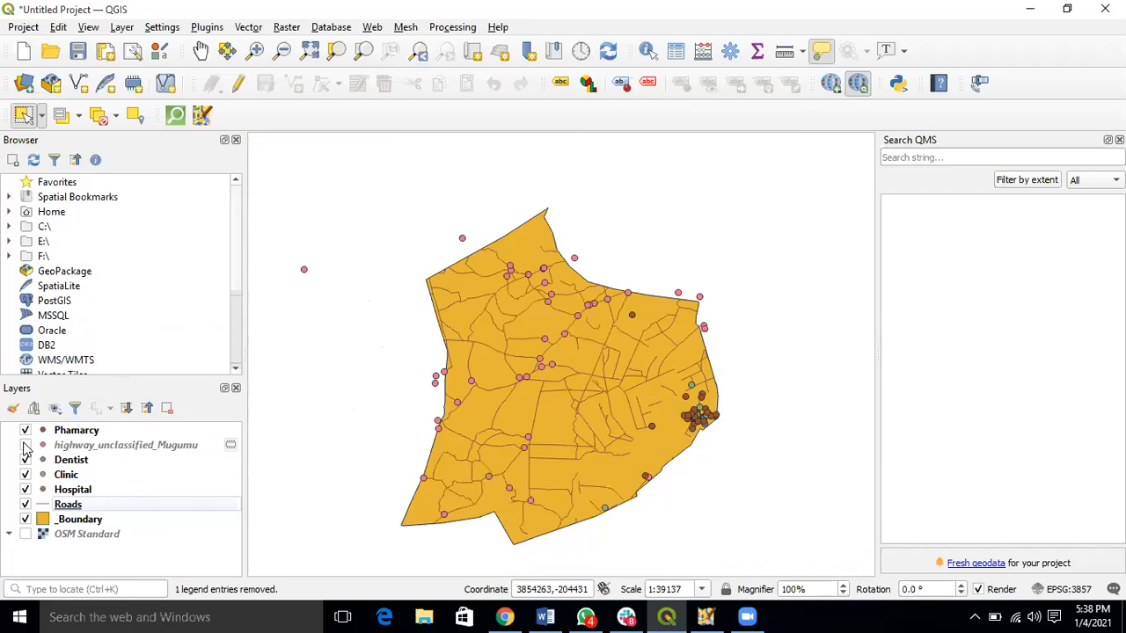
click(26, 446)
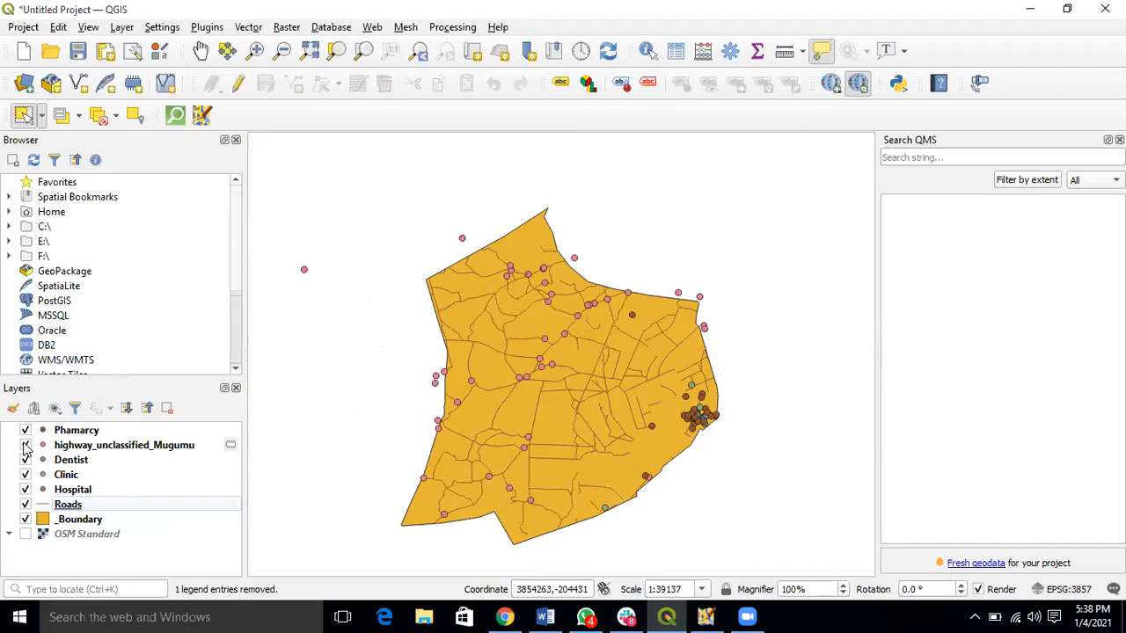
click(26, 446)
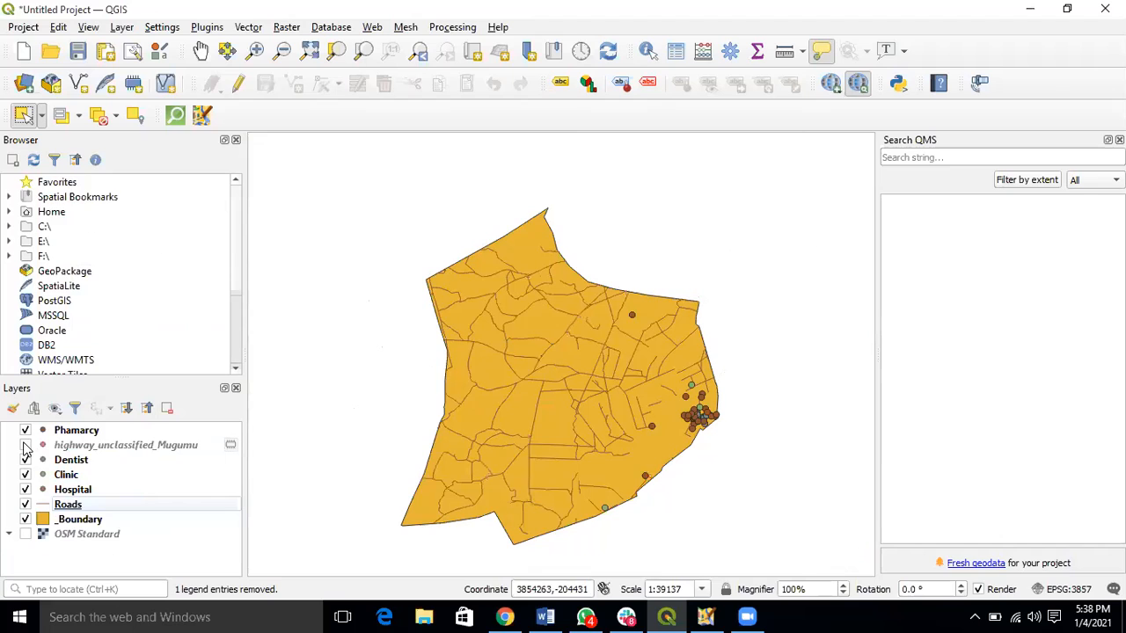
click(26, 446)
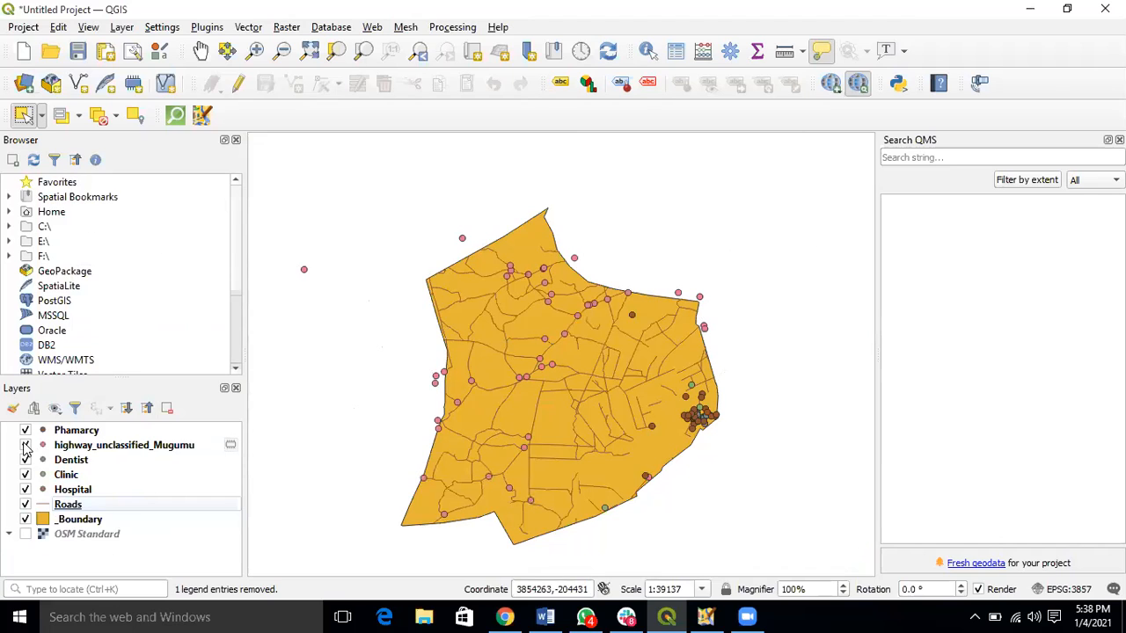
right_click(105, 452)
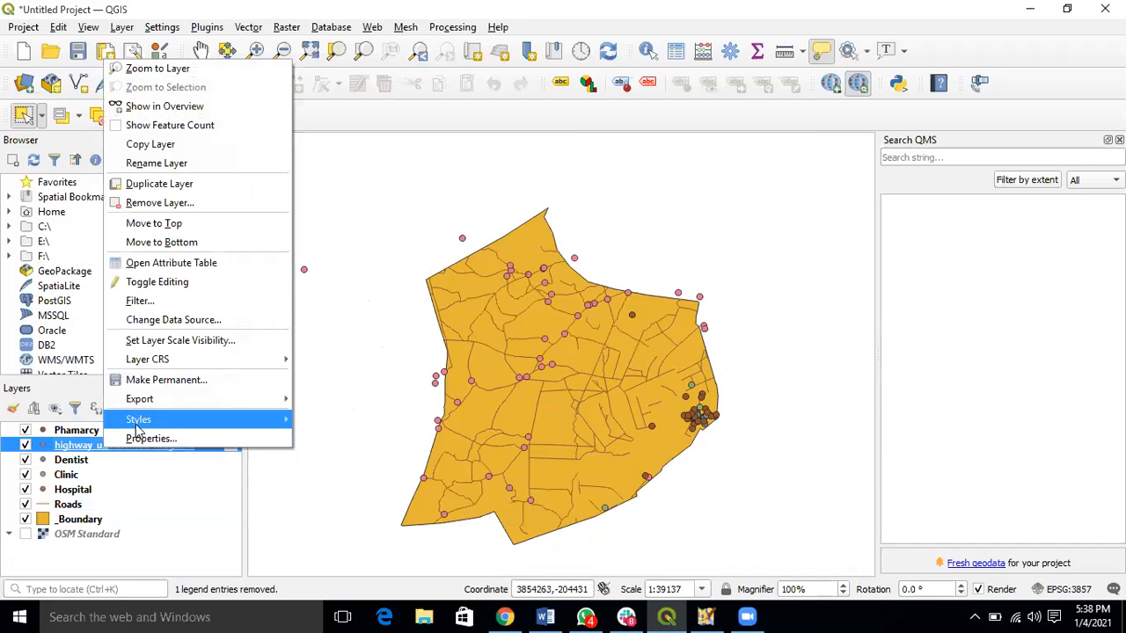
click(174, 210)
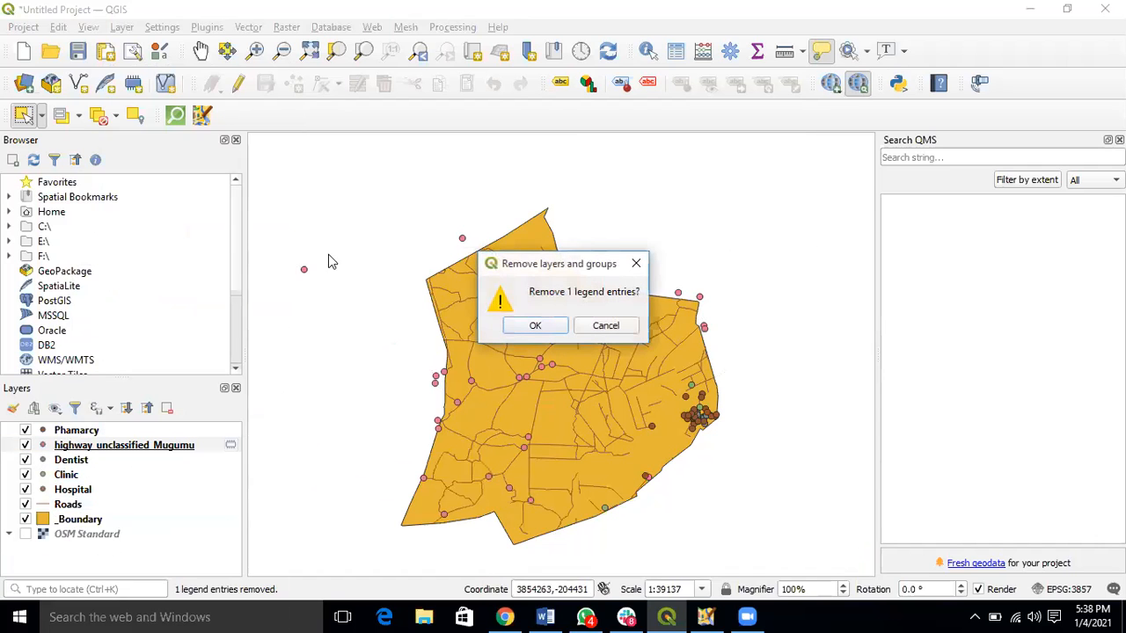
click(530, 325)
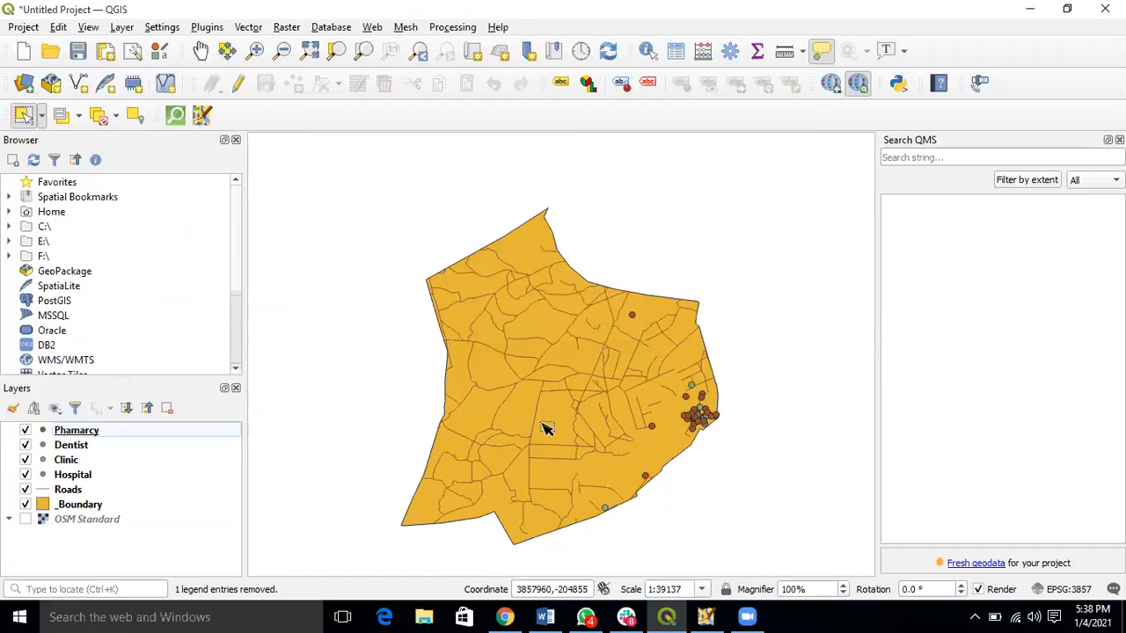
Toggle the Hospital, Clinic and Phamarcy layers off and on to examine which facility points belong to each layer
scroll(543, 427, up, 2)
scroll(545, 428, down, 2)
click(25, 474)
click(25, 475)
click(26, 460)
click(26, 461)
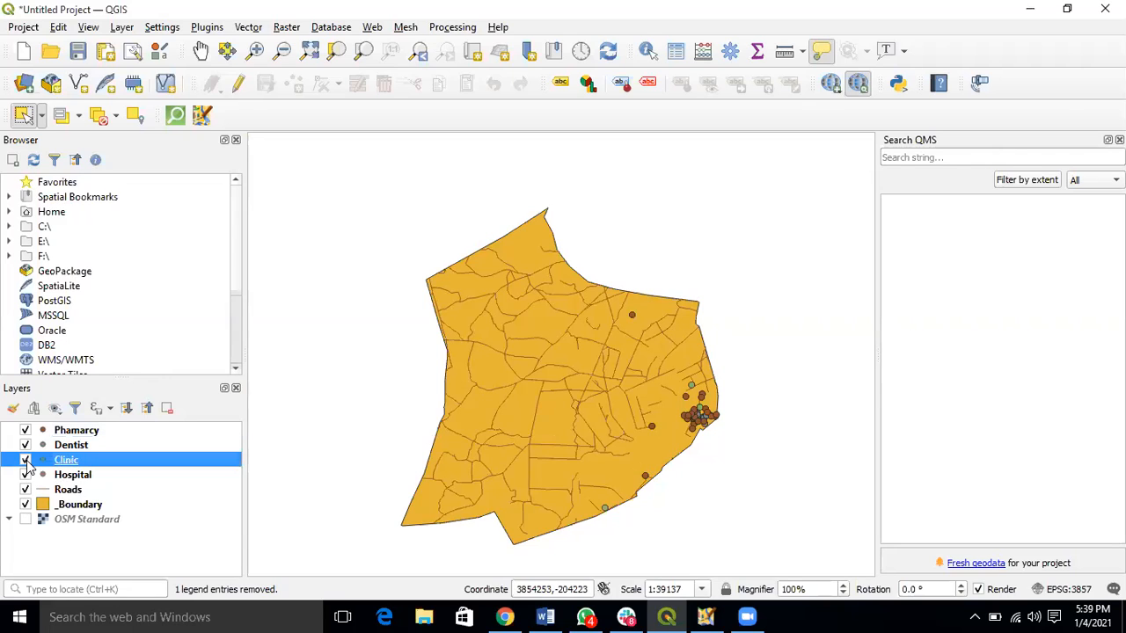
click(26, 430)
click(26, 430)
click(26, 430)
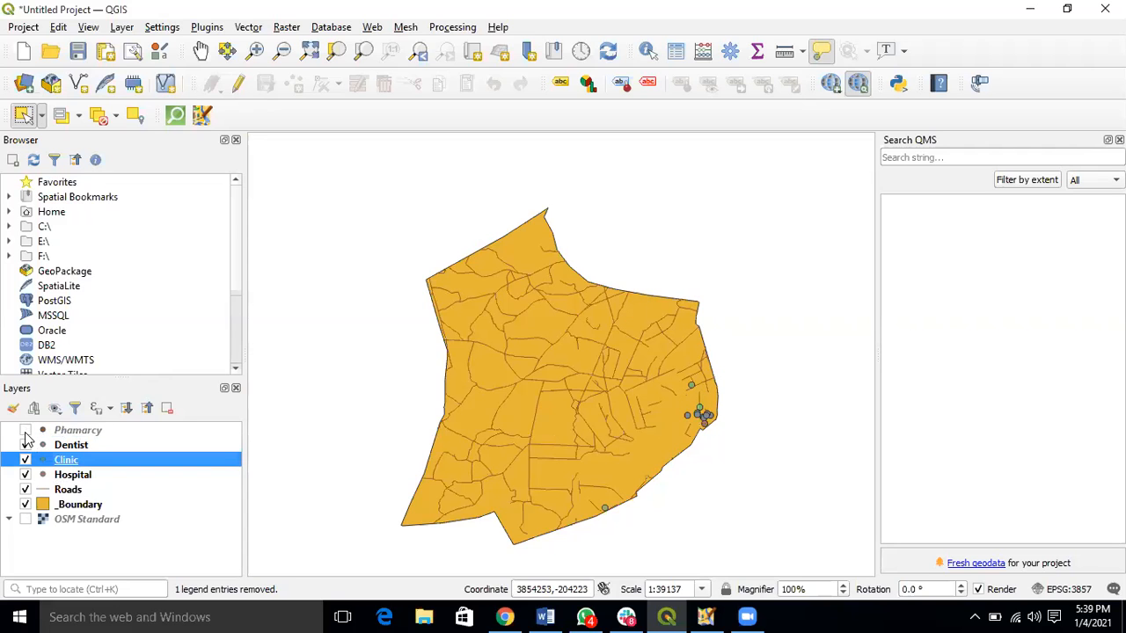
double_click(25, 430)
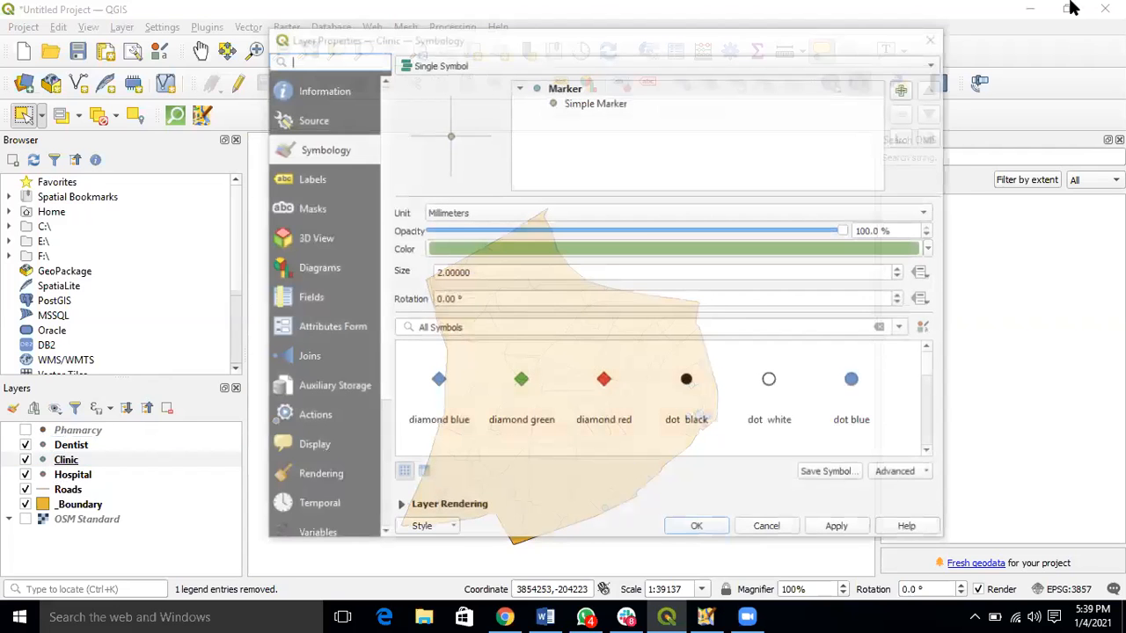
click(930, 42)
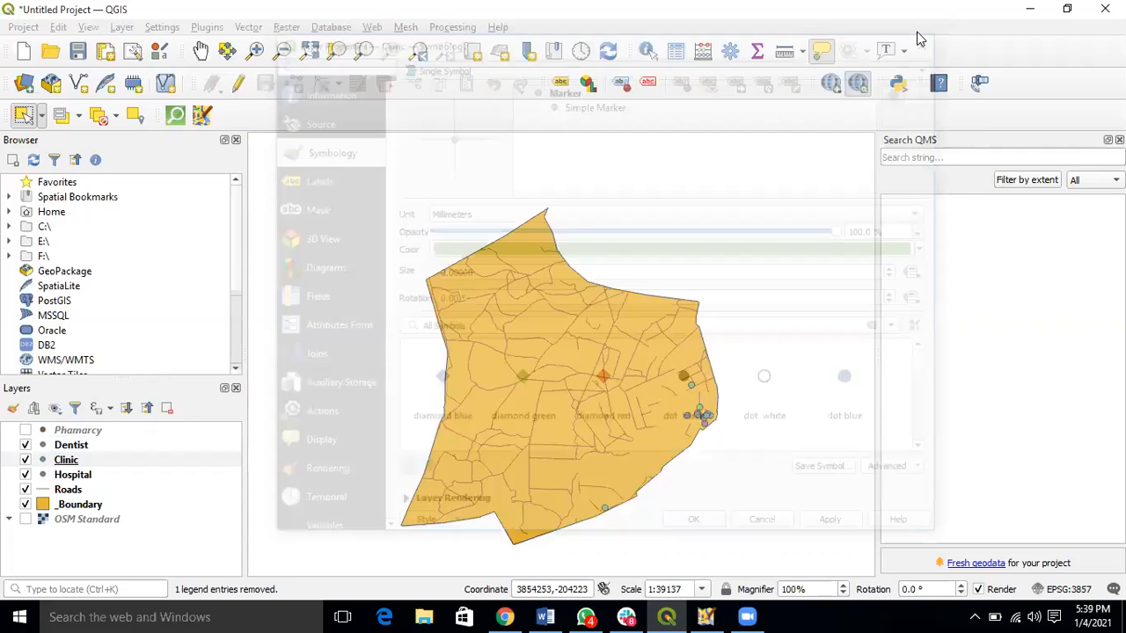
click(85, 452)
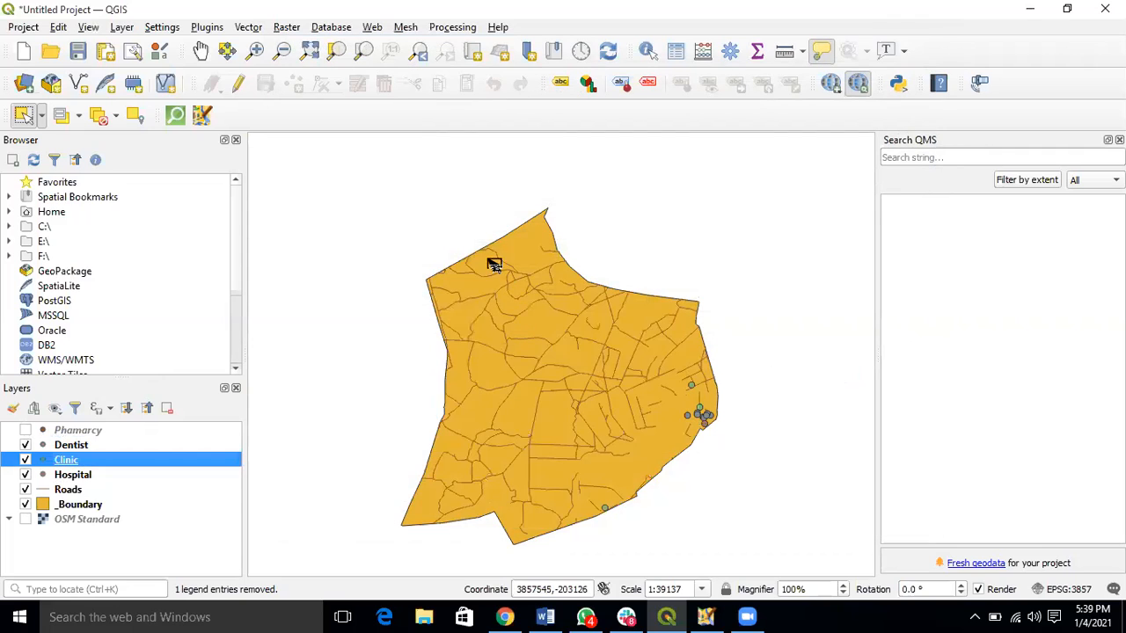
click(26, 430)
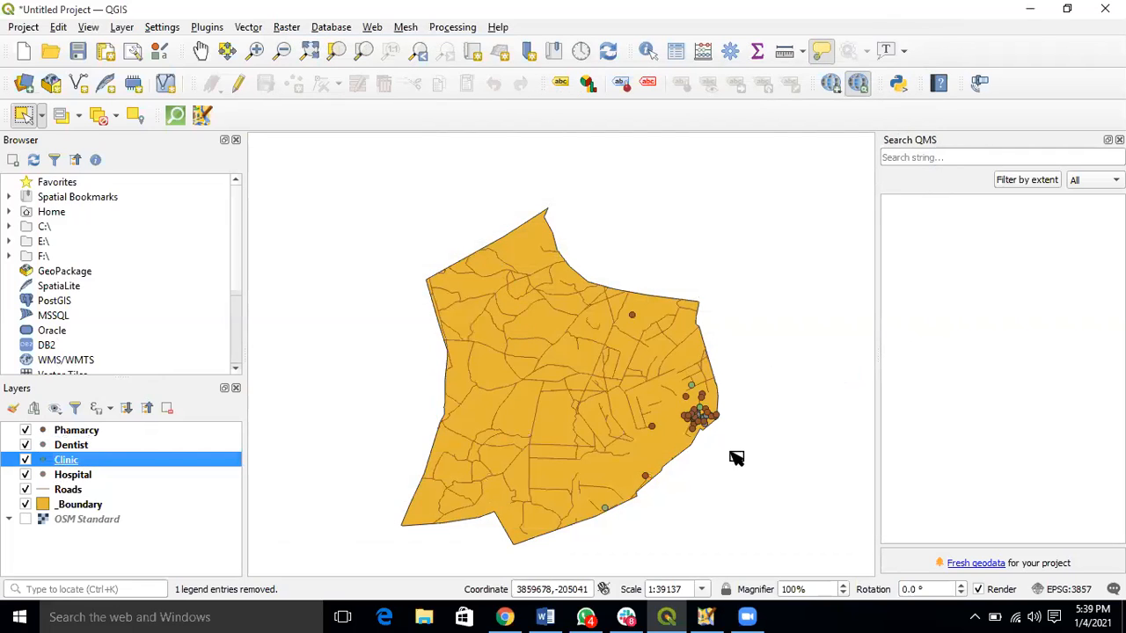
Examine the clipped roads and the cluster of health facility points near the ward's eastern edge
scroll(695, 403, up, 2)
scroll(695, 403, down, 2)
scroll(503, 347, up, 2)
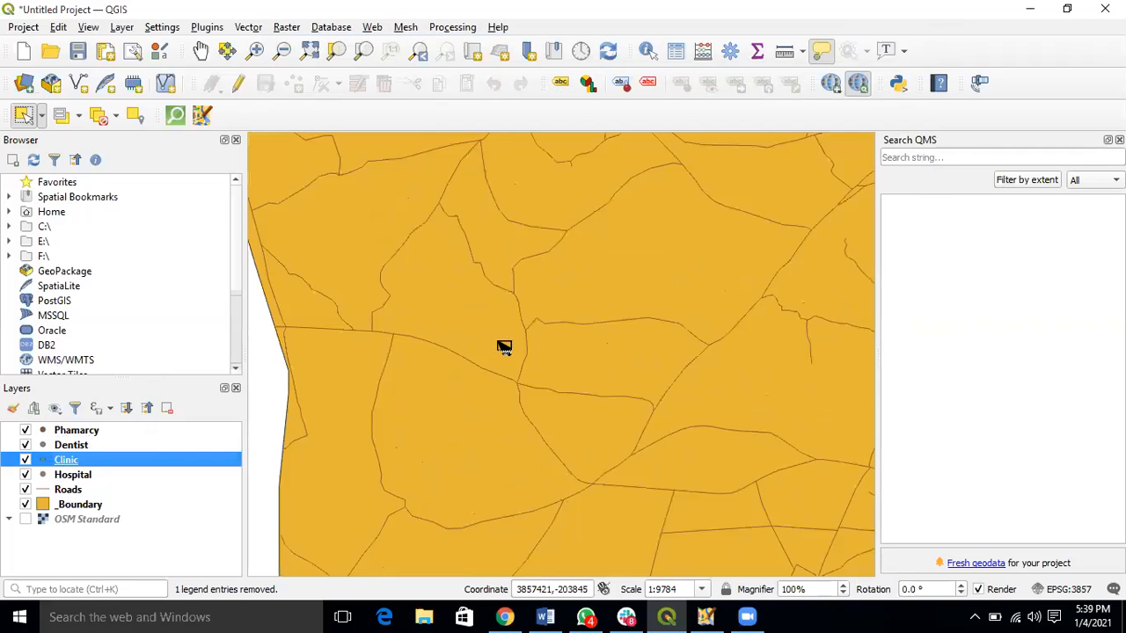
scroll(503, 347, down, 2)
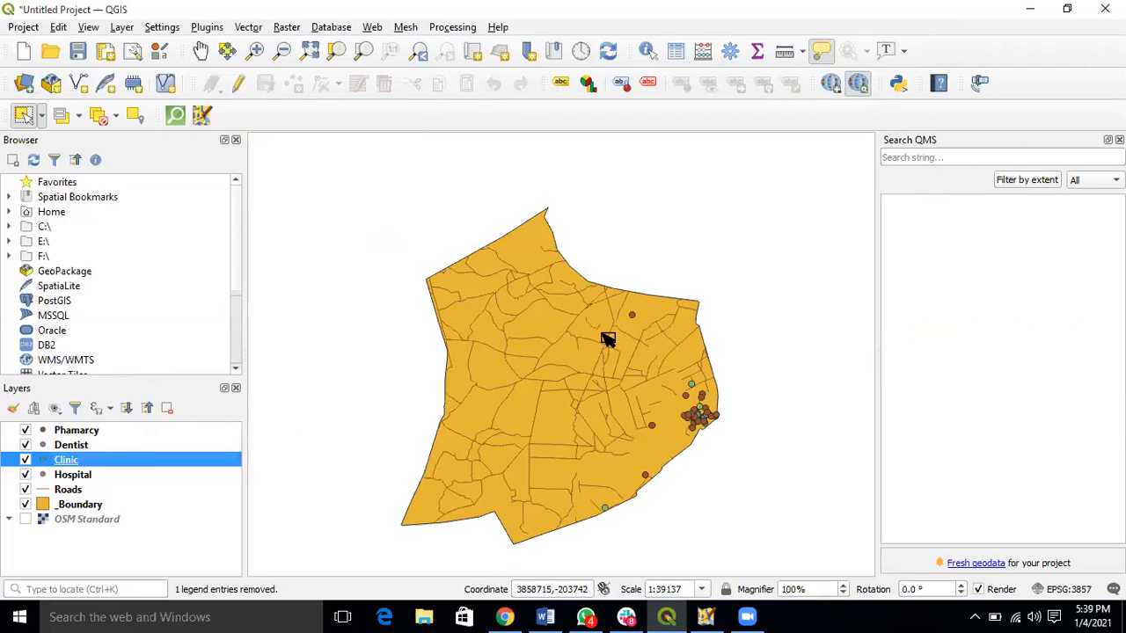
scroll(683, 435, up, 1)
scroll(682, 433, up, 1)
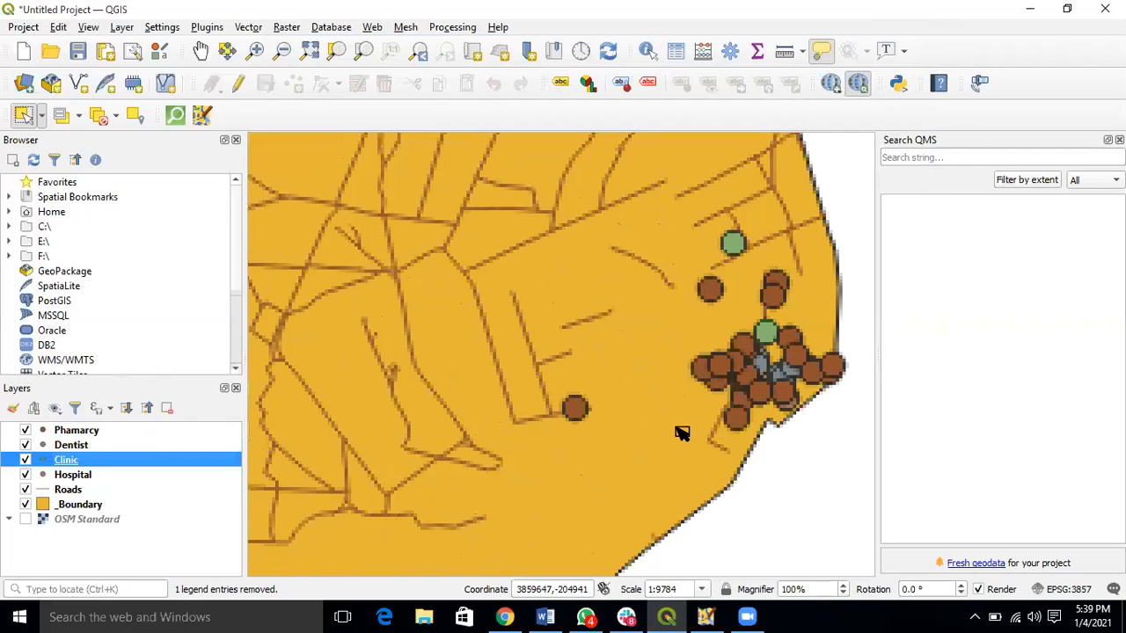
scroll(682, 434, down, 1)
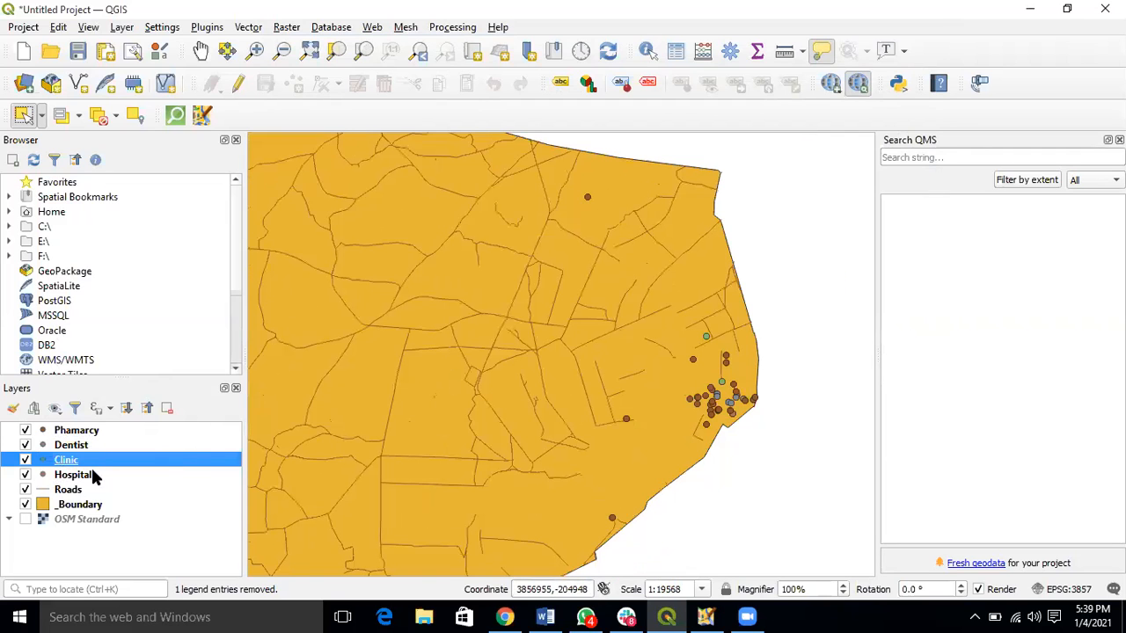
In the _Boundary layer's symbology, set the simple fill's stroke width to 0.86 mm
click(82, 506)
right_click(82, 507)
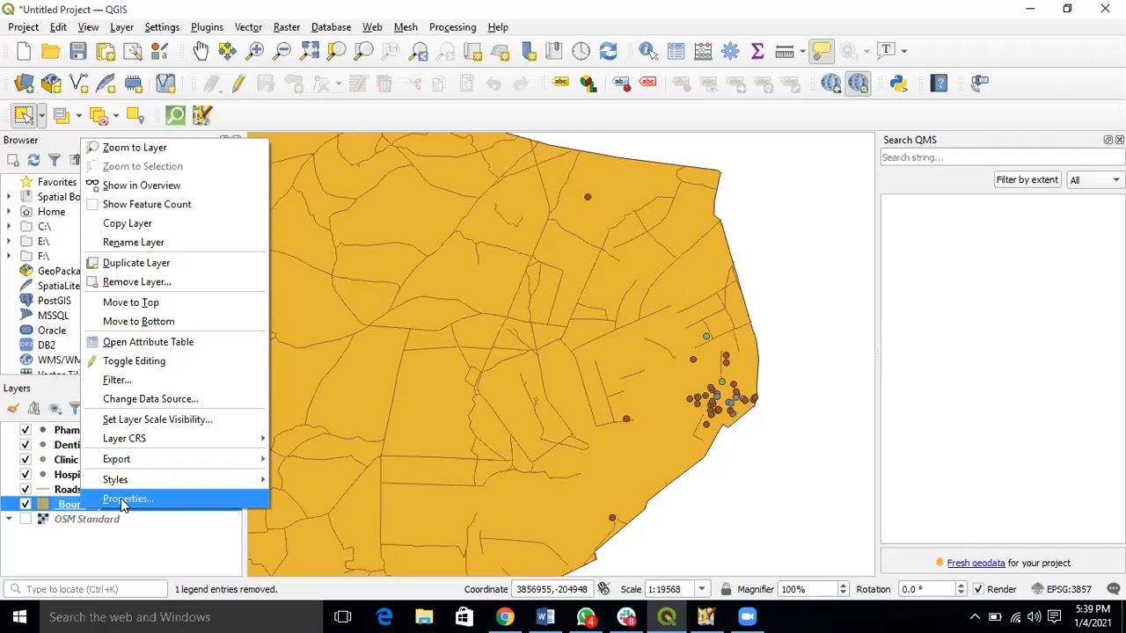
click(124, 504)
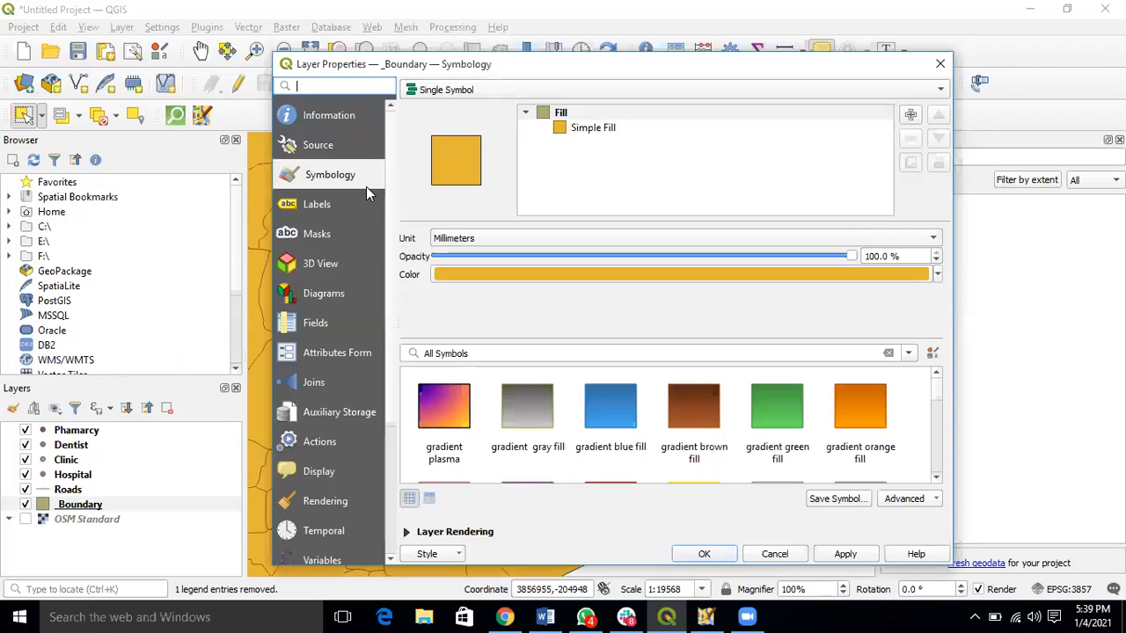
click(601, 112)
click(603, 130)
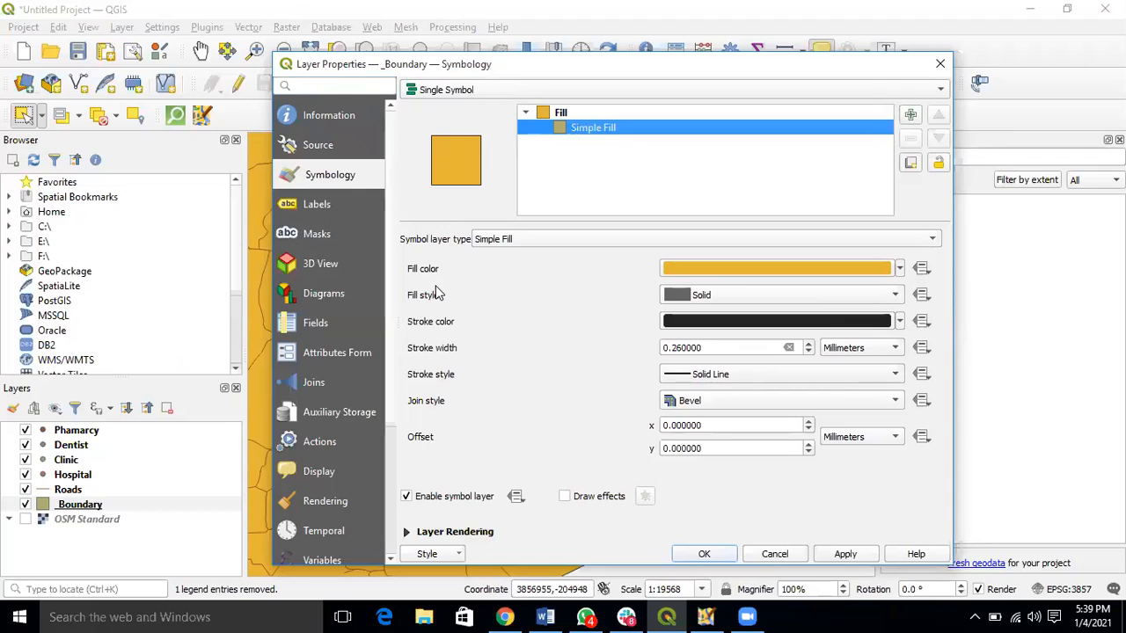
click(431, 324)
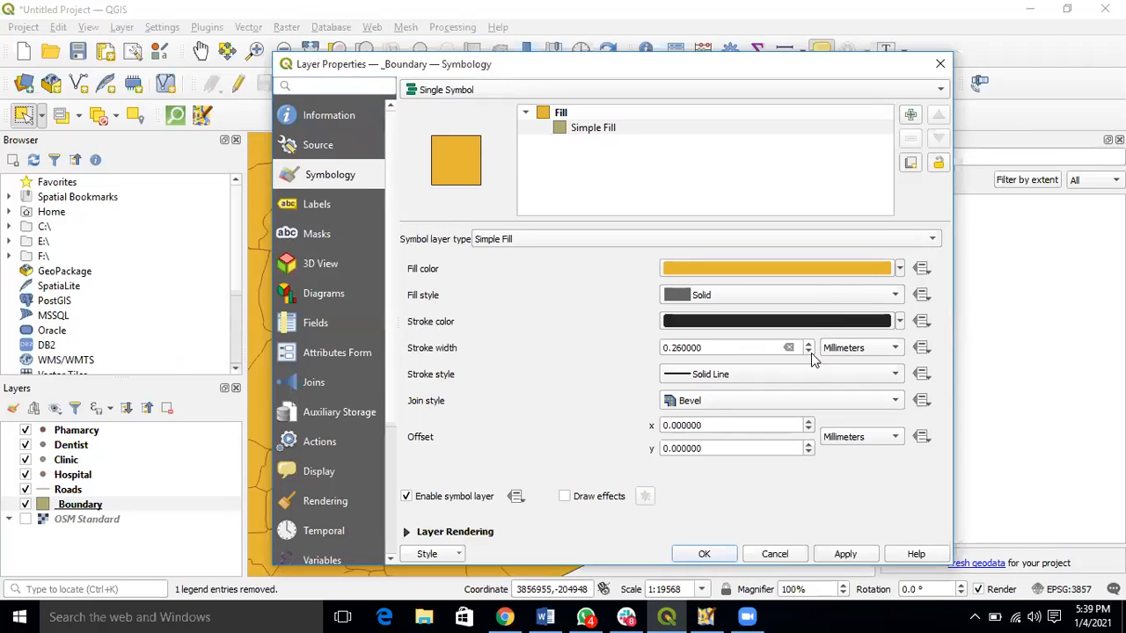
scroll(808, 348, up, 3)
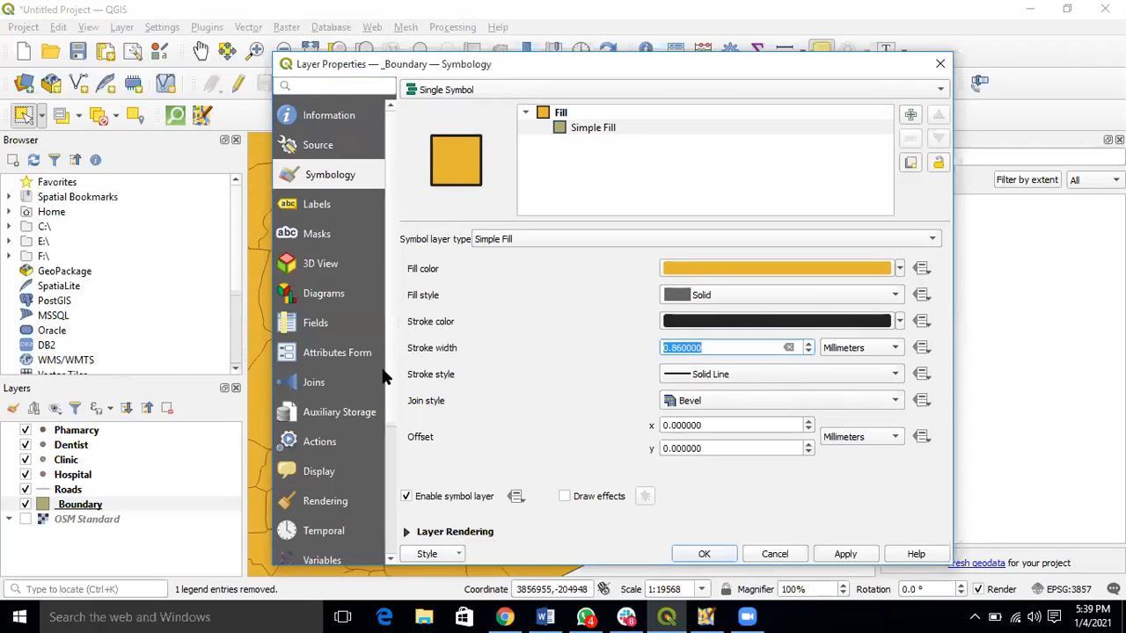
Lower the _Boundary fill colour's opacity until it is almost transparent, and apply the symbology changes
click(563, 114)
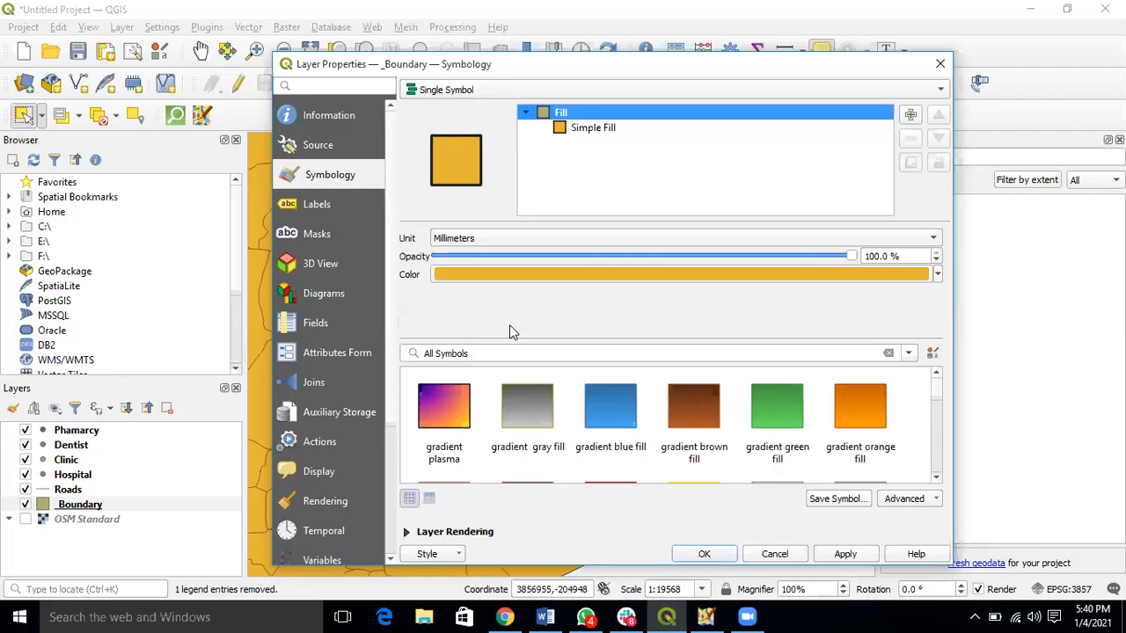
click(698, 278)
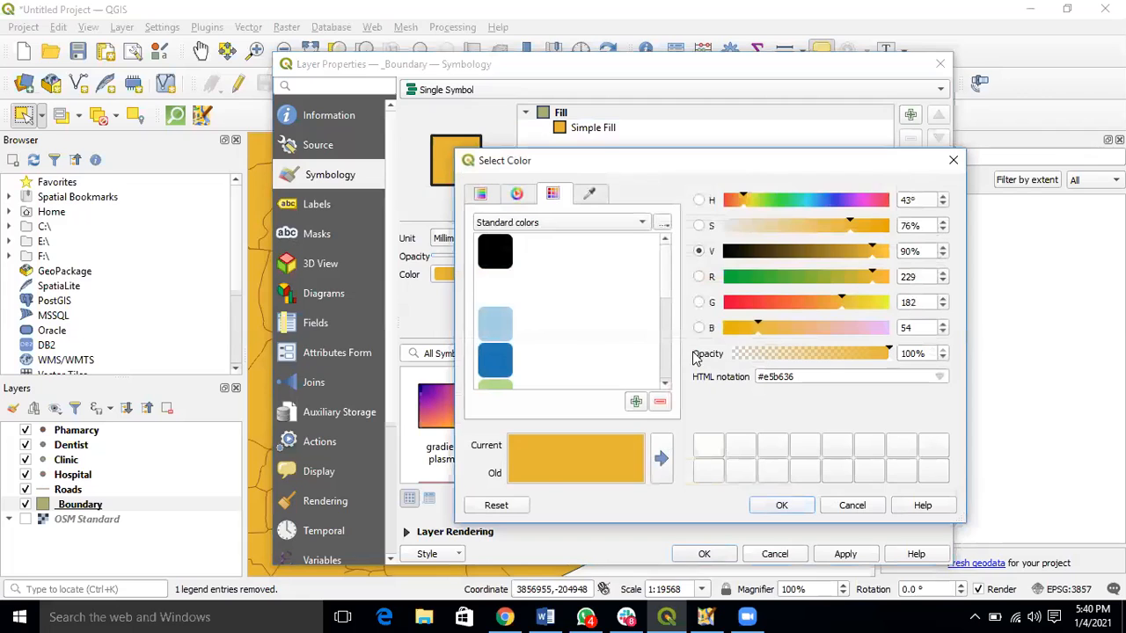
click(741, 354)
click(777, 508)
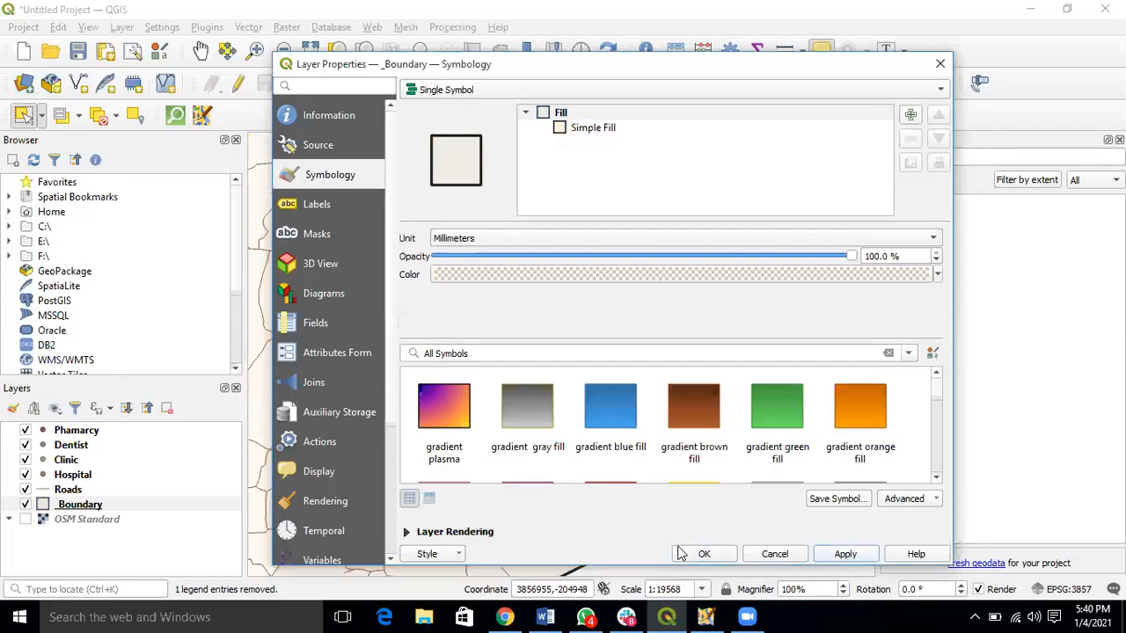
click(695, 551)
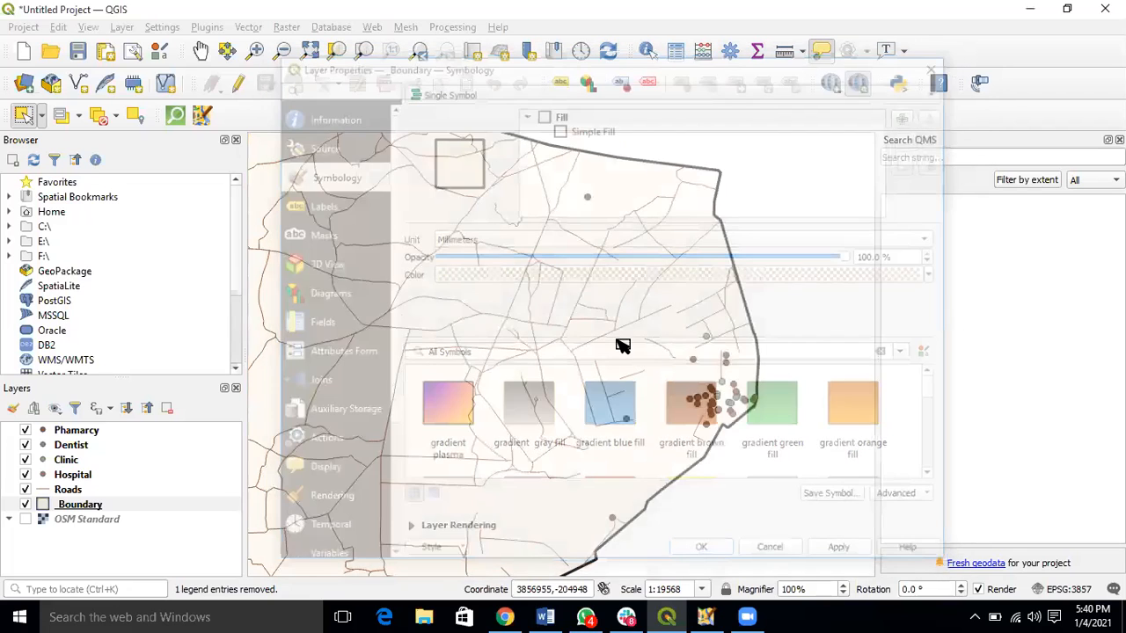
In the Roads layer's symbology, set the simple line's colour to the recently used golden yellow
scroll(620, 345, down, 1)
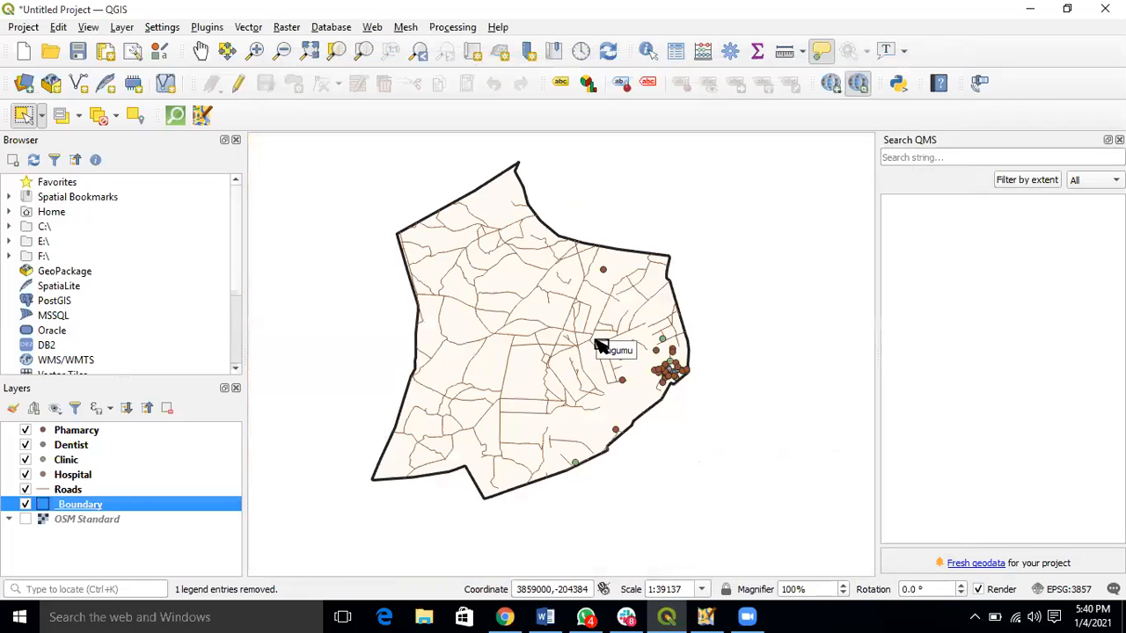
scroll(555, 259, up, 2)
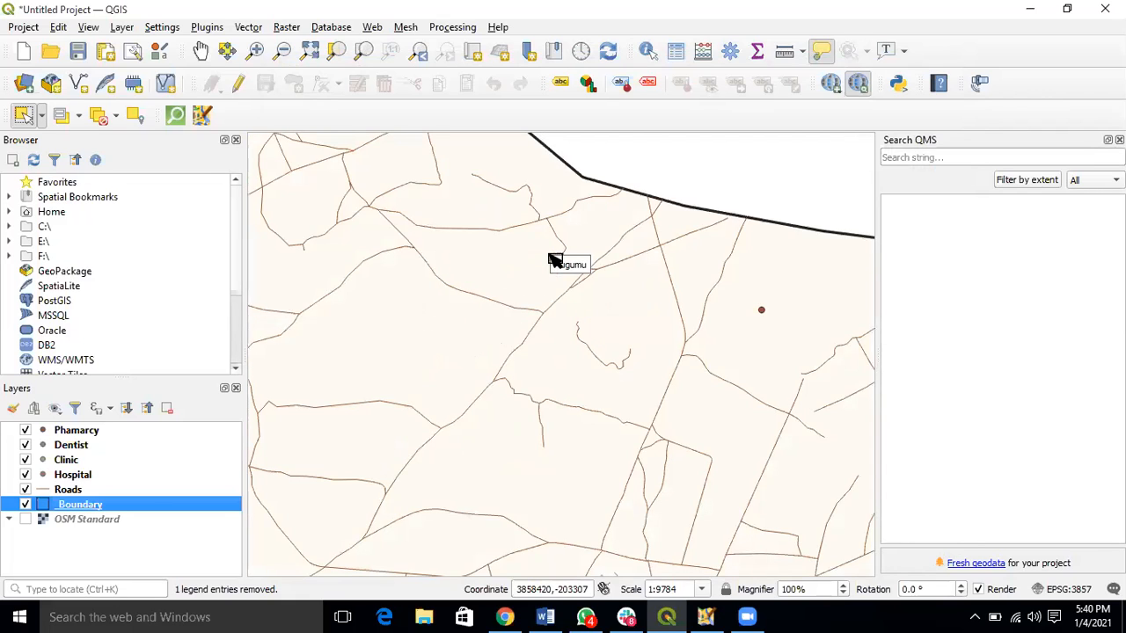
click(63, 490)
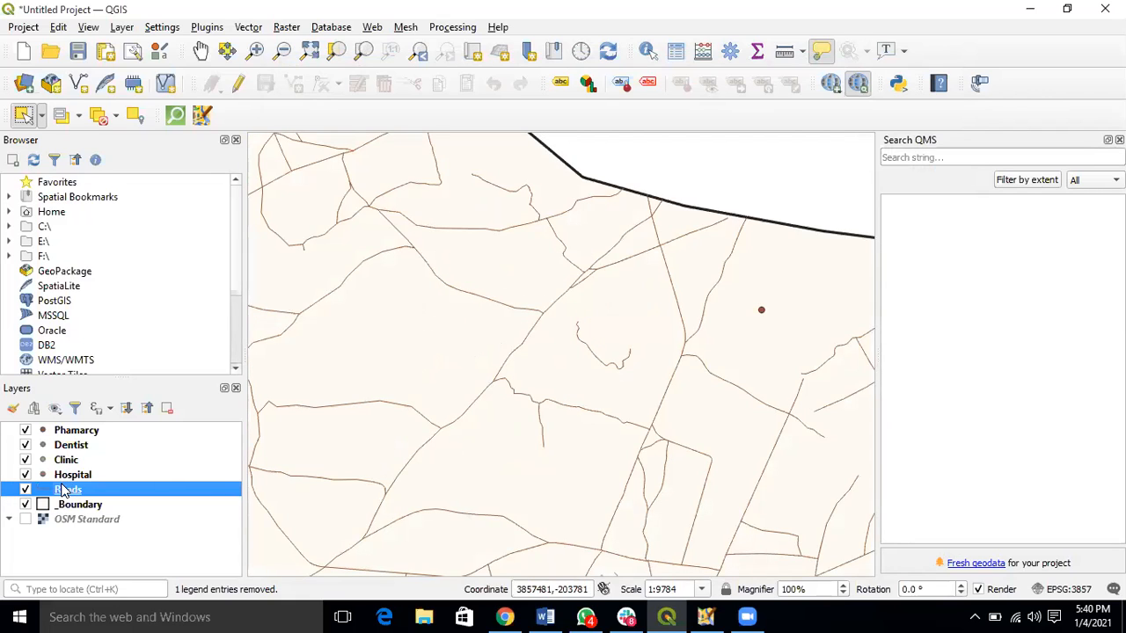
right_click(63, 490)
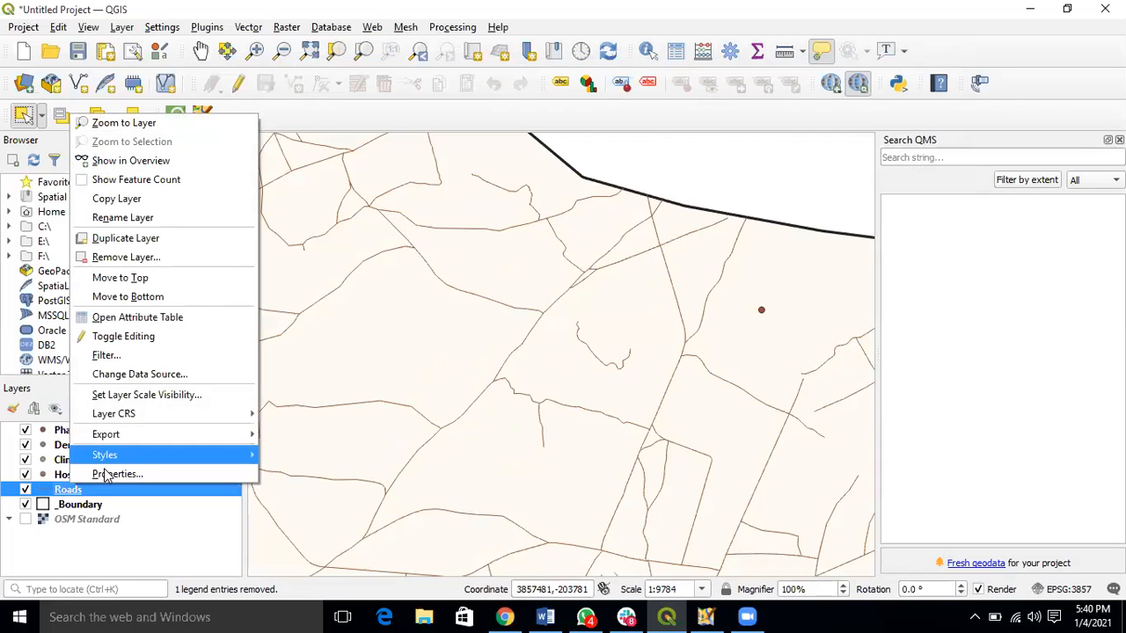
click(107, 476)
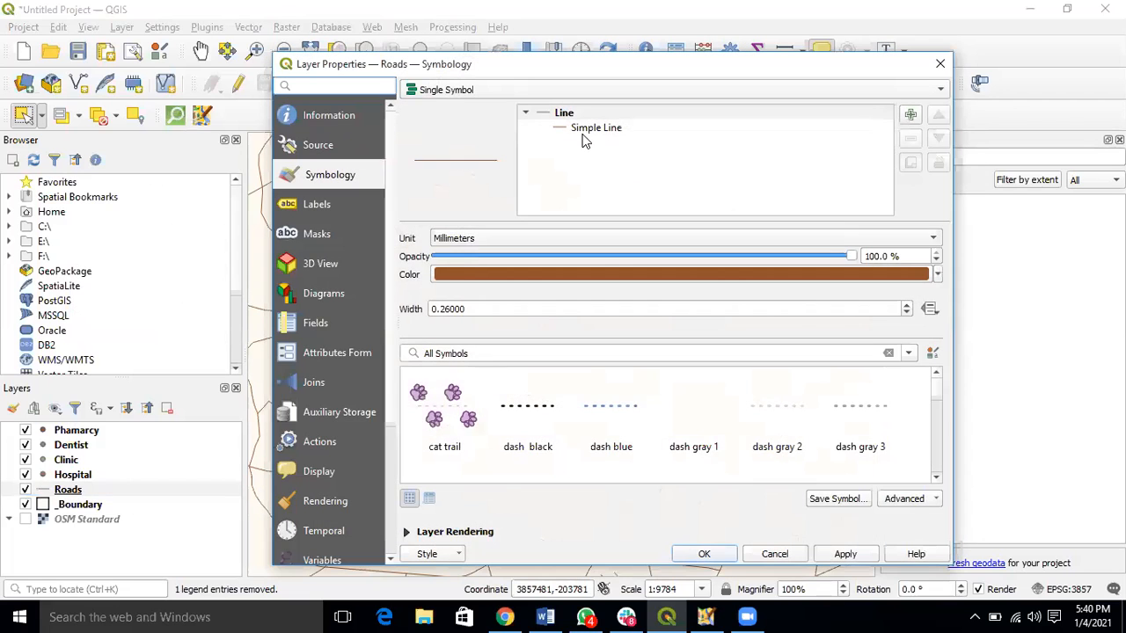
click(585, 132)
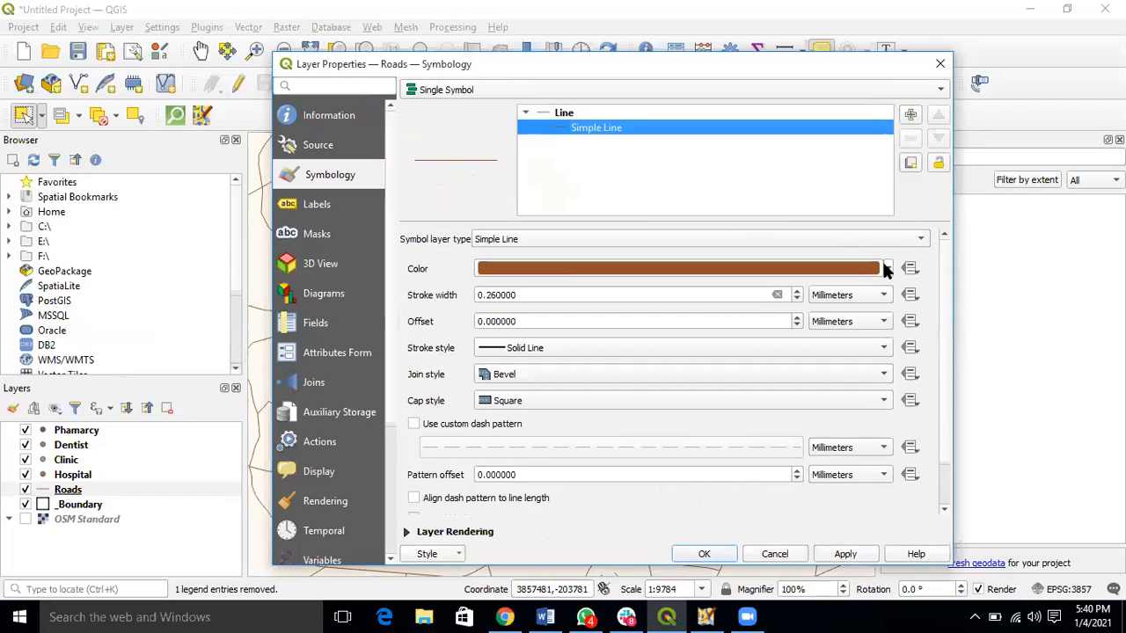
click(815, 269)
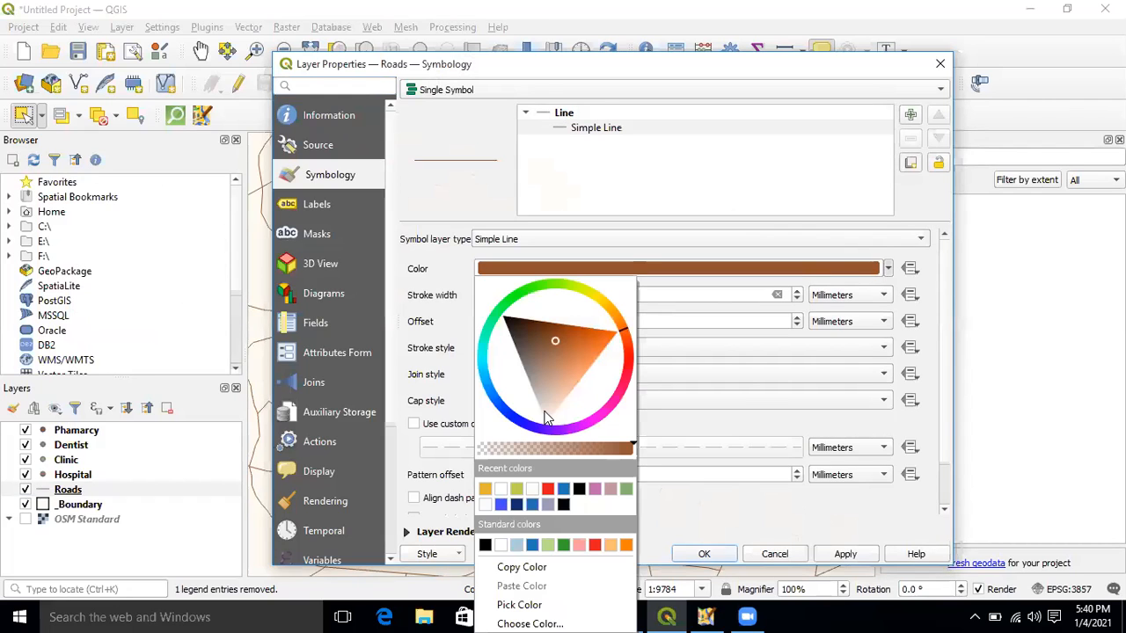
click(628, 546)
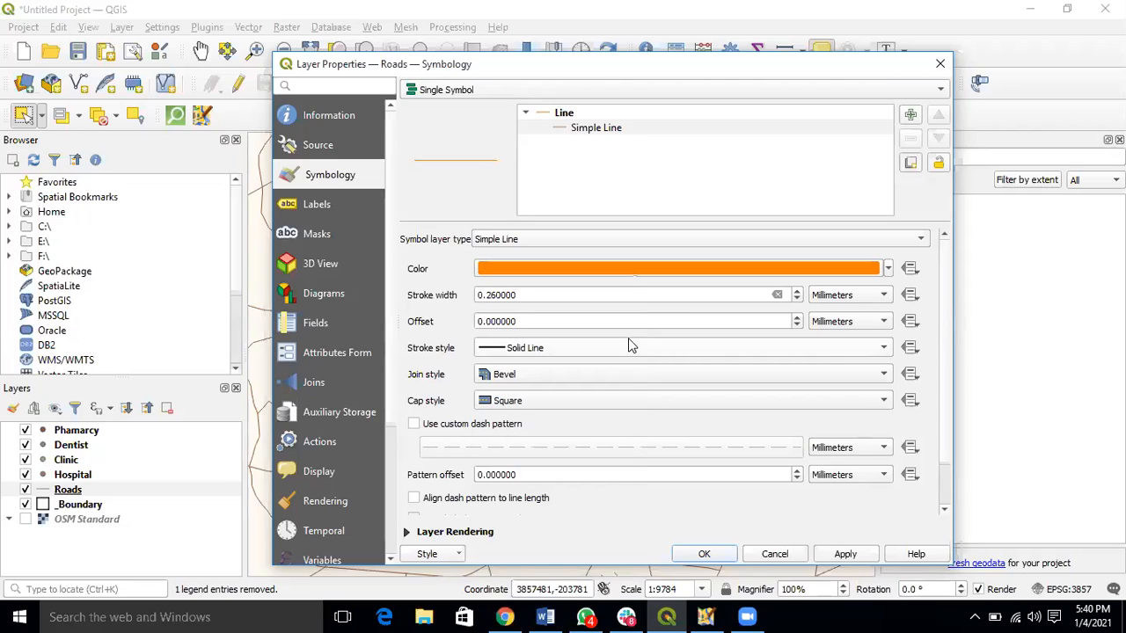
click(887, 268)
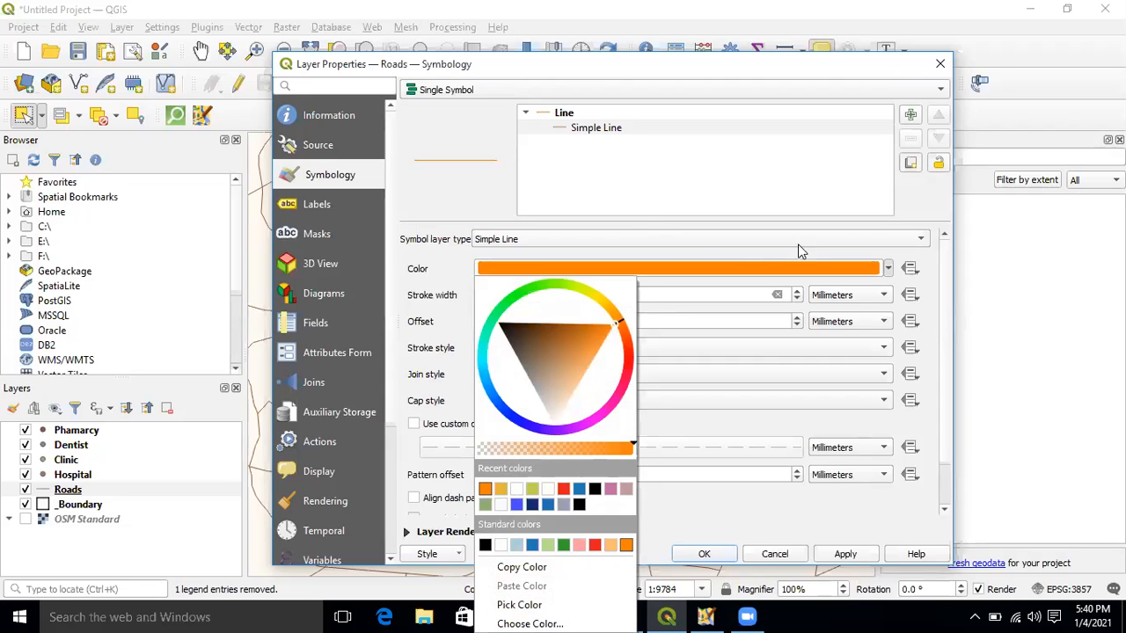
click(500, 489)
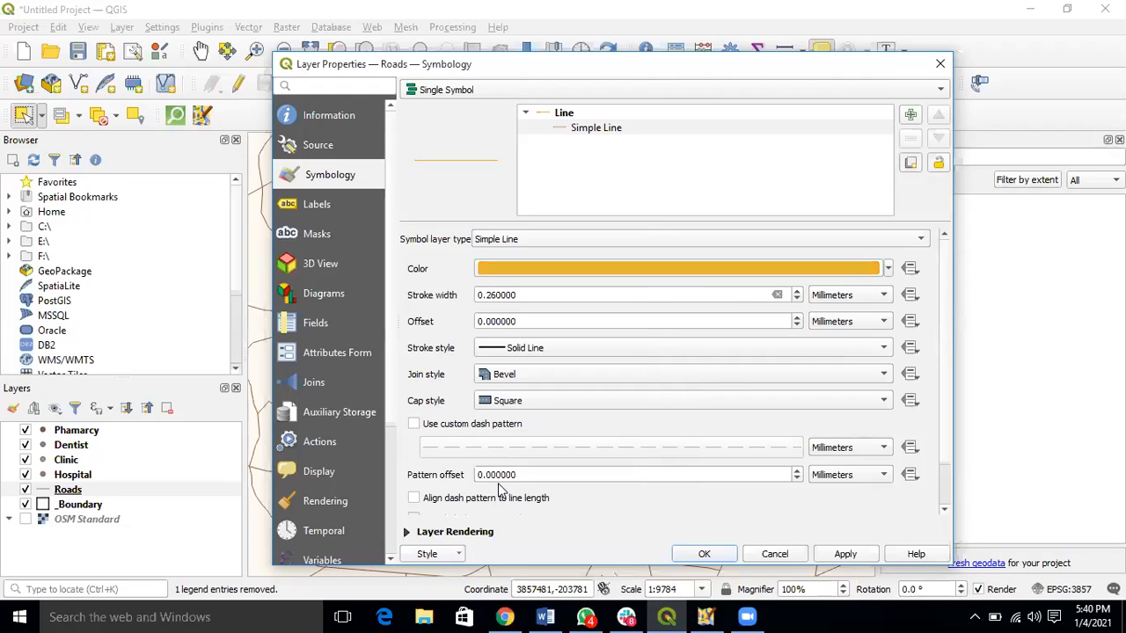
Set the Roads simple line's stroke width to 0.66 mm and apply the symbology changes
click(798, 291)
click(798, 291)
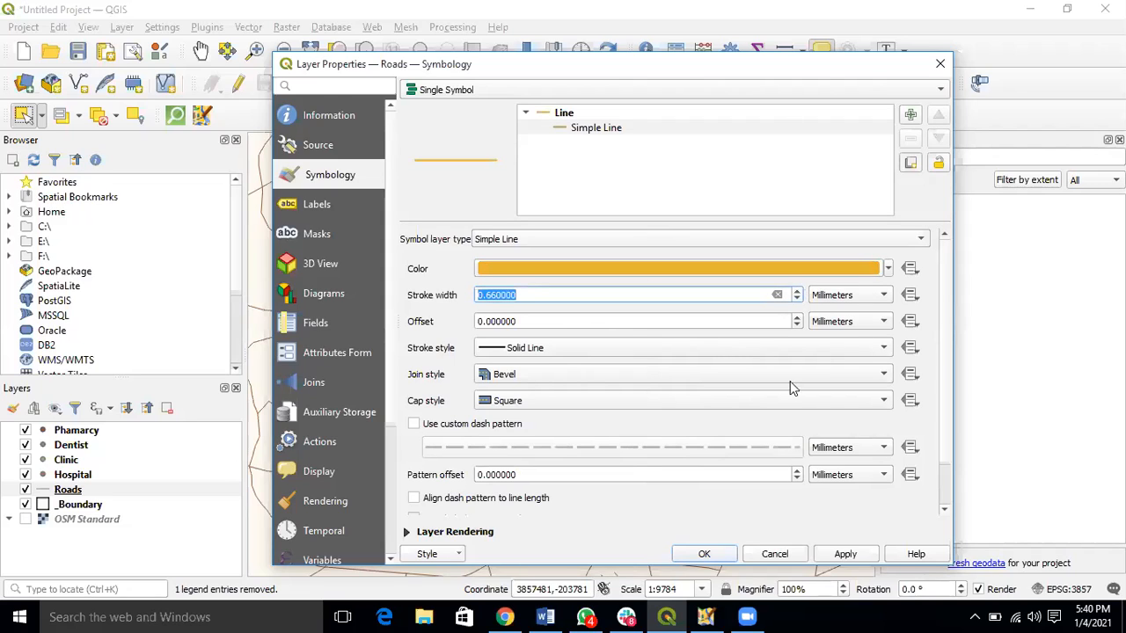
click(834, 556)
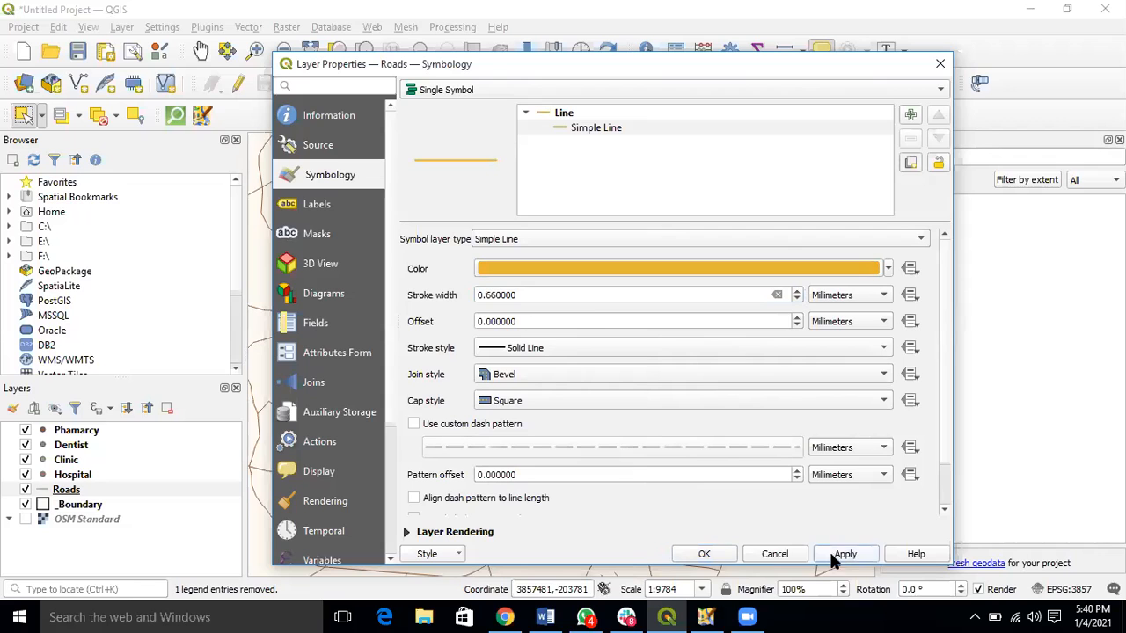
click(704, 554)
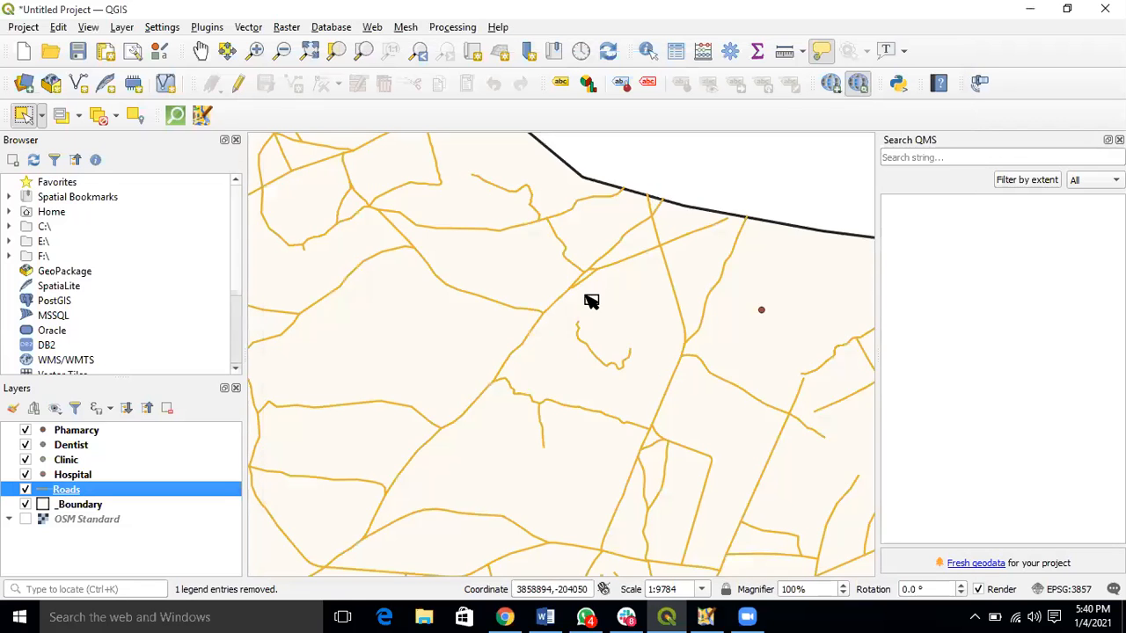
Recolour the Roads layer's line symbol white from the standard colours and accept the change
scroll(587, 297, down, 2)
scroll(711, 395, up, 2)
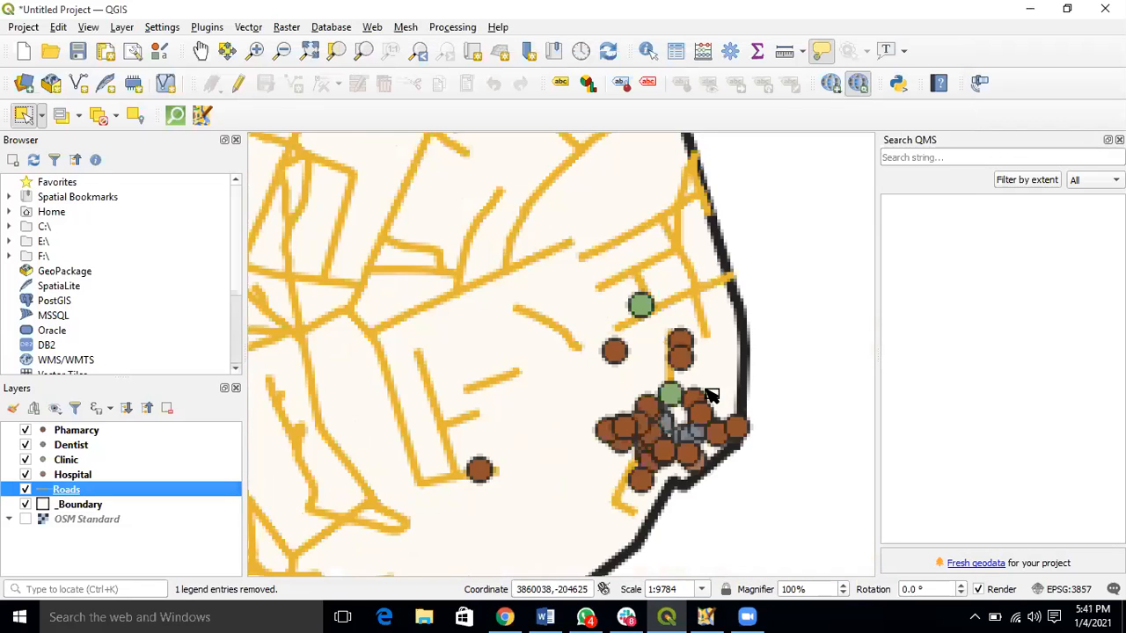
scroll(711, 396, down, 2)
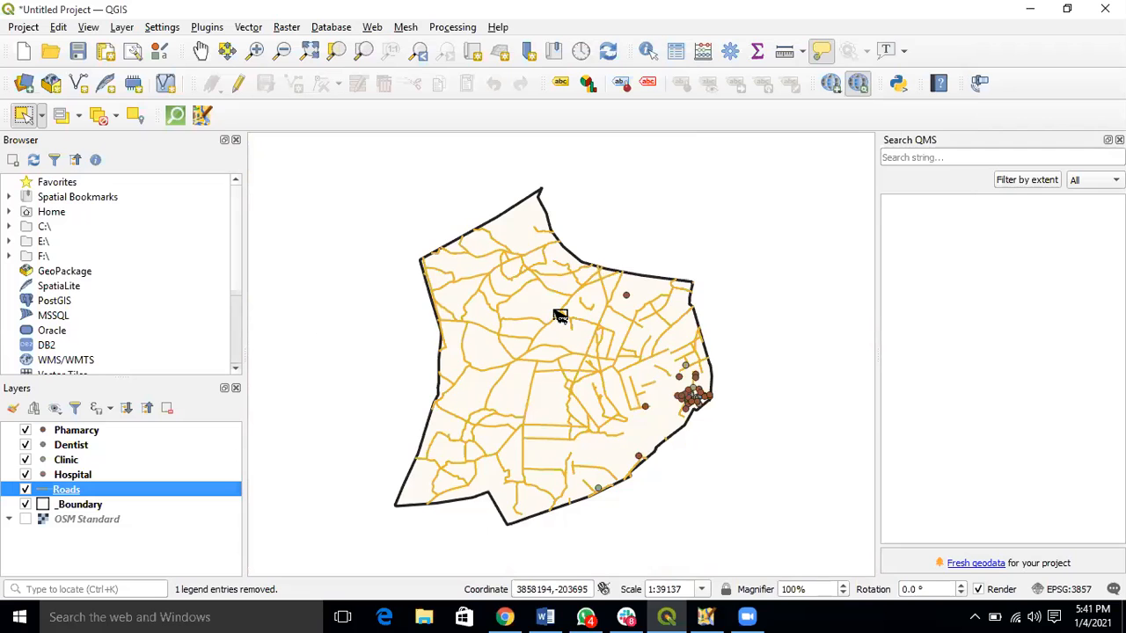
scroll(560, 317, down, 1)
scroll(560, 317, up, 2)
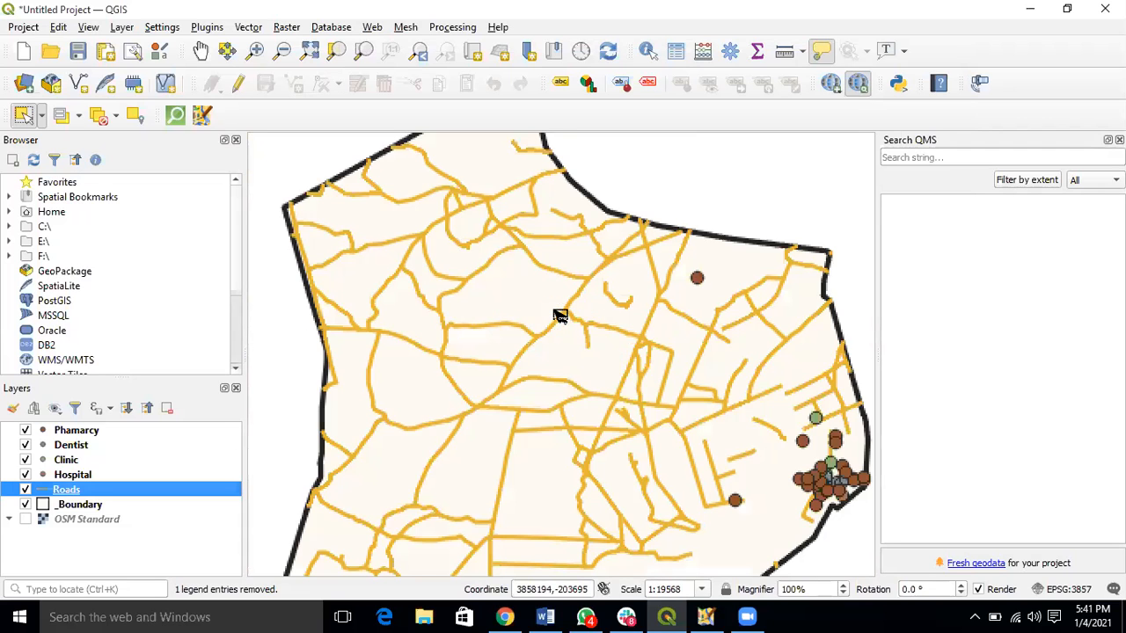
scroll(560, 317, down, 1)
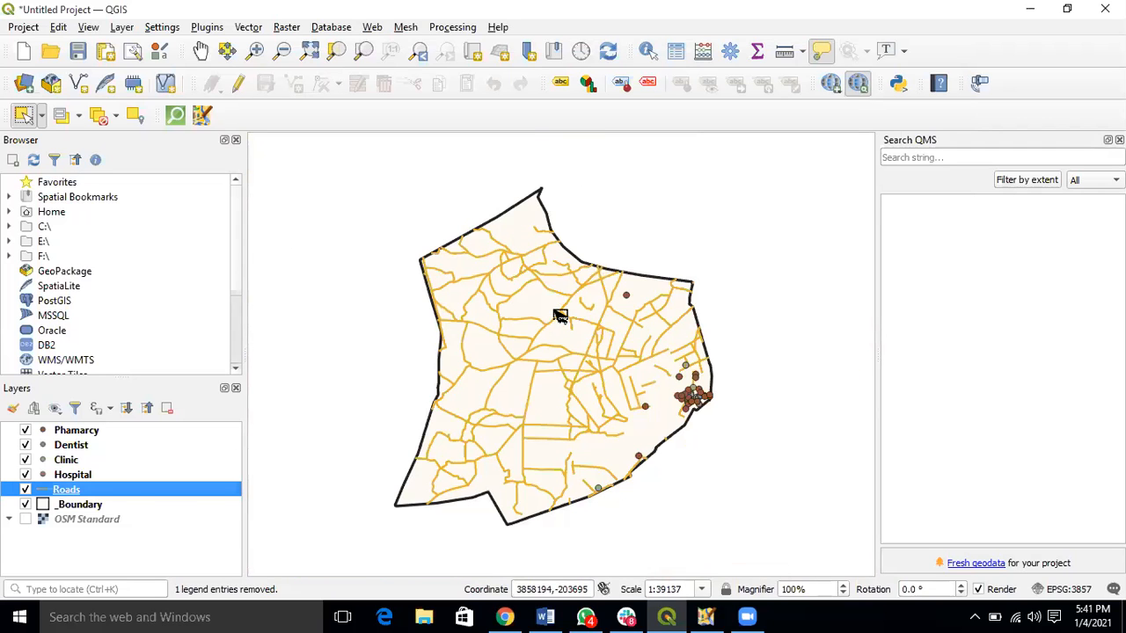
click(127, 504)
right_click(128, 504)
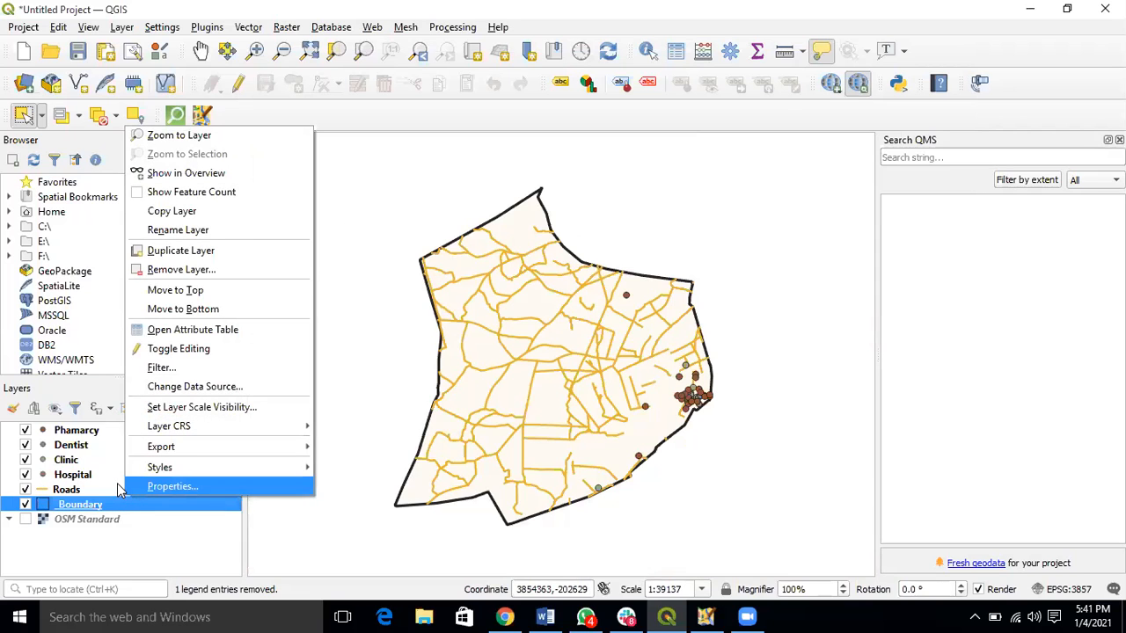
right_click(121, 489)
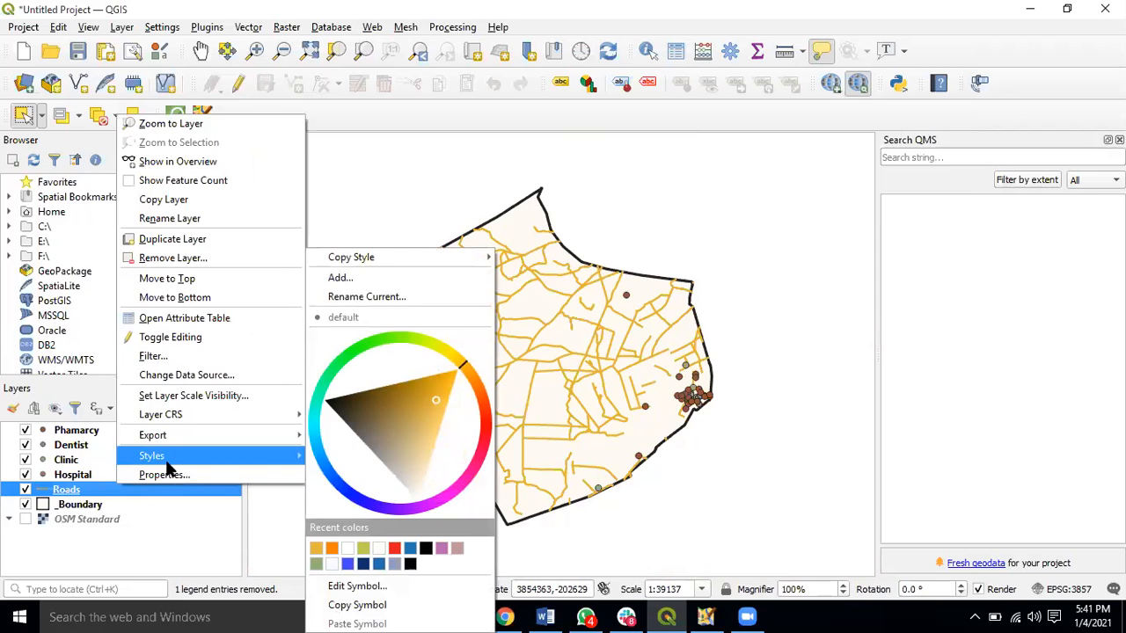
click(173, 475)
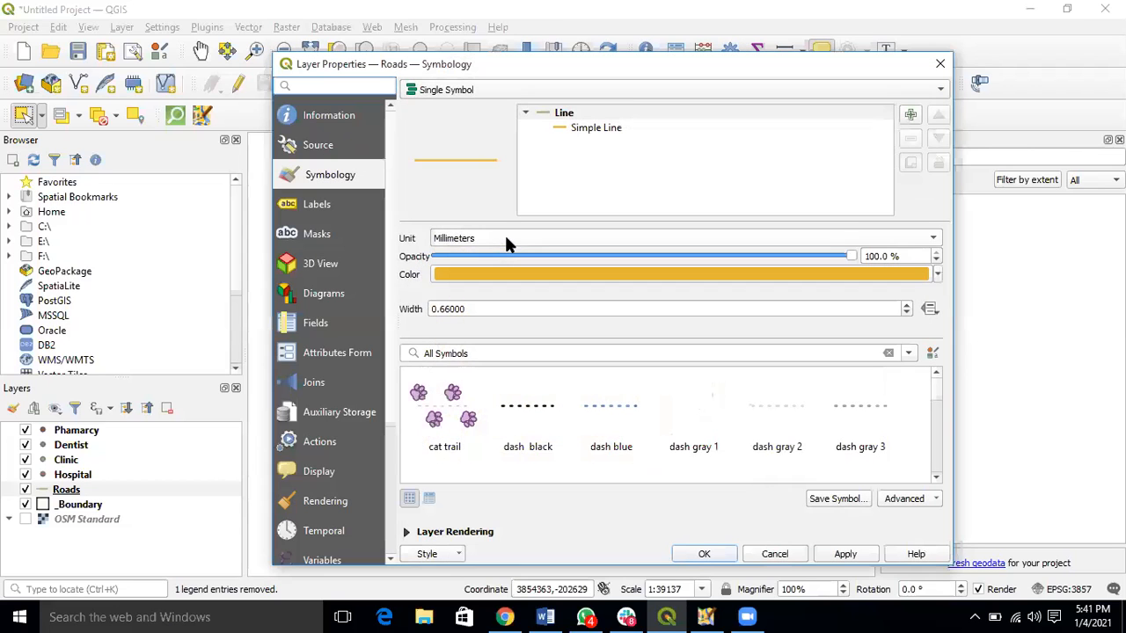
click(633, 277)
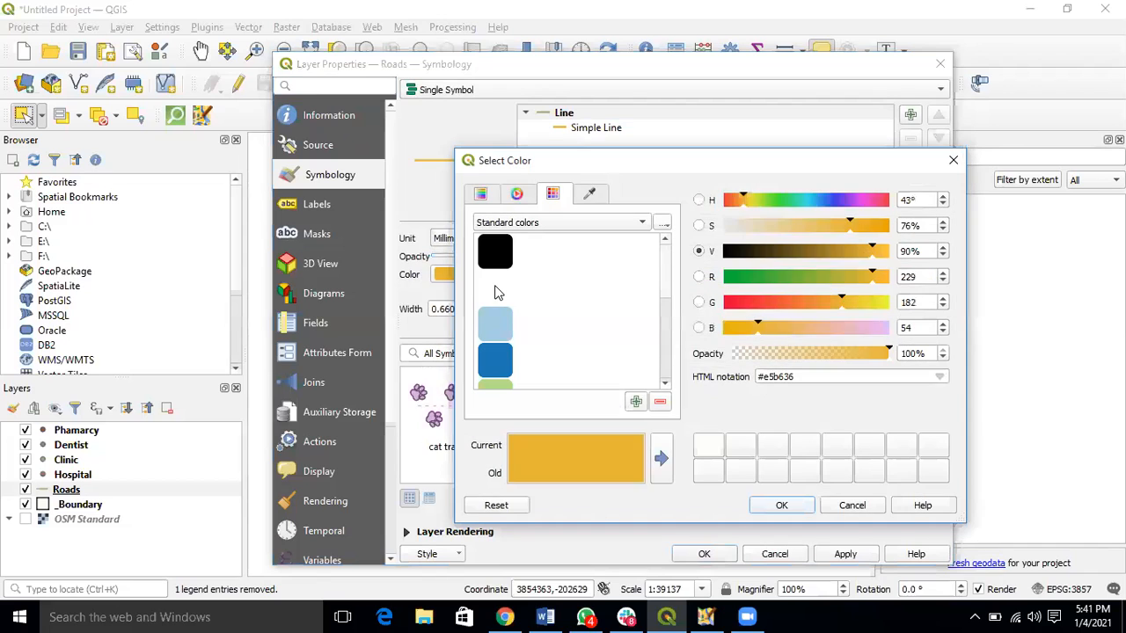
click(495, 287)
click(781, 504)
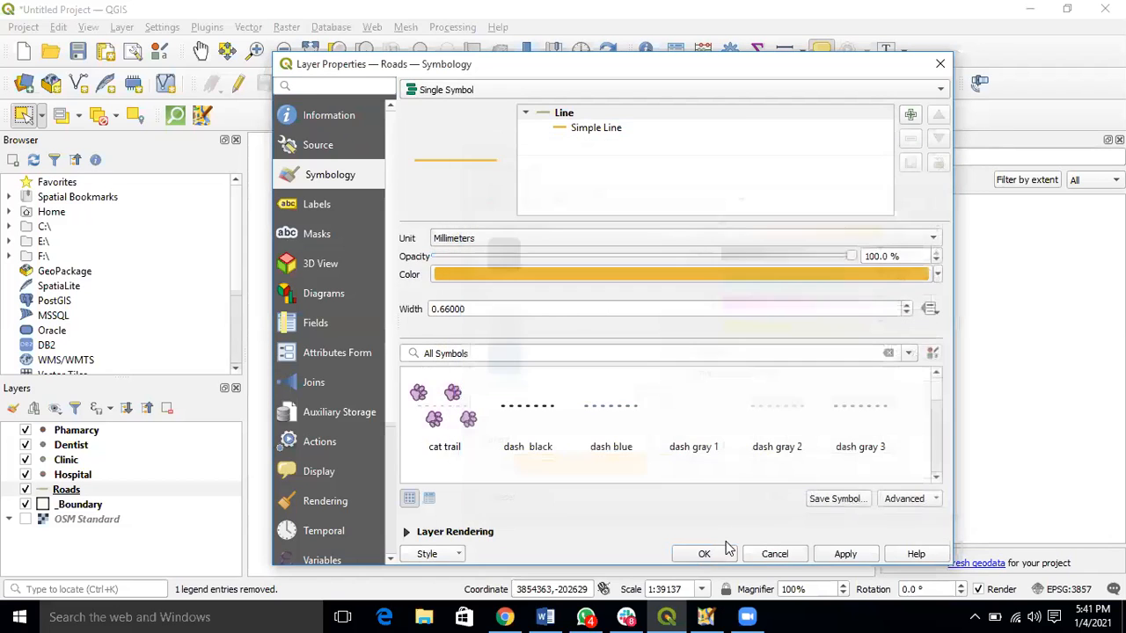
click(704, 553)
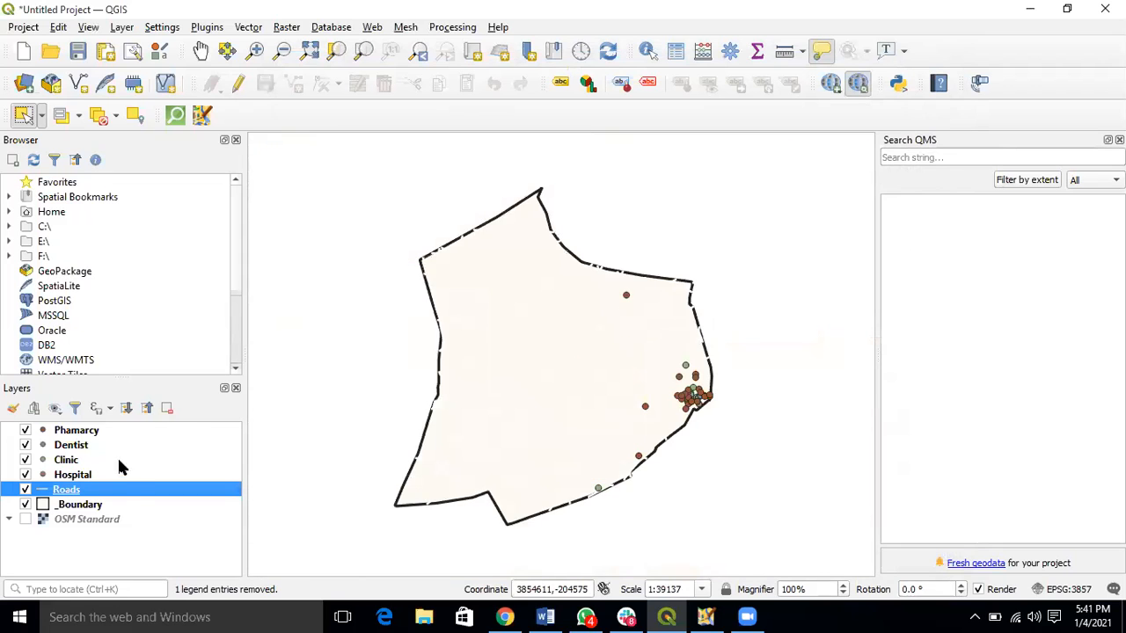
Change the Roads line symbol's colour to the standard light orange #fdbf6f and accept the symbology
right_click(125, 490)
click(145, 480)
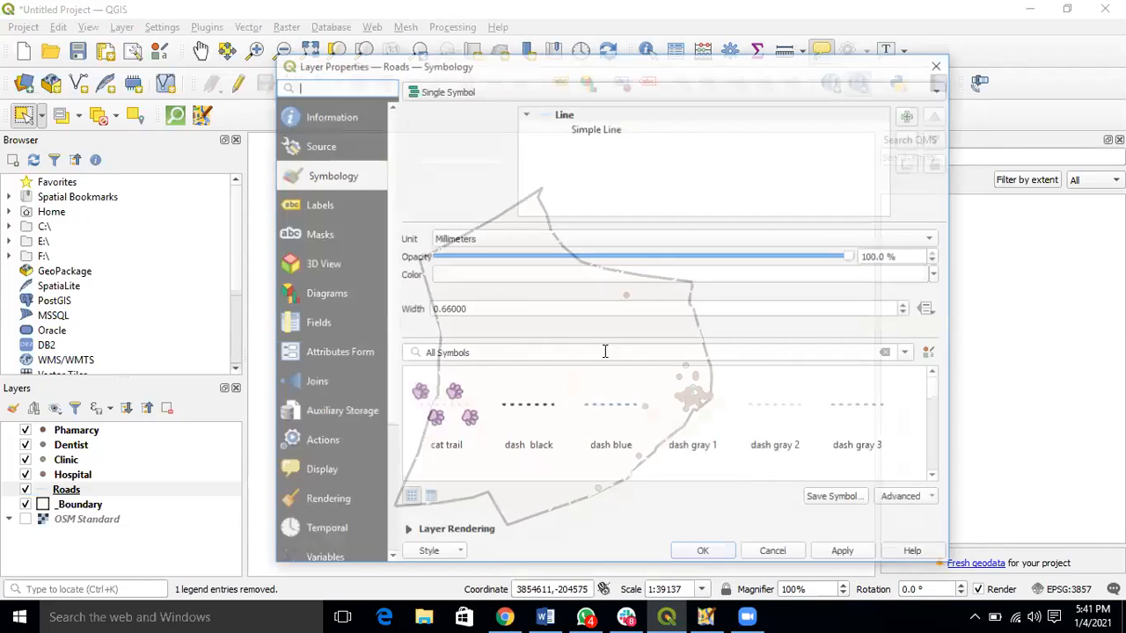
click(615, 128)
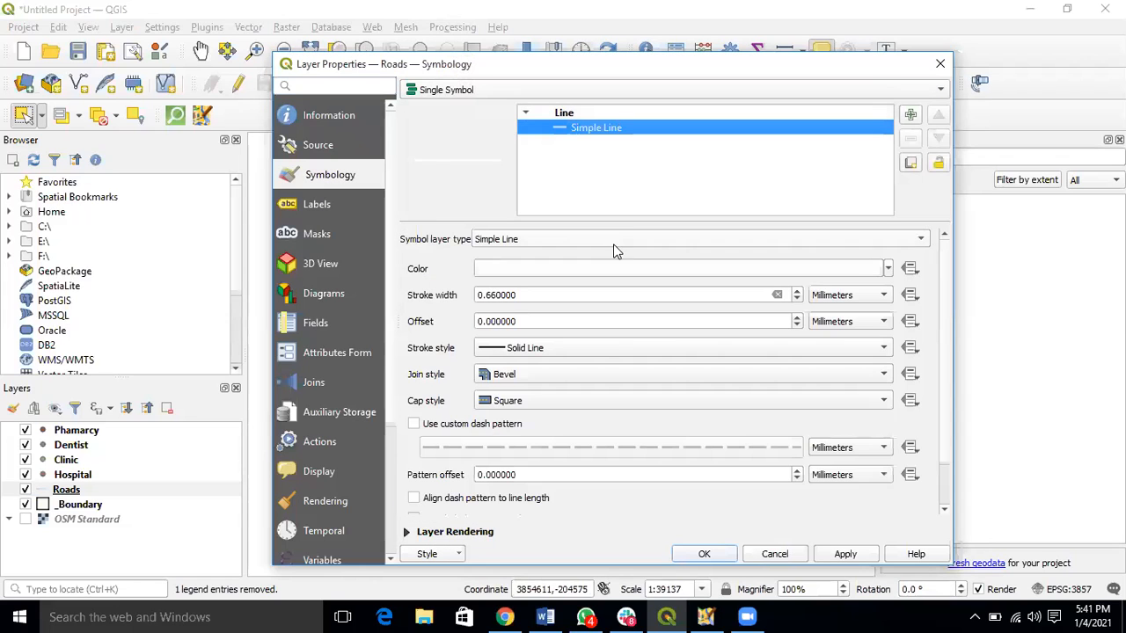
click(564, 112)
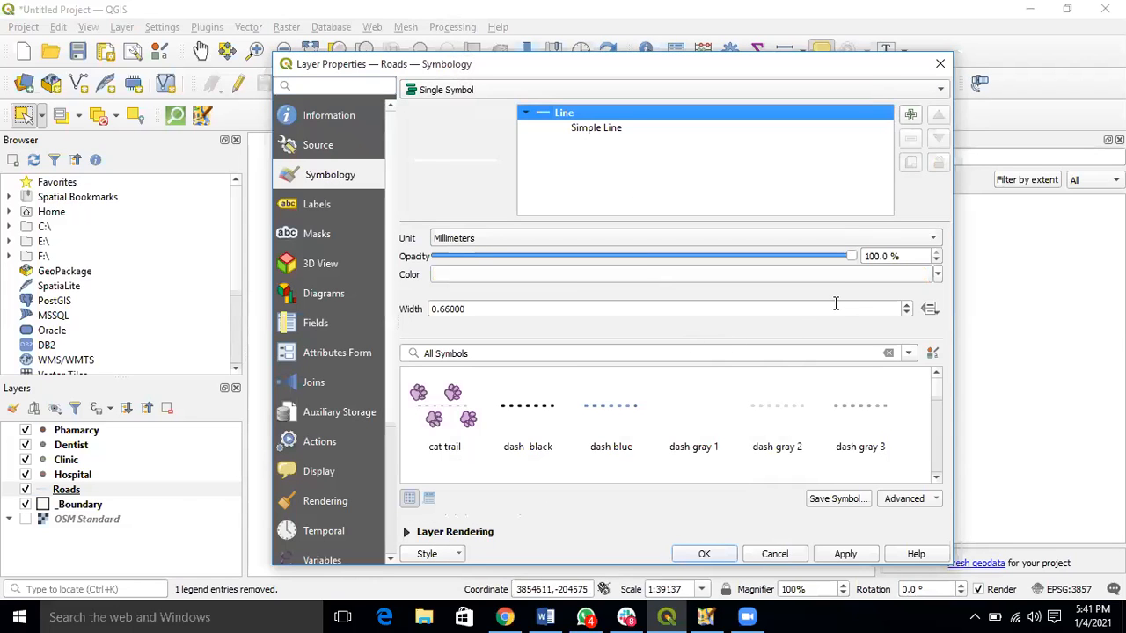
click(797, 273)
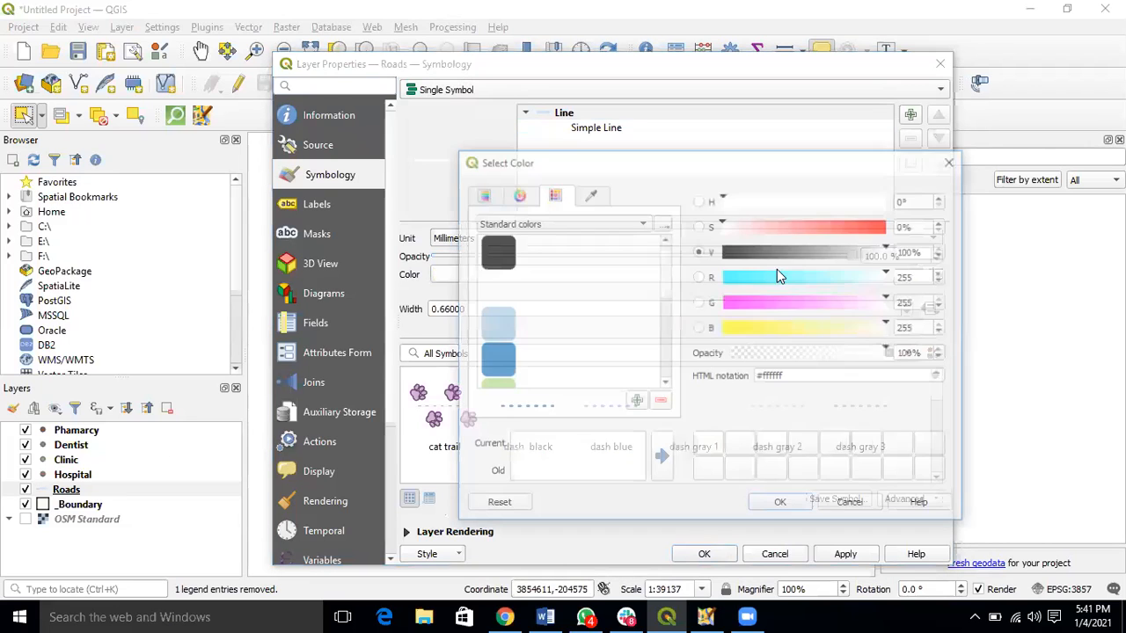
click(492, 327)
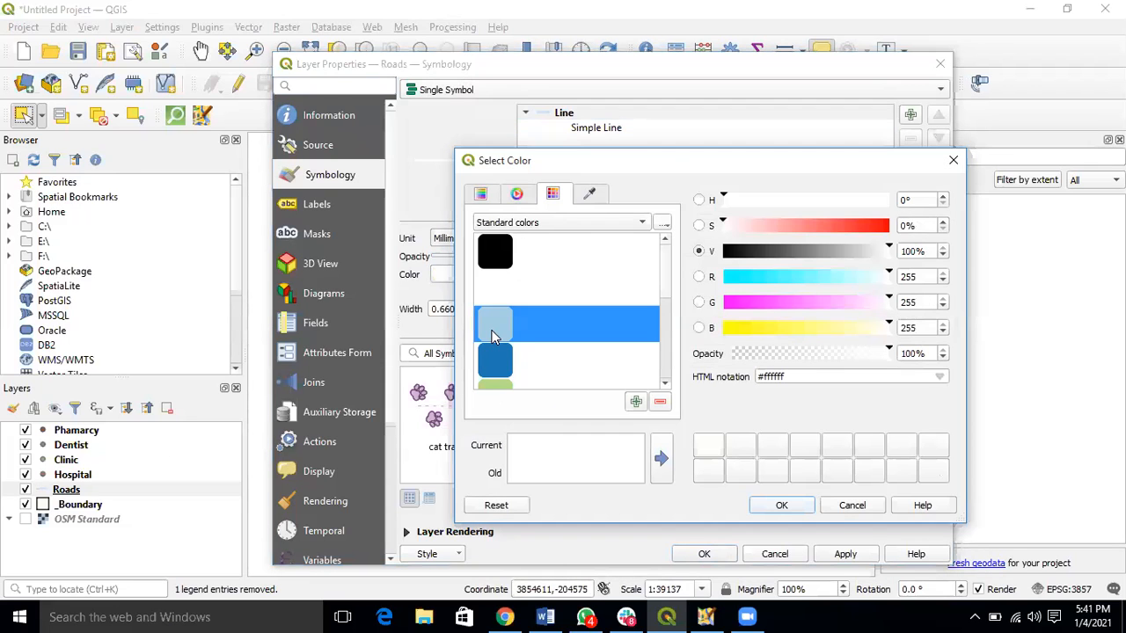
click(666, 385)
click(665, 385)
click(665, 385)
click(666, 385)
click(665, 385)
click(666, 385)
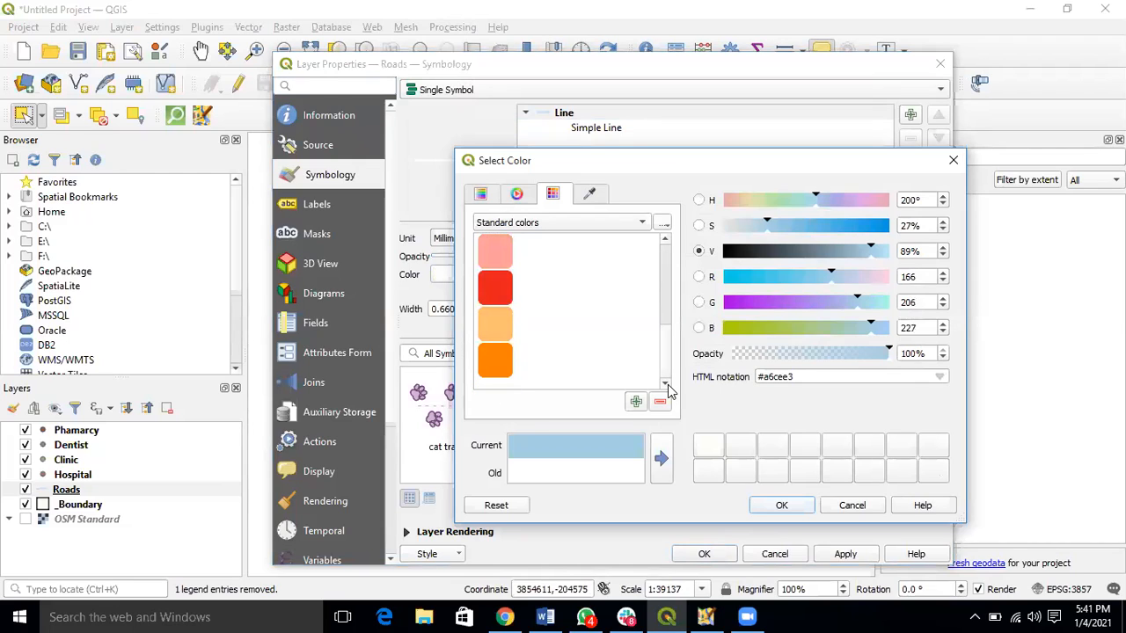
click(489, 329)
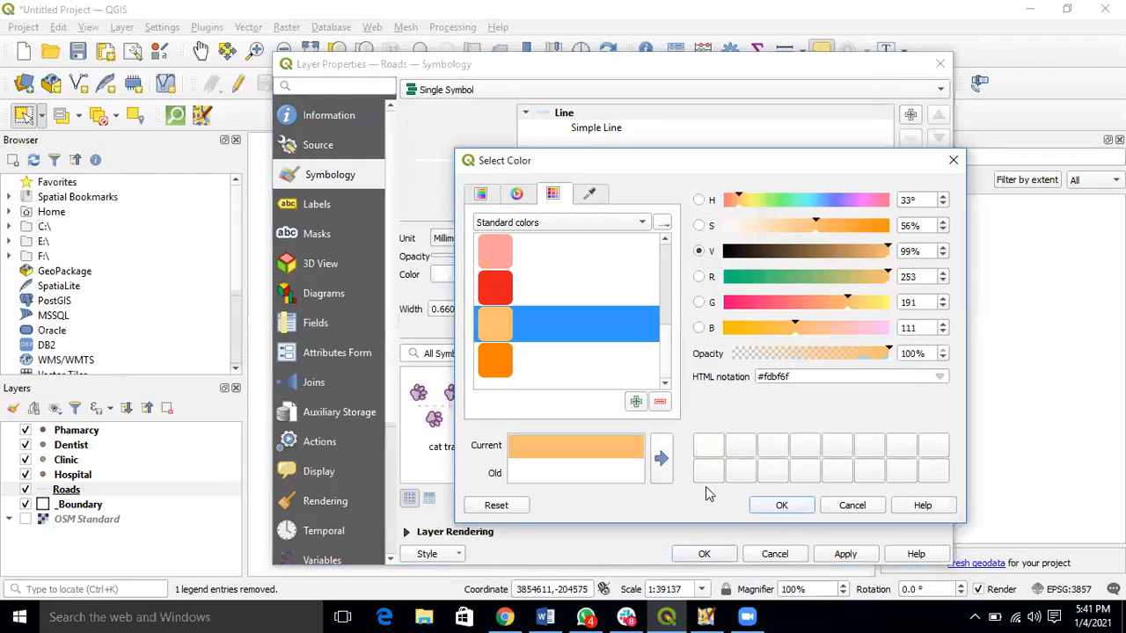
click(794, 505)
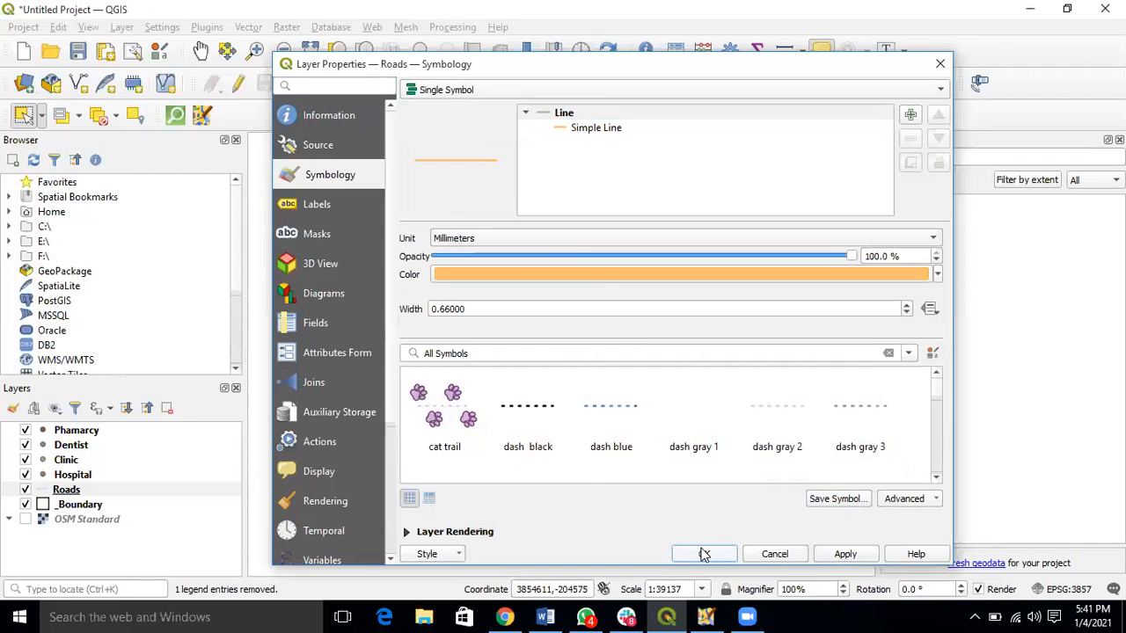
click(704, 554)
Change the Hospital layer's marker to the "topo hospital" preset symbol and accept the symbology
scroll(655, 345, up, 1)
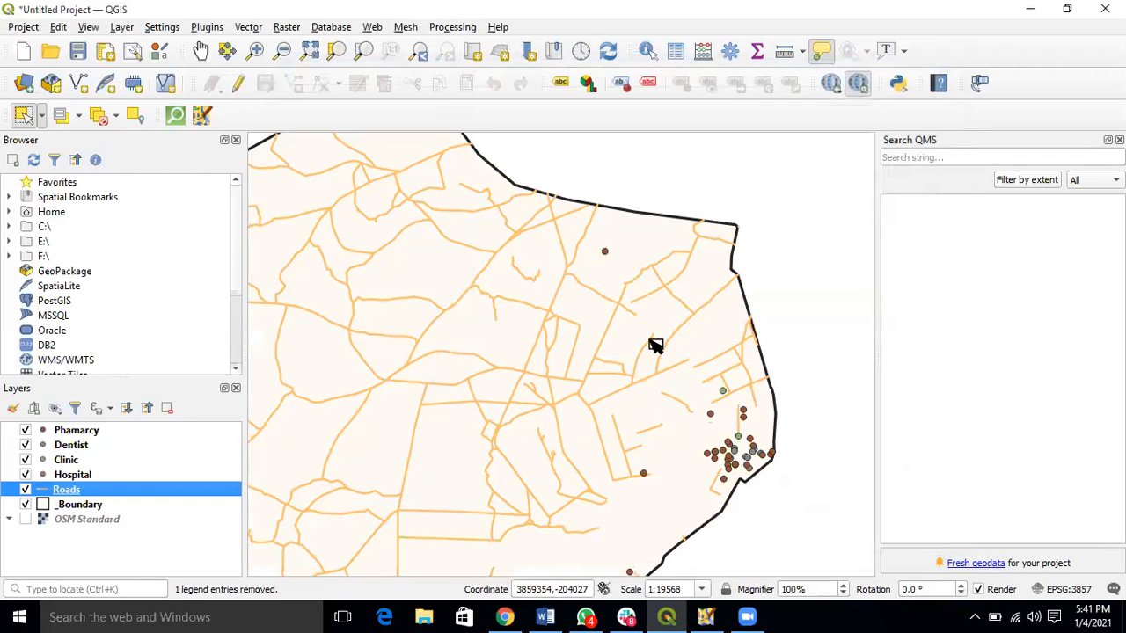
scroll(466, 445, up, 1)
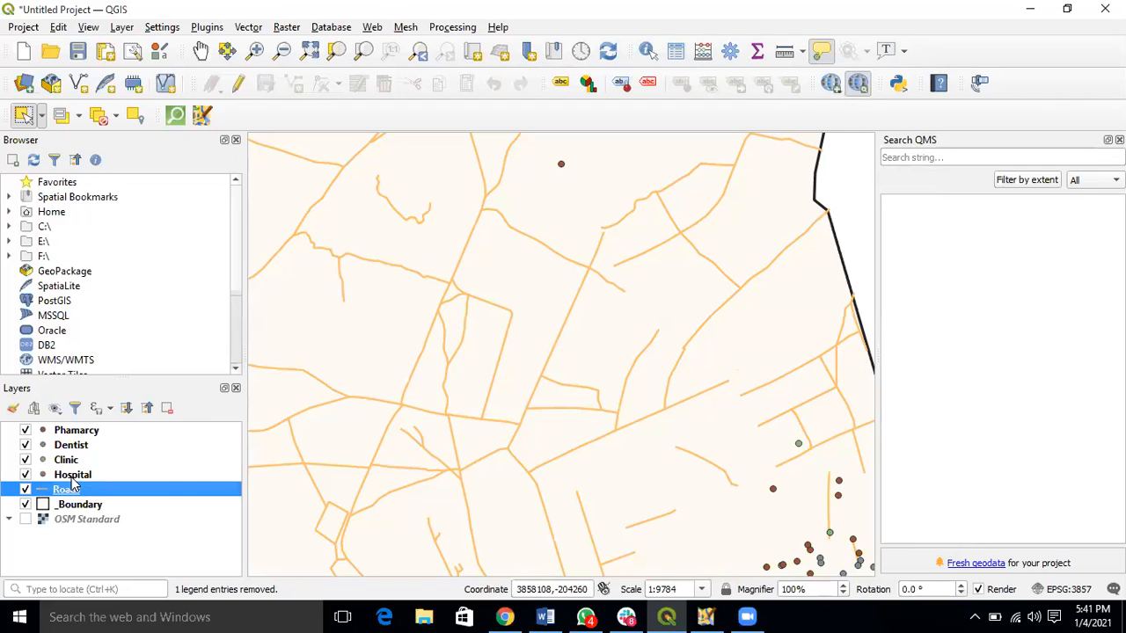
right_click(71, 477)
click(81, 463)
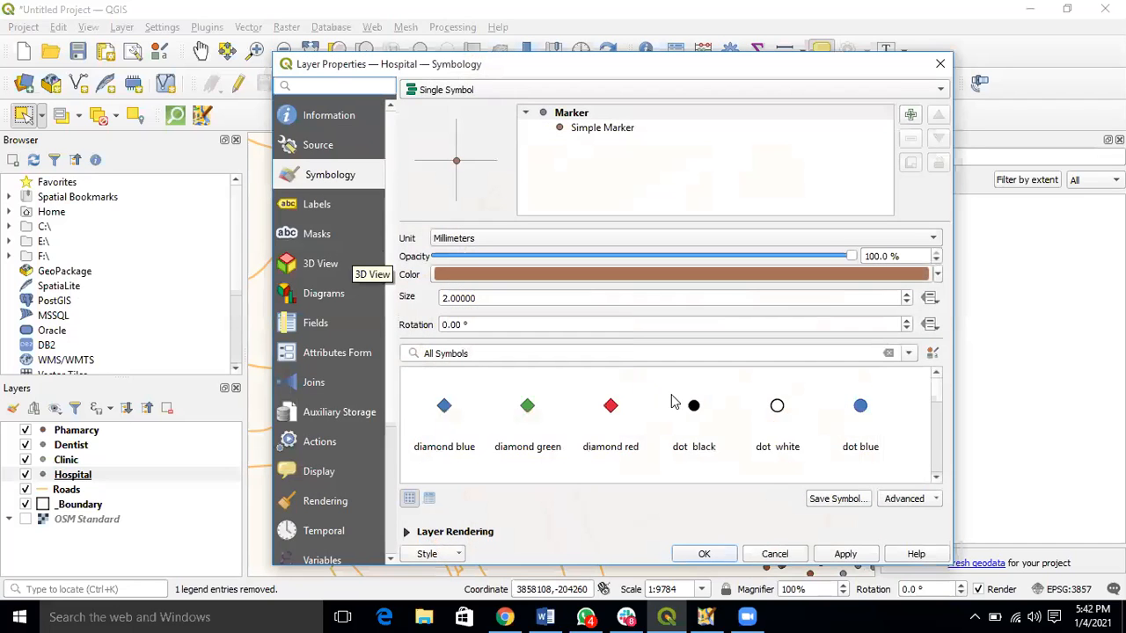
scroll(695, 404, down, 5)
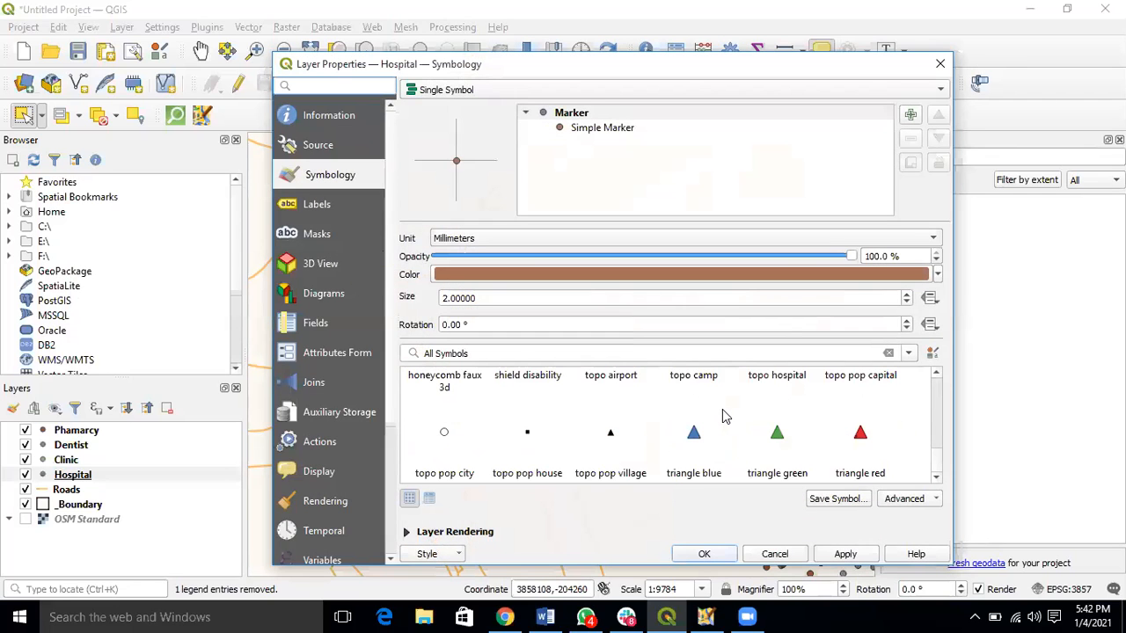
scroll(936, 377, up, 1)
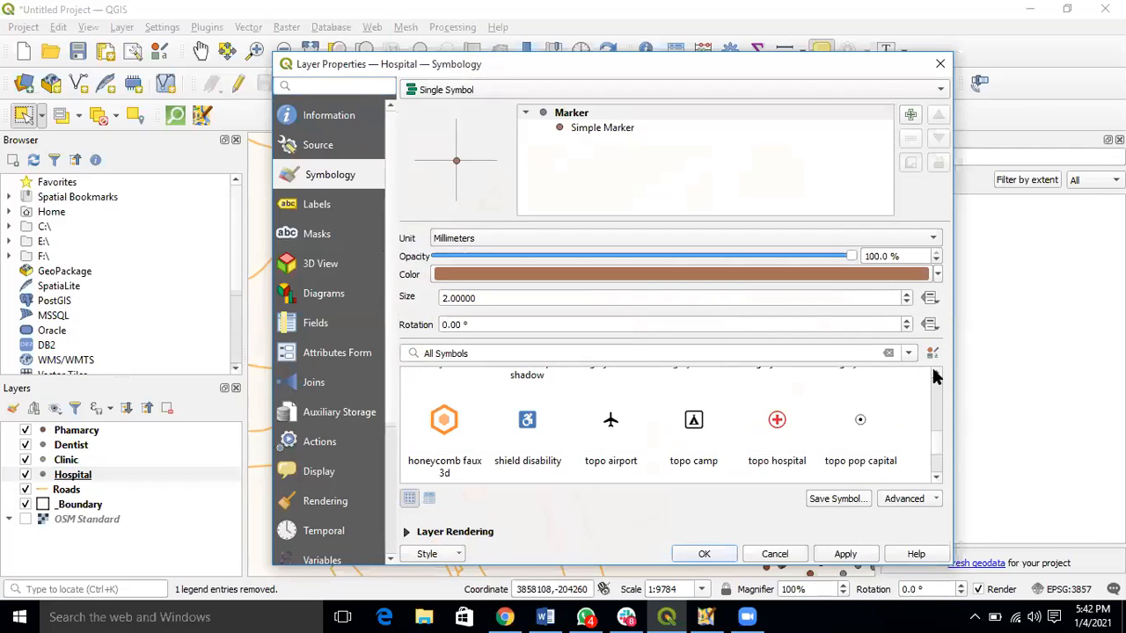
click(776, 421)
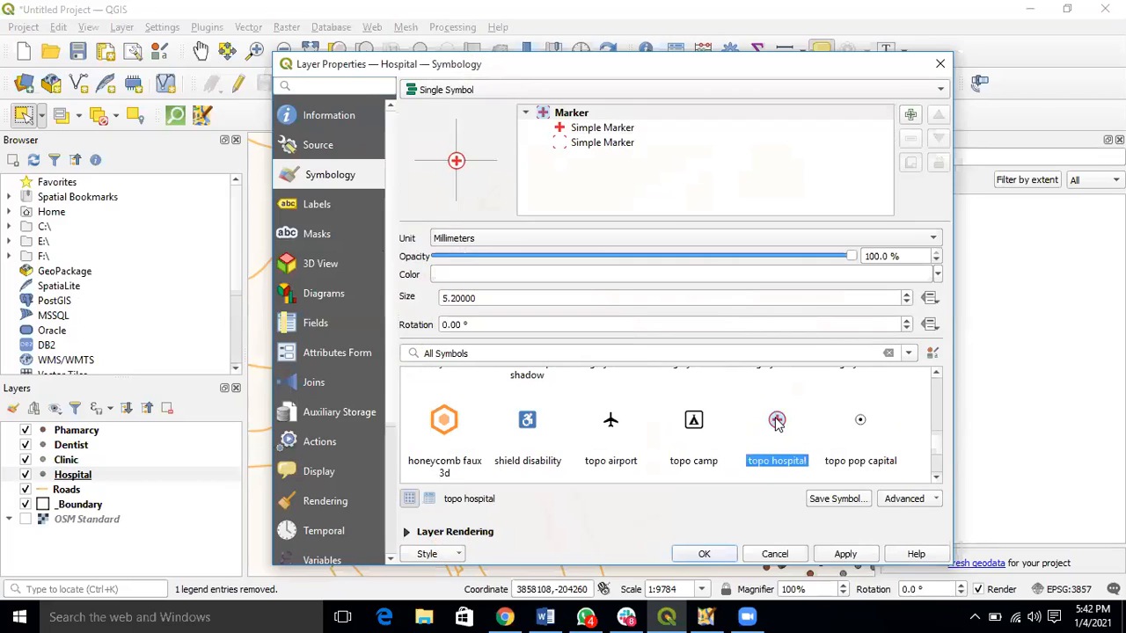
click(597, 129)
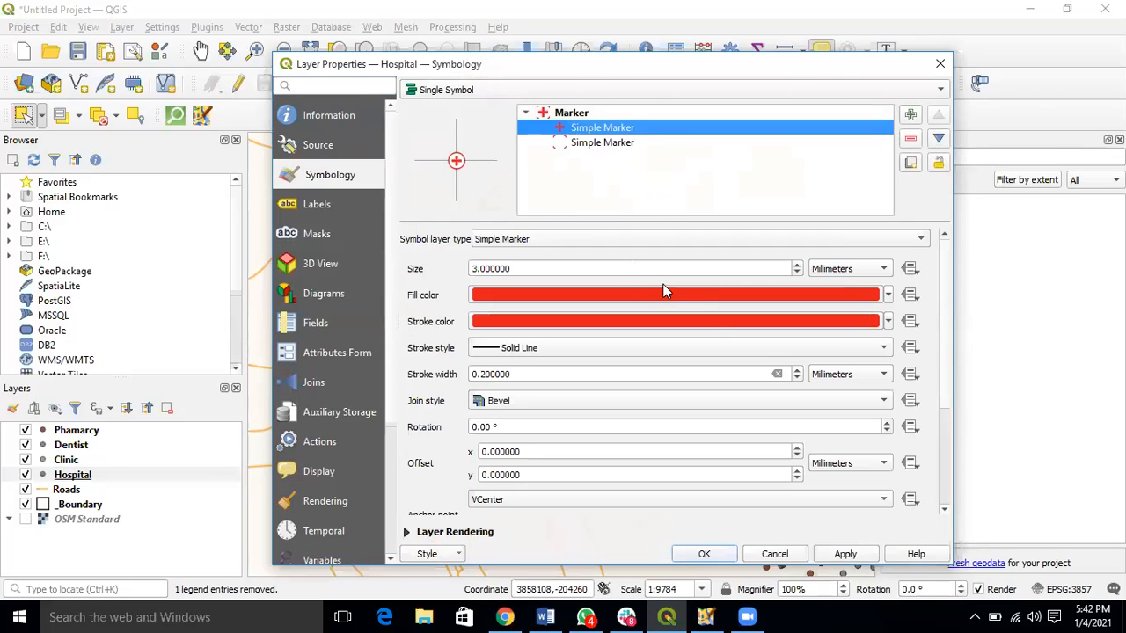
click(838, 555)
click(704, 554)
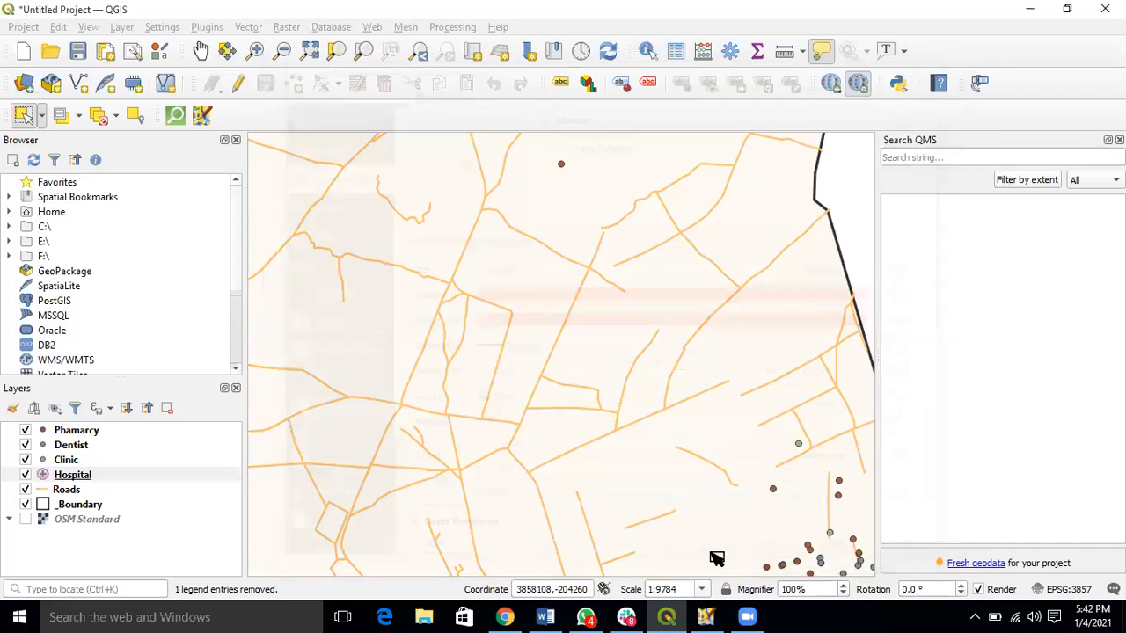
Assign the "topo hospital" preset symbol to the Clinic layer in its symbology properties
right_click(641, 468)
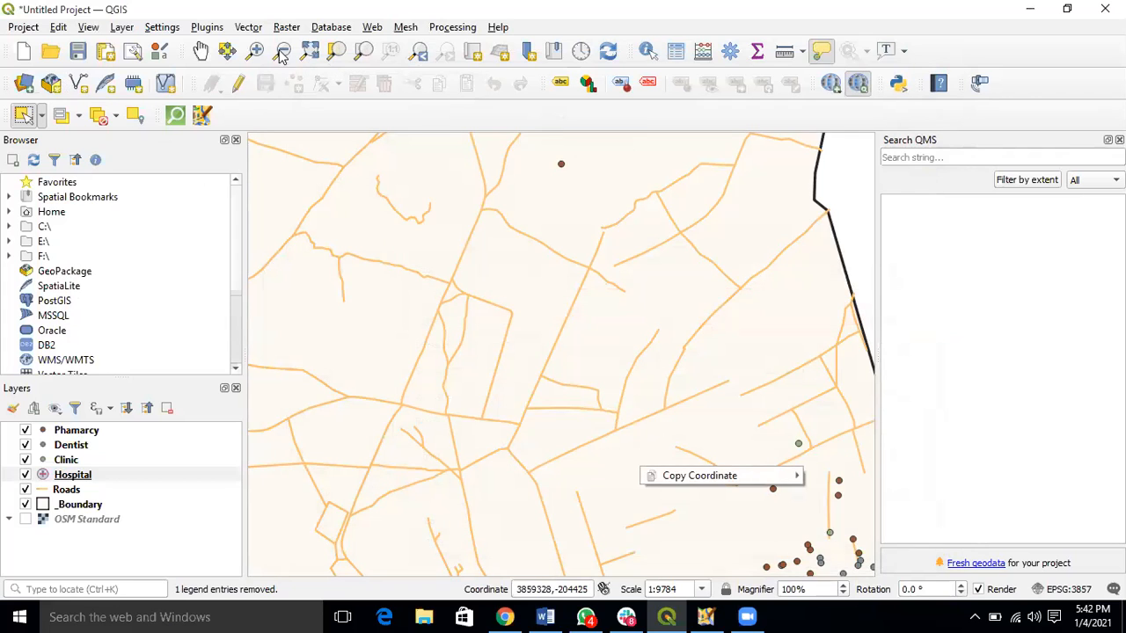
click(200, 50)
drag(575, 495, 491, 252)
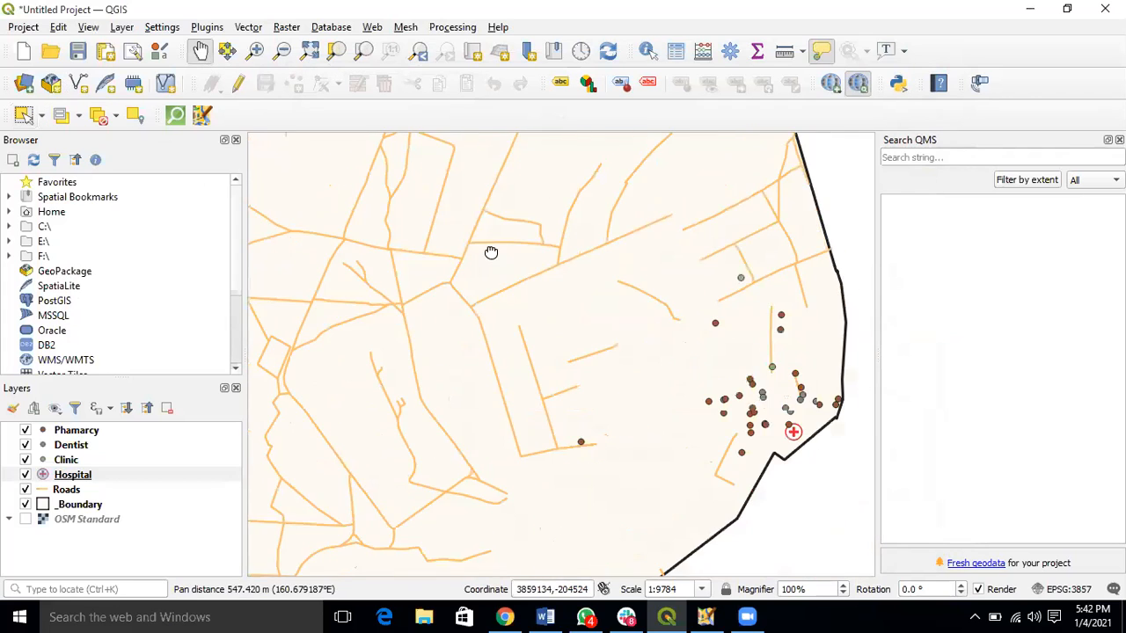
scroll(749, 321, up, 3)
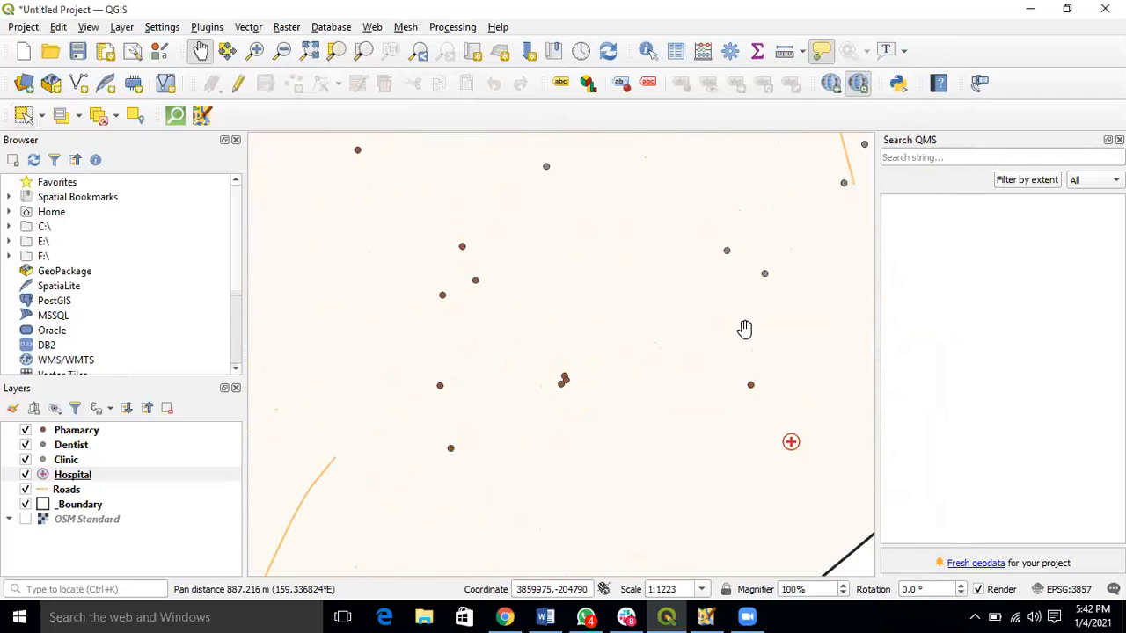
scroll(733, 395, down, 2)
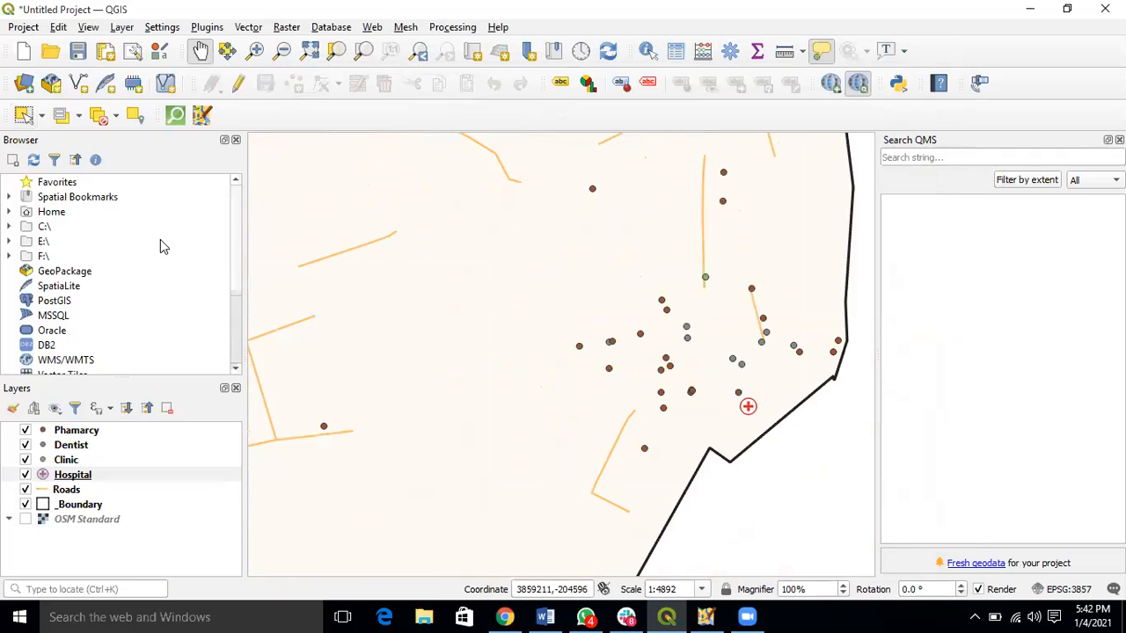
click(60, 462)
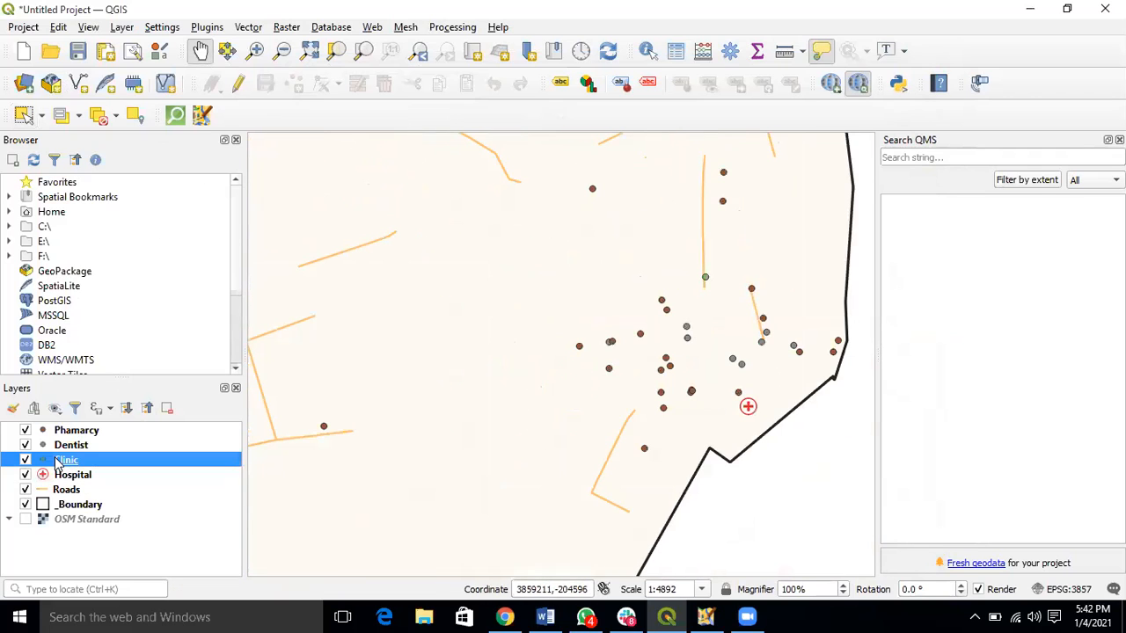
right_click(60, 461)
click(102, 449)
scroll(741, 449, down, 3)
scroll(741, 450, down, 2)
scroll(762, 447, up, 2)
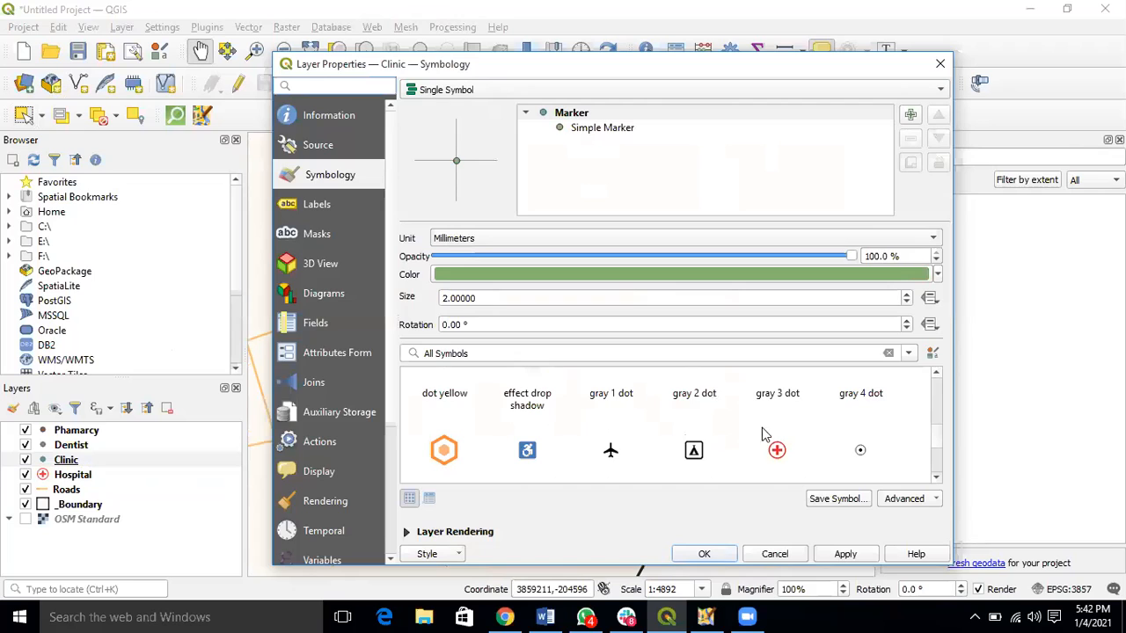
click(778, 453)
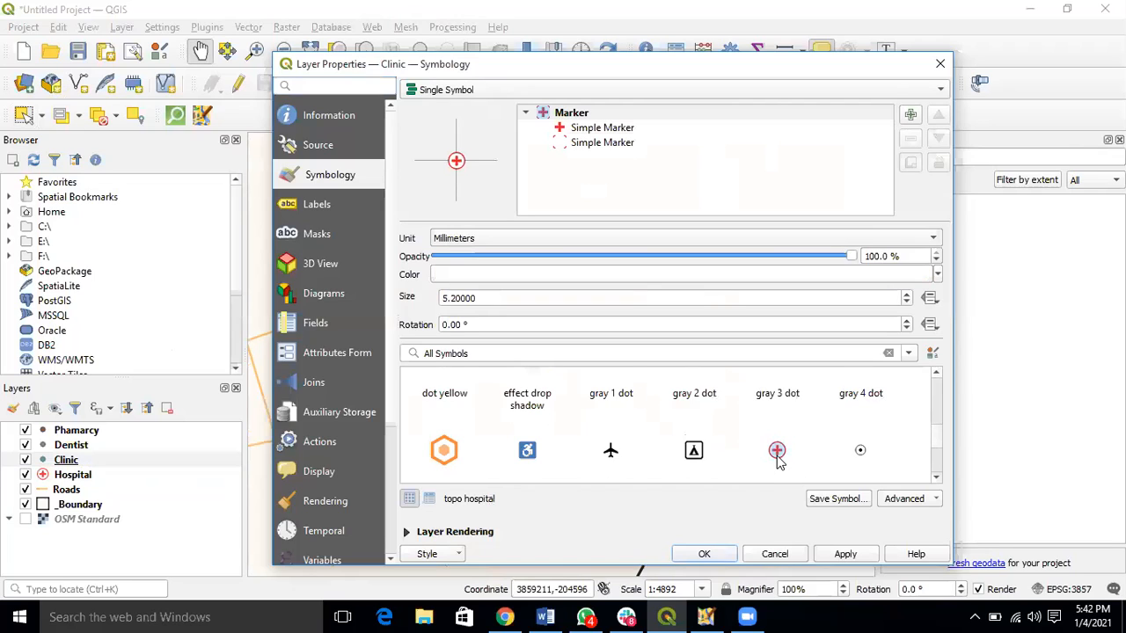
Set the fill colour of the Clinic symbol's cross marker to the recently used bright blue and accept the symbology
click(452, 163)
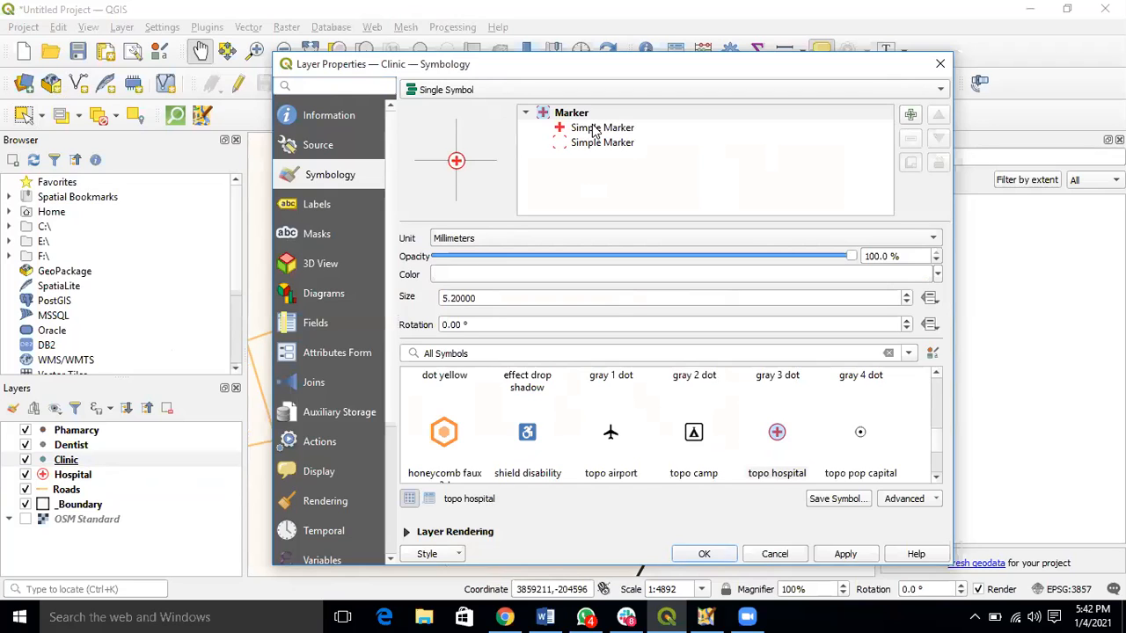
click(594, 131)
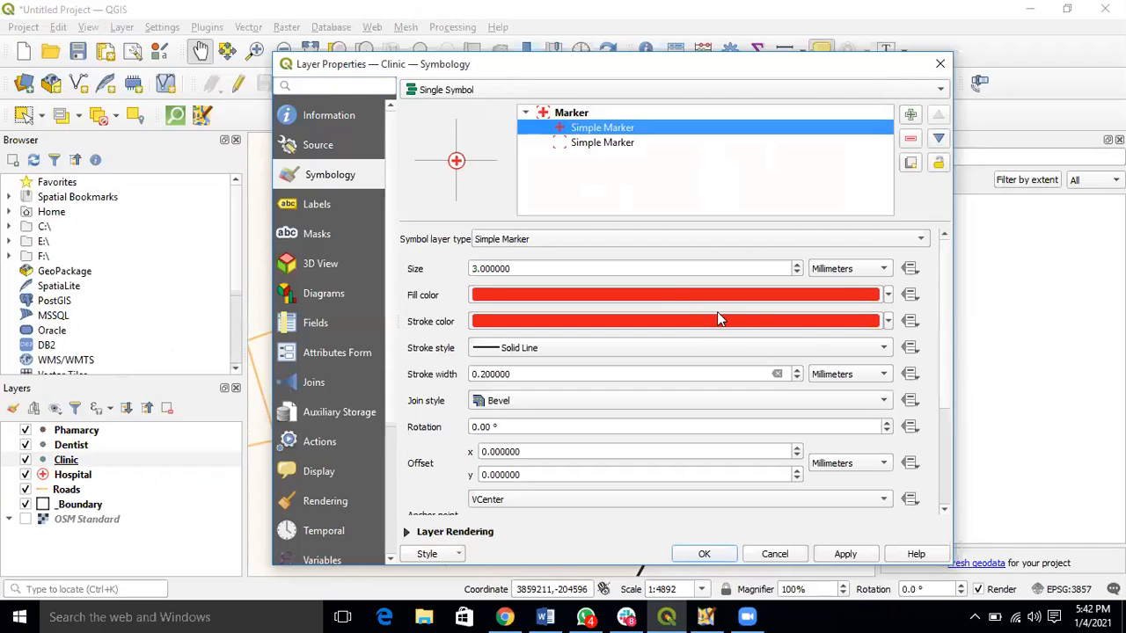
click(887, 296)
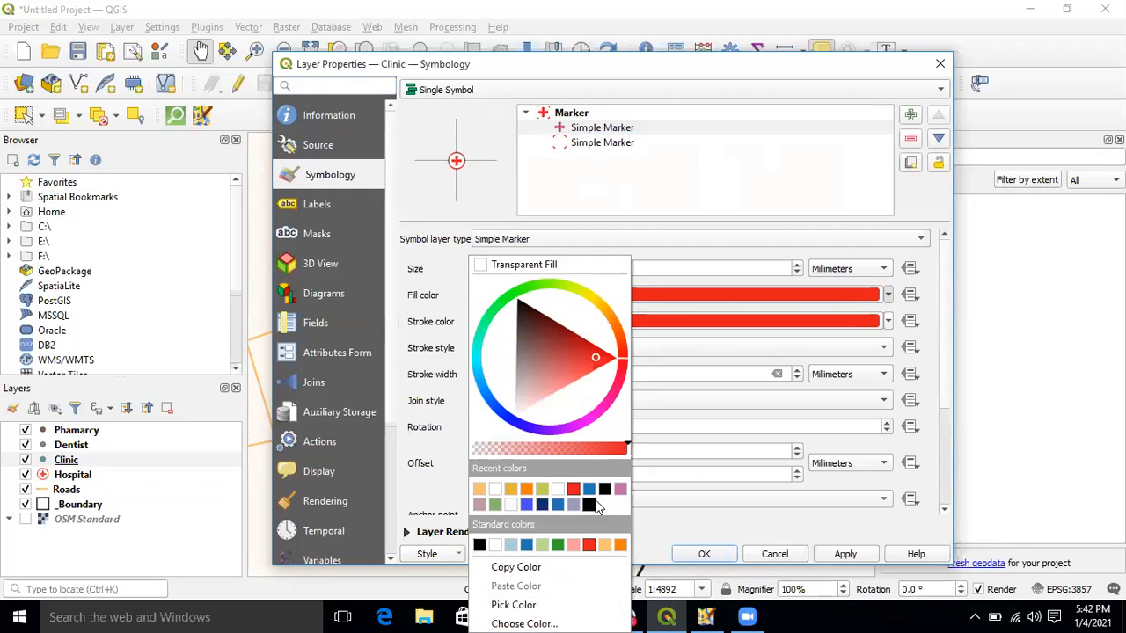
click(526, 506)
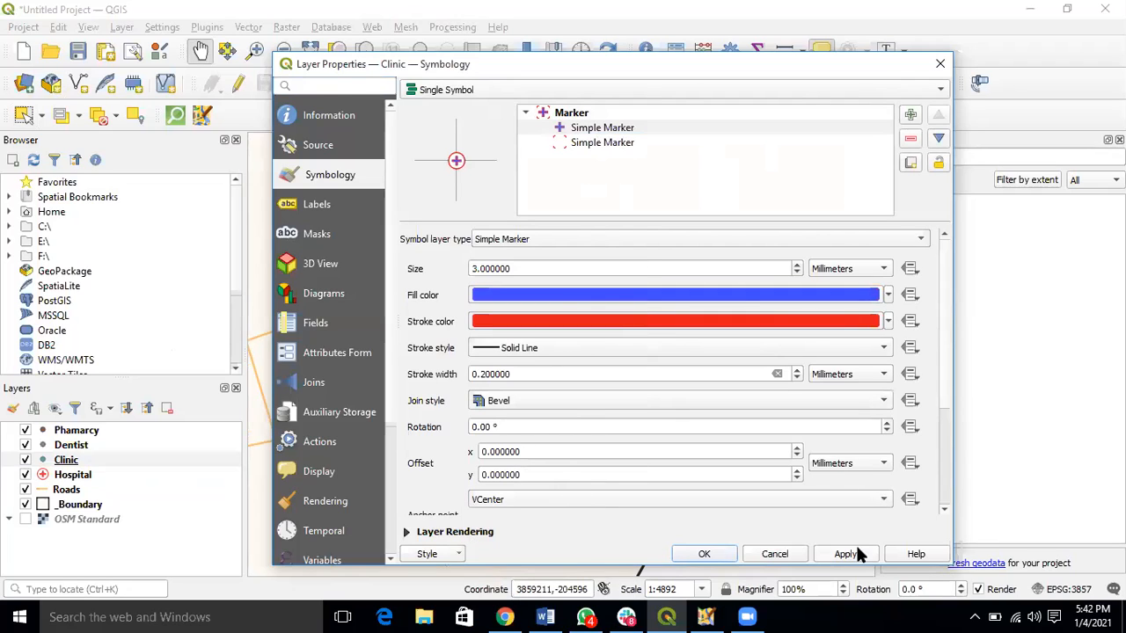
click(704, 554)
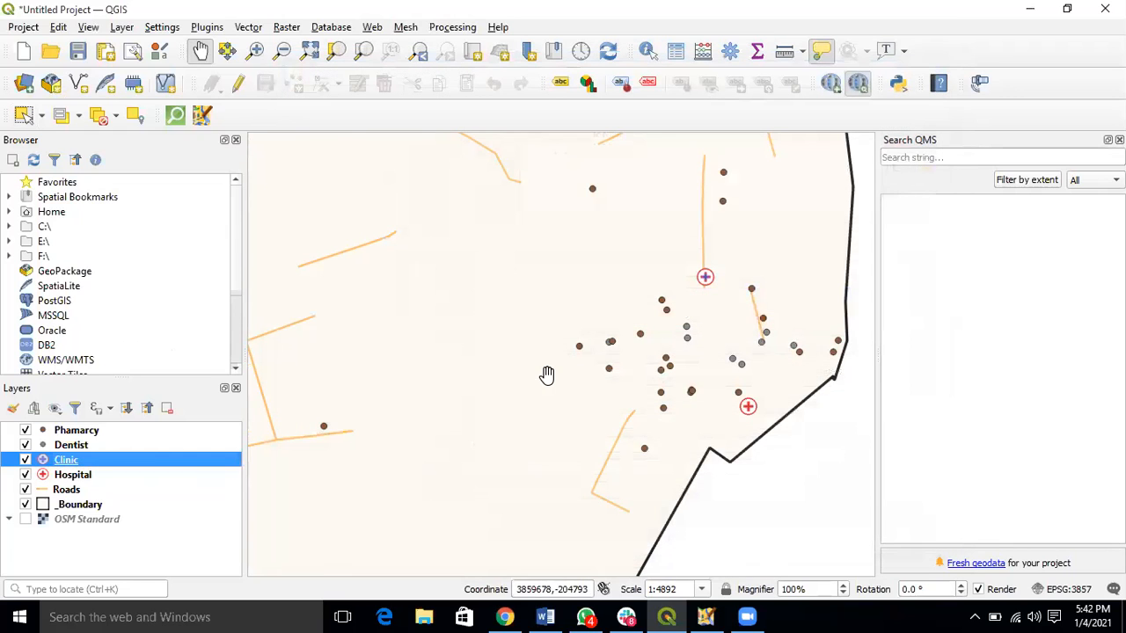
Assign the "topo hospital" preset symbol to the Dentist layer in its symbology properties
scroll(547, 375, down, 1)
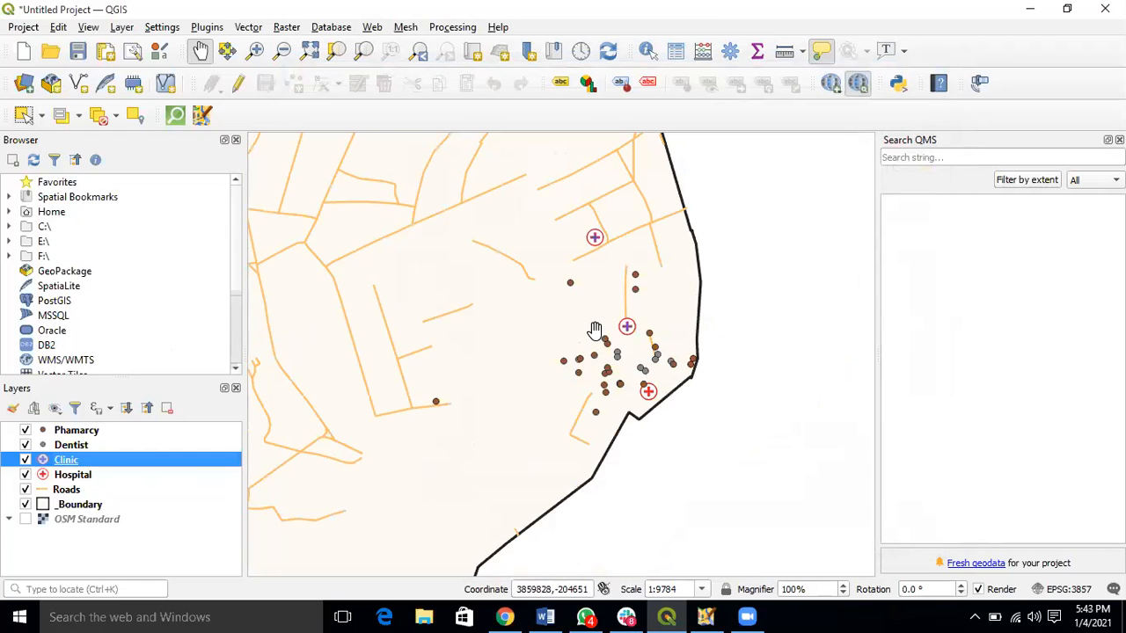
scroll(595, 330, down, 1)
drag(508, 320, 651, 419)
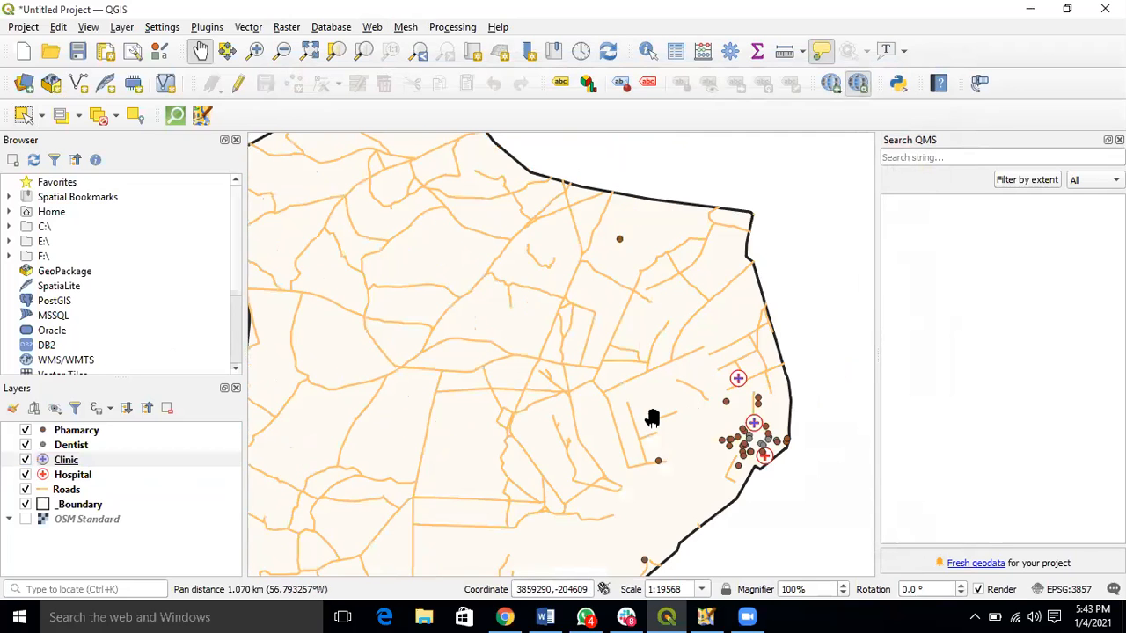
click(72, 446)
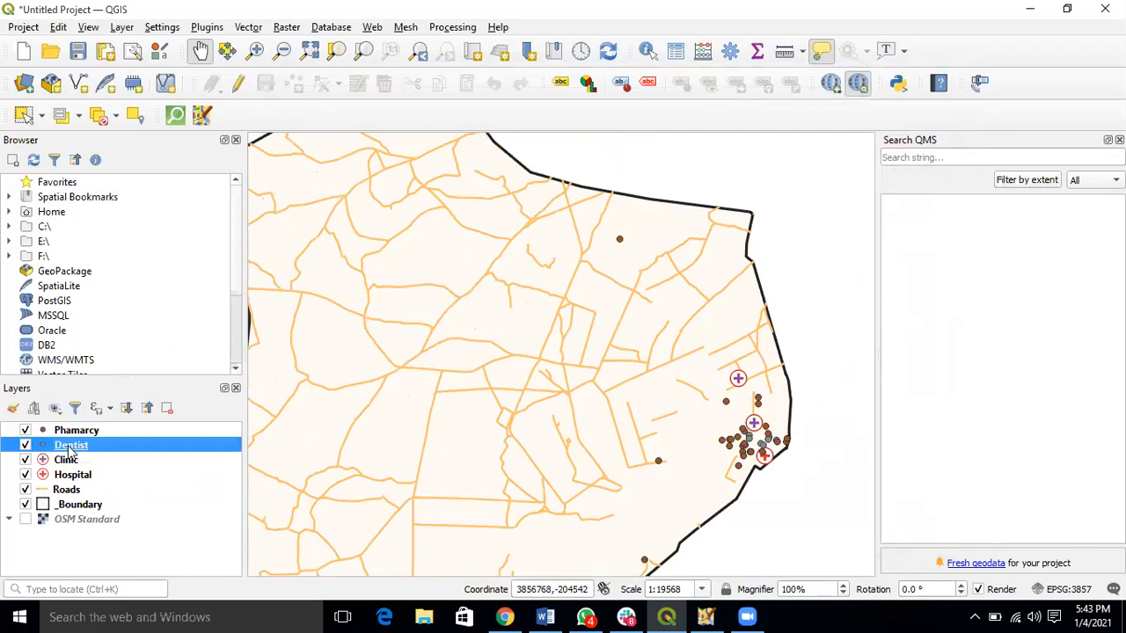
right_click(72, 446)
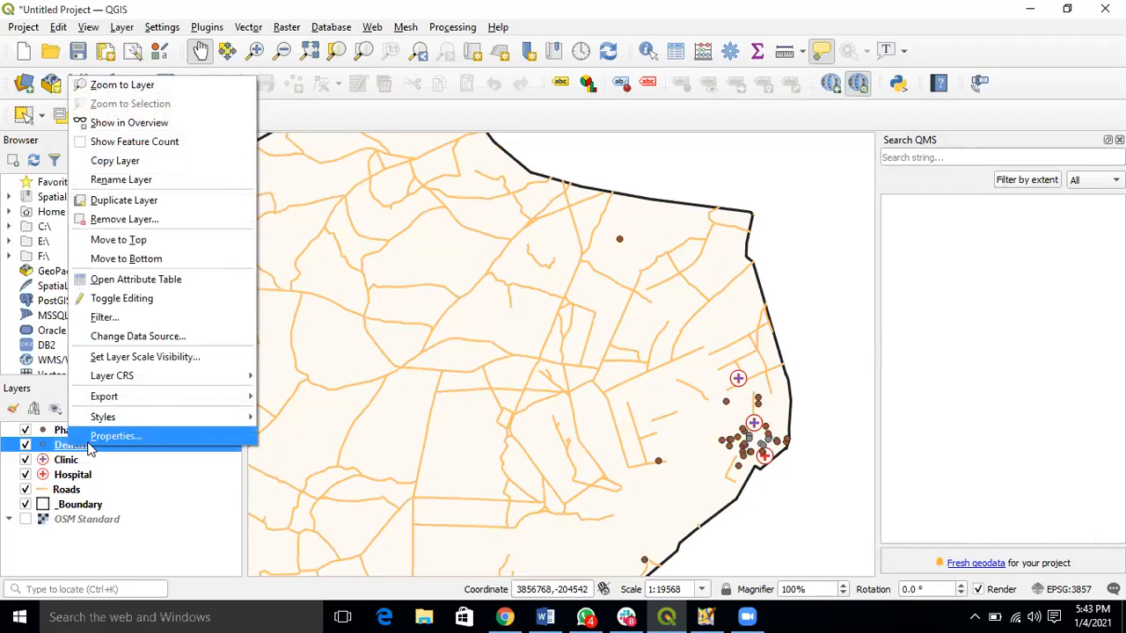
click(90, 442)
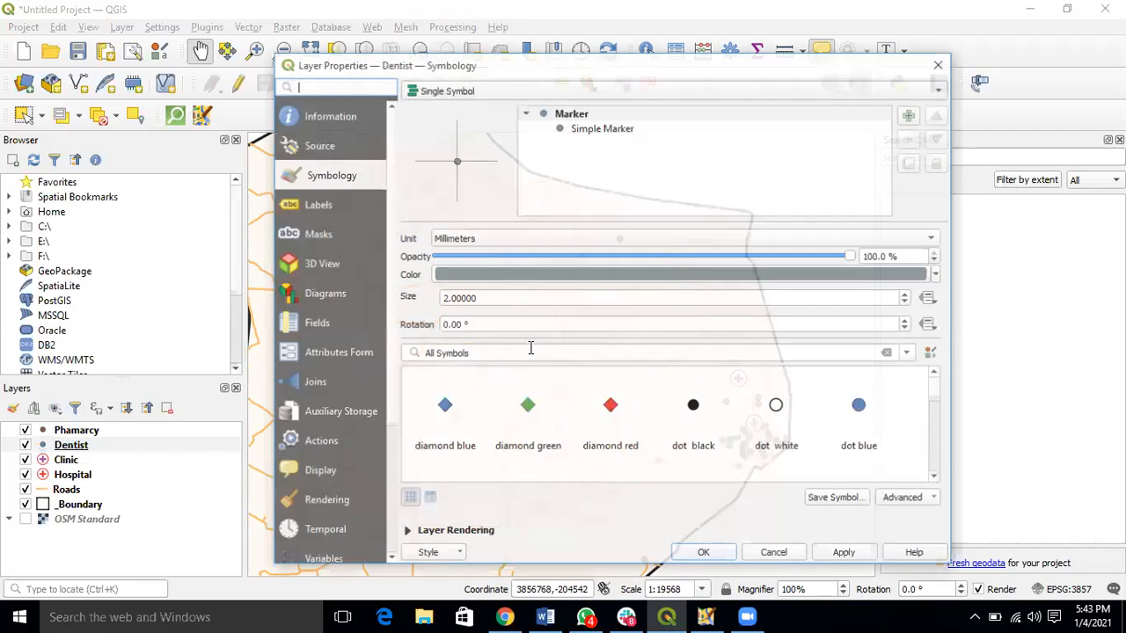
scroll(780, 448, down, 2)
scroll(782, 446, down, 2)
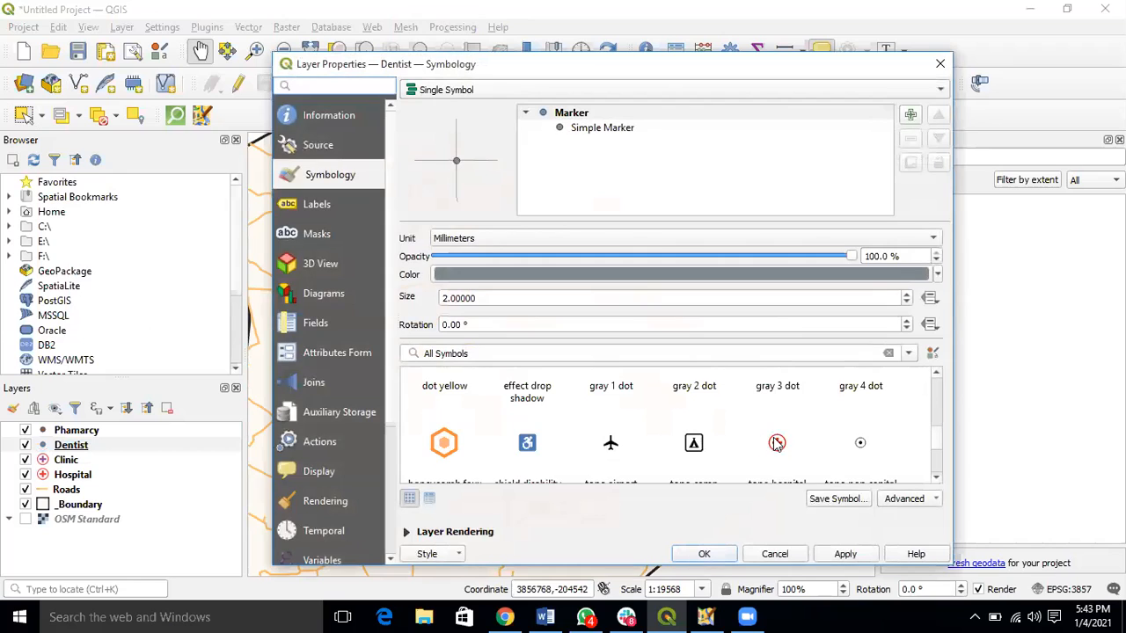
click(777, 443)
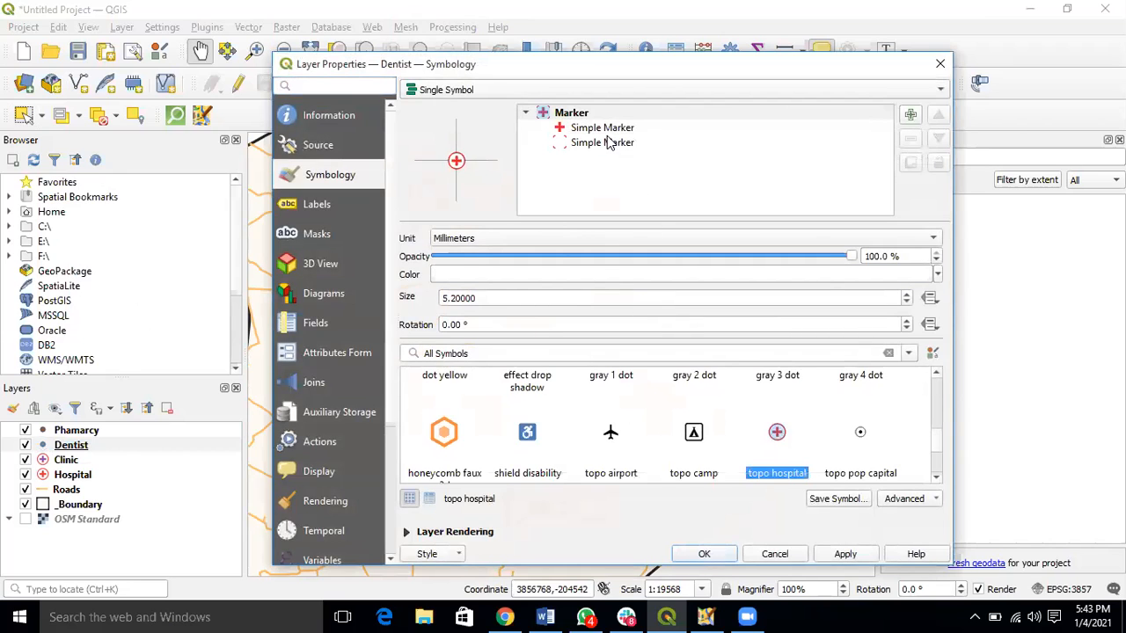
Set the fill colour of the Dentist symbol's cross marker to white, then apply and accept the symbology
click(598, 130)
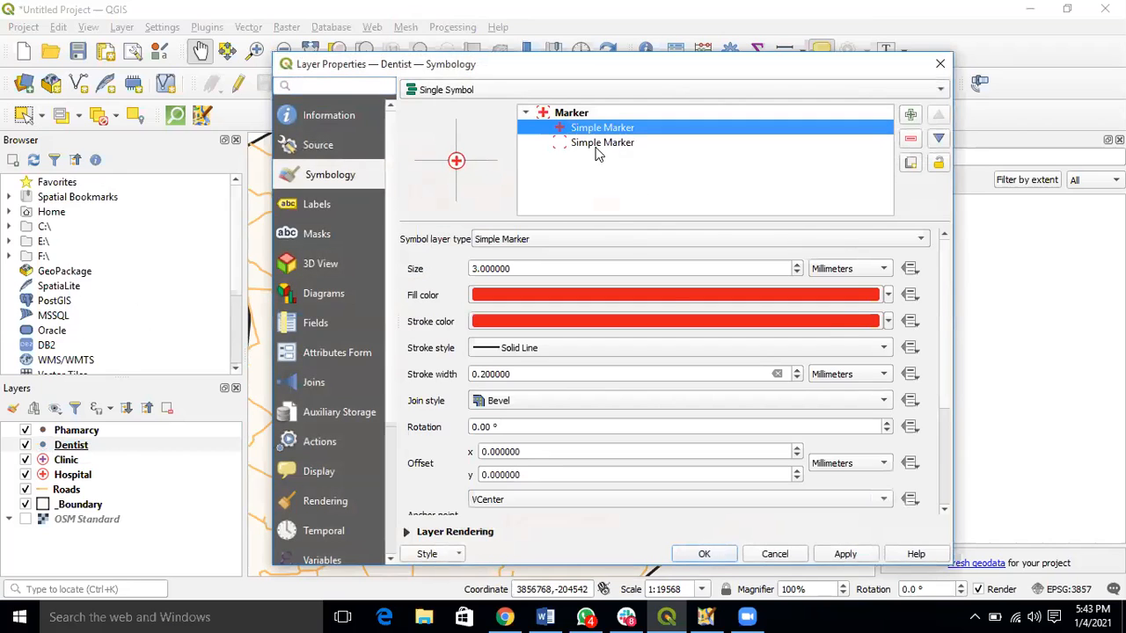
click(887, 295)
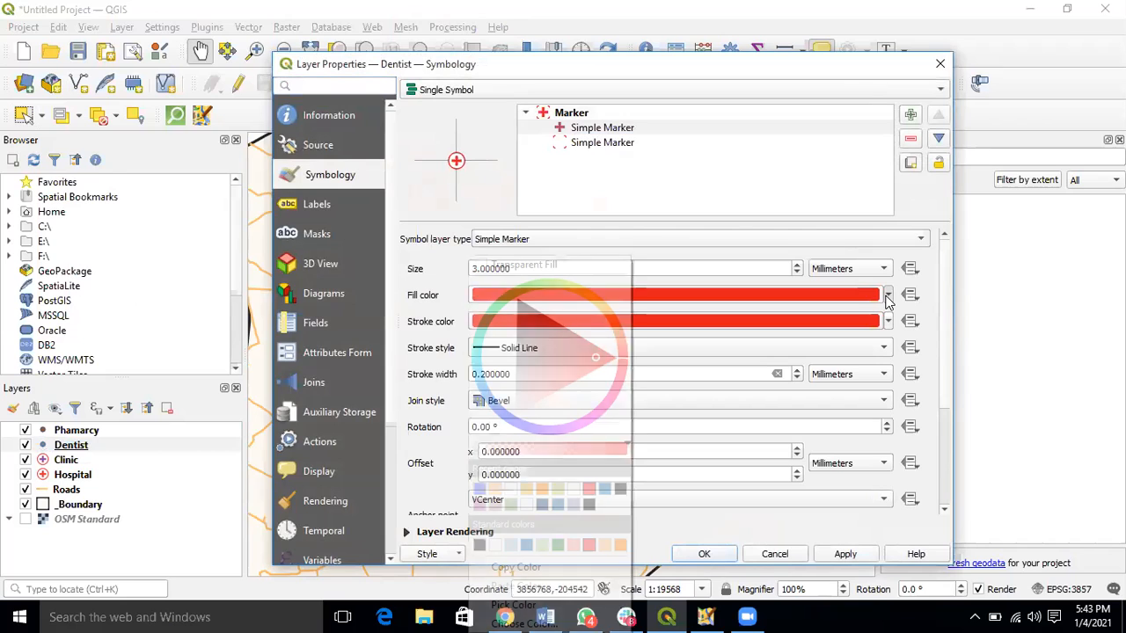
click(511, 488)
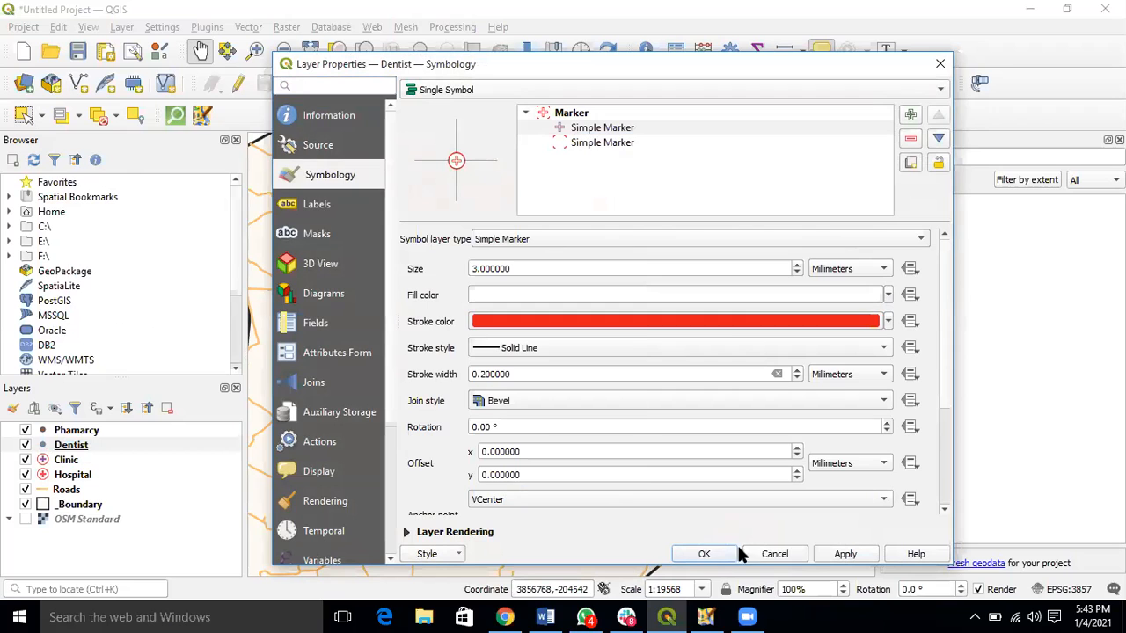
click(838, 557)
click(704, 555)
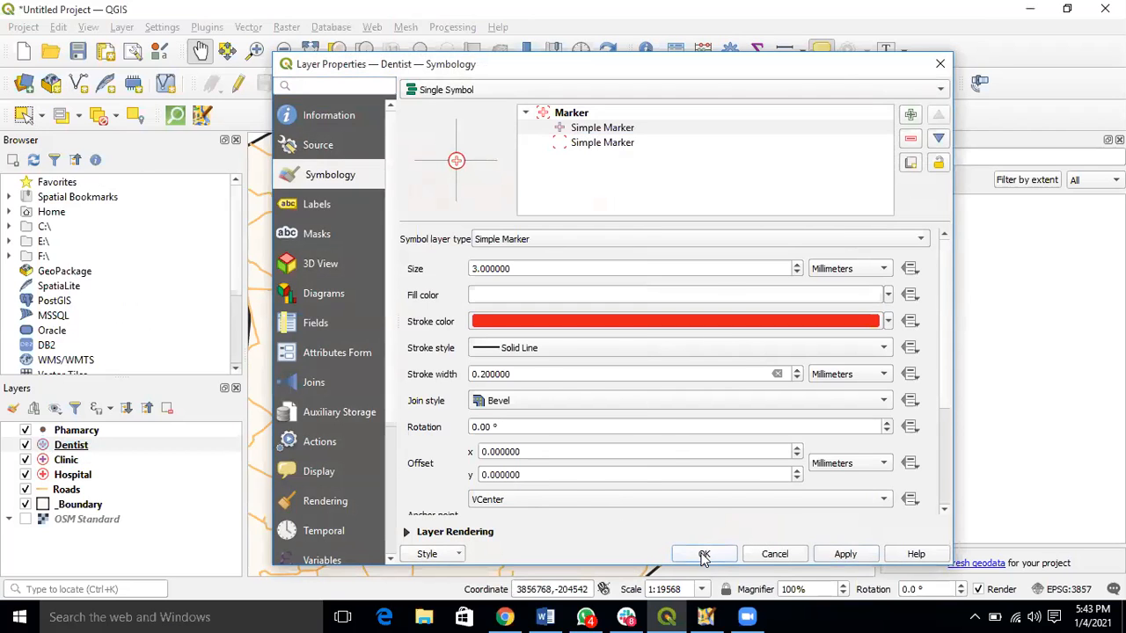
Assign the "topo hospital" preset symbol to the Phamarcy layer in its symbology properties
scroll(774, 448, up, 3)
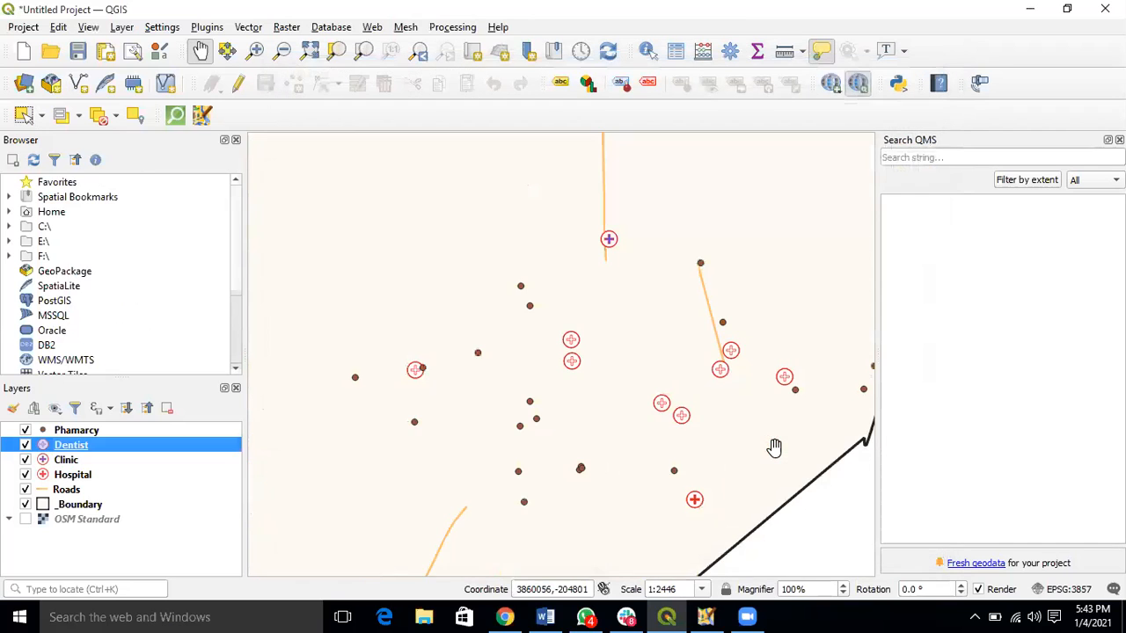
scroll(651, 431, down, 2)
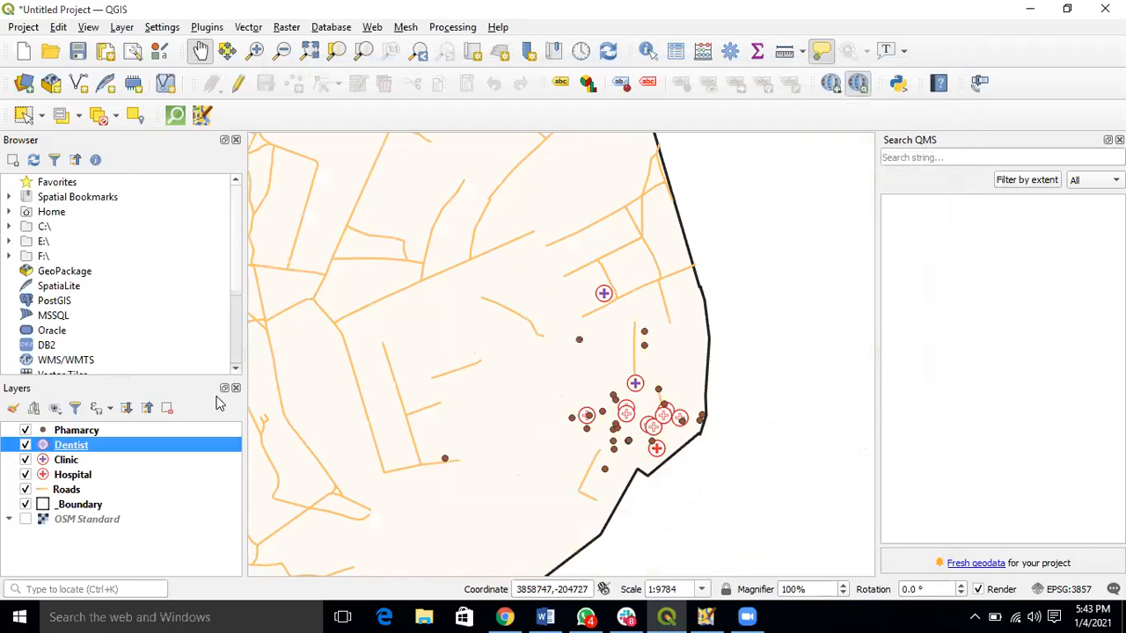
right_click(95, 431)
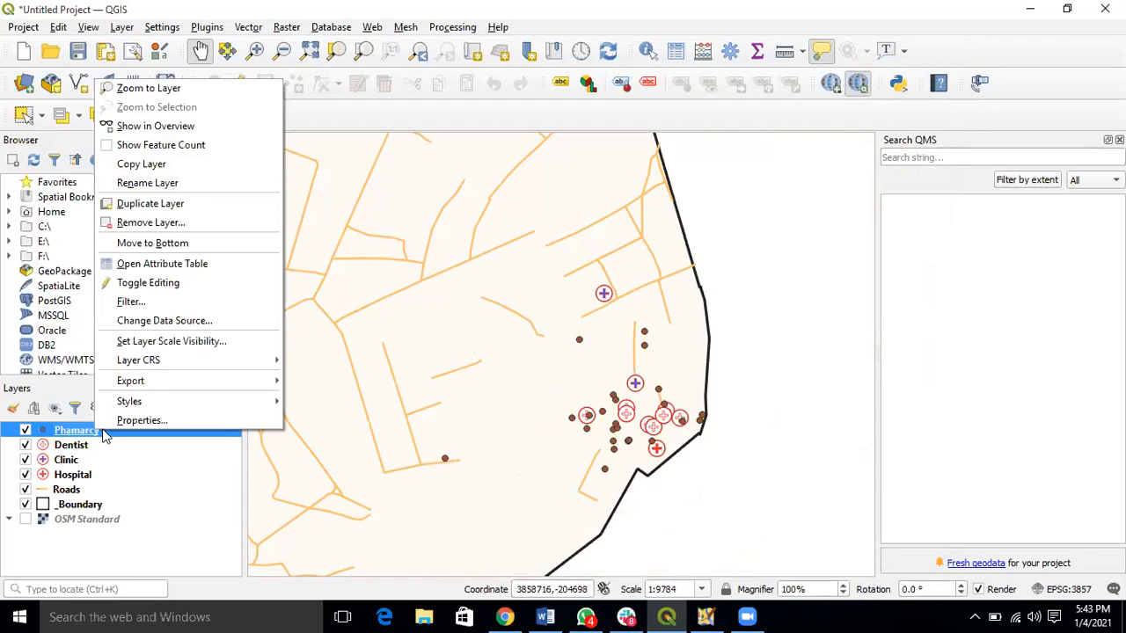
click(123, 433)
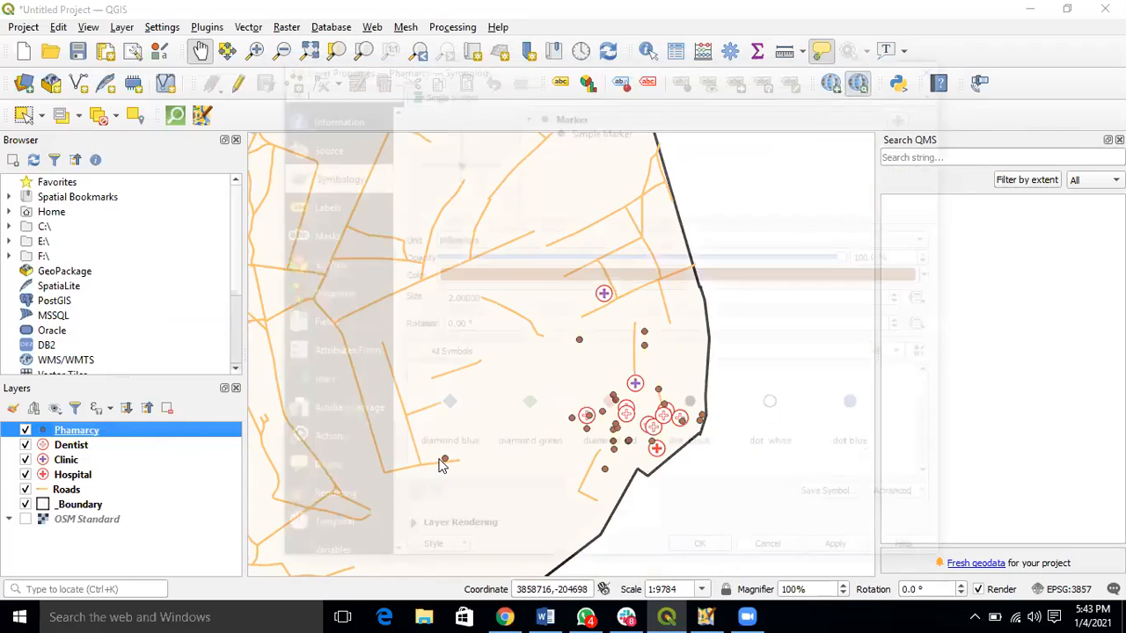
scroll(807, 434, down, 2)
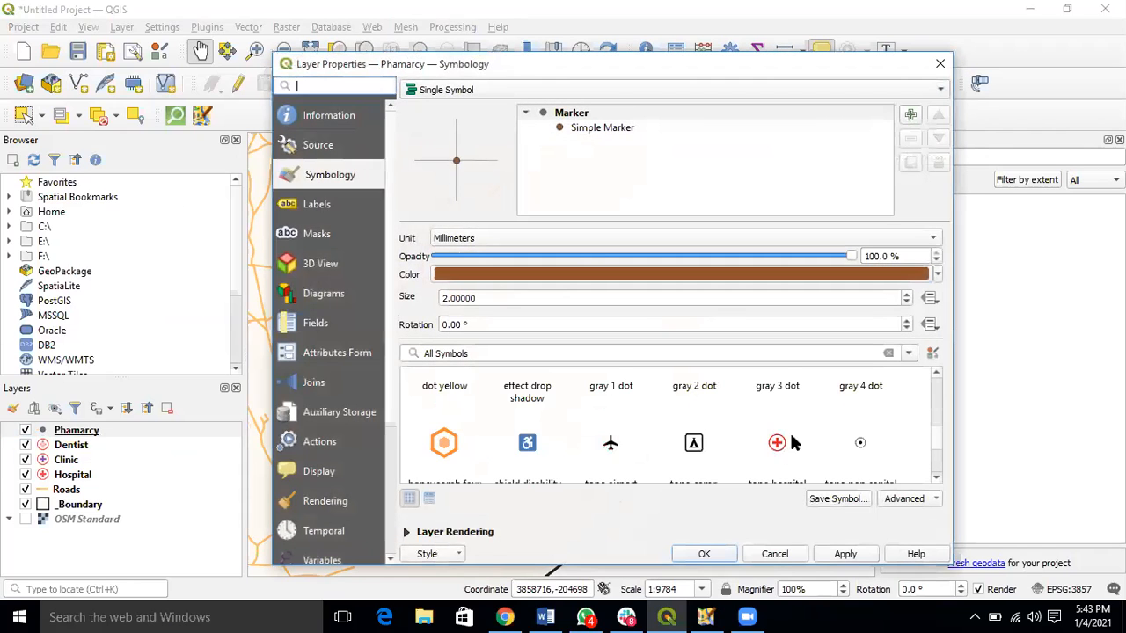
click(777, 442)
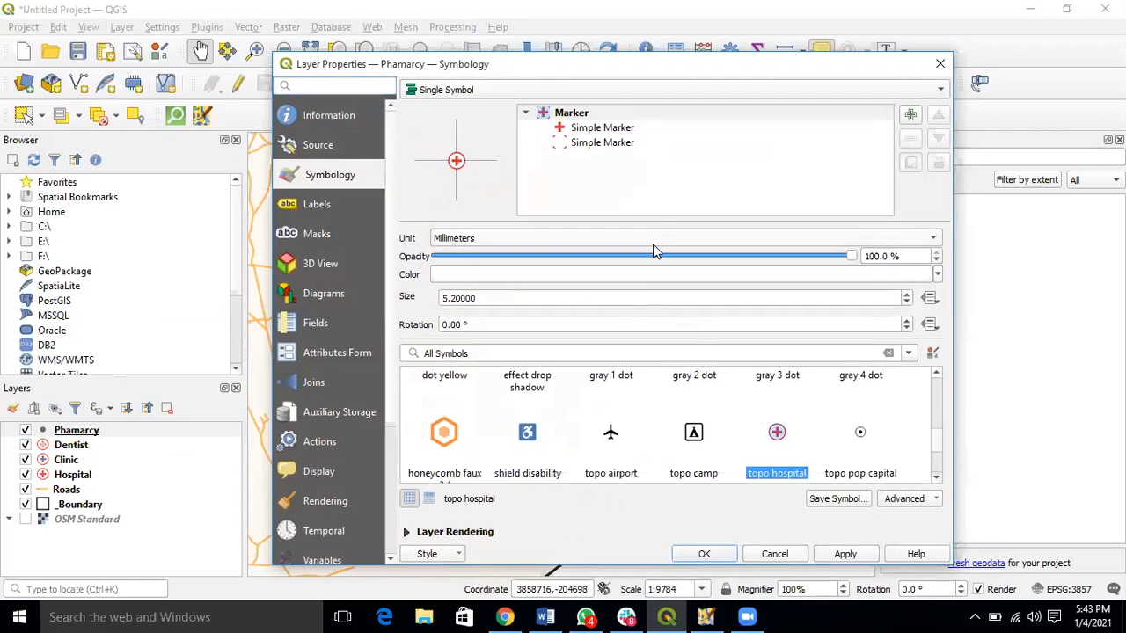
Set the fill colour of the Phamarcy symbol's cross marker to the standard light blue #a6cee3 and accept the symbology
click(590, 126)
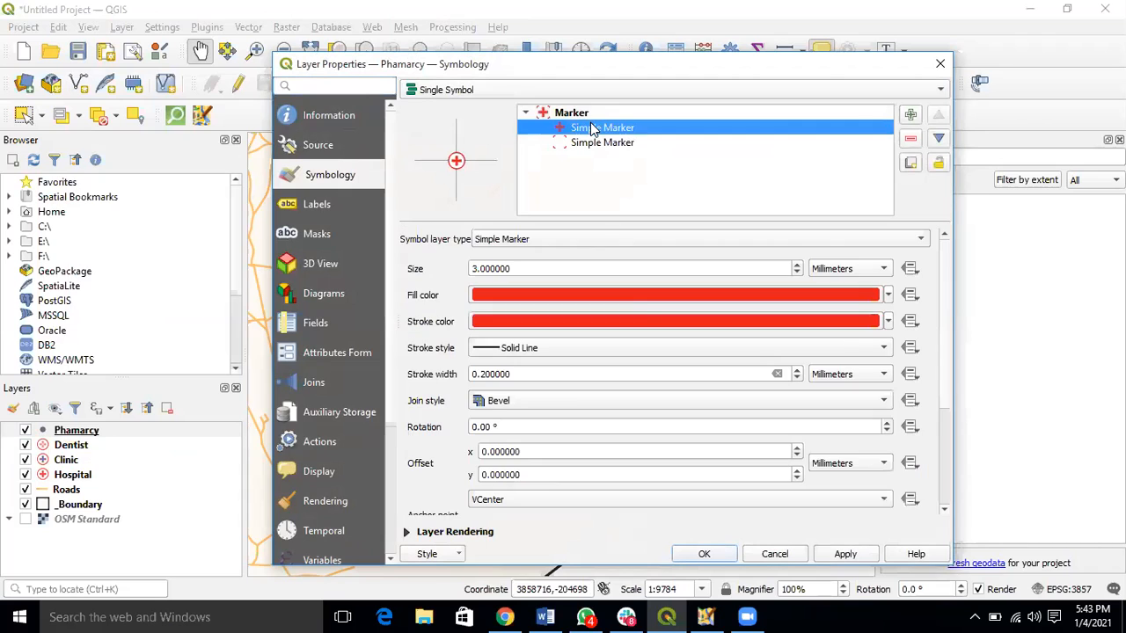
click(641, 302)
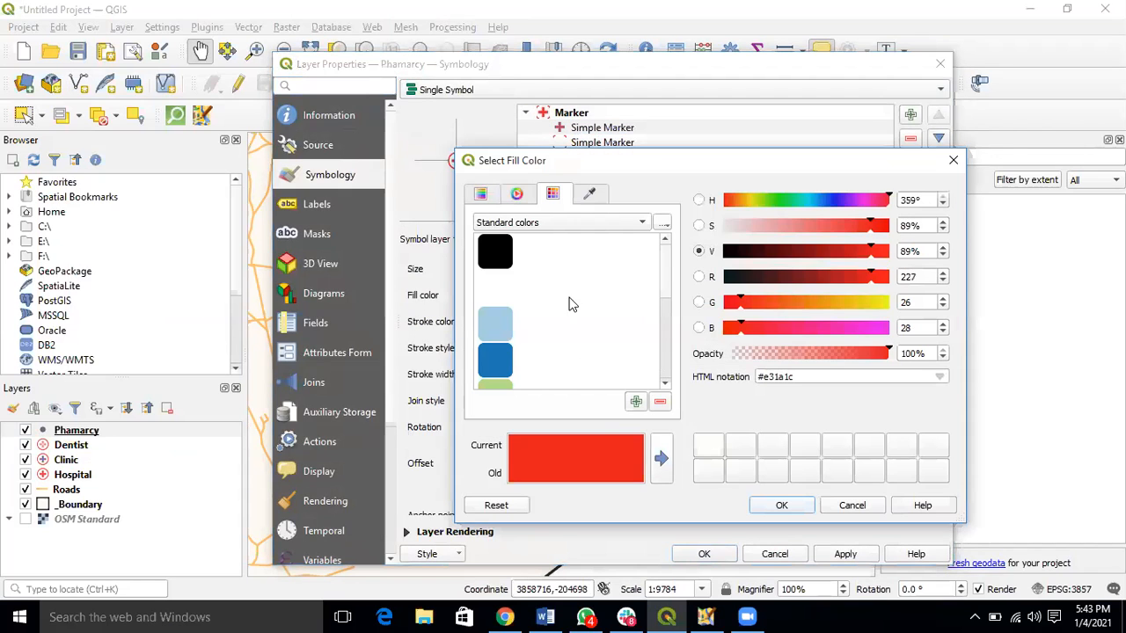
scroll(563, 308, down, 3)
scroll(552, 306, up, 2)
scroll(552, 305, down, 1)
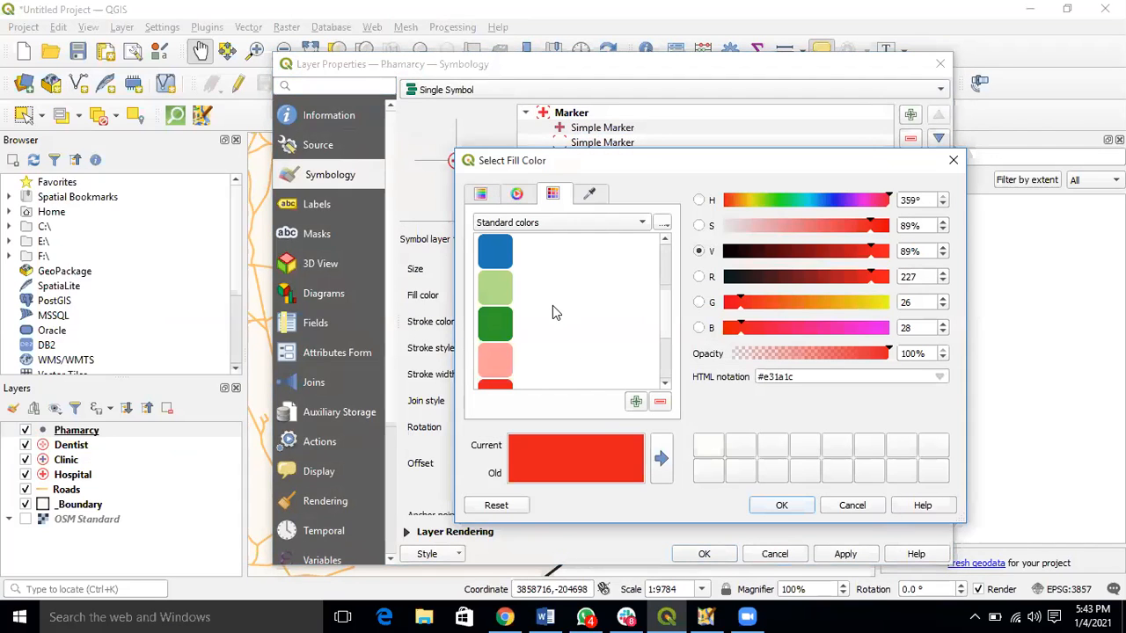
scroll(553, 305, up, 1)
click(500, 324)
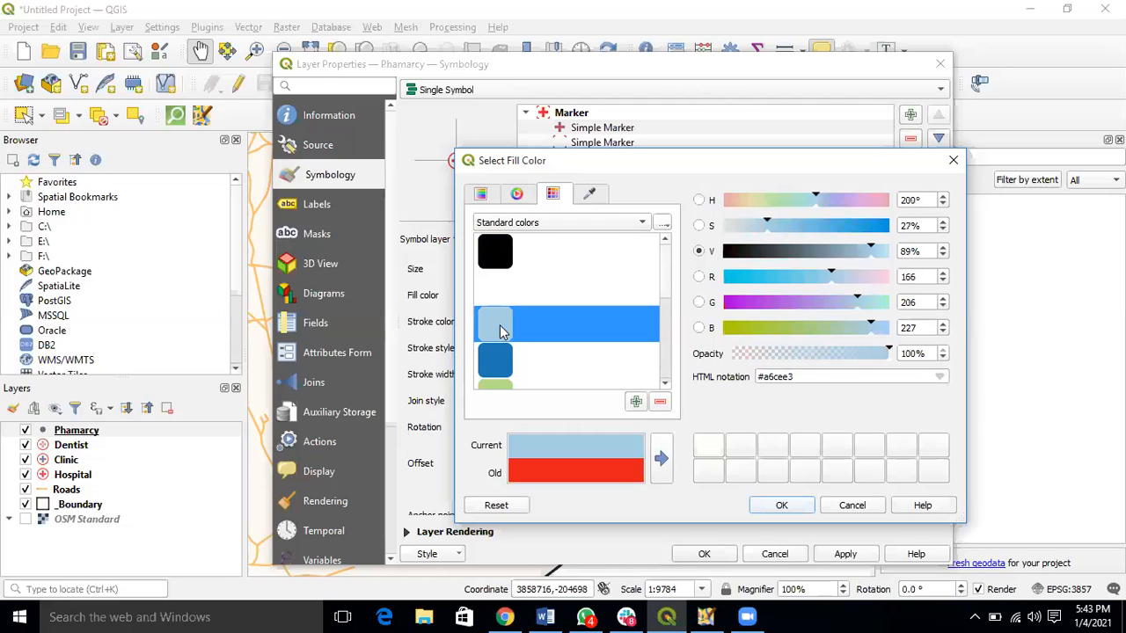
click(782, 505)
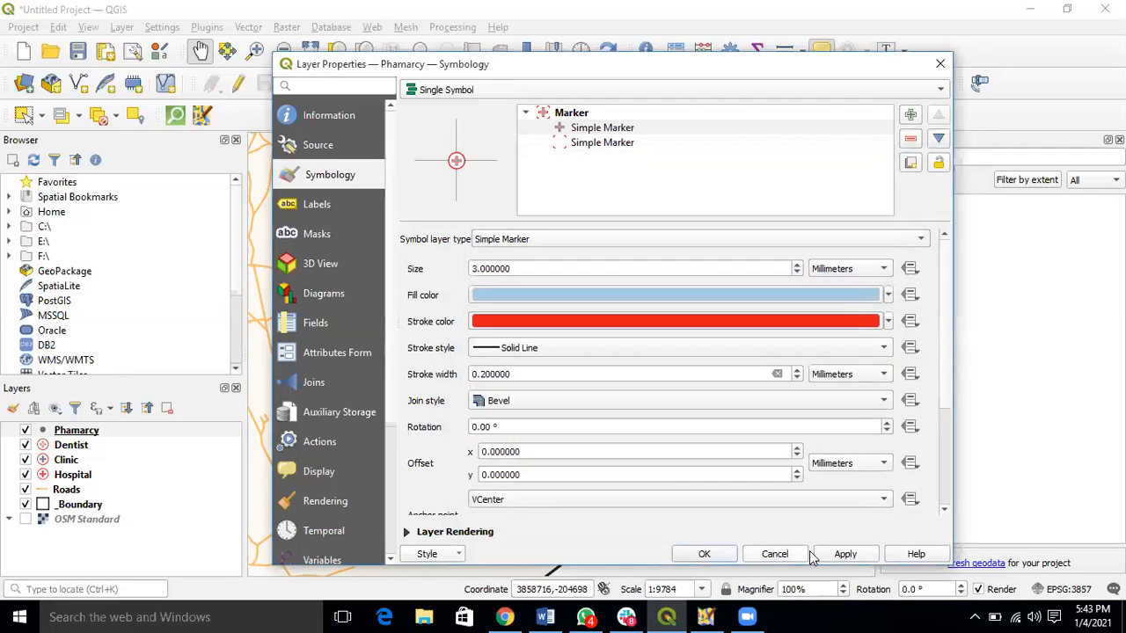
click(703, 554)
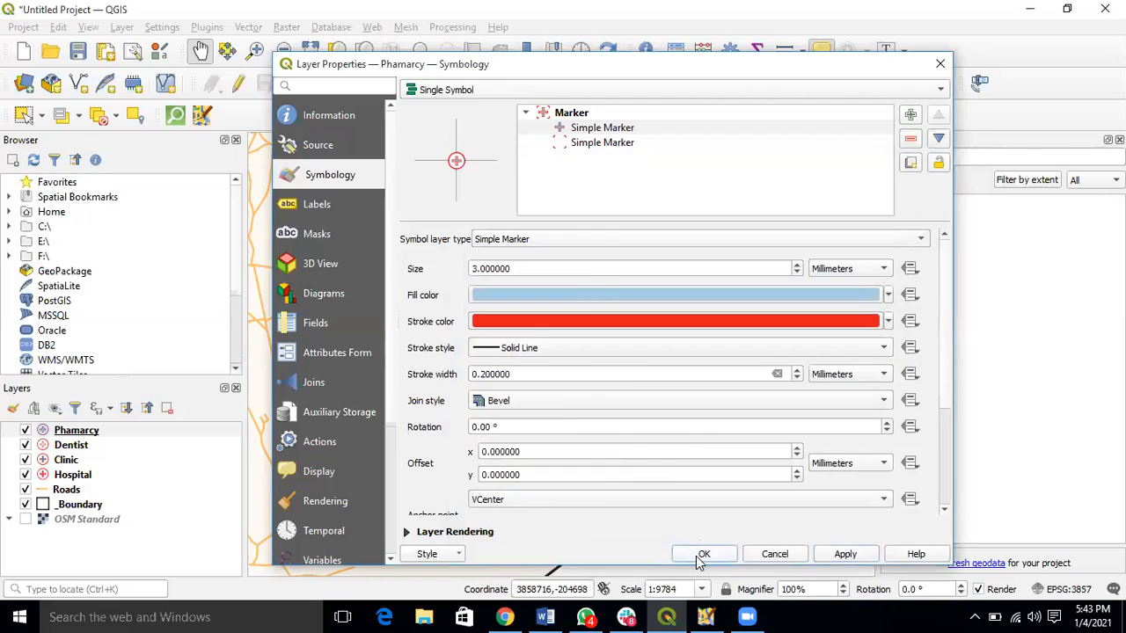
Set the fill colour of the Phamarcy symbol's cross marker to the standard orange #ff7f00, then apply and accept the symbology
scroll(578, 339, down, 2)
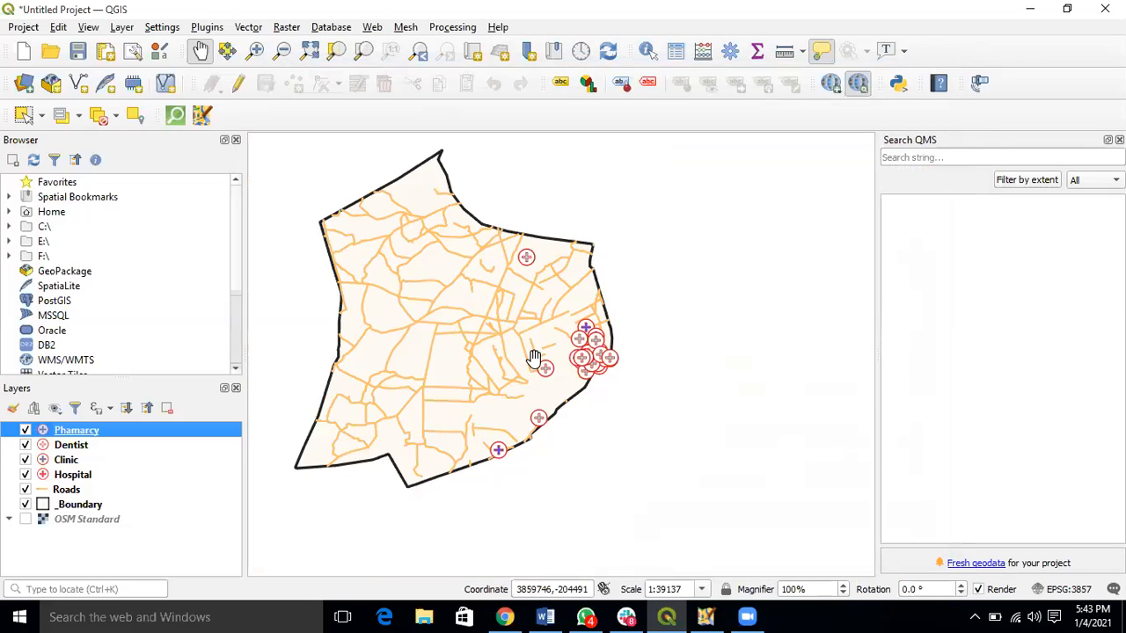
scroll(533, 361, up, 3)
scroll(651, 387, down, 2)
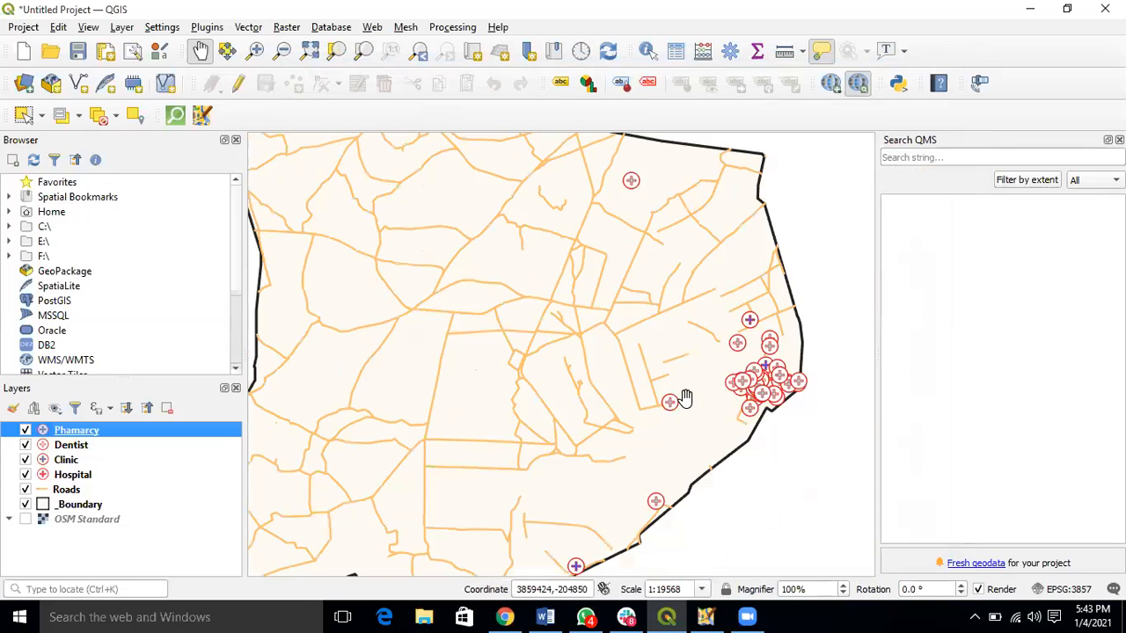
right_click(79, 433)
click(122, 419)
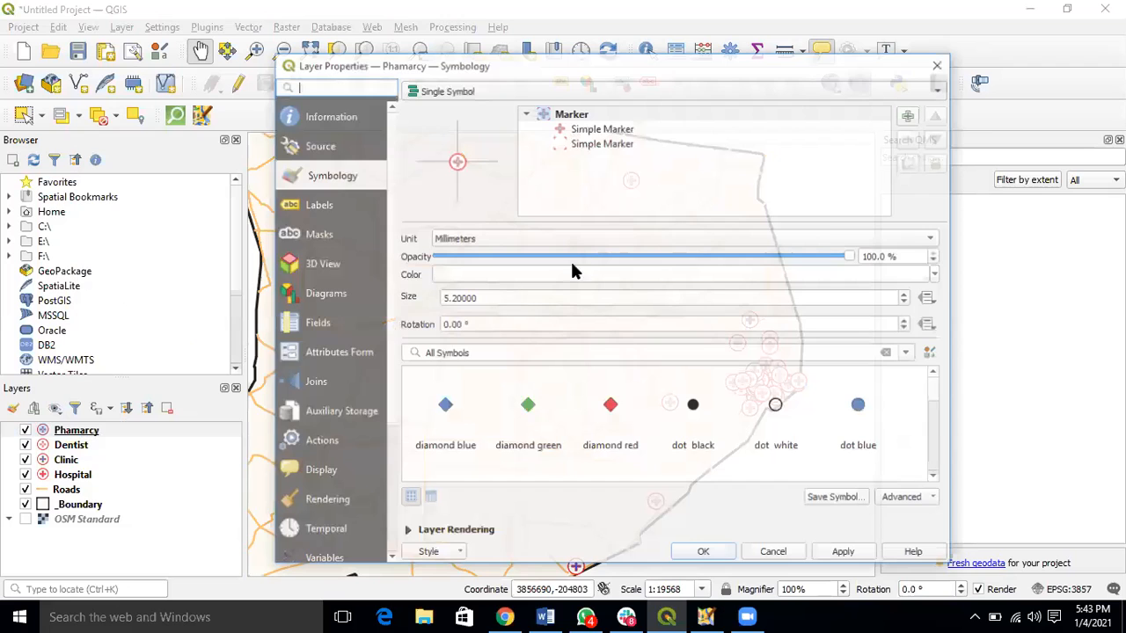
click(582, 130)
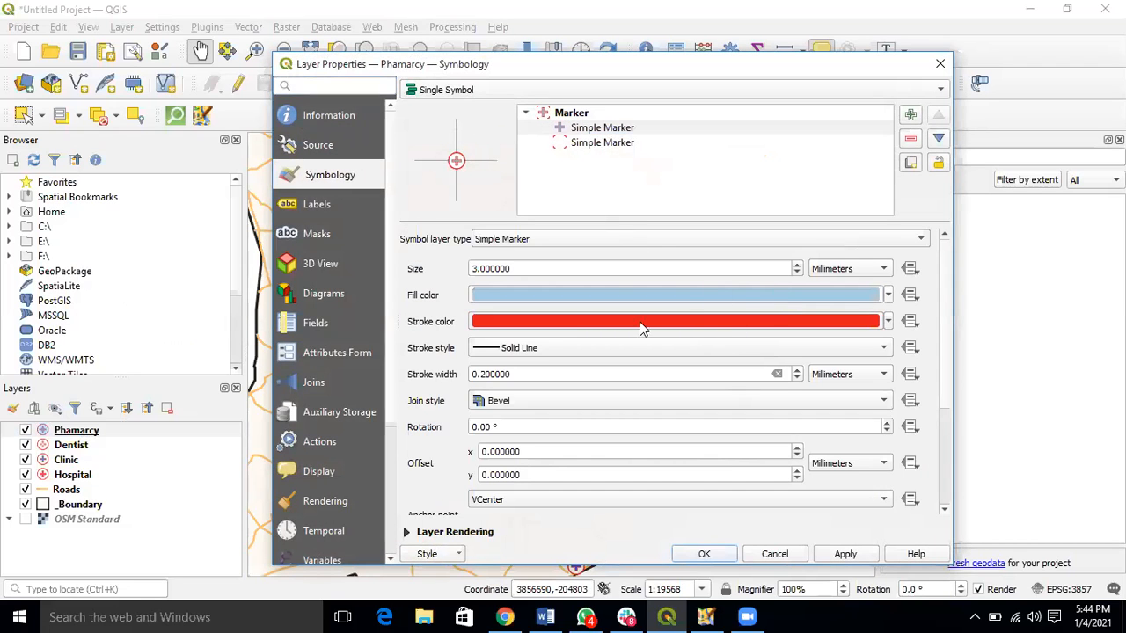
click(642, 295)
scroll(571, 330, down, 5)
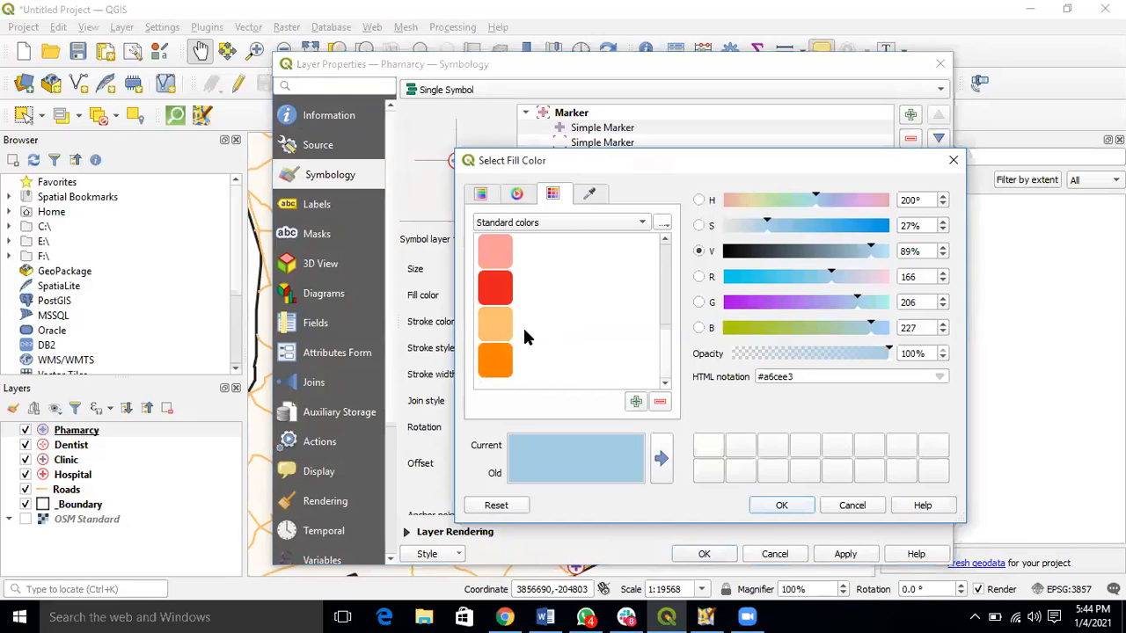
click(494, 356)
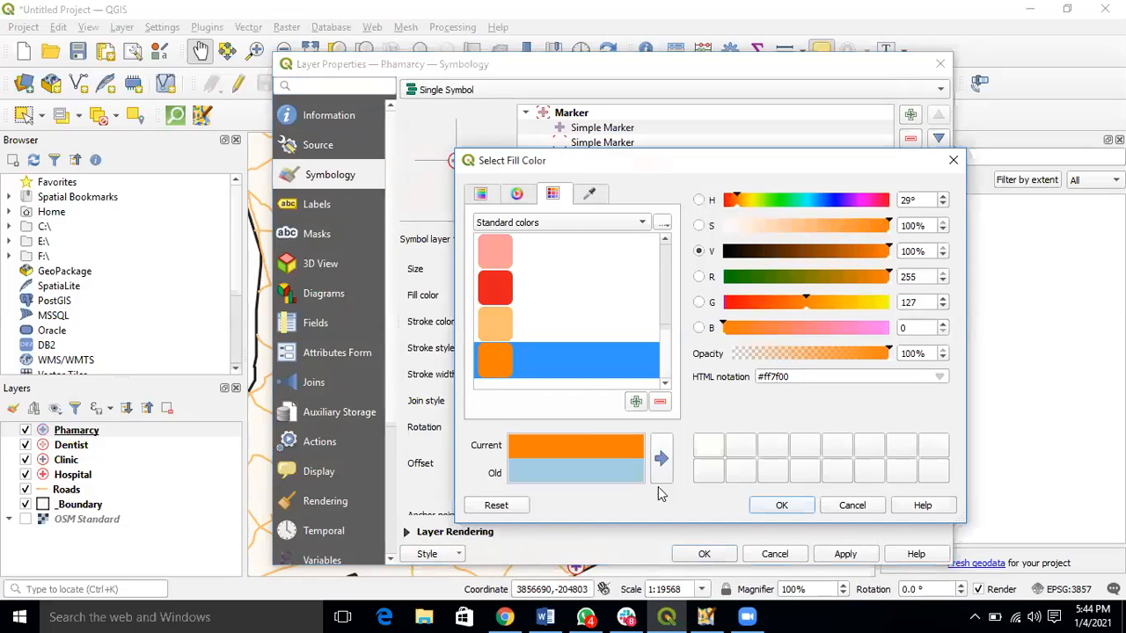
click(783, 505)
click(845, 554)
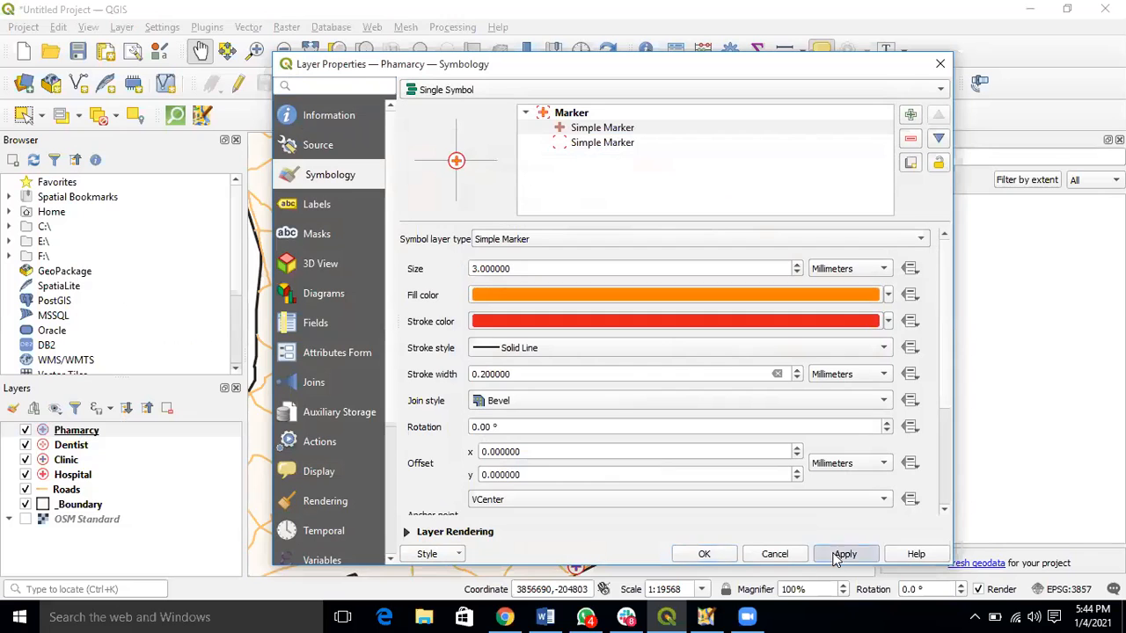
click(704, 554)
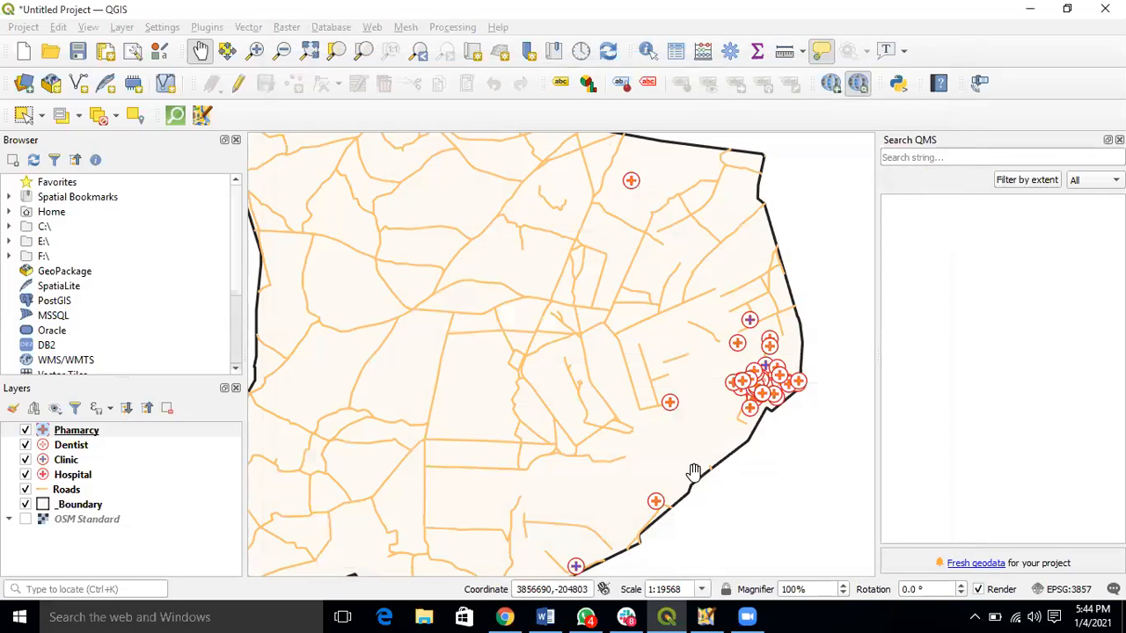
Examine the facility symbols across the whole ward and in the dense cluster near the eastern boundary
scroll(759, 378, up, 3)
scroll(668, 395, down, 3)
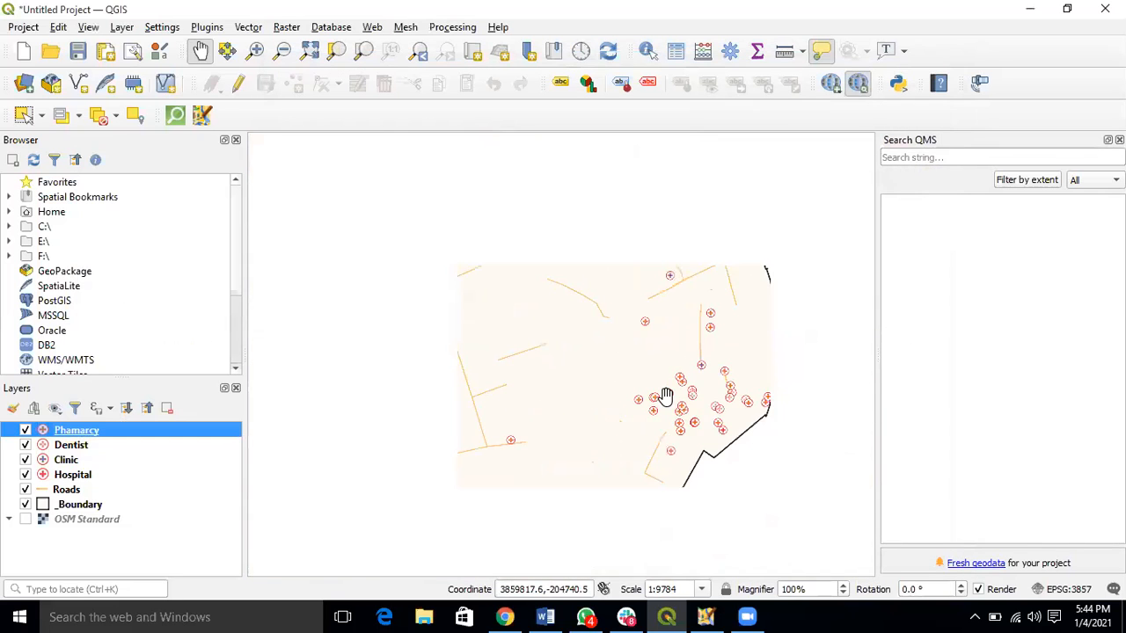
drag(452, 258, 733, 284)
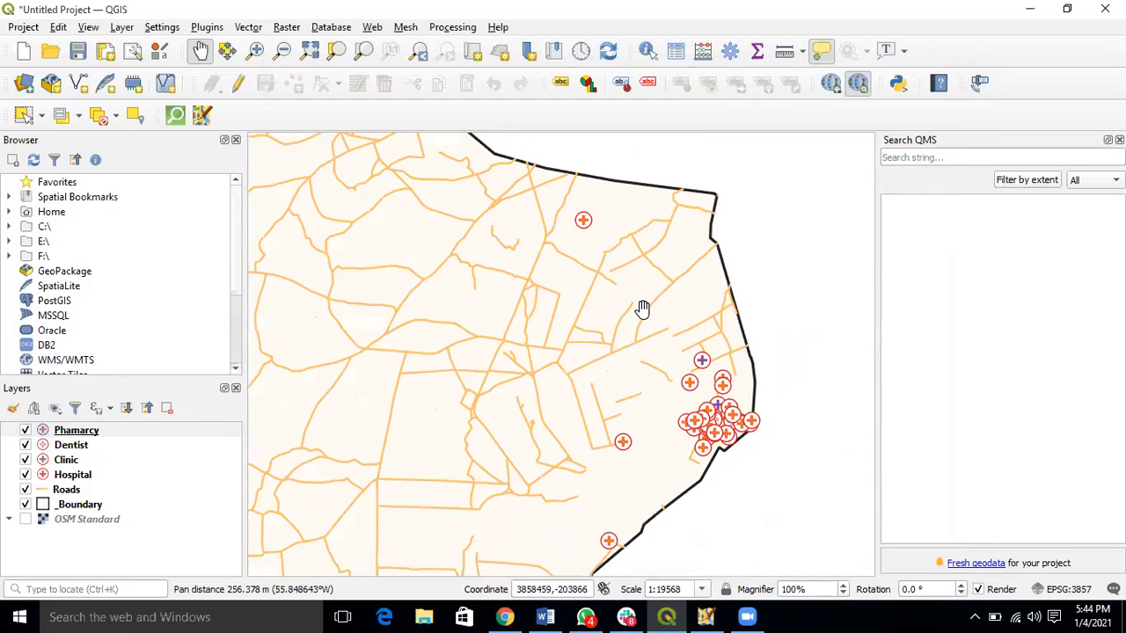
scroll(643, 310, down, 1)
drag(645, 310, 671, 313)
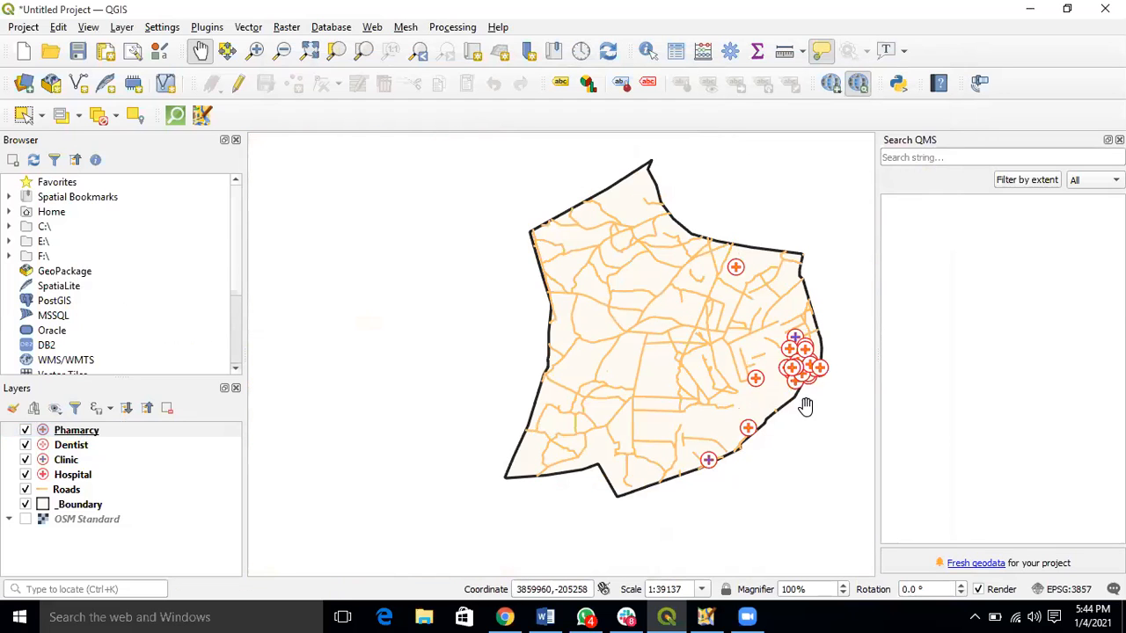
scroll(810, 387, up, 2)
scroll(626, 344, up, 1)
drag(626, 345, 481, 421)
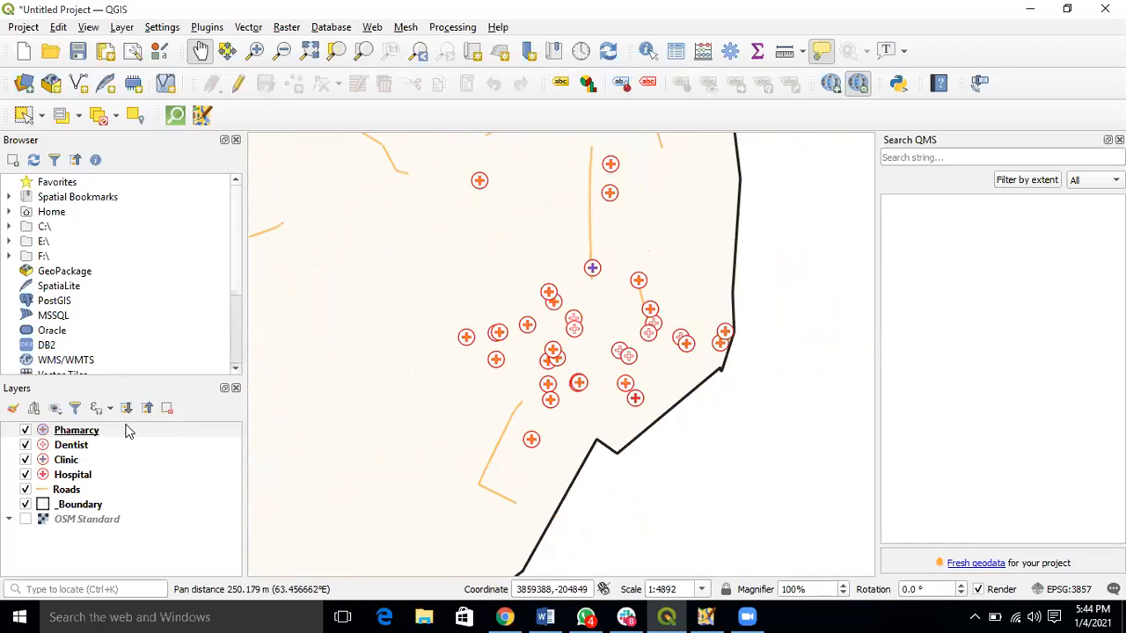
Enable Single Labels for the Phamarcy layer using the name field, then apply and accept the label settings
click(89, 431)
right_click(90, 436)
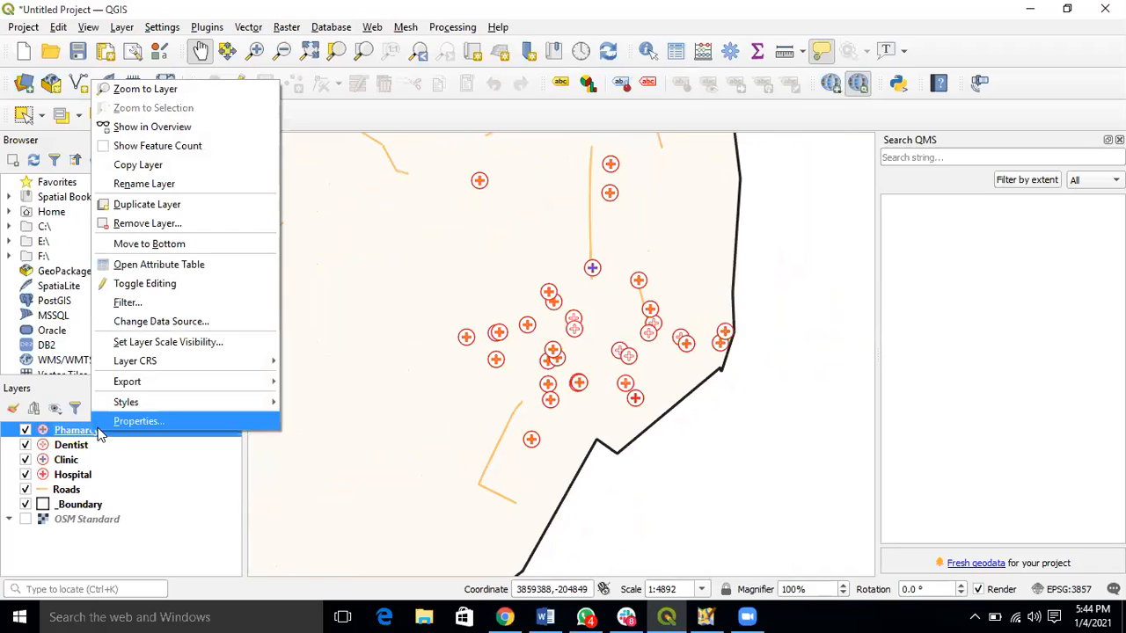
click(121, 423)
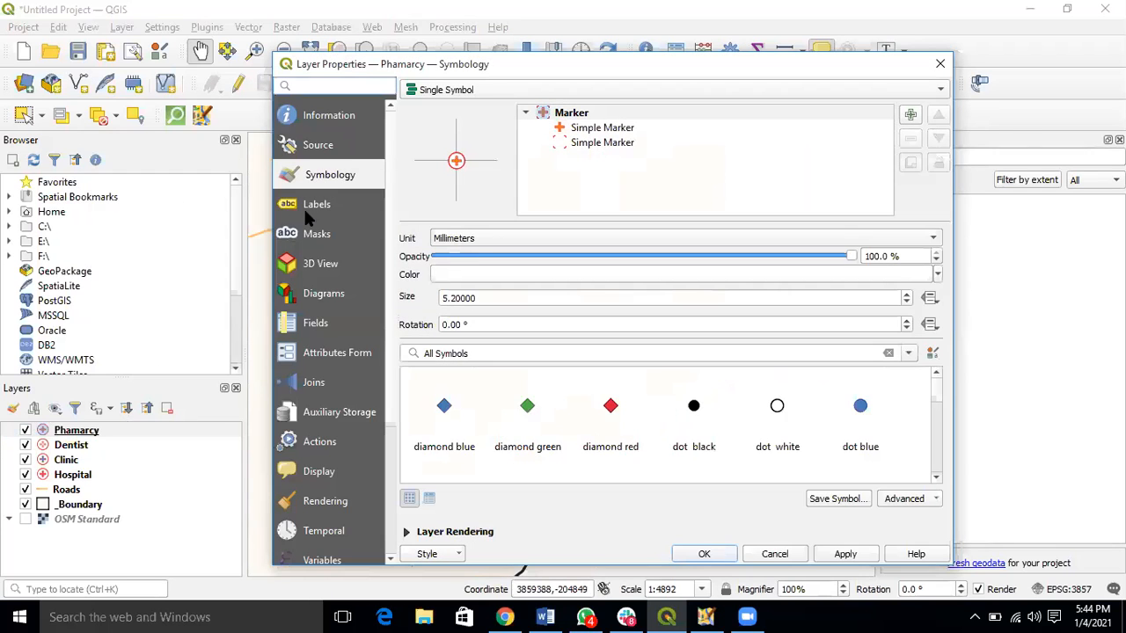
click(313, 206)
click(494, 93)
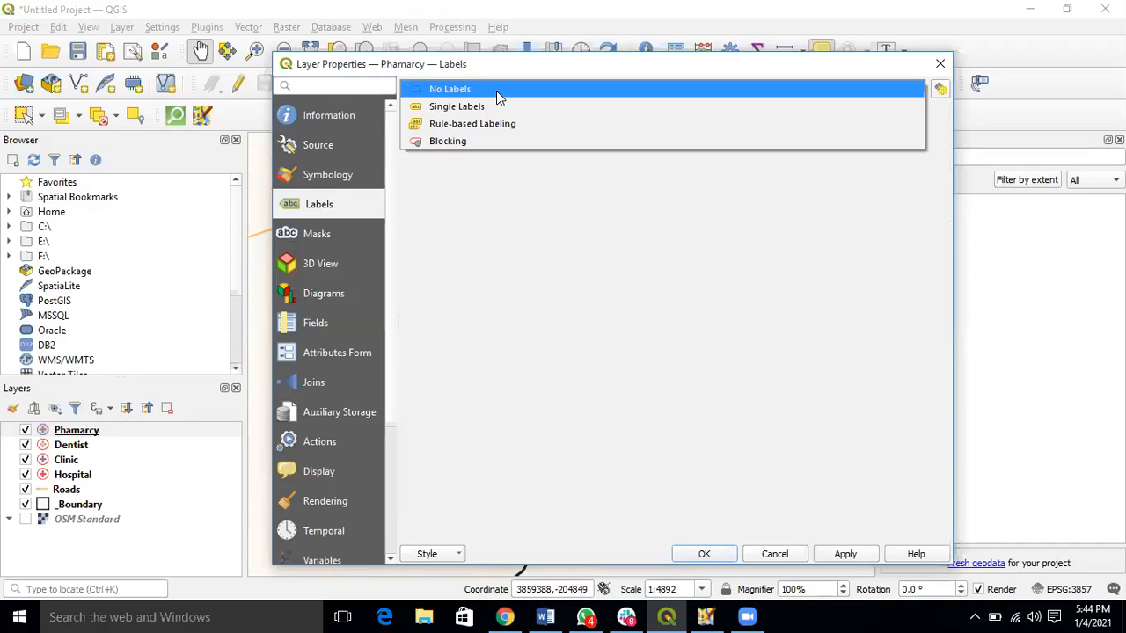
click(472, 103)
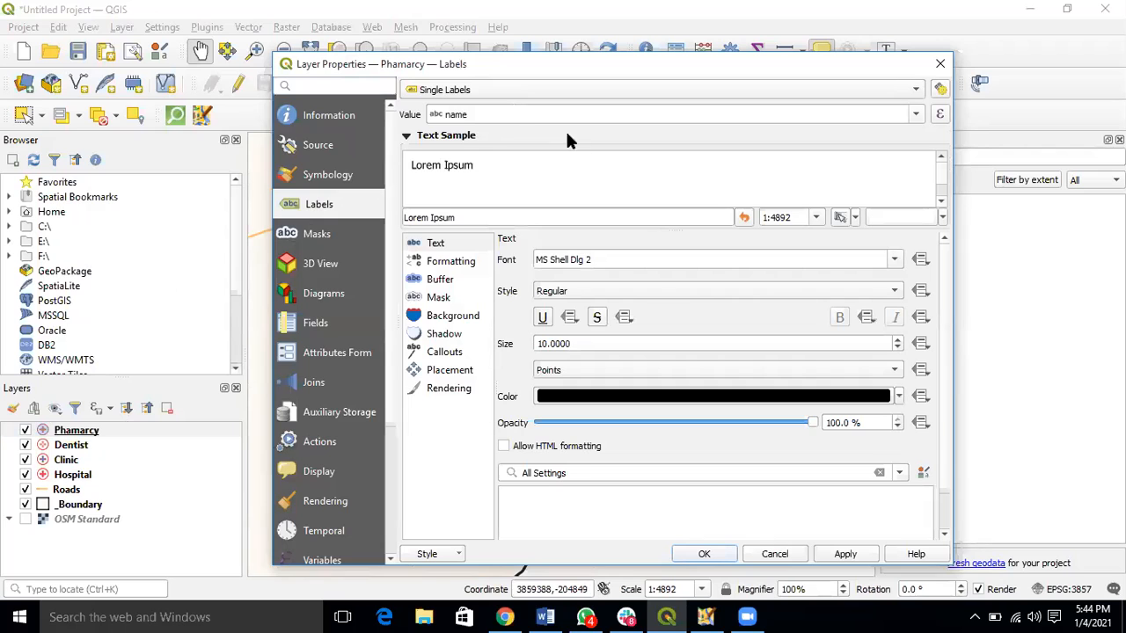
click(846, 554)
click(703, 554)
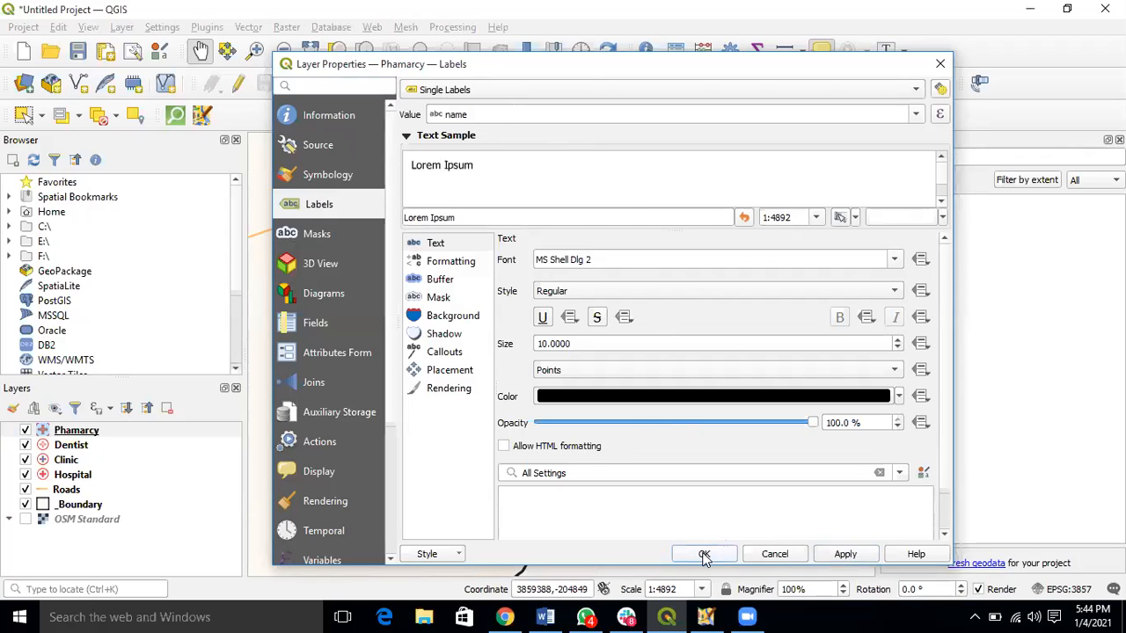
Enable Single Labels for the Dentist layer using the name field, then apply and accept the label settings
click(76, 448)
right_click(76, 448)
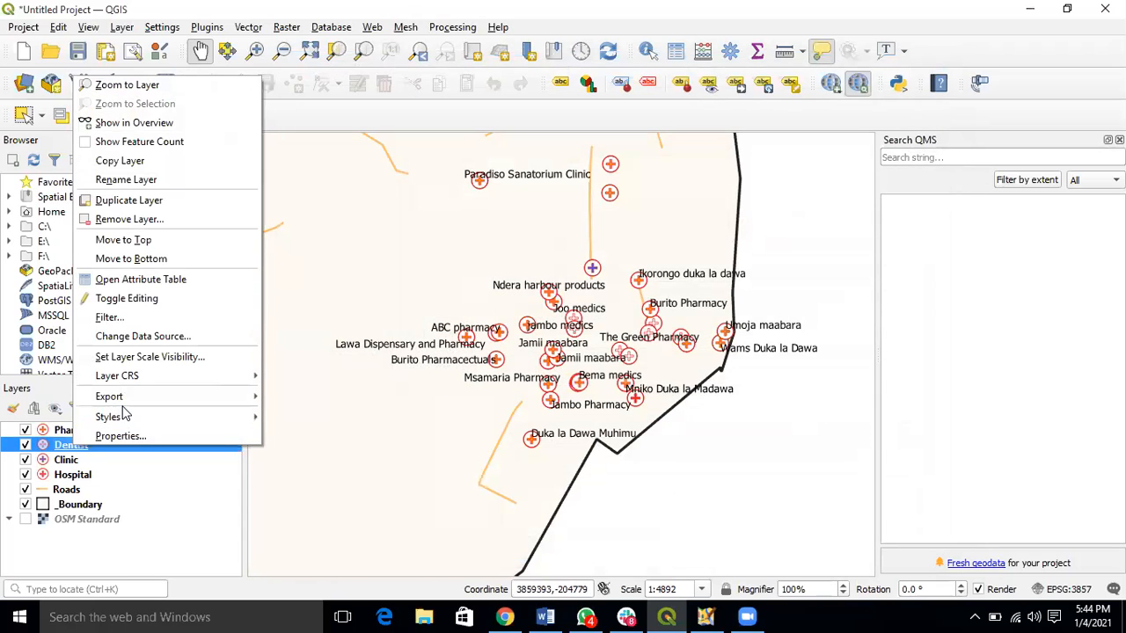
click(121, 436)
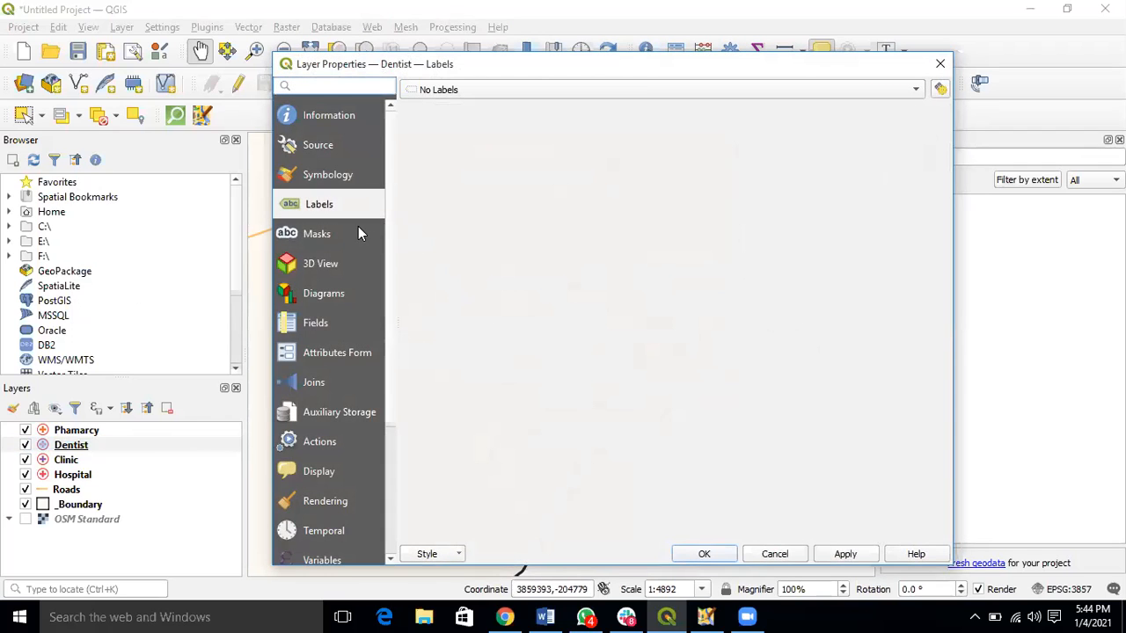
click(553, 91)
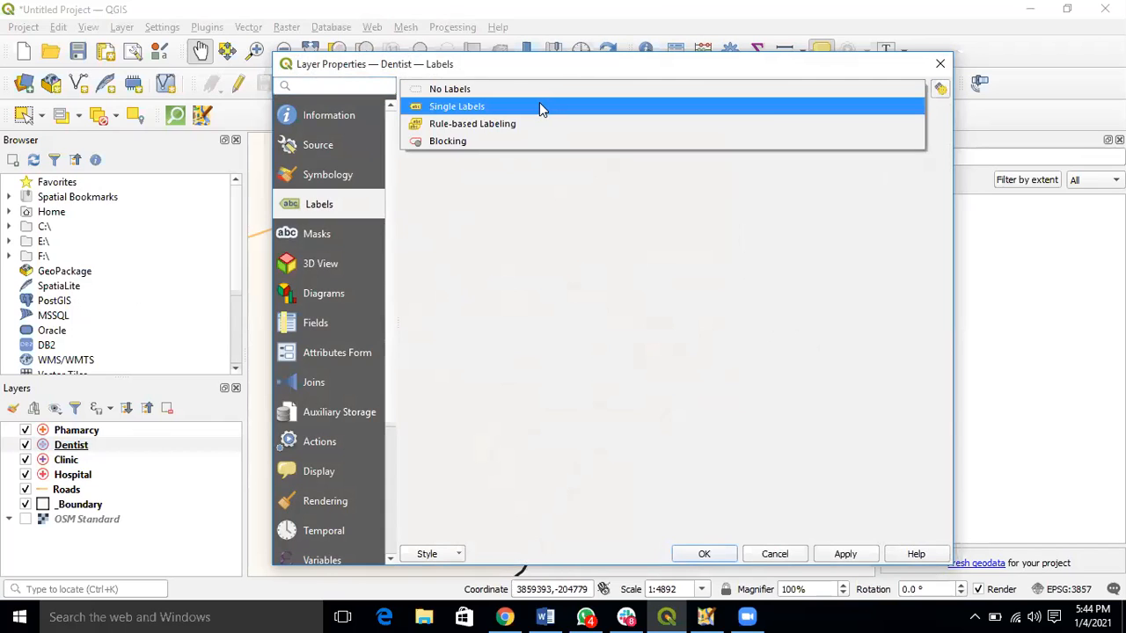
click(538, 107)
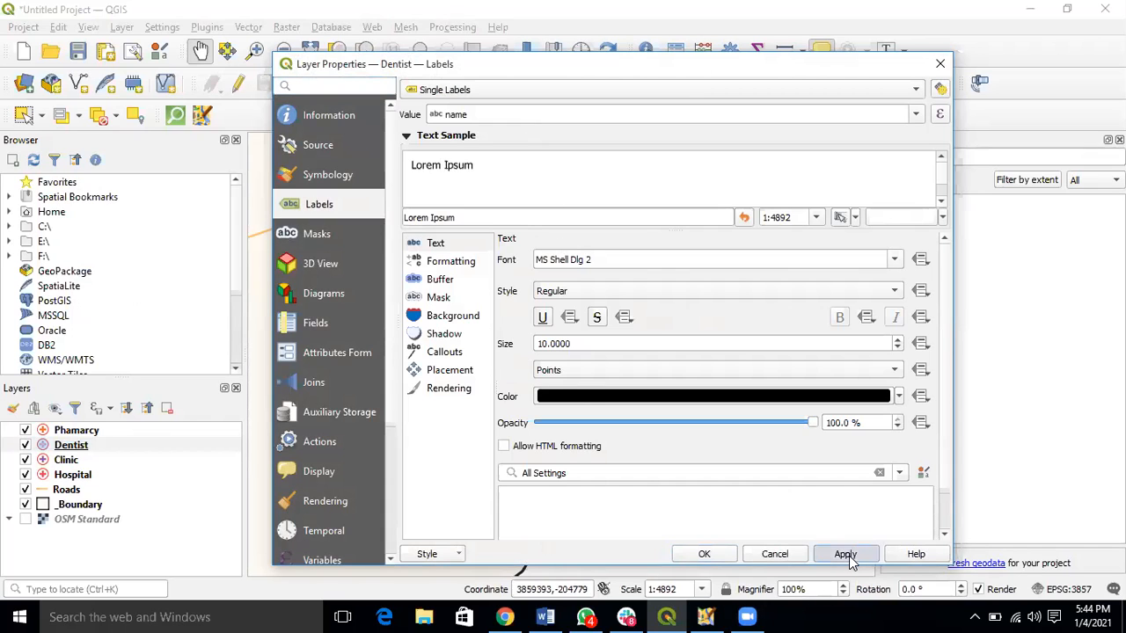
click(708, 554)
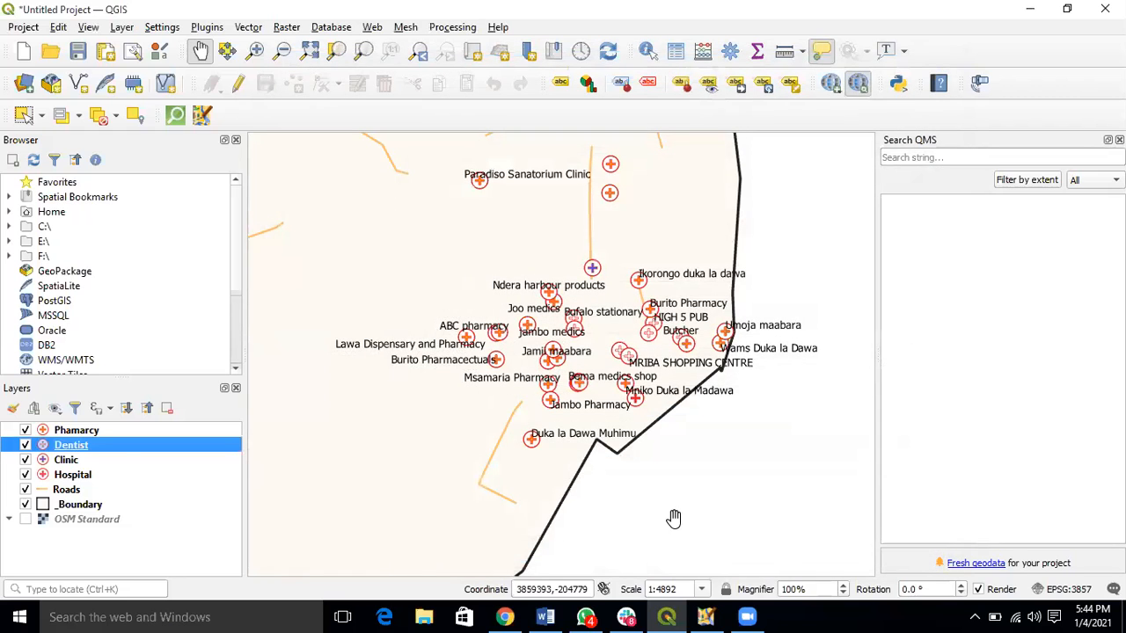
Enable Single Labels for the Clinic layer using the name field, and apply and accept the label settings
right_click(75, 462)
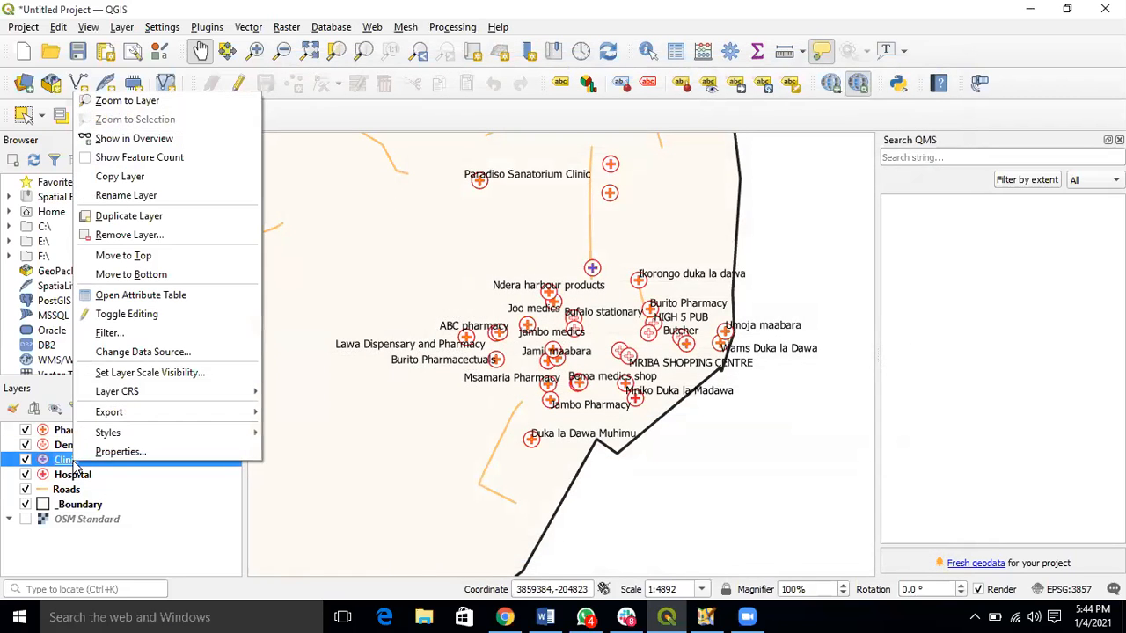
click(106, 451)
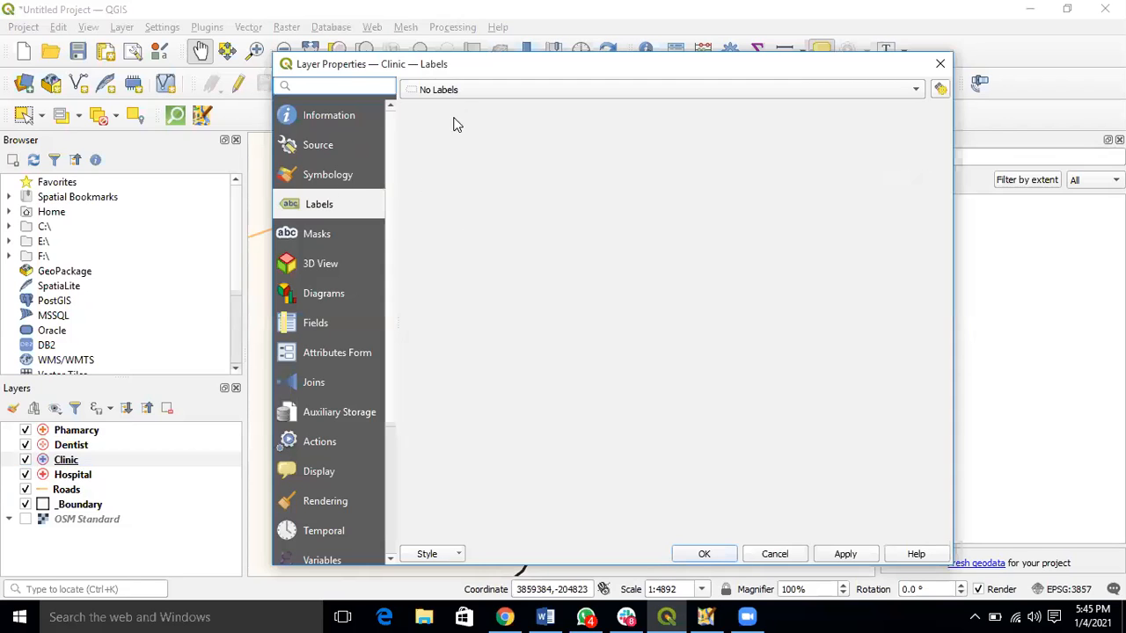
click(458, 92)
click(477, 107)
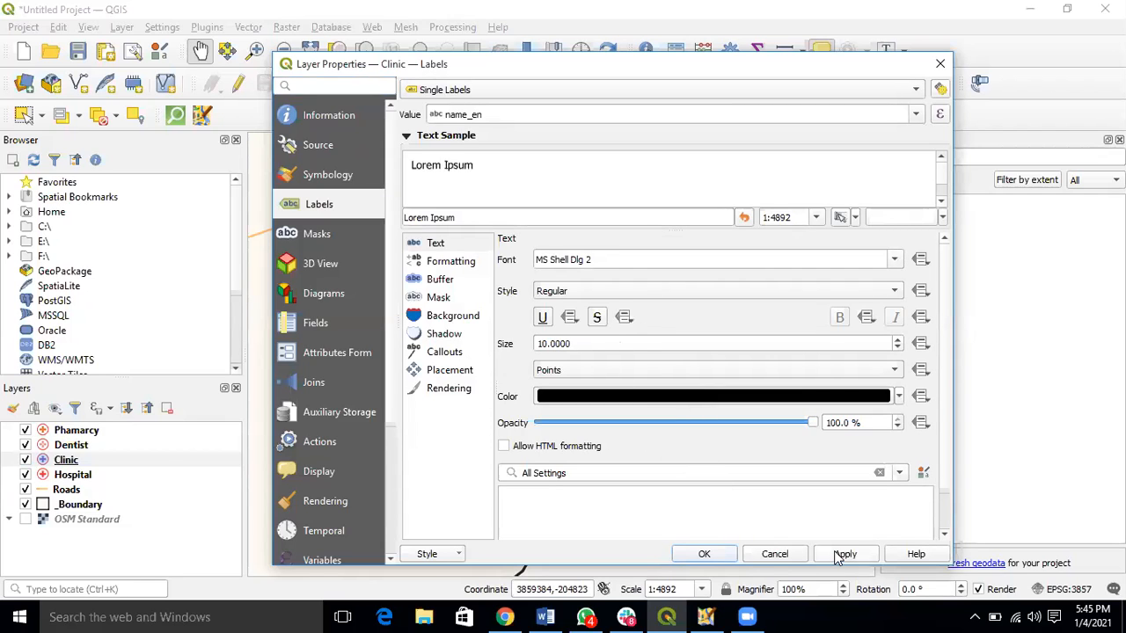
click(917, 113)
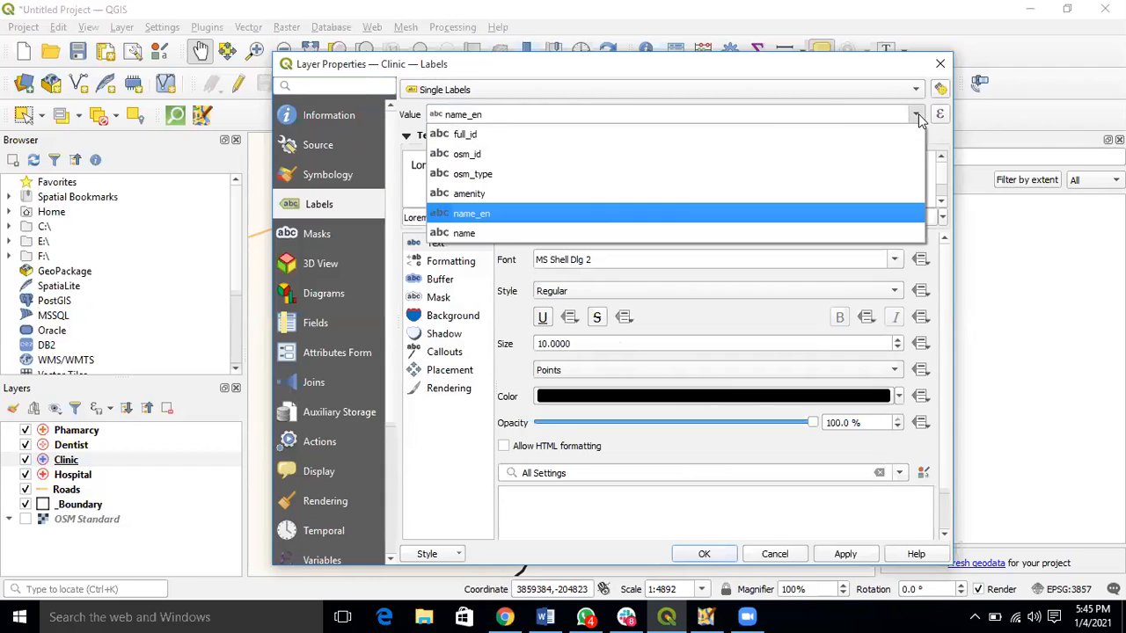
click(562, 229)
click(852, 556)
click(717, 555)
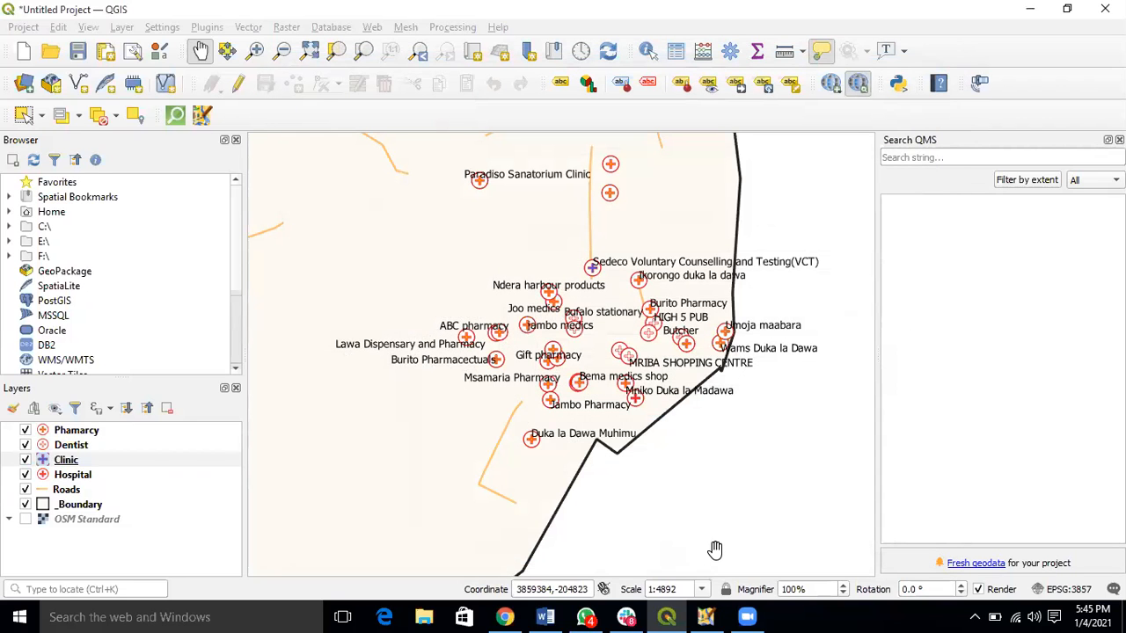
Enable Single Labels for the Hospital layer using the name field, and apply and accept the label settings
click(115, 460)
click(91, 477)
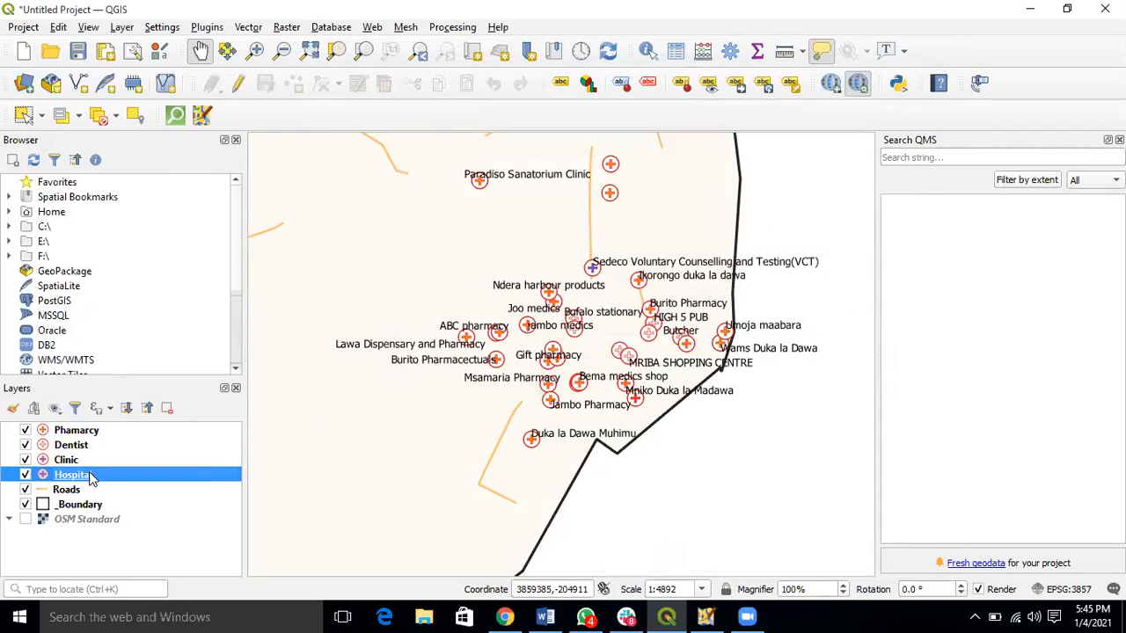
right_click(91, 478)
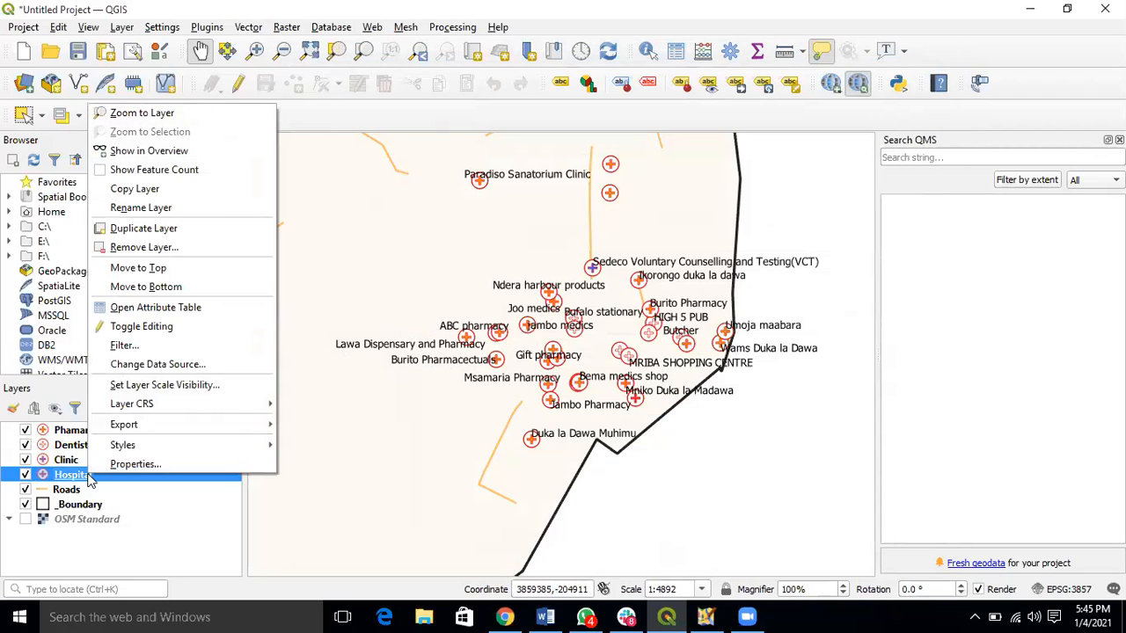
click(176, 463)
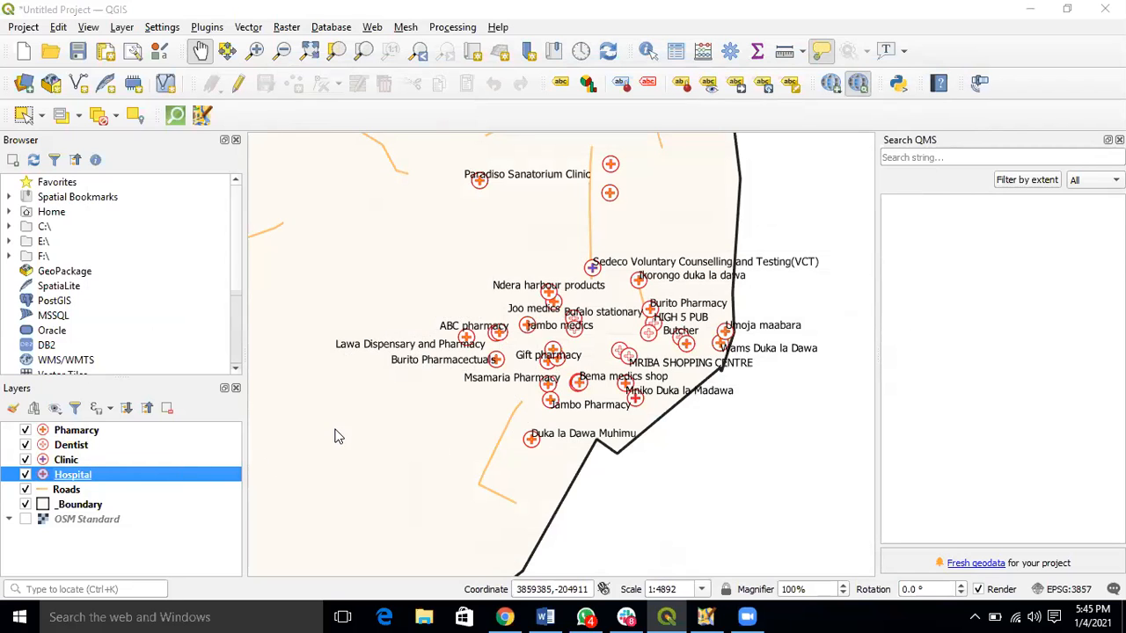
click(530, 90)
click(521, 105)
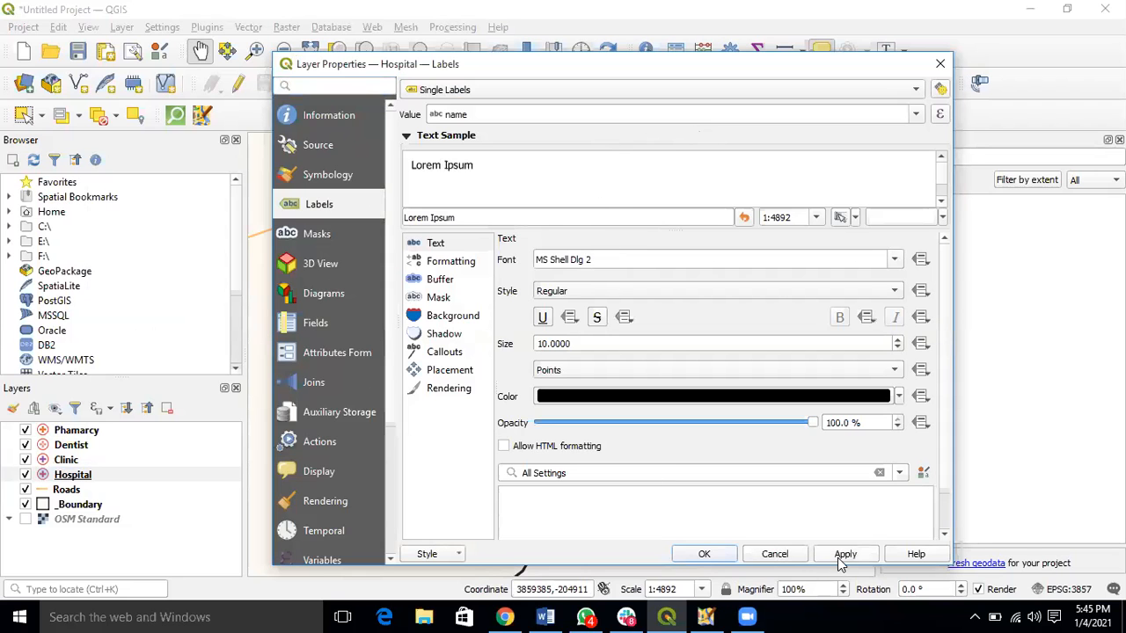
click(714, 552)
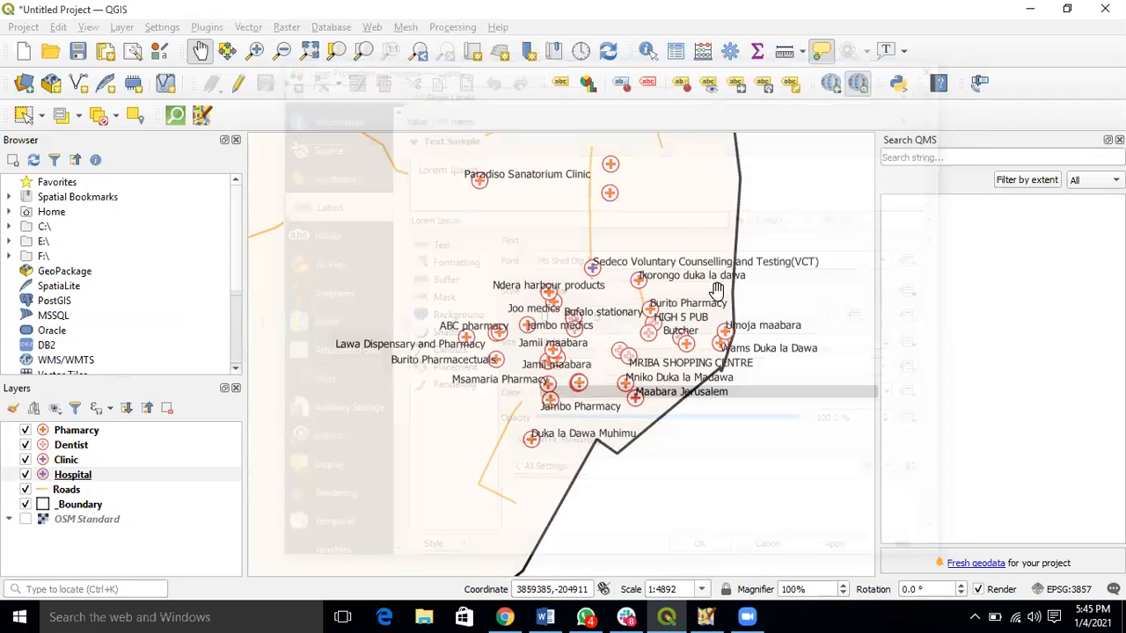
Examine the facility labels around the eastern cluster and across the whole ward
scroll(591, 357, down, 1)
scroll(591, 356, down, 1)
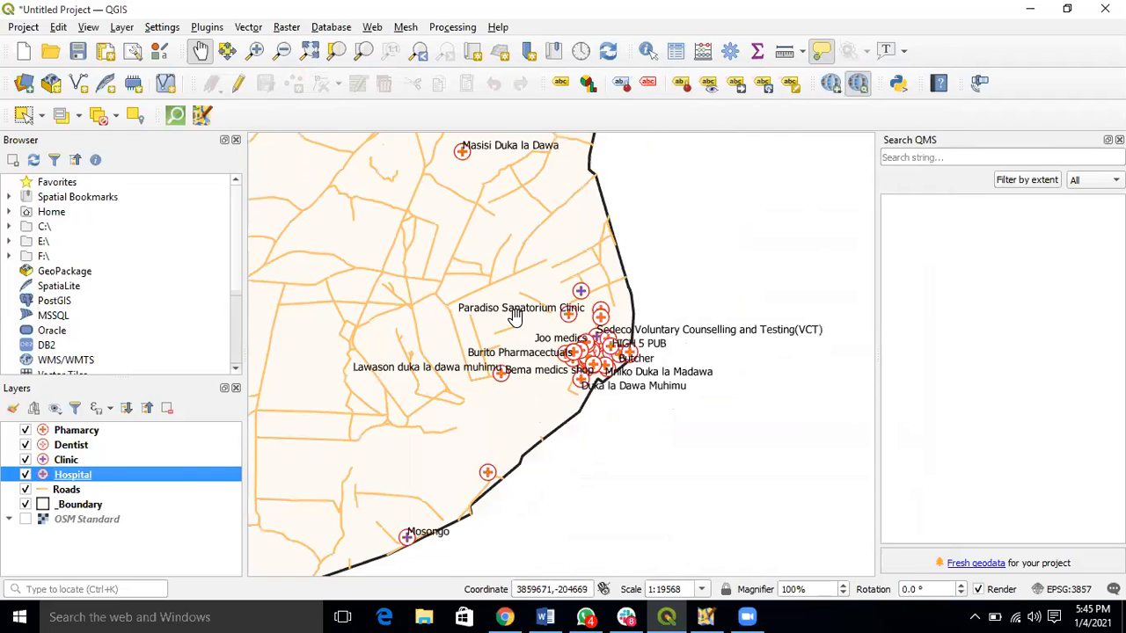
scroll(516, 319, down, 1)
scroll(516, 319, up, 2)
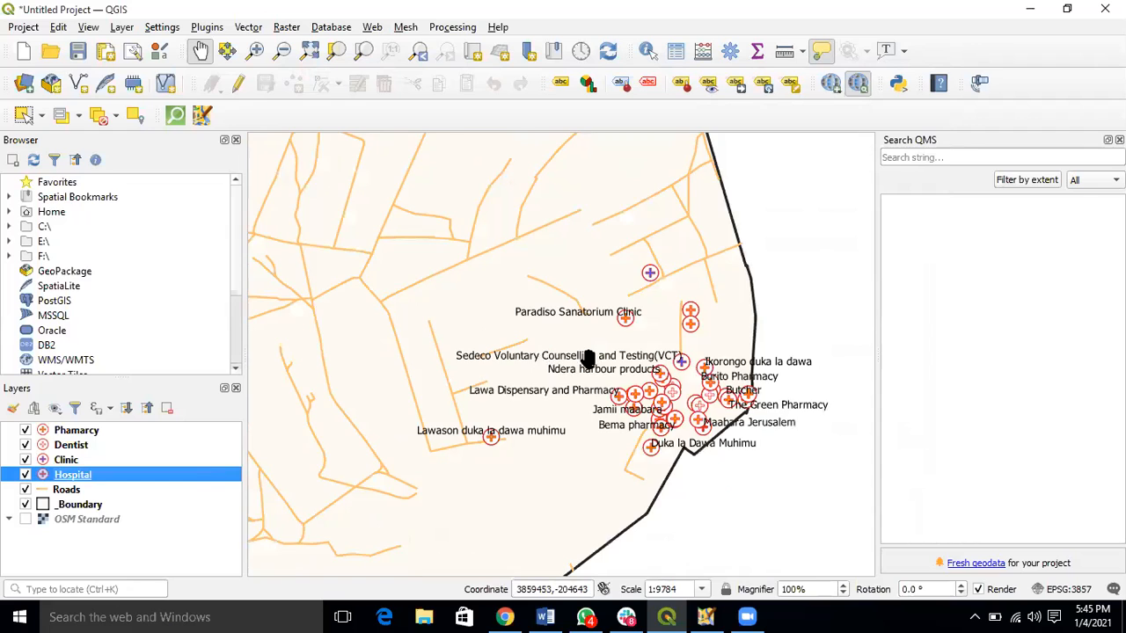
scroll(588, 358, down, 1)
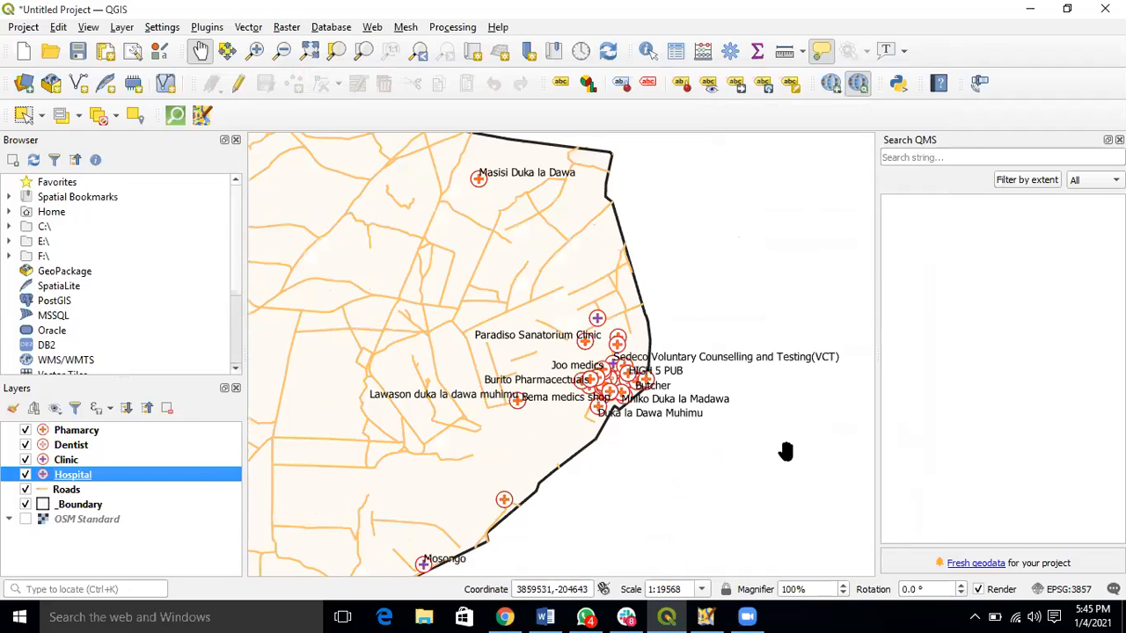
drag(670, 263, 786, 451)
scroll(785, 451, down, 1)
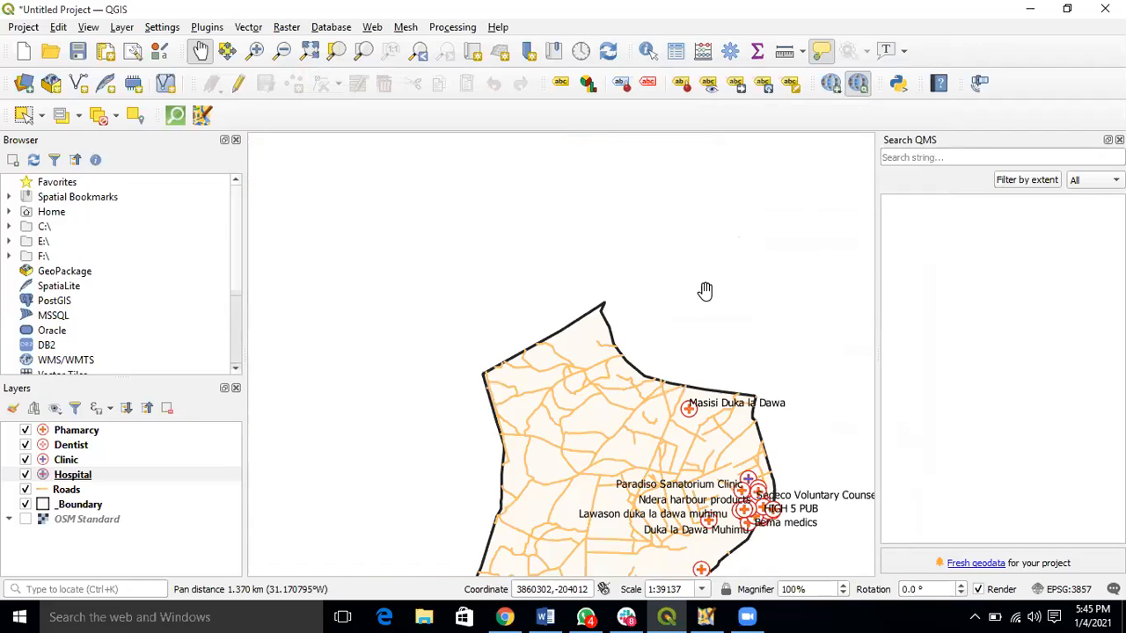
drag(704, 290, 645, 121)
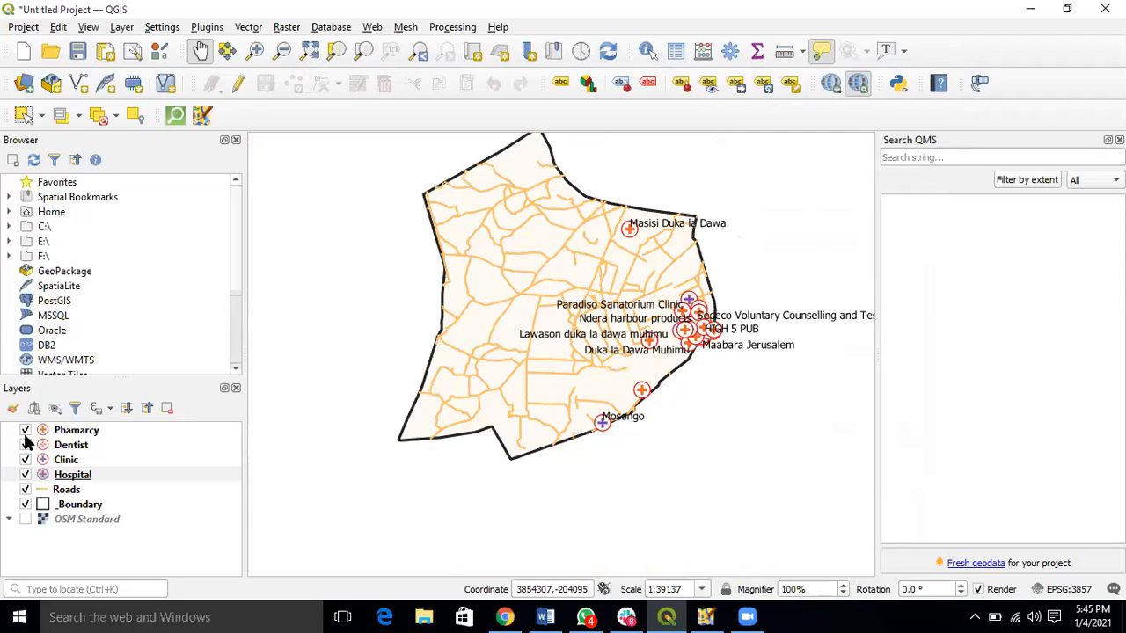
Show the OSM Standard basemap to compare it with the ward's facilities and roads, and hide it again
click(93, 521)
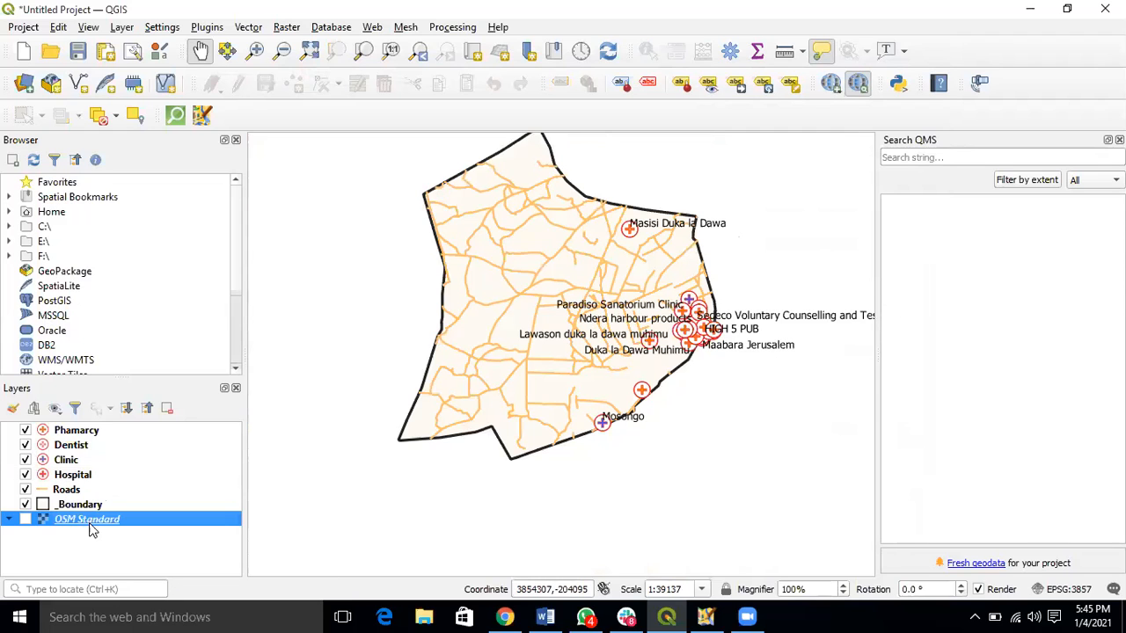
click(25, 520)
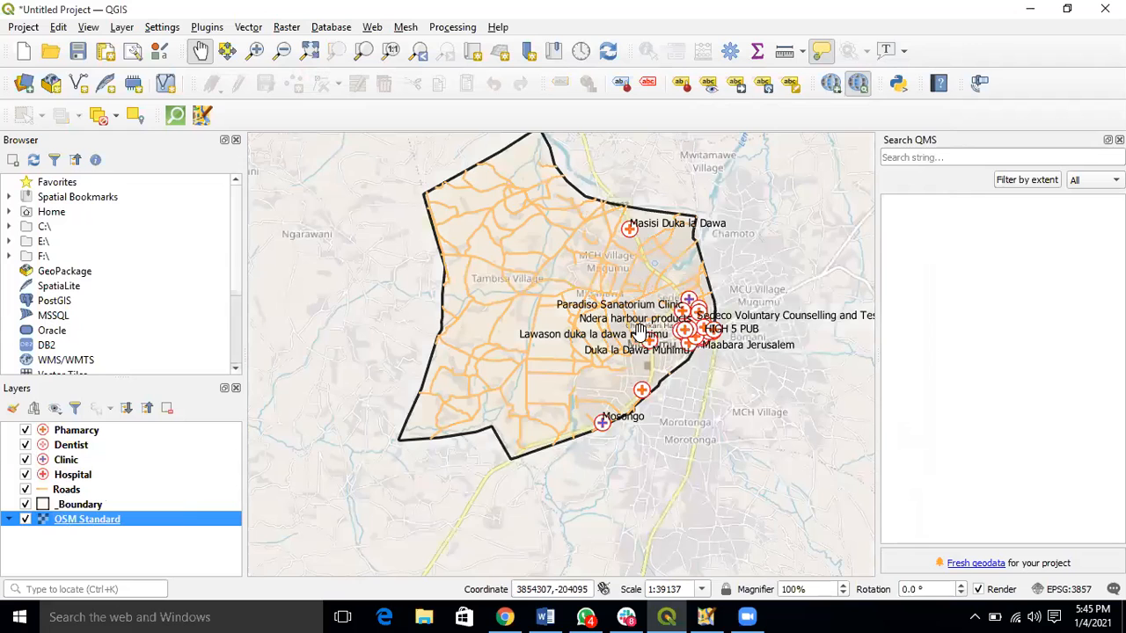
scroll(639, 330, up, 2)
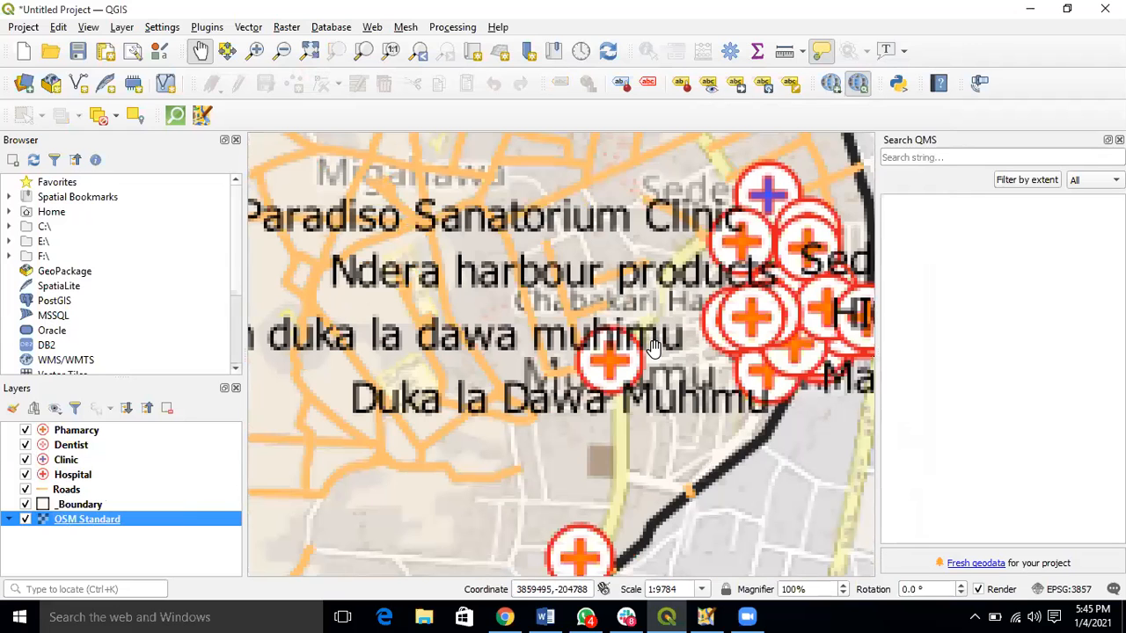
scroll(628, 400, down, 1)
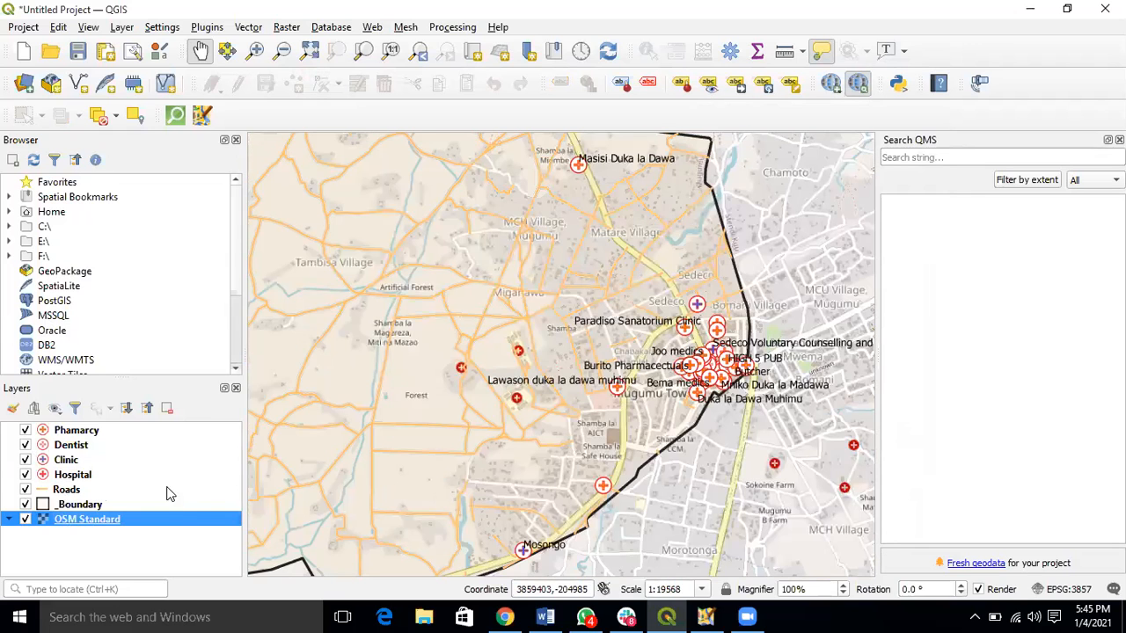
click(24, 519)
Remove the OSM Standard layer from the project and confirm the removal
right_click(75, 522)
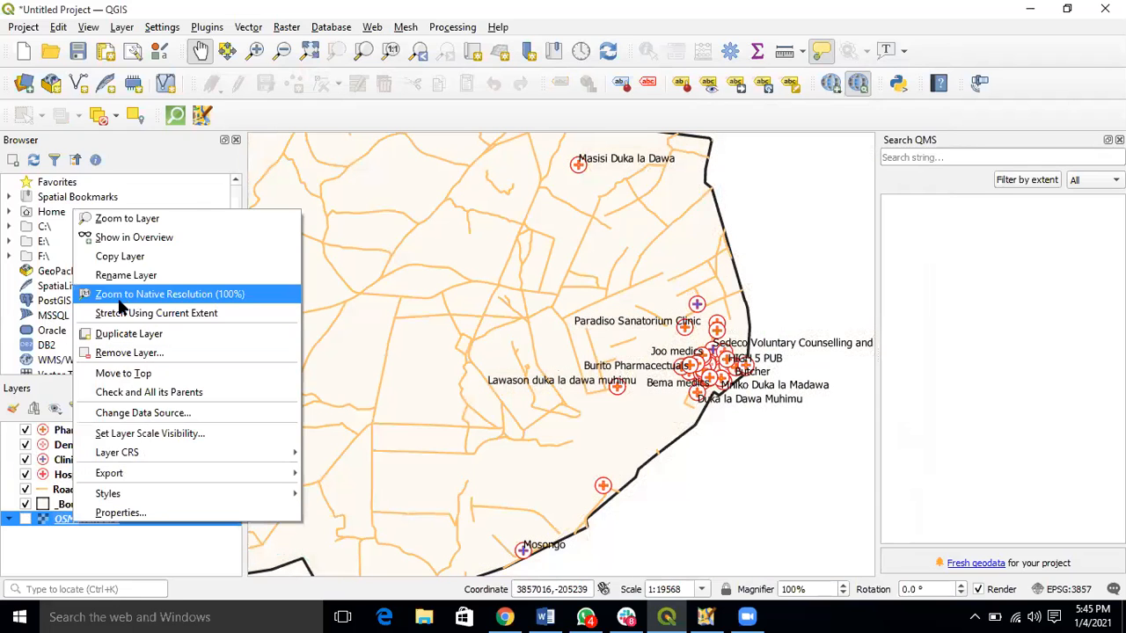
click(111, 353)
click(537, 326)
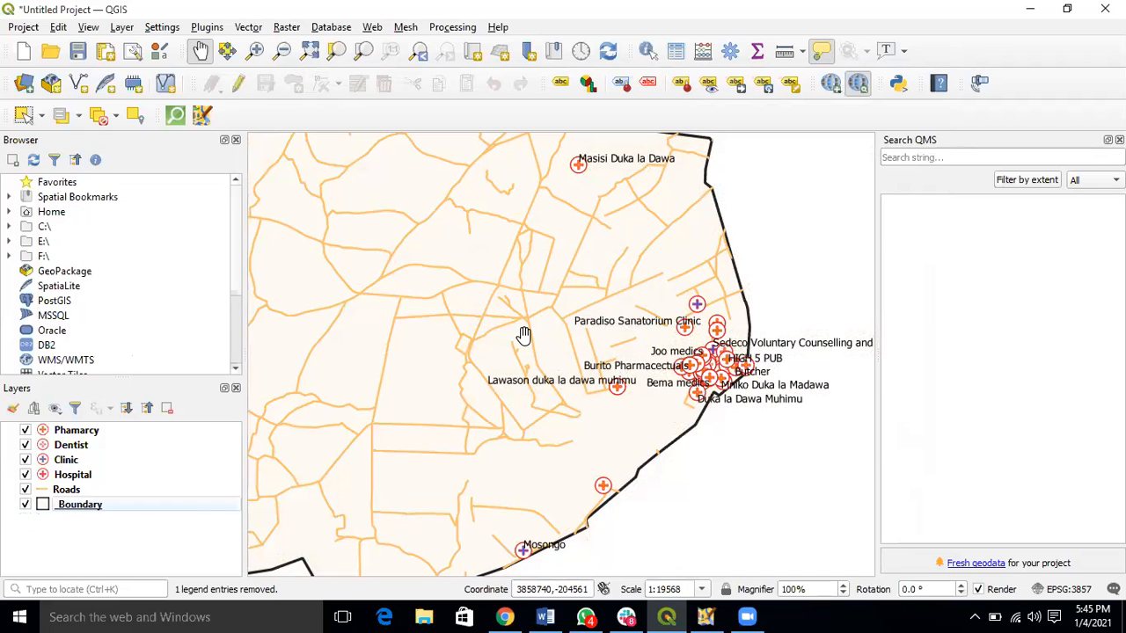
Create a new print layout titled "health centre facilities map of Serengeti"
scroll(524, 335, down, 1)
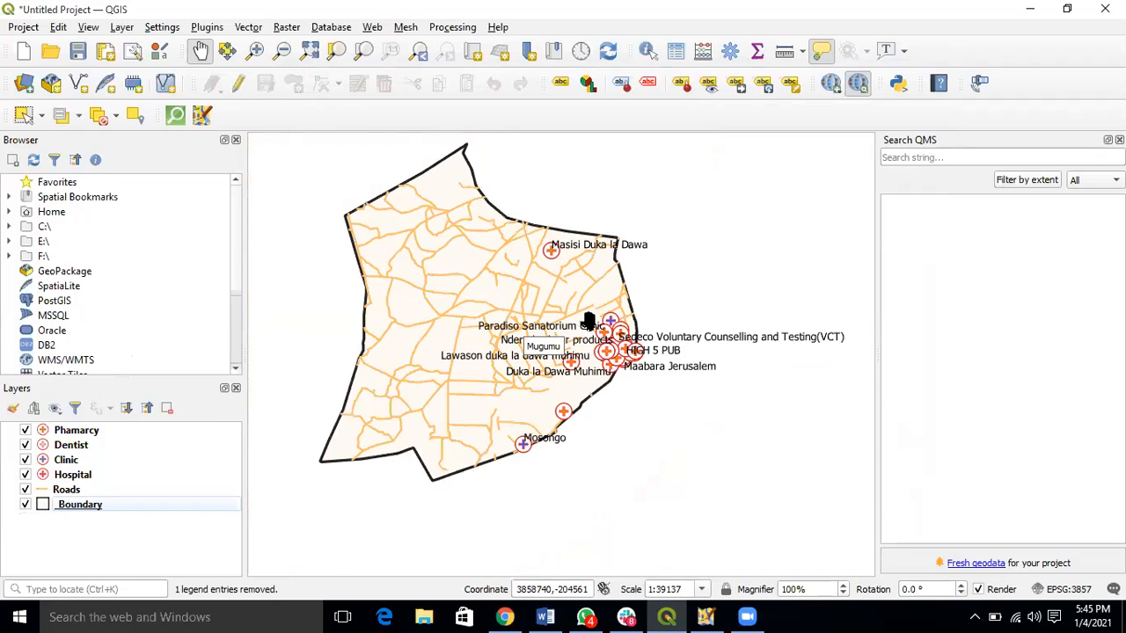
scroll(589, 320, up, 2)
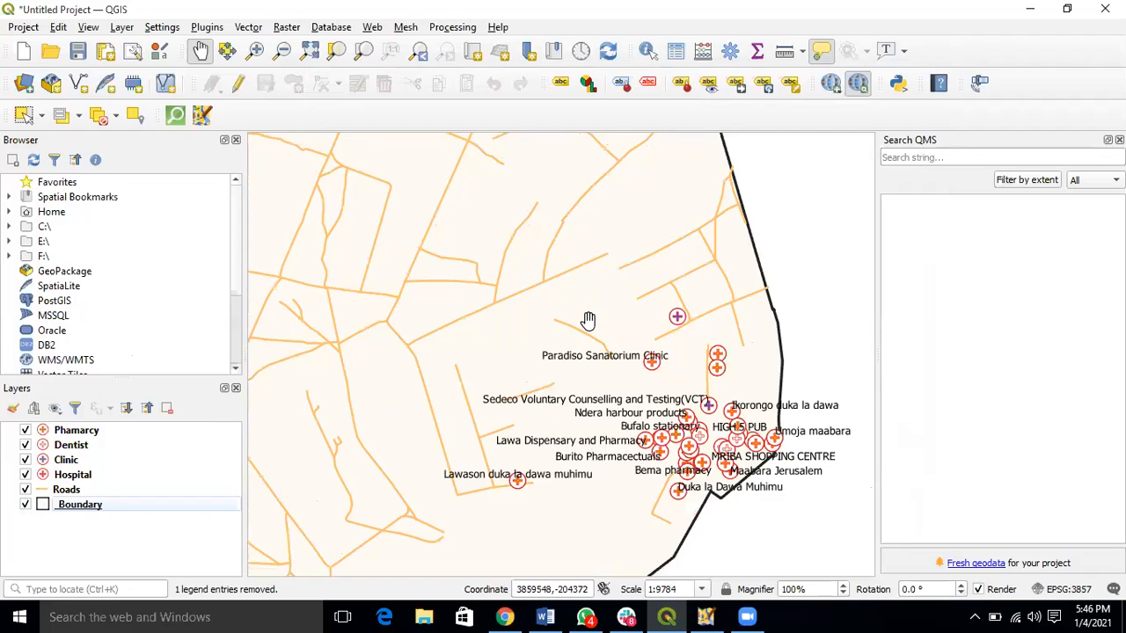
click(17, 27)
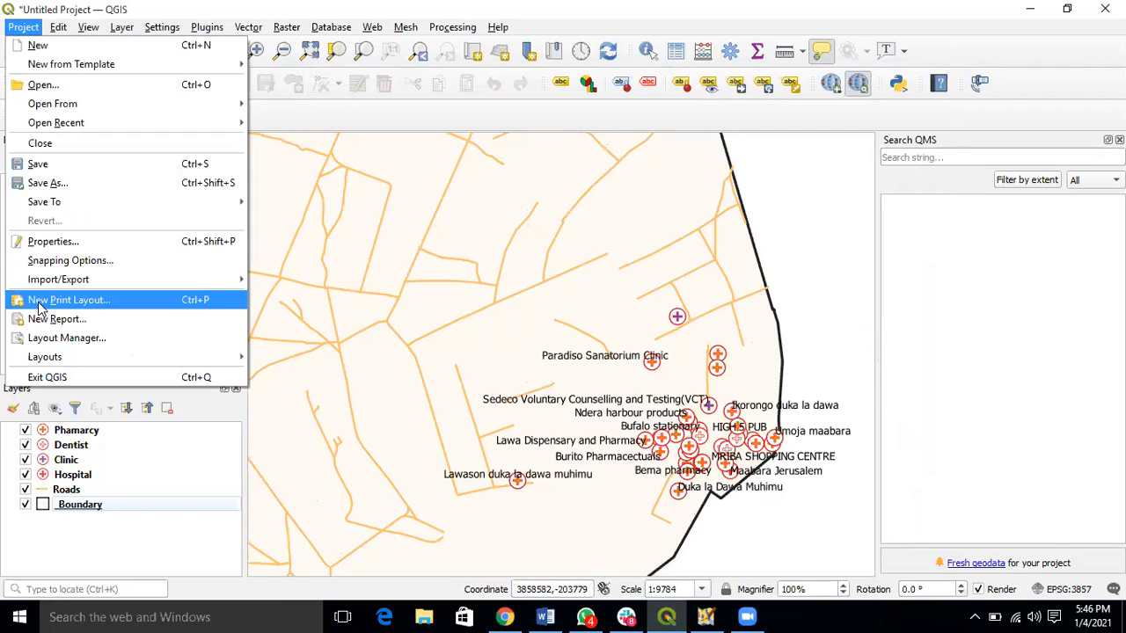
click(38, 300)
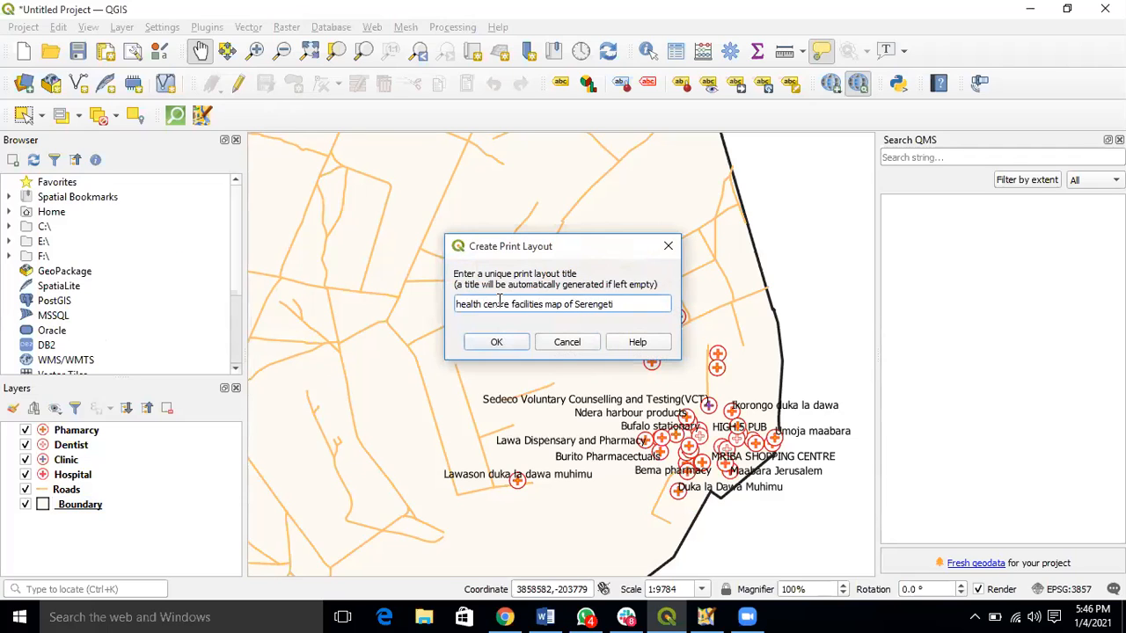
key(Return)
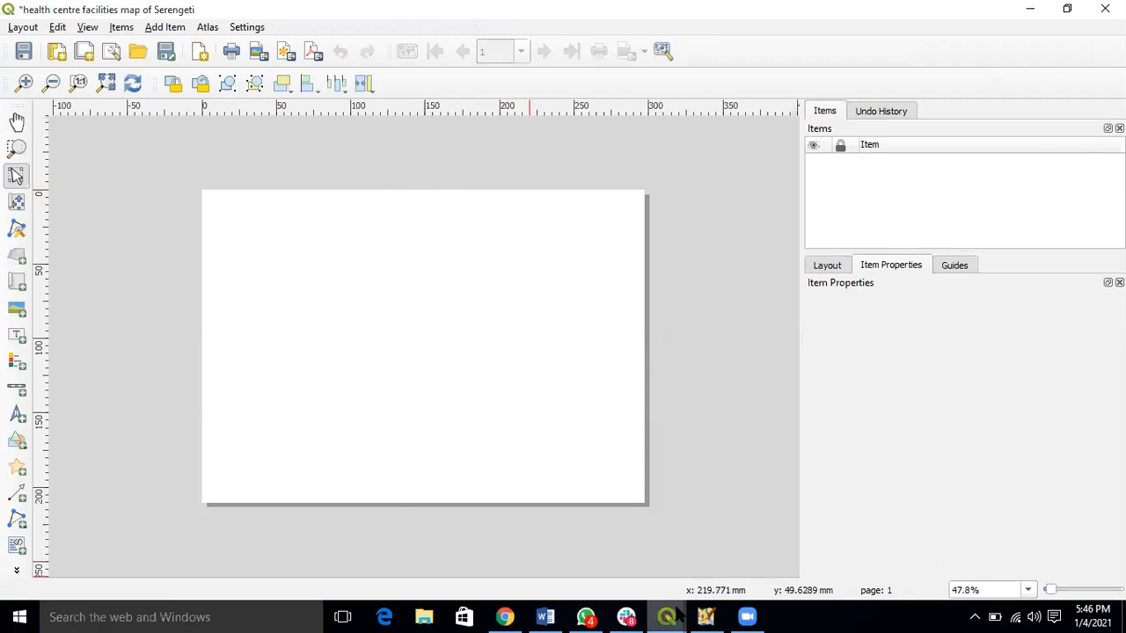
mouse_move(708, 616)
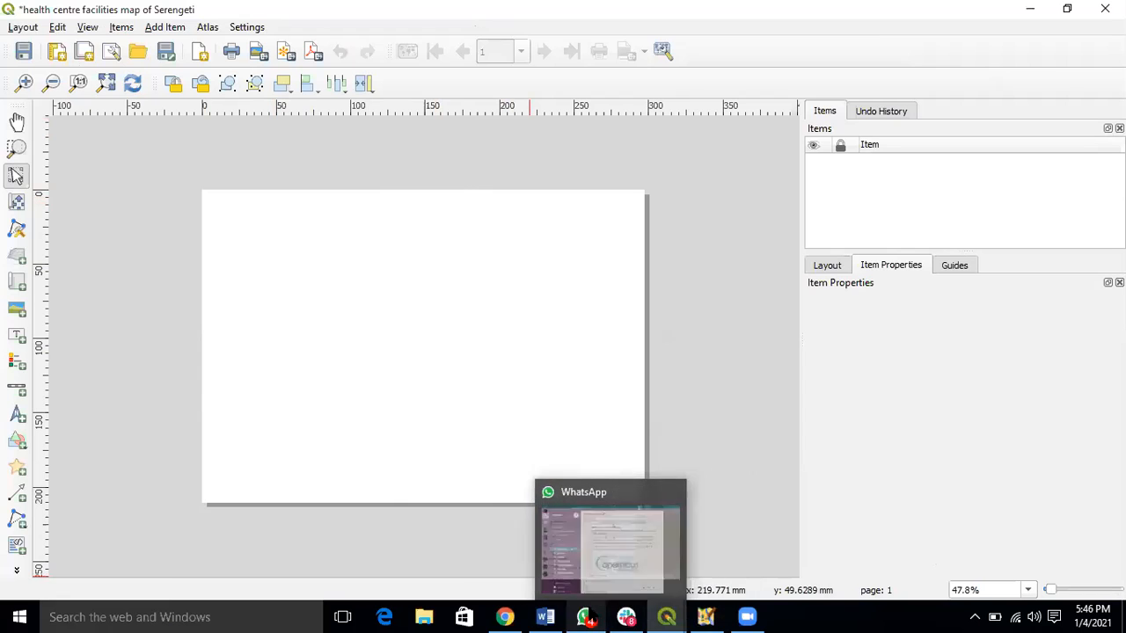
mouse_move(674, 616)
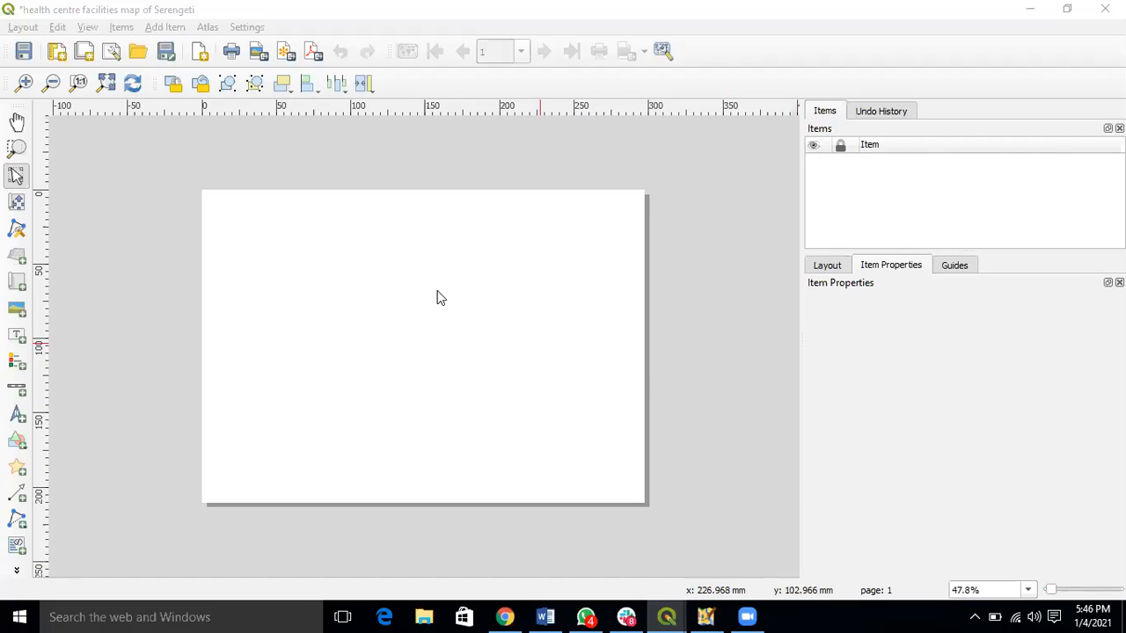
click(353, 29)
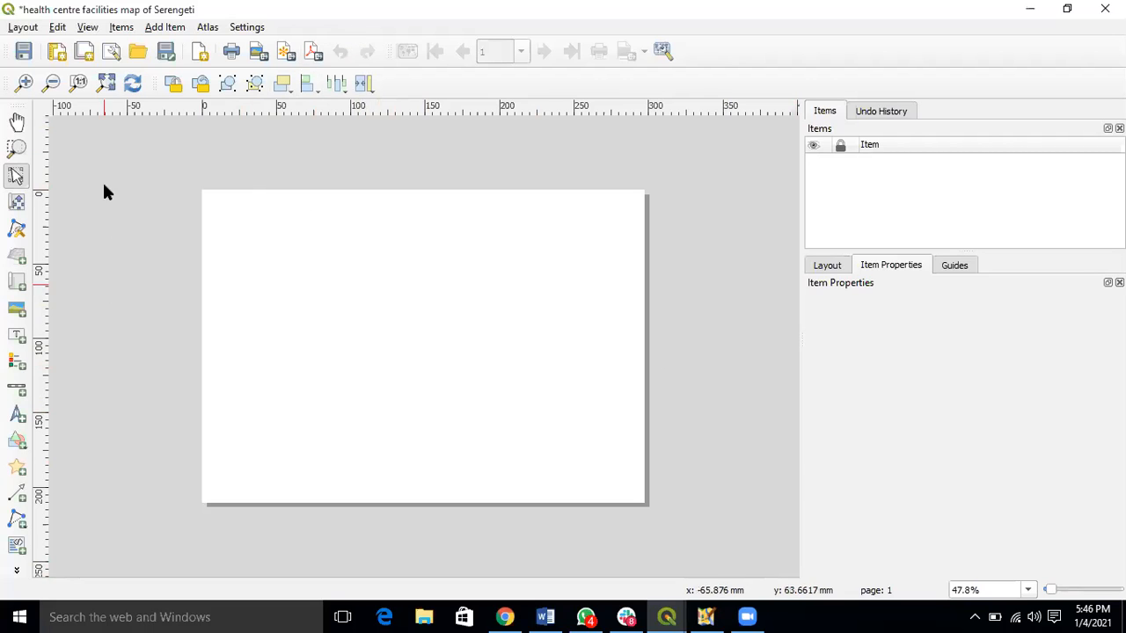
Add a map item to the layout, filling most of the page inside narrow margins
click(160, 28)
click(181, 65)
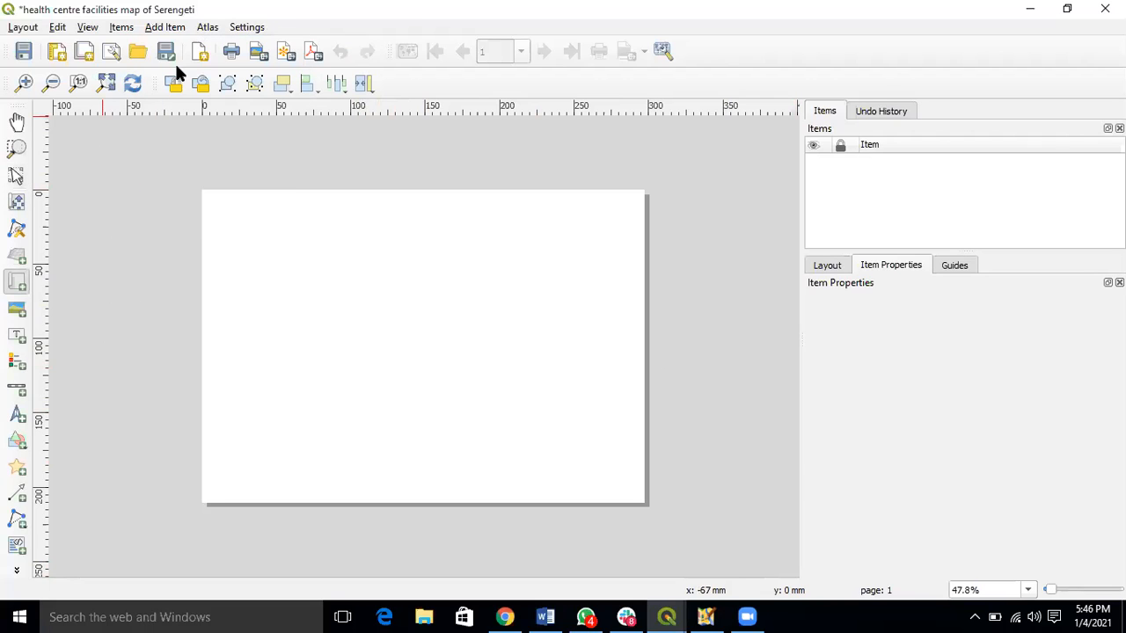
drag(223, 213, 619, 483)
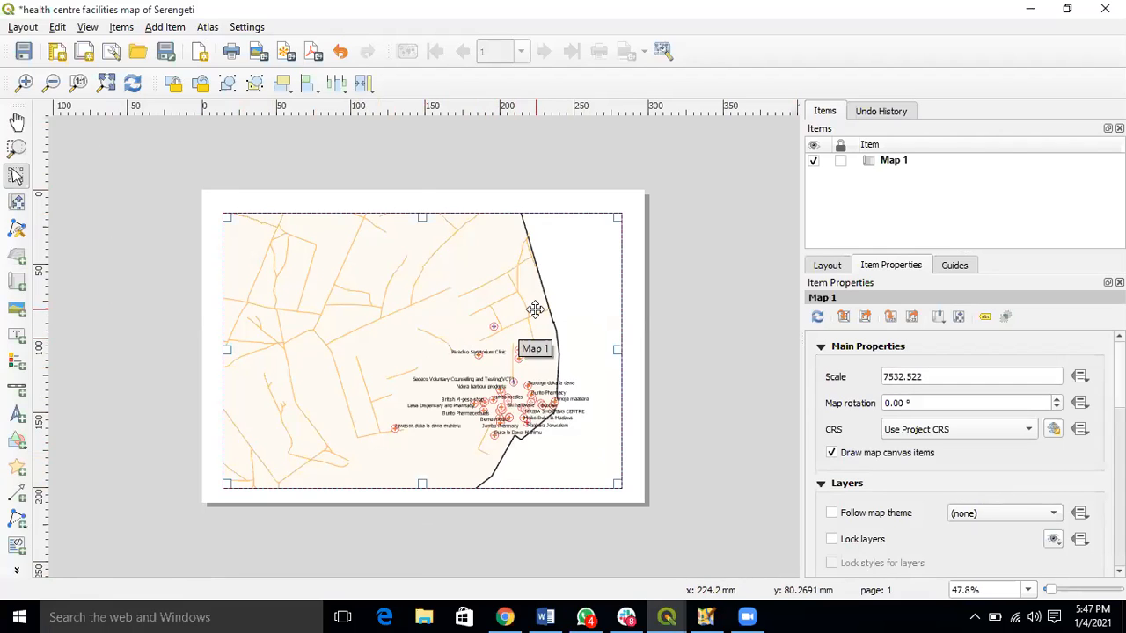
Set the scale of the layout's map item to 25000 so the whole ward fits inside its frame
click(928, 378)
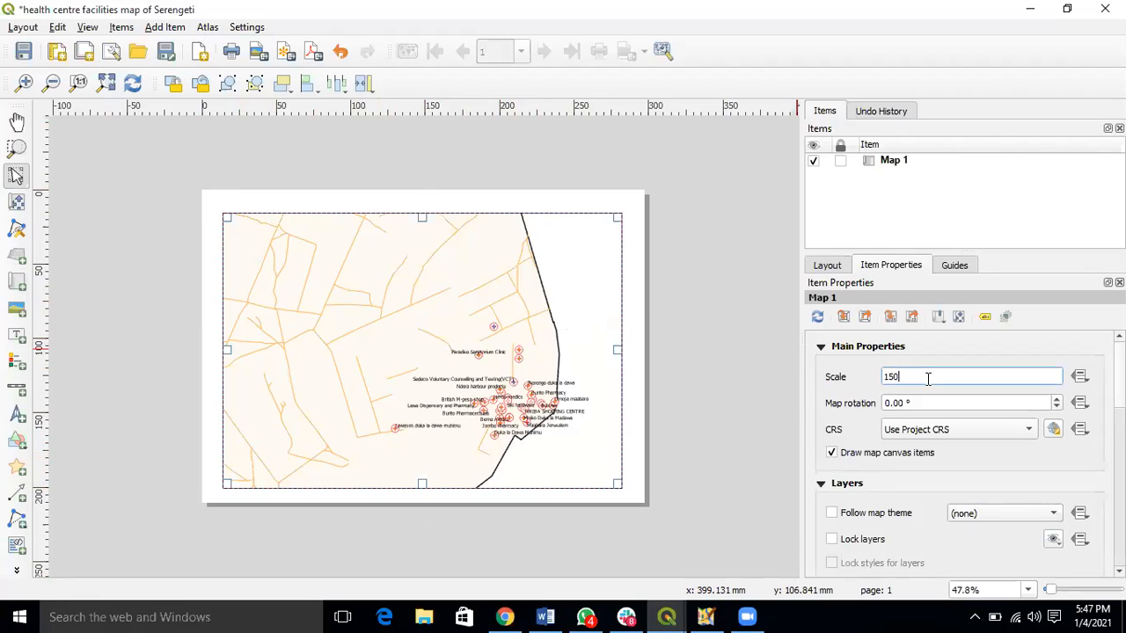
key(Return)
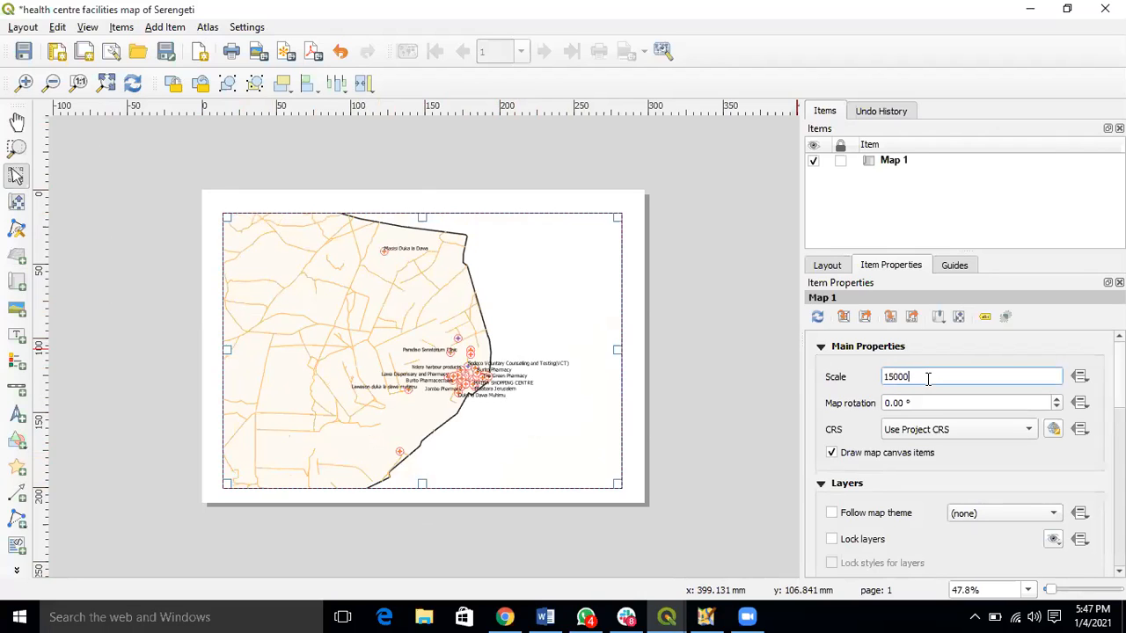
key(Return)
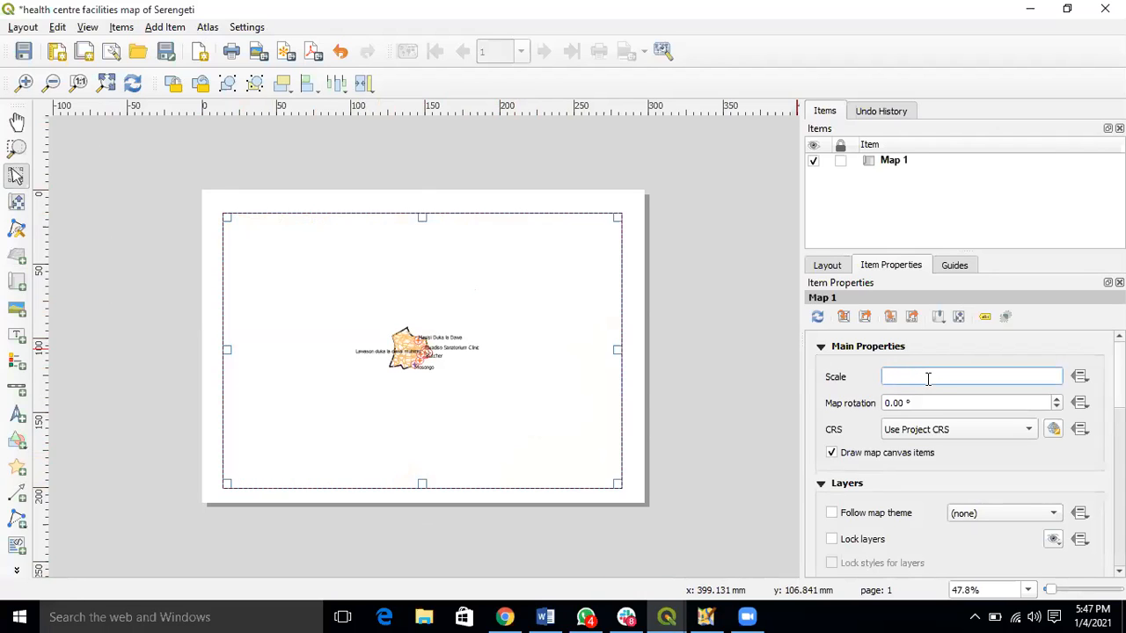
key(Return)
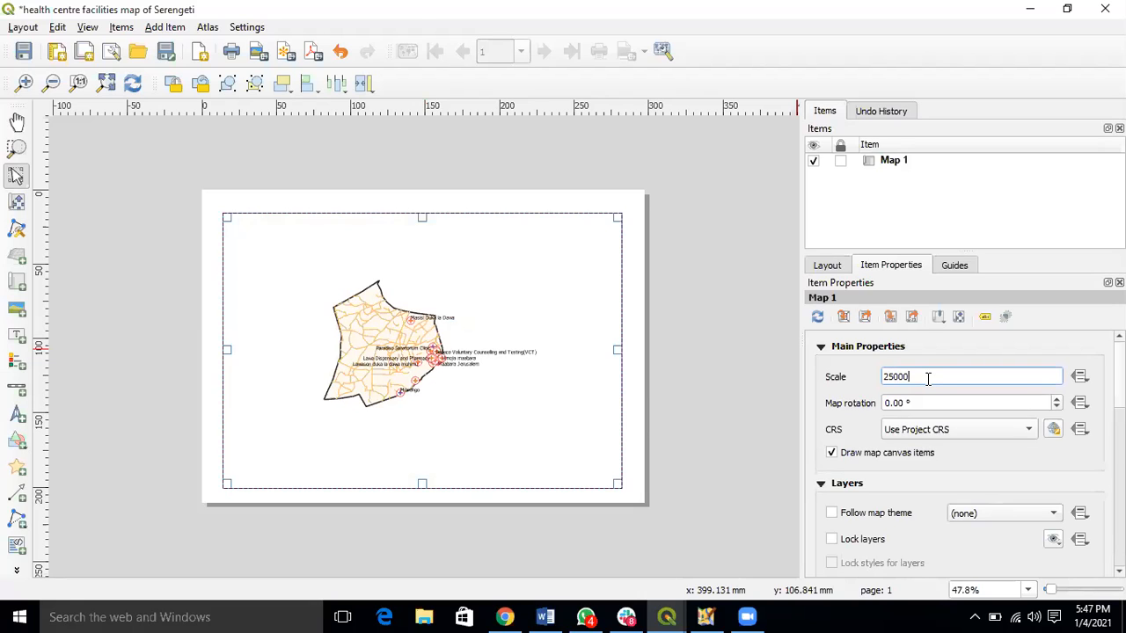
key(Return)
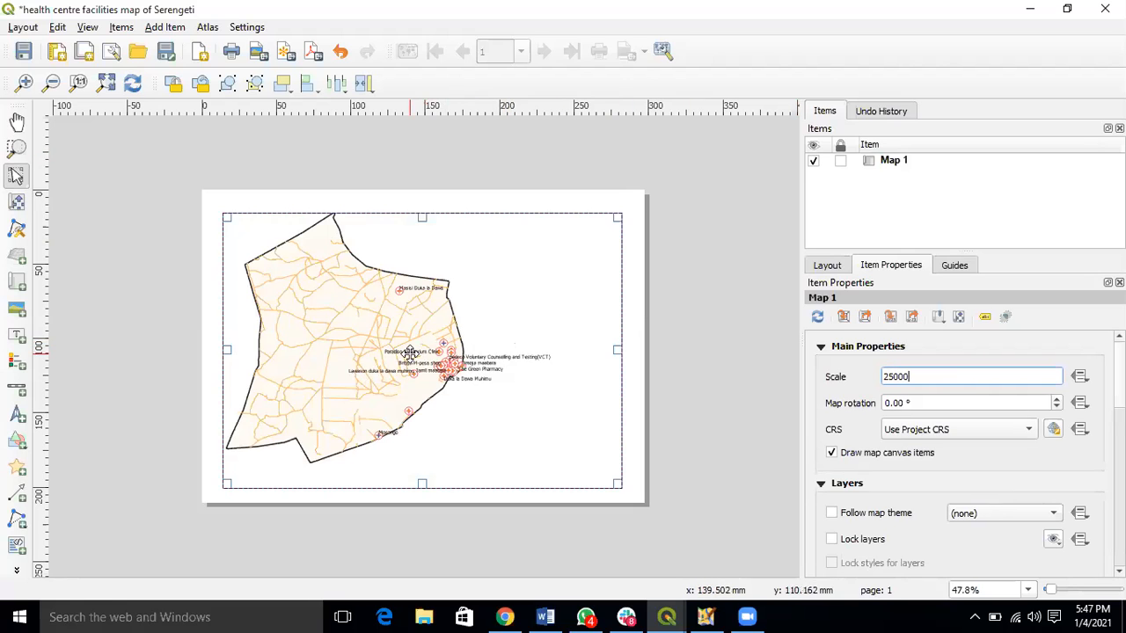
Move the map item slightly upward on the page and keep it selected
drag(409, 351, 406, 341)
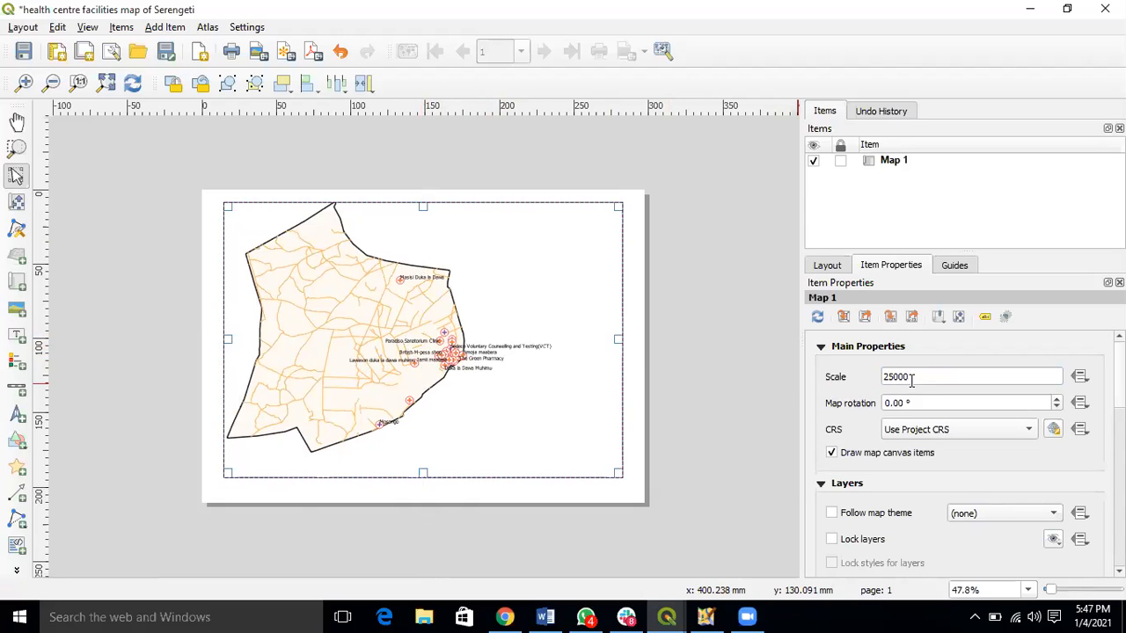
click(703, 305)
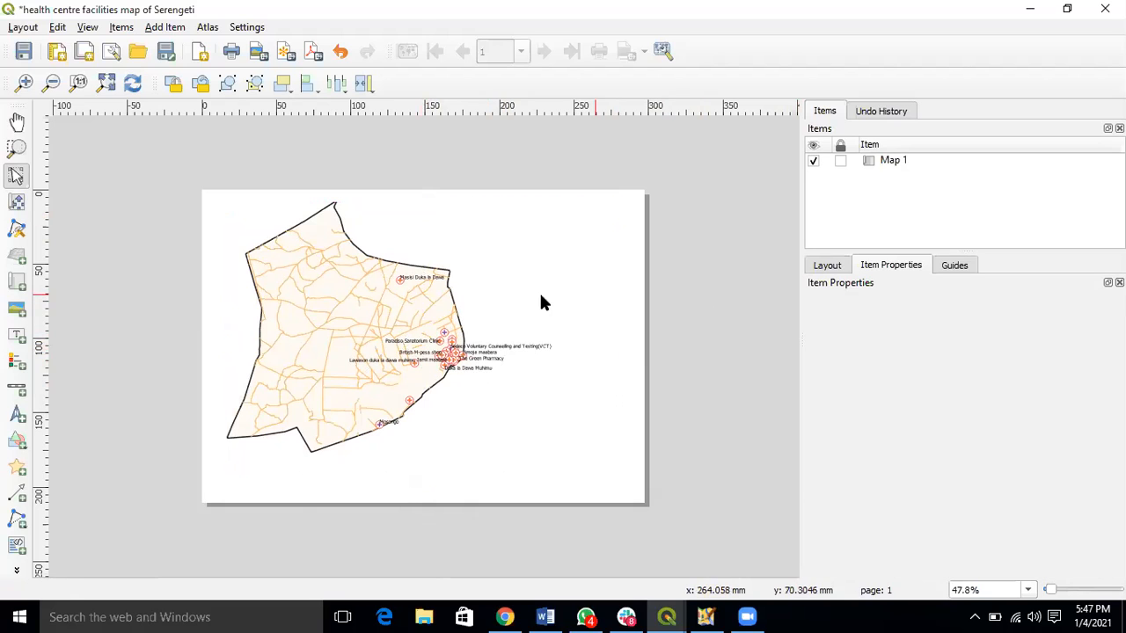
click(444, 310)
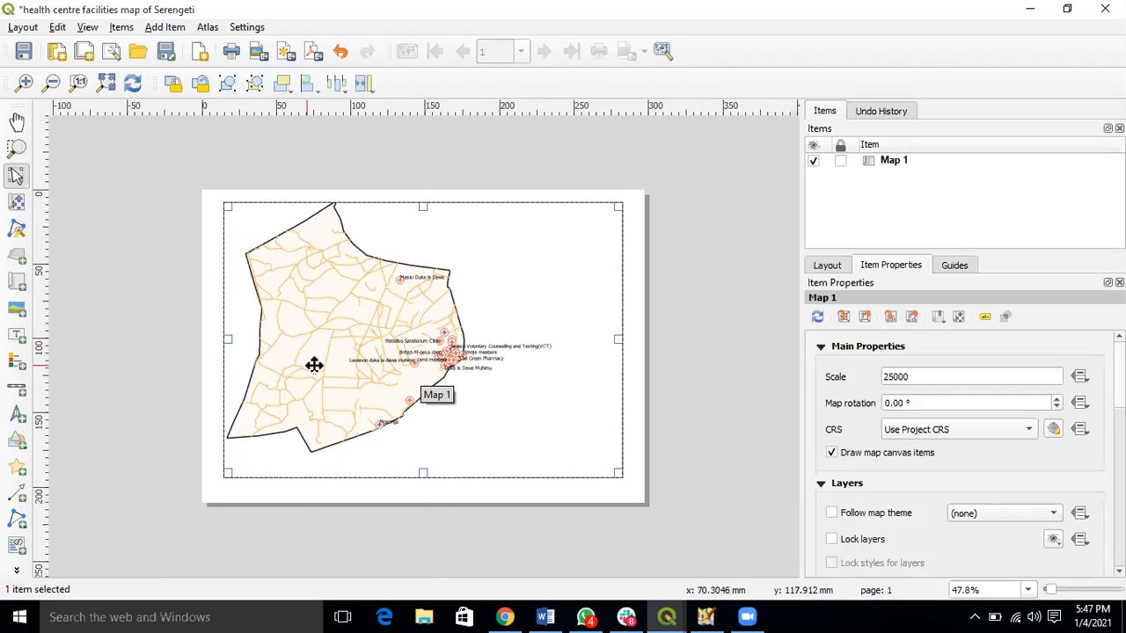
Add a legend to the layout, move it to the empty area southeast of the ward, and widen its frame
click(168, 27)
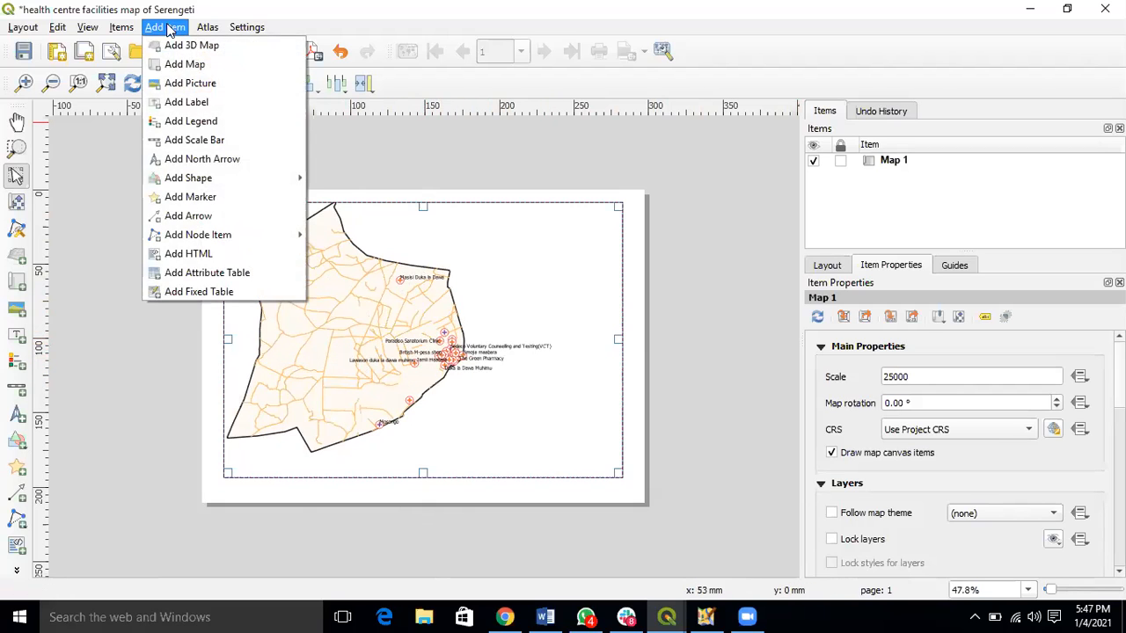
click(184, 117)
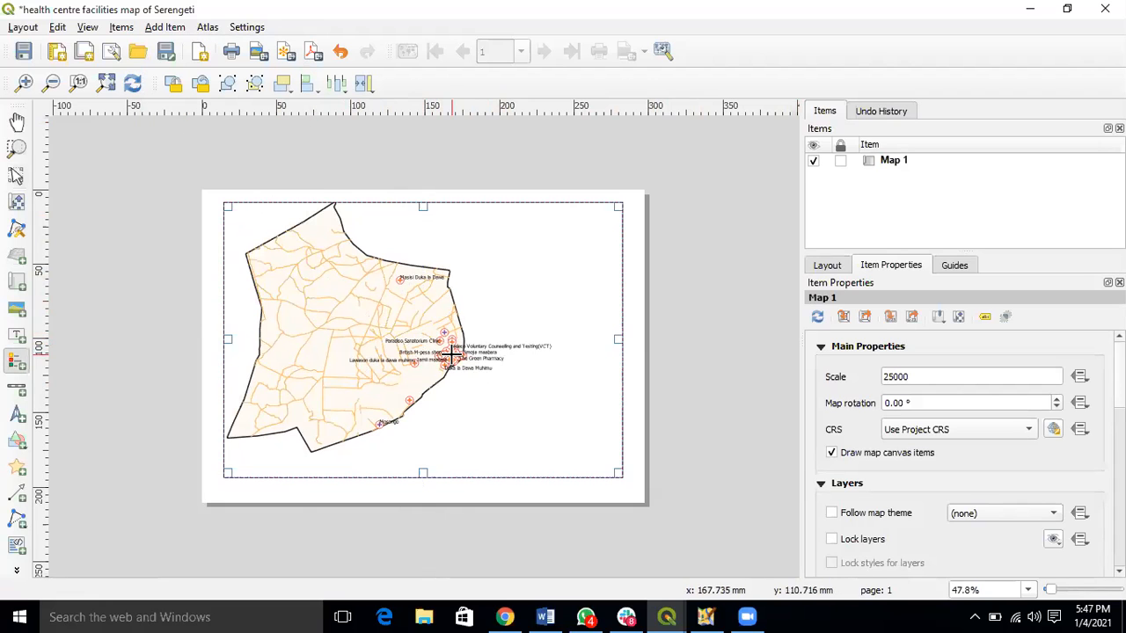
drag(523, 237, 620, 406)
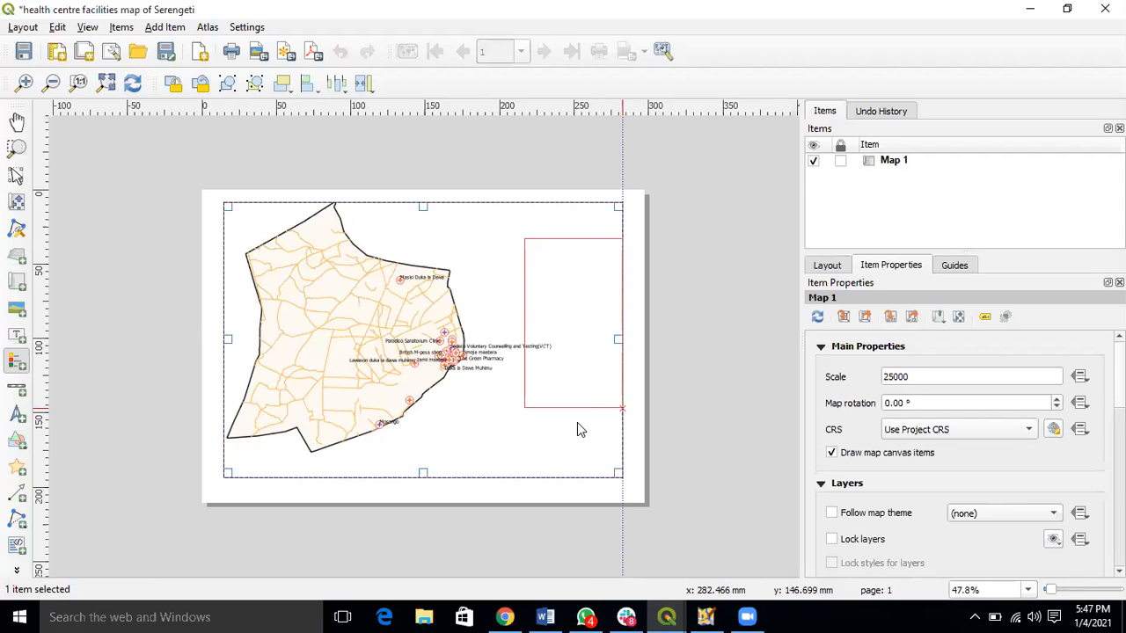
drag(577, 429, 578, 429)
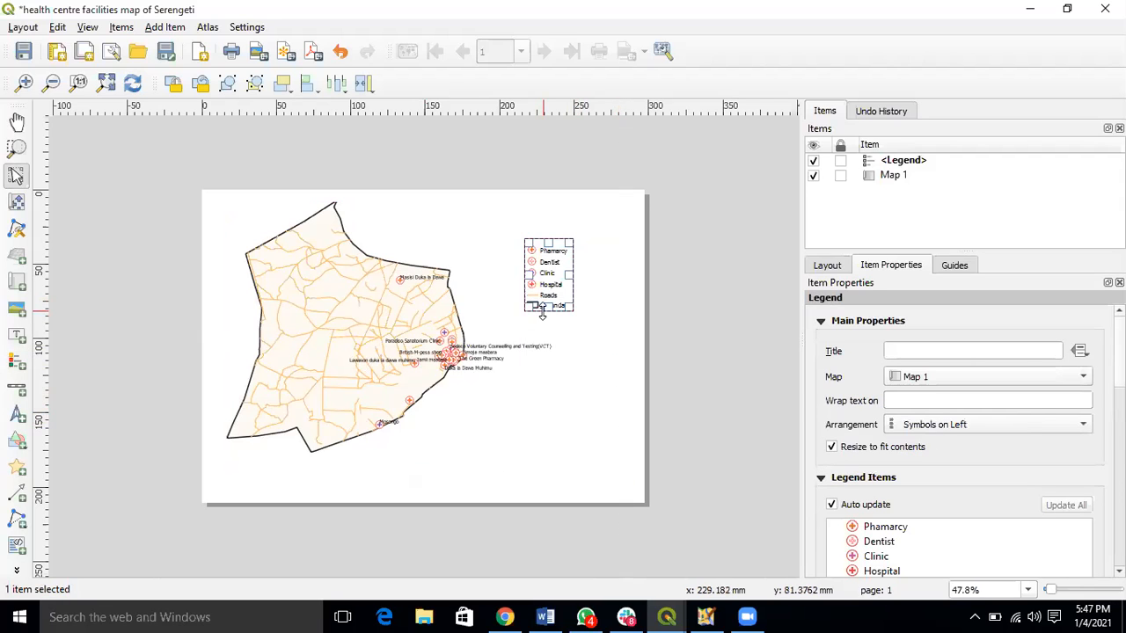
drag(553, 276, 613, 414)
drag(533, 413, 507, 413)
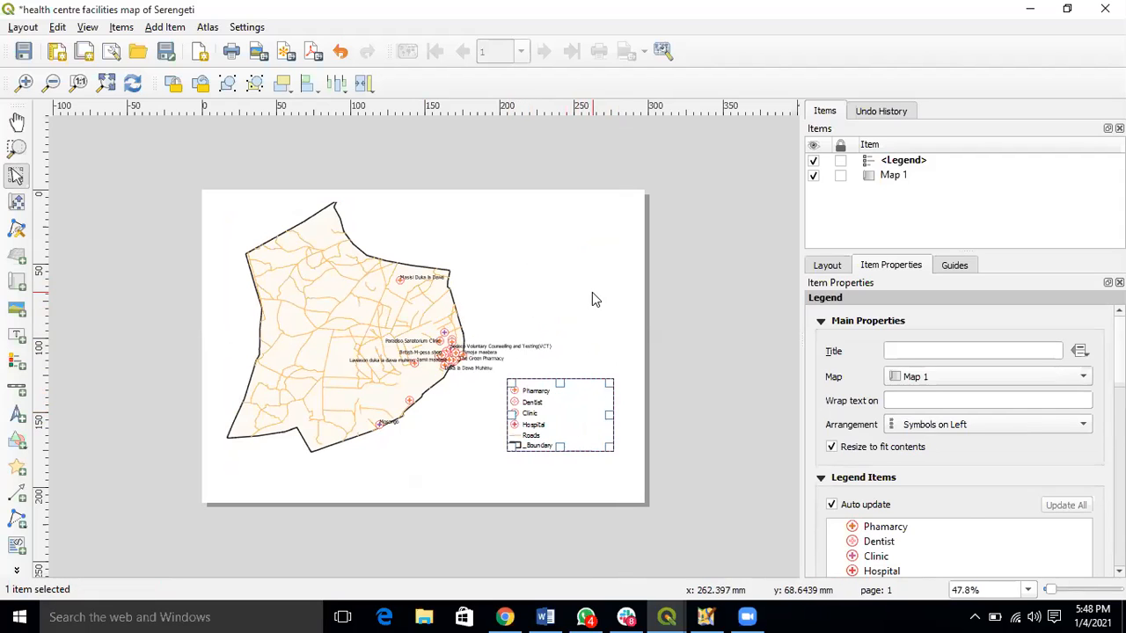
click(592, 300)
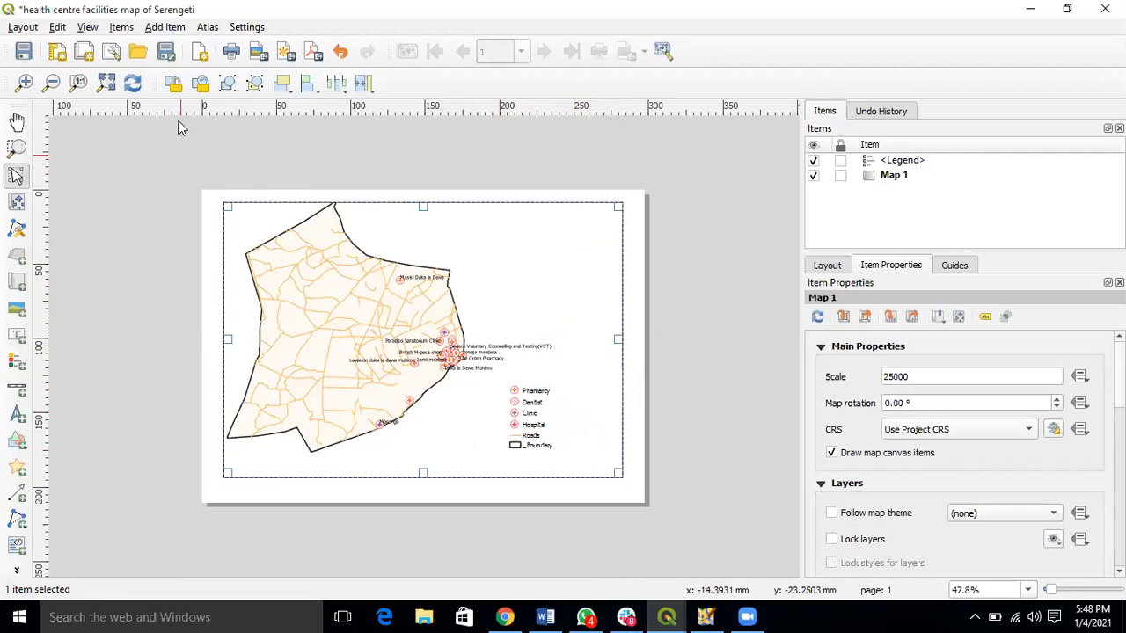
Add a scale bar below the ward, between its southern boundary and the legend
click(181, 29)
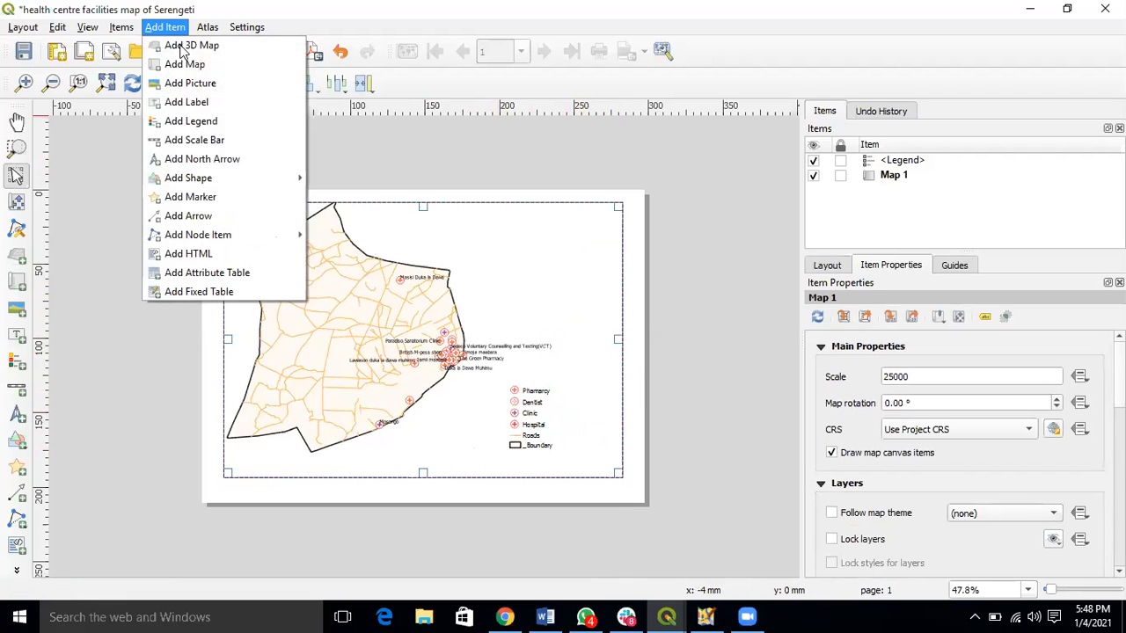
click(198, 143)
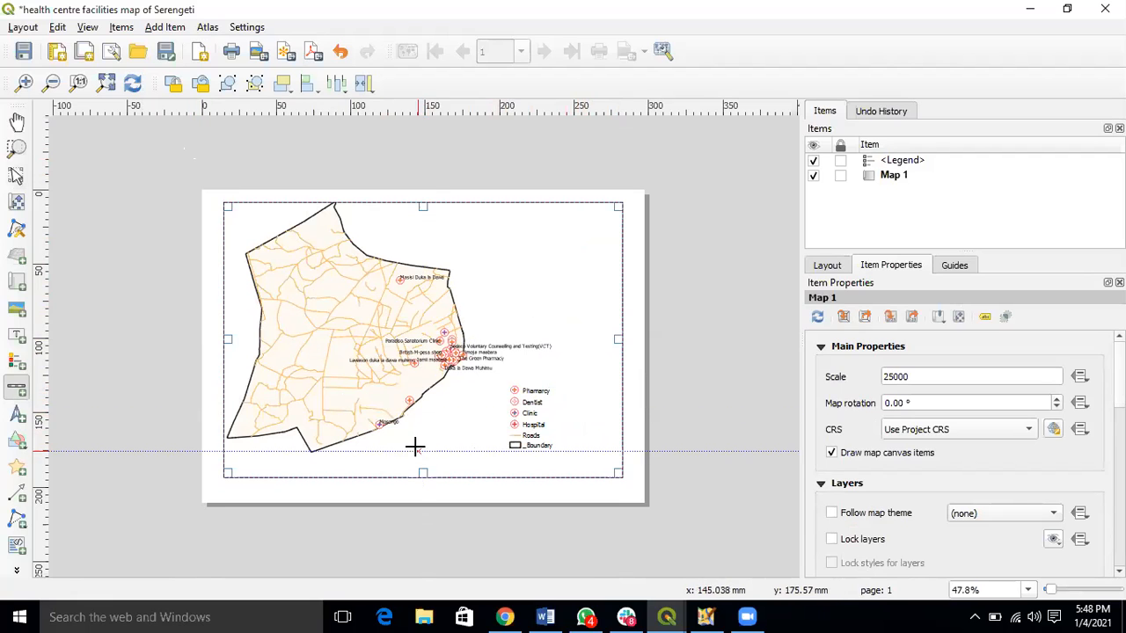
mouse_move(355, 450)
mouse_down()
mouse_move(462, 477)
mouse_move(497, 464)
mouse_up()
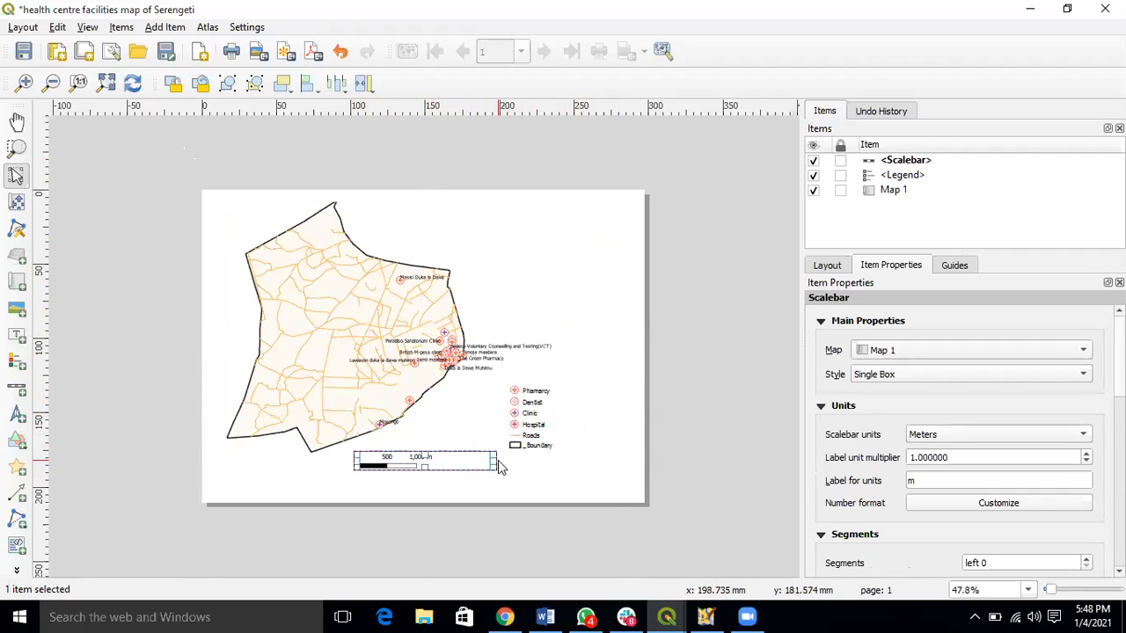
click(612, 366)
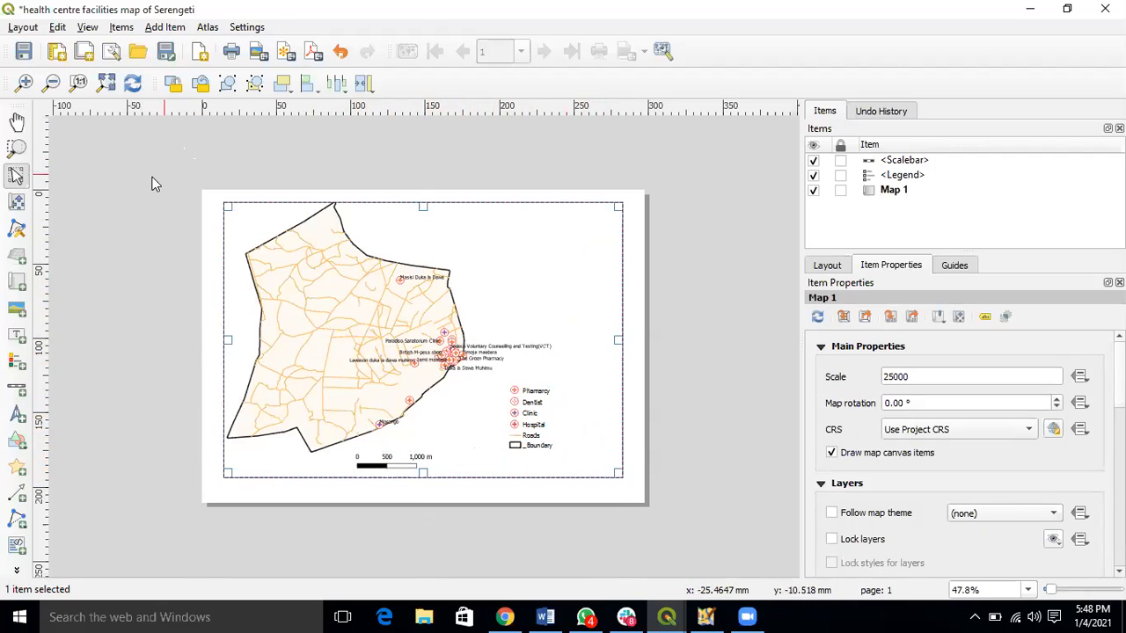
Add a north arrow northeast of the ward and change its symbol to the circled arrow from the arrows SVG group
click(163, 26)
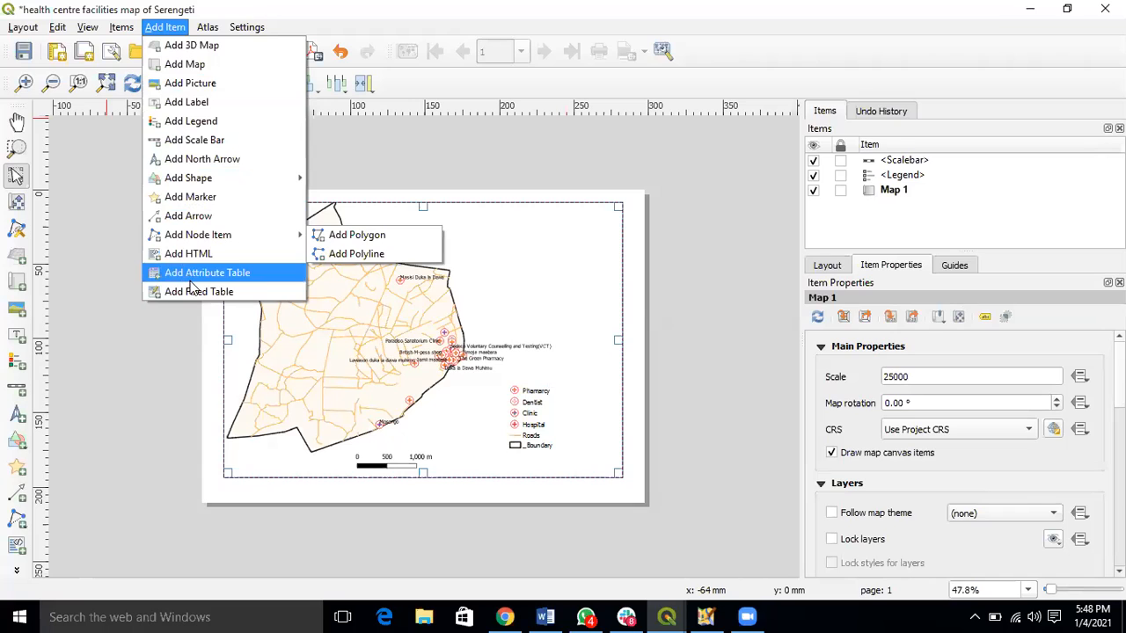
click(172, 164)
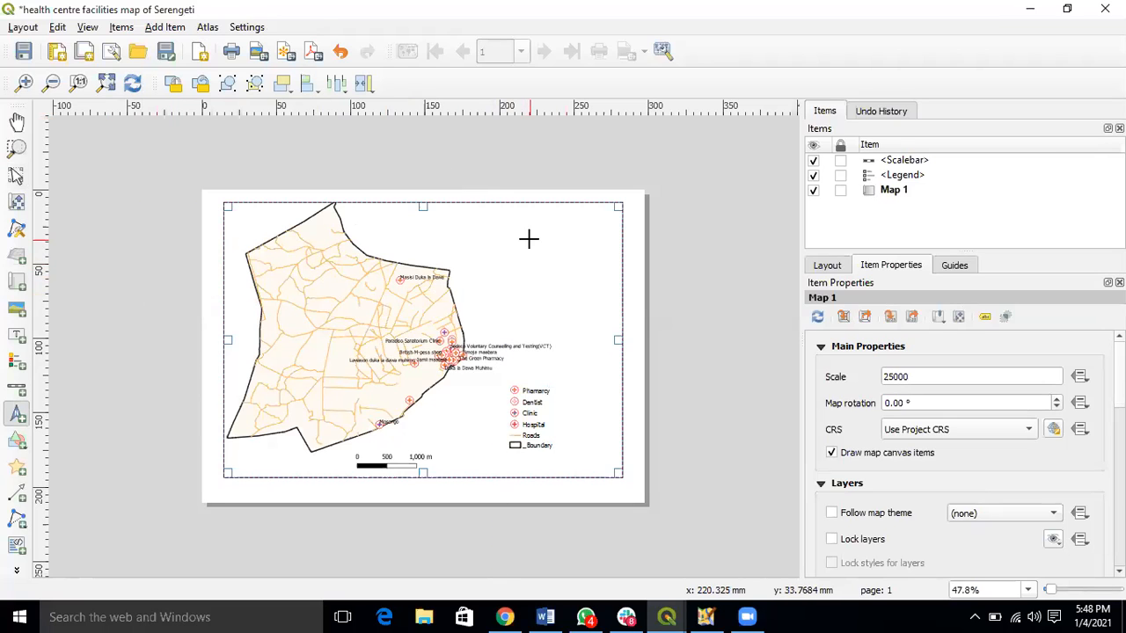
drag(530, 240, 511, 266)
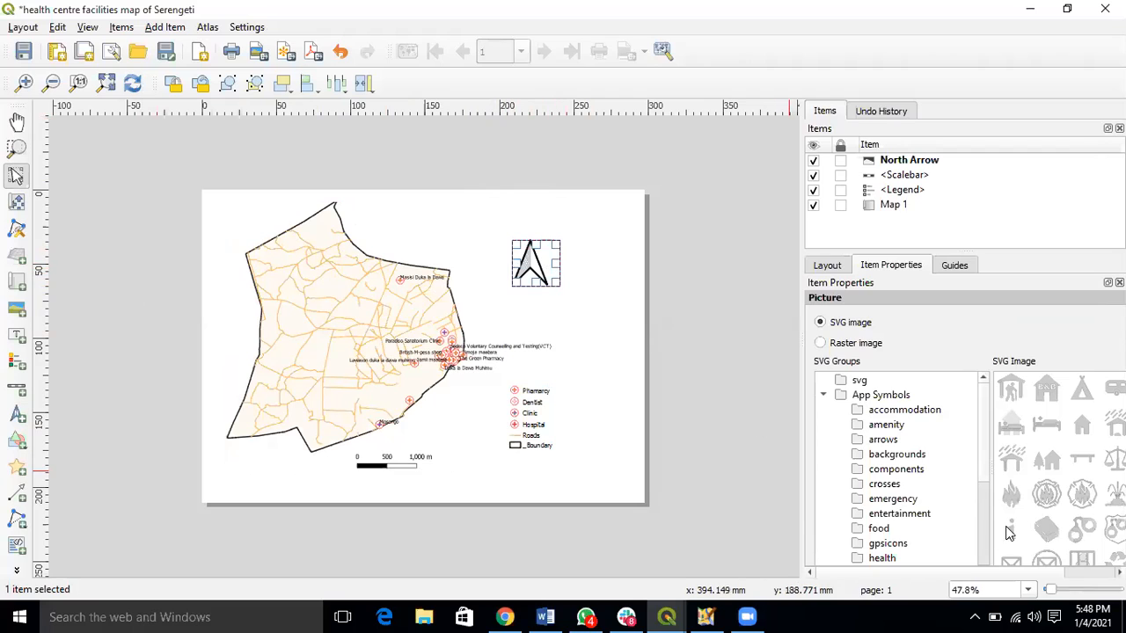
scroll(1027, 466, down, 1)
click(883, 439)
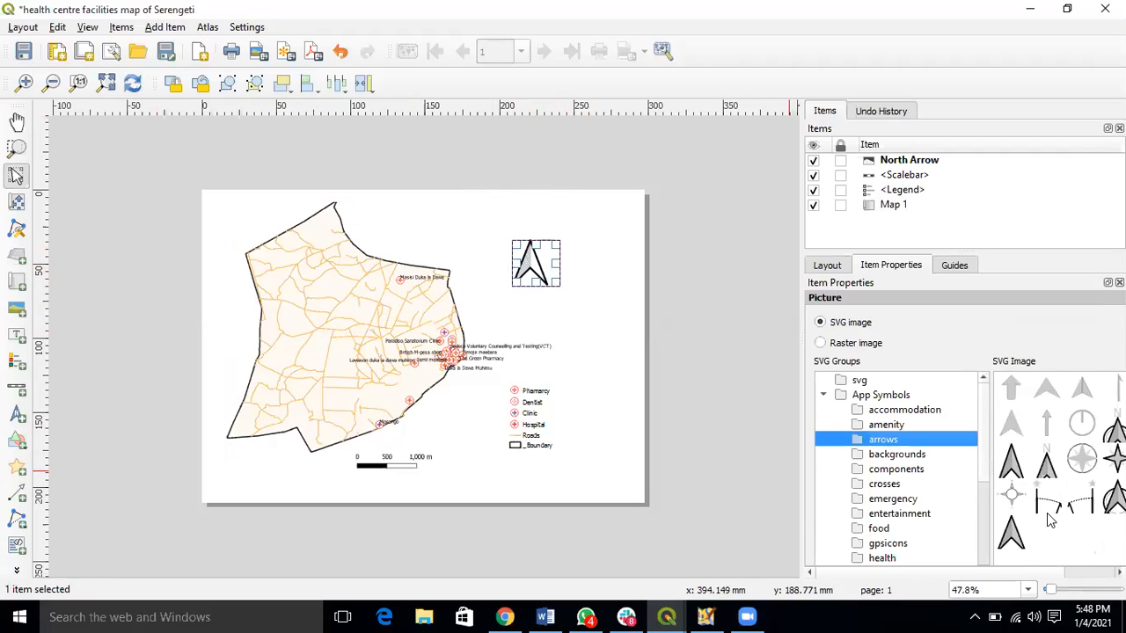
click(1115, 499)
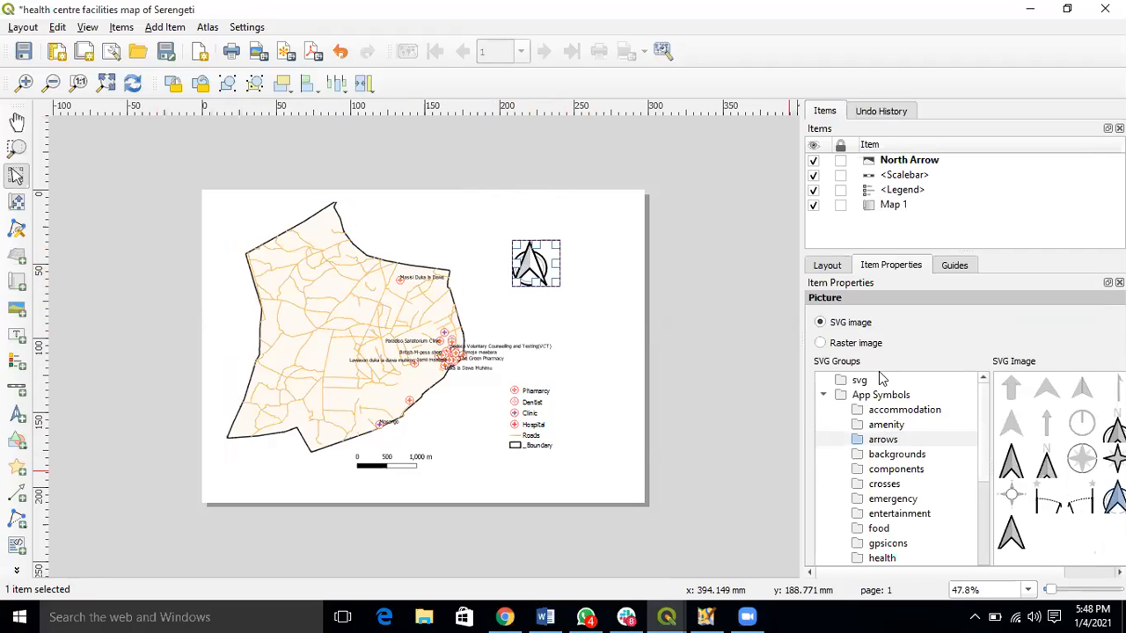
click(590, 261)
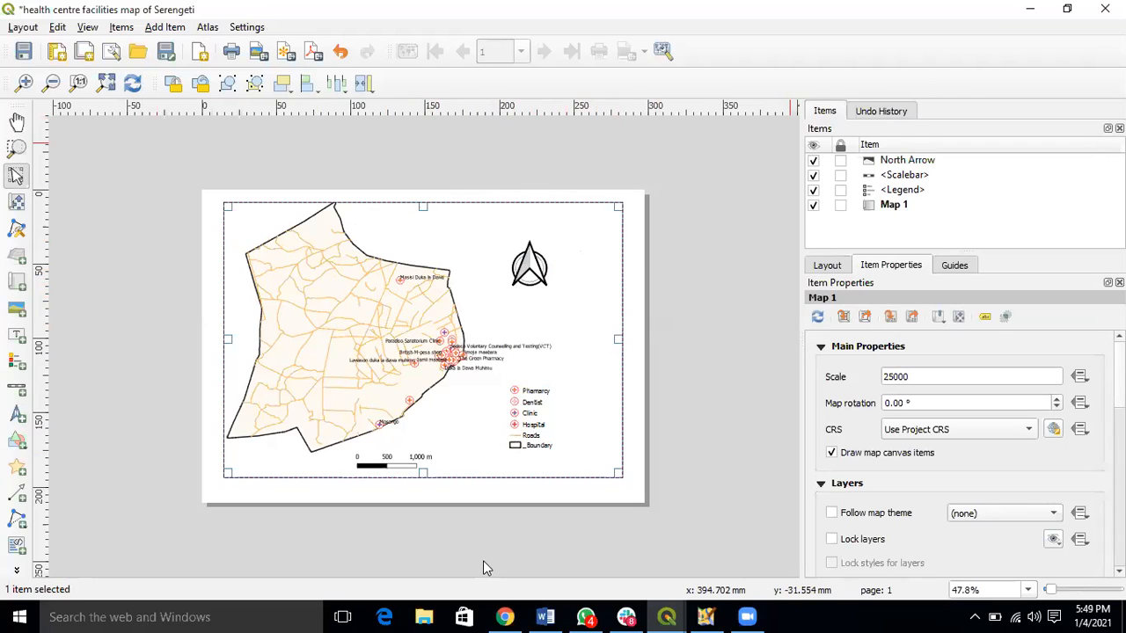
mouse_move(748, 616)
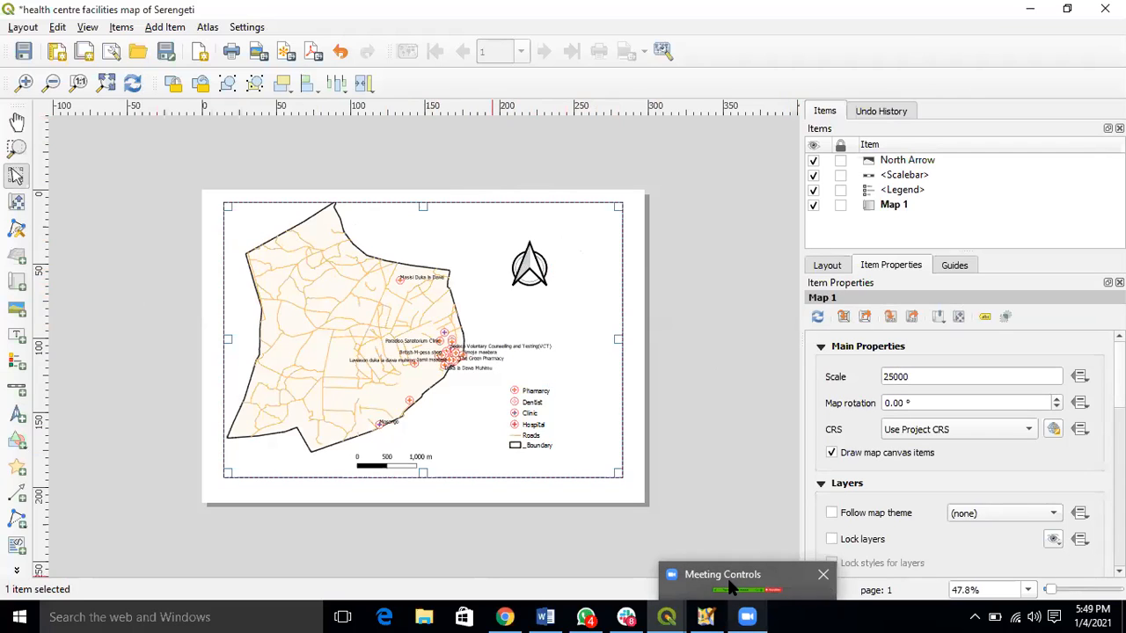
click(728, 578)
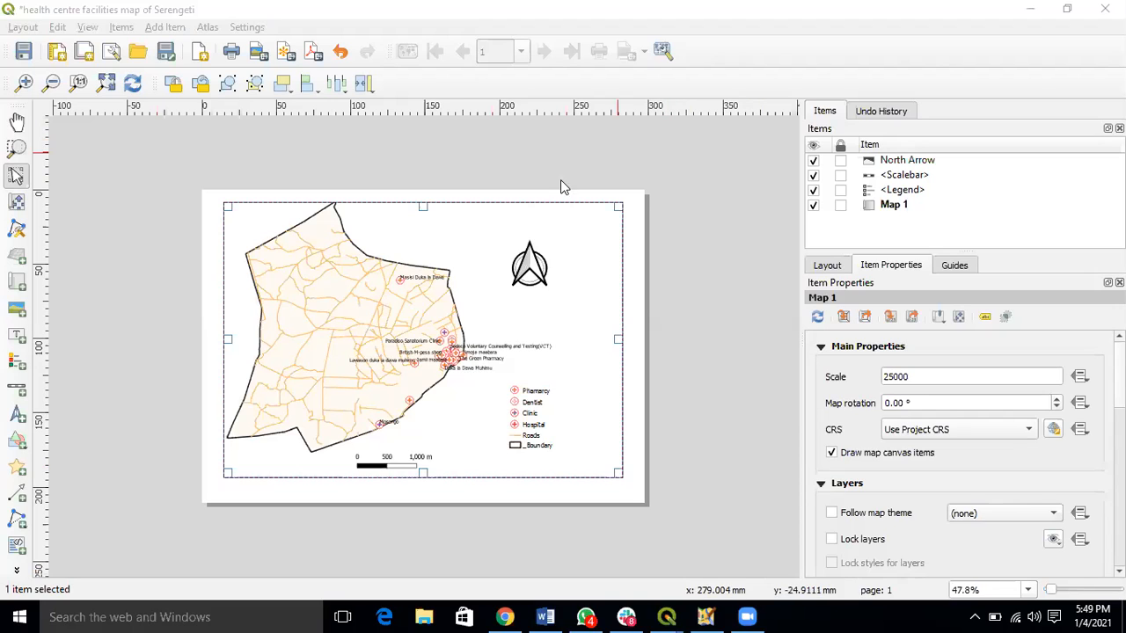
click(421, 248)
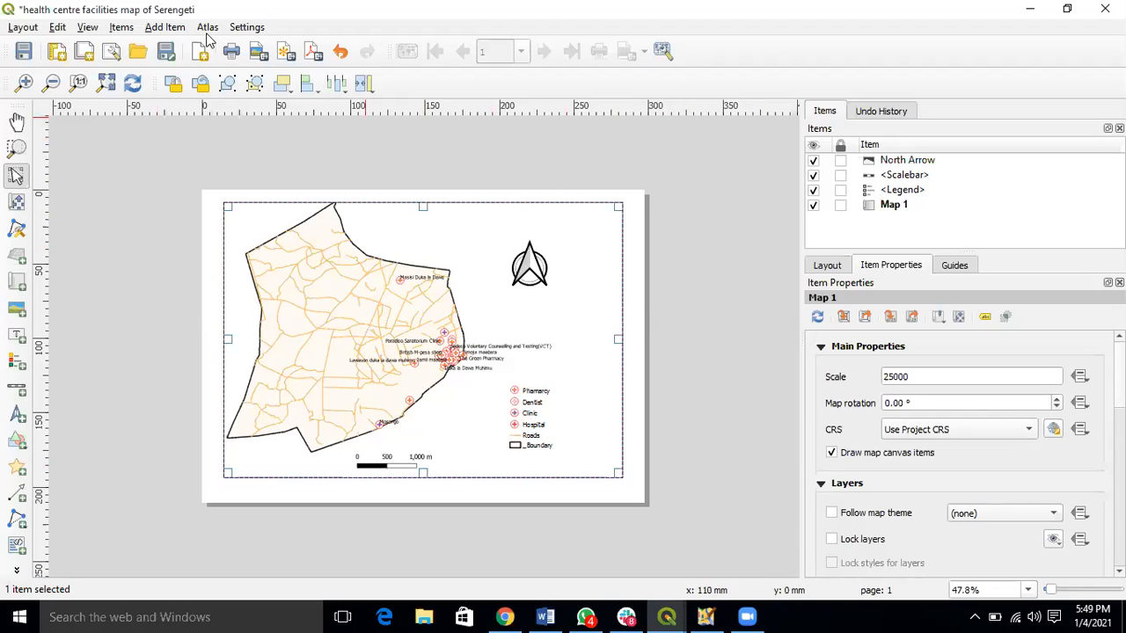
Add a wide, single-line label near the page's upper edge, above the north arrow
click(165, 27)
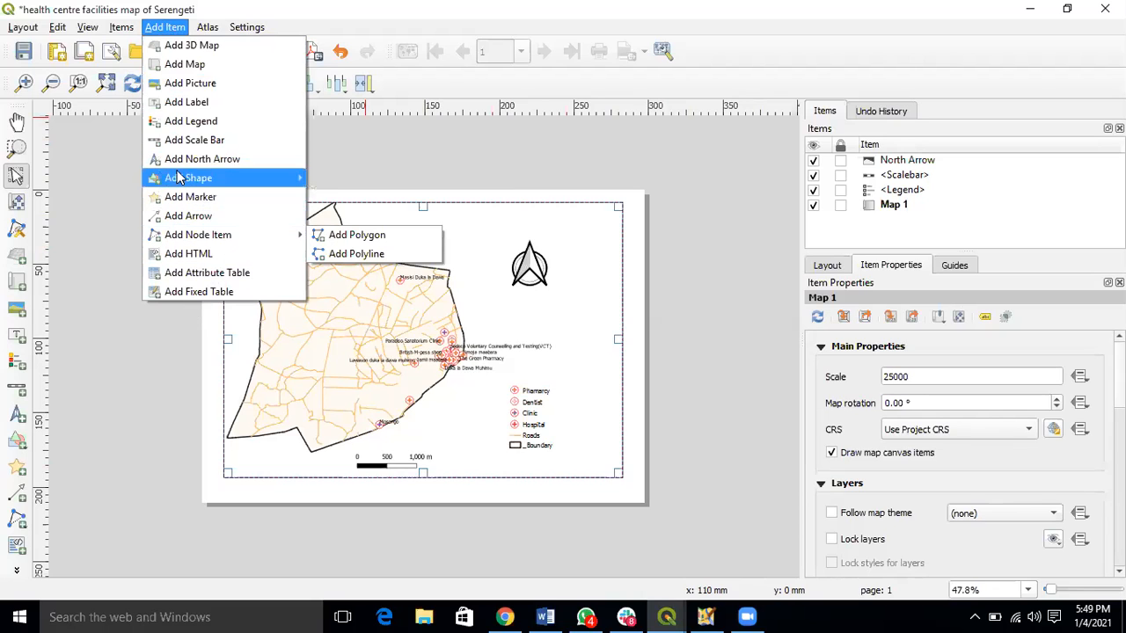
click(188, 102)
drag(370, 218, 597, 226)
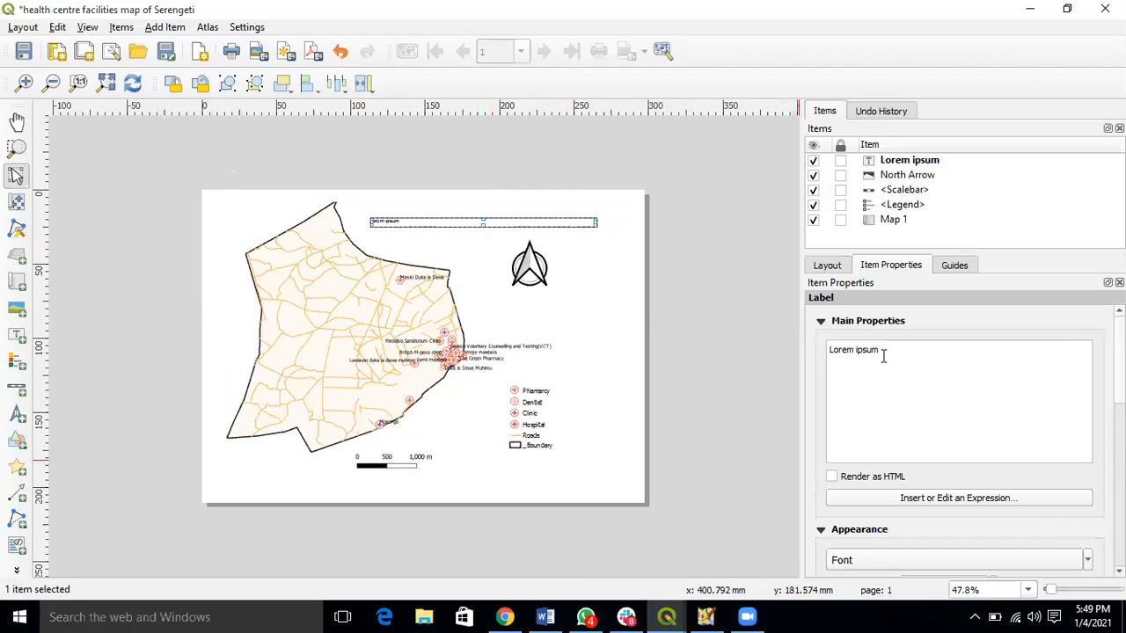
Replace the label's placeholder text with the title "SERENGETI HEALTH CENTRES FACILITIES MAP"
key(BackSpace)
key(BackSpace)
key(BackSpace)
key(BackSpace)
key(BackSpace)
key(BackSpace)
key(BackSpace)
key(BackSpace)
key(BackSpace)
key(BackSpace)
text(SERENGETI)
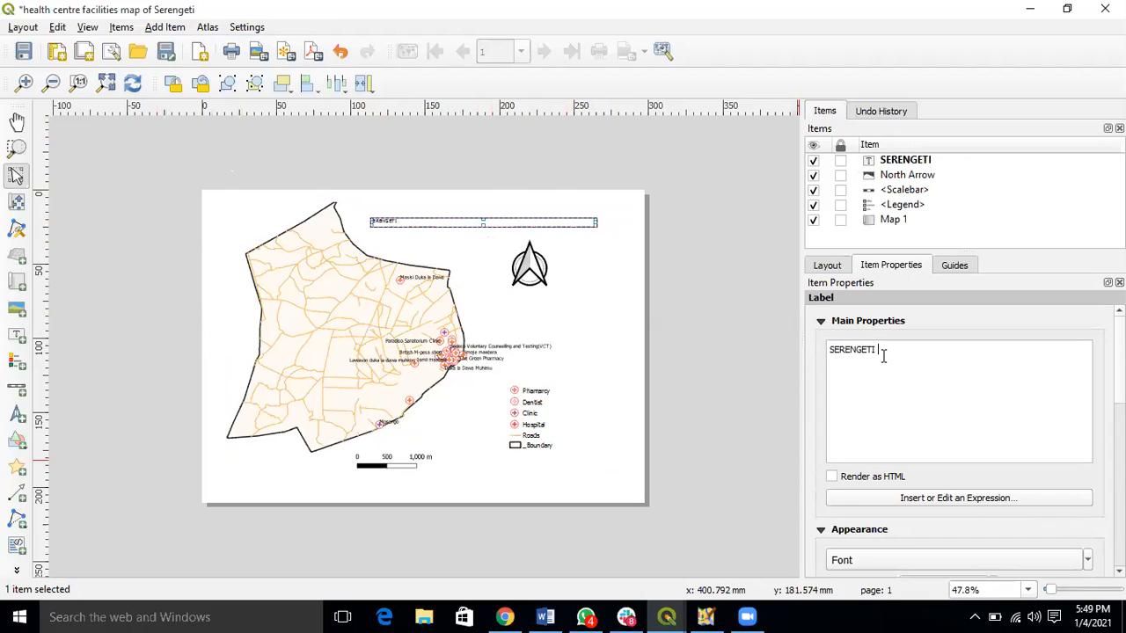
text(HEALTH CENTRES FACILITIES MAP)
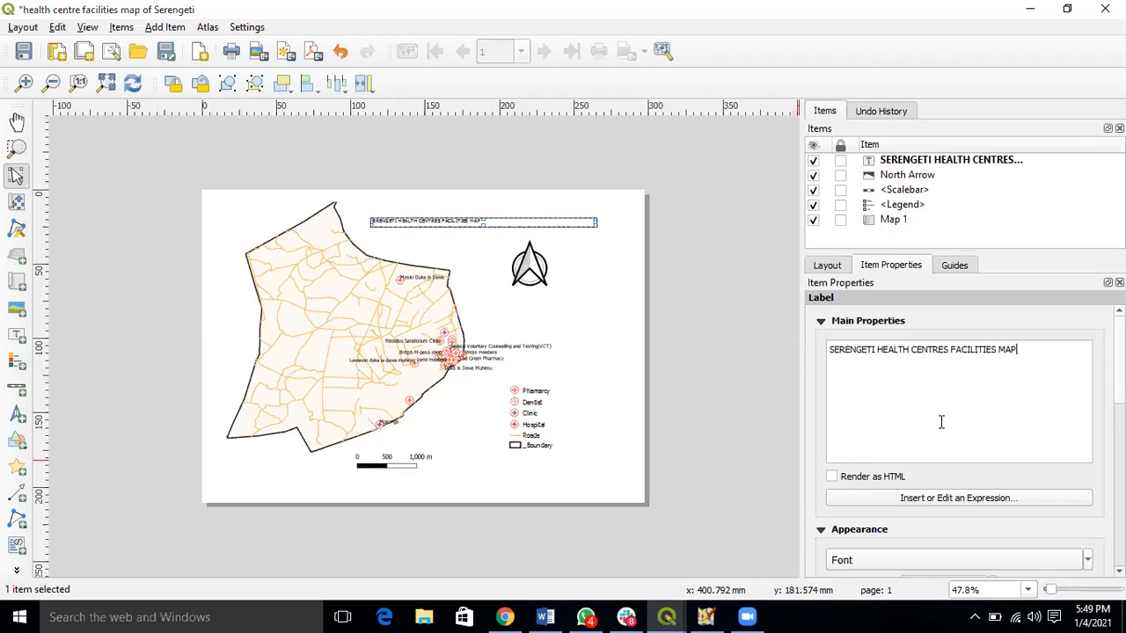
Set the title label's font size to 18
scroll(973, 529, down, 1)
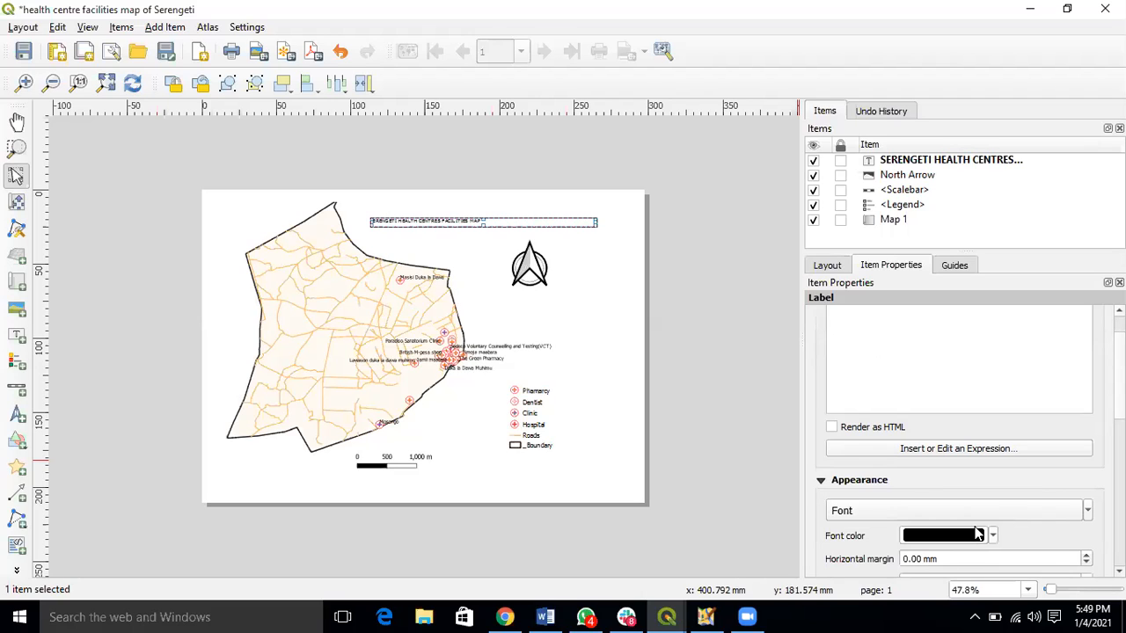
click(1087, 512)
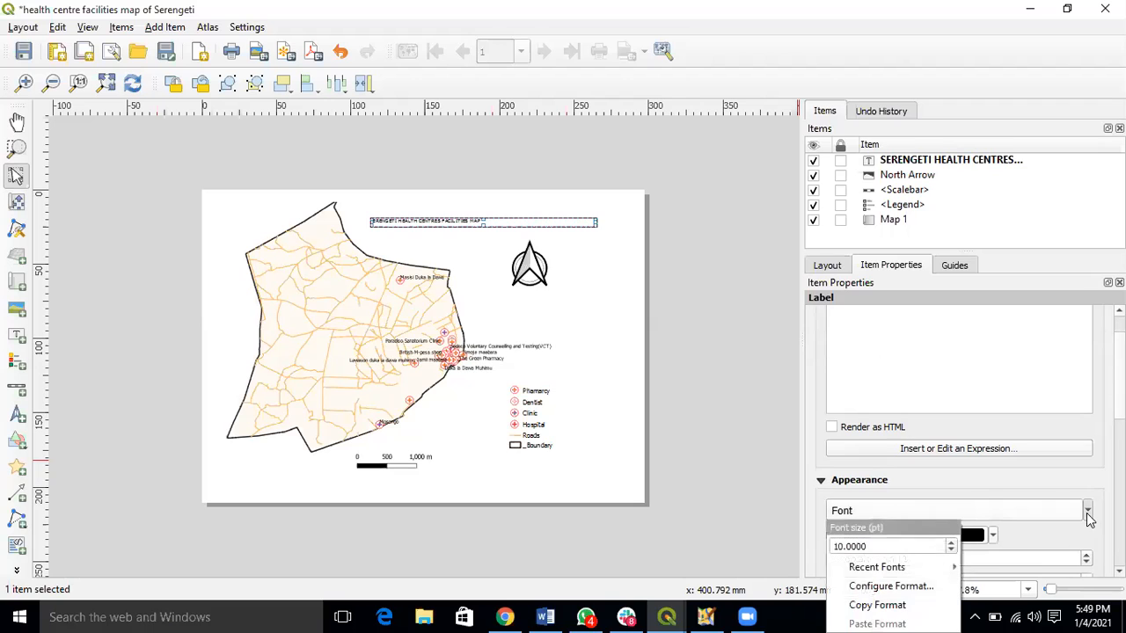
click(994, 510)
click(979, 510)
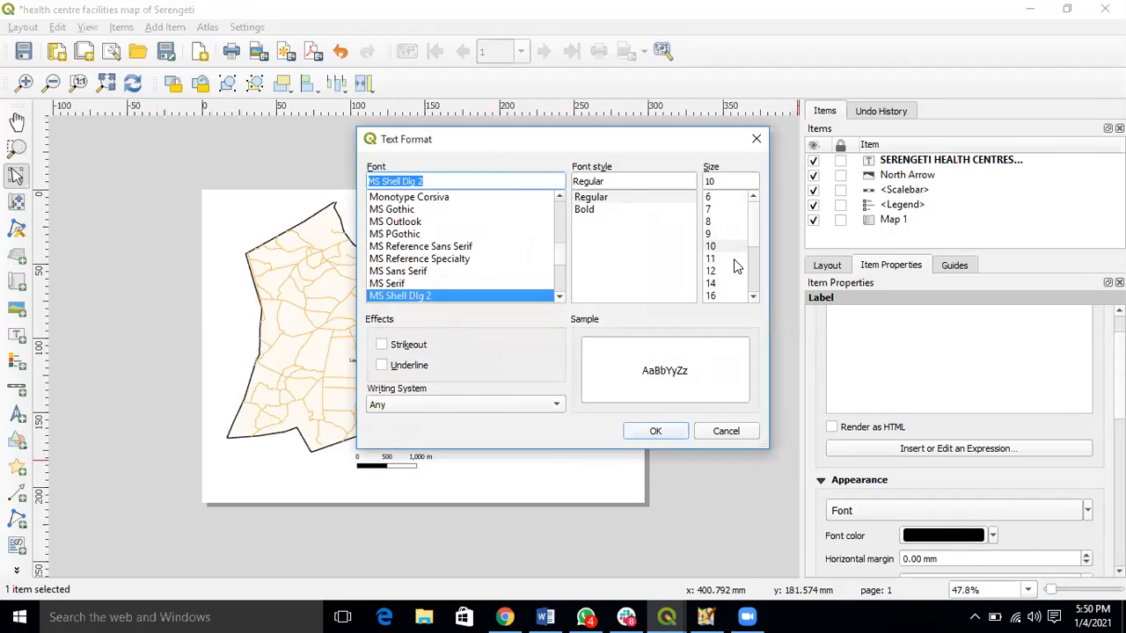
click(752, 300)
click(752, 300)
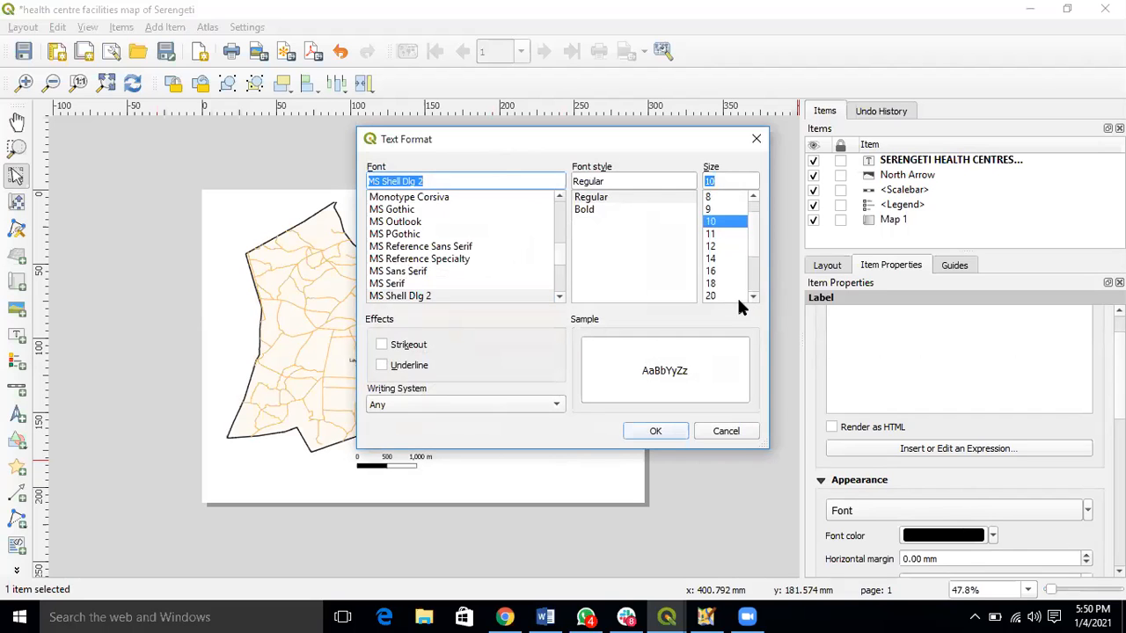
click(711, 283)
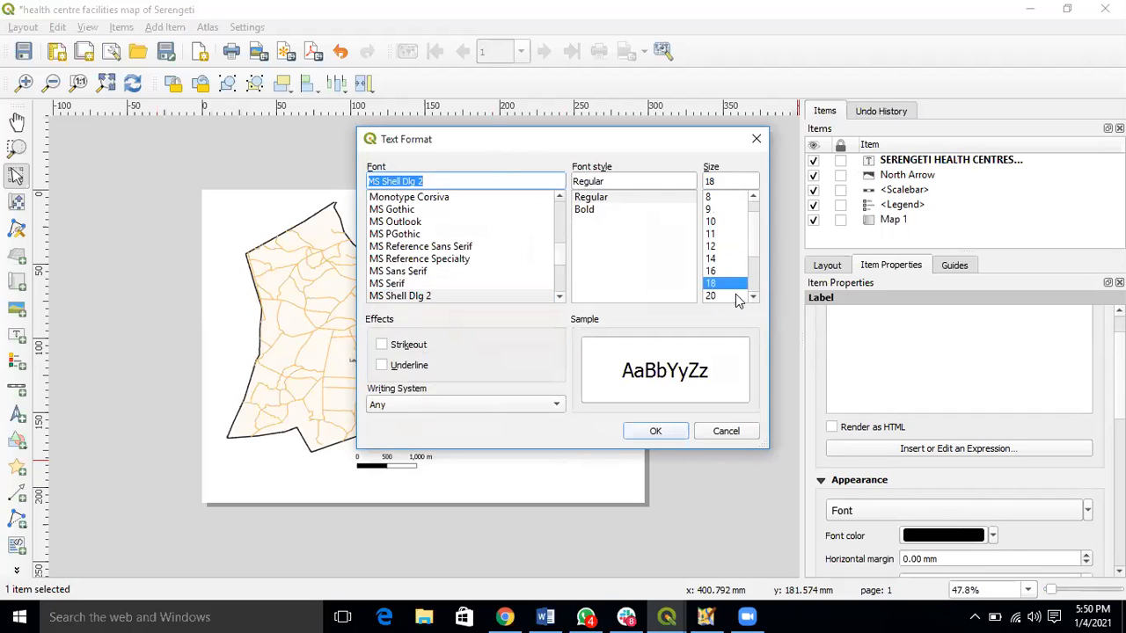
click(656, 431)
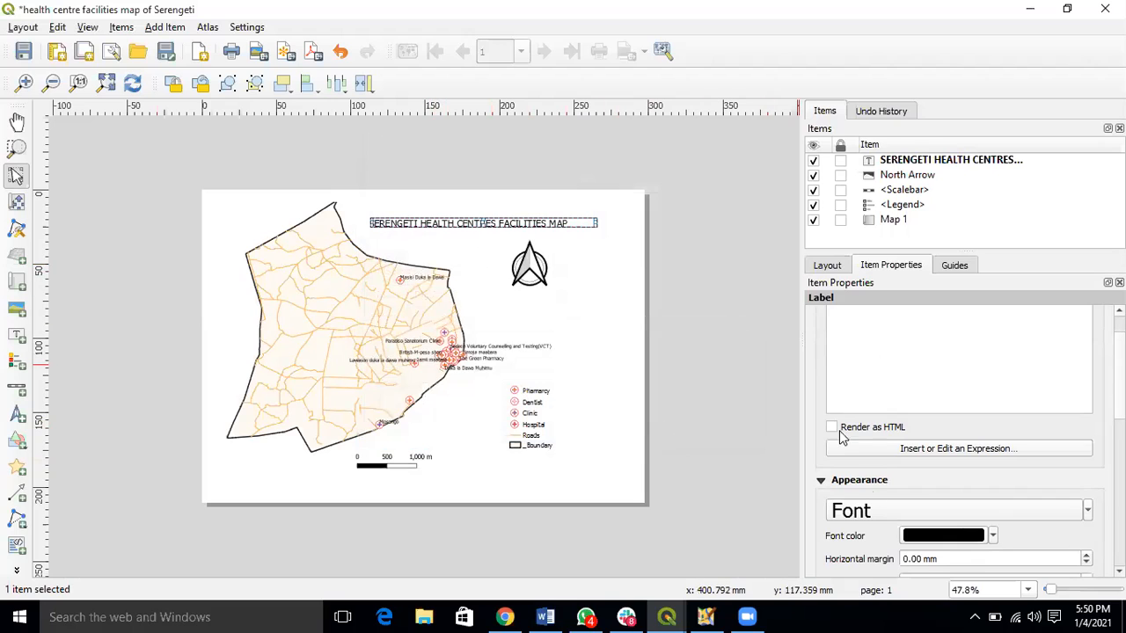
Align the title text to the center horizontally and to the middle vertically within its label
scroll(895, 517, down, 4)
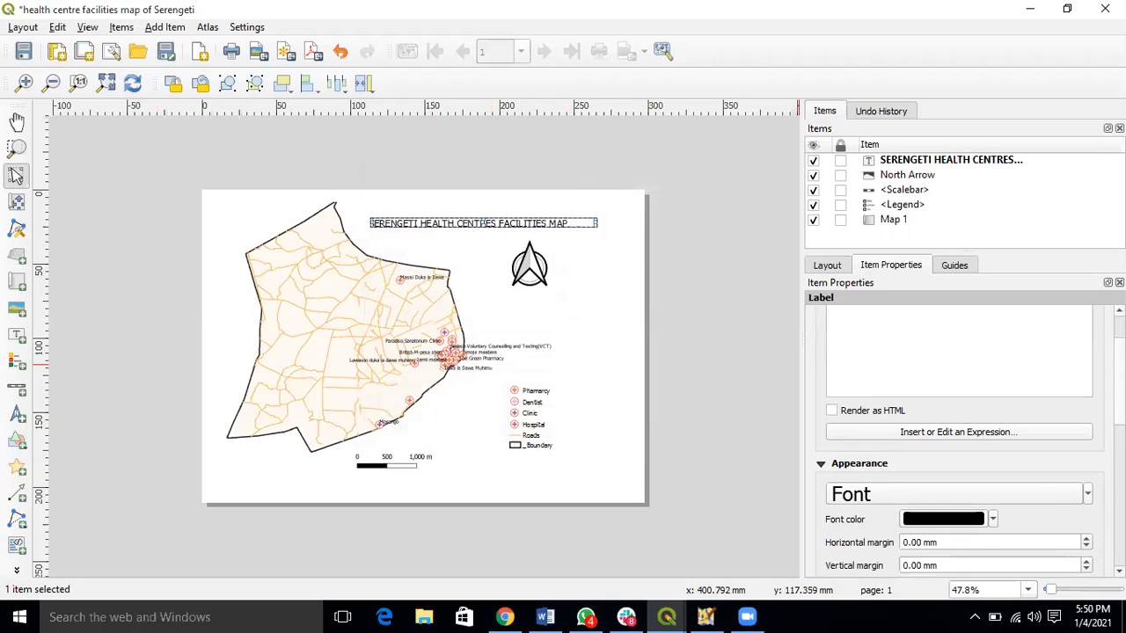
click(873, 520)
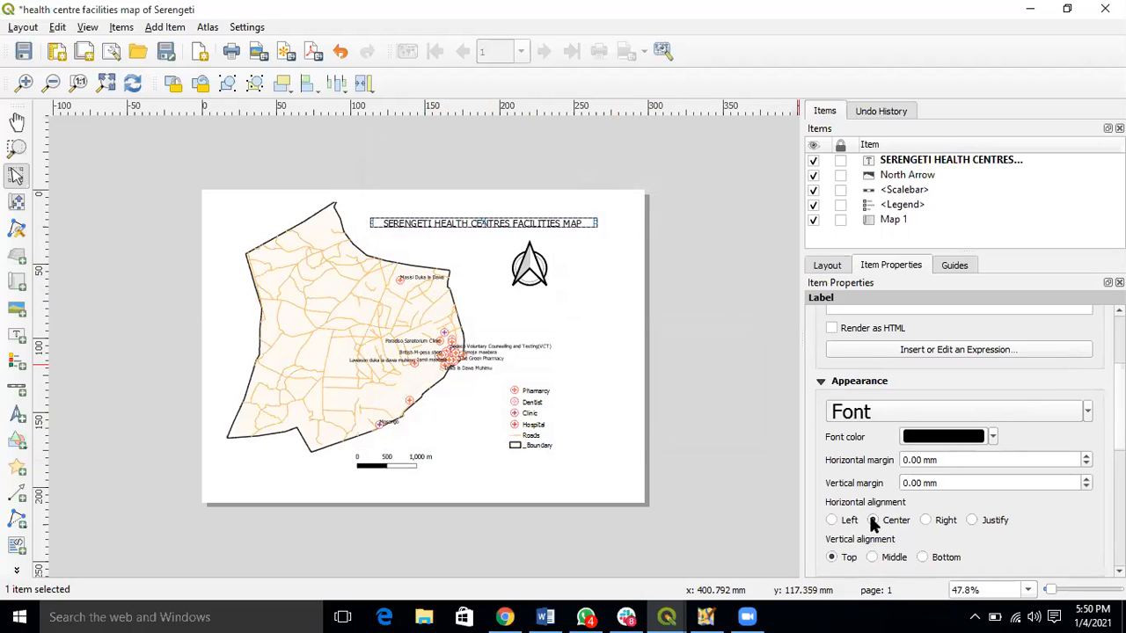
click(875, 554)
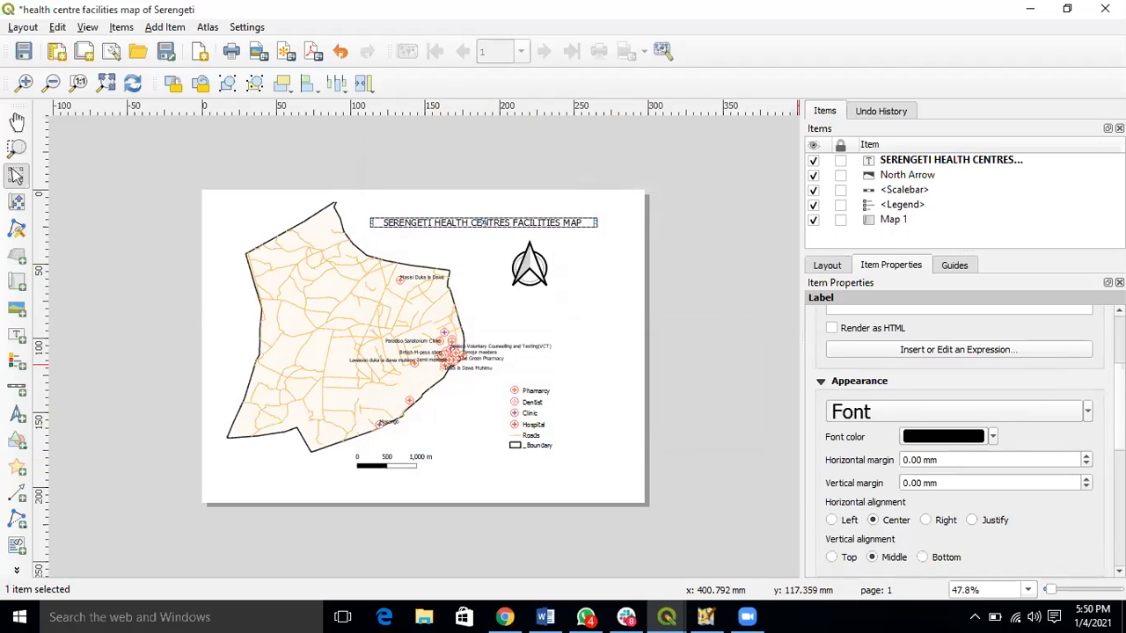
scroll(958, 440, down, 2)
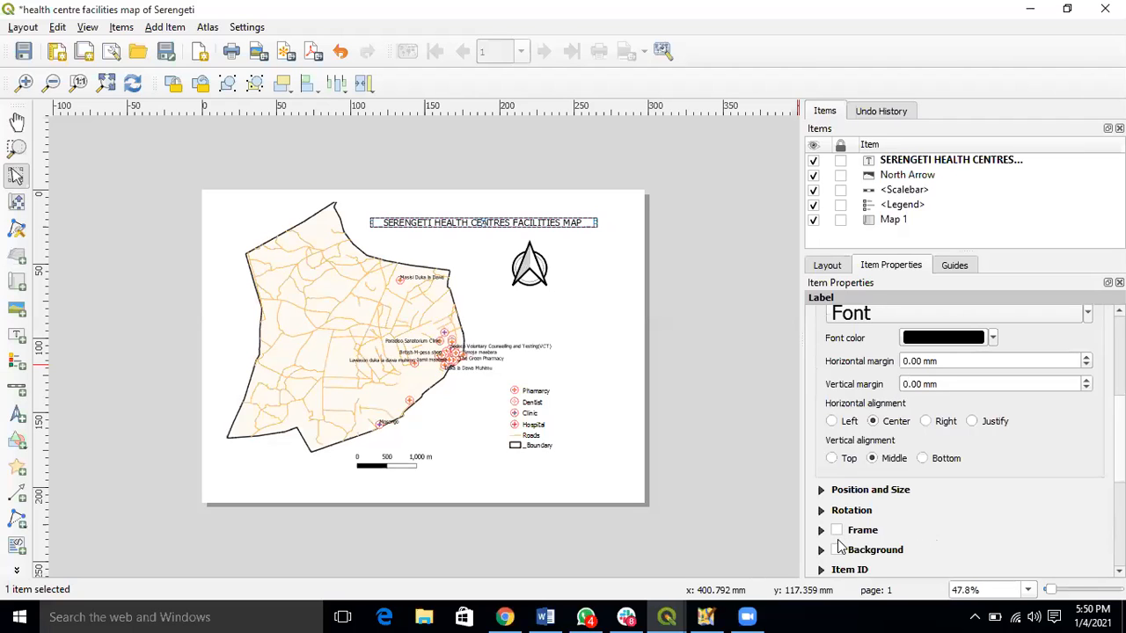
click(614, 285)
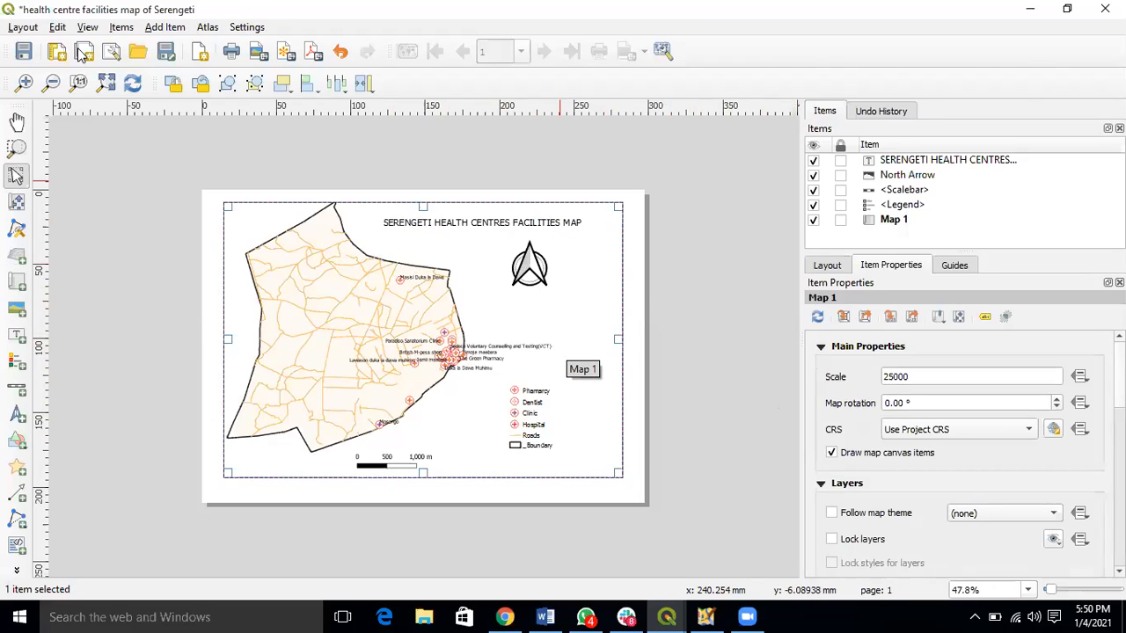
Export the layout as the PDF "health centre facilities map of Serengeti" into E:\OSM_Training, keeping the default export options
click(22, 27)
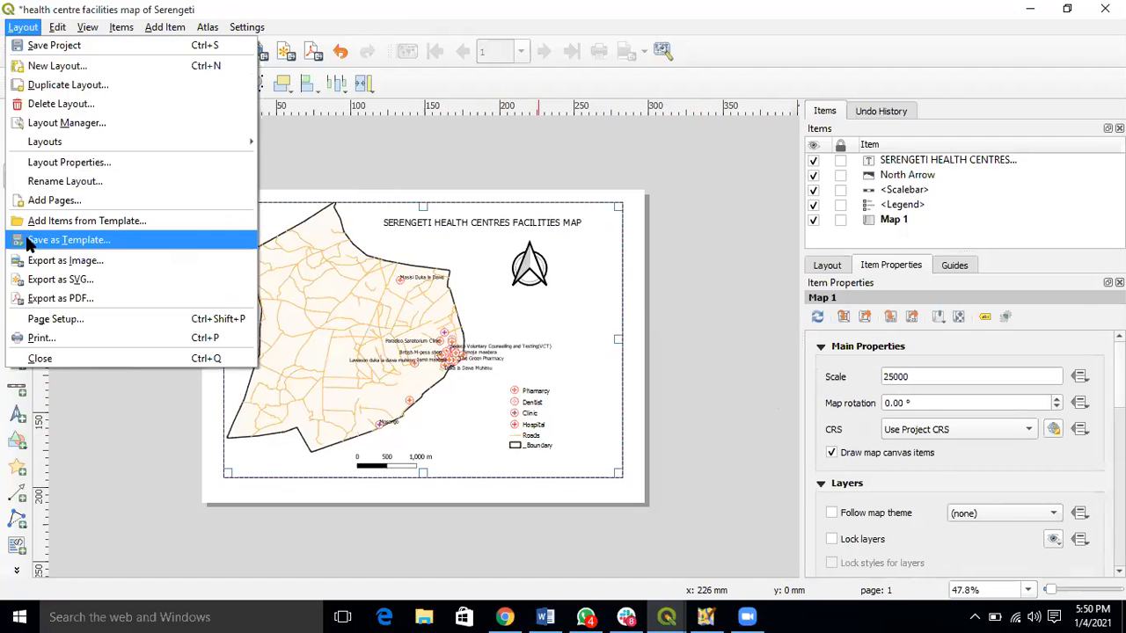
click(71, 300)
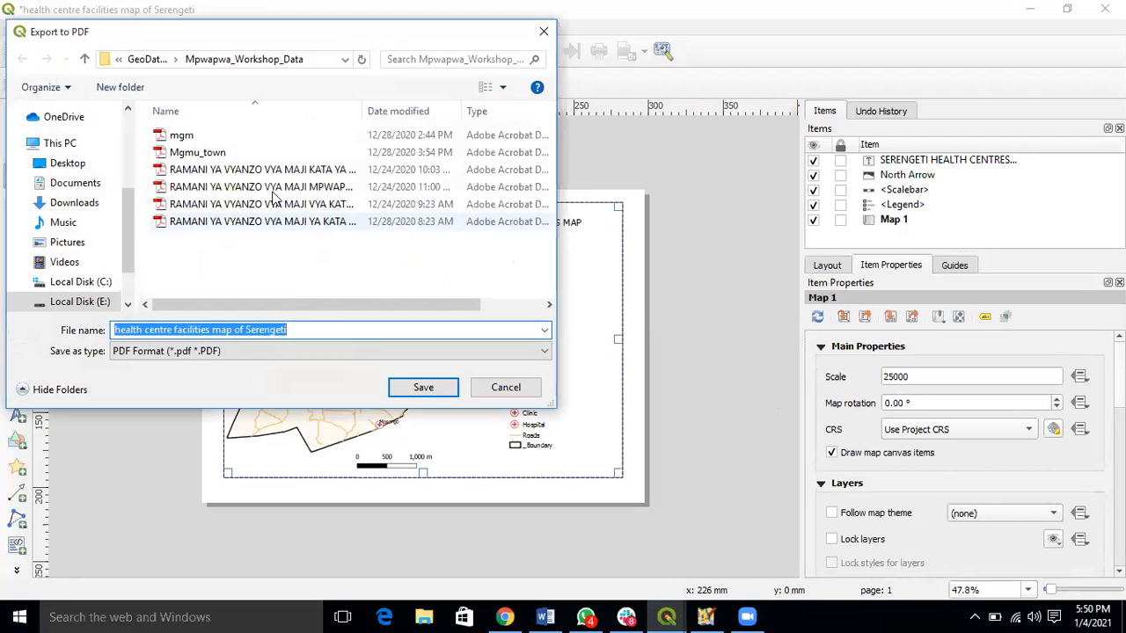
click(85, 60)
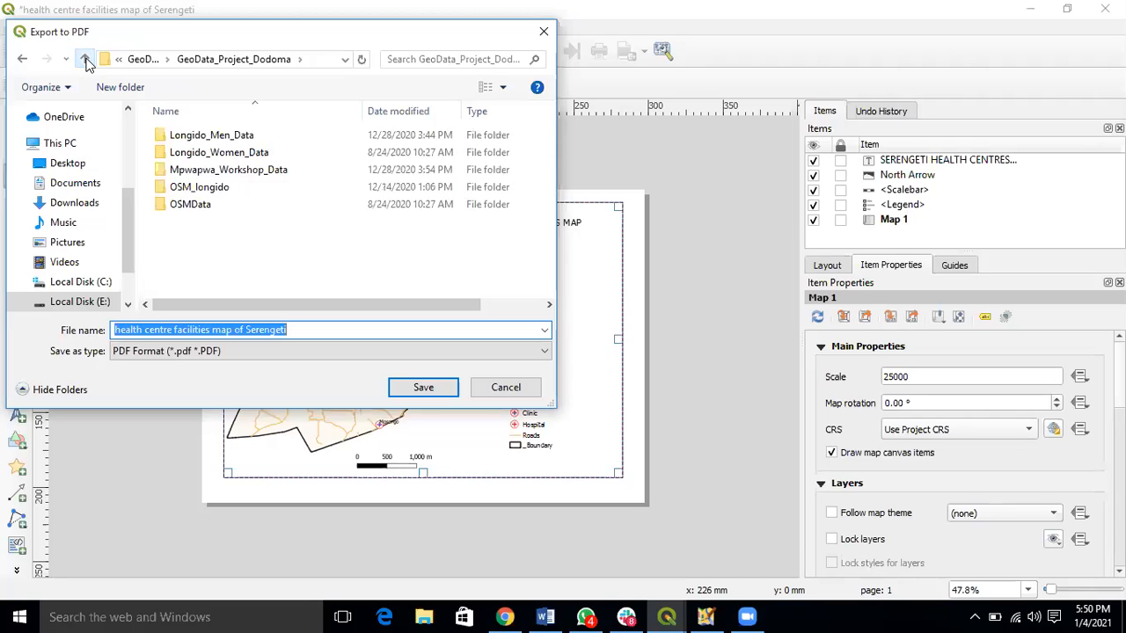
click(85, 60)
click(85, 60)
click(86, 60)
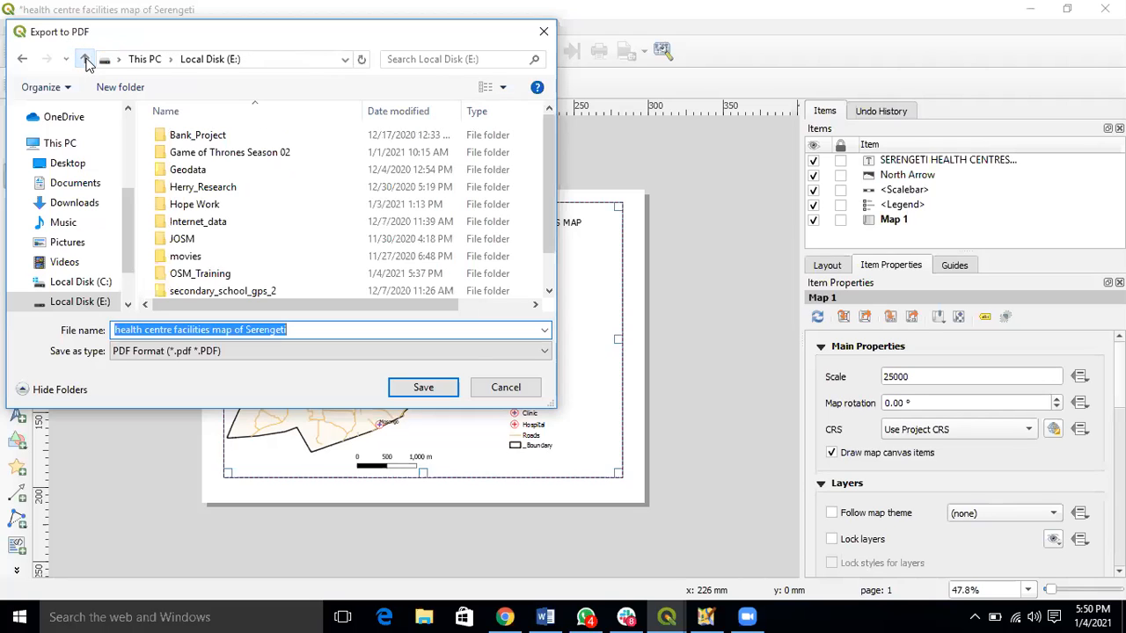
double_click(180, 276)
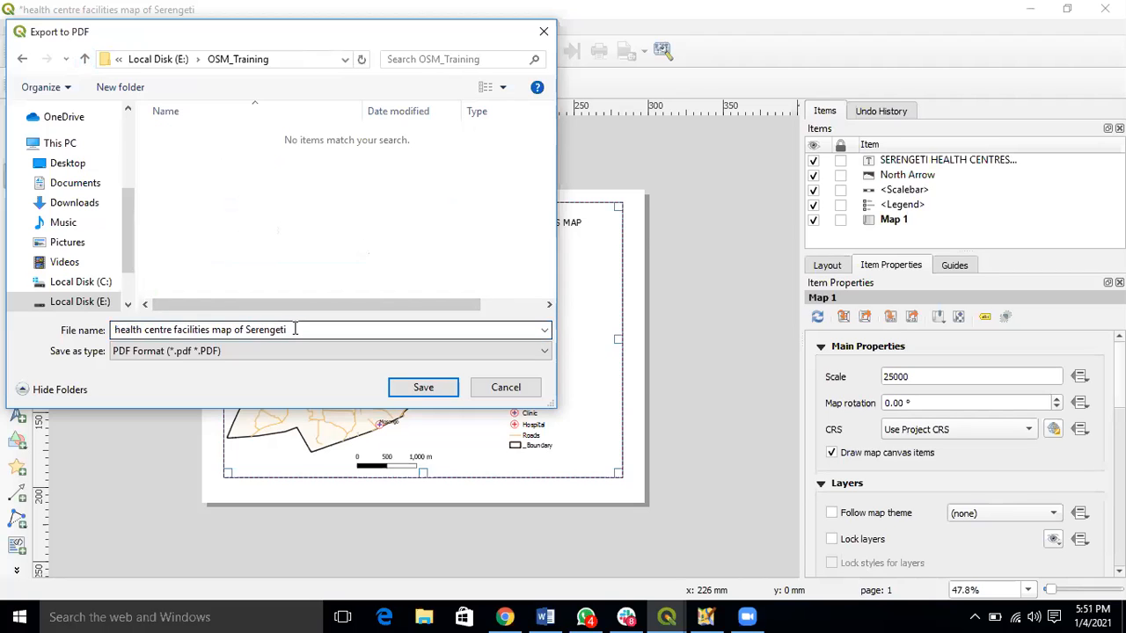
click(419, 389)
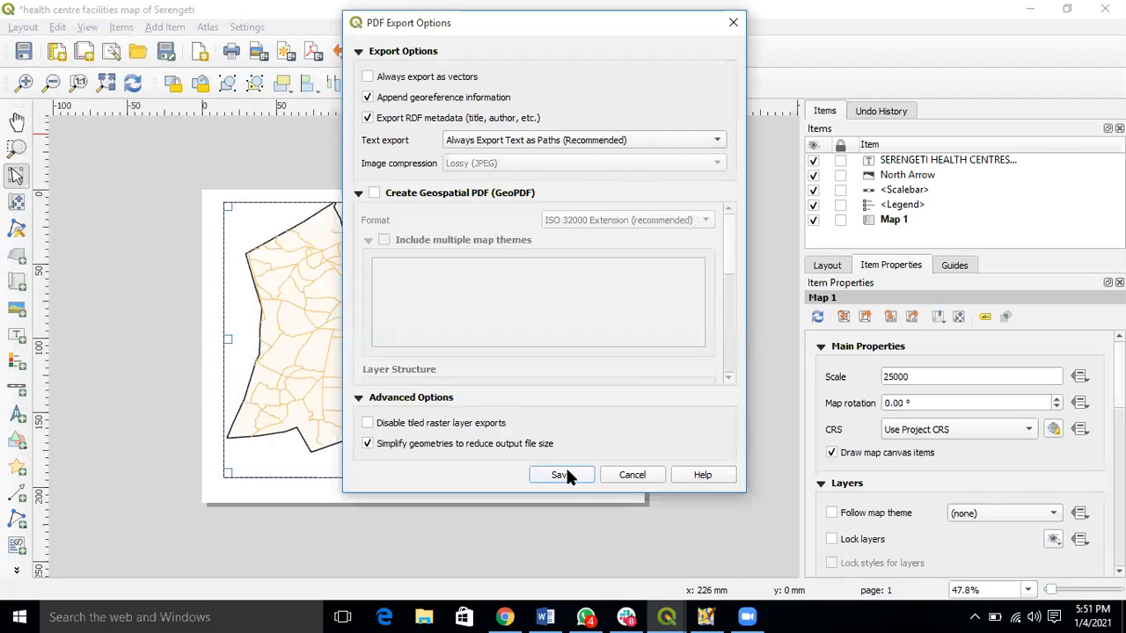
click(566, 468)
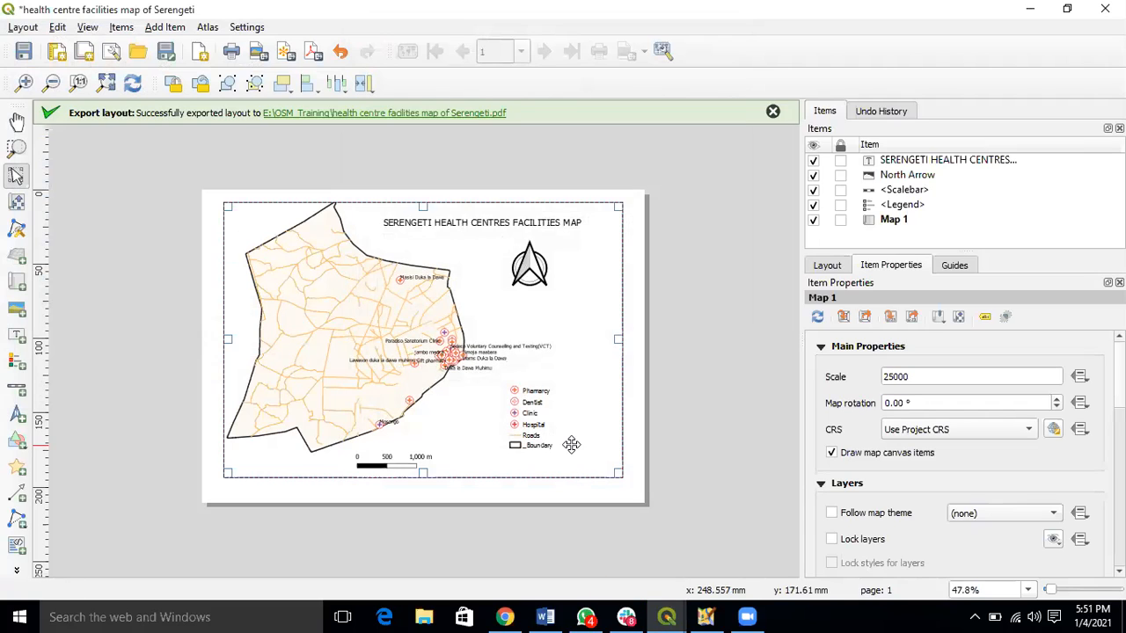
Open the exported PDF "health centre facilities map of Serengeti" from the OSM_Training folder in Adobe Reader
click(424, 617)
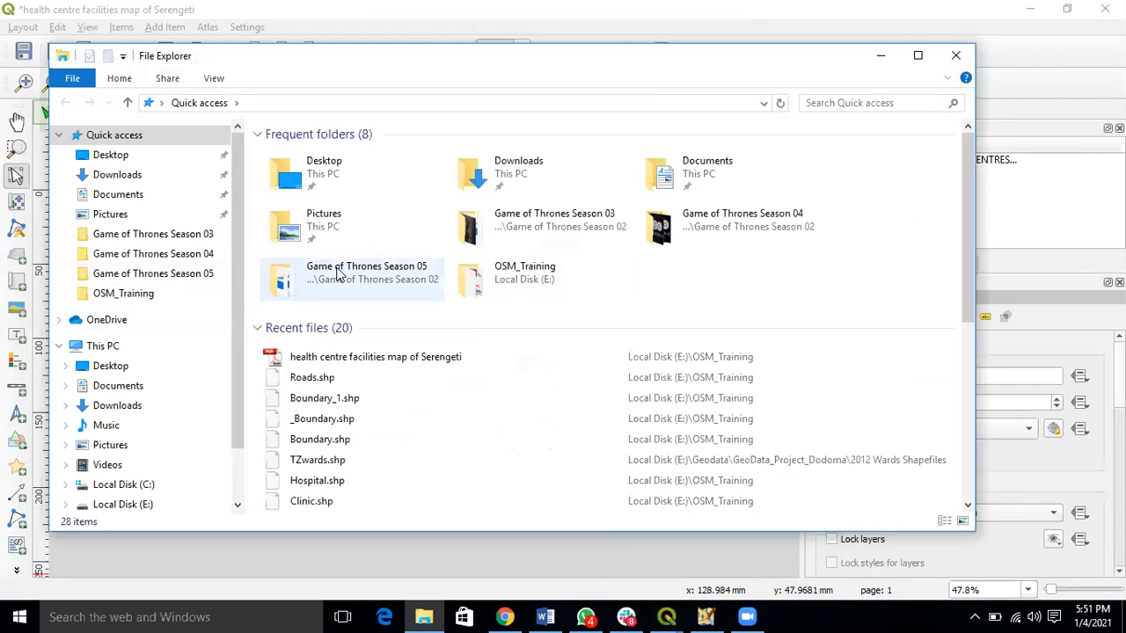
click(524, 288)
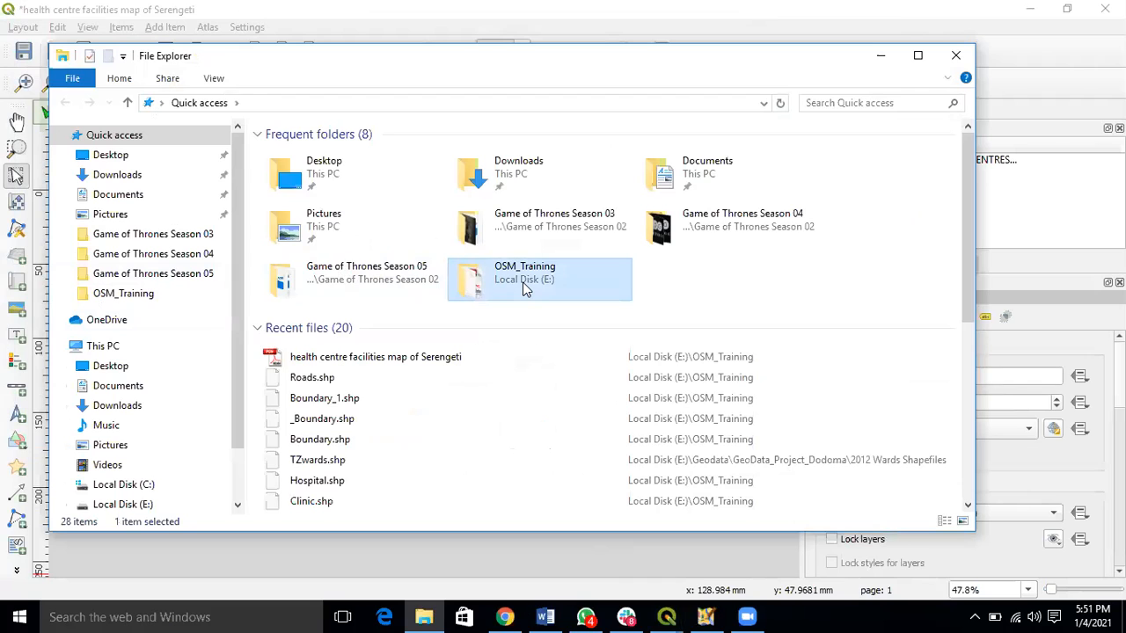
double_click(524, 288)
scroll(418, 303, down, 6)
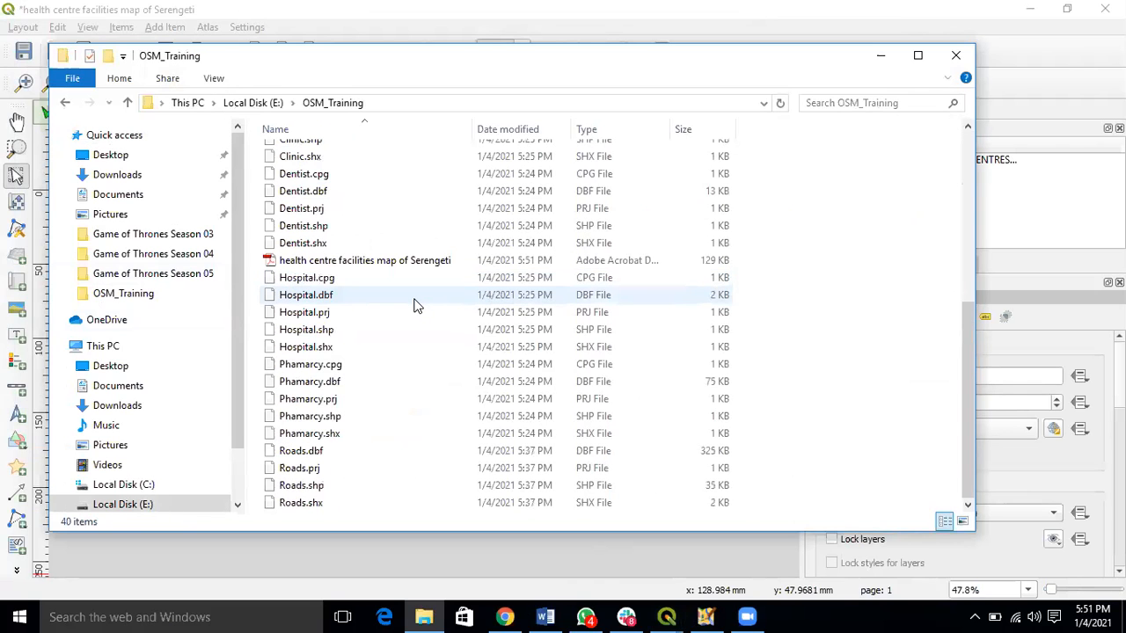
click(397, 262)
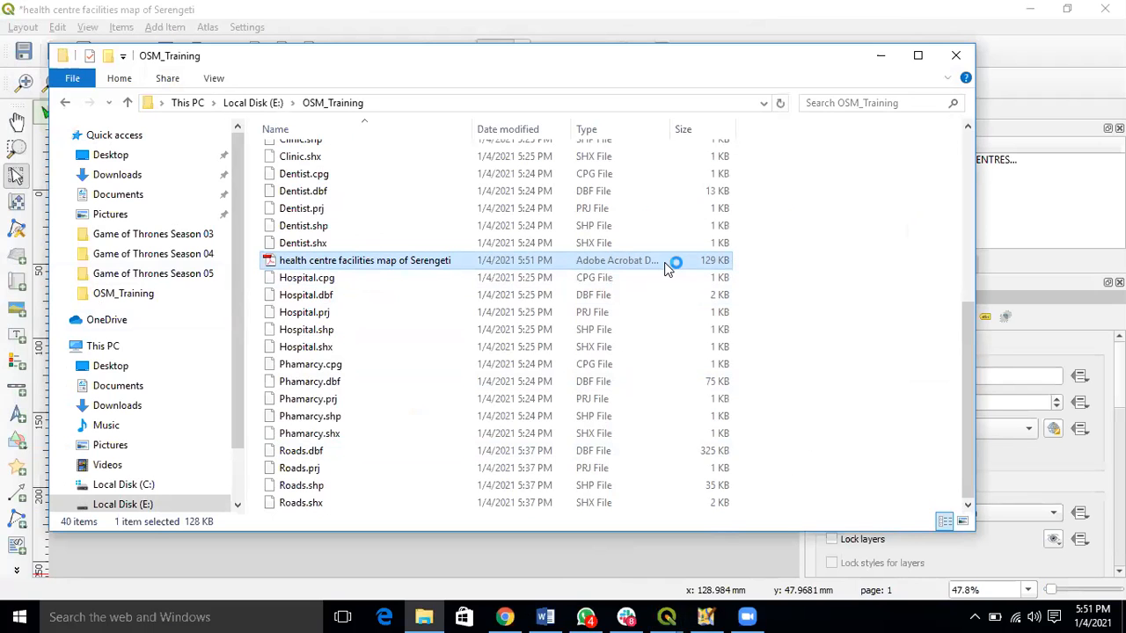
click(881, 57)
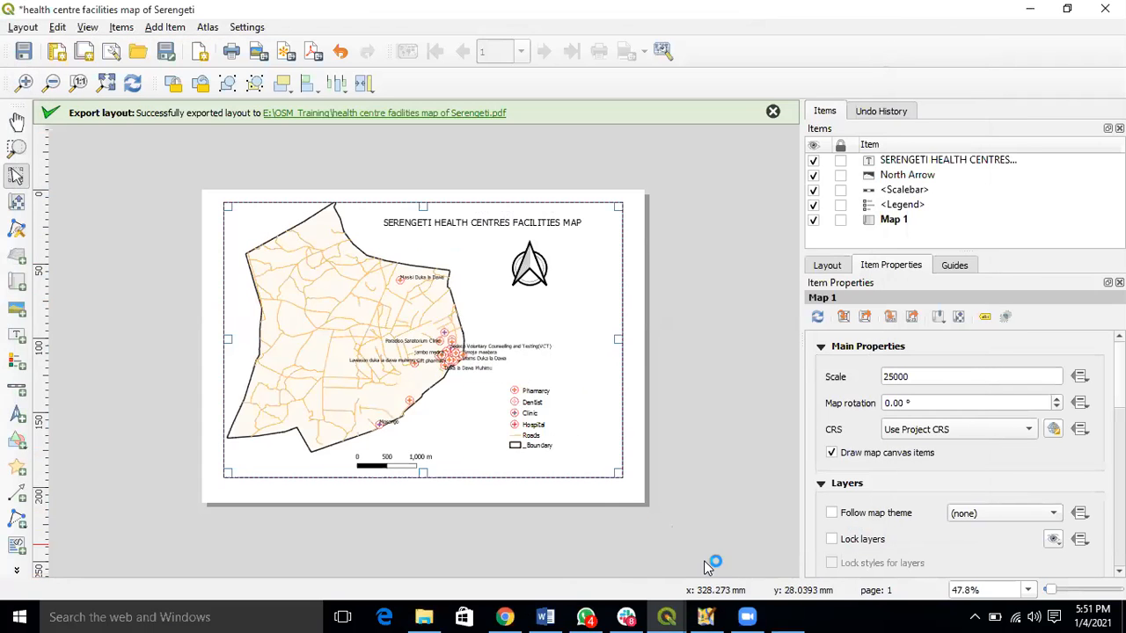
click(788, 614)
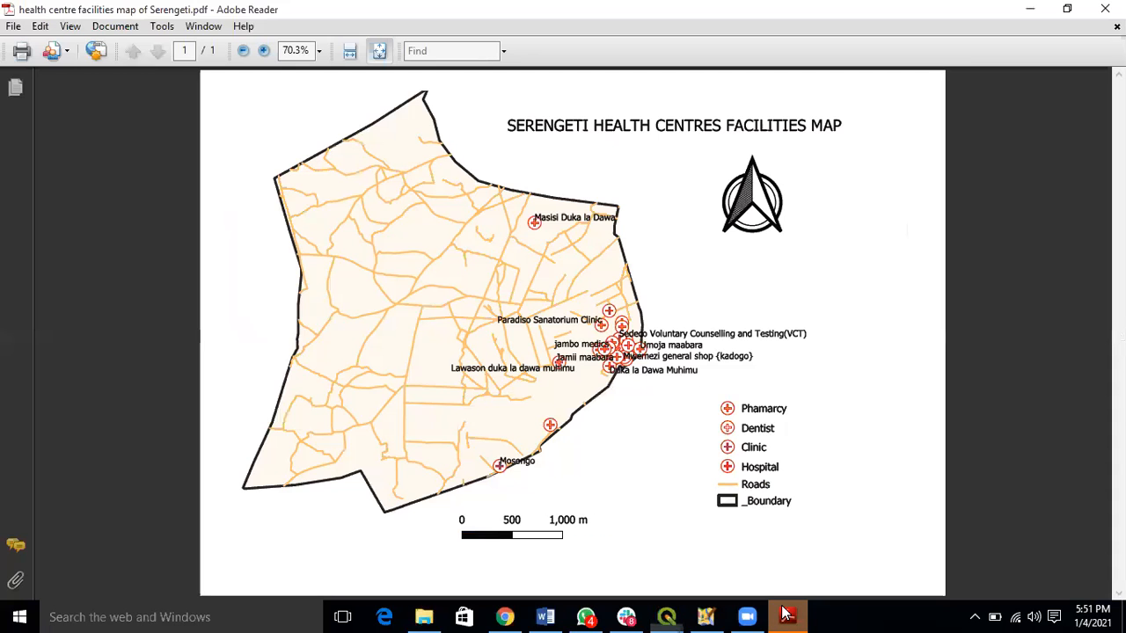